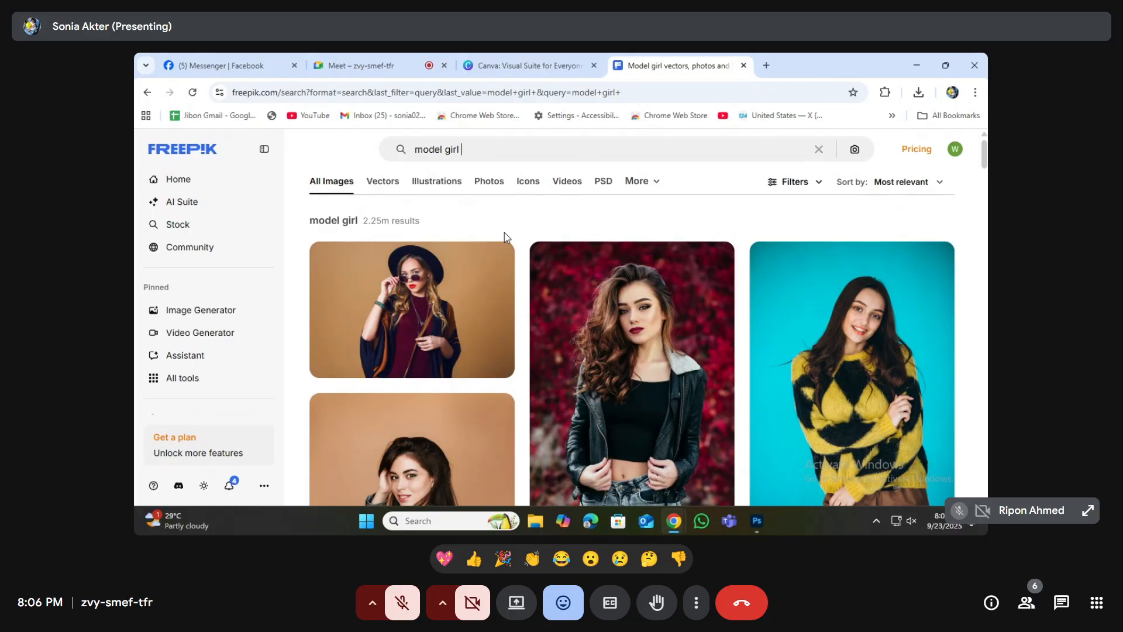
- Narrow the "model girl" search results to photos with the Free license
scroll(462, 269, "down", 1)
scroll(492, 381, "down", 3)
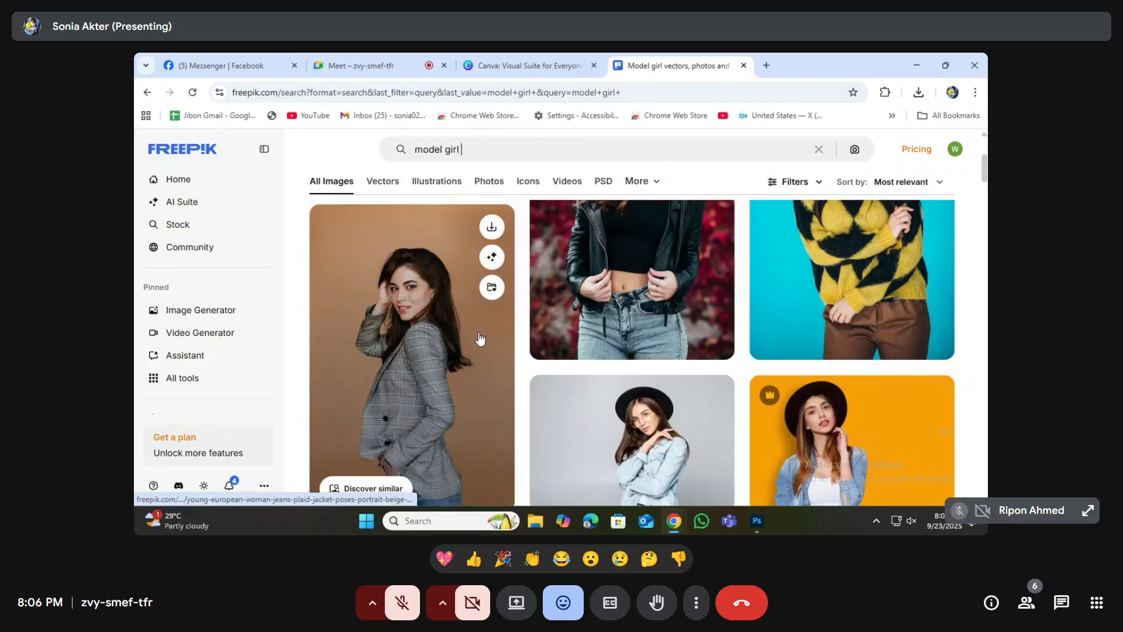
scroll(509, 346, "down", 2)
scroll(521, 341, "down", 5)
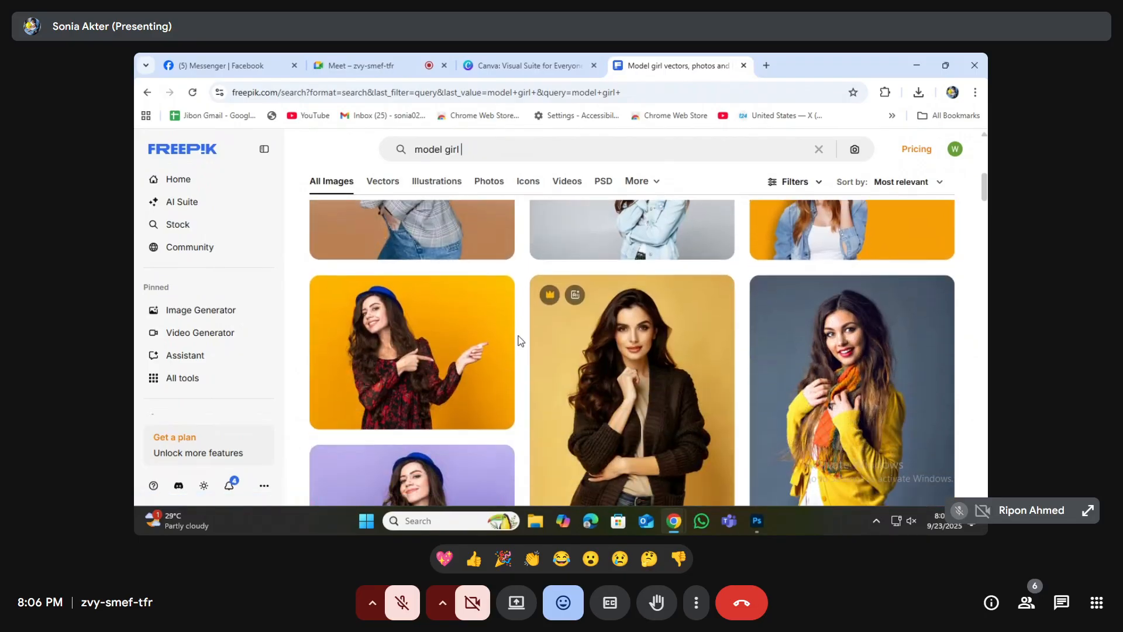
scroll(518, 340, "up", 5)
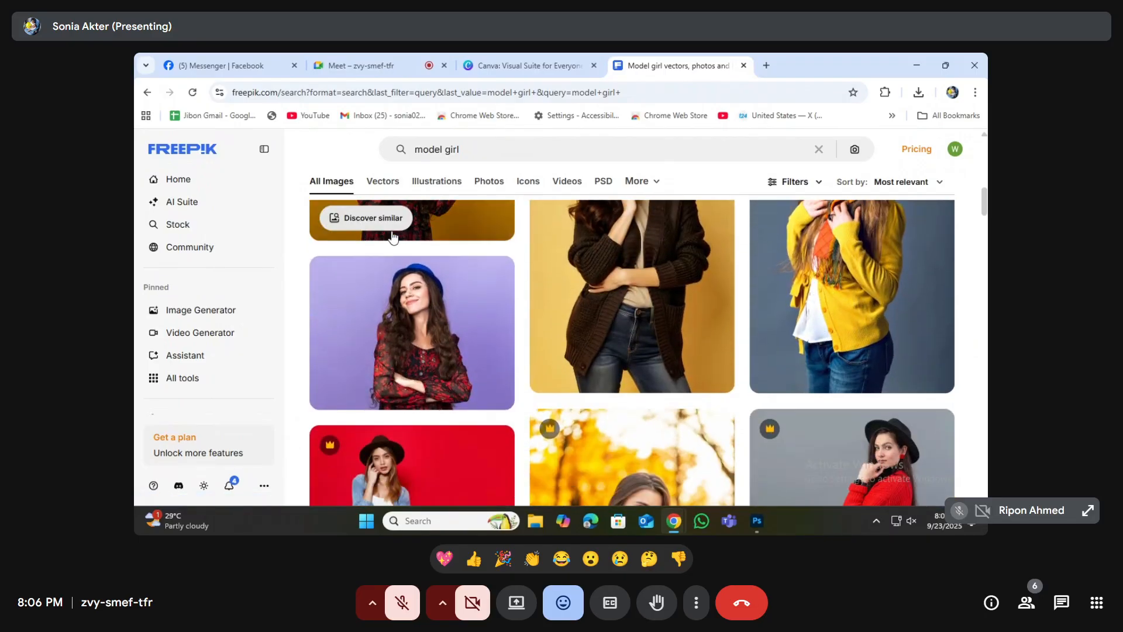
left_click(489, 182)
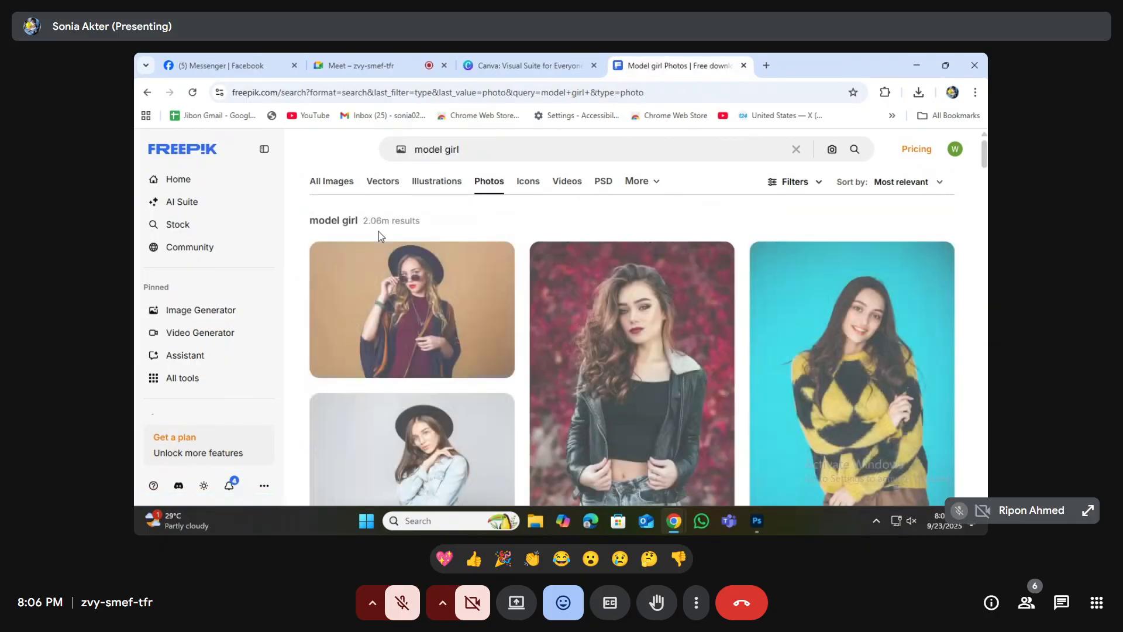
left_click(820, 186)
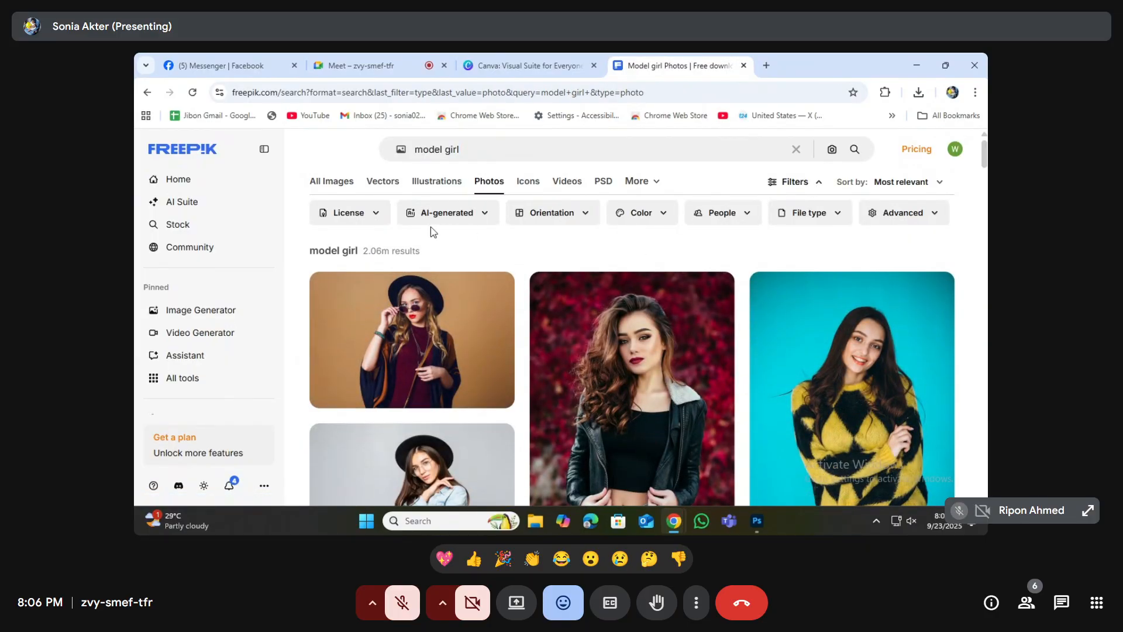
left_click(374, 213)
left_click(372, 253)
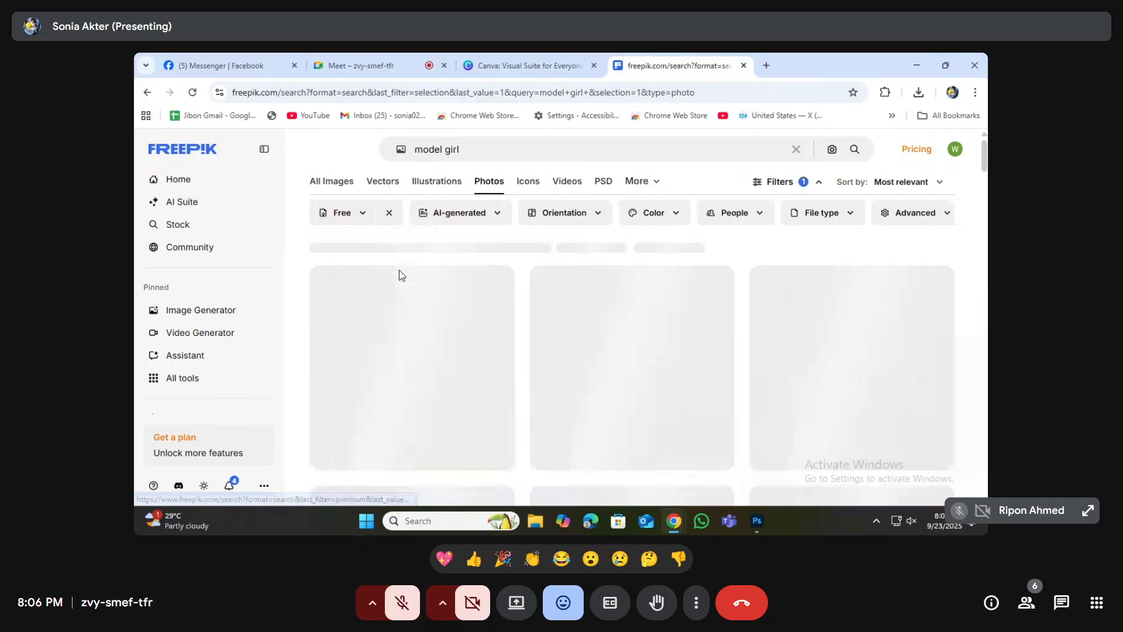
- Download the free photo of the long-haired model in a black patterned dress against a grey background
scroll(528, 318, "down", 5)
scroll(528, 318, "down", 10)
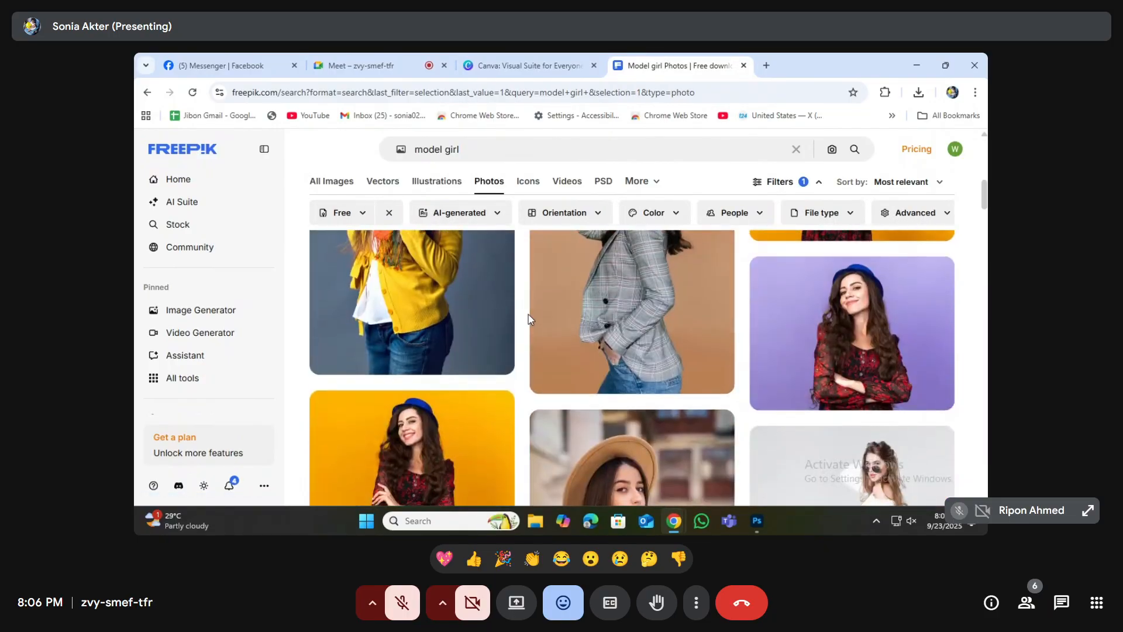
scroll(529, 319, "down", 10)
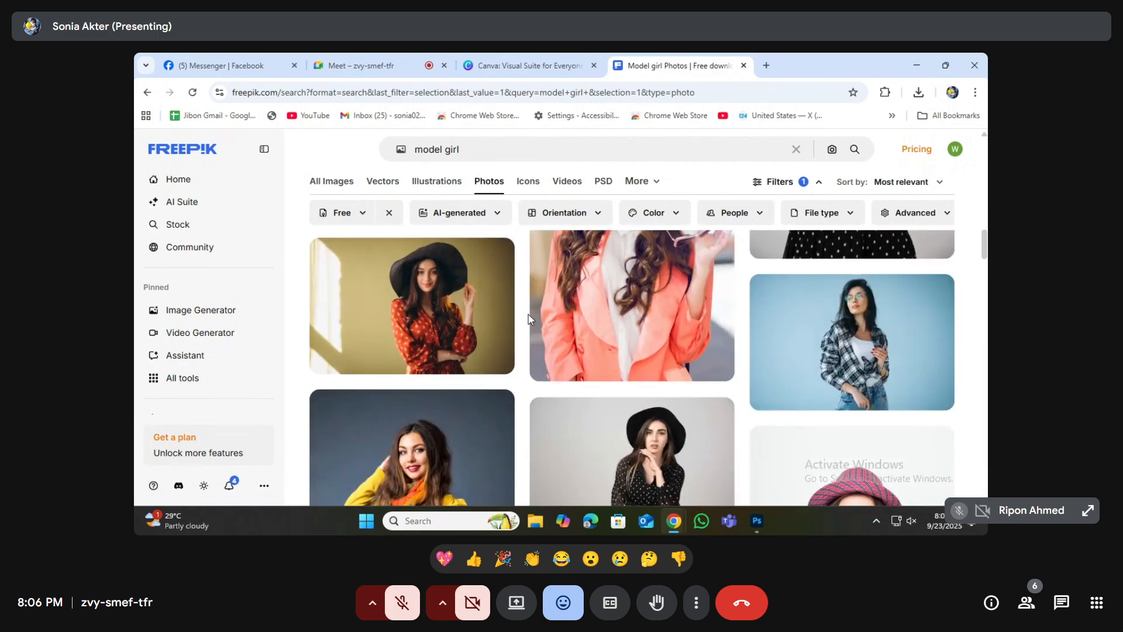
scroll(528, 323, "down", 3)
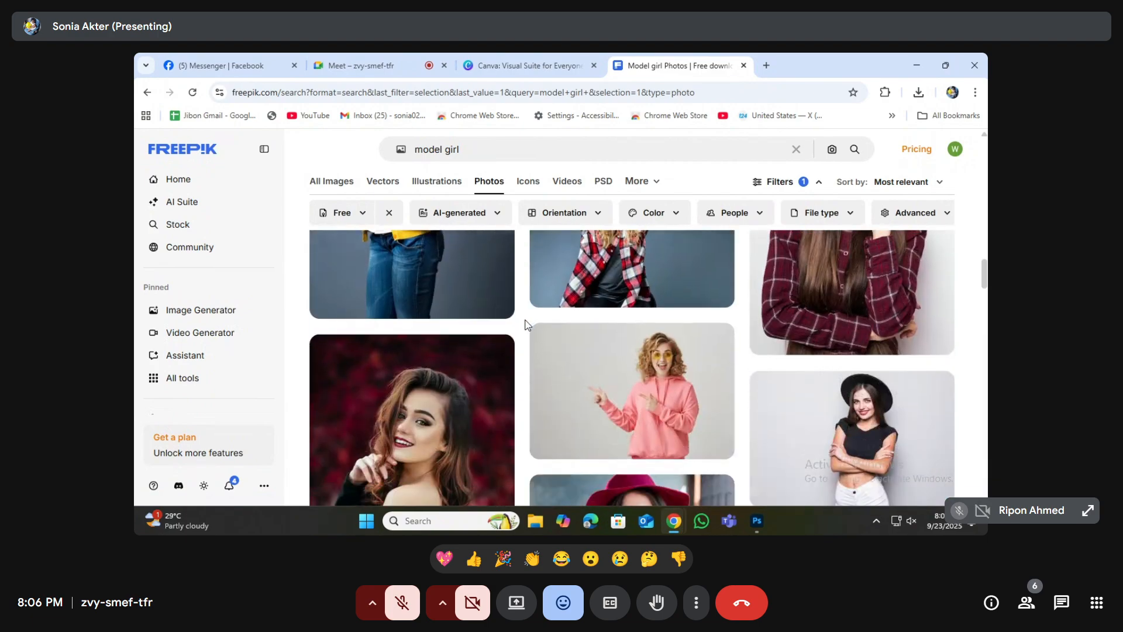
scroll(525, 325, "down", 7)
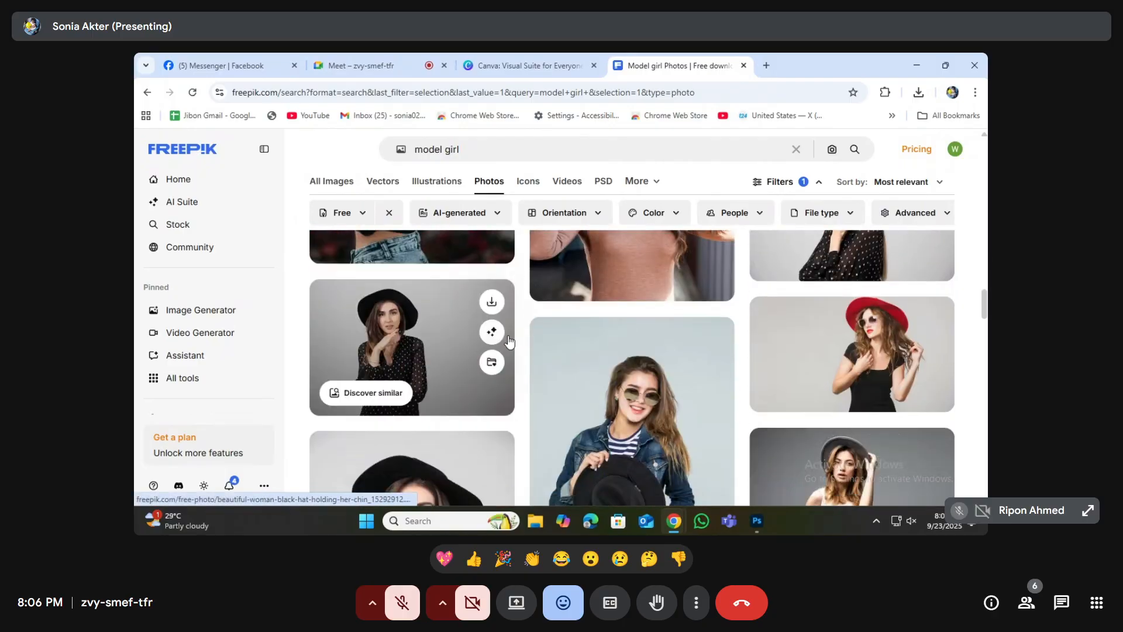
scroll(506, 343, "down", 5)
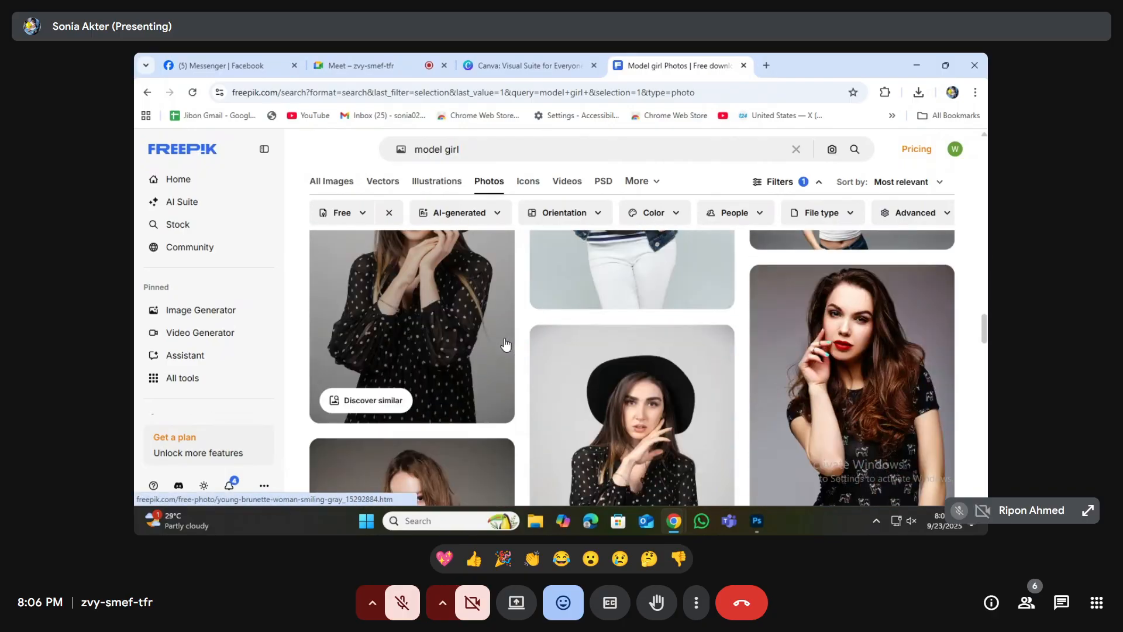
scroll(506, 345, "down", 2)
scroll(505, 341, "up", 2)
left_click(814, 333)
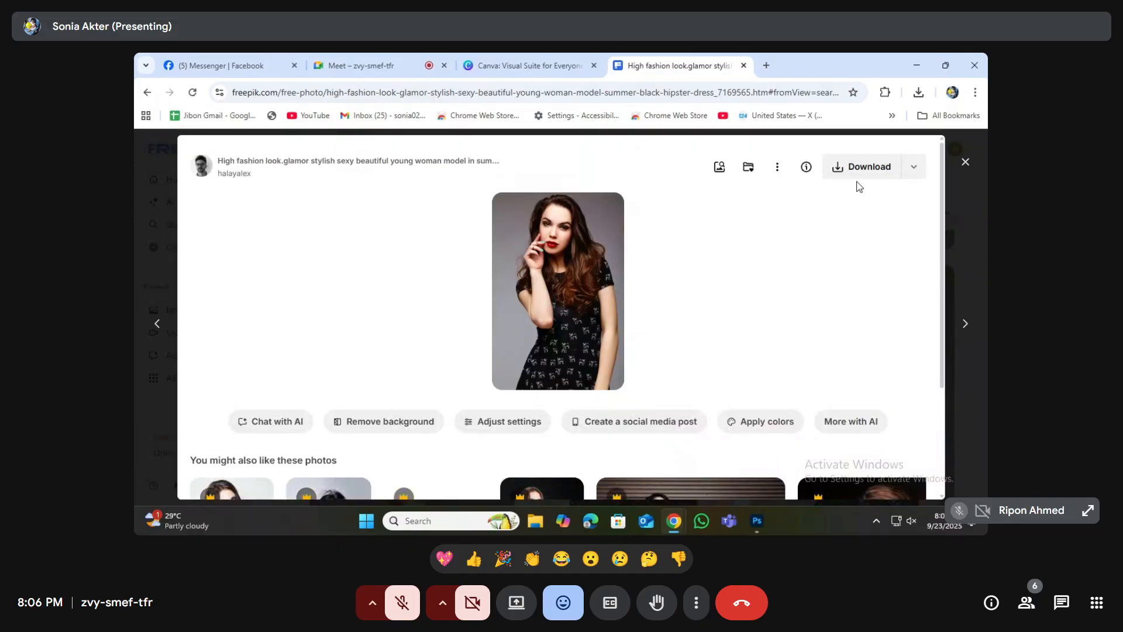
left_click(871, 168)
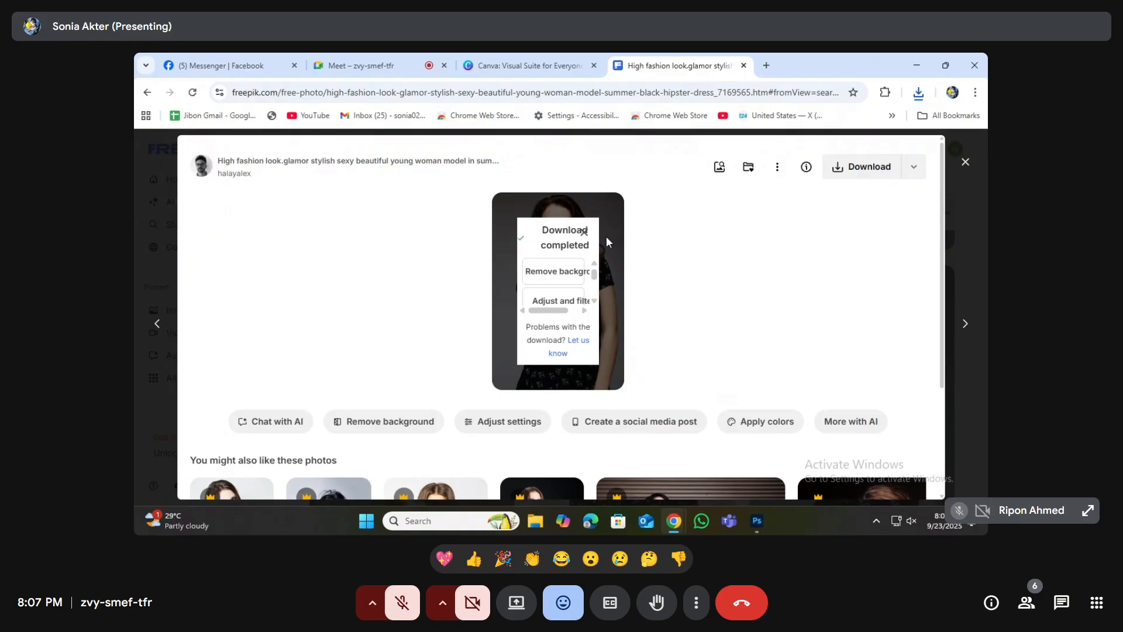
- Search Google Images for "social media design" in a new browser tab
left_click(766, 66)
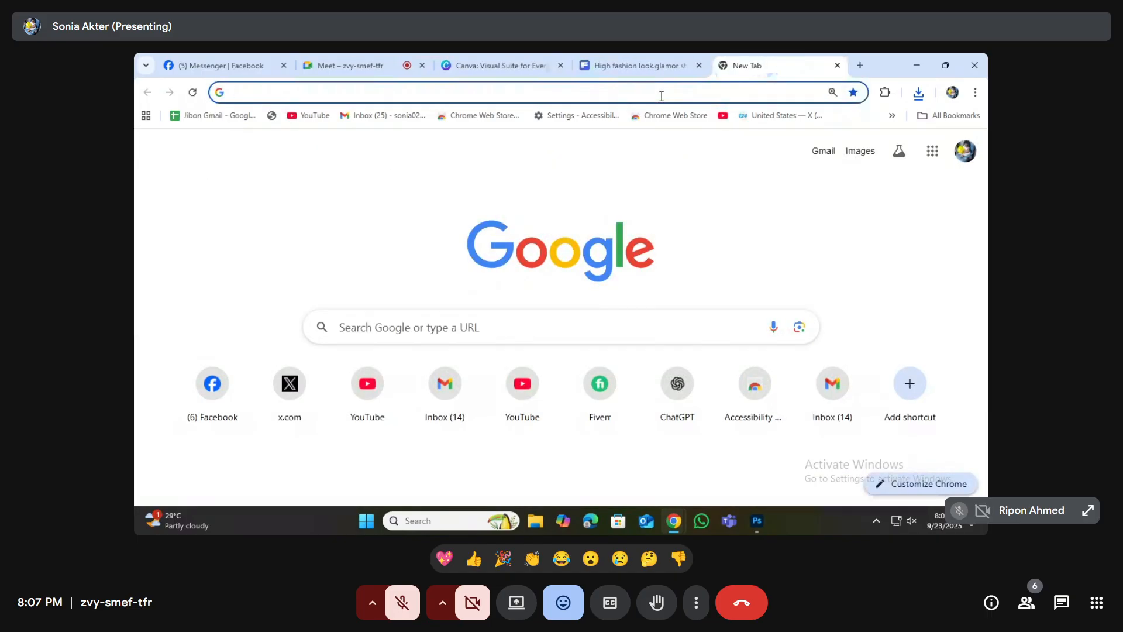
type("social me")
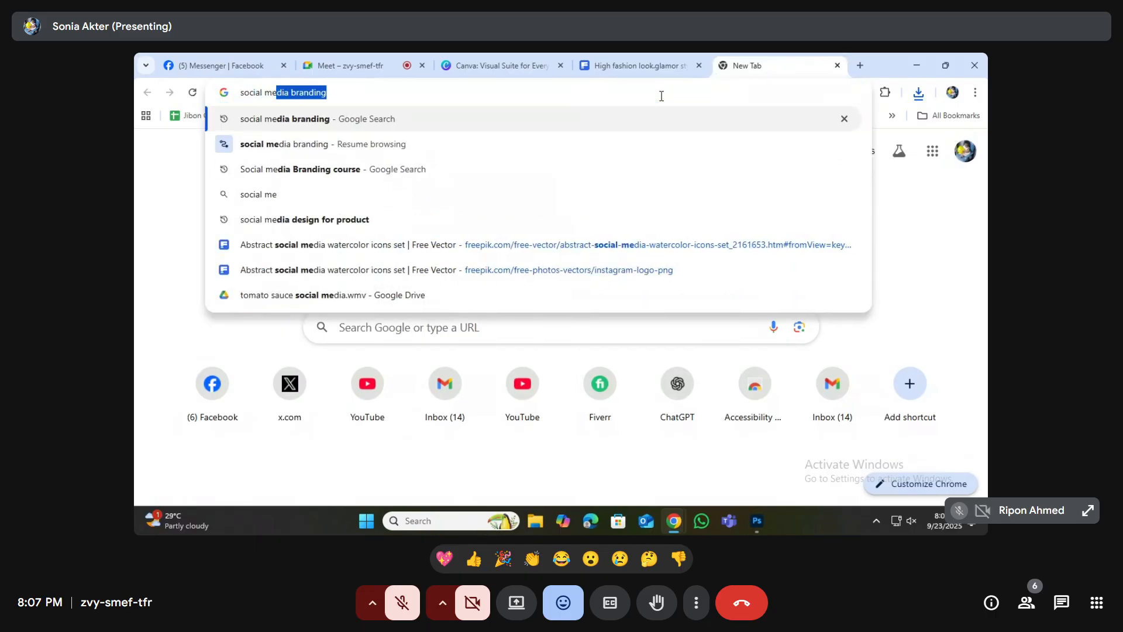
type("dia designh")
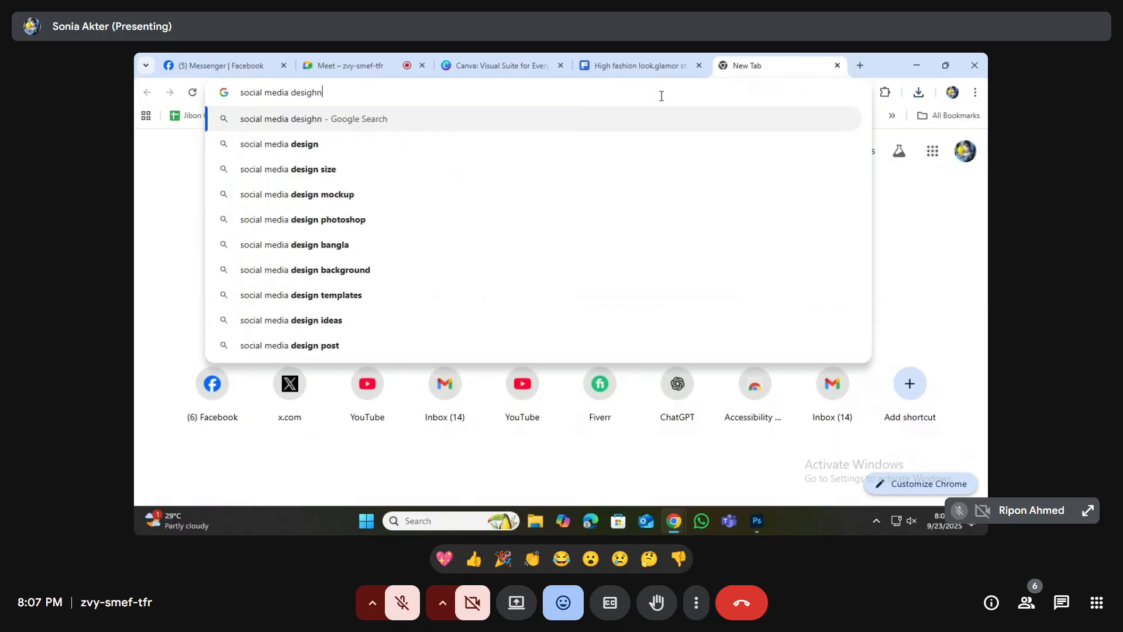
key("BackSpace")
key("Return")
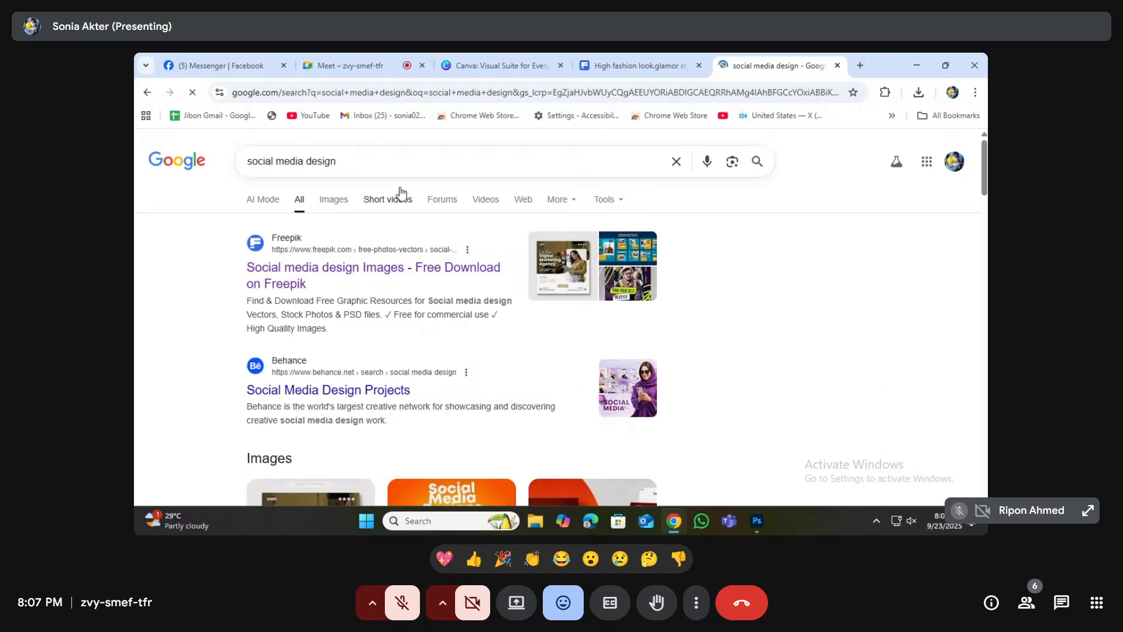
left_click(340, 202)
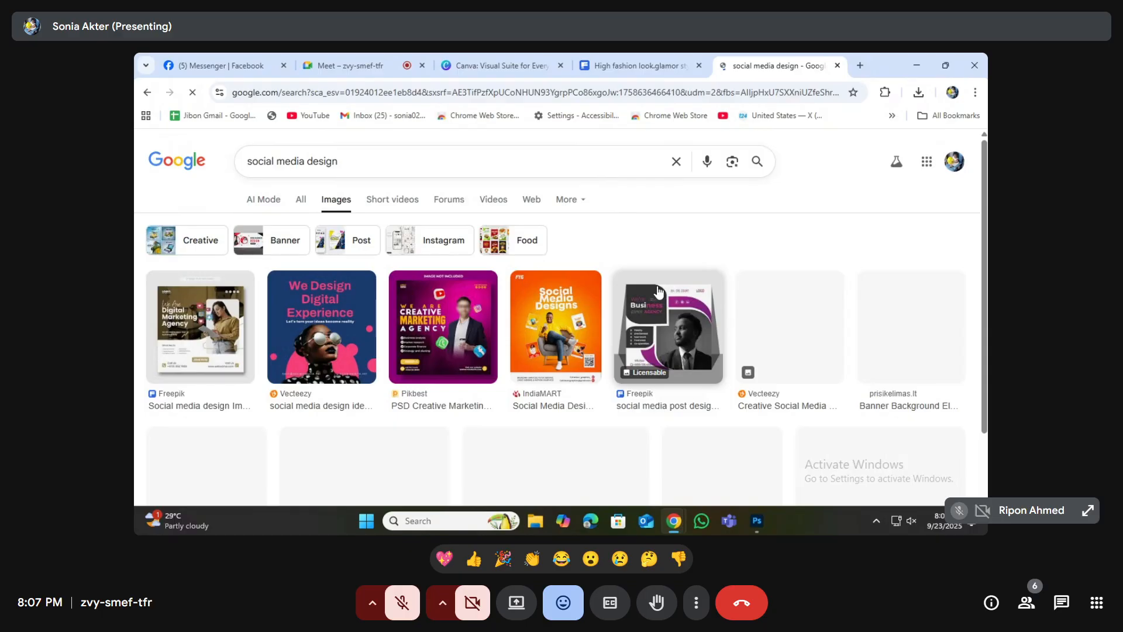
- Preview the yellow-and-black "Let's Enjoy the Vacations" post design and look through its related designs
scroll(601, 317, "down", 3)
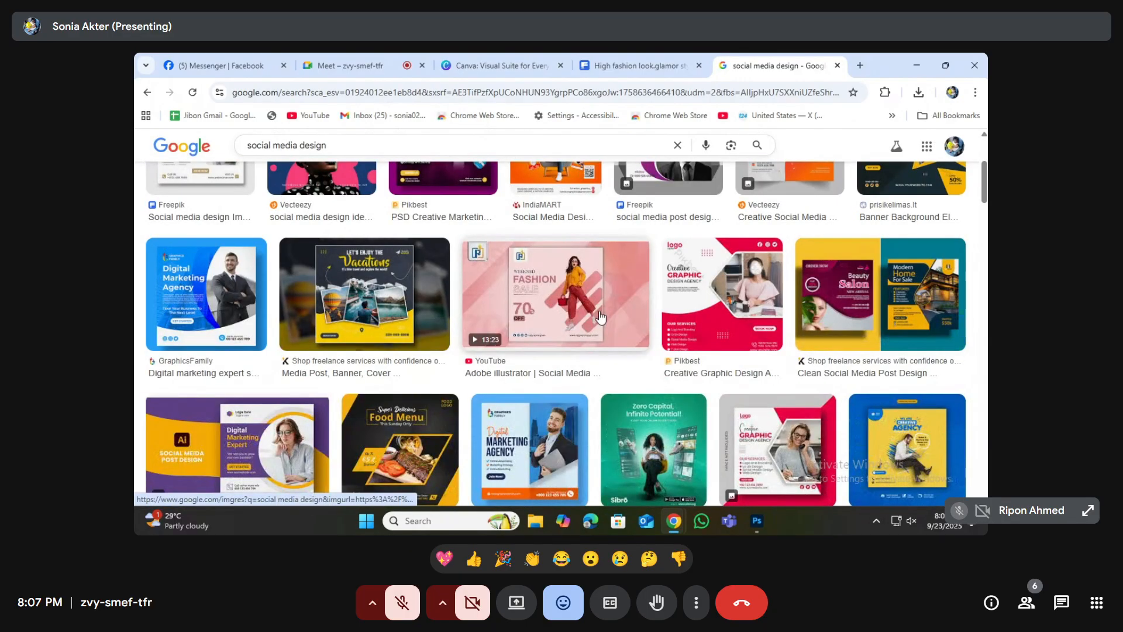
left_click(379, 278)
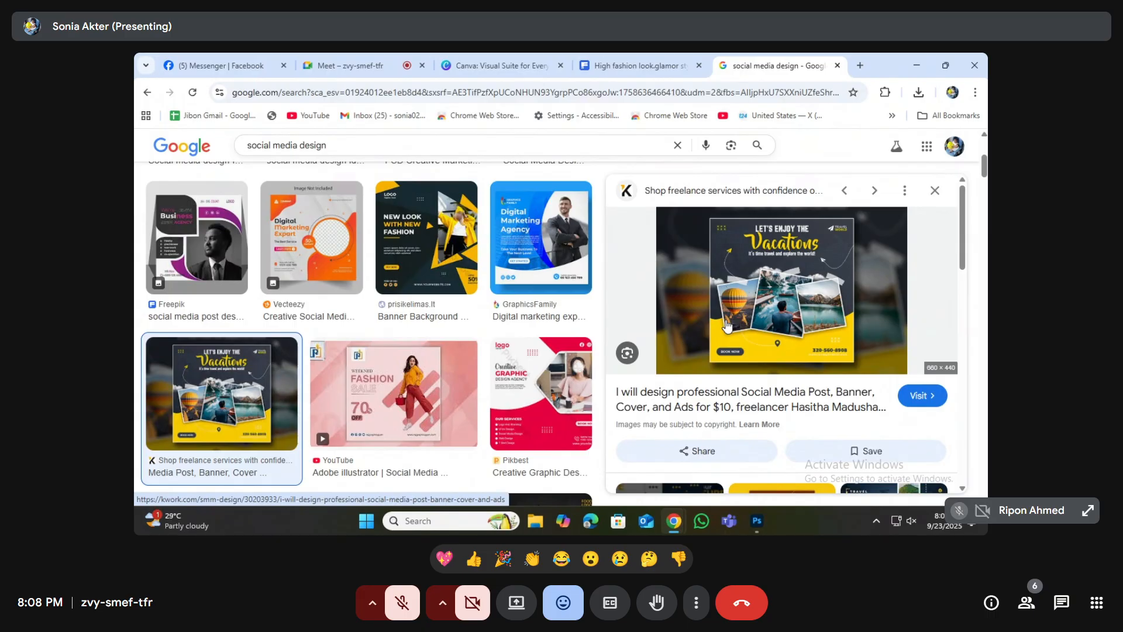
scroll(766, 293, "down", 2)
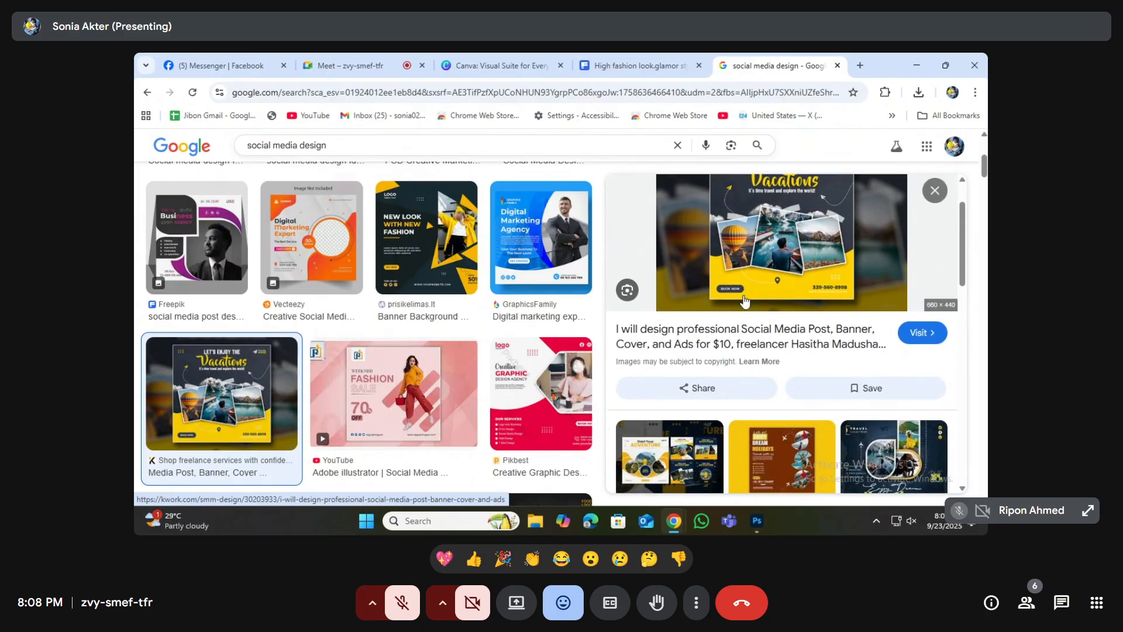
scroll(753, 316, "down", 4)
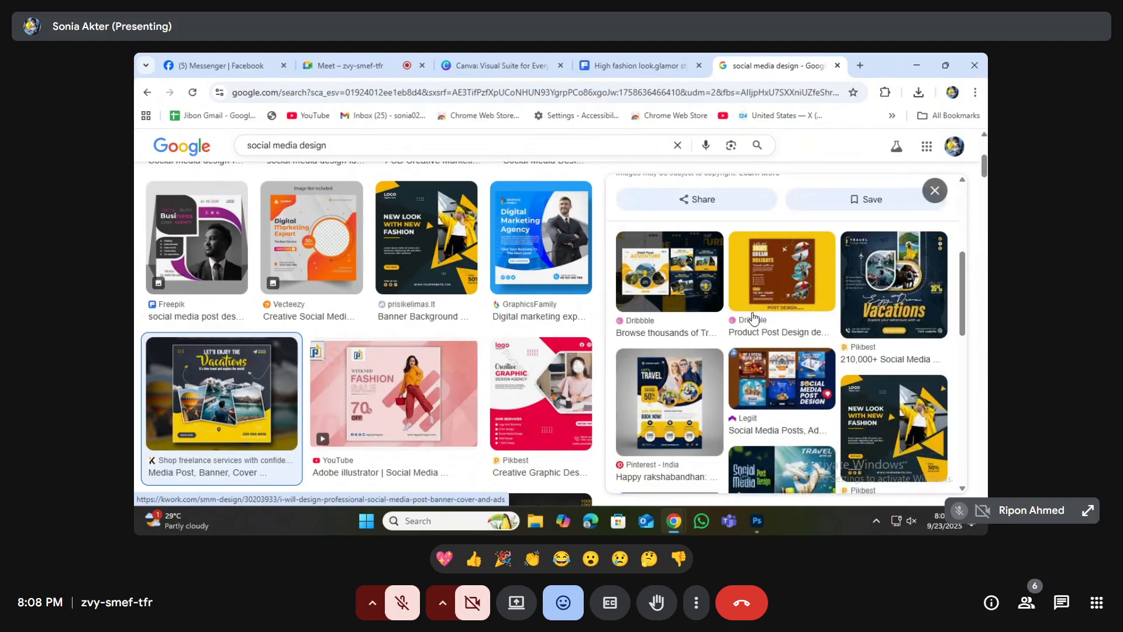
scroll(753, 317, "down", 5)
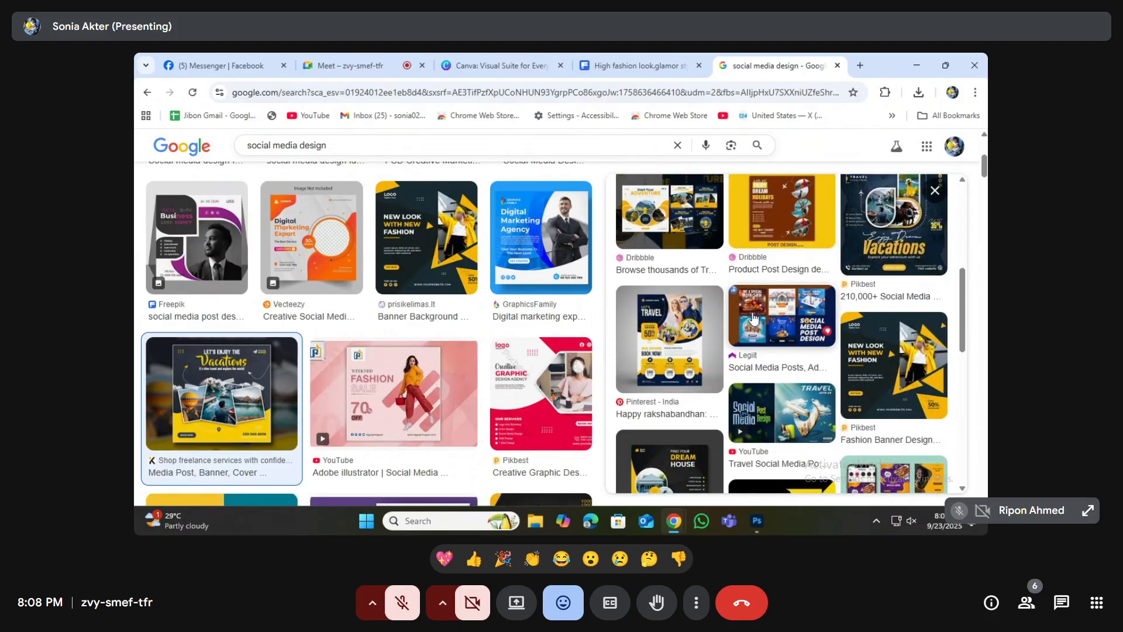
scroll(753, 321, "up", 10)
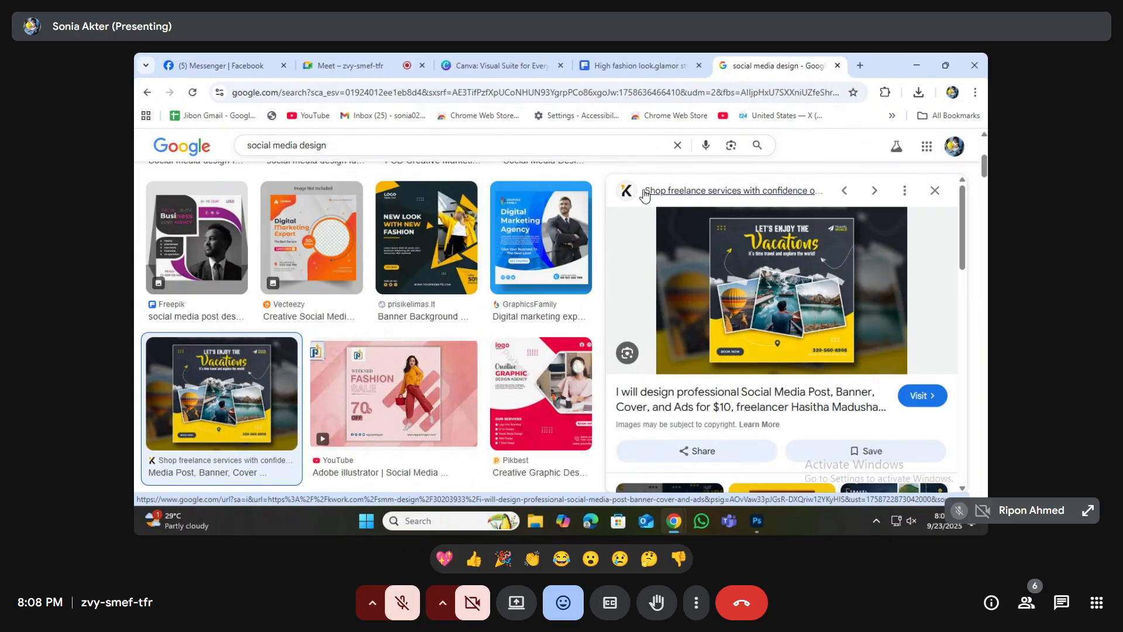
scroll(514, 303, "up", 5)
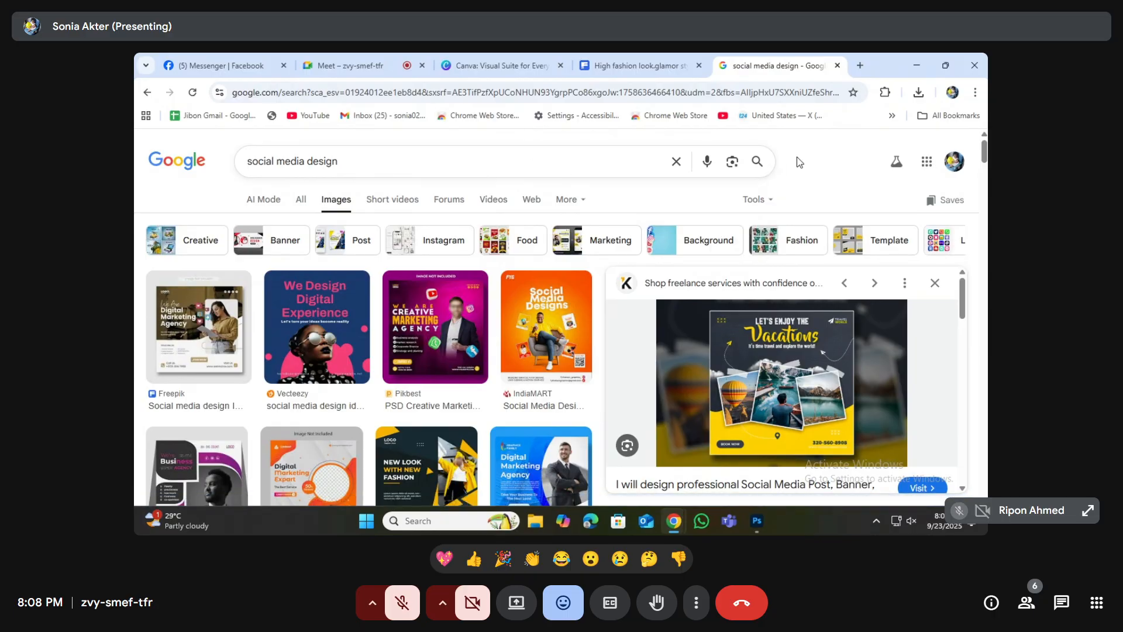
left_click(704, 70)
left_click(735, 63)
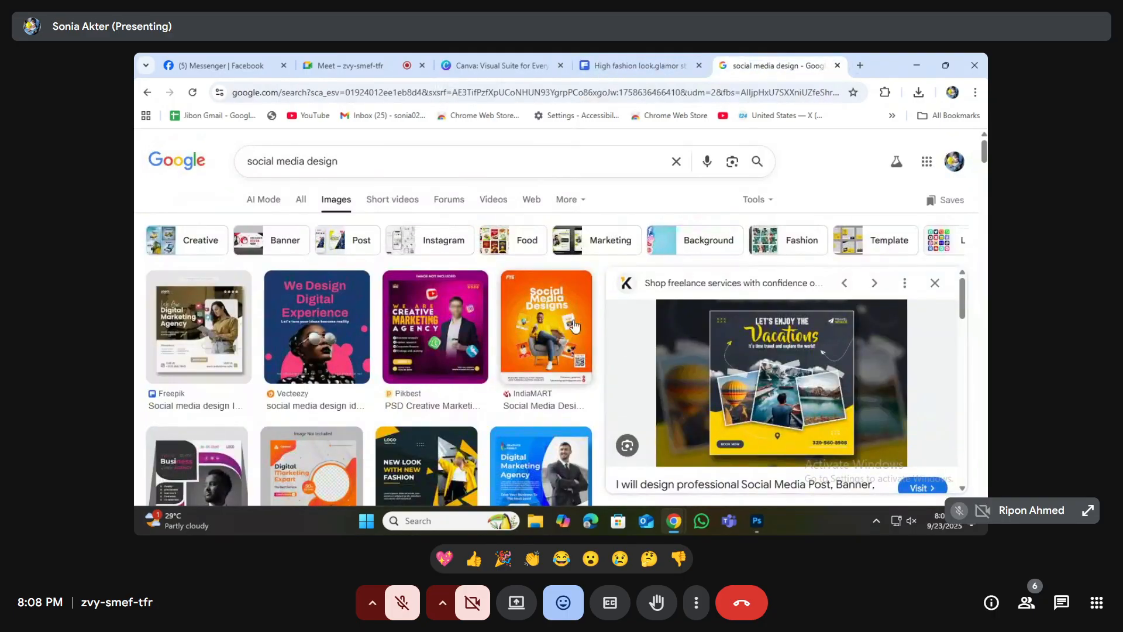
scroll(556, 333, "down", 3)
scroll(556, 342, "up", 5)
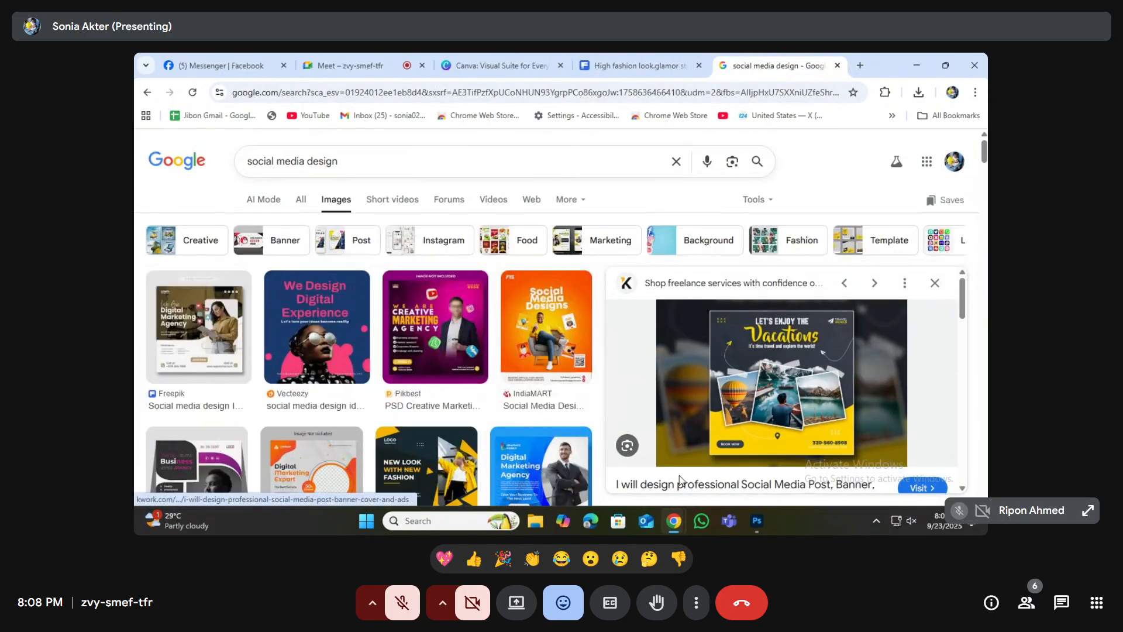
left_click(757, 521)
left_click(754, 520)
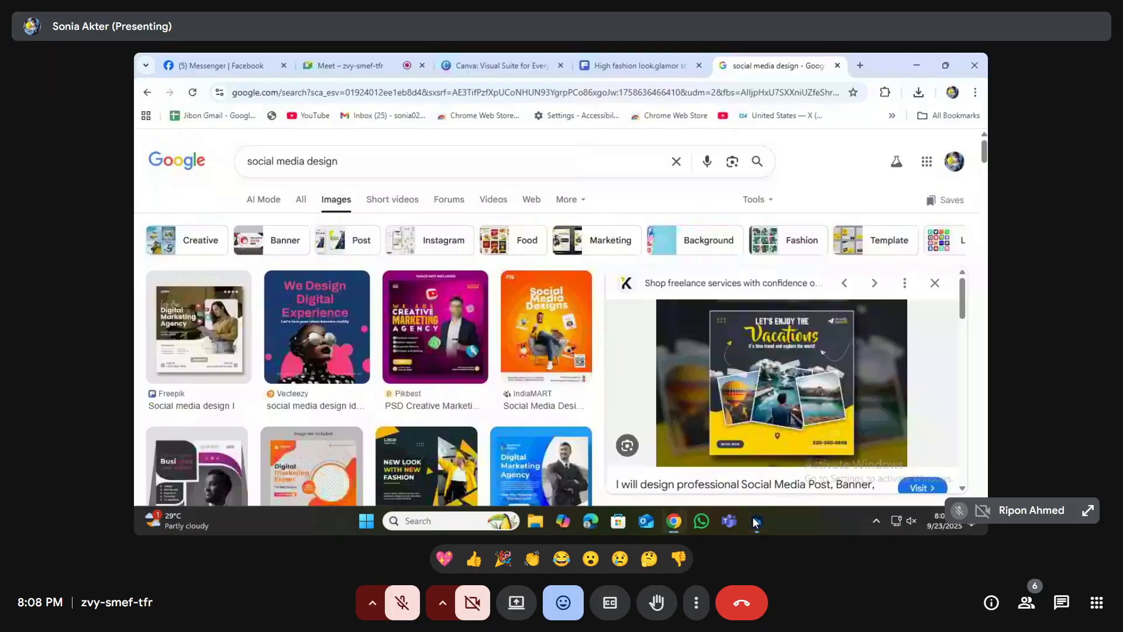
left_click(754, 520)
left_click(754, 520)
left_click(626, 59)
left_click(753, 54)
- Search Google Images for "comic bg" in a new browser tab
left_click(860, 65)
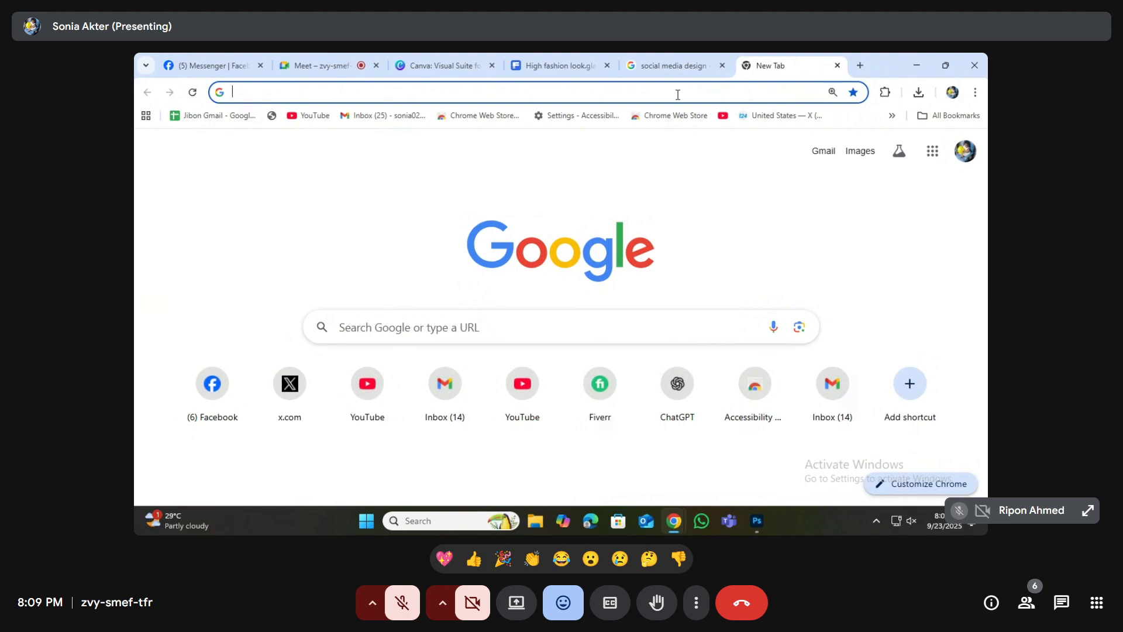
type("comic ")
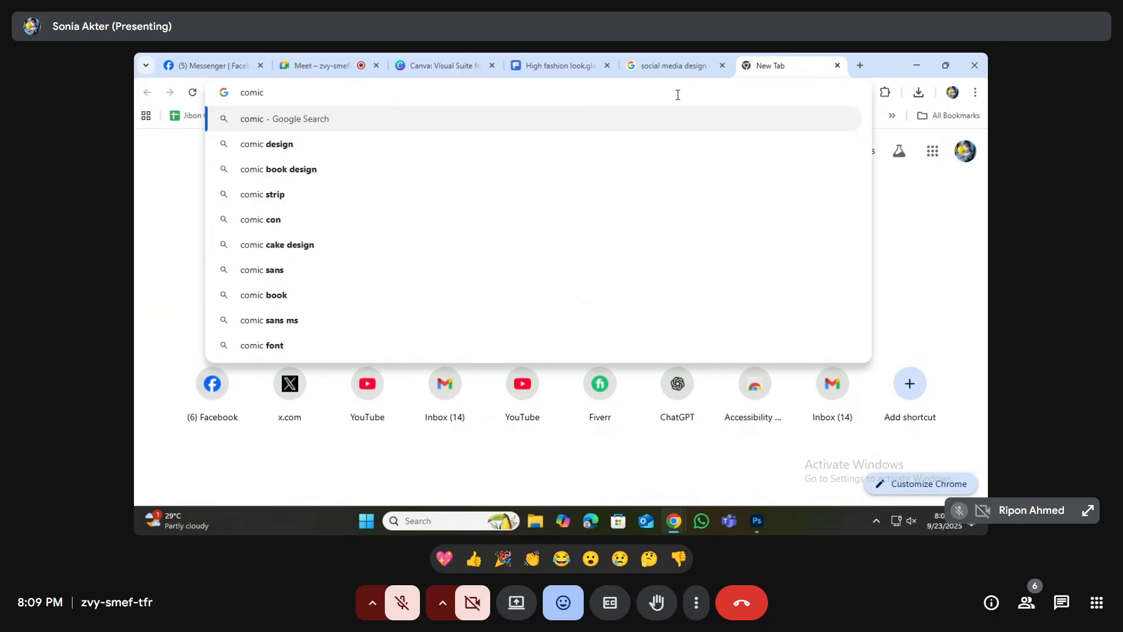
type("bg")
key("Return")
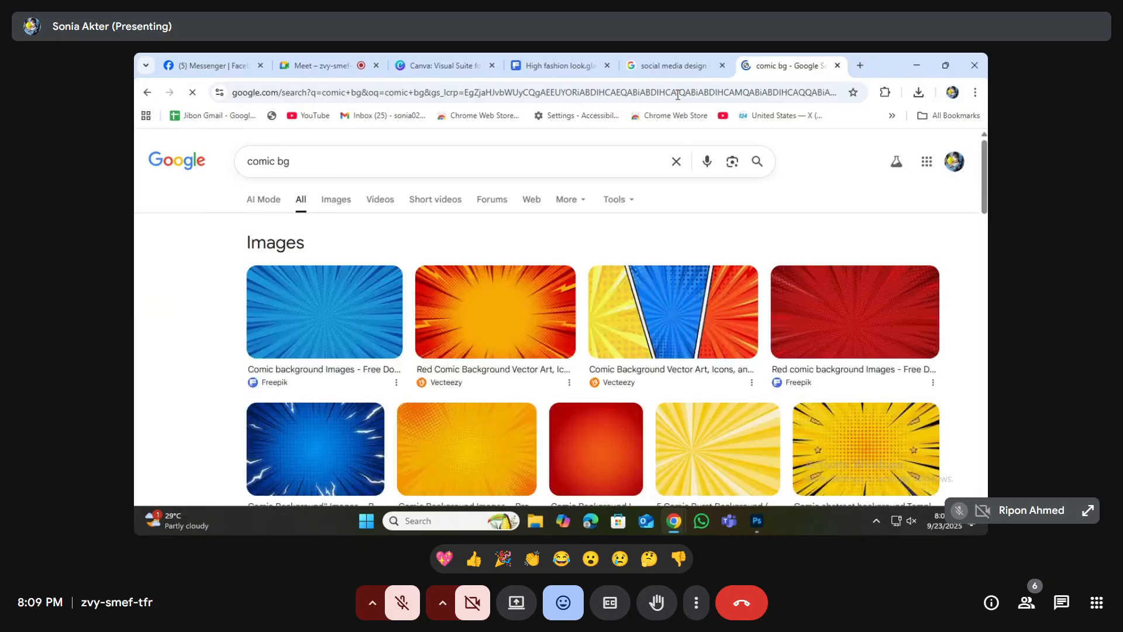
left_click(332, 203)
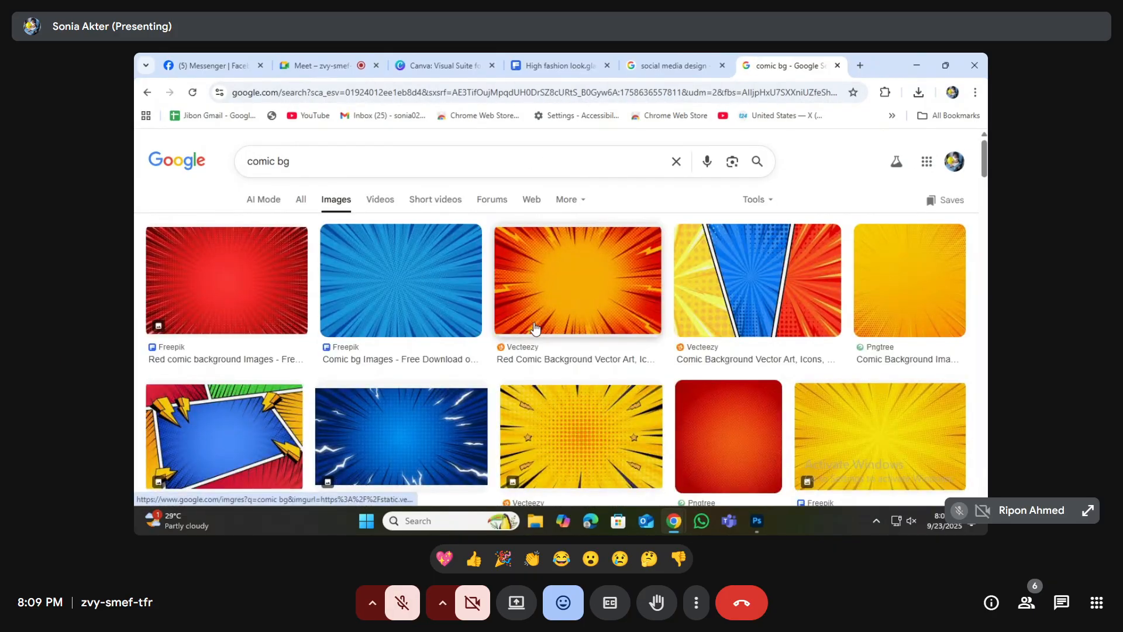
- Preview the plain yellow-orange comic background from Pngtree and bring up the options for its image
scroll(522, 351, "down", 1)
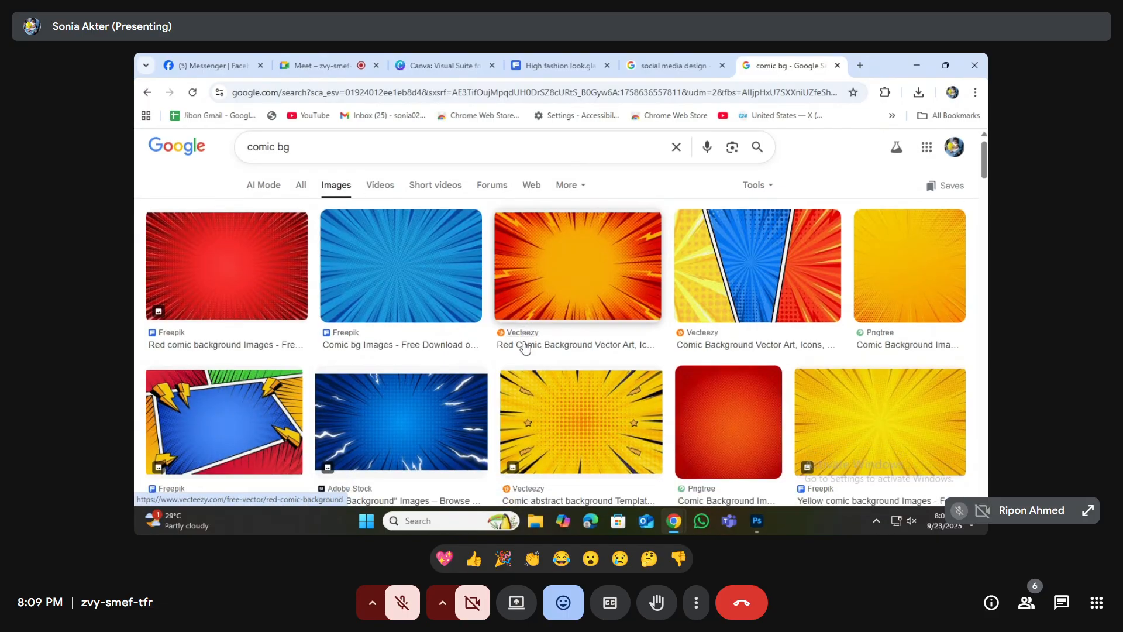
left_click(943, 216)
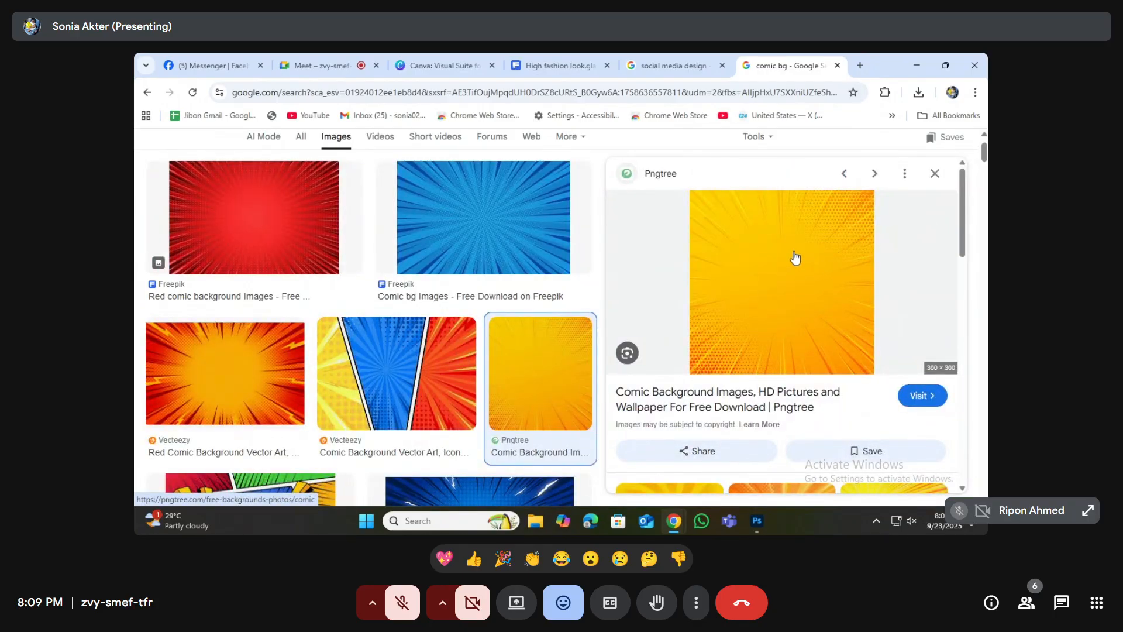
right_click(774, 235)
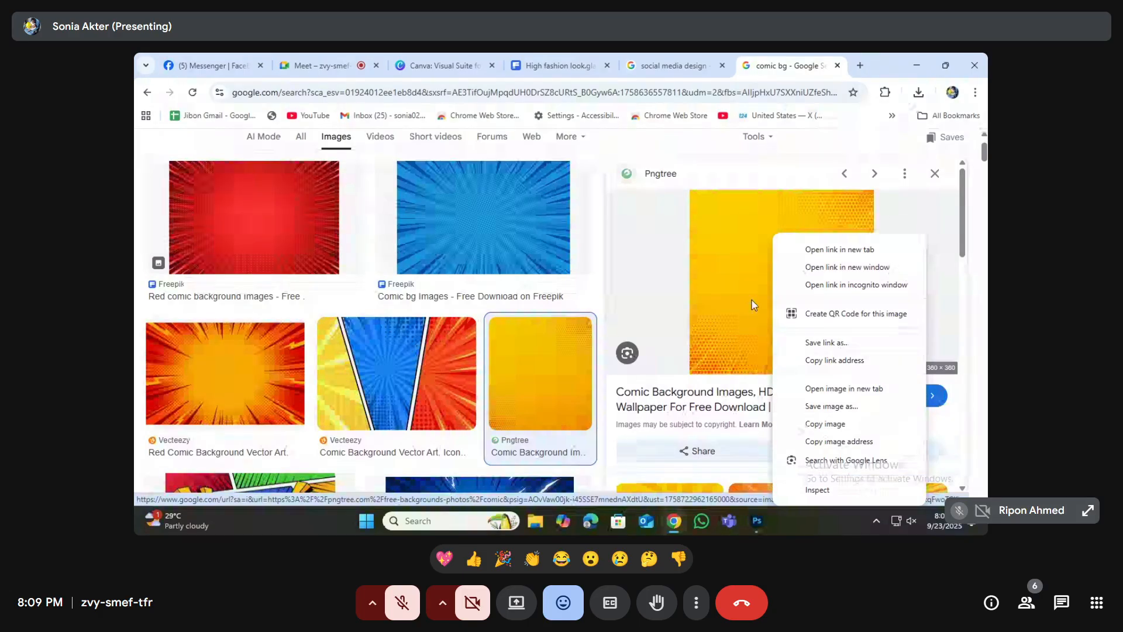
left_click(787, 361)
- Switch to Photoshop and open the downloaded high-fashion-look model photo in the black patterned dress
left_click(757, 521)
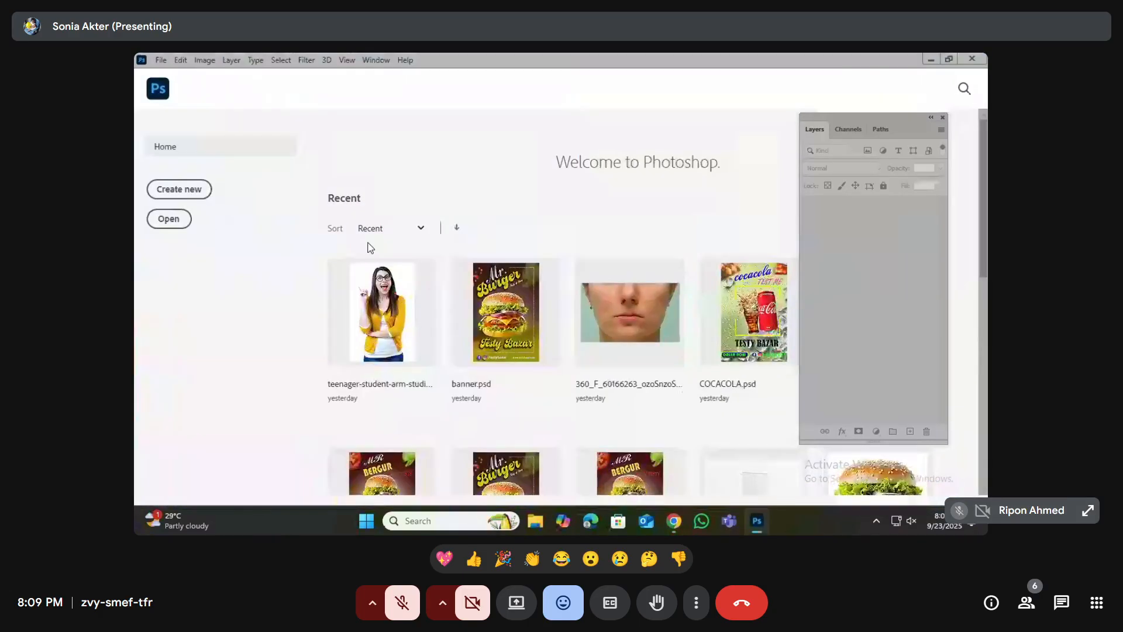
left_click(170, 220)
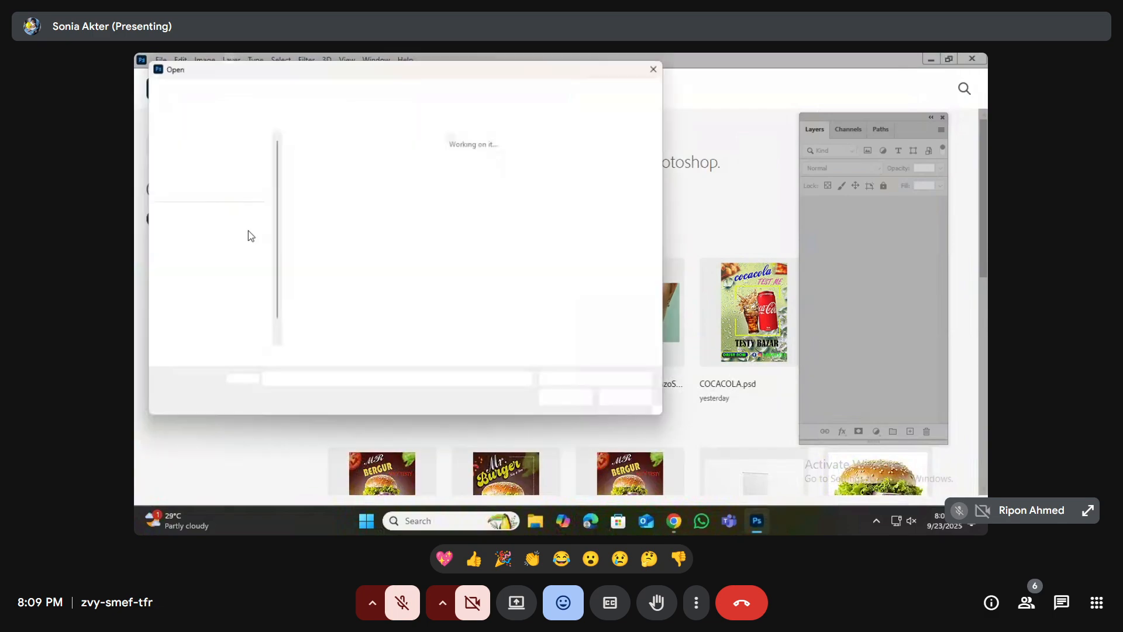
left_click(329, 182)
double_click(329, 182)
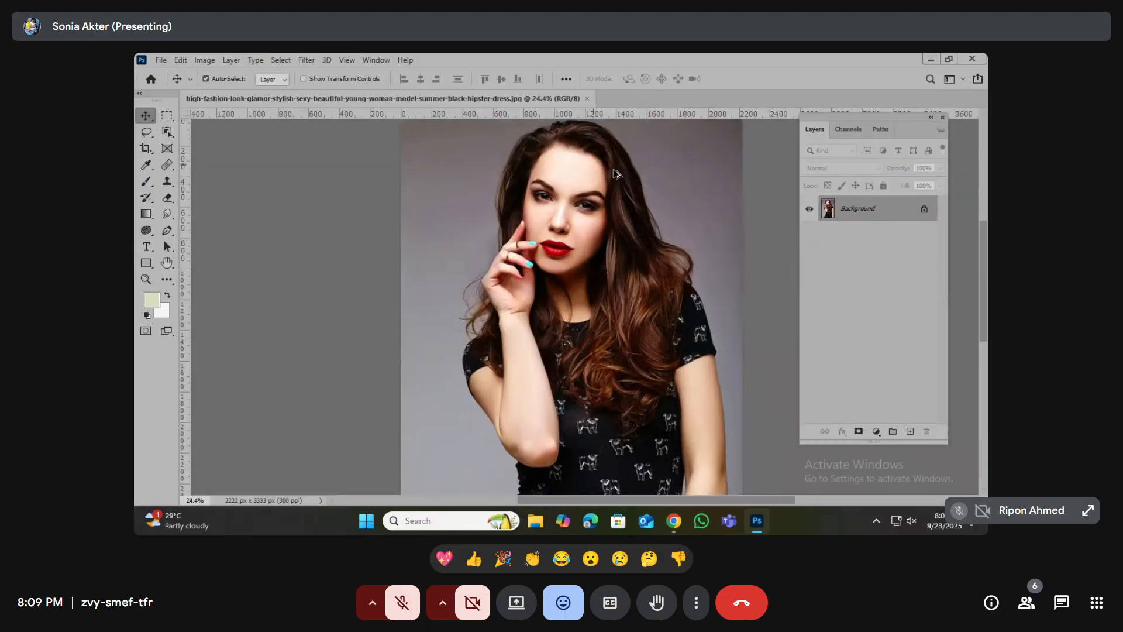
- Select the model in the photo automatically with the Object Selection tool's Select Subject command
scroll(614, 174, "up", 4)
scroll(566, 242, "up", 2)
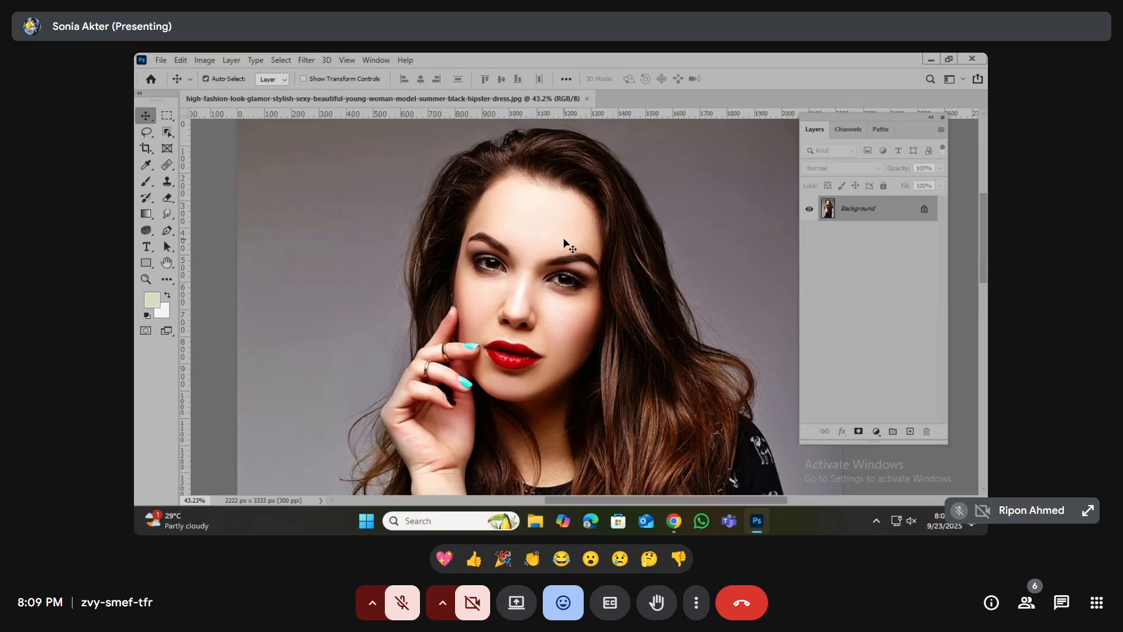
scroll(567, 243, "down", 7)
scroll(596, 200, "up", 2)
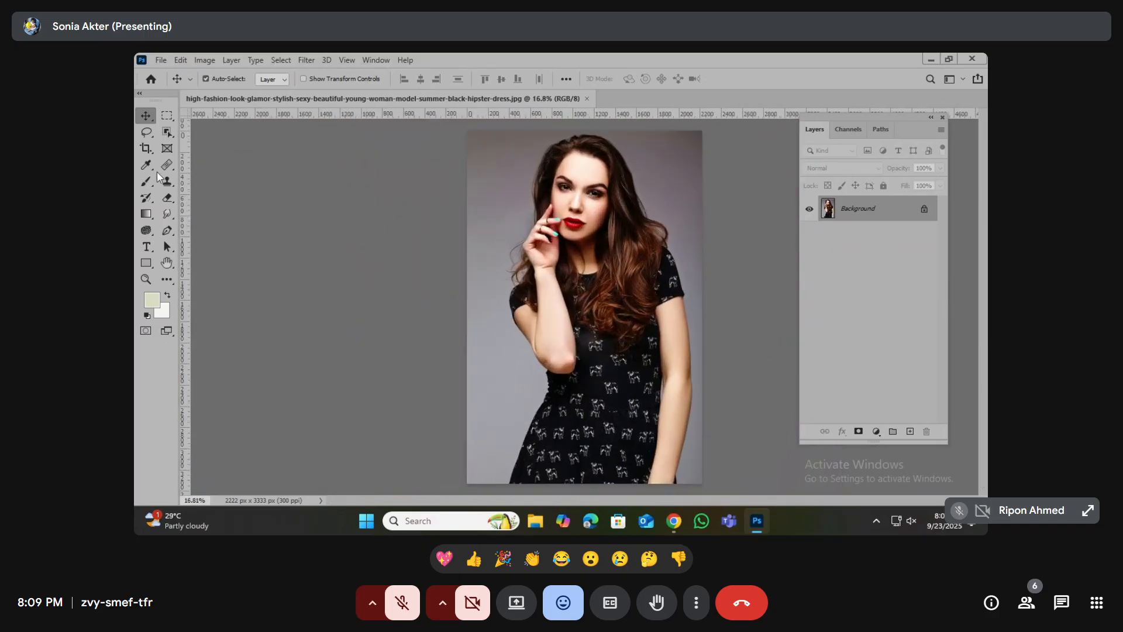
scroll(234, 186, "down", 1)
key("w")
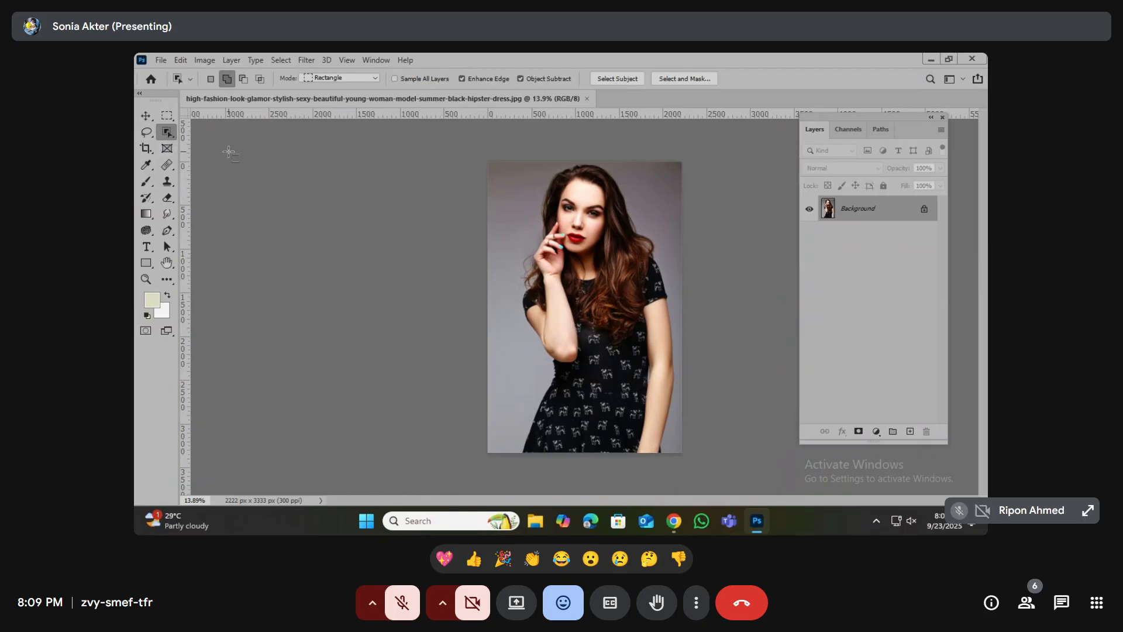
left_click(624, 80)
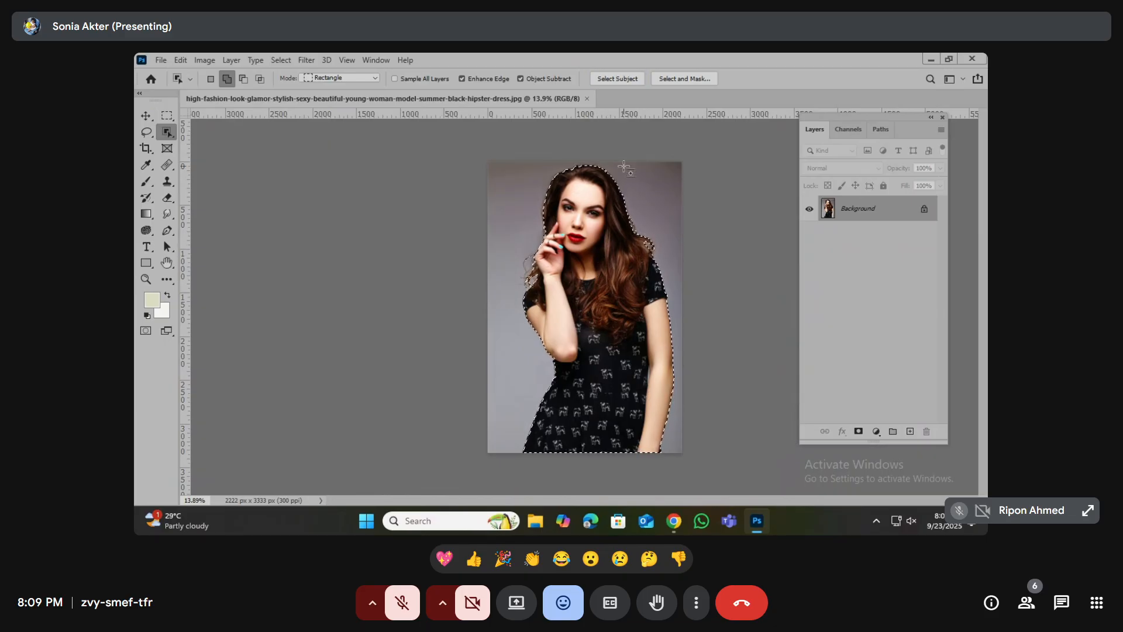
- Refine the model's selection in Select and Mask with 12% Contrast and a Shift Edge of -11%
left_click(682, 79)
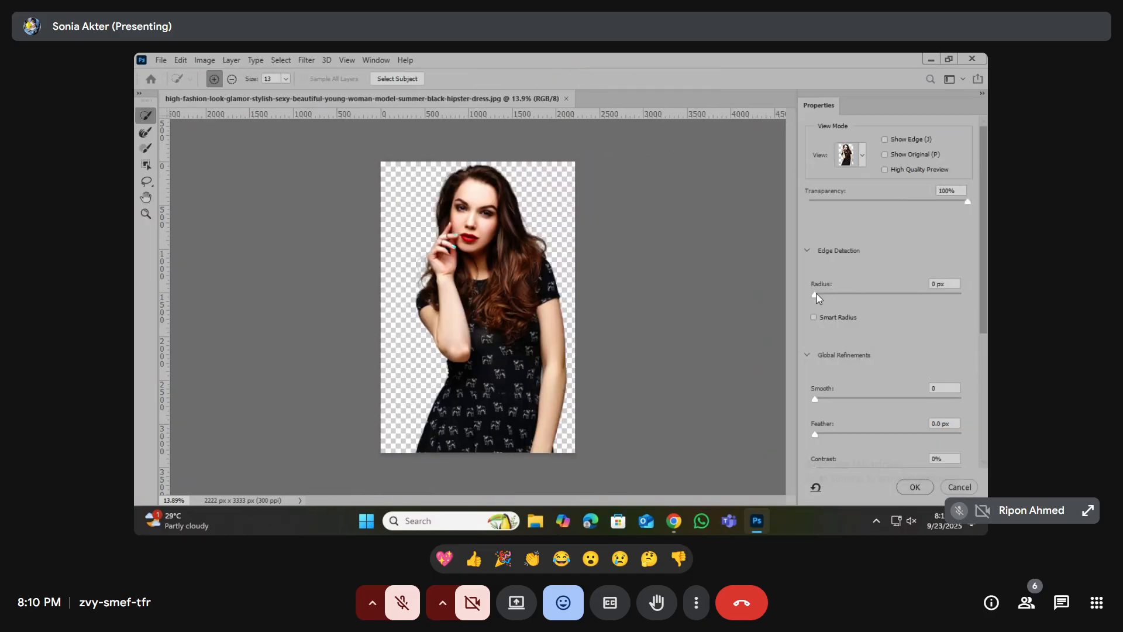
left_click(816, 295)
scroll(916, 410, "down", 2)
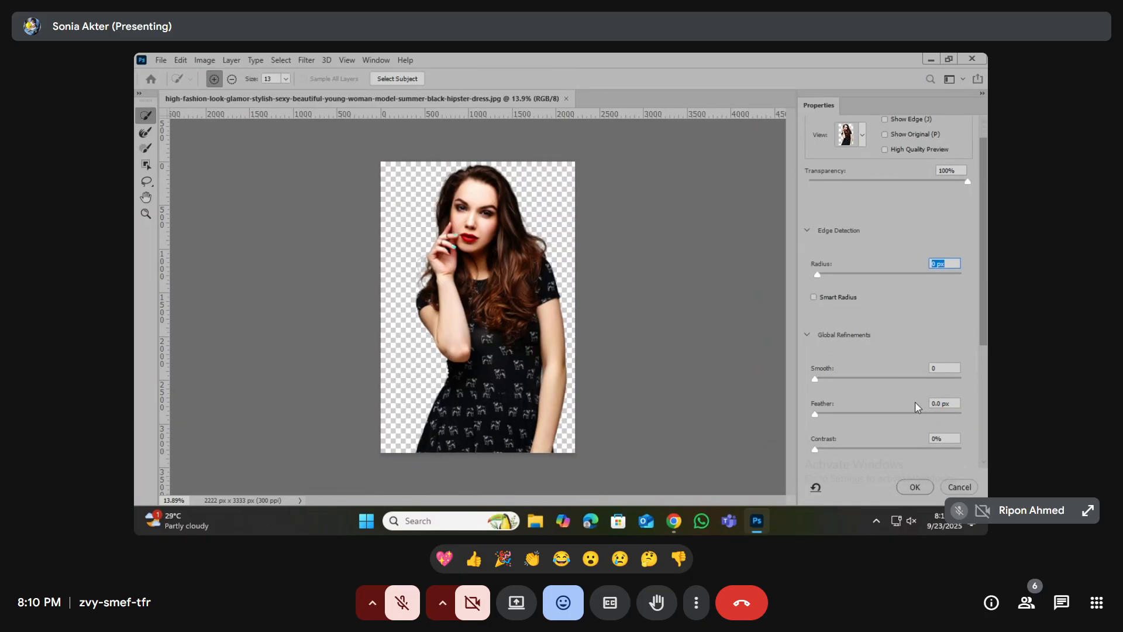
left_click_drag(816, 450, 833, 451)
left_click_drag(983, 343, 985, 392)
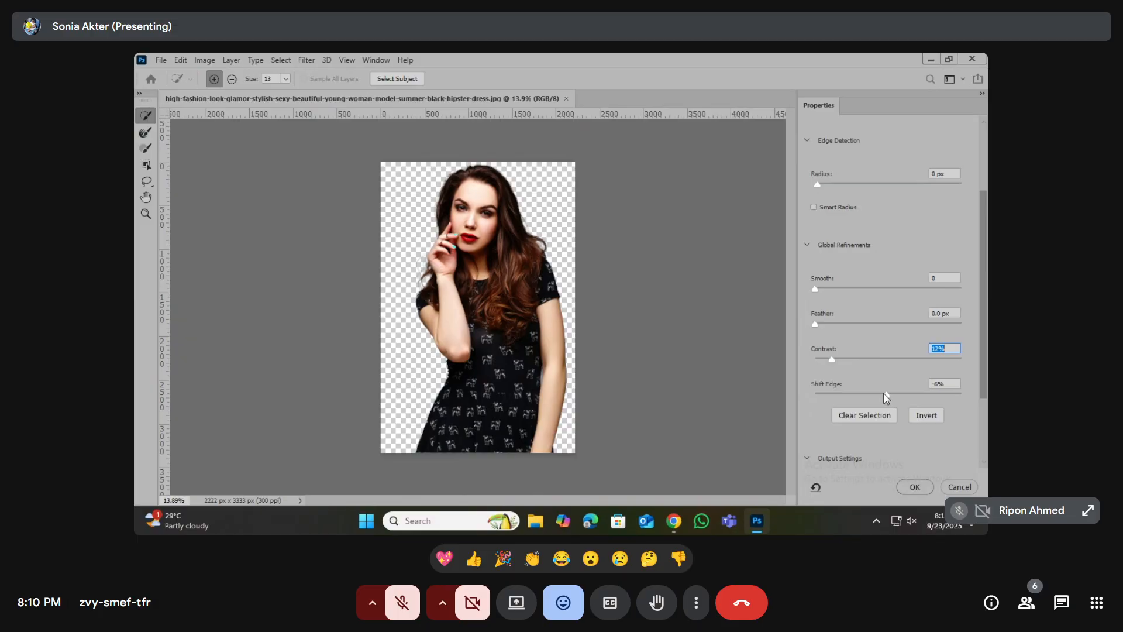
left_click_drag(884, 393, 880, 394)
left_click_drag(982, 389, 984, 454)
- Output the refined selection as a layer mask and apply that mask permanently to the model's layer
left_click(900, 433)
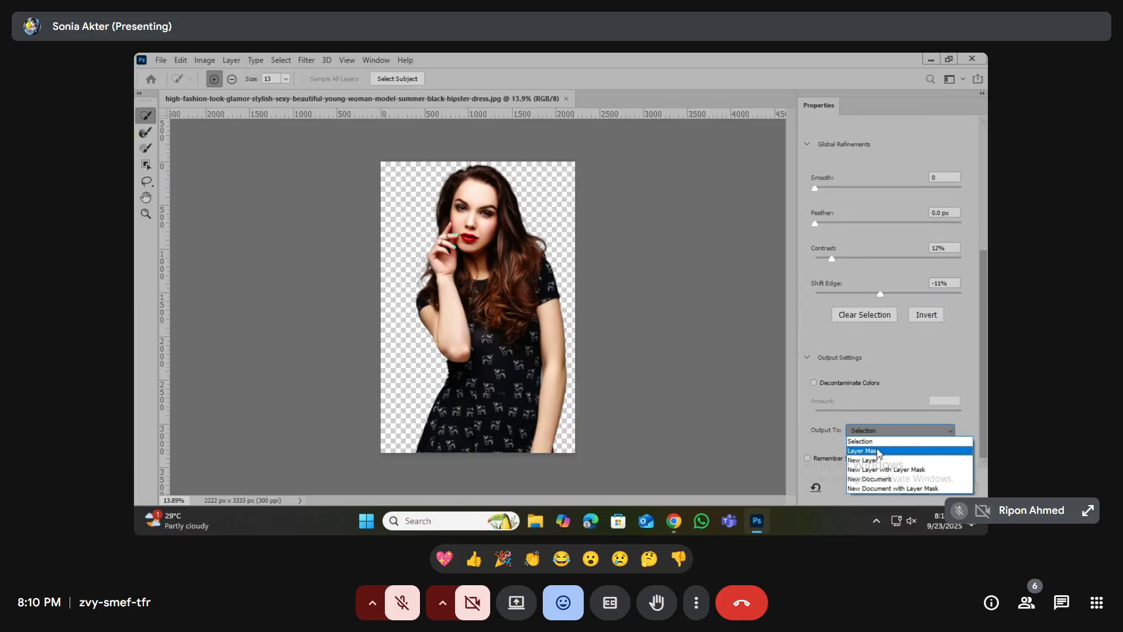
left_click(886, 446)
left_click(916, 485)
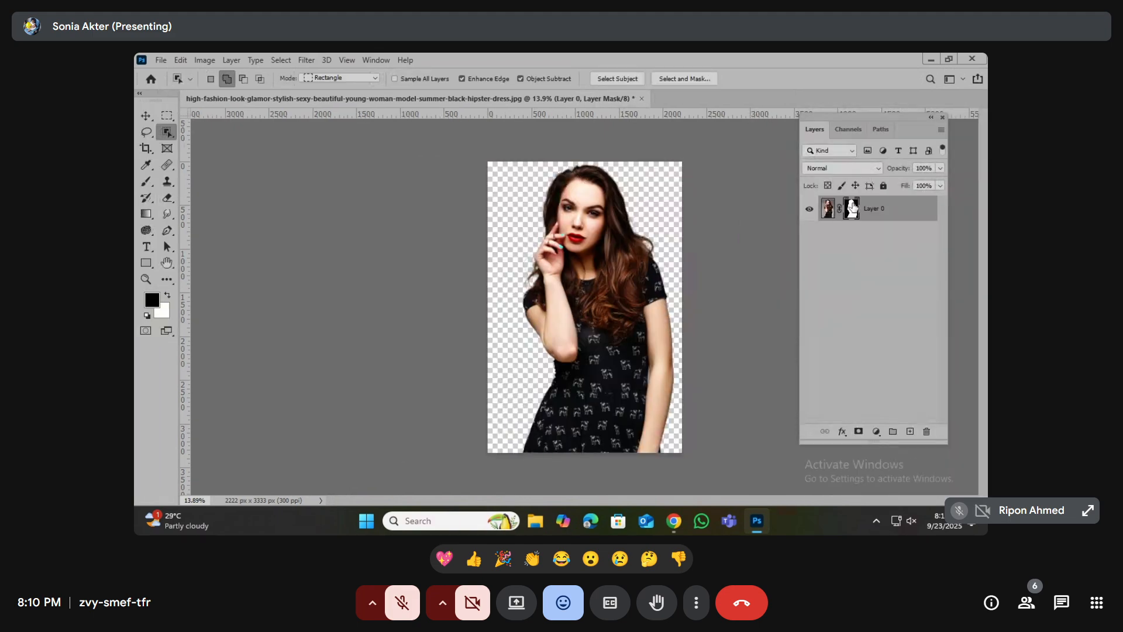
right_click(855, 245)
left_click(883, 280)
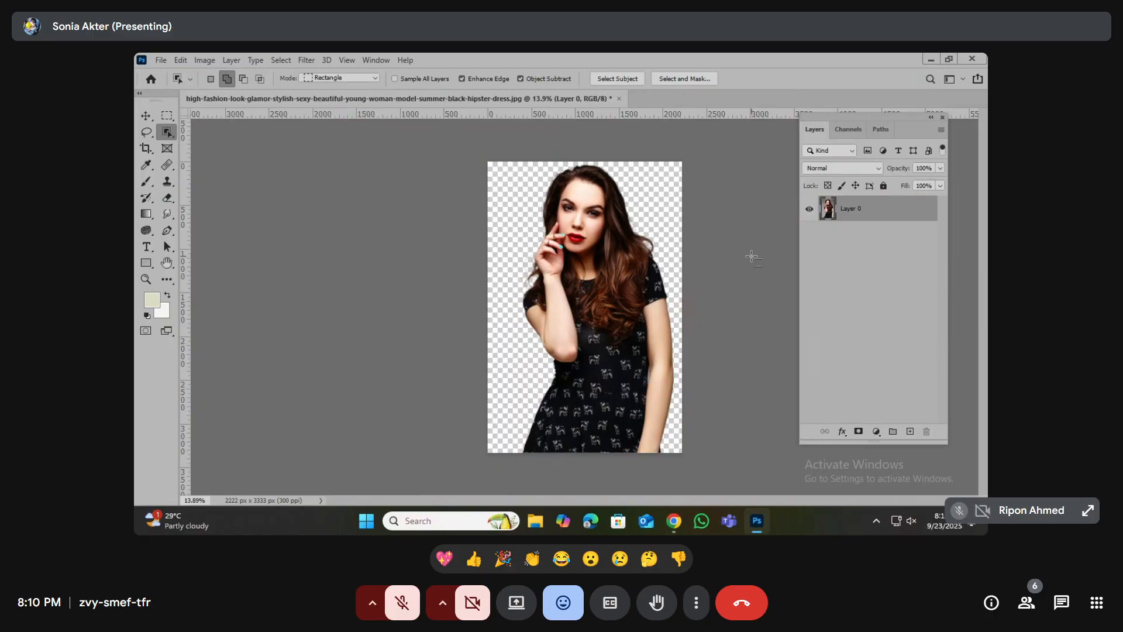
- Create a new document from the A3 print preset, 297 x 420 mm at 300 ppi
key("ctrl+n")
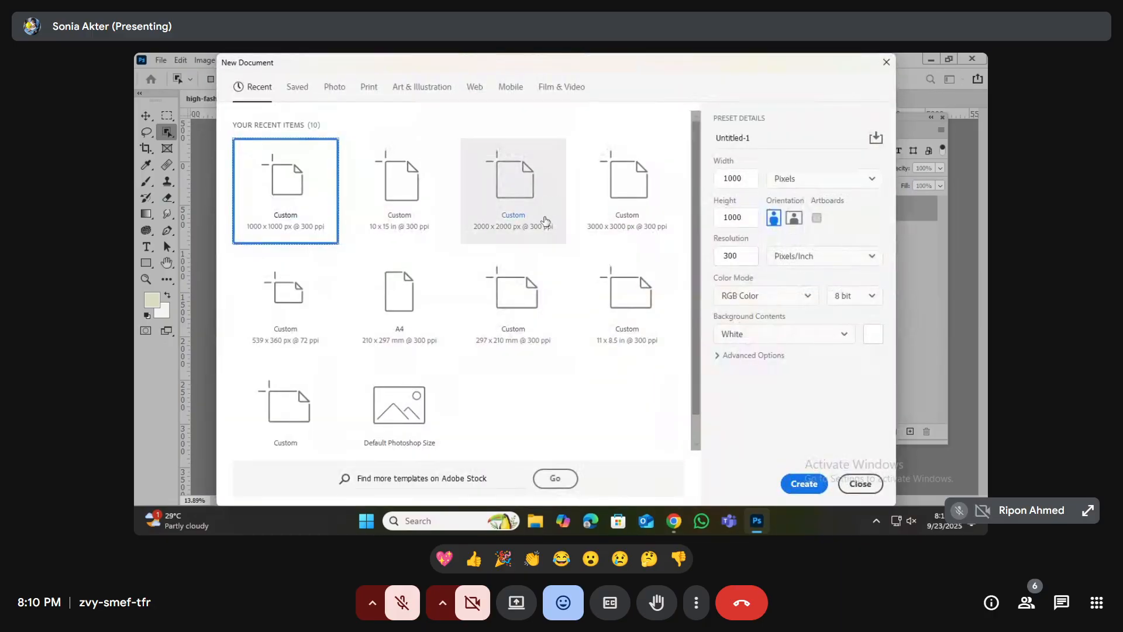
left_click(414, 87)
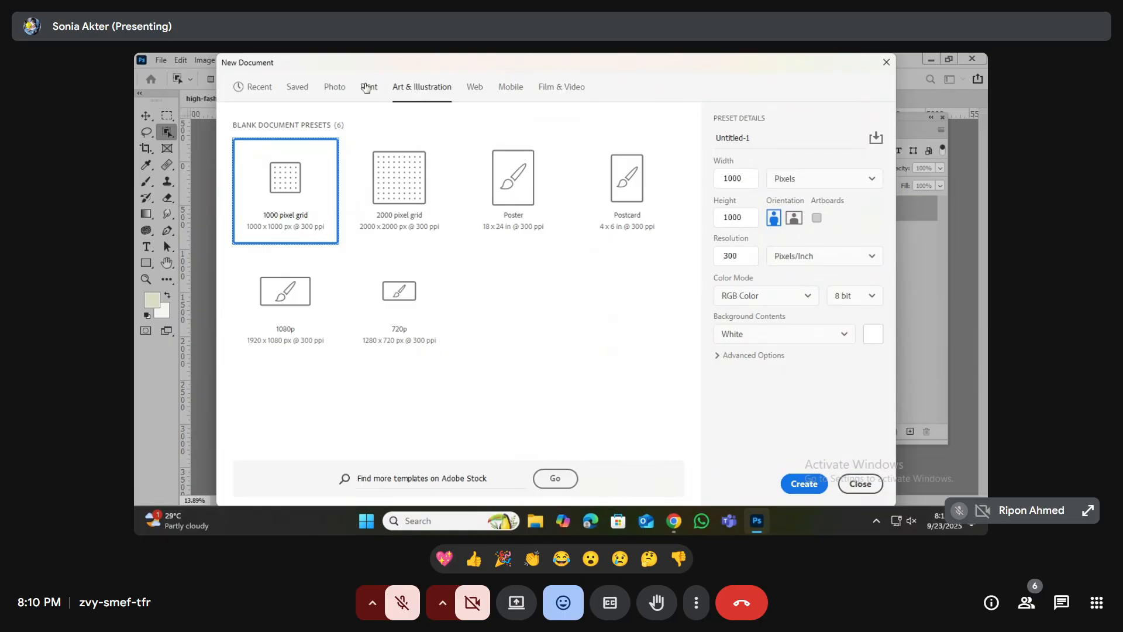
left_click(367, 87)
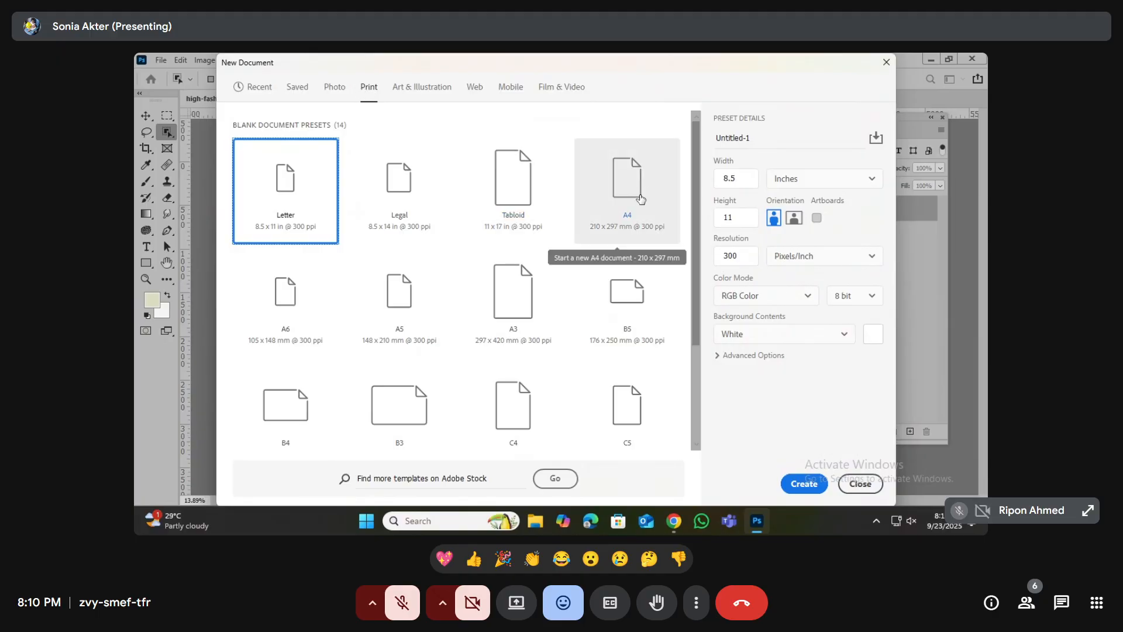
double_click(499, 329)
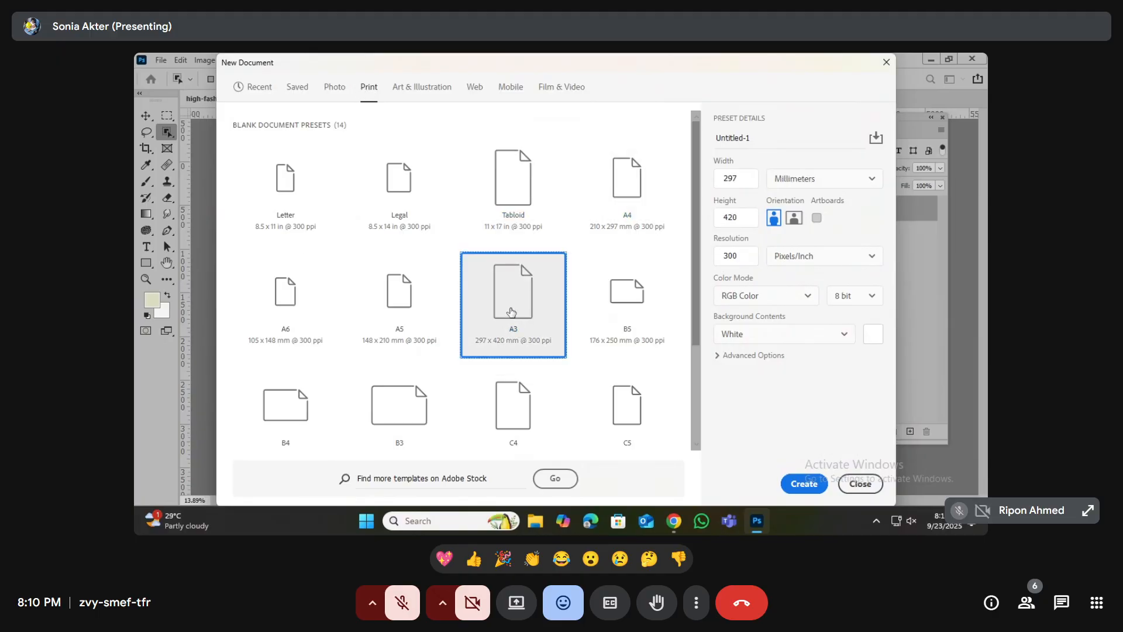
- Copy the cut-out model from the photo document into the blank A3 document with the Move tool
left_click(147, 116)
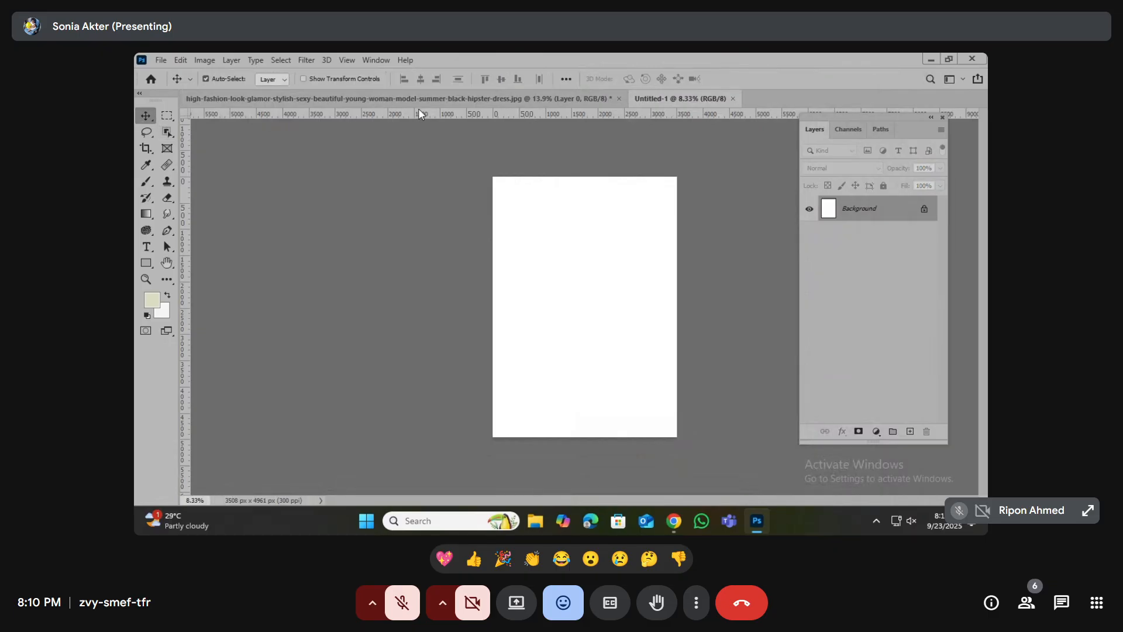
left_click(409, 98)
left_click_drag(594, 310, 576, 328)
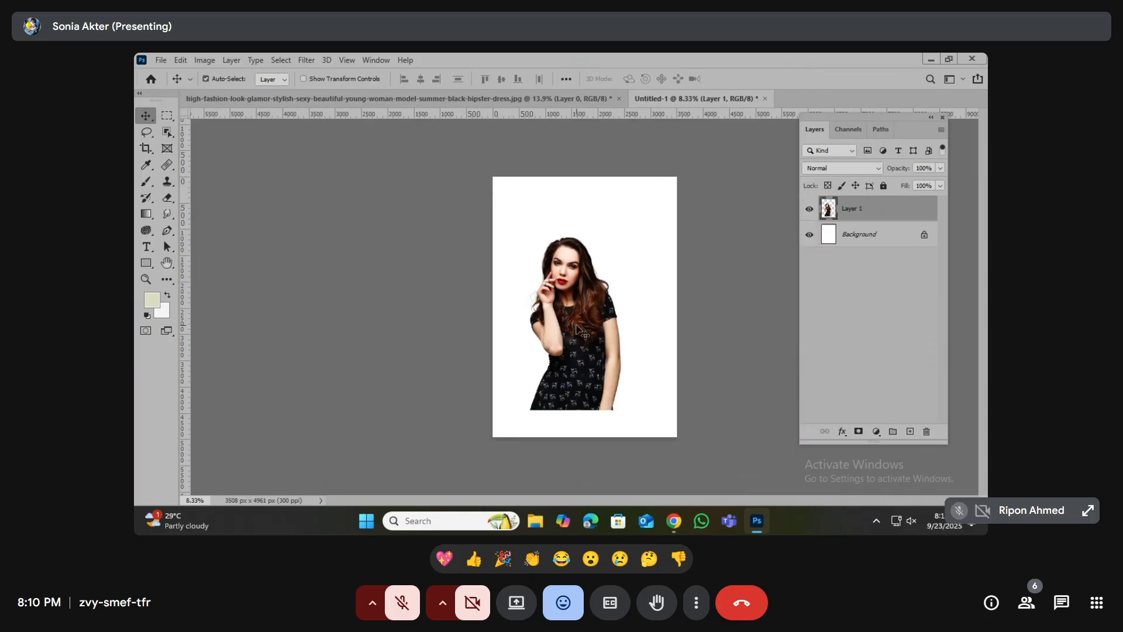
- Enlarge the model with Free Transform and place her against the right and bottom edges of the A3 page
key("ctrl+t")
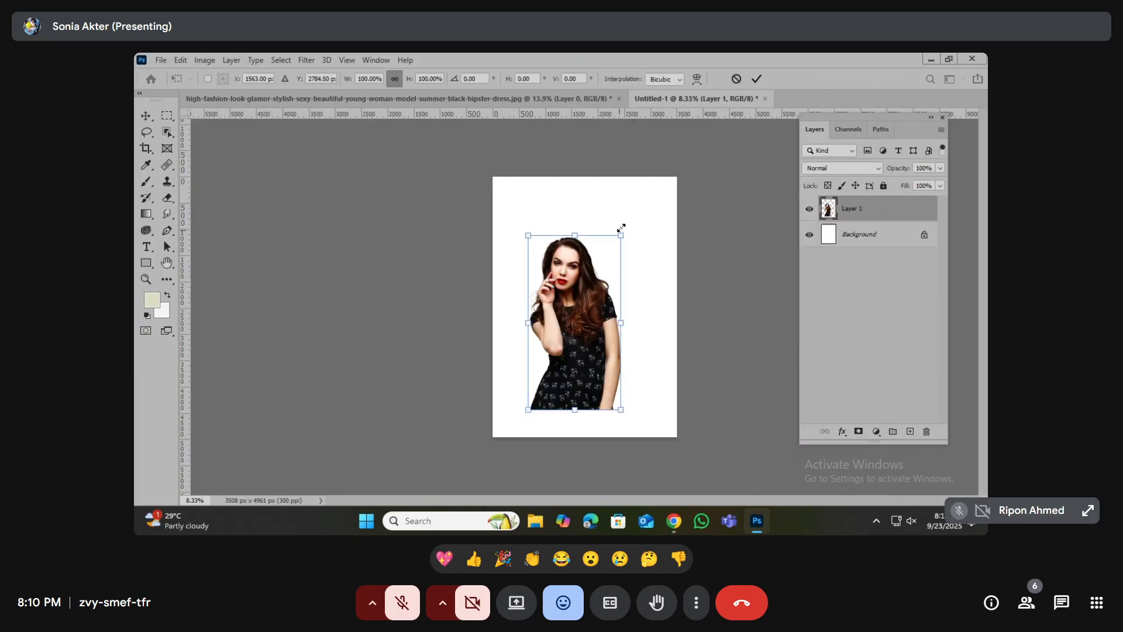
left_click_drag(621, 228, 644, 316)
key("Return")
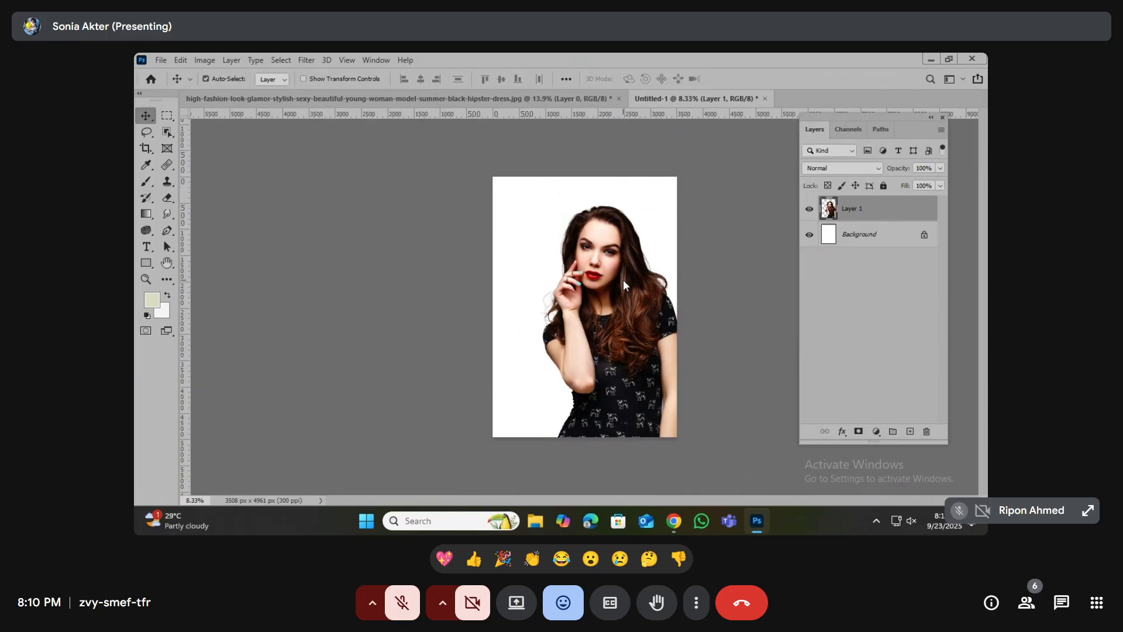
scroll(622, 263, "up", 3)
scroll(622, 249, "up", 2)
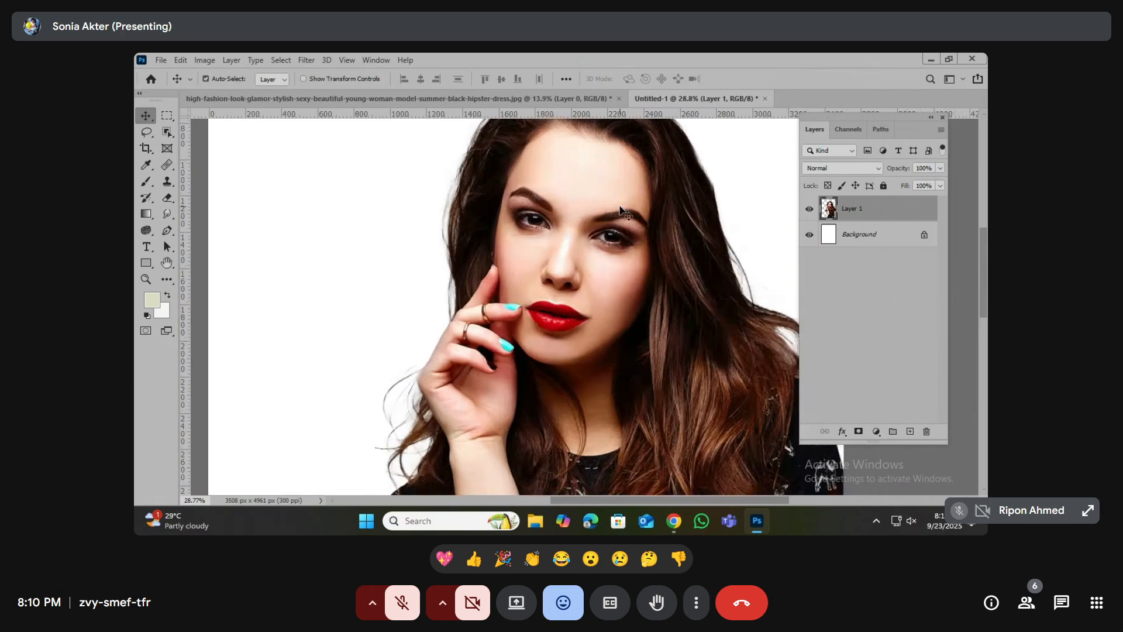
scroll(622, 249, "down", 4)
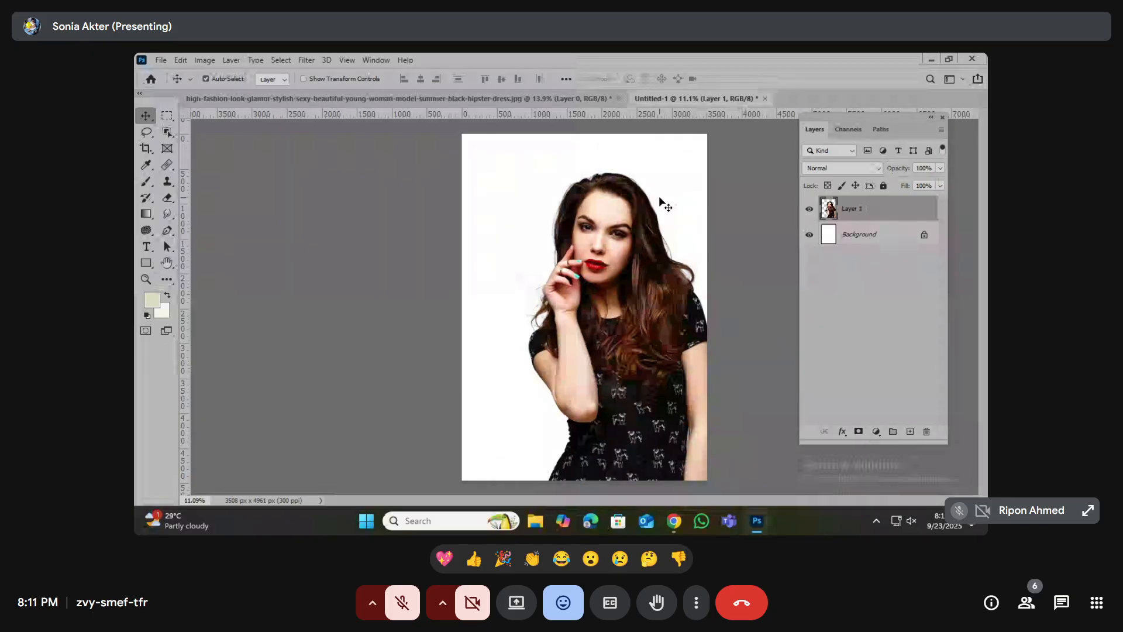
- Add a gradient fill above the Background layer and choose the Blue_12 preset from the Blues group
left_click(859, 235)
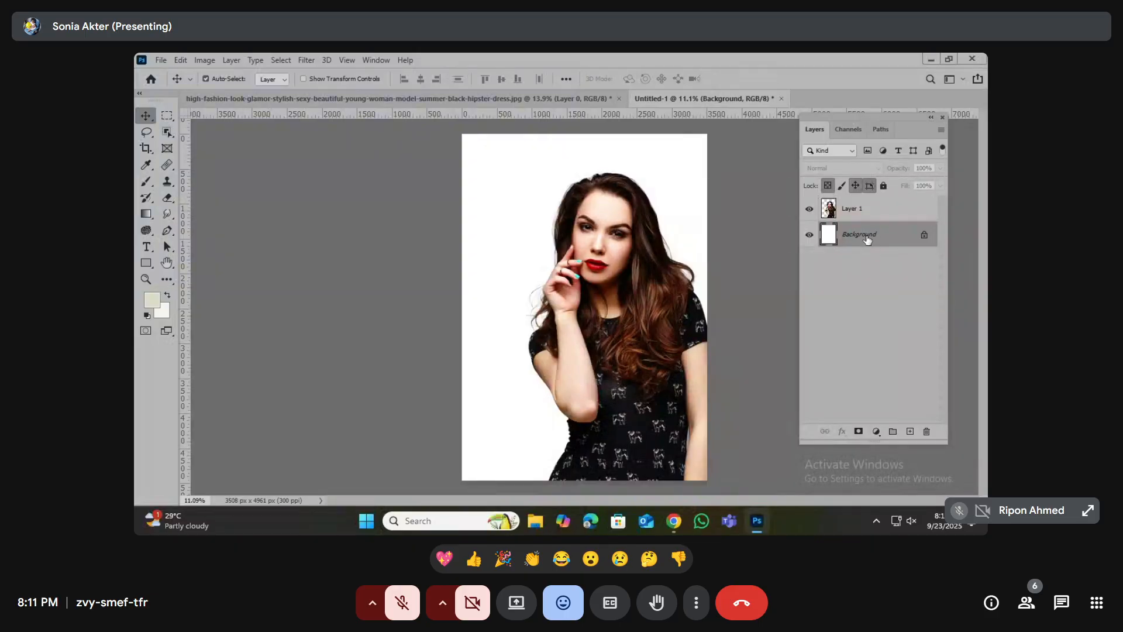
left_click(876, 431)
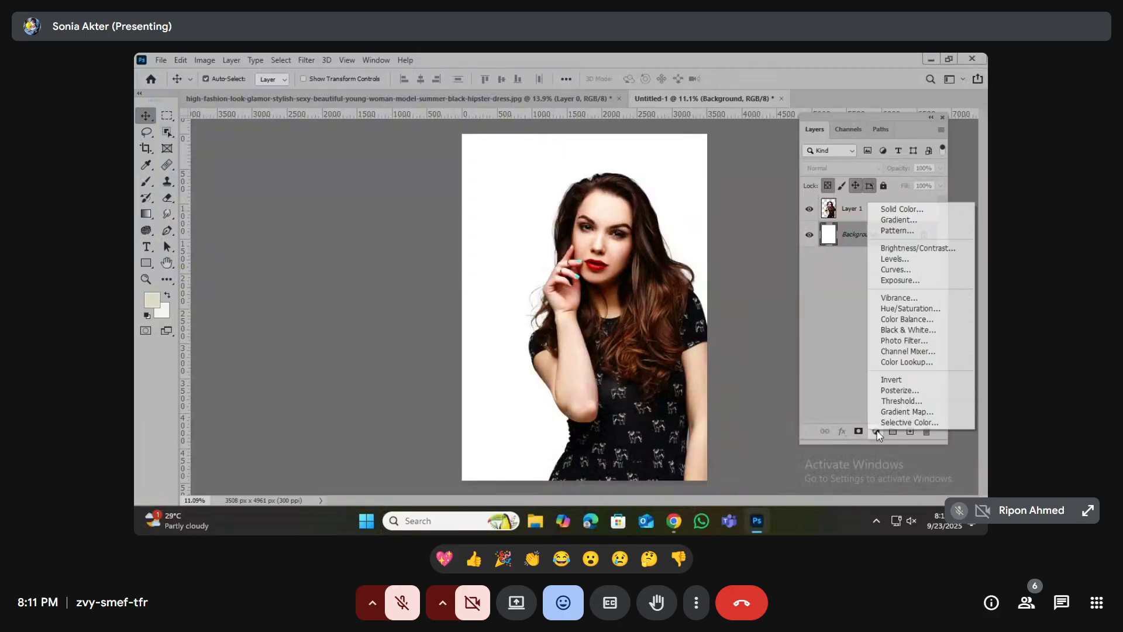
left_click(887, 226)
left_click(822, 237)
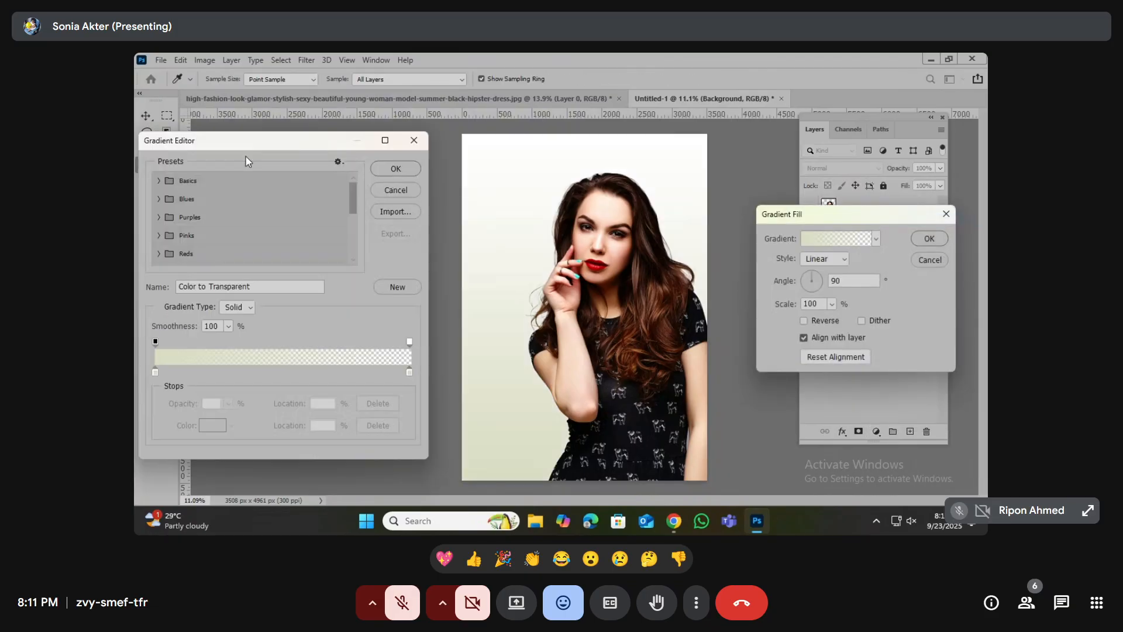
left_click_drag(246, 158, 829, 168)
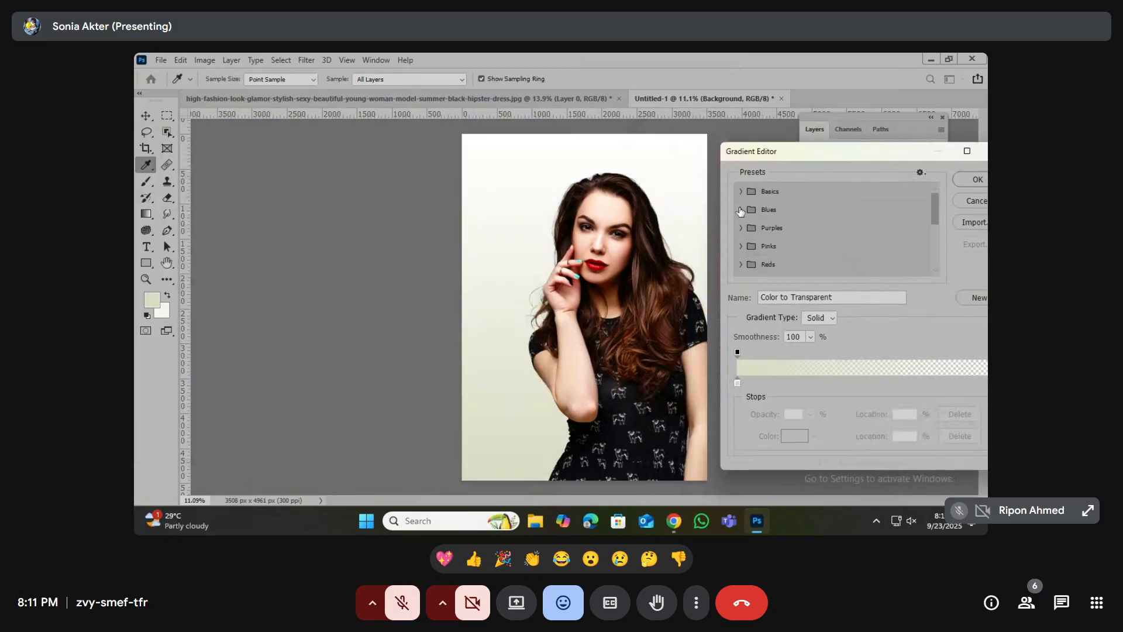
left_click(741, 210)
left_click(796, 250)
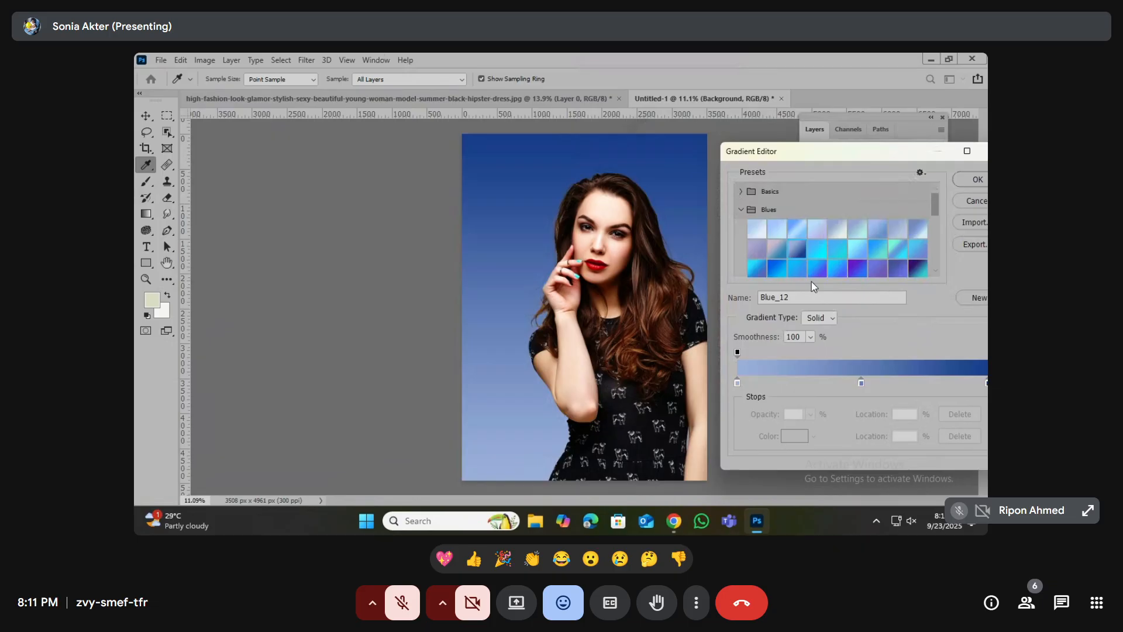
- Change the gradient's starting color stop at location 0% to dark red #740000
left_click(738, 384)
double_click(737, 383)
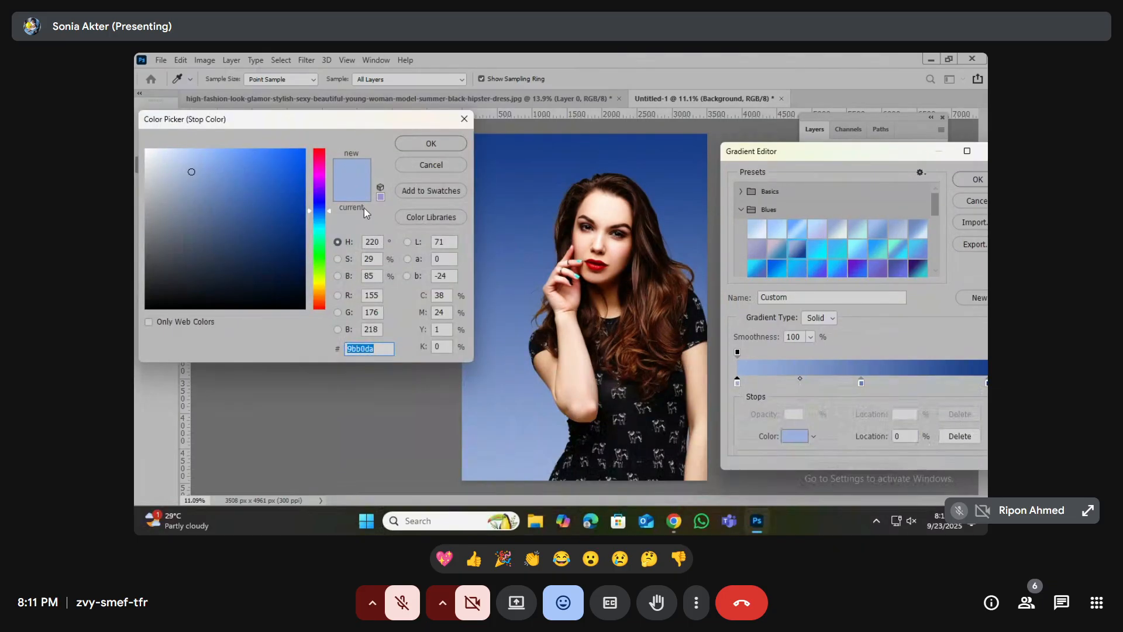
left_click(145, 149)
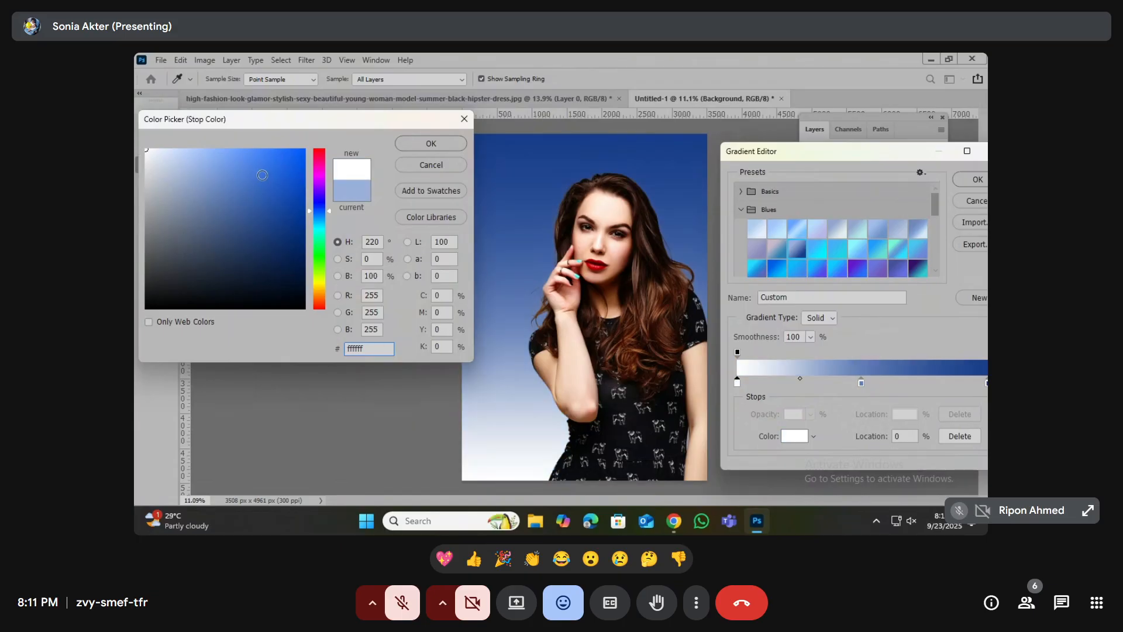
left_click(320, 168)
left_click(291, 216)
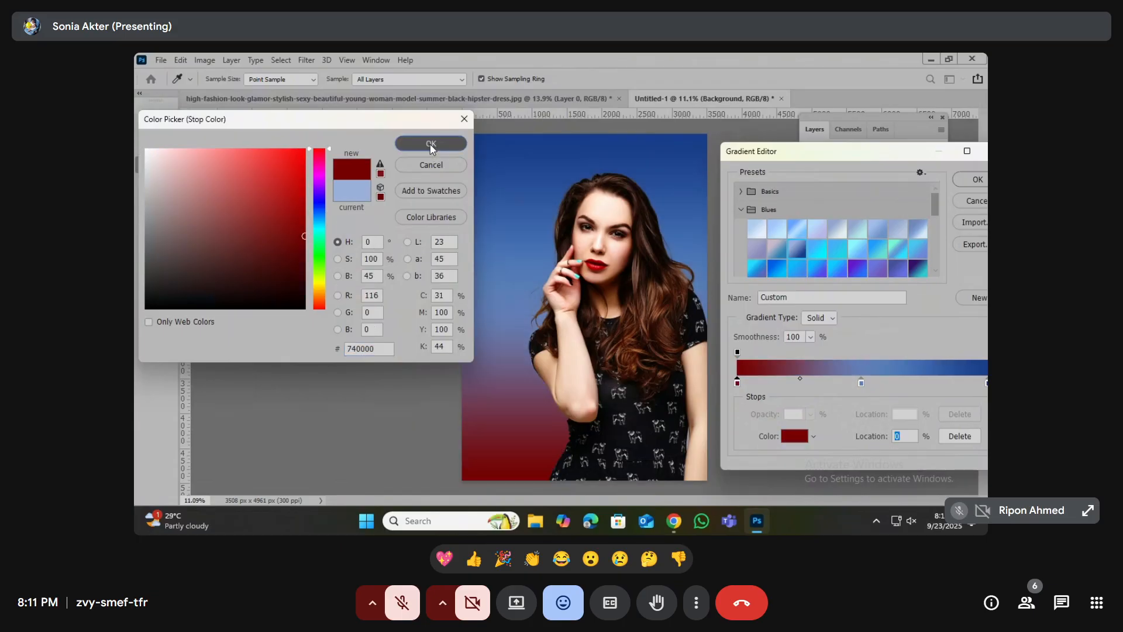
left_click(431, 143)
left_click_drag(851, 152, 795, 142)
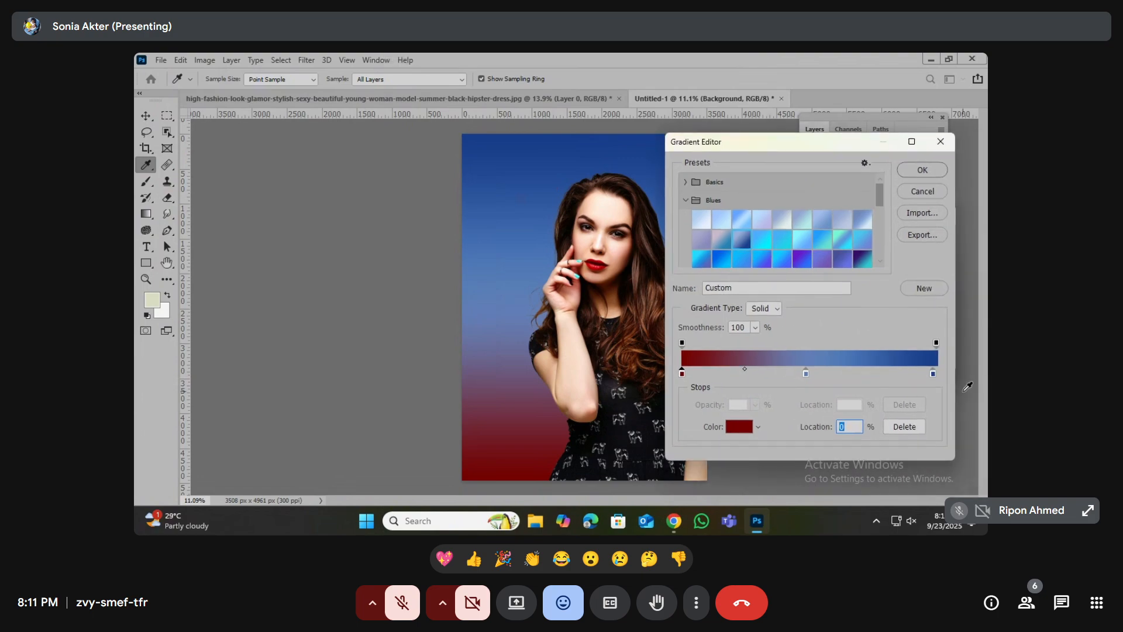
- Change the gradient's ending color stop to very dark red #250000 and remove the blue stop in the middle
double_click(933, 373)
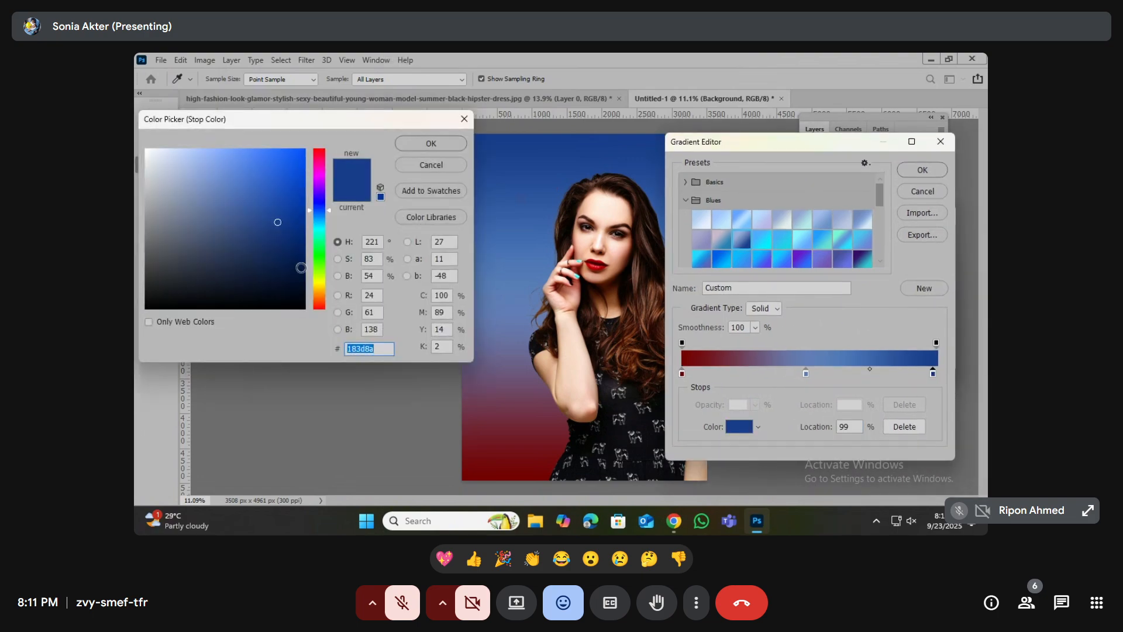
left_click_drag(319, 240, 319, 148)
left_click(305, 285)
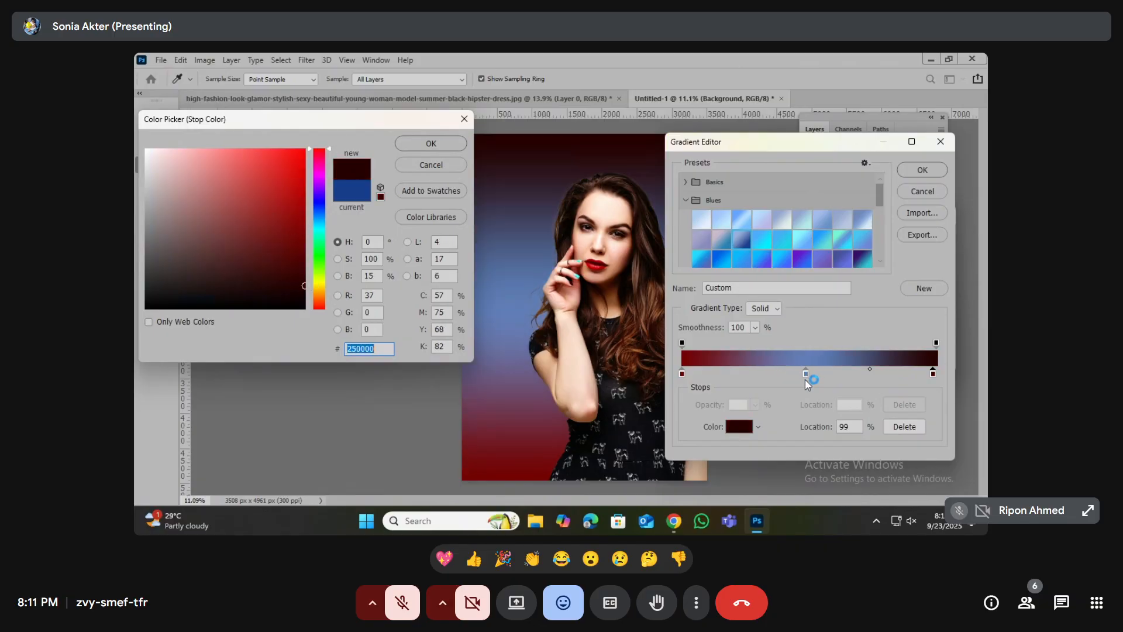
left_click(430, 144)
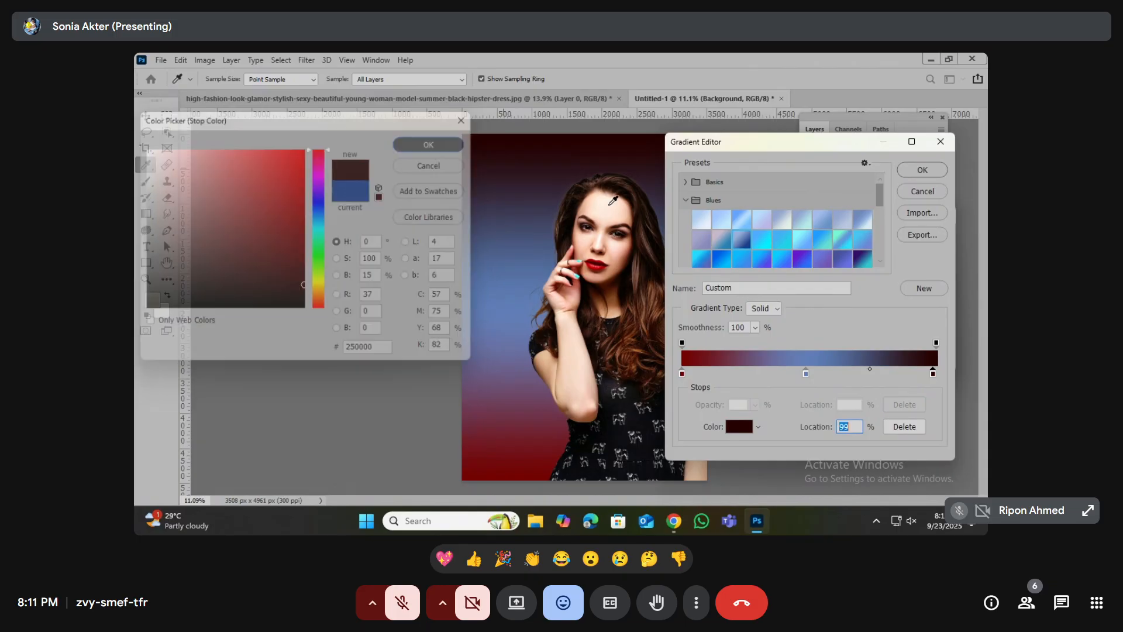
left_click_drag(806, 373, 815, 395)
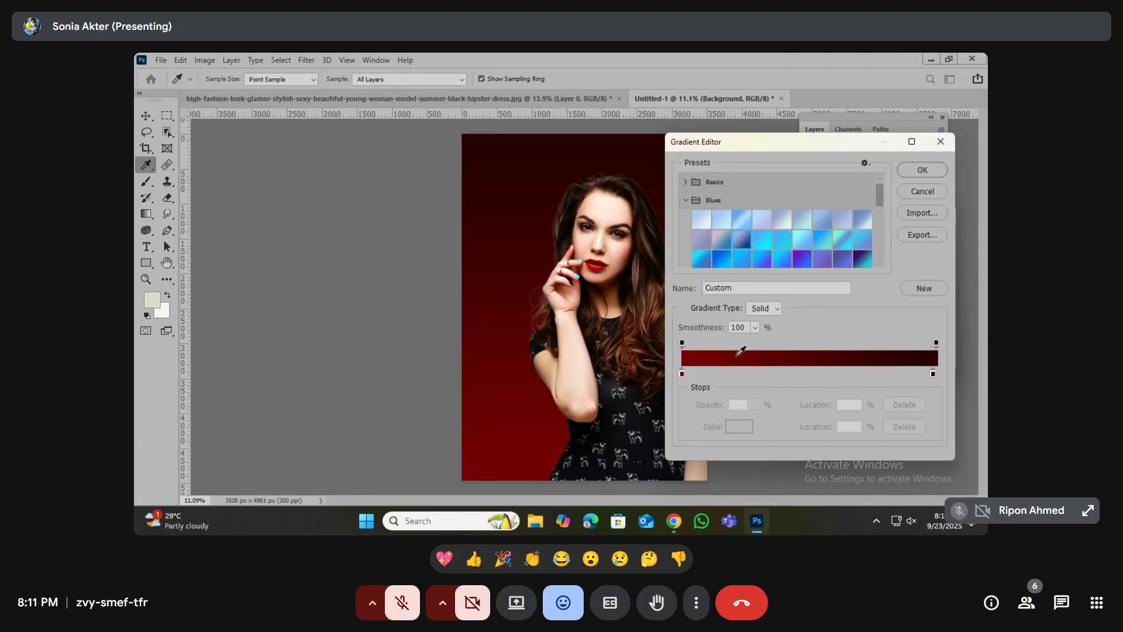
- Darken the gradient's starting color stop to #520000, set the ending stop's location to 100%, and accept the gradient
double_click(682, 373)
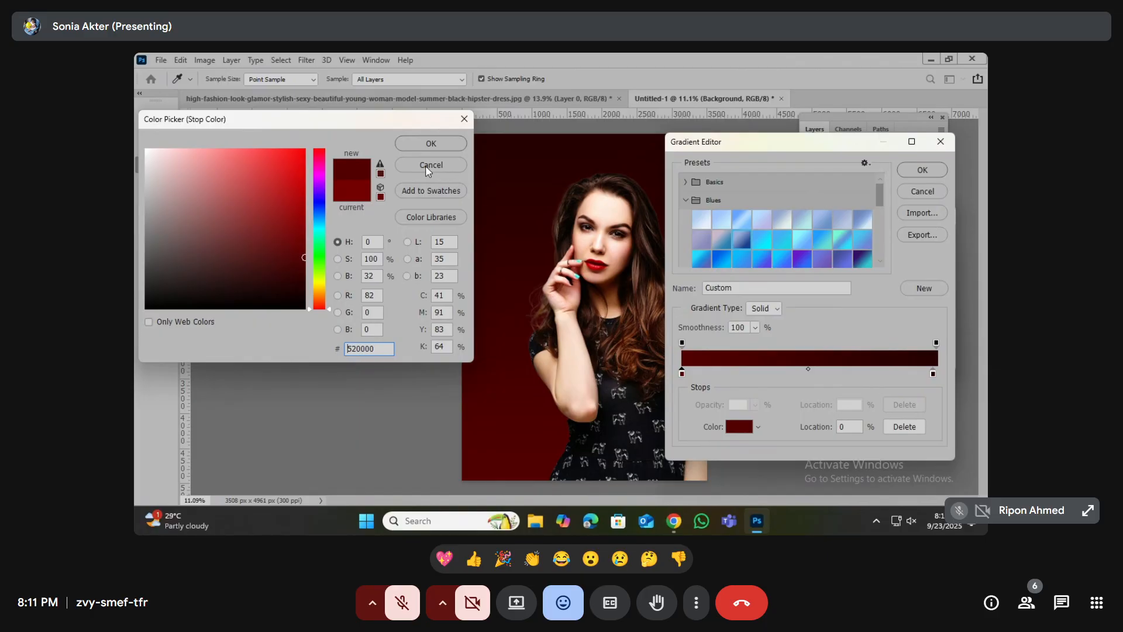
left_click(431, 144)
left_click(935, 373)
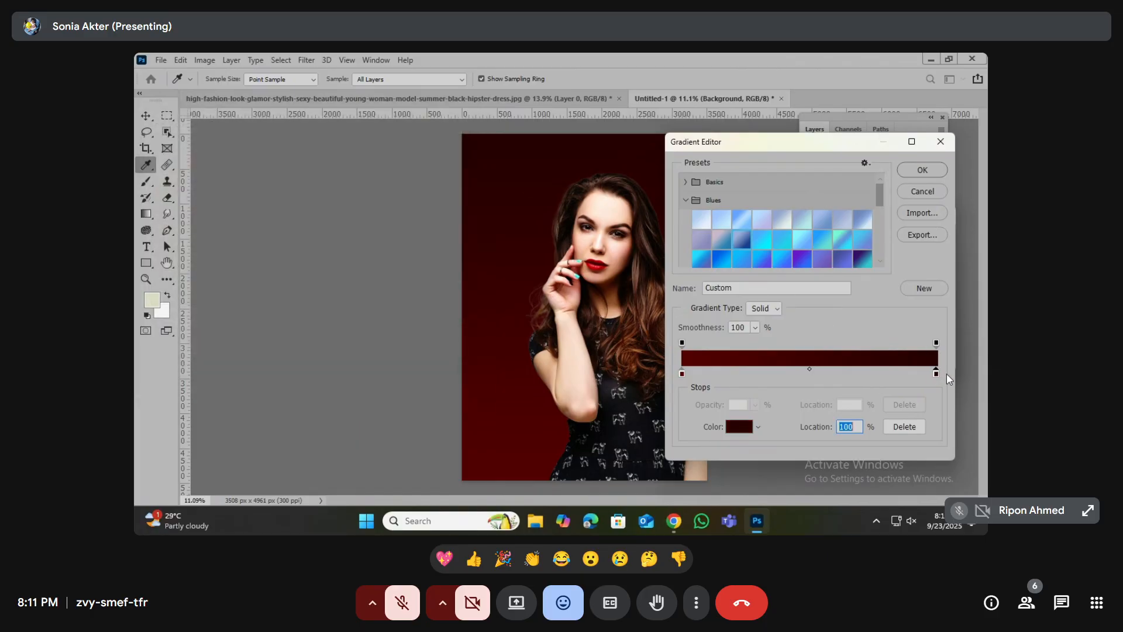
double_click(937, 375)
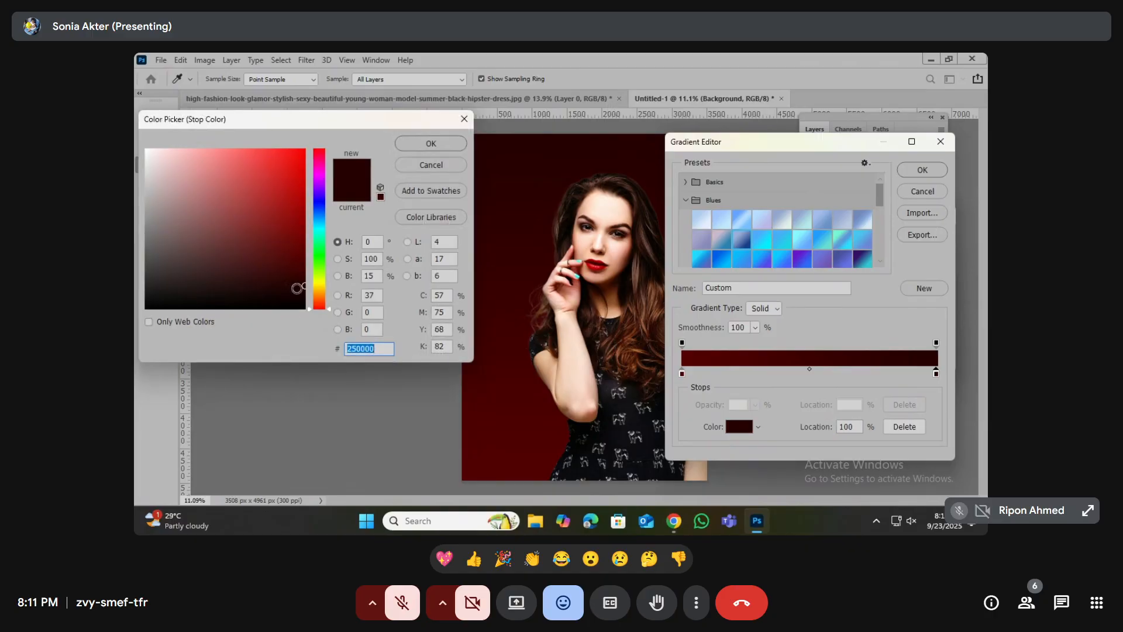
left_click(431, 145)
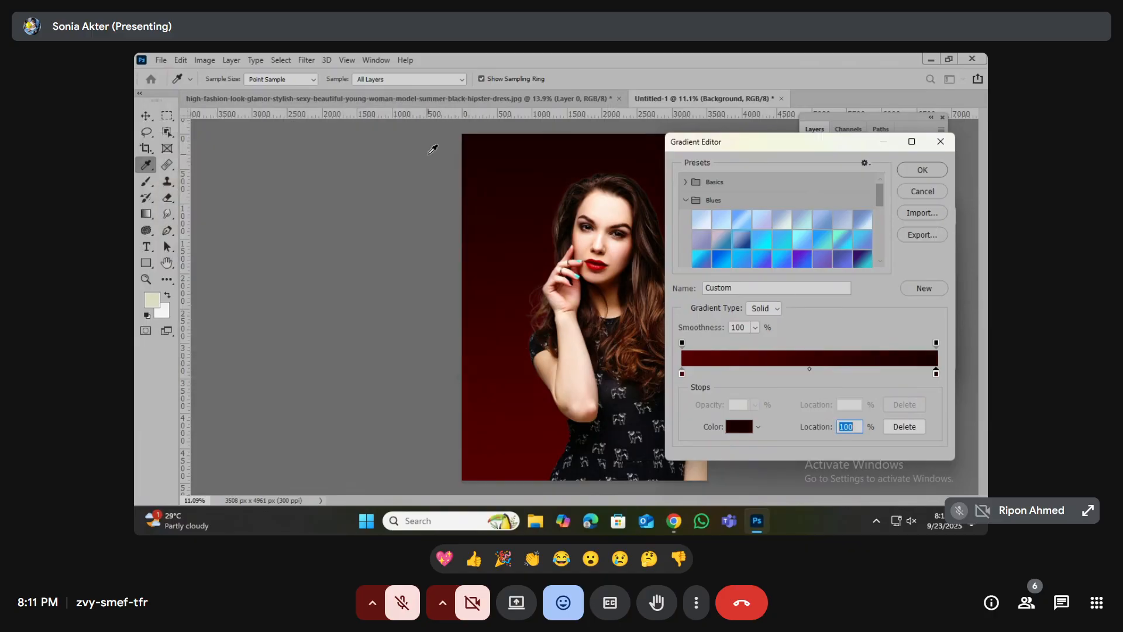
left_click(922, 170)
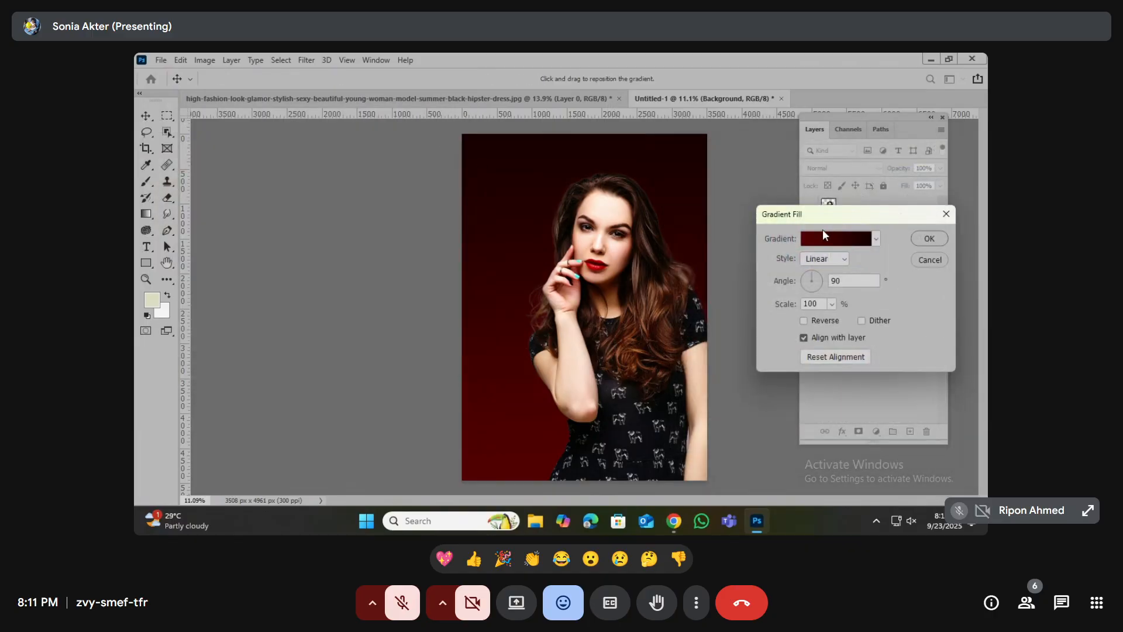
- Set the gradient fill's style to Radial and its scale to 122%
left_click(824, 261)
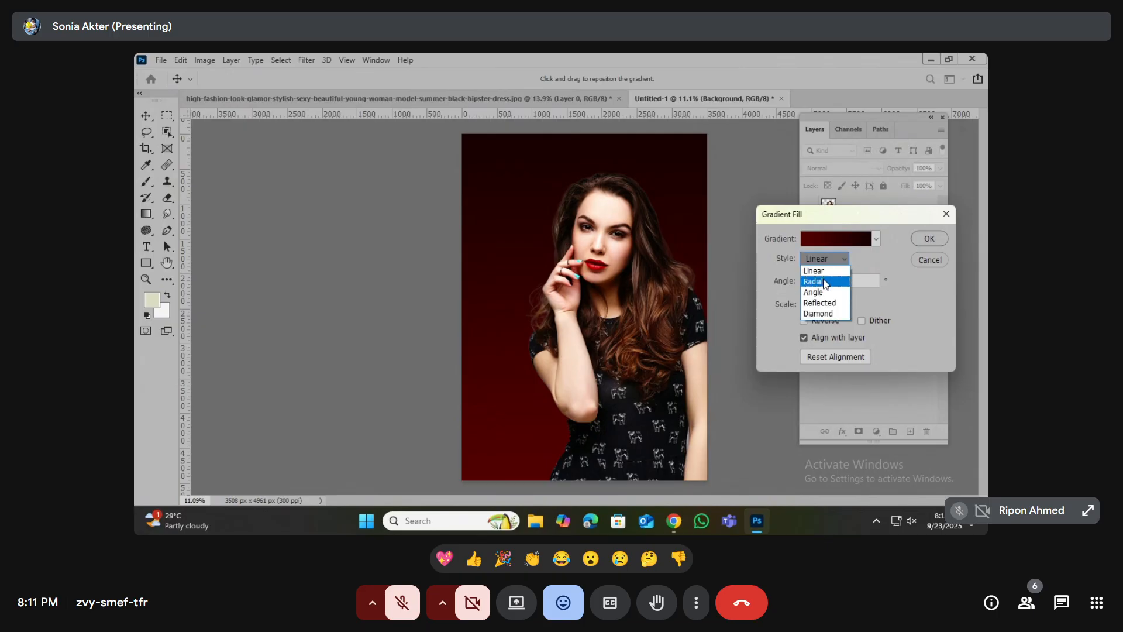
left_click(823, 281)
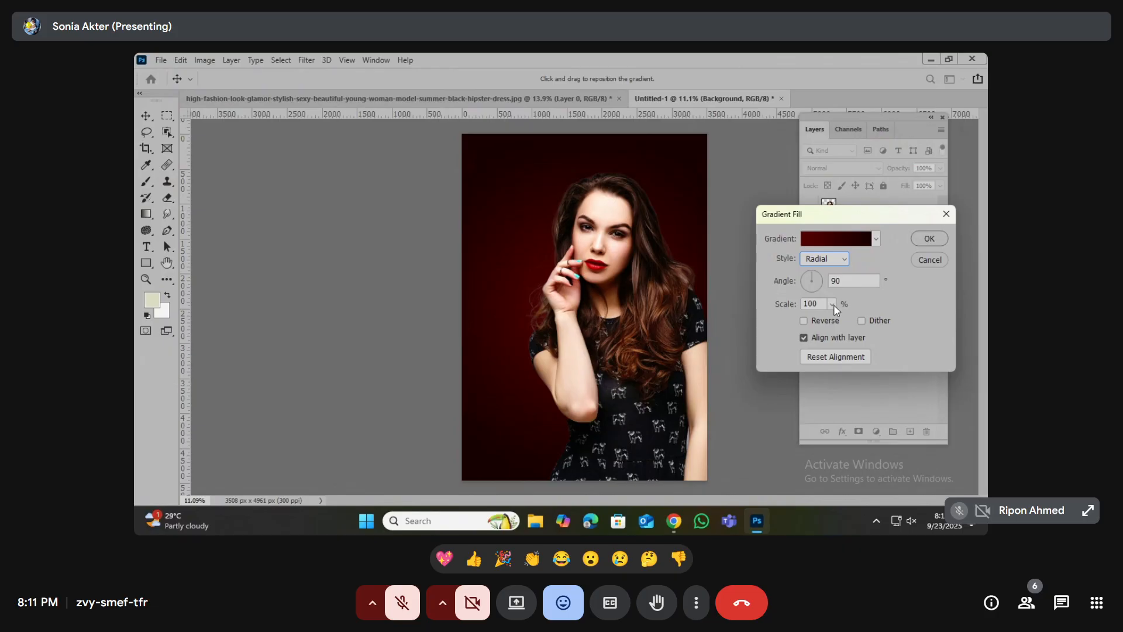
left_click(832, 305)
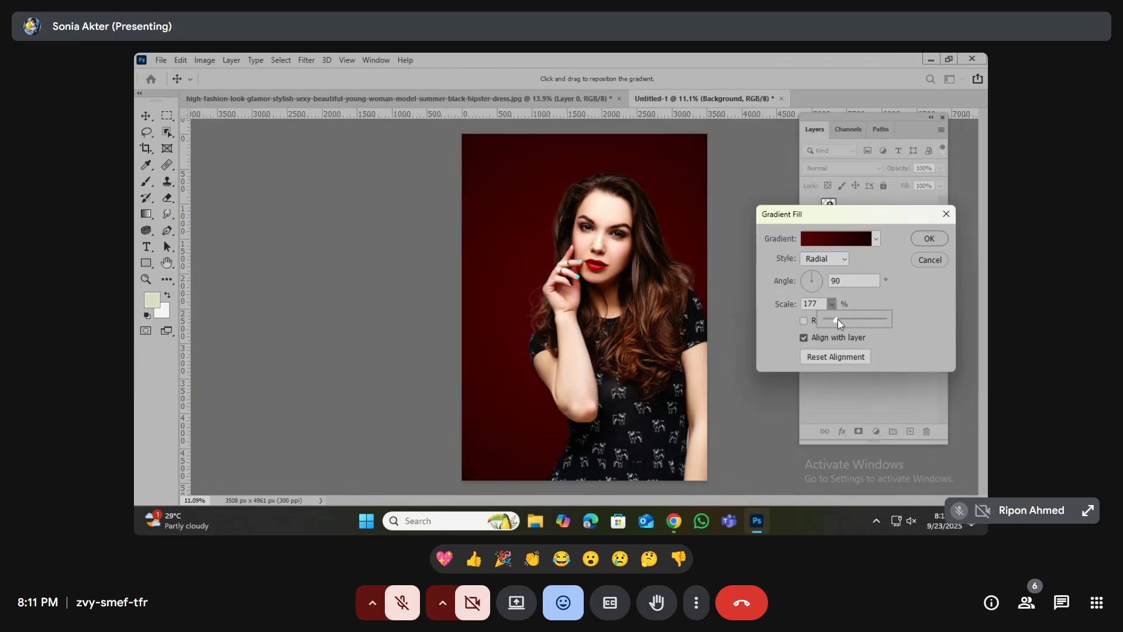
left_click_drag(838, 319, 834, 320)
- Brighten the gradient's starting color stop to a stronger dark red and apply the gradient fill
left_click(836, 238)
left_click(682, 372)
double_click(682, 372)
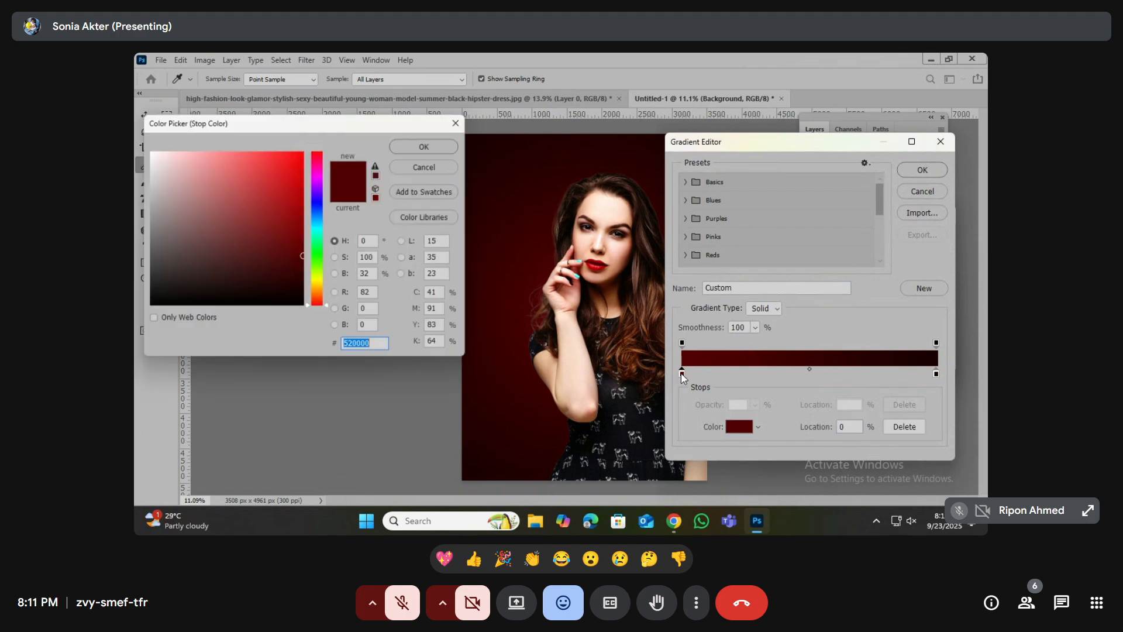
left_click(305, 240)
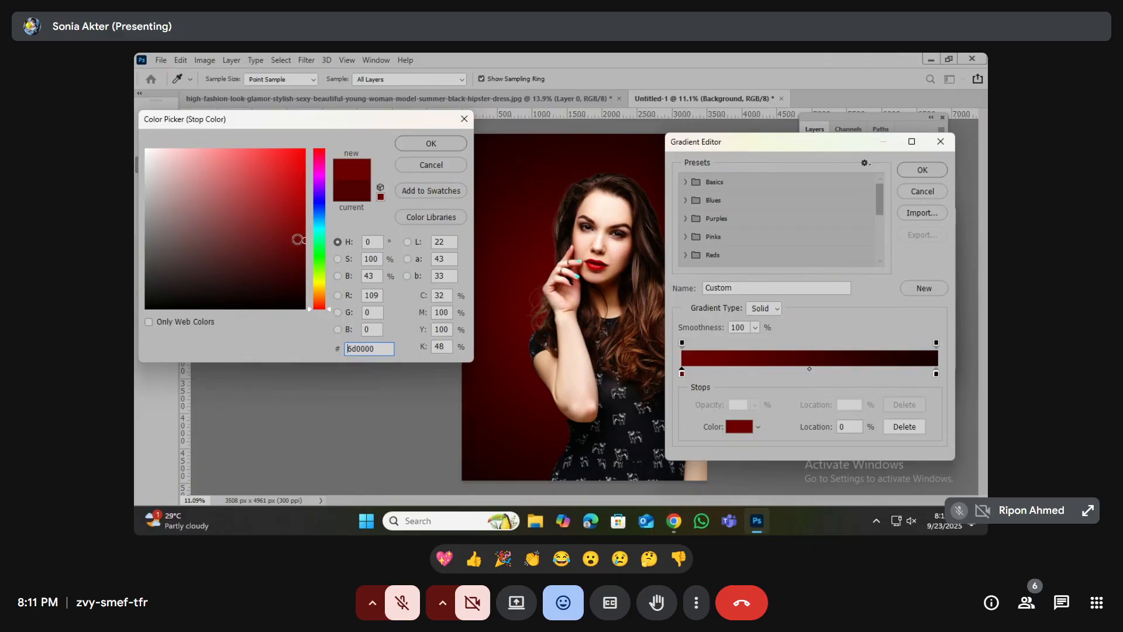
left_click(304, 225)
left_click(412, 150)
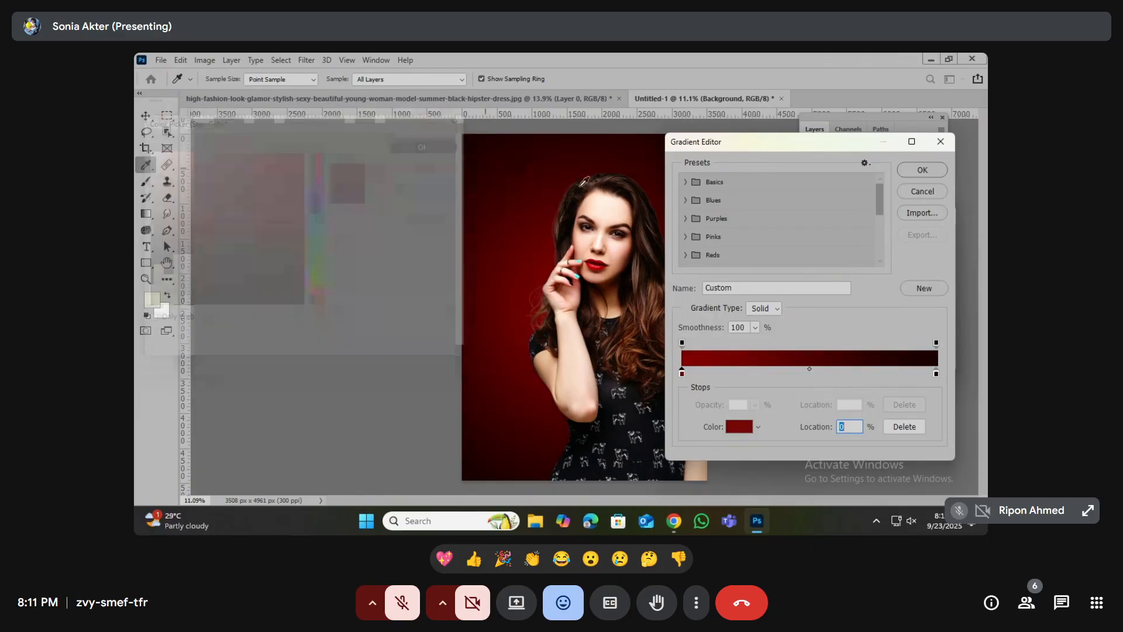
left_click(923, 169)
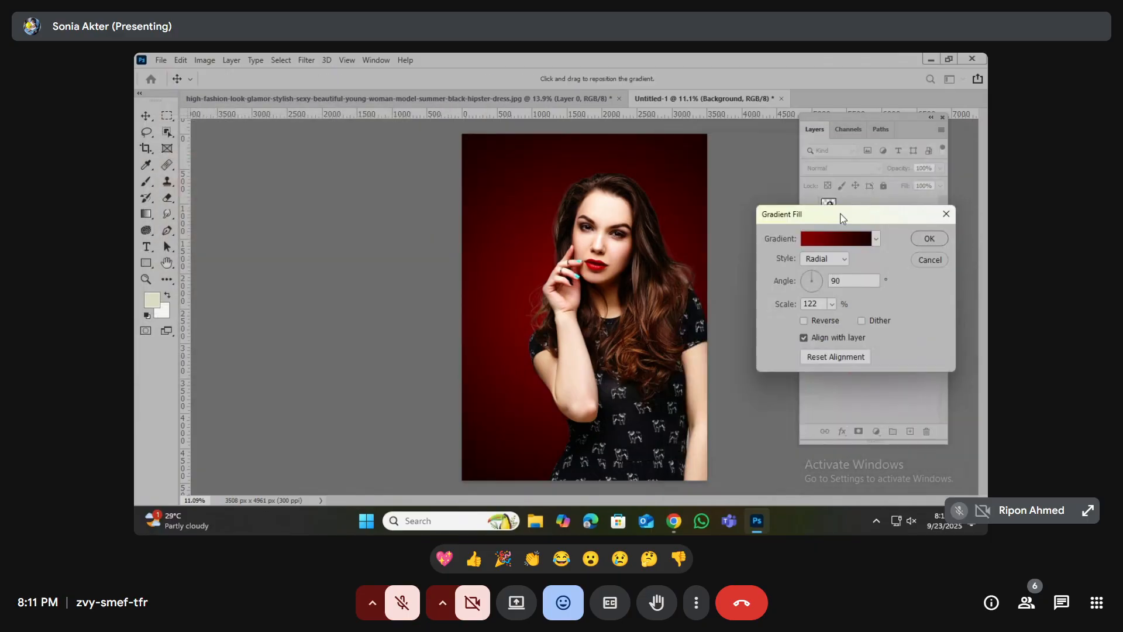
left_click(930, 238)
- Choose the Background Eraser tool for the model's Layer 1 and set its tolerance to 22%
scroll(498, 223, "up", 5)
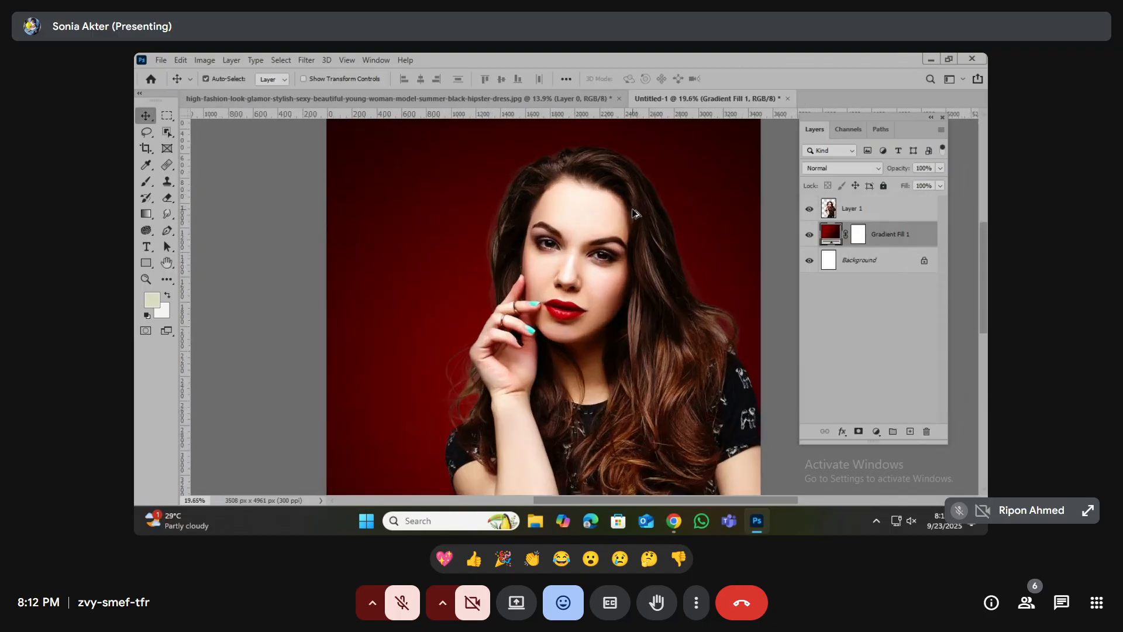
scroll(498, 223, "up", 8)
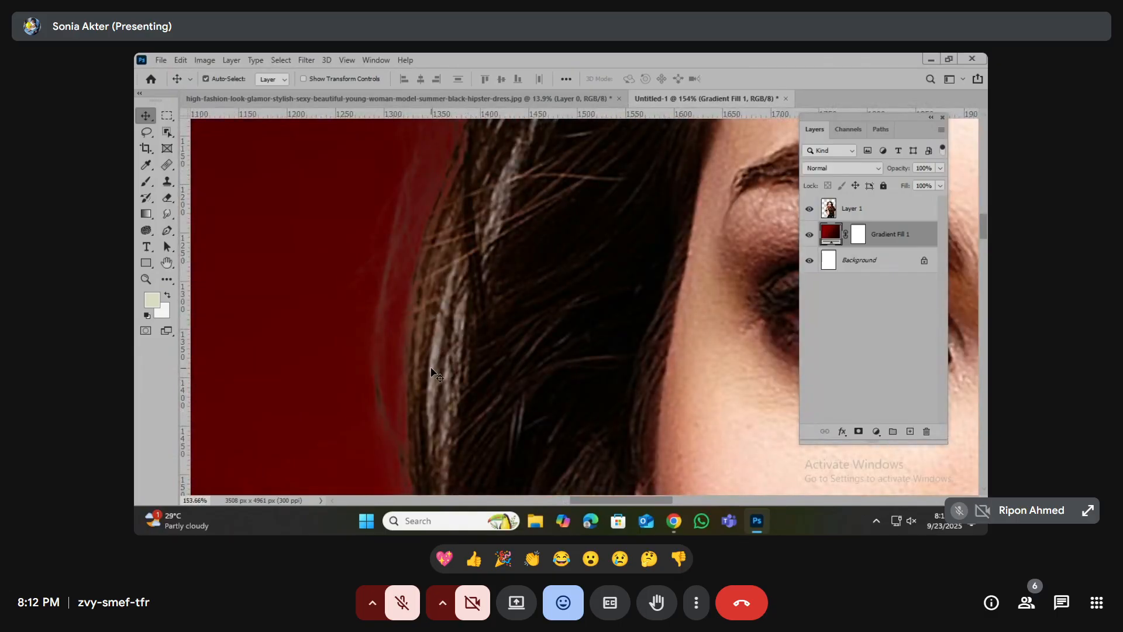
scroll(438, 366, "up", 1)
scroll(437, 367, "down", 2)
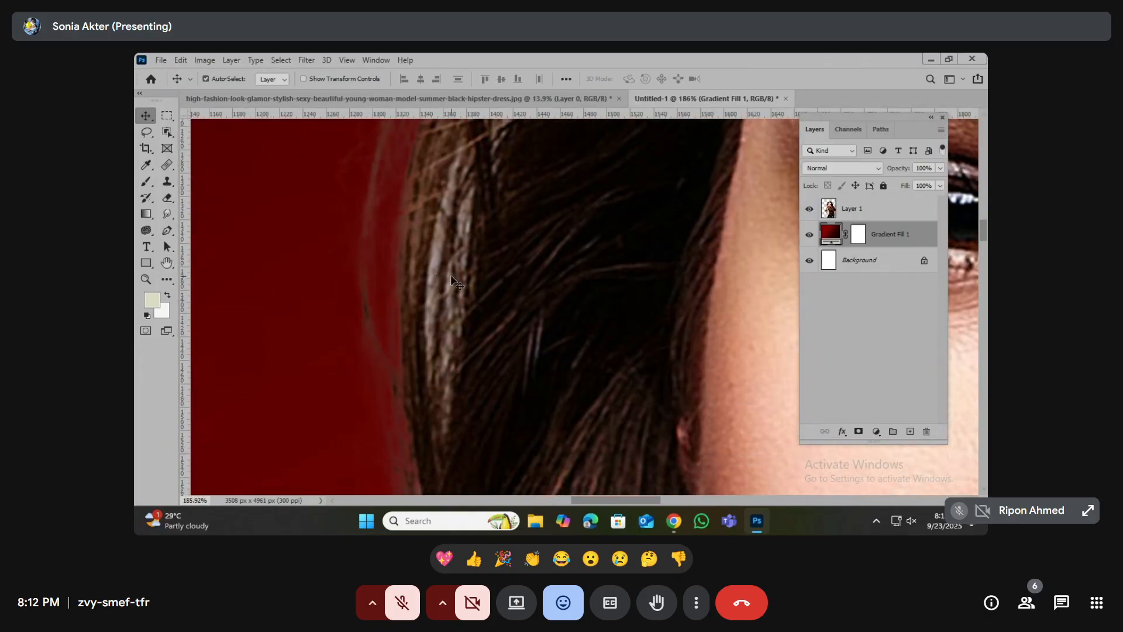
scroll(456, 283, "down", 1)
left_click(866, 206)
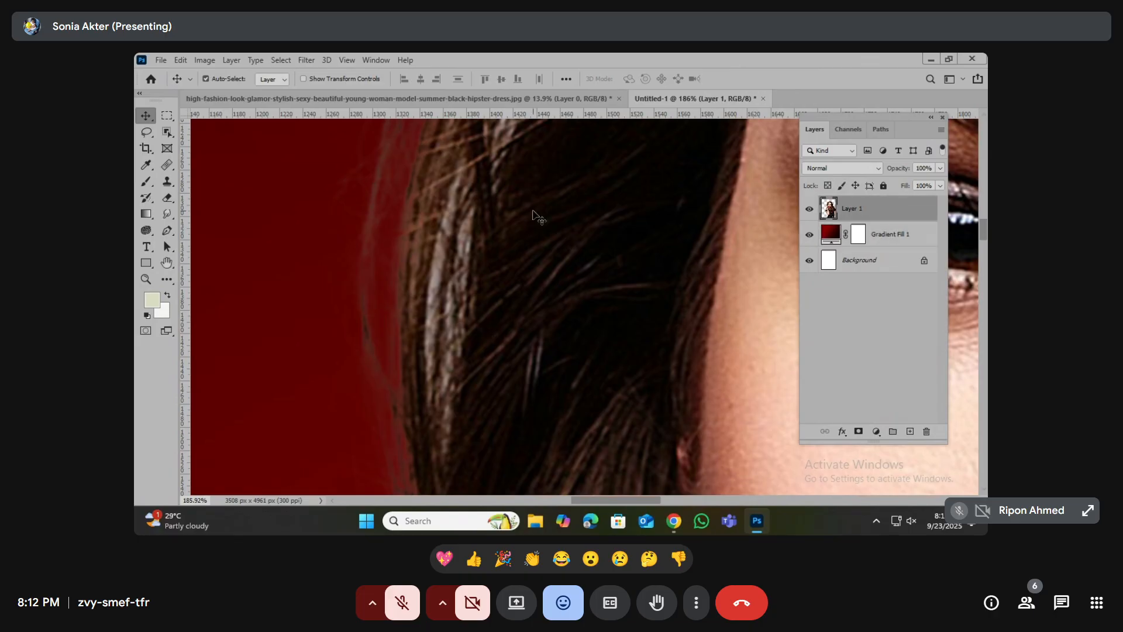
right_click(174, 199)
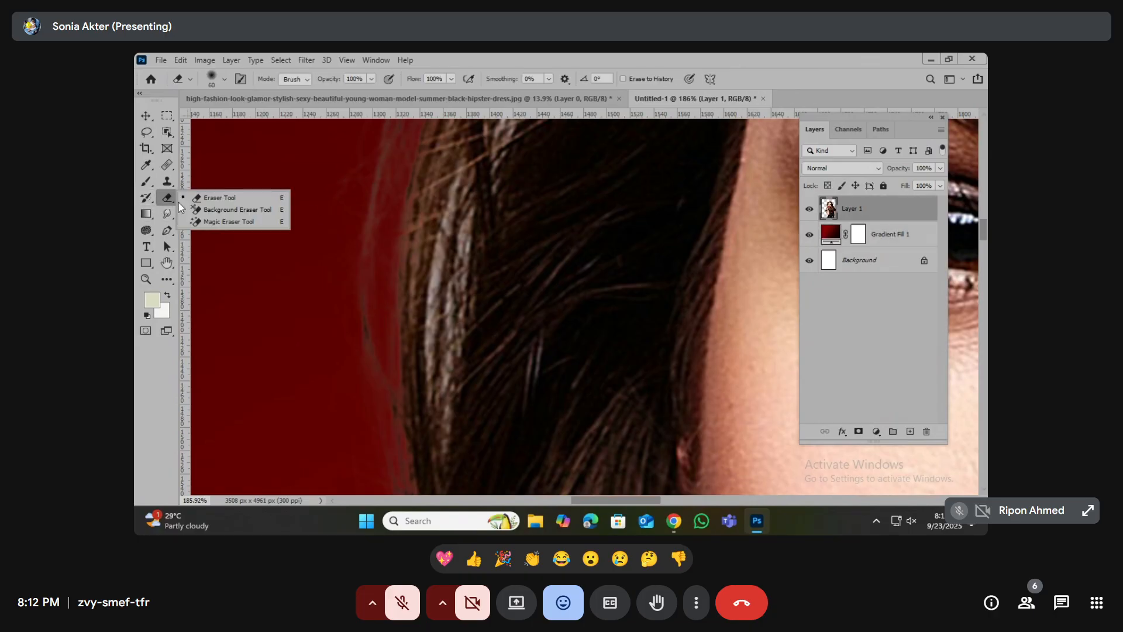
left_click(210, 210)
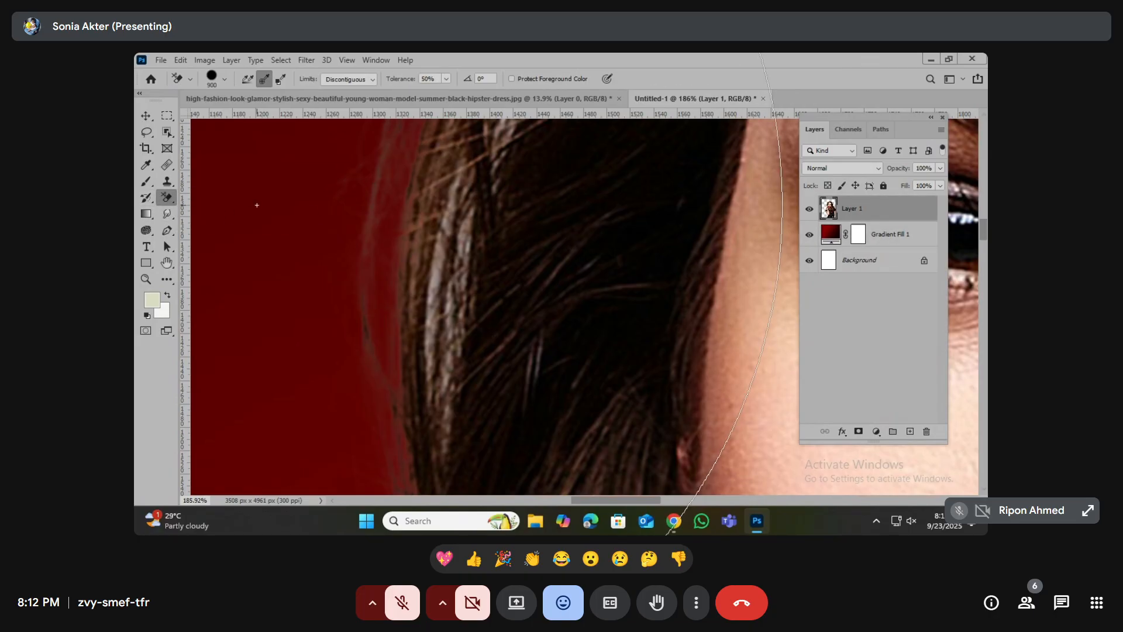
left_click(447, 78)
left_click_drag(447, 93, 431, 97)
left_click(500, 68)
- Reduce the Background Eraser brush to 125 px and try erasing the light strands at the left edge of the model's hair
key("[")
key("[")
key("[")
key("[")
key("[")
key("[")
key("[")
key("[")
key("[")
key("[")
key("[")
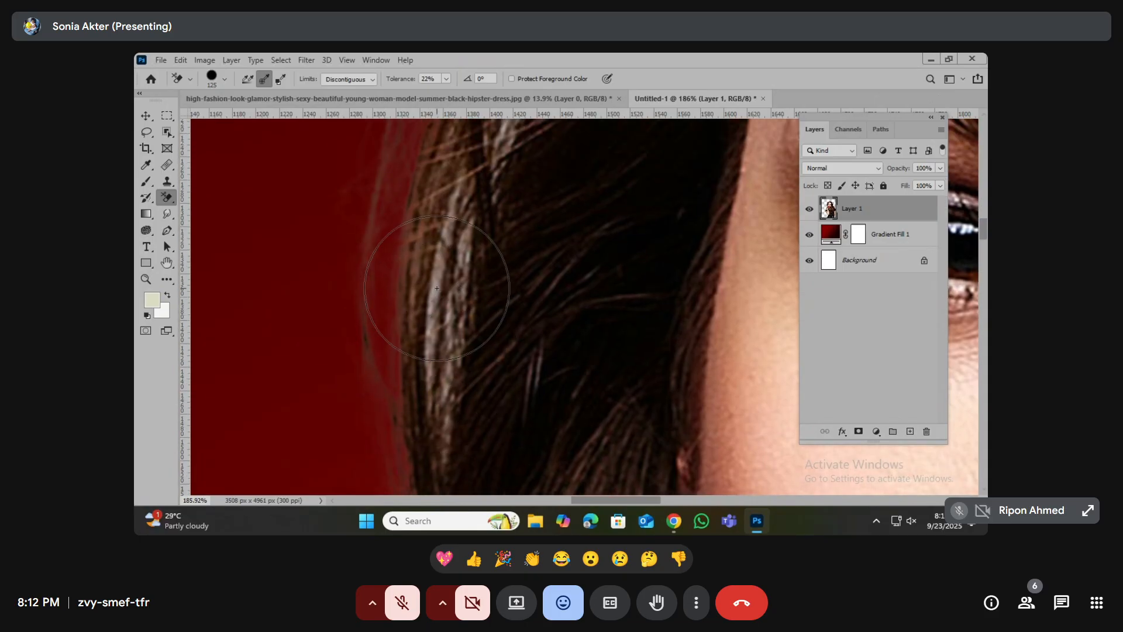
left_click_drag(433, 334, 466, 214)
key("ctrl+z")
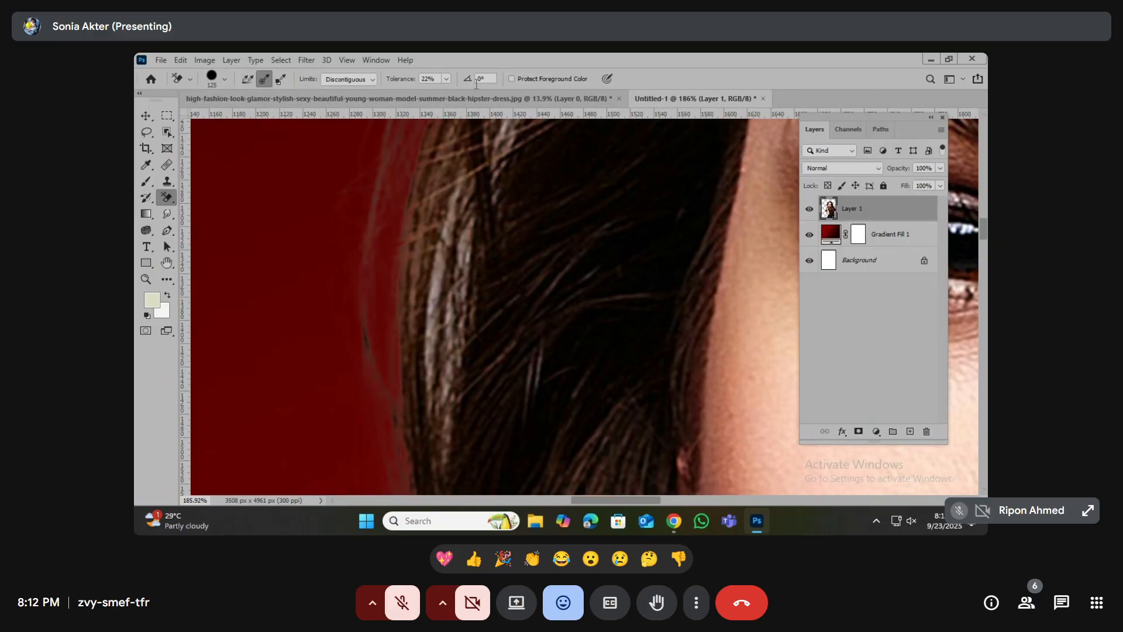
- Set the eraser tolerance to 37% and erase the light background remnants along the hair's left edge at eye level
left_click(447, 83)
left_click_drag(446, 95, 456, 96)
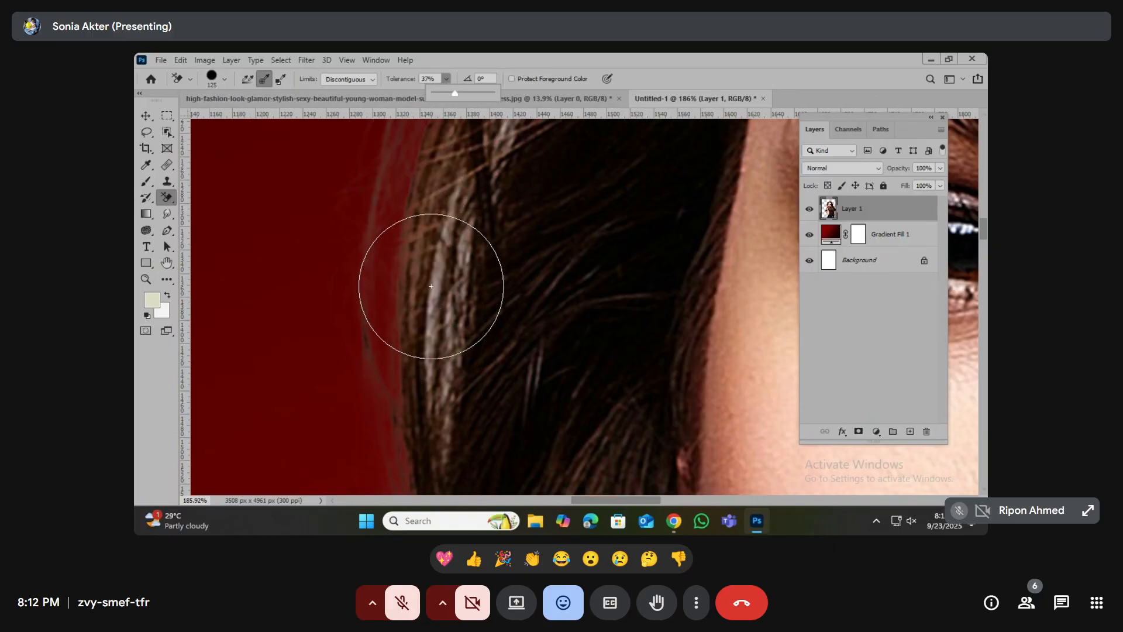
mouse_move(434, 284)
left_mouse_down()
mouse_move(489, 125)
mouse_move(418, 493)
left_mouse_up()
scroll(444, 304, "down", 6)
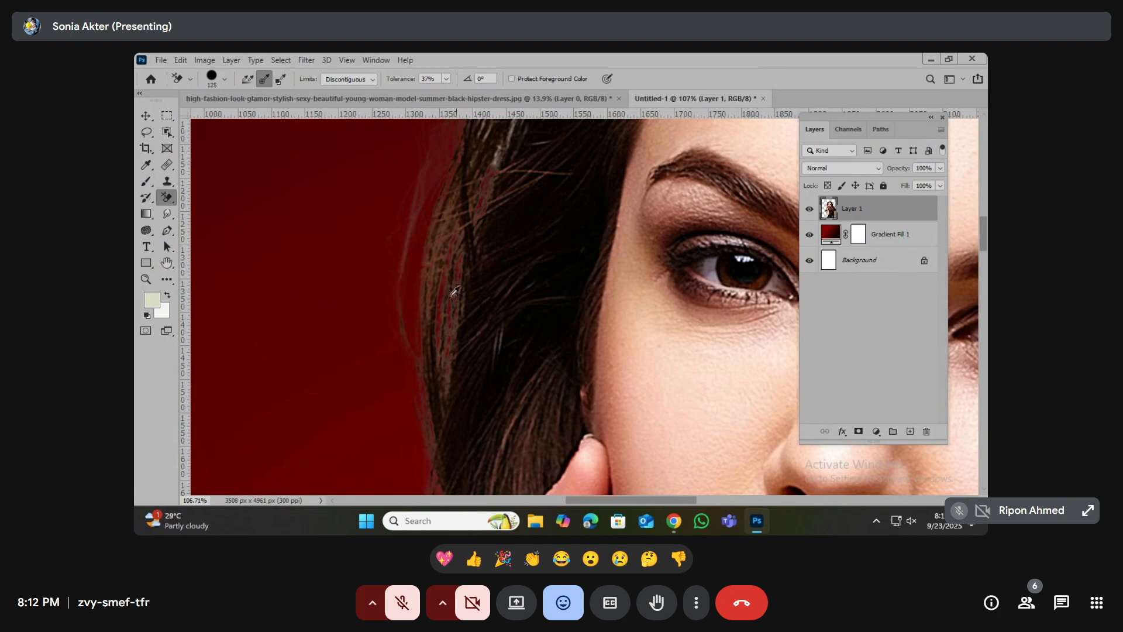
scroll(478, 200, "up", 5)
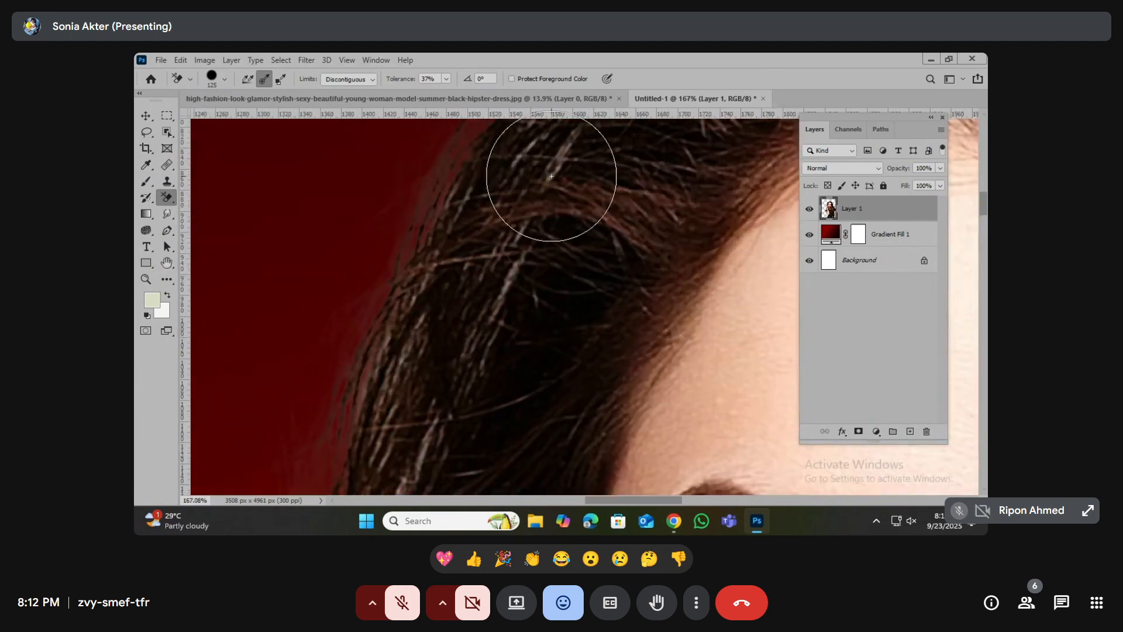
left_click_drag(552, 176, 549, 156)
key("ctrl+z")
- Erase the whitish remnants between the hair strands from eye level up toward the forehead on the left side
scroll(451, 320, "down", 5)
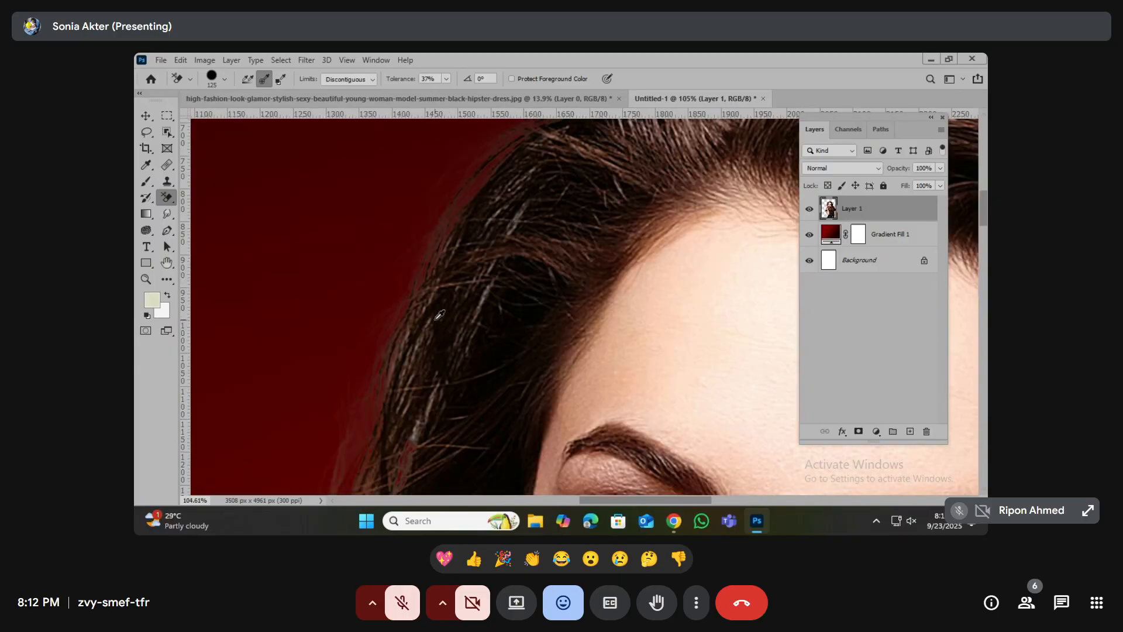
scroll(423, 378, "up", 2)
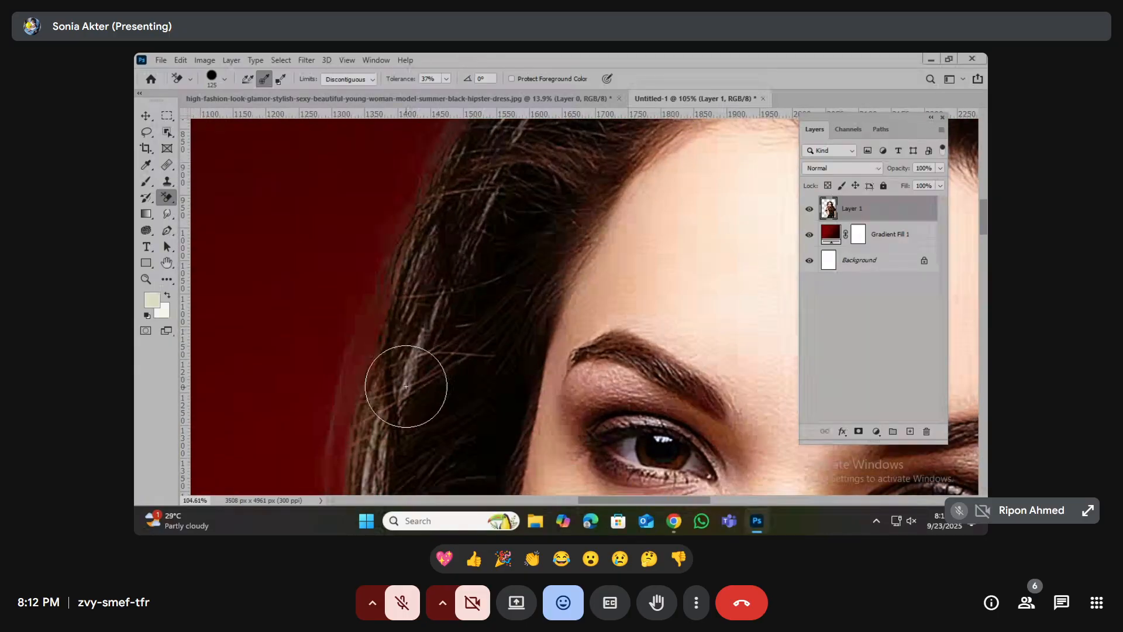
scroll(387, 388, "up", 1)
mouse_move(386, 388)
left_mouse_down()
mouse_move(363, 376)
mouse_move(437, 150)
mouse_move(358, 489)
mouse_move(432, 100)
left_mouse_up()
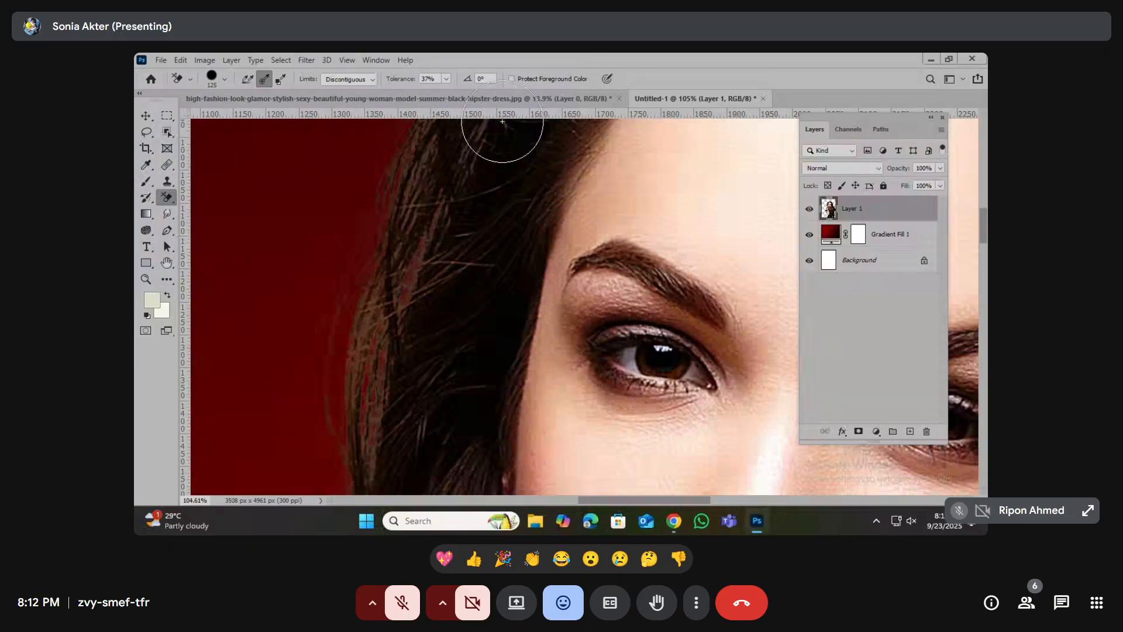
- Erase the pale background patches inside the hair curl above the model's shoulder on the right side
scroll(484, 209, "down", 8)
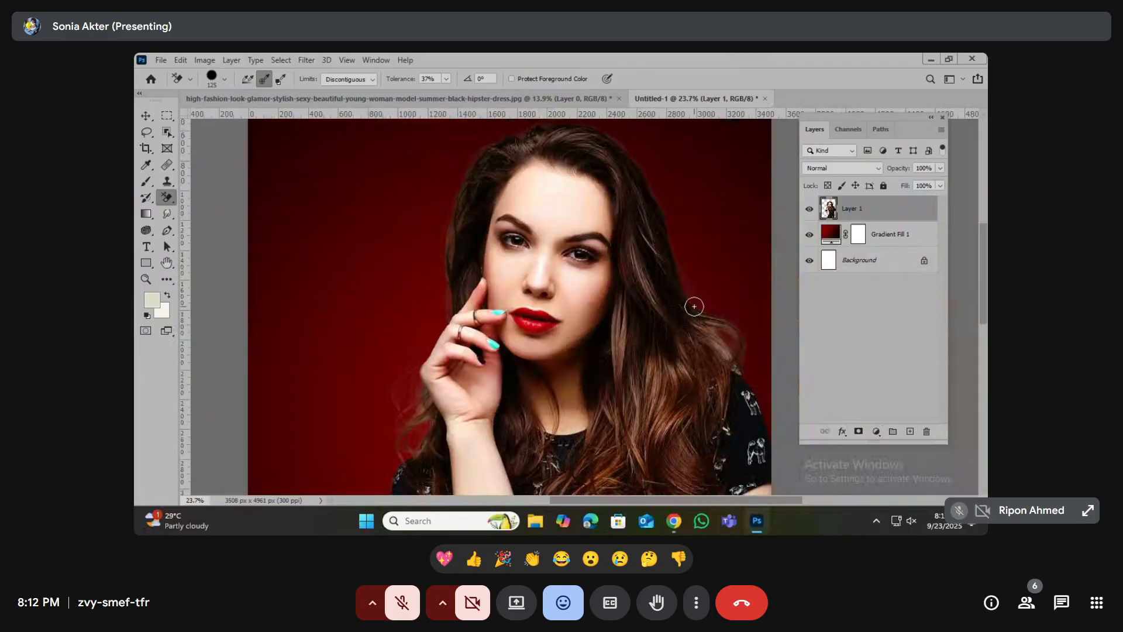
scroll(694, 307, "up", 8)
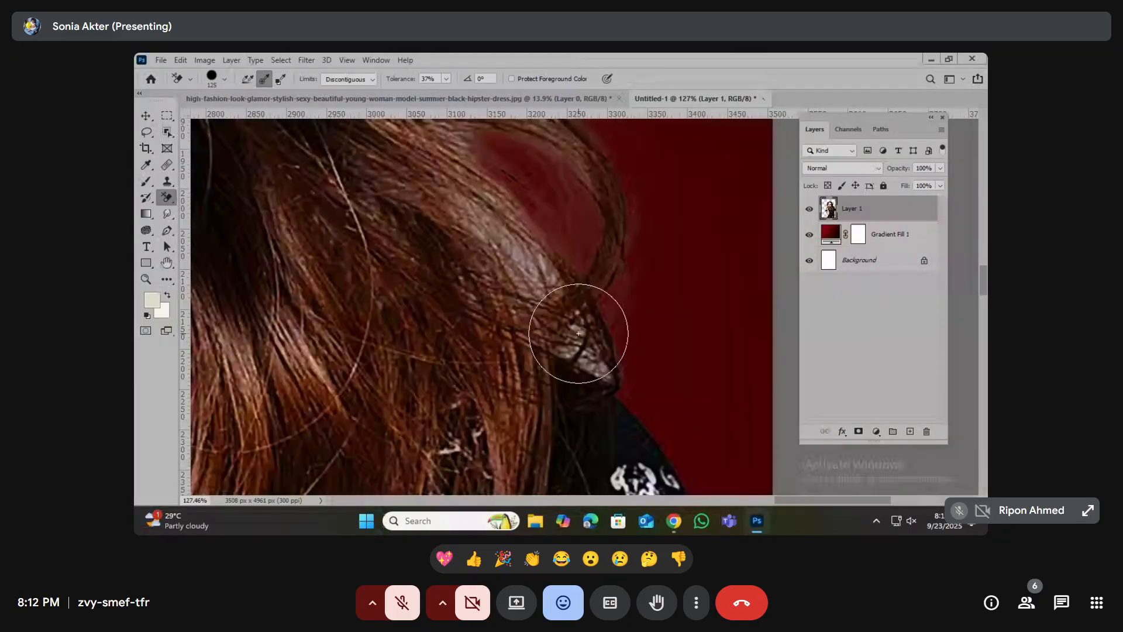
scroll(578, 333, "up", 3)
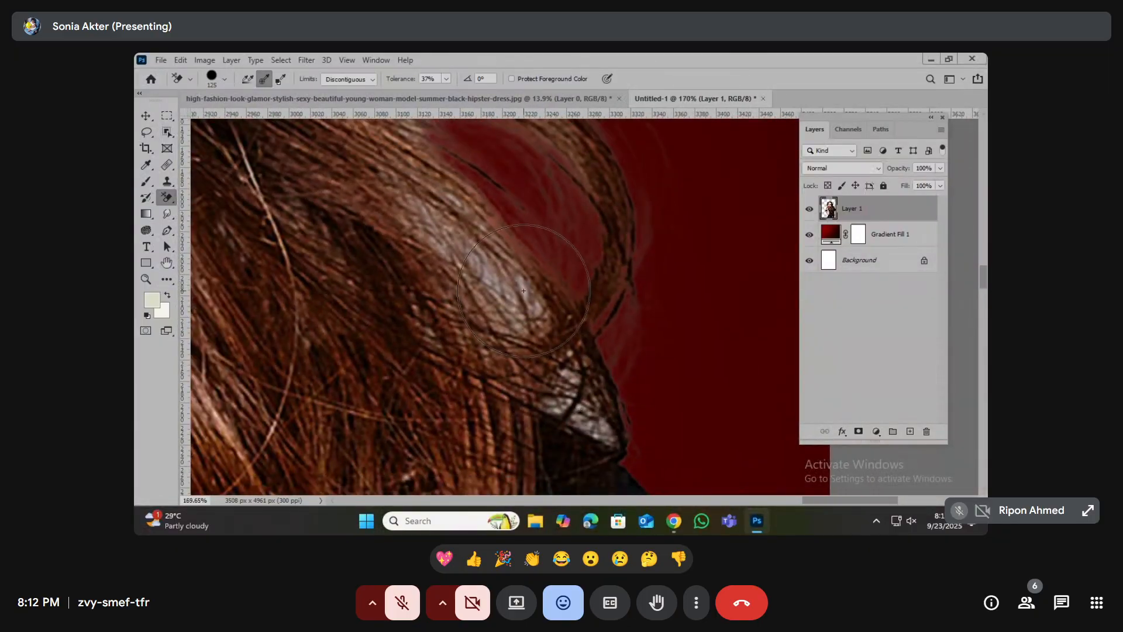
left_click_drag(524, 289, 472, 237)
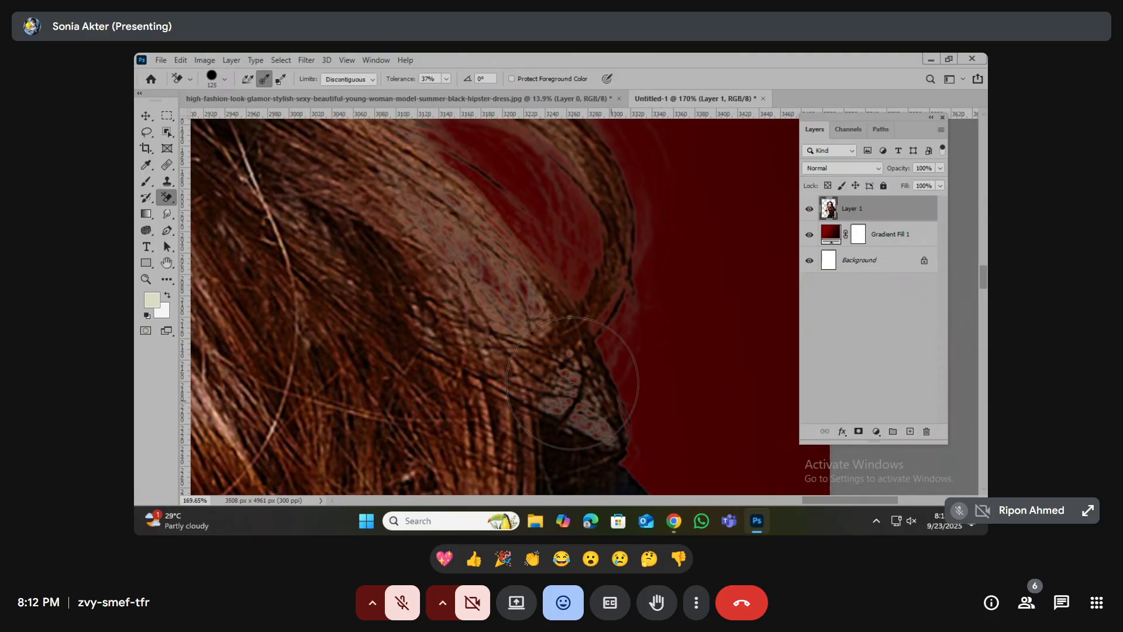
scroll(629, 282, "down", 3)
scroll(631, 279, "down", 10)
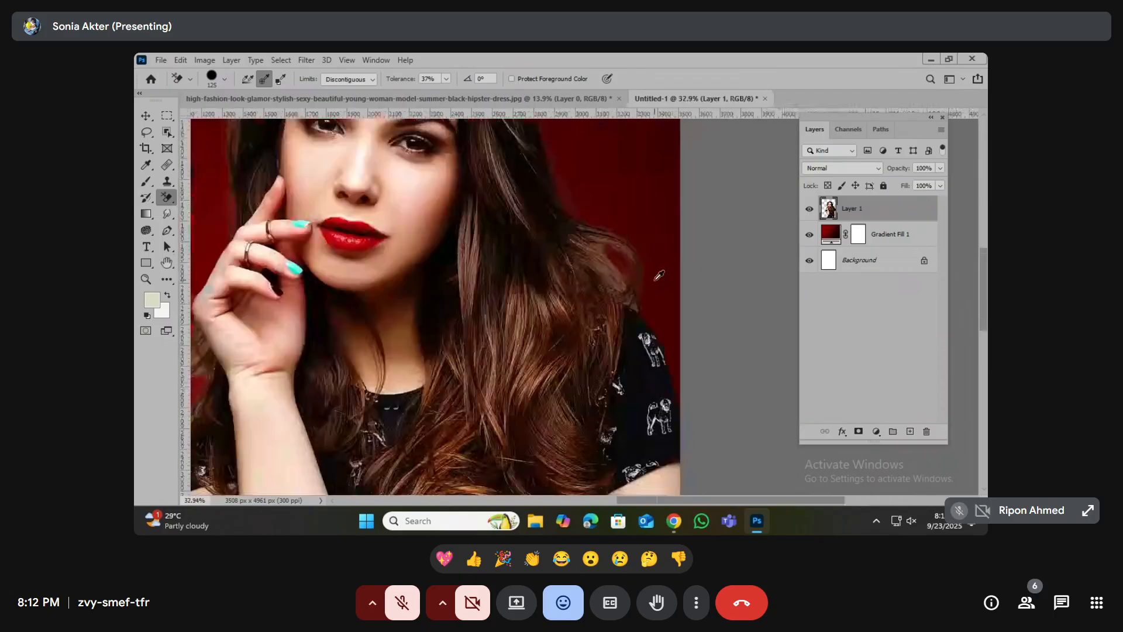
- Add a horizontal text layer reading FASHION beside the top of the model's head
scroll(590, 204, "down", 2)
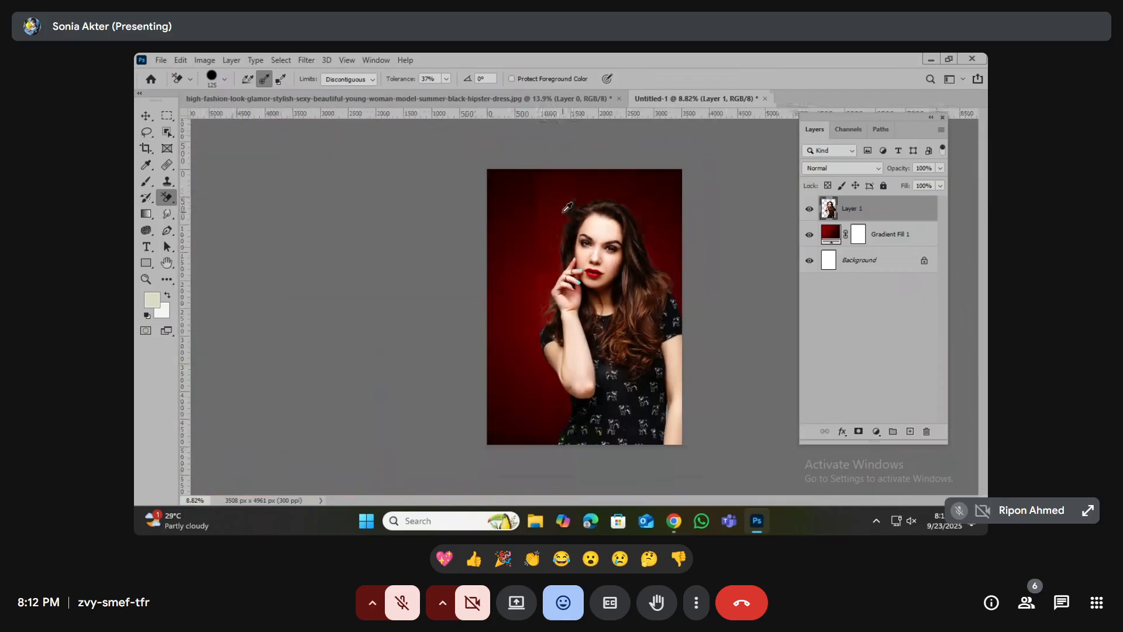
scroll(647, 242, "up", 2)
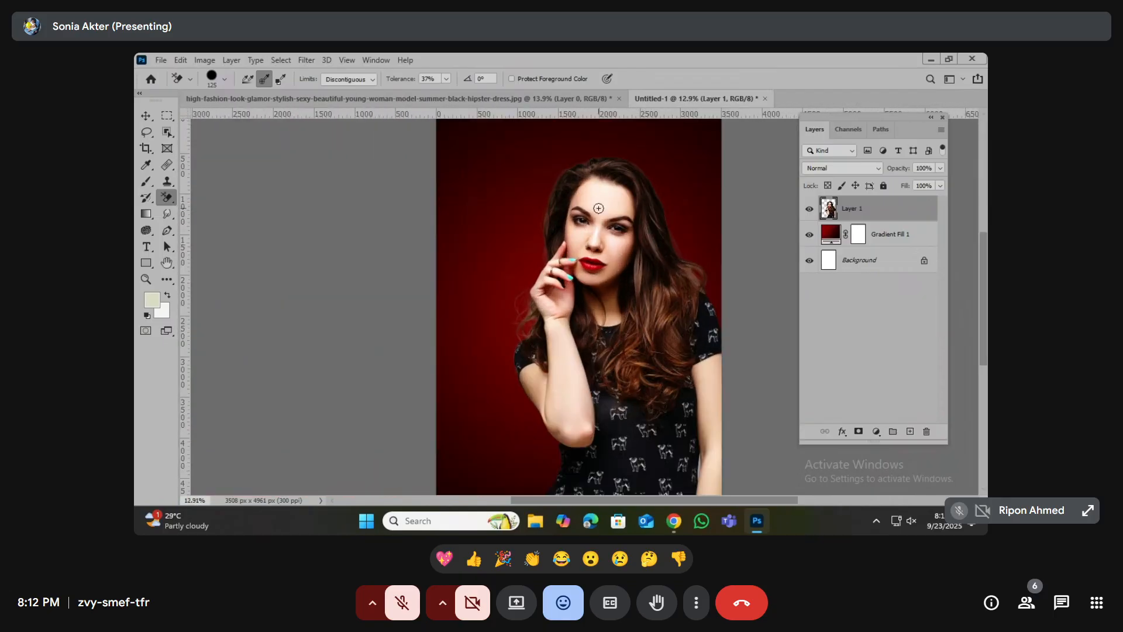
scroll(602, 213, "down", 2)
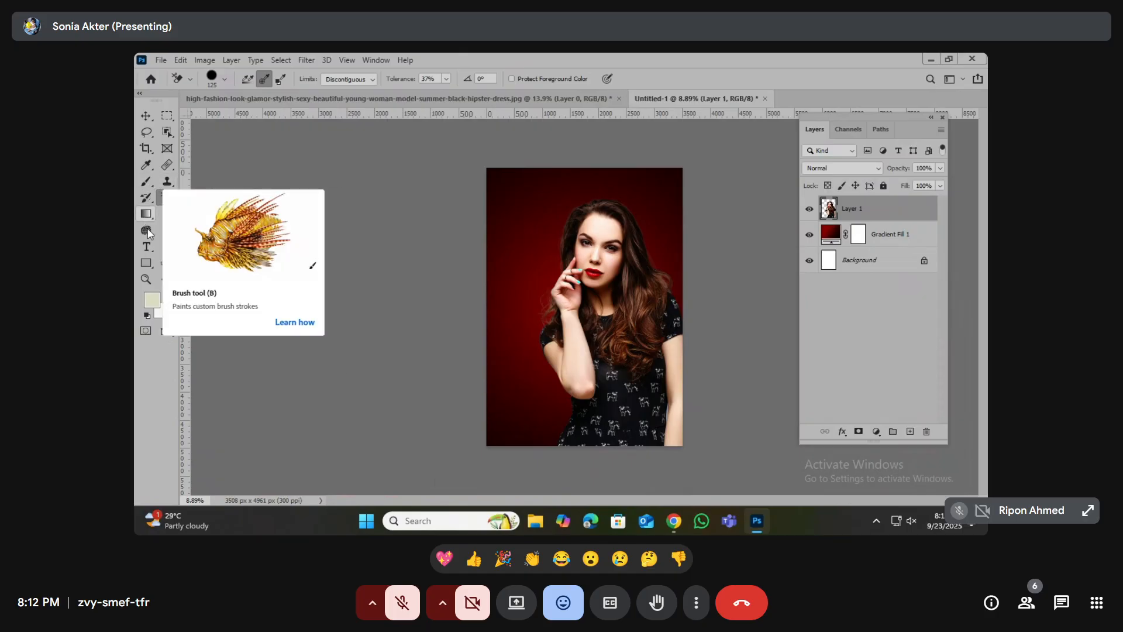
key("t")
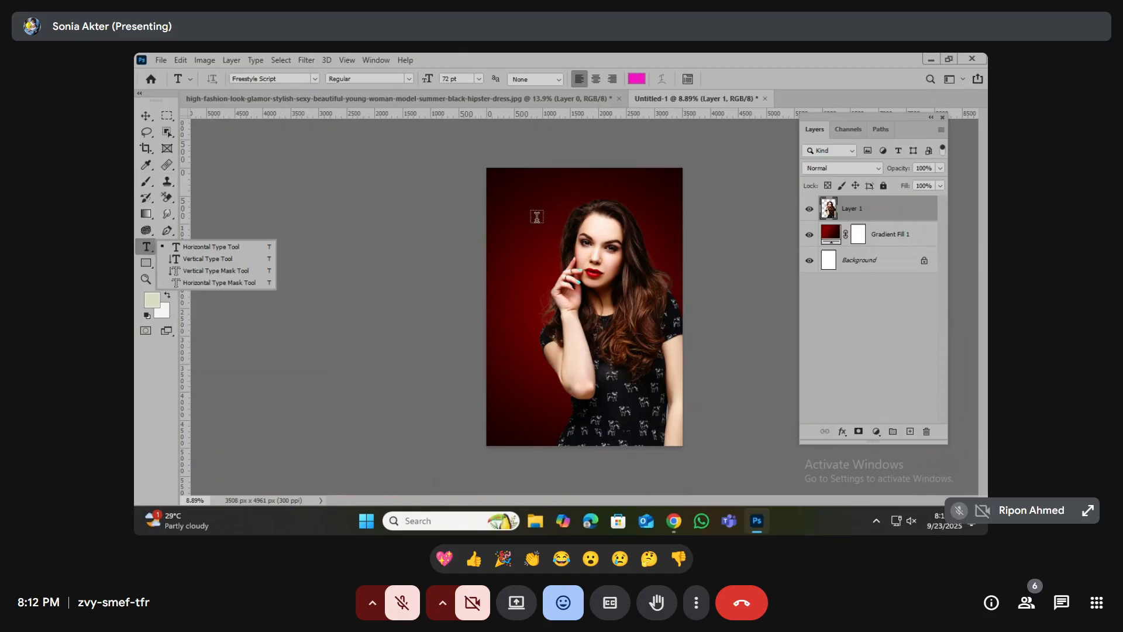
left_click(534, 216)
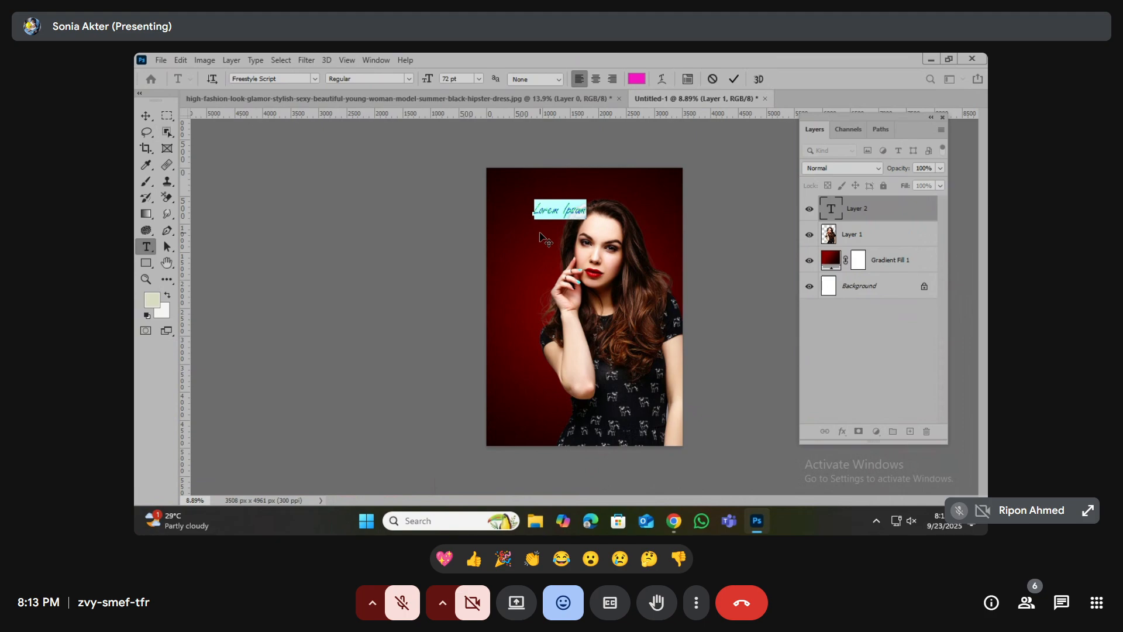
type("FASHION")
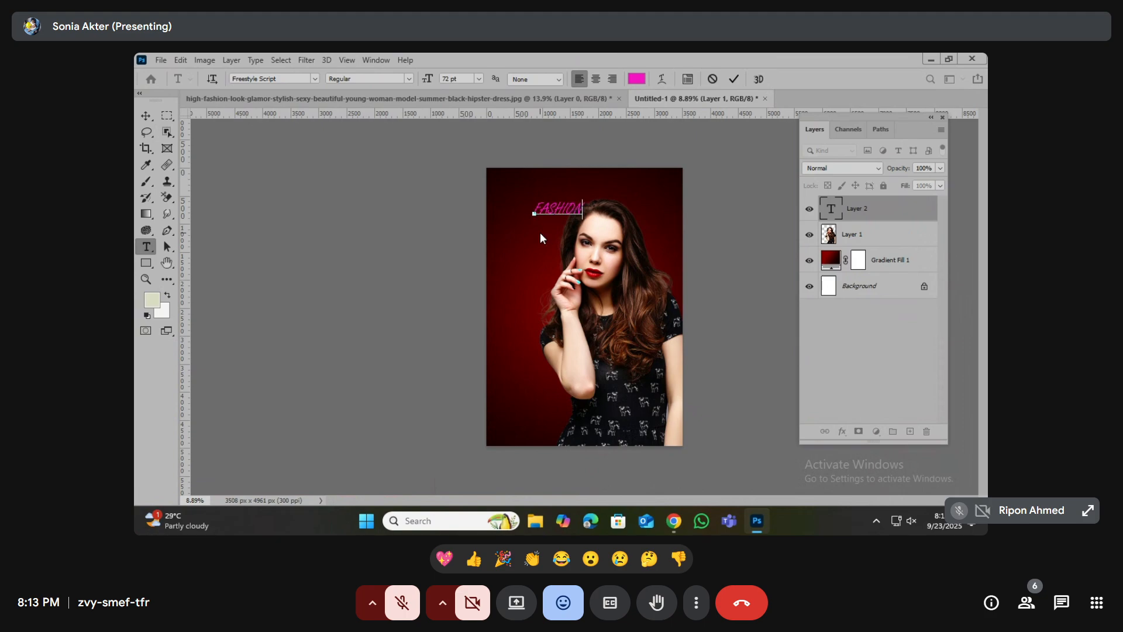
- Search the installed fonts for "28" to apply to the whole FASHION text
key("ctrl+a")
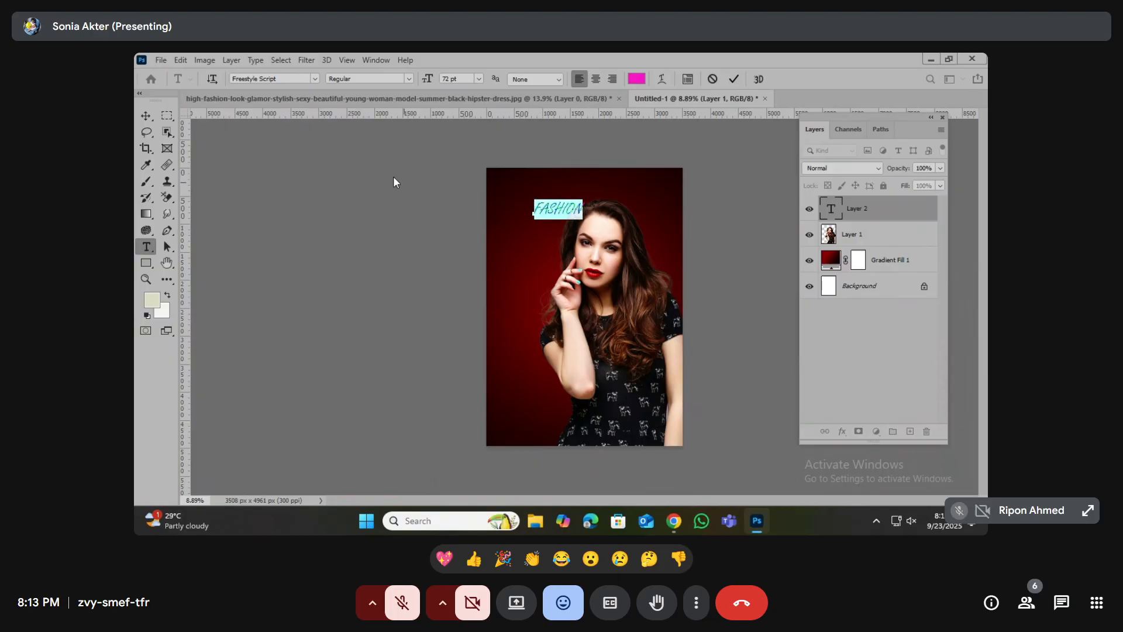
left_click(281, 77)
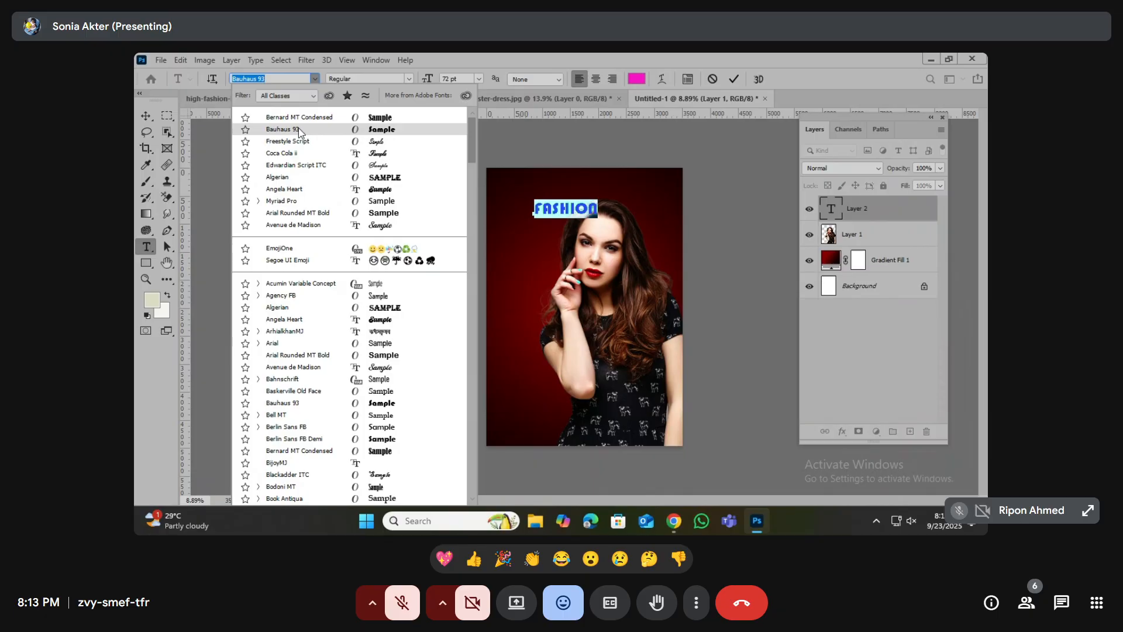
type("28")
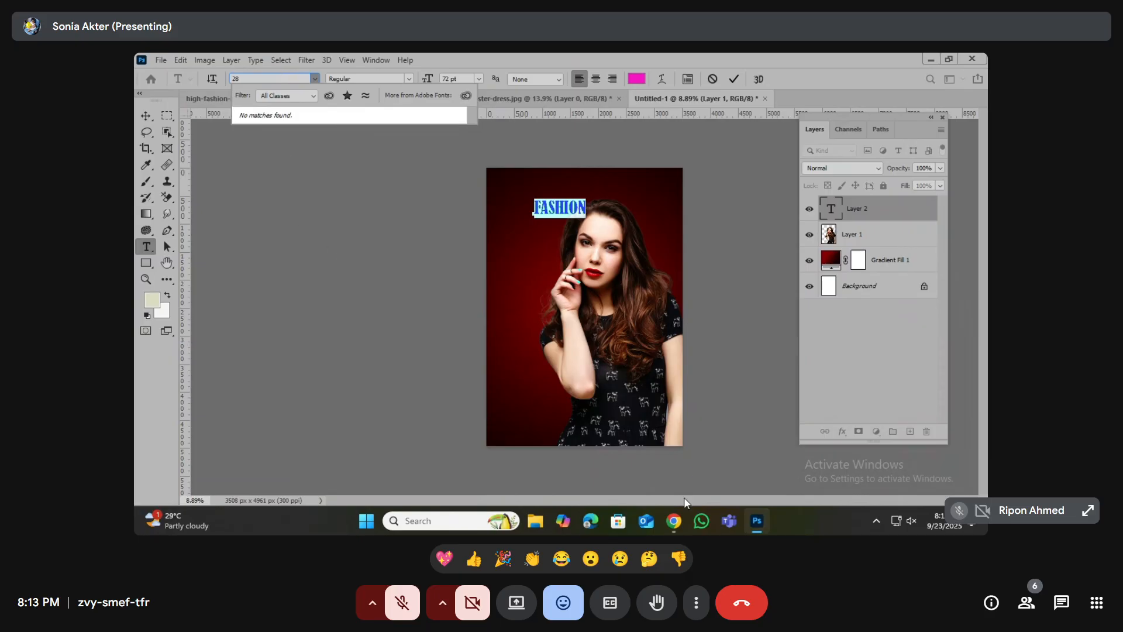
- Switch to Chrome and search the web for "28 days later font" in a new tab
left_click(674, 522)
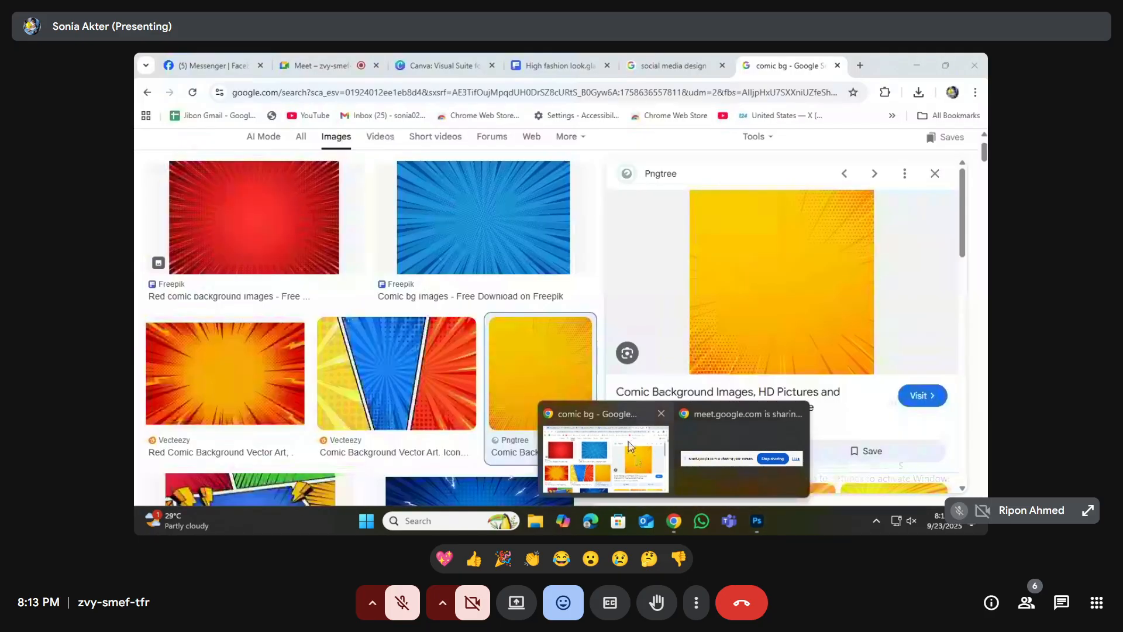
left_click(606, 459)
left_click(861, 66)
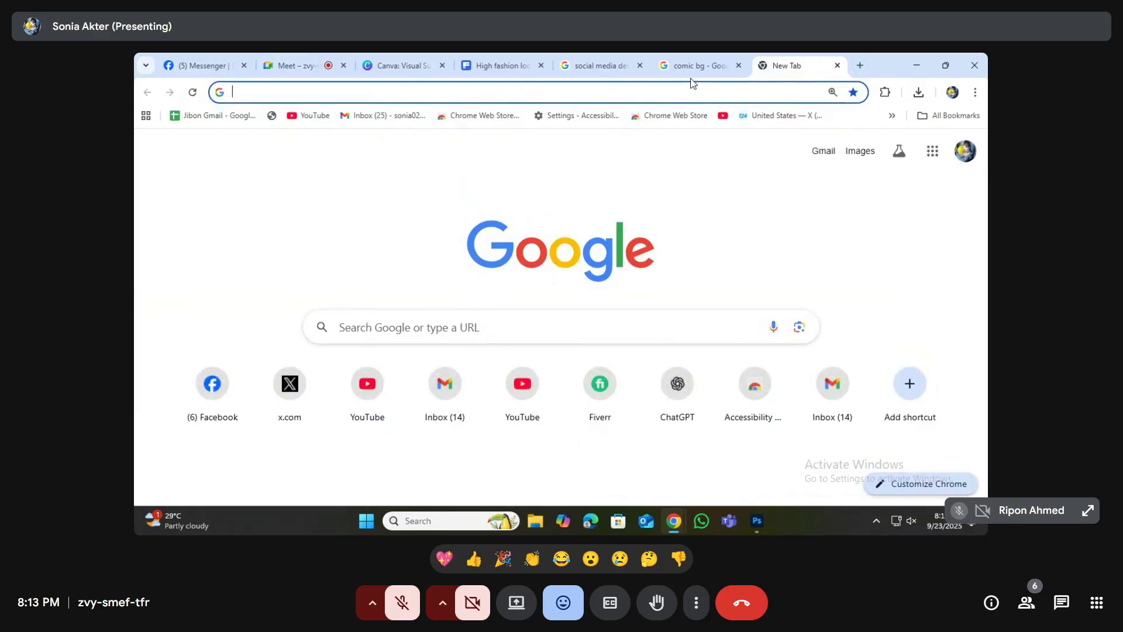
type("28 d")
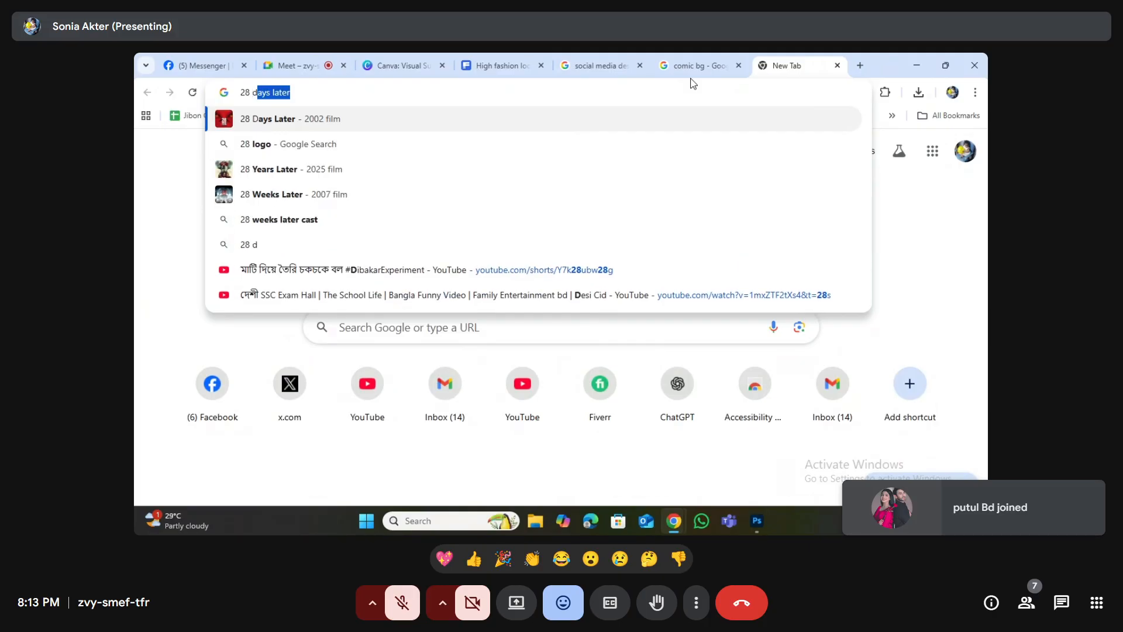
type("ays later ")
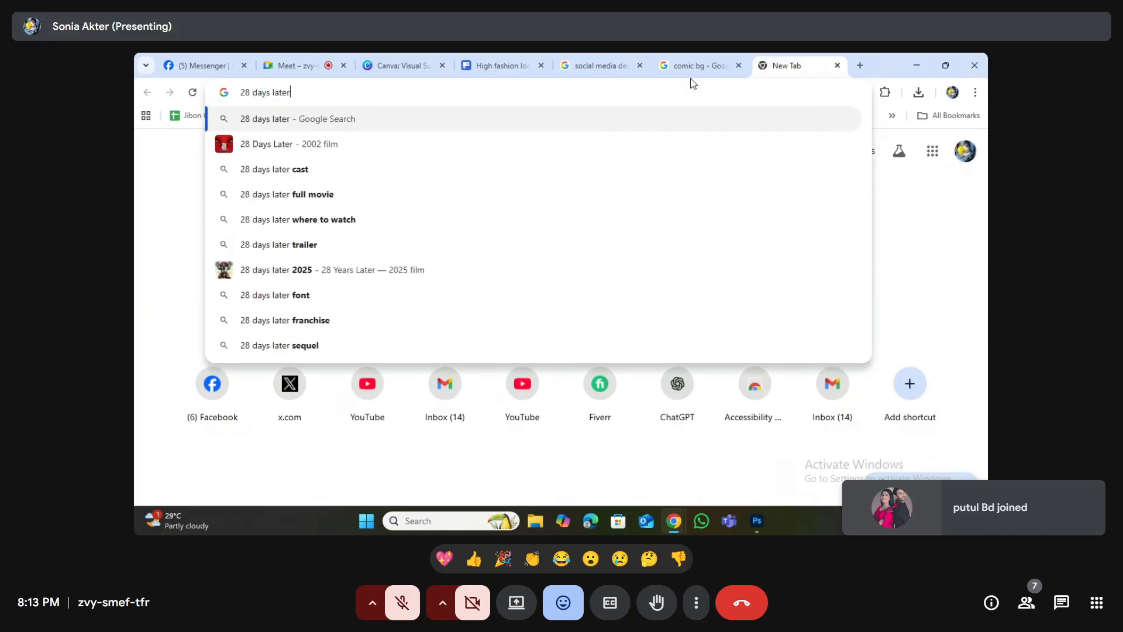
type("font")
key("Return")
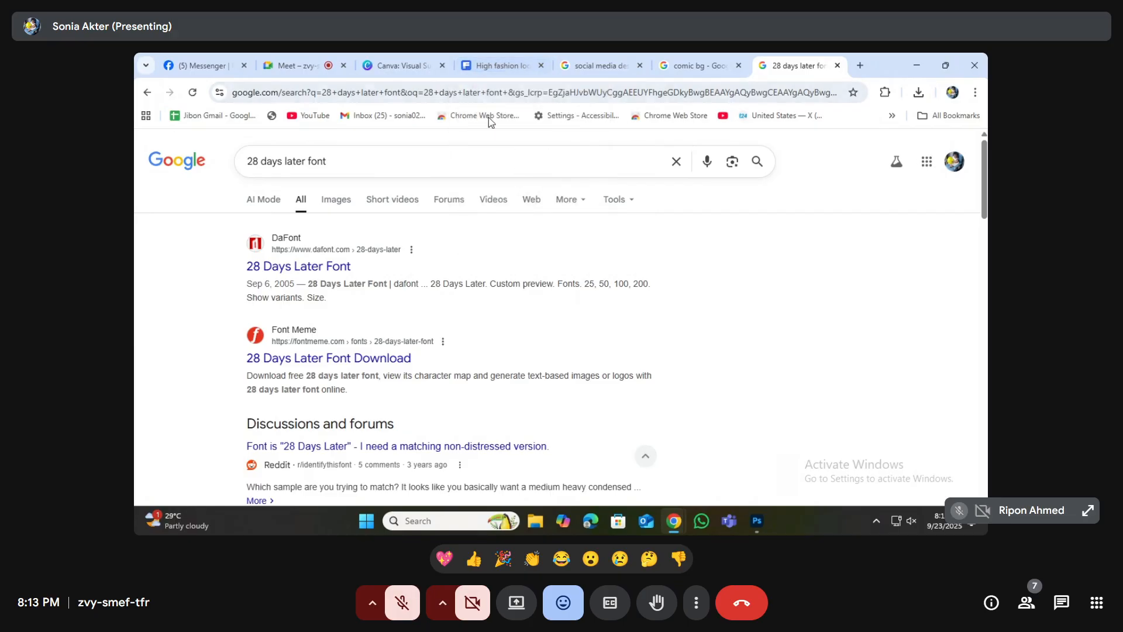
- Download the 28 Days Later font from DaFont and install it from 28_days_later.zip
left_click(300, 267)
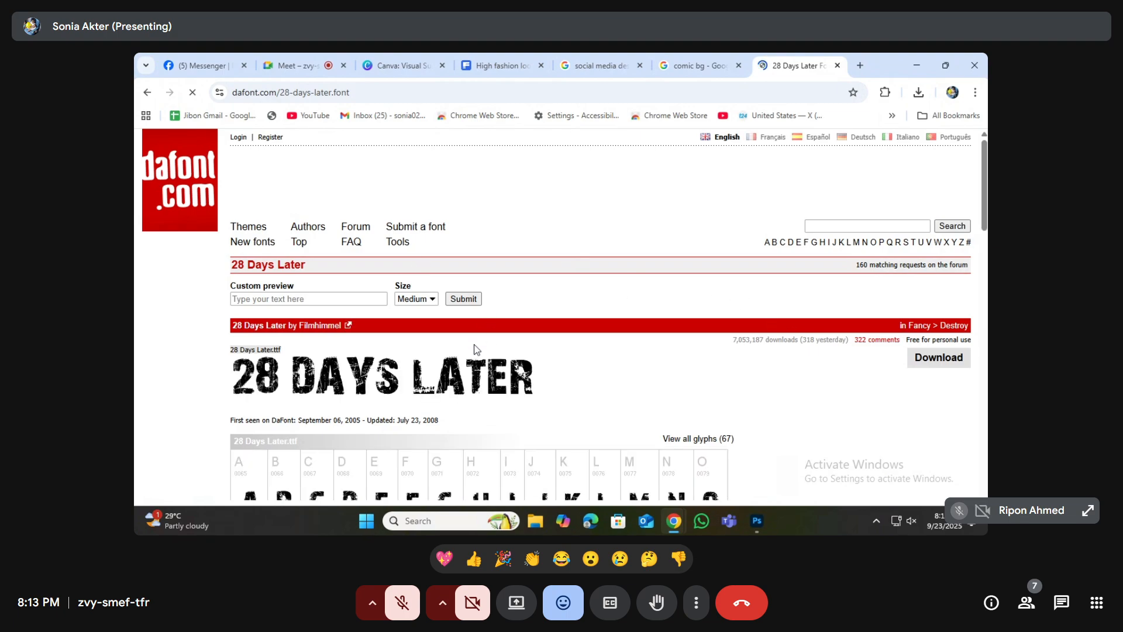
left_click(938, 360)
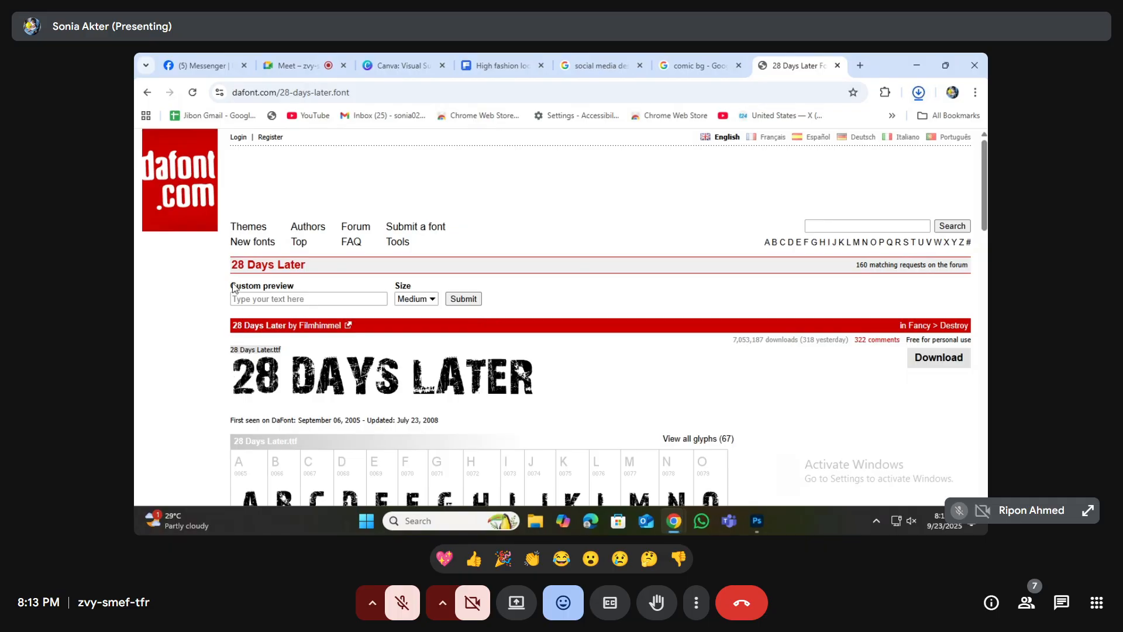
left_click(918, 92)
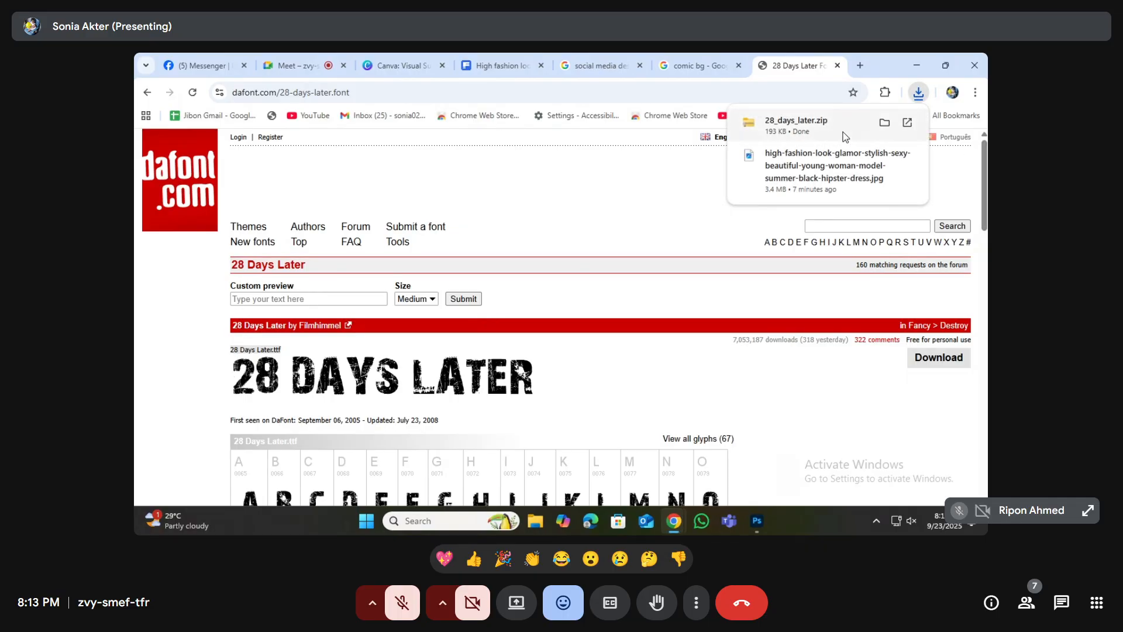
left_click(826, 128)
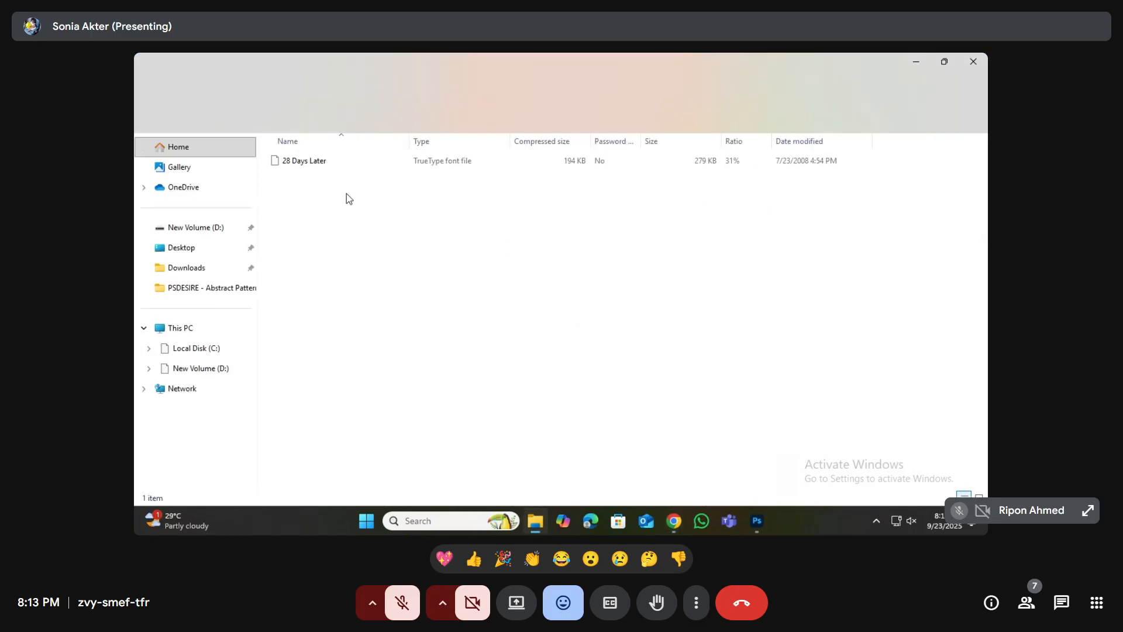
left_click(339, 166)
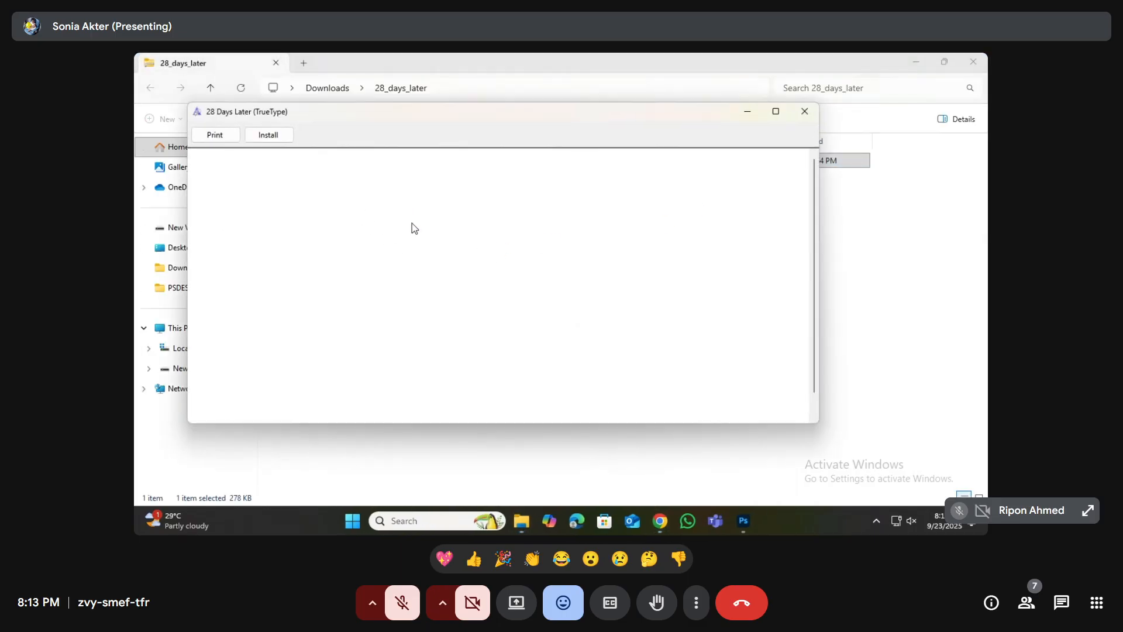
left_click(270, 136)
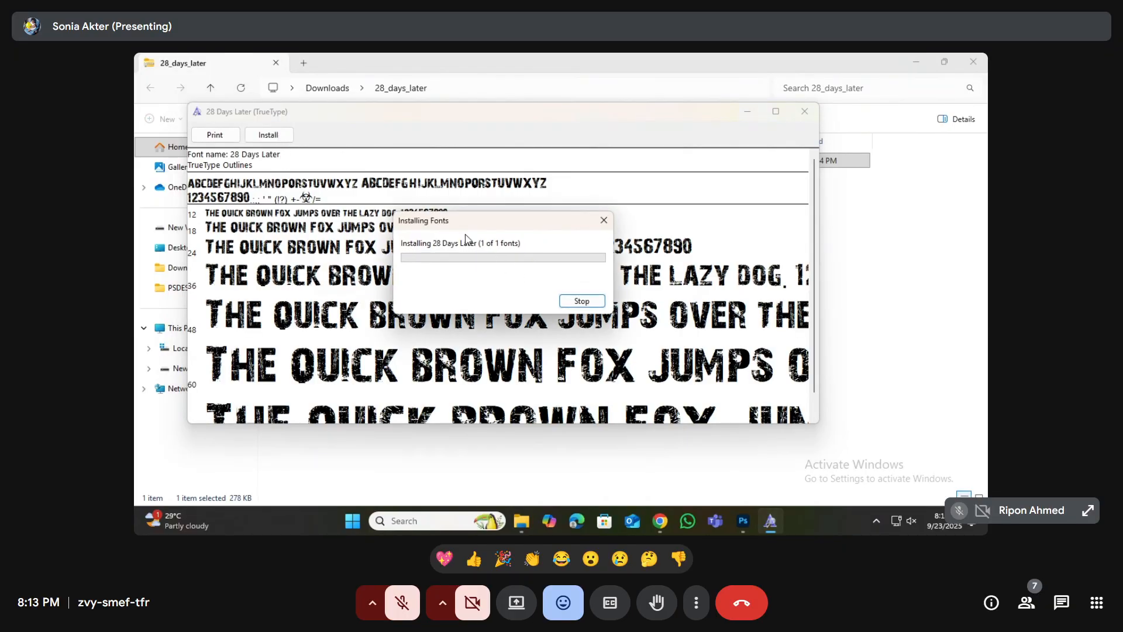
- Return to Photoshop, retype the text as FASHION and set its font to 28 Days Later
left_click(743, 521)
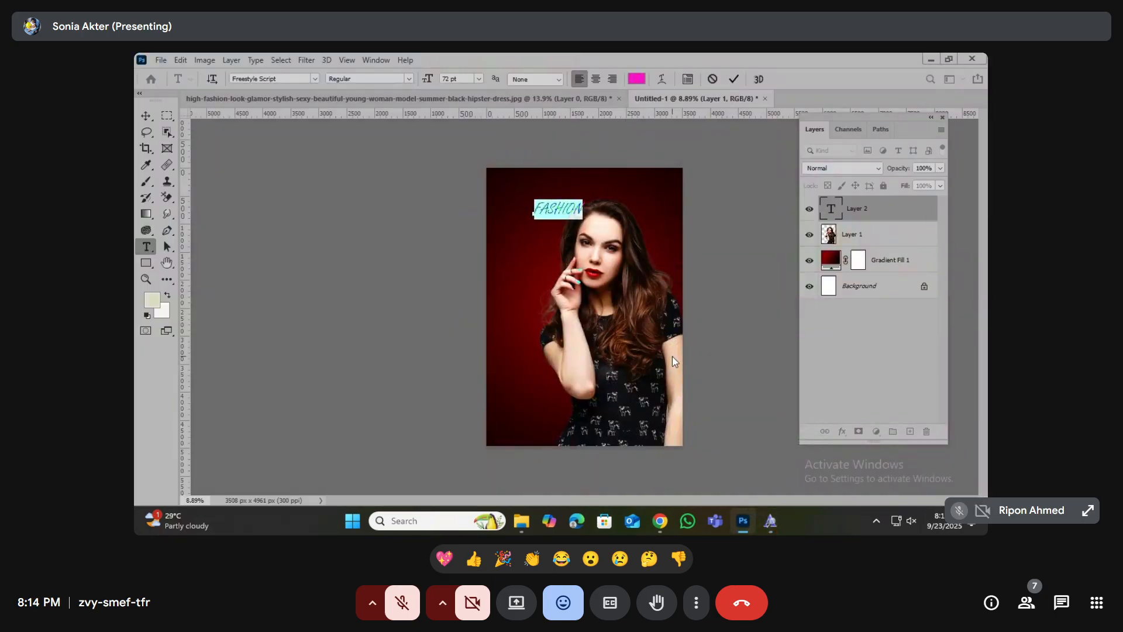
type("FASHION")
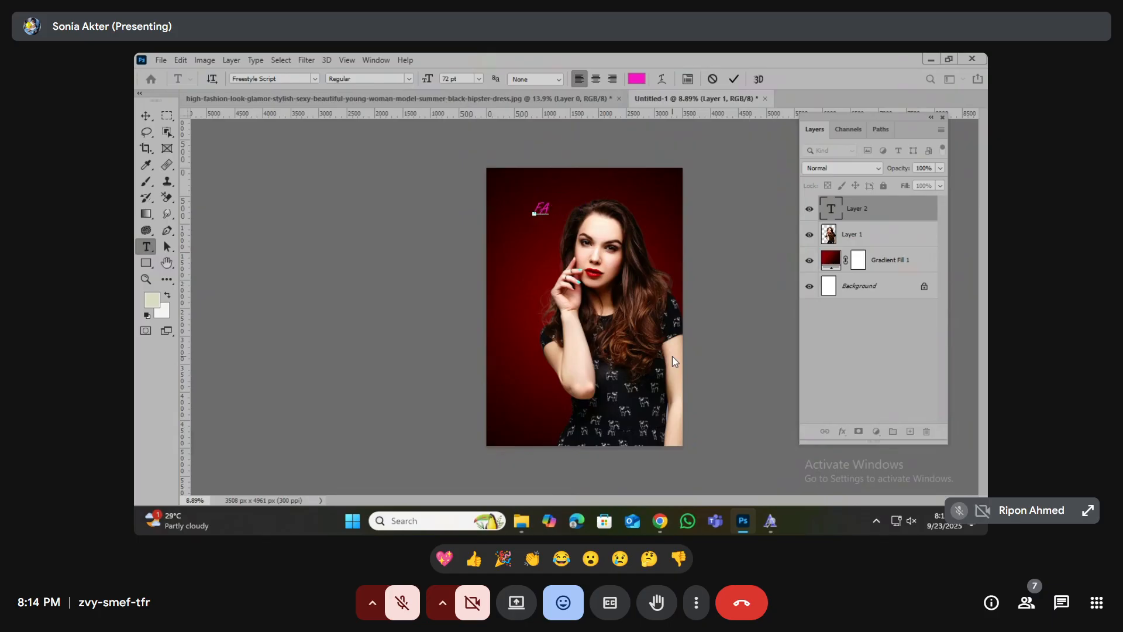
key("ctrl+a")
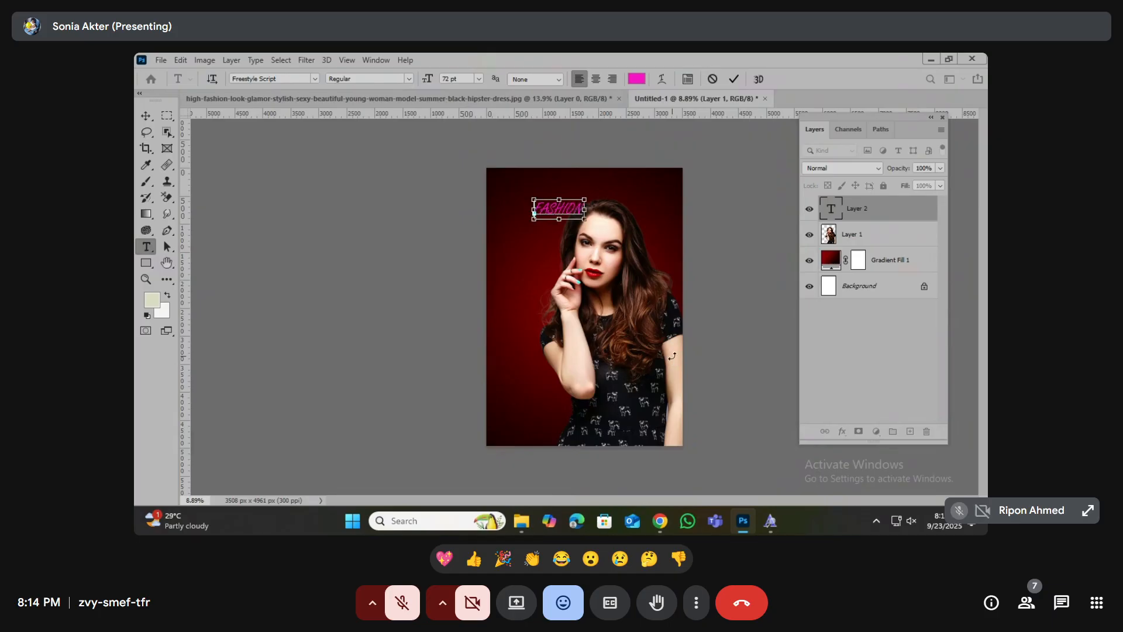
left_click(283, 80)
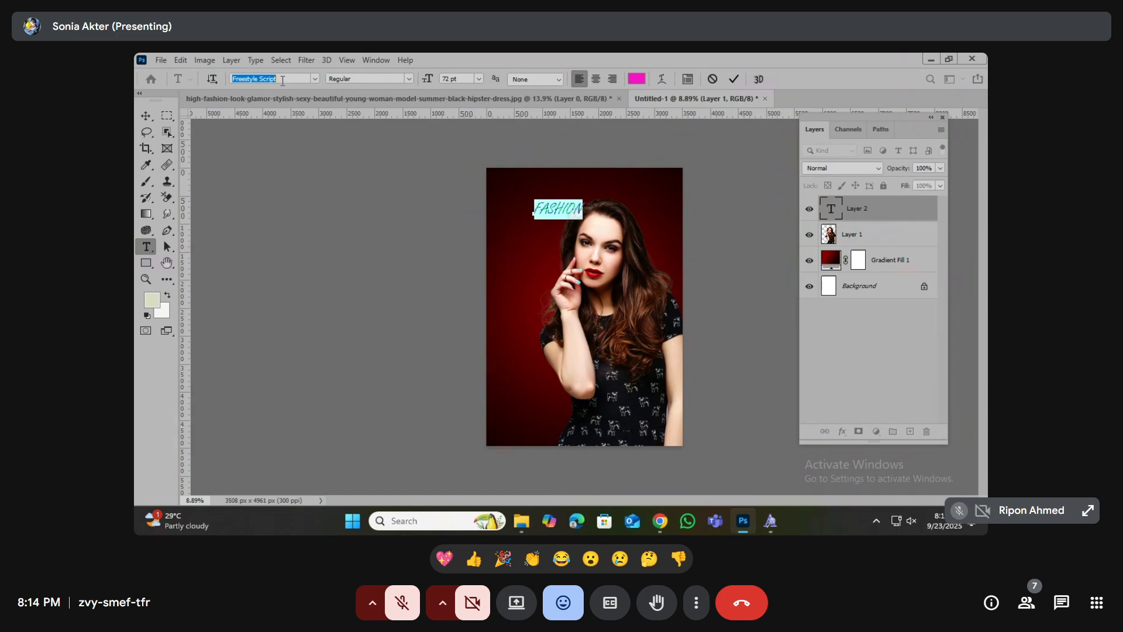
type("28")
key("Return")
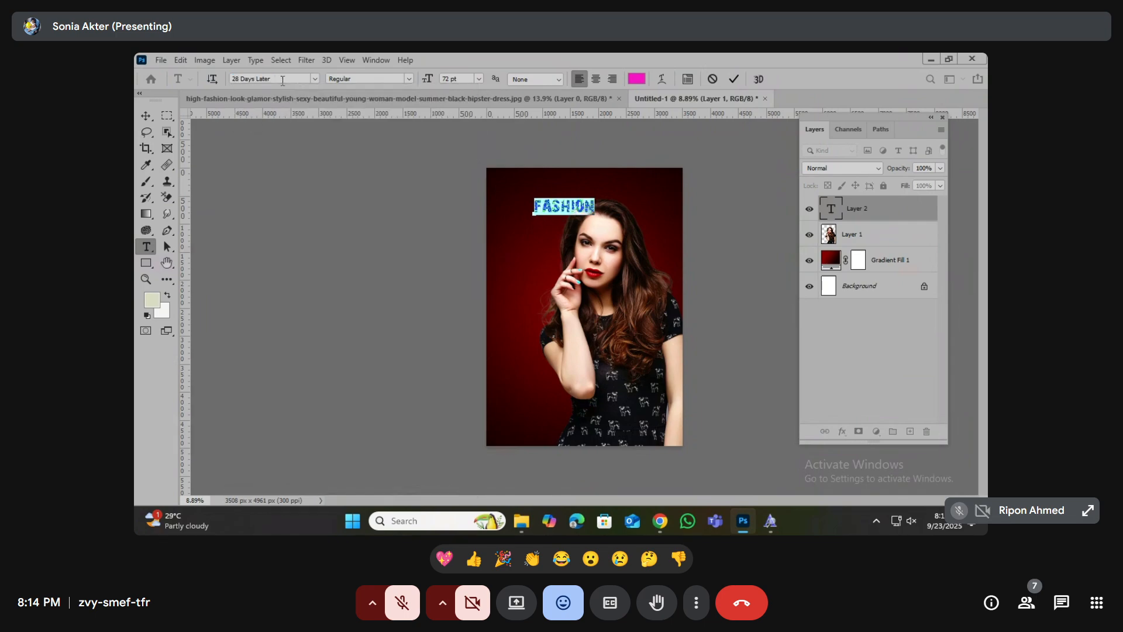
- Change the FASHION text color to light grey d2d2d2
left_click(638, 79)
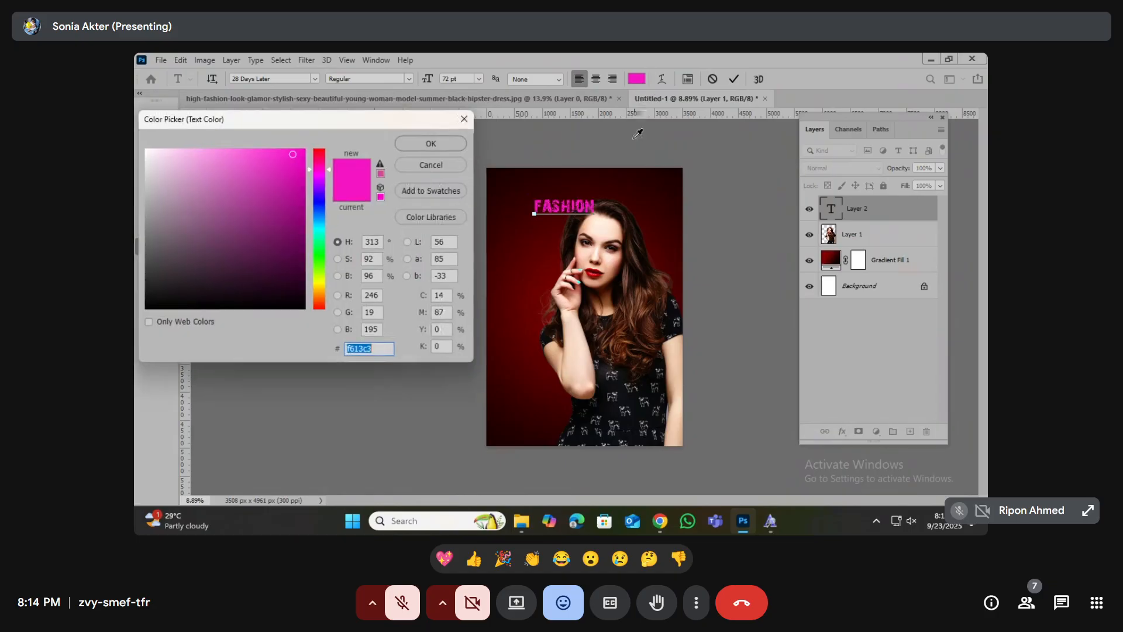
left_click_drag(259, 124, 751, 250)
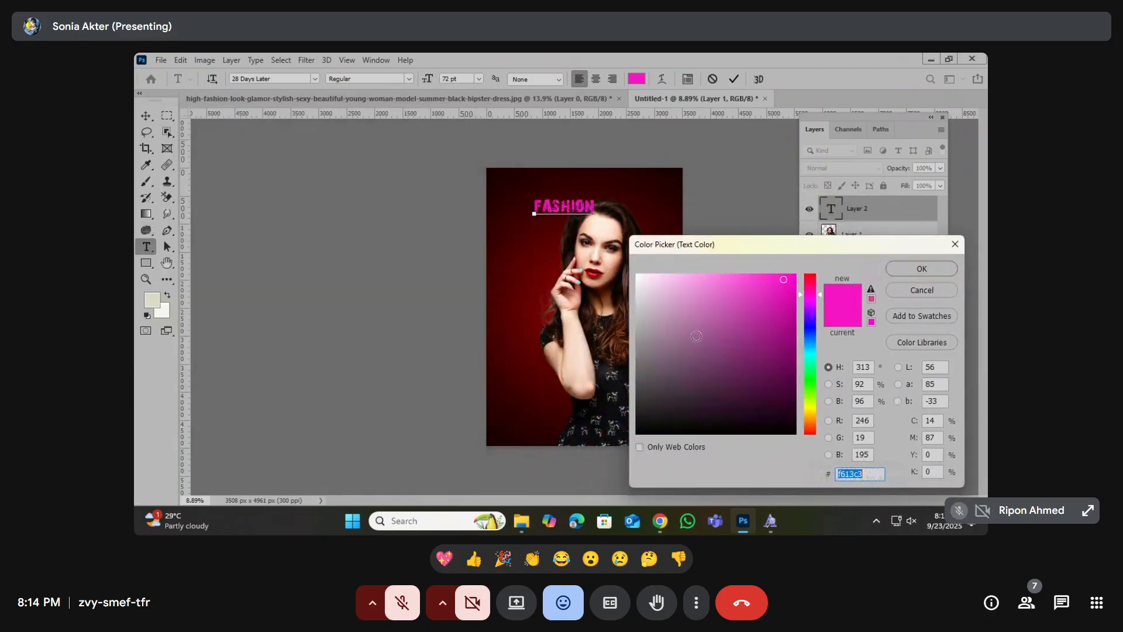
mouse_move(655, 285)
left_mouse_down()
mouse_move(637, 295)
mouse_move(672, 287)
mouse_move(635, 292)
left_mouse_up()
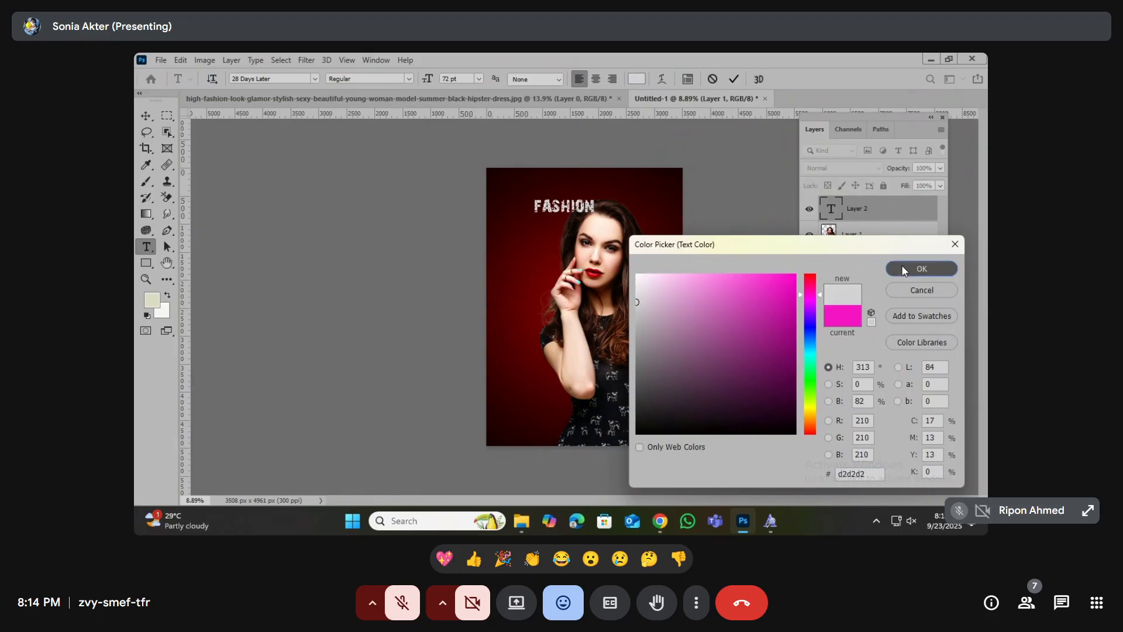
left_click(922, 269)
- Enlarge the FASHION text to span almost the full page width and place it along the page's upper edge
left_click(147, 116)
key("ctrl+t")
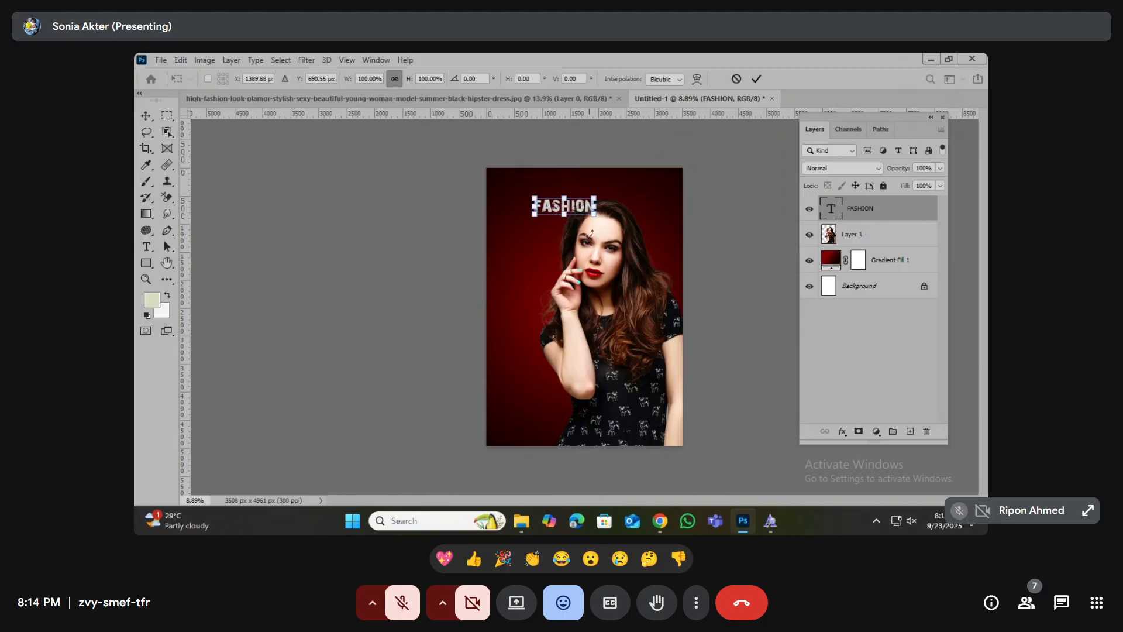
left_click_drag(598, 212, 651, 249)
left_click_drag(602, 213, 623, 208)
key("Return")
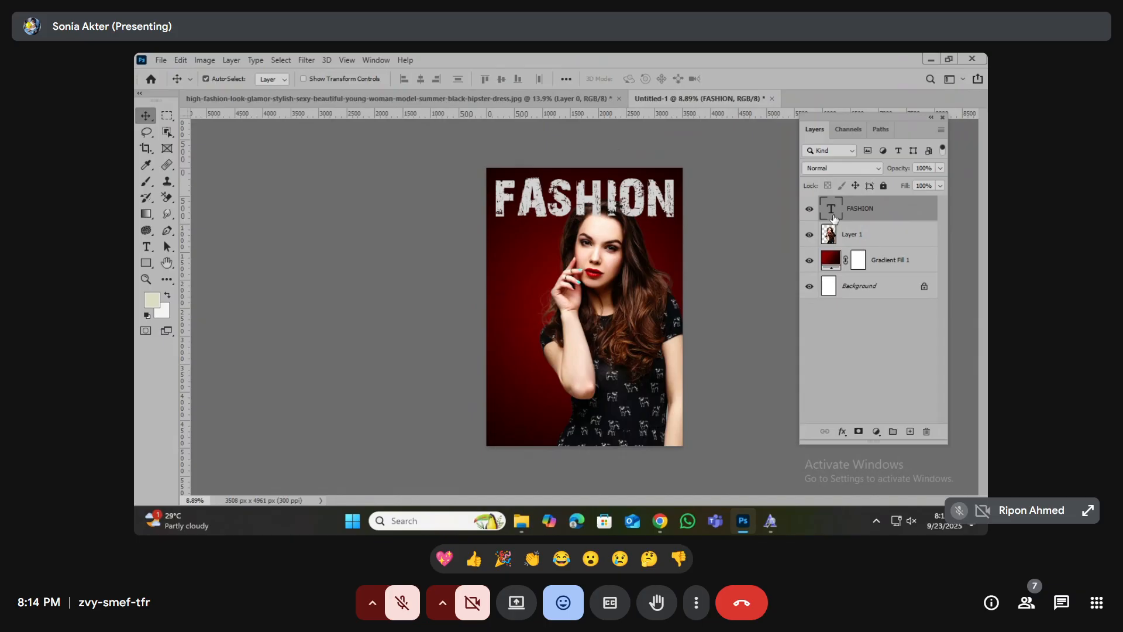
- Move the FASHION layer below Layer 1 so the model overlaps the text, and select the model's layer
left_click_drag(899, 208, 868, 239)
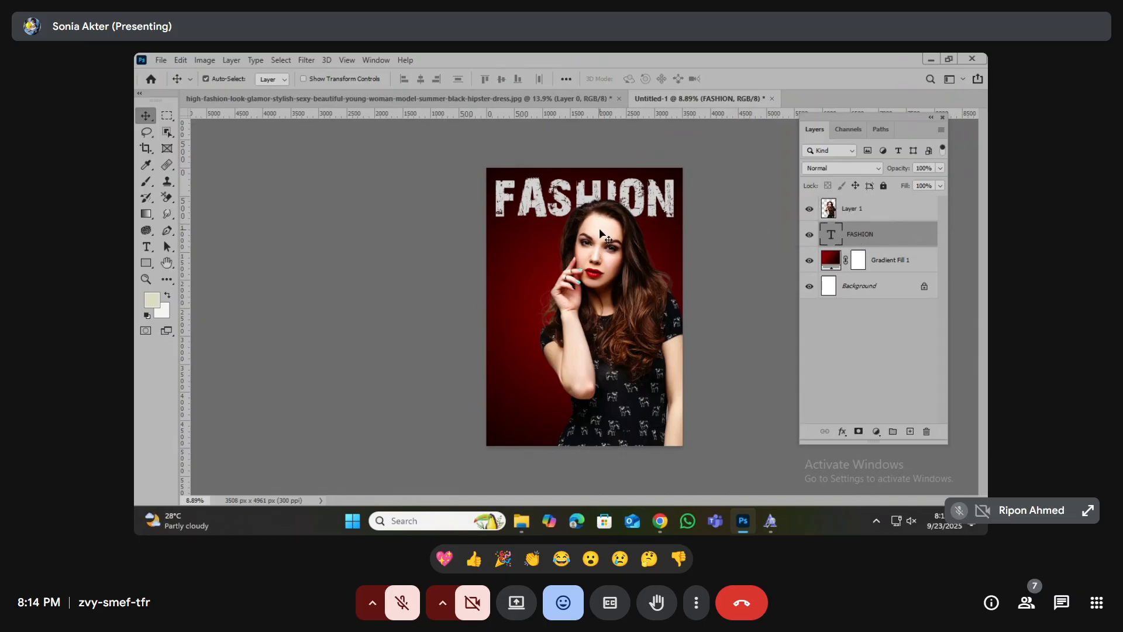
scroll(603, 203, "up", 2)
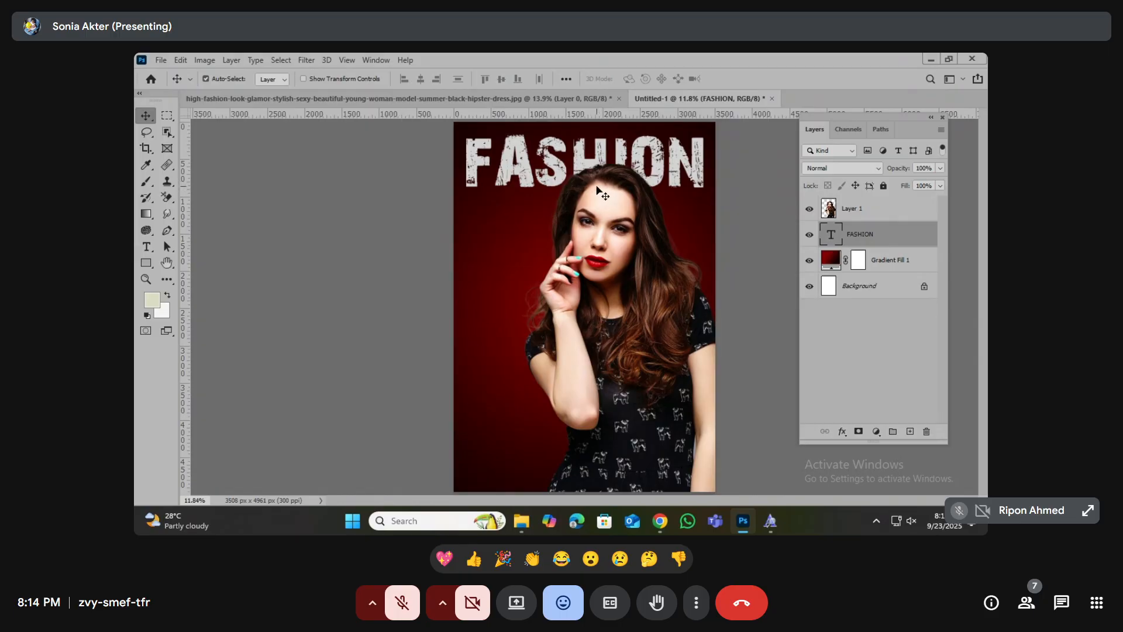
scroll(598, 191, "down", 2)
left_click(601, 240)
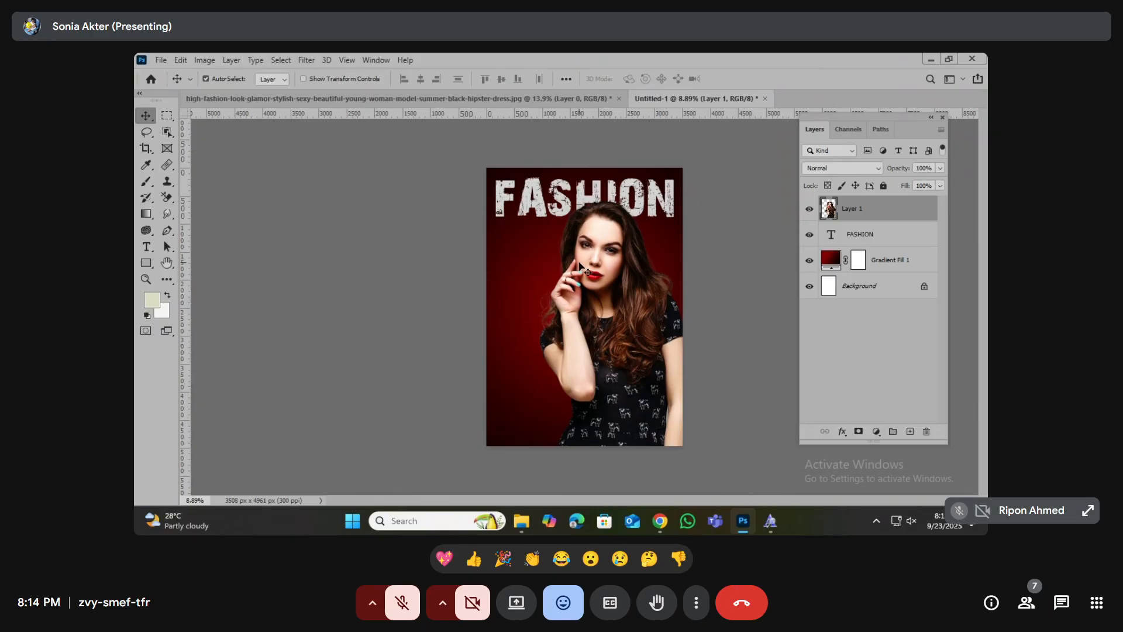
scroll(580, 263, "up", 4)
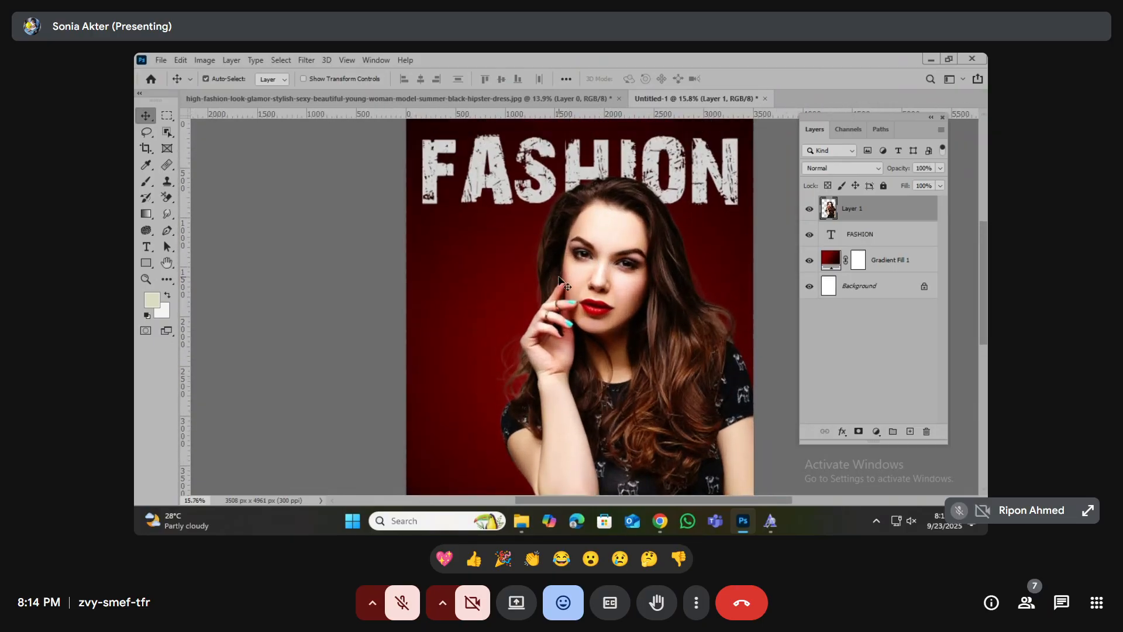
scroll(532, 284, "up", 2)
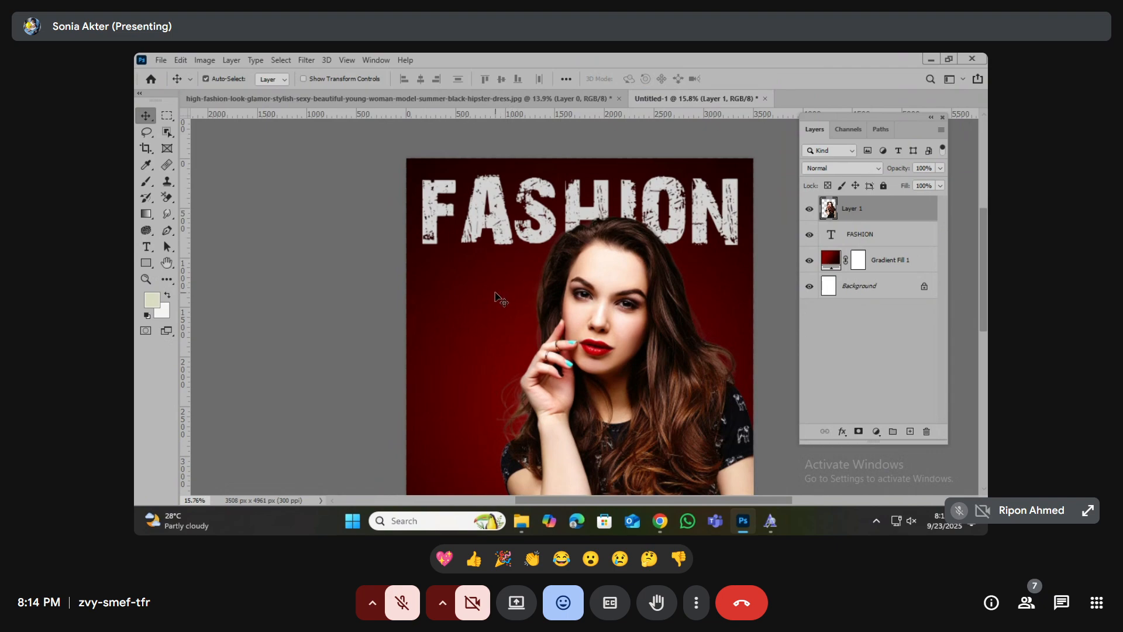
scroll(305, 251, "down", 2)
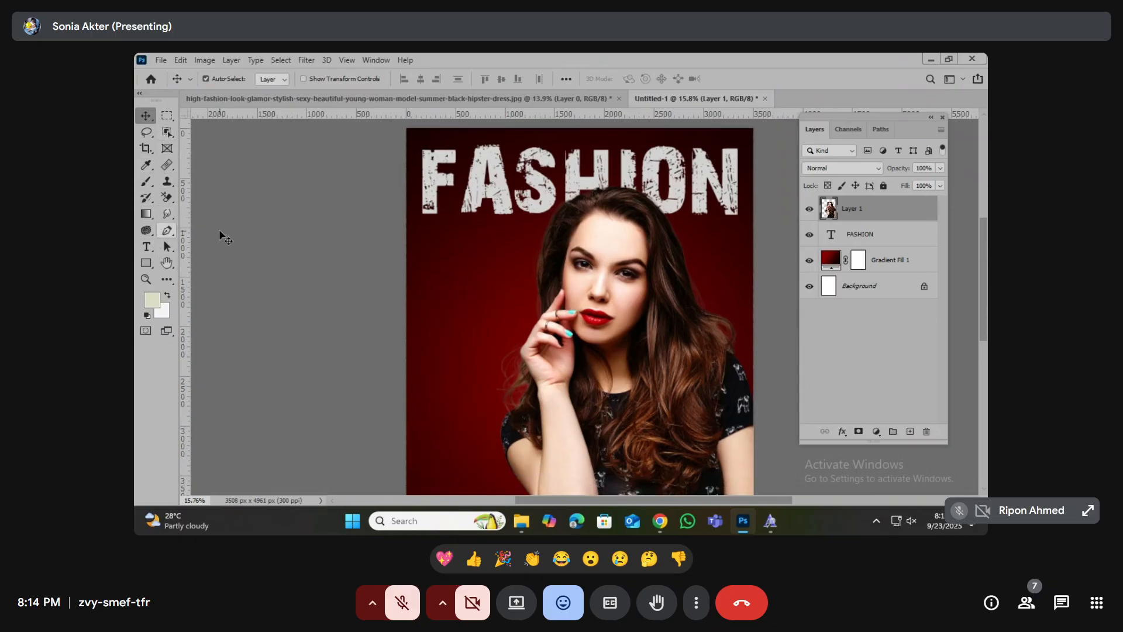
scroll(451, 217, "down", 3)
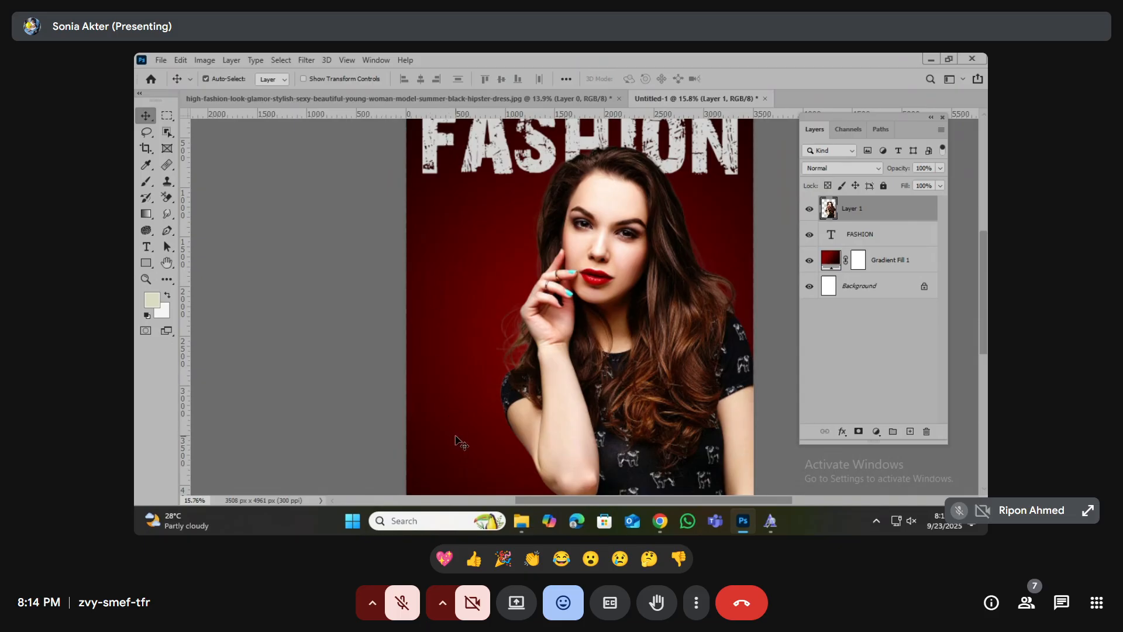
scroll(532, 202, "down", 7)
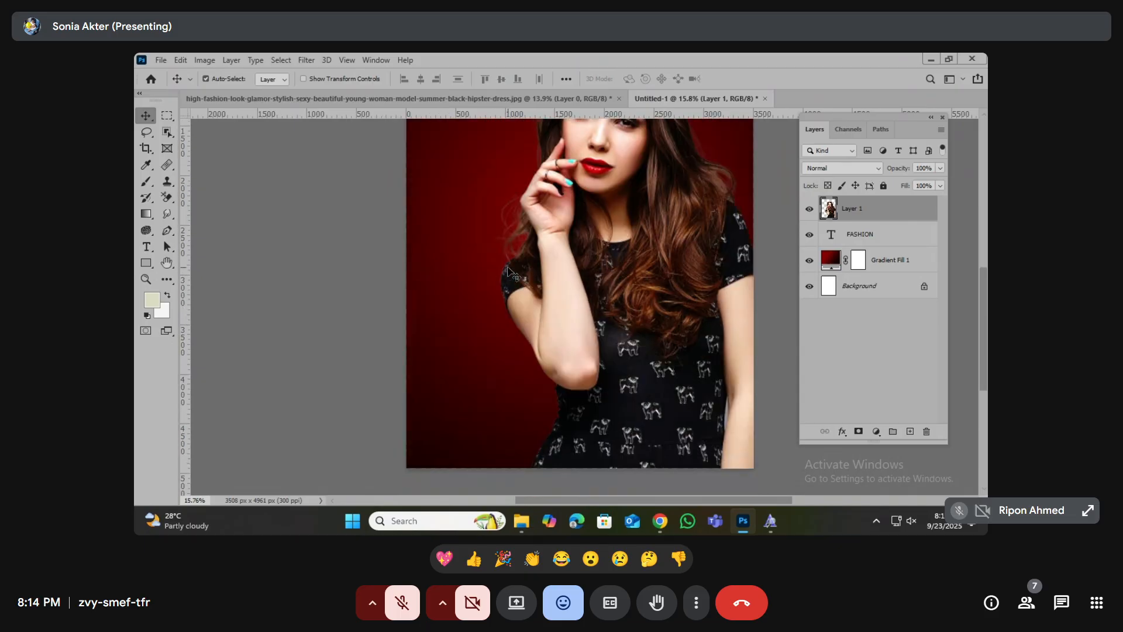
scroll(507, 270, "down", 3)
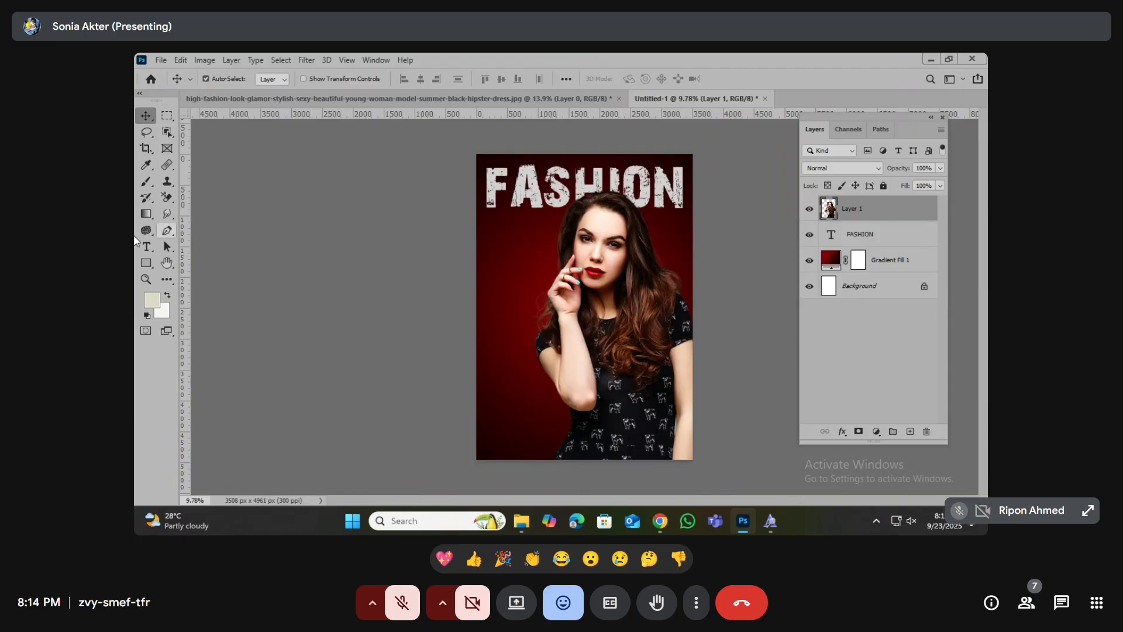
- Activate the Pen tool and place two horizontal guides below the FASHION title and one vertical guide just inside the page's left edge
left_click(146, 247)
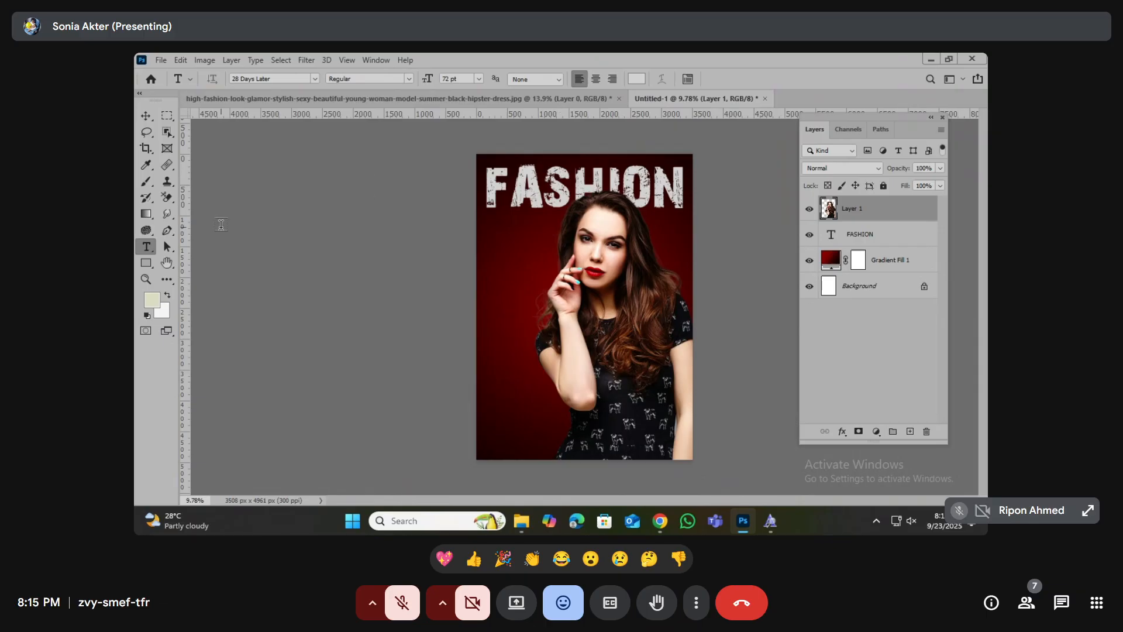
left_click_drag(167, 231, 209, 229)
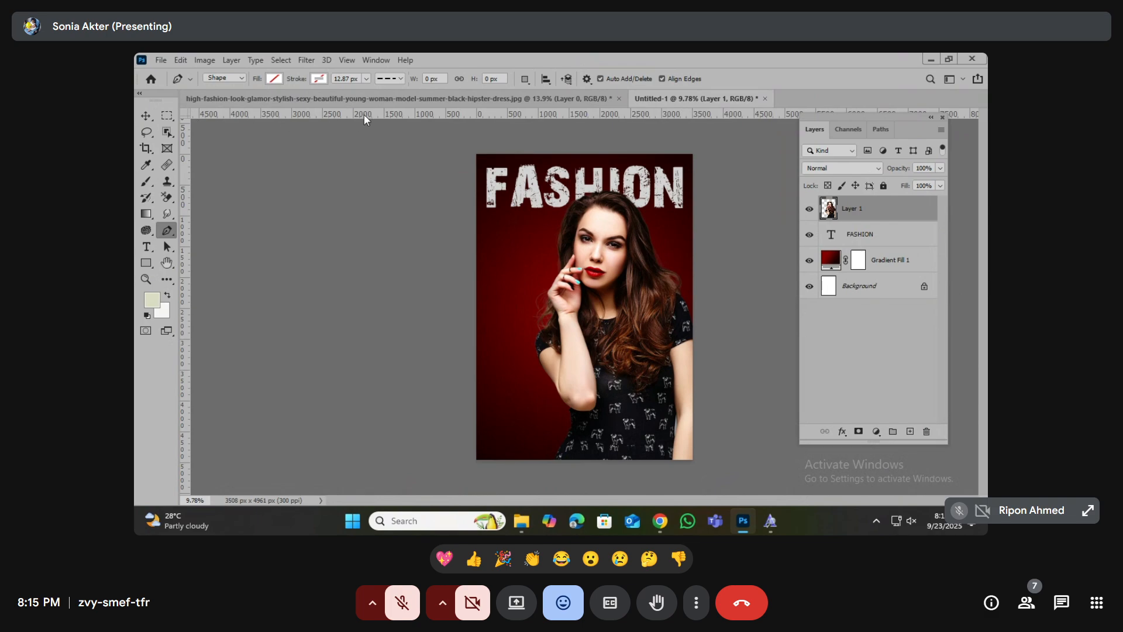
left_click_drag(364, 114, 381, 208)
left_click_drag(311, 115, 328, 223)
left_click_drag(194, 198, 484, 317)
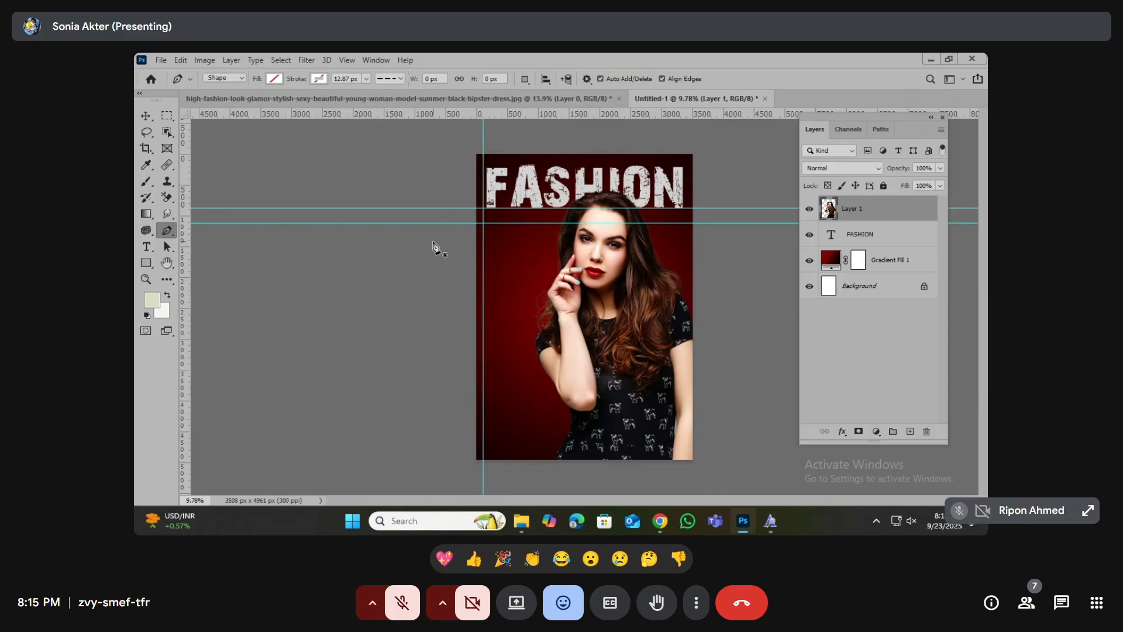
- Start a Pen shape at the intersection of the vertical and lower horizontal guides, run it to the model's hair and curve it down past her hand
scroll(553, 211, "up", 2)
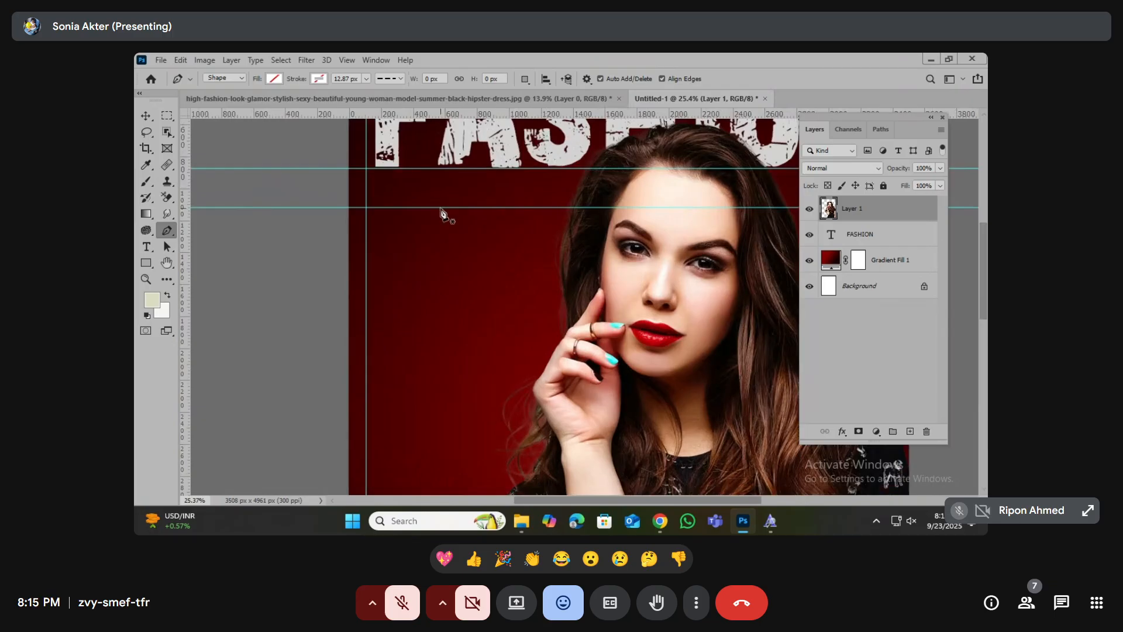
scroll(441, 213, "up", 1)
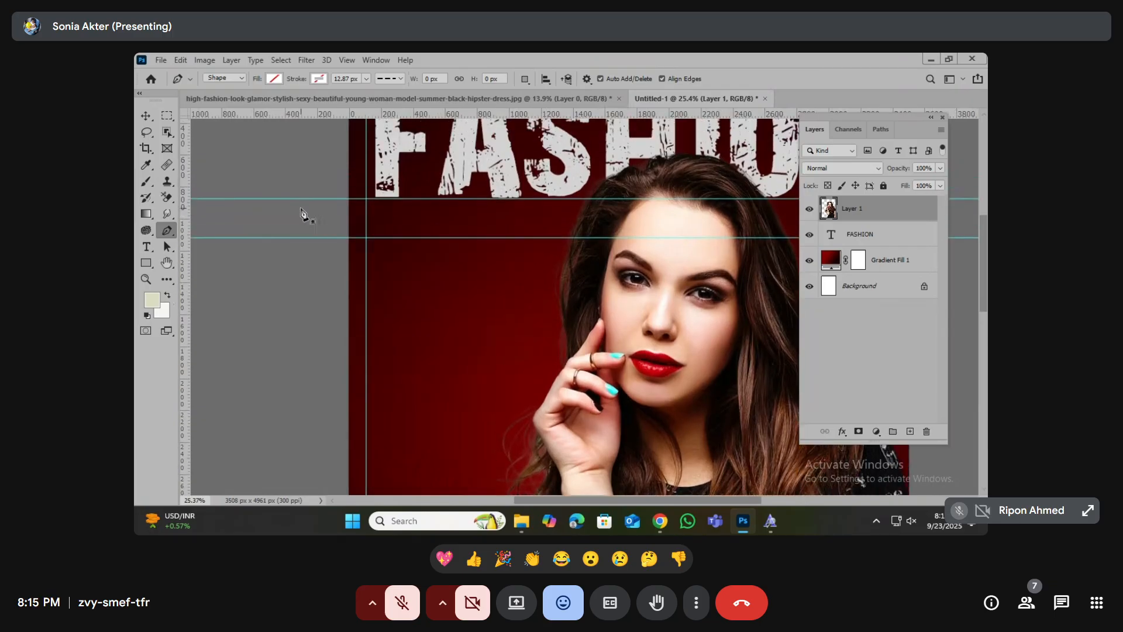
left_click(367, 238)
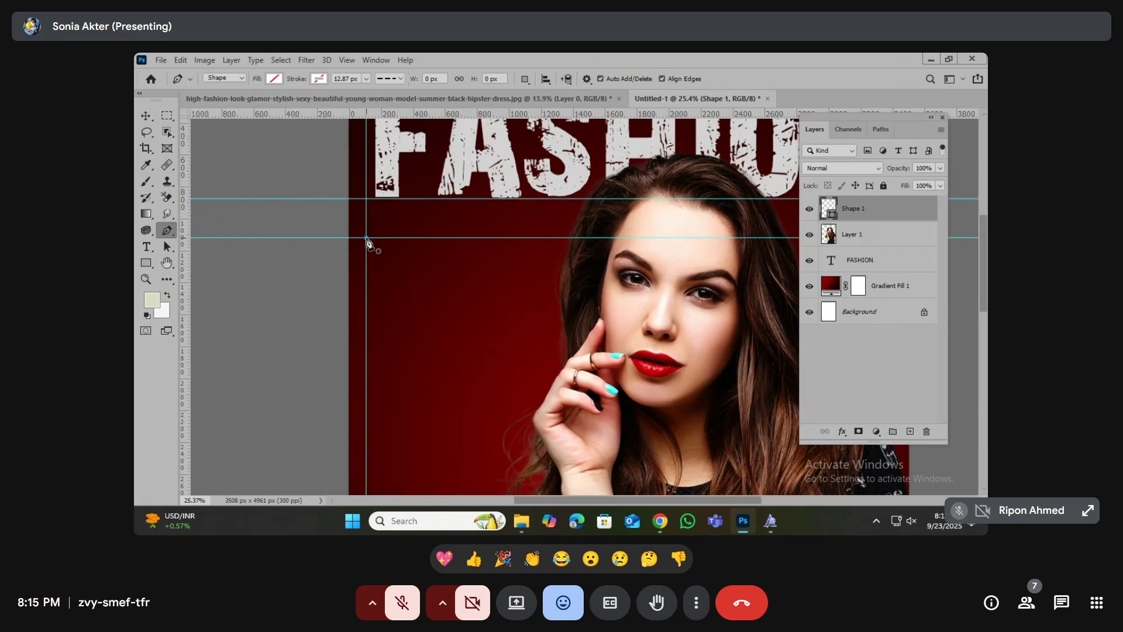
left_click(564, 238)
scroll(562, 334, "up", 1)
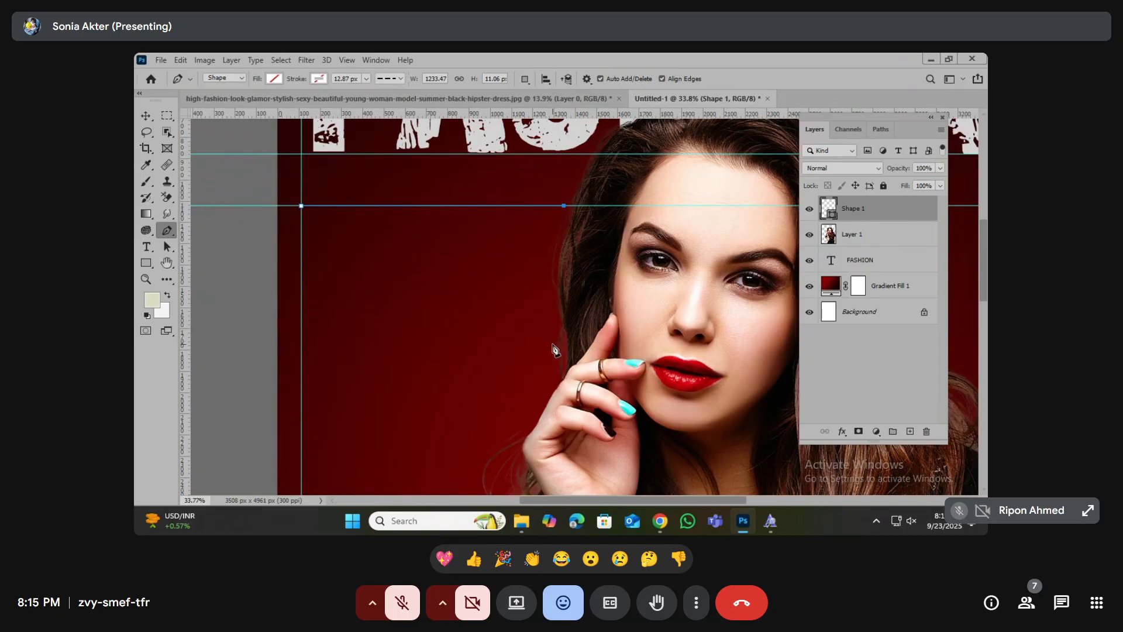
left_click_drag(555, 358, 598, 459)
left_click(554, 359, "alt")
scroll(543, 366, "down", 2)
left_click(518, 304)
left_click(500, 323)
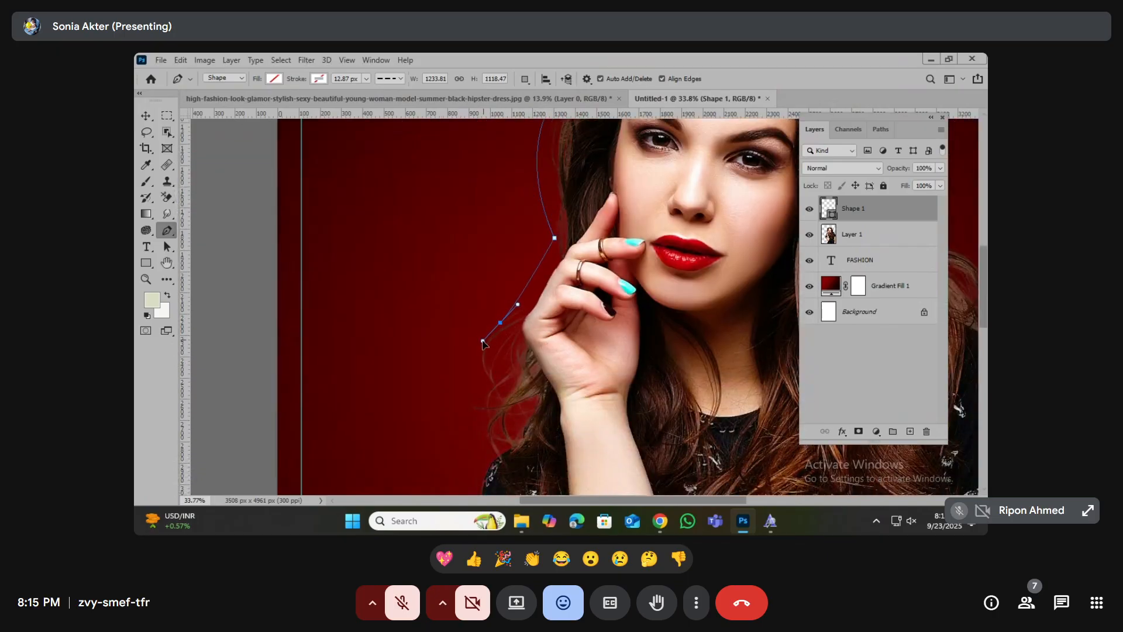
- Continue the Pen outline down along the model's loose hair strands, sleeve and upper arm
left_click(483, 341)
scroll(478, 339, "down", 1)
left_click(473, 321)
left_click(481, 366)
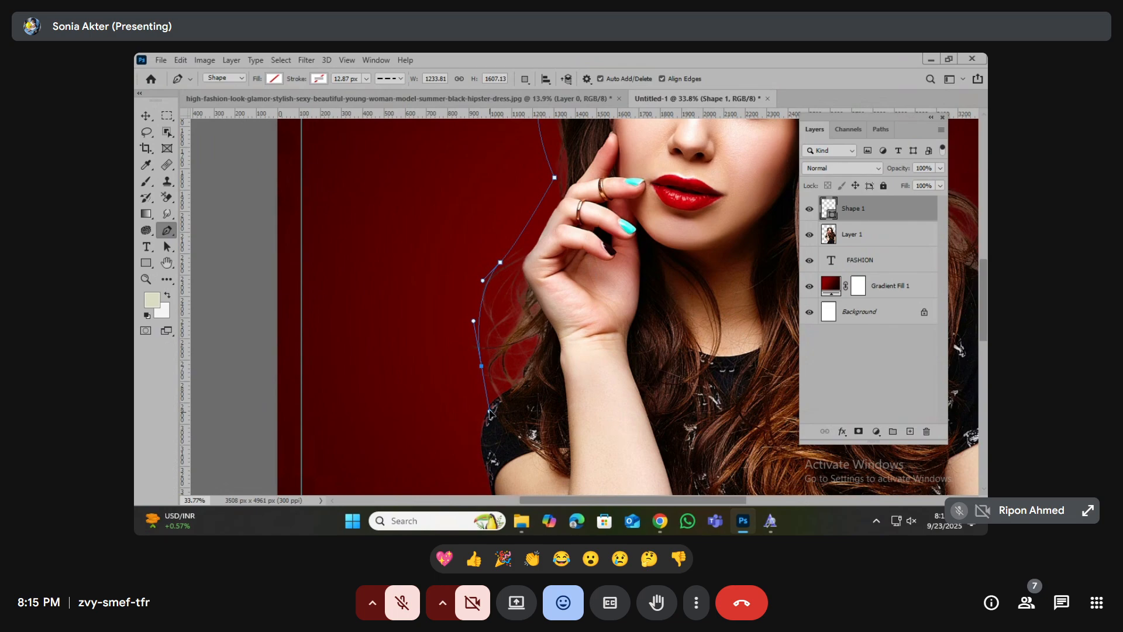
left_click(490, 412)
scroll(468, 363, "down", 1)
scroll(468, 364, "down", 1)
left_click_drag(487, 385, 534, 478)
scroll(562, 409, "down", 3)
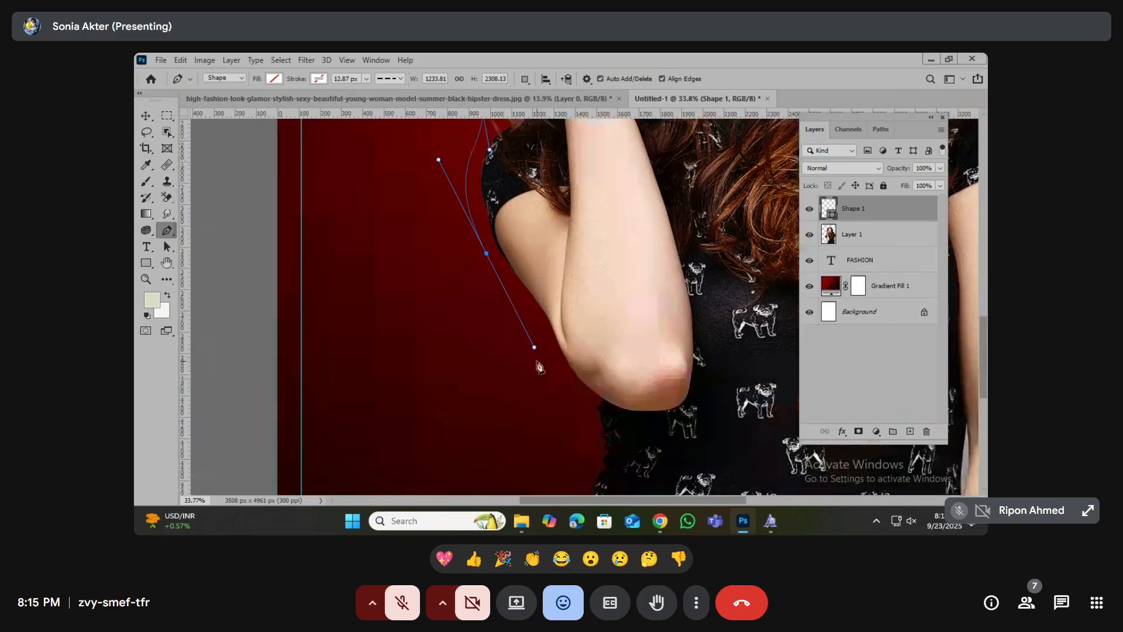
left_click_drag(580, 361, 620, 460)
scroll(557, 440, "down", 5)
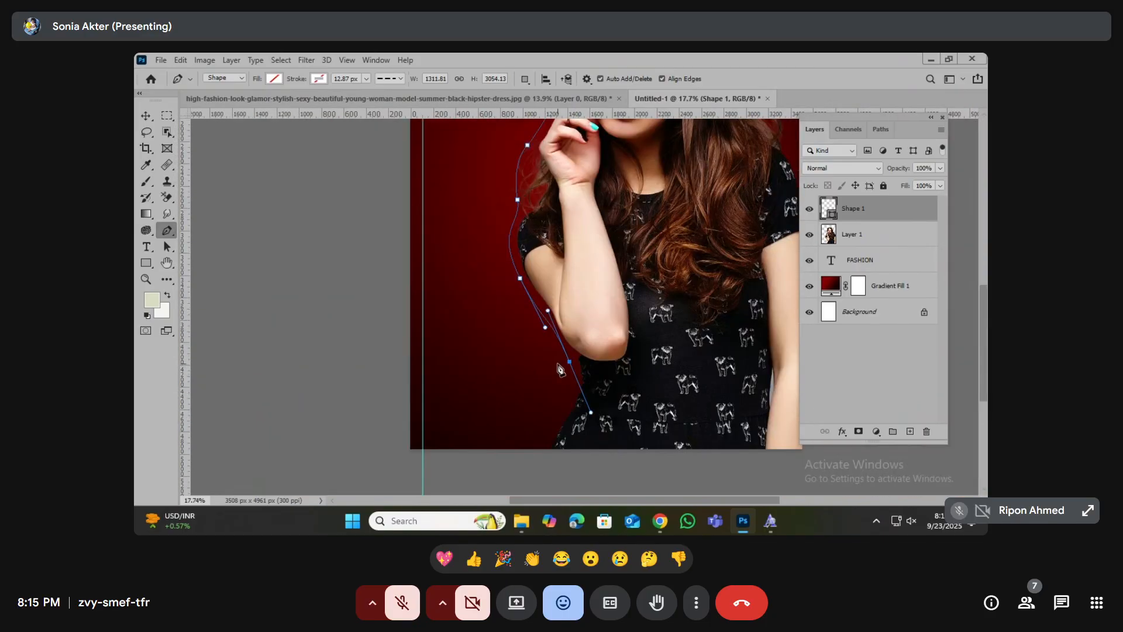
key("ctrl+z")
- End the outline near the model's elbow, run it straight back to the vertical guide and close it at its starting point
scroll(566, 409, "up", 2)
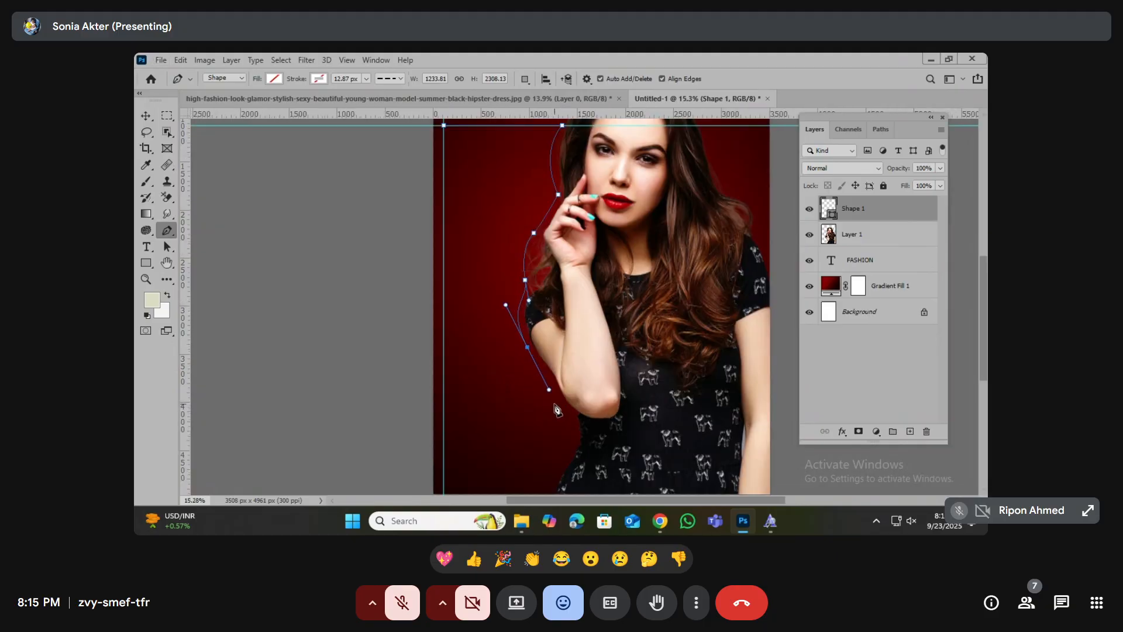
left_click(555, 394)
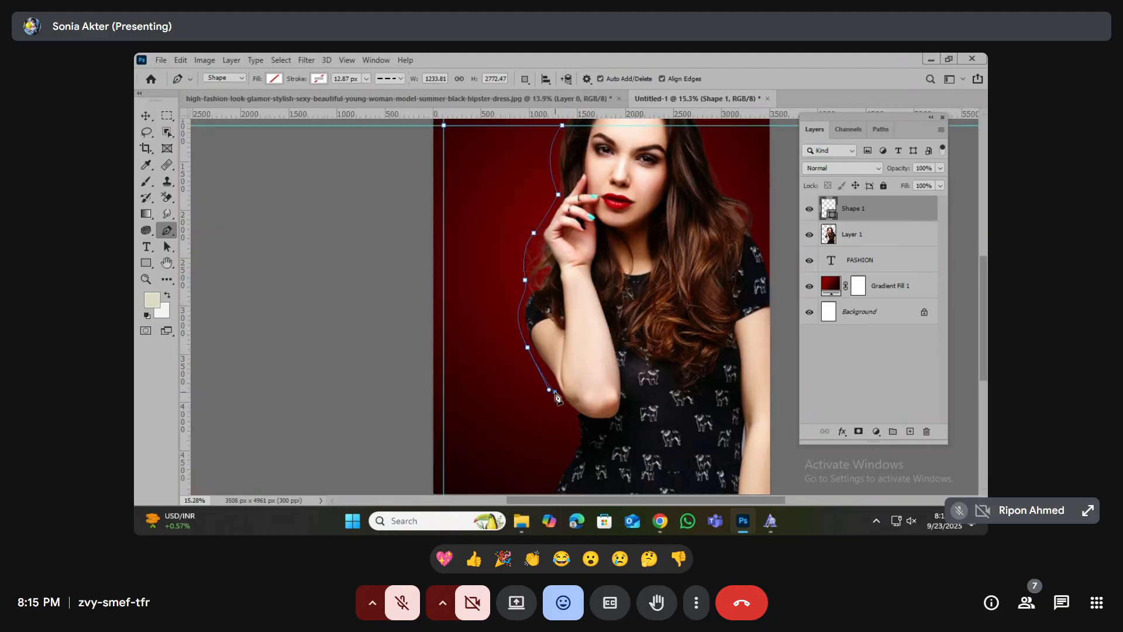
left_click(447, 392)
scroll(451, 389, "up", 3)
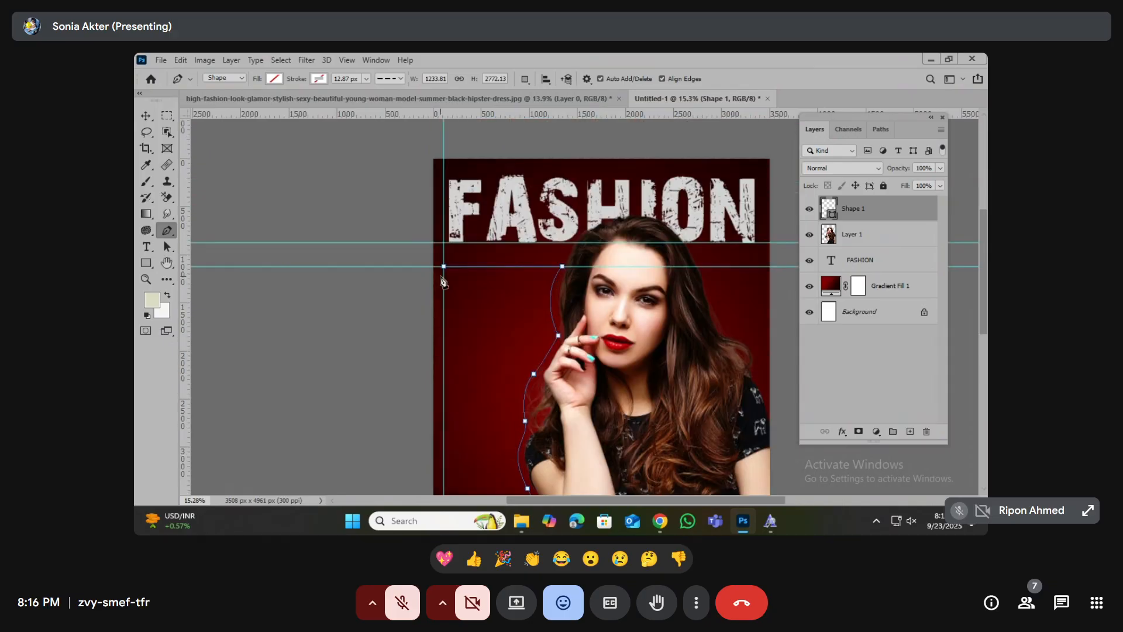
left_click(444, 267)
scroll(444, 269, "down", 2)
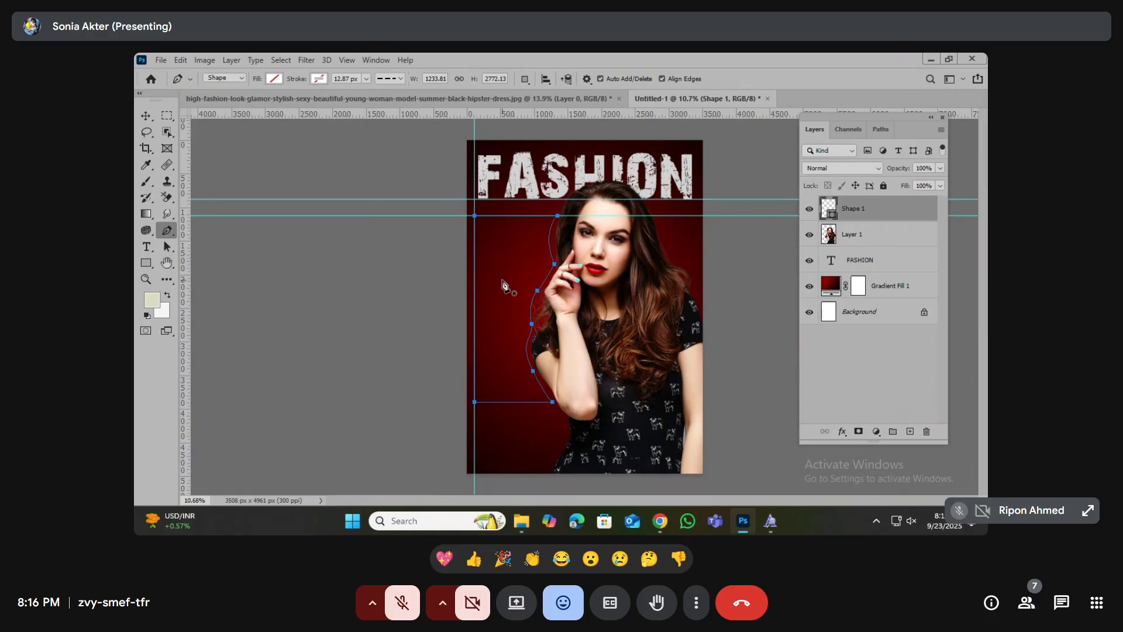
scroll(502, 285, "up", 3)
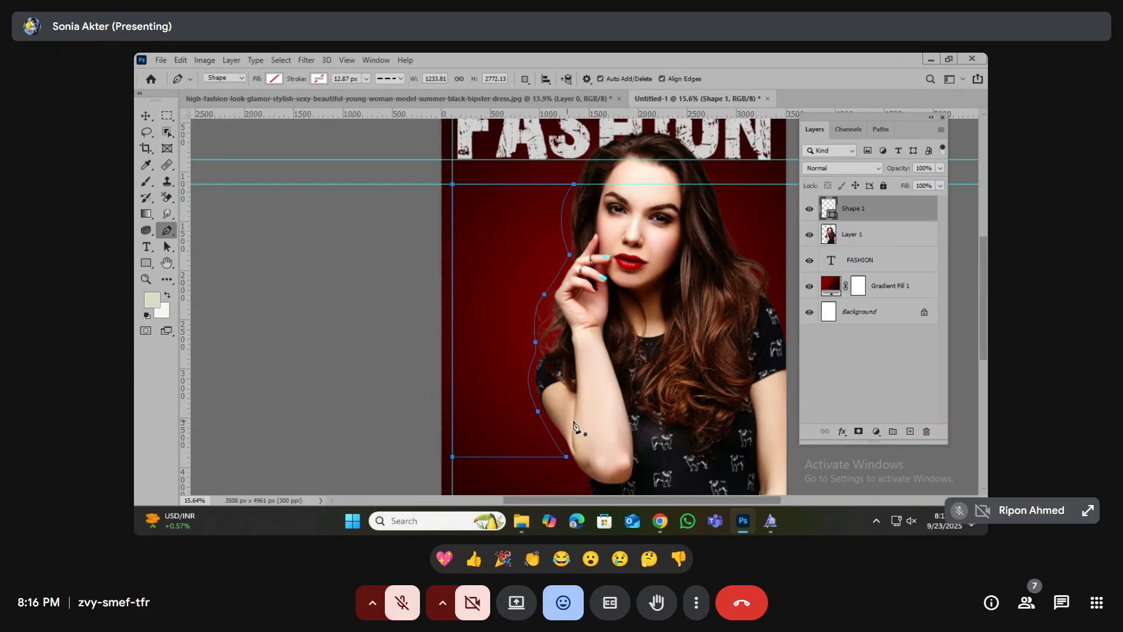
- Switch to Chrome and search Google for fashion in a new tab
mouse_move(660, 523)
left_click(592, 460)
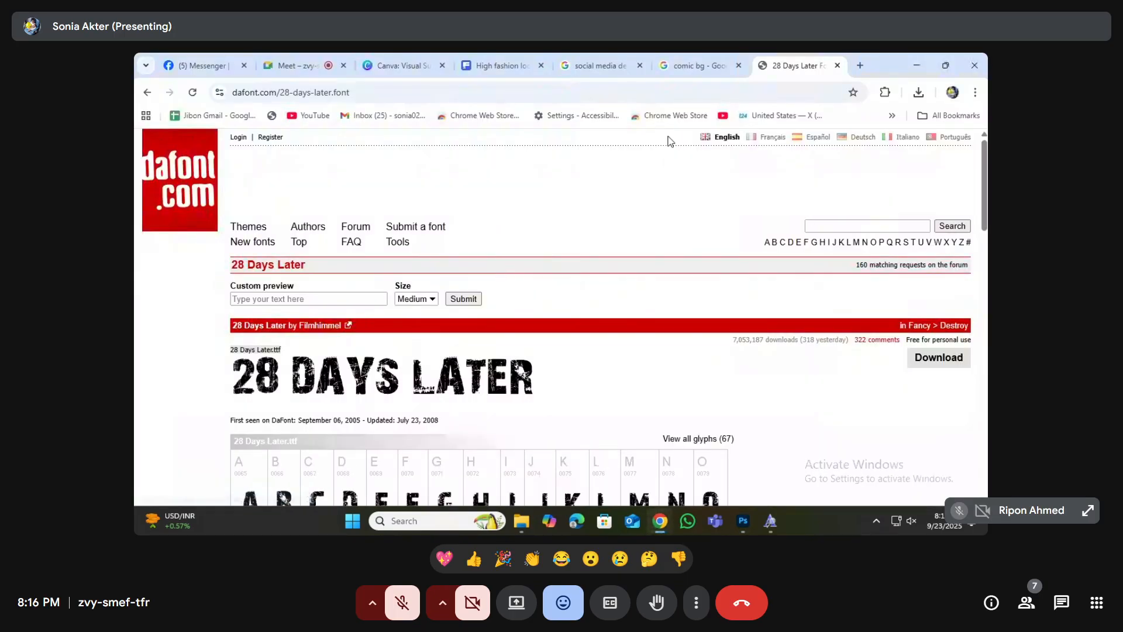
left_click(687, 57)
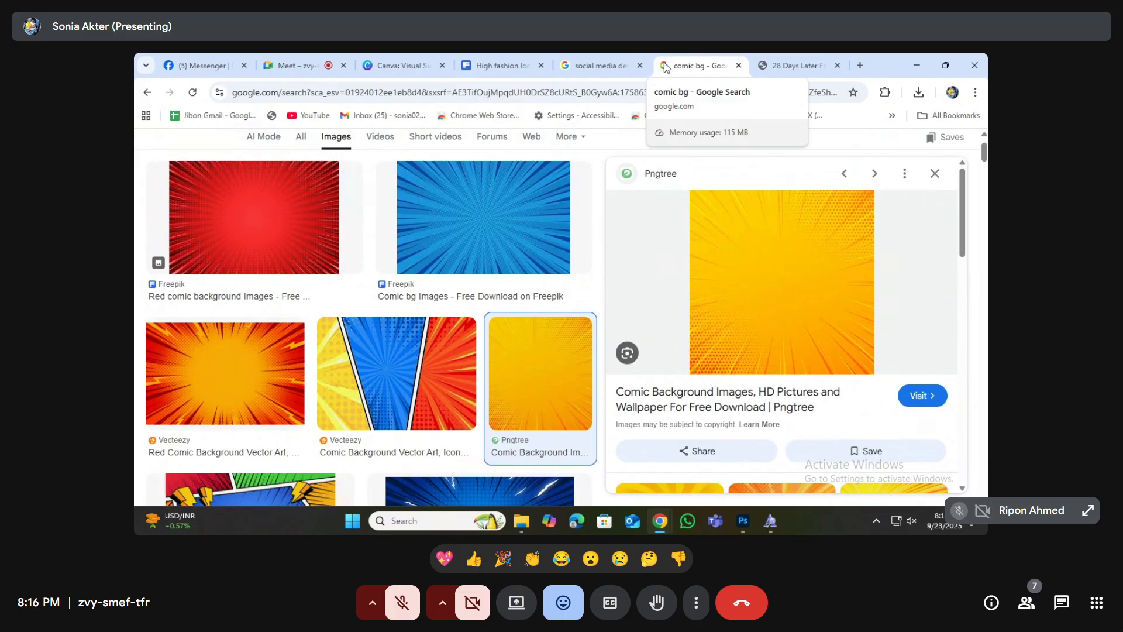
left_click(860, 65)
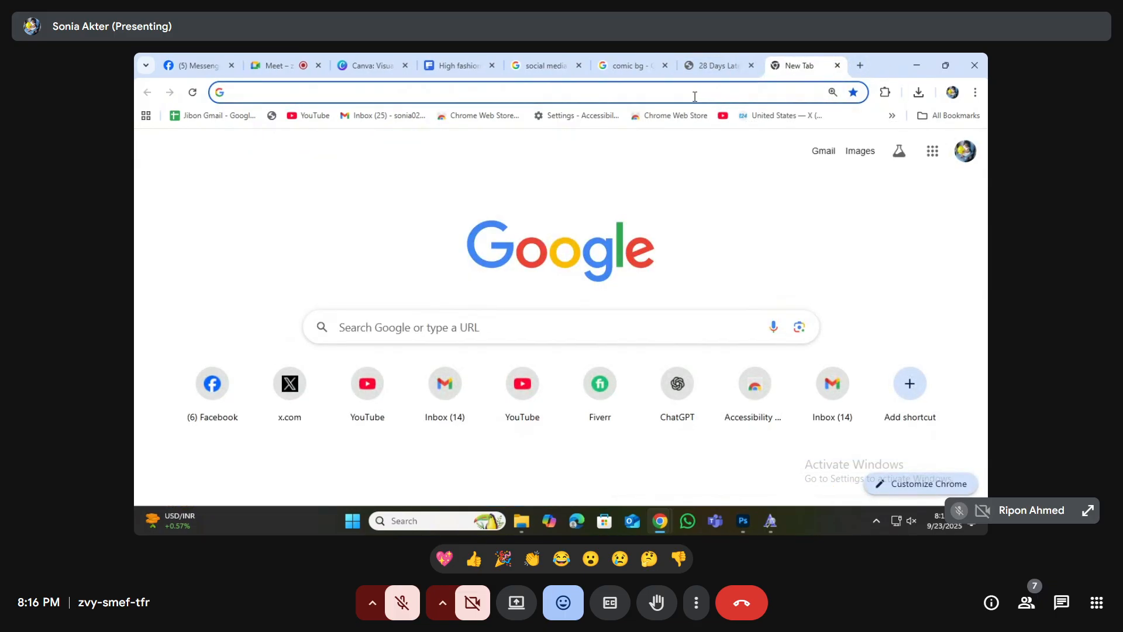
type("fashion")
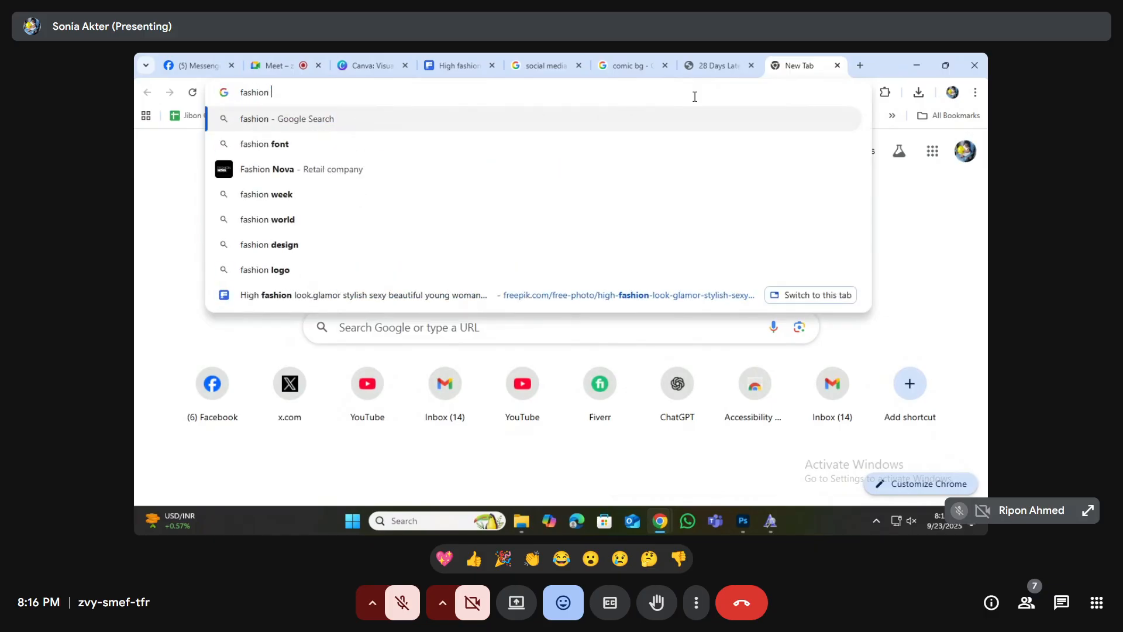
key("Return")
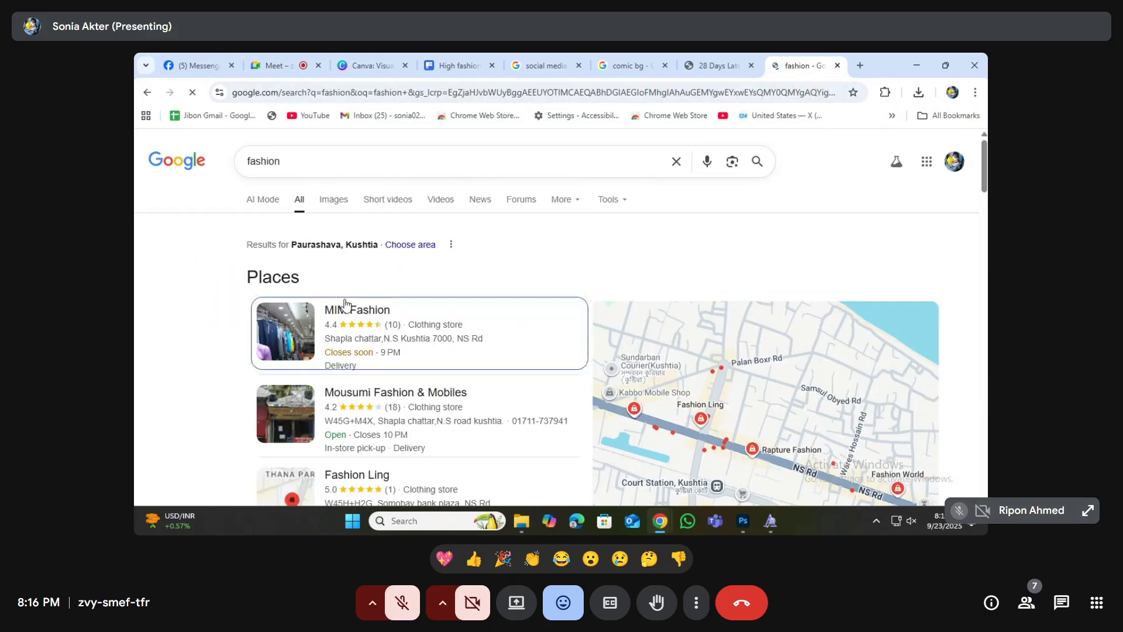
- Select the description text of the Freepik Fashion Photos search result as filler copy and return to Photoshop
scroll(307, 231, "down", 10)
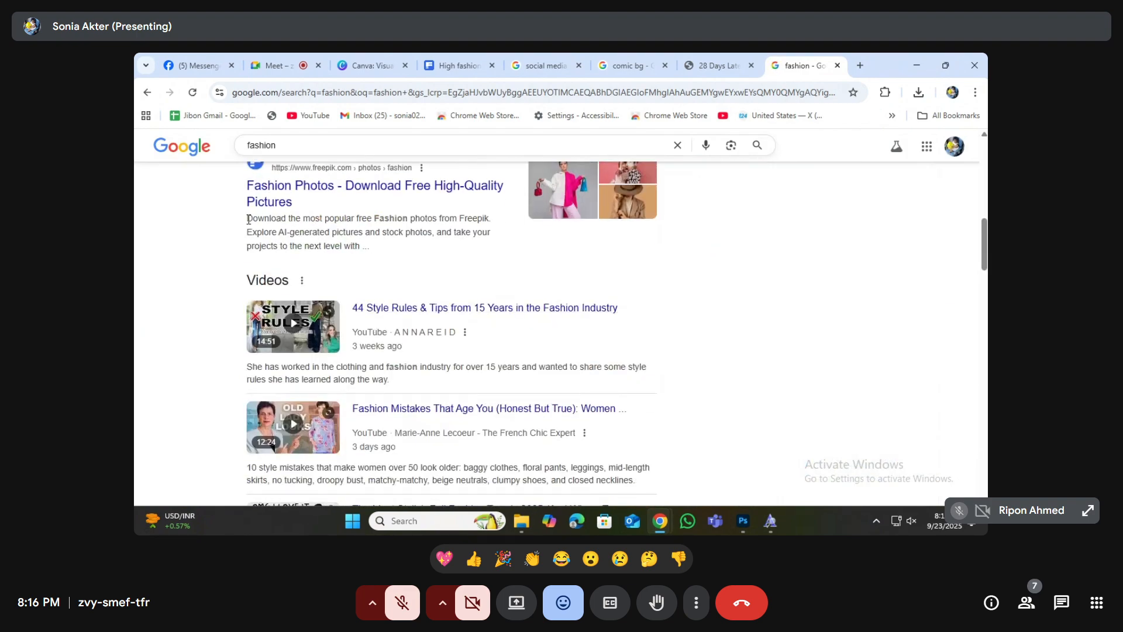
left_click_drag(251, 221, 364, 246)
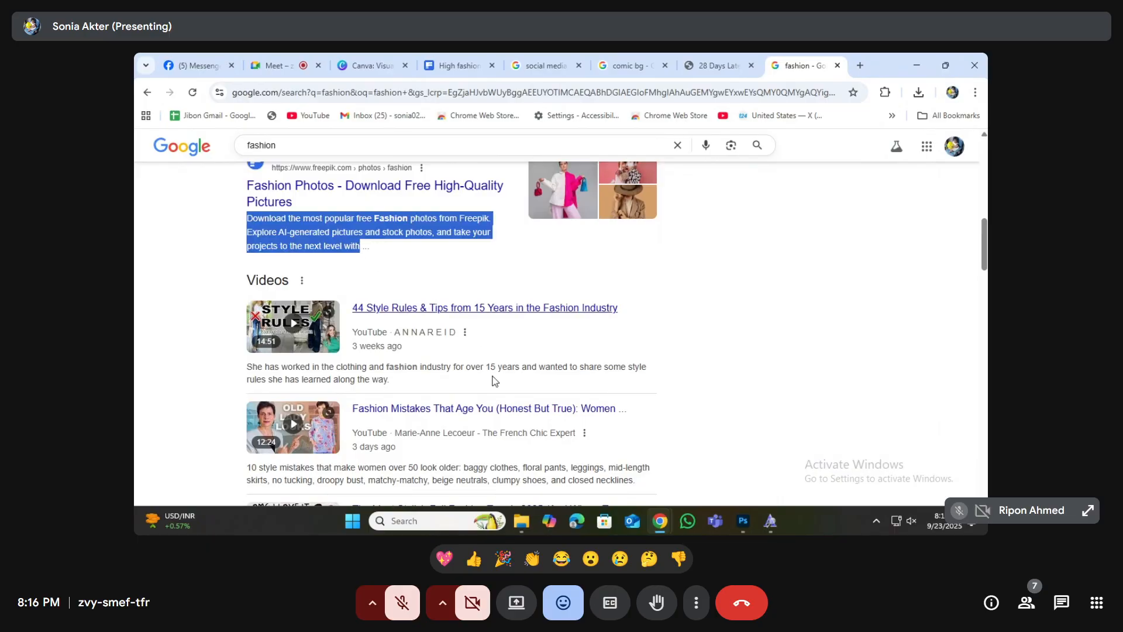
left_click(750, 527)
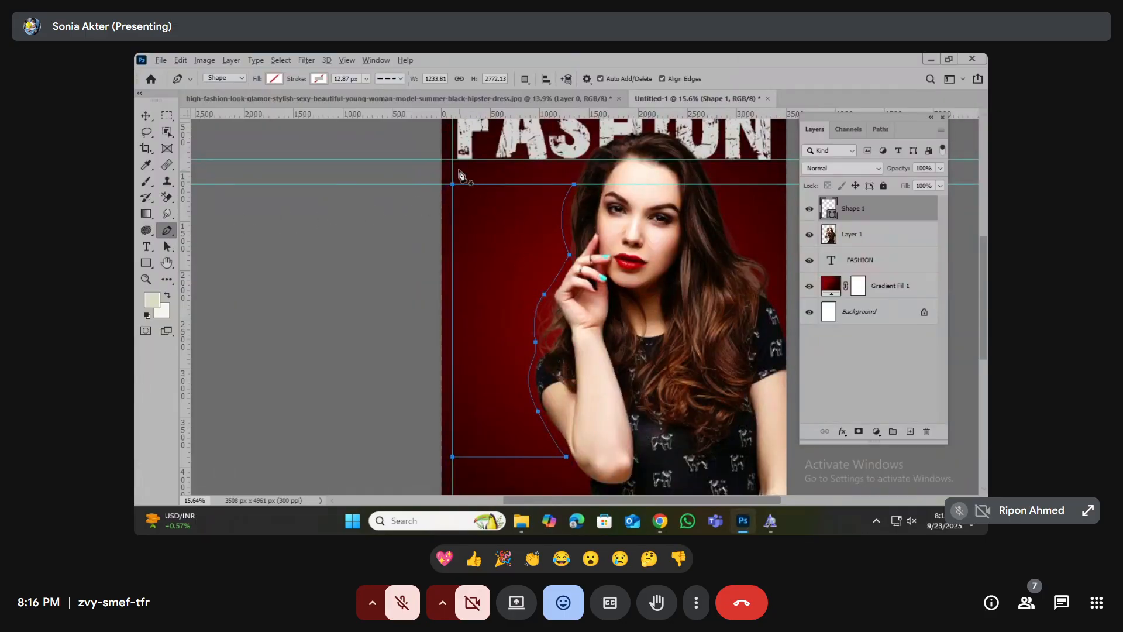
- Start area type inside the closed outline beside the model and replace the placeholder with the copied Freepik fashion description
scroll(461, 173, "up", 3)
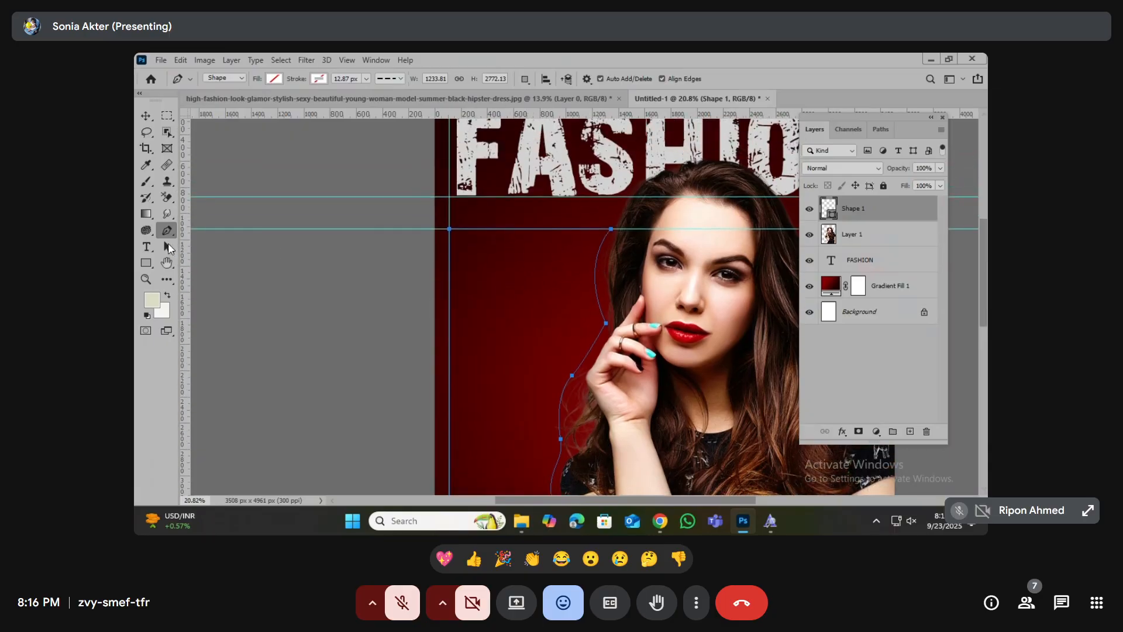
left_click(147, 246)
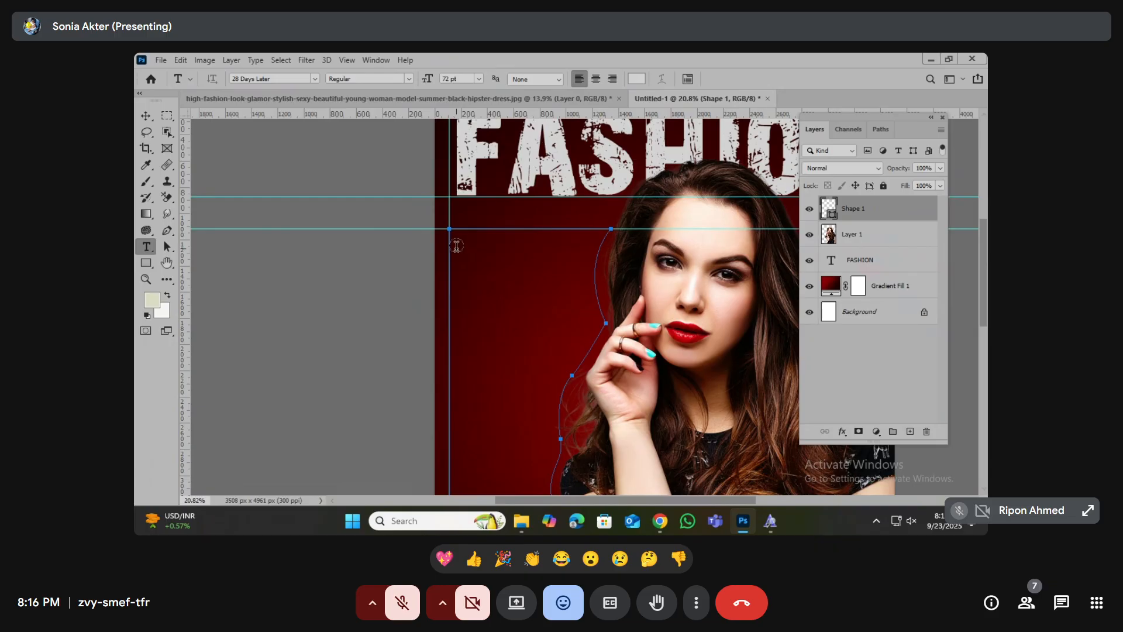
scroll(445, 230, "up", 5)
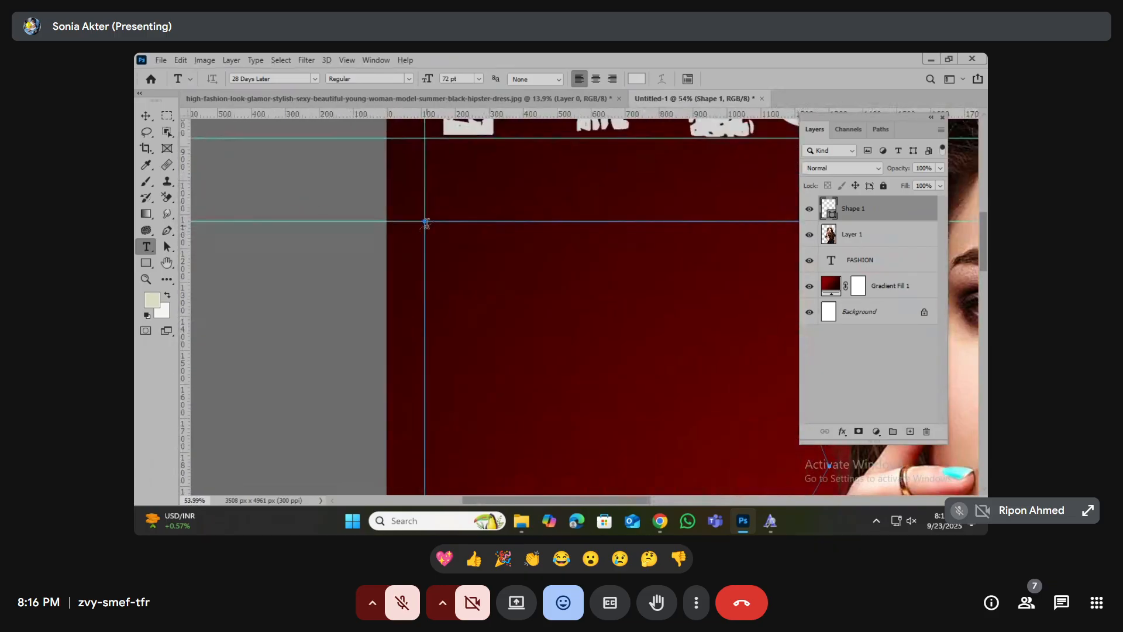
scroll(426, 223, "down", 4)
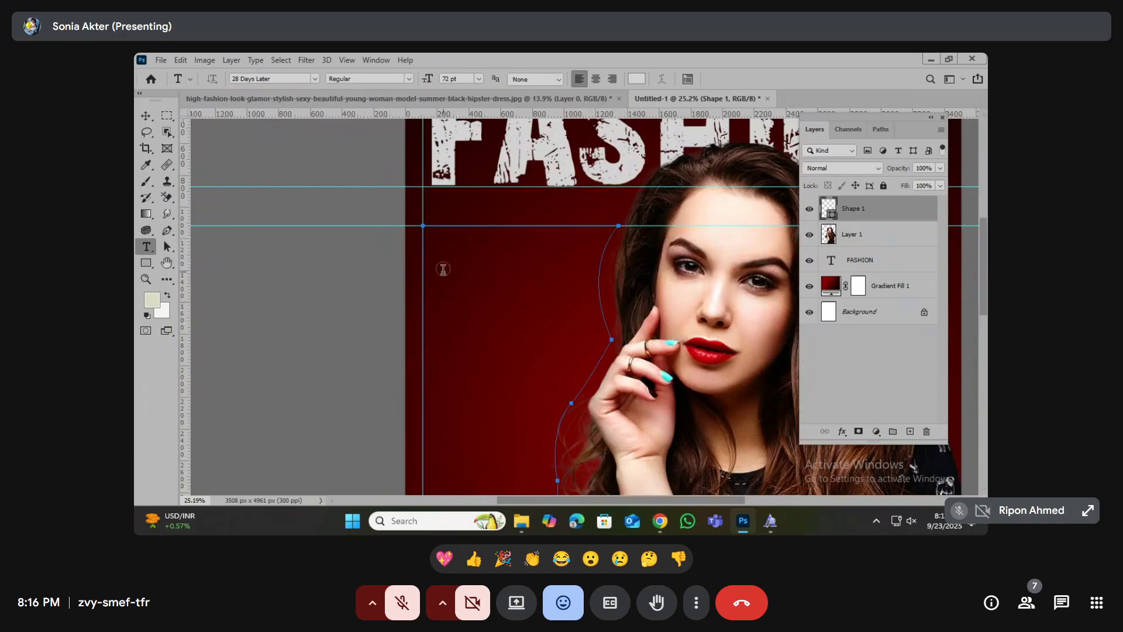
scroll(433, 245, "up", 3)
scroll(409, 216, "down", 2)
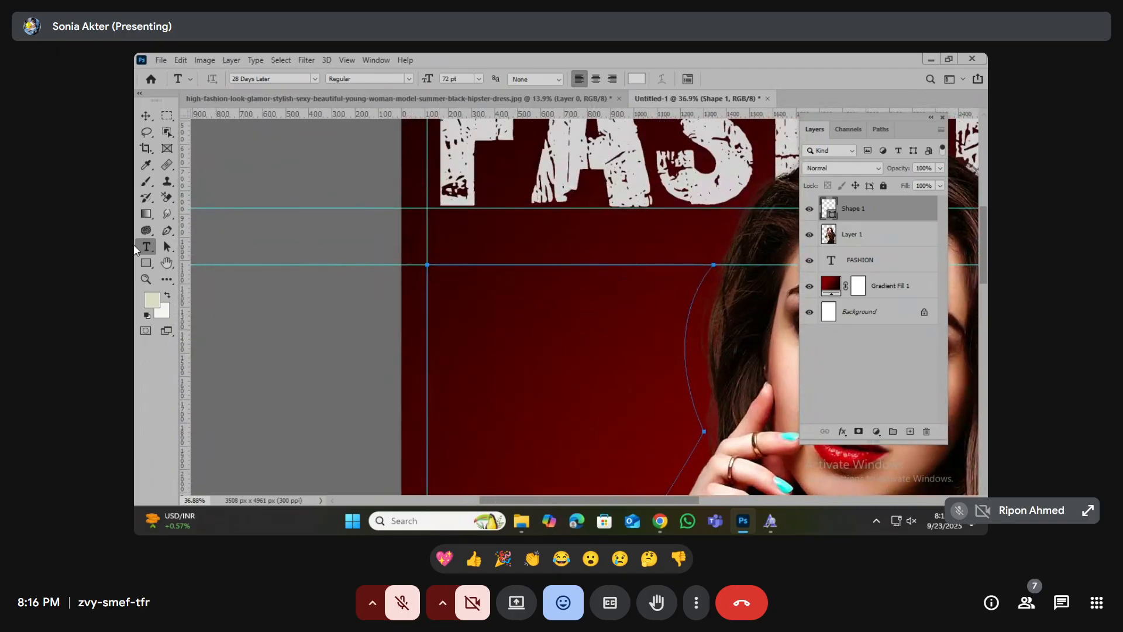
scroll(380, 221, "up", 4)
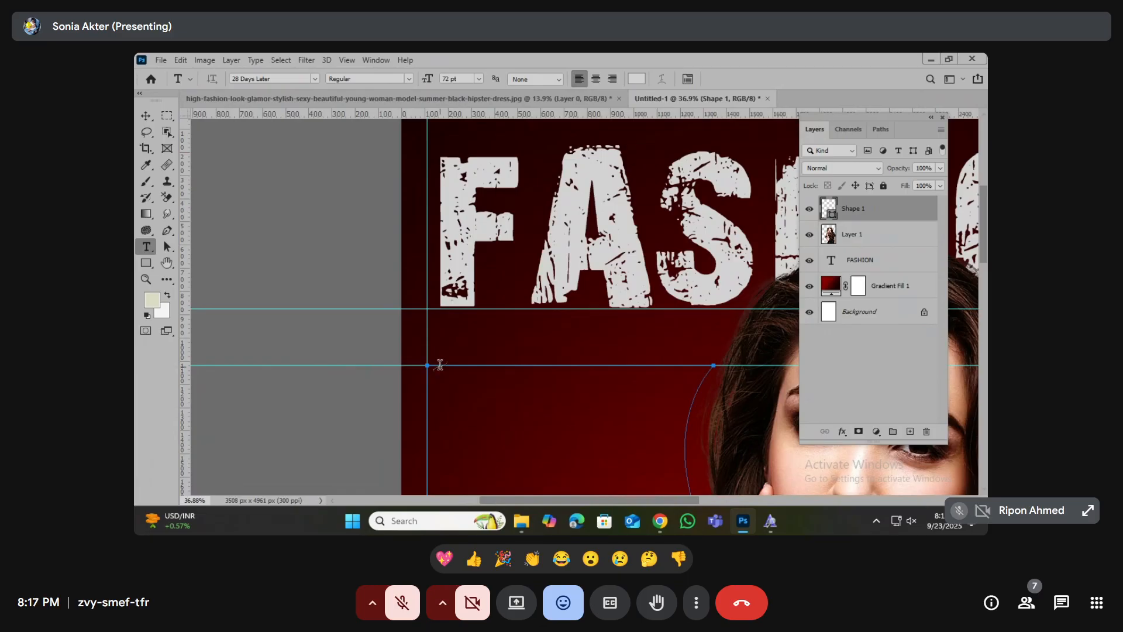
scroll(440, 365, "down", 2)
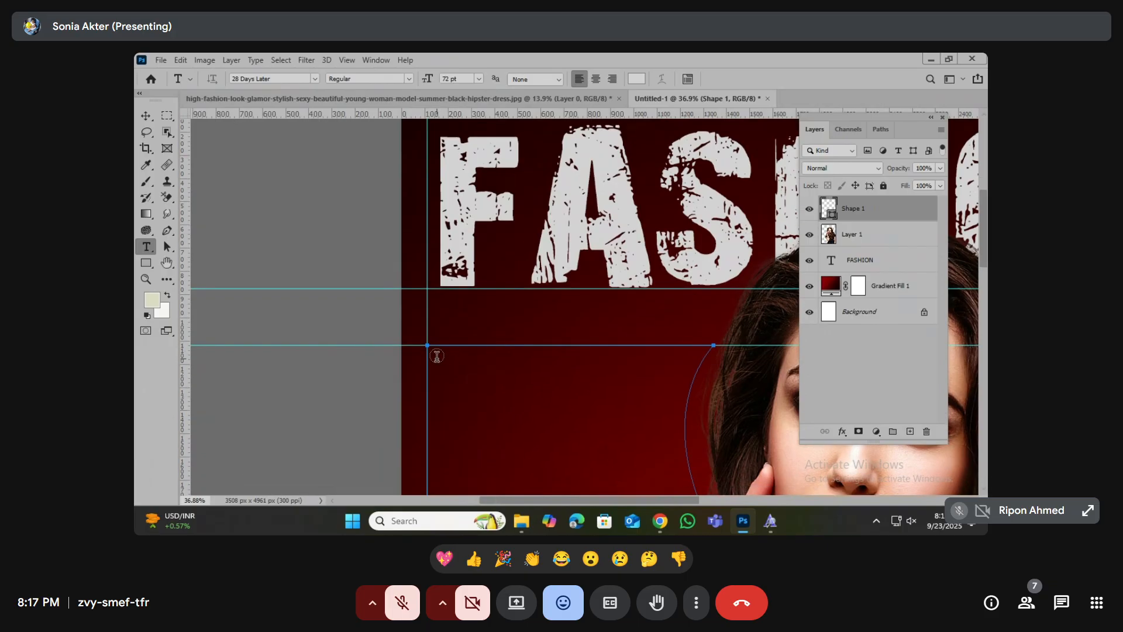
left_click(436, 356)
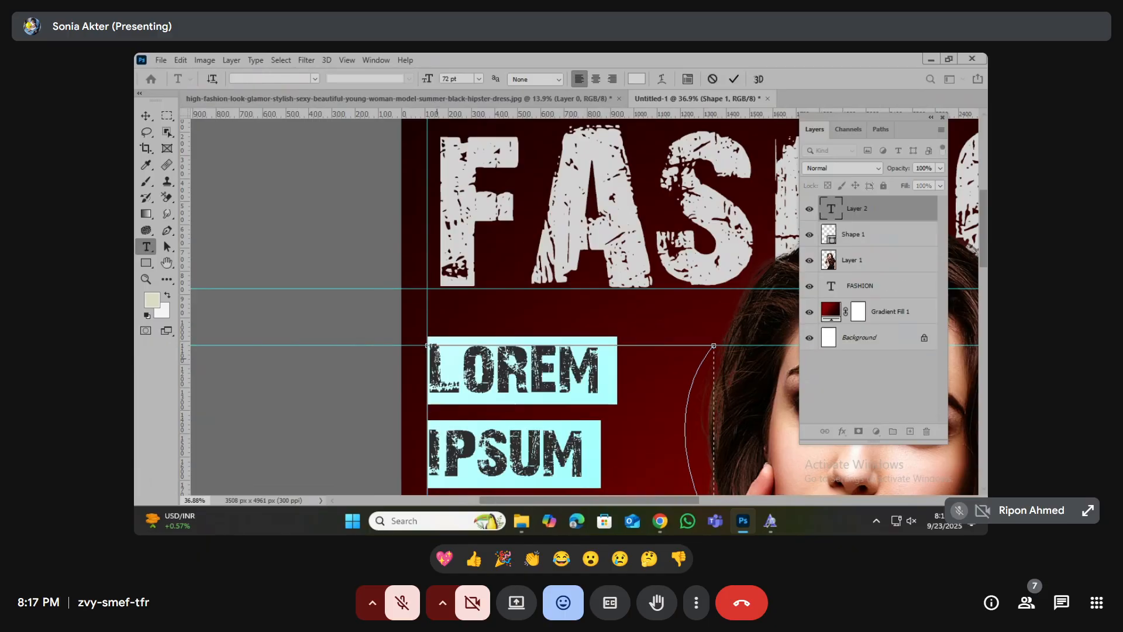
key("ctrl+0")
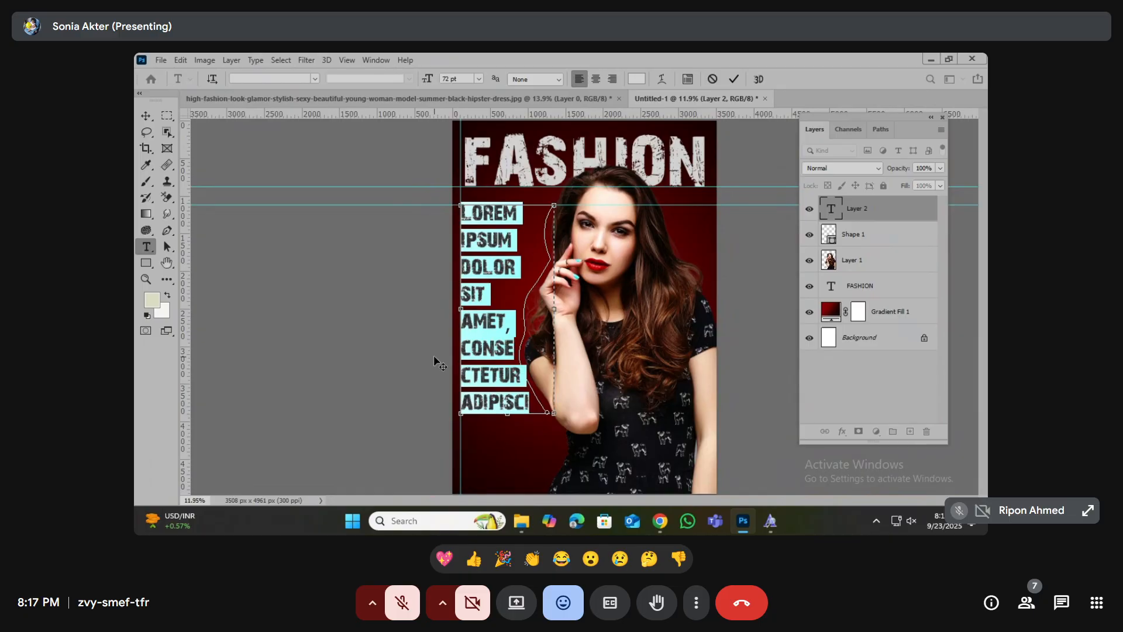
type("DOWNLOAD THE MOST POPULAR FREE  FASHION")
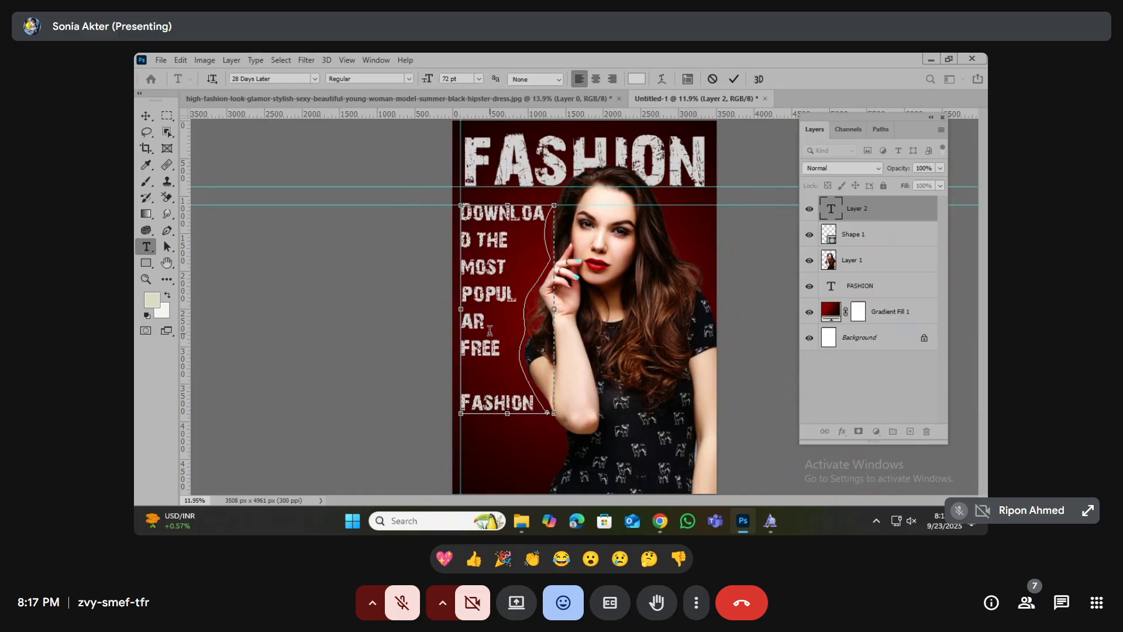
- Reduce all of the body text to 25 pt and set its font to Coca Cola ii Regular
key("ctrl+a")
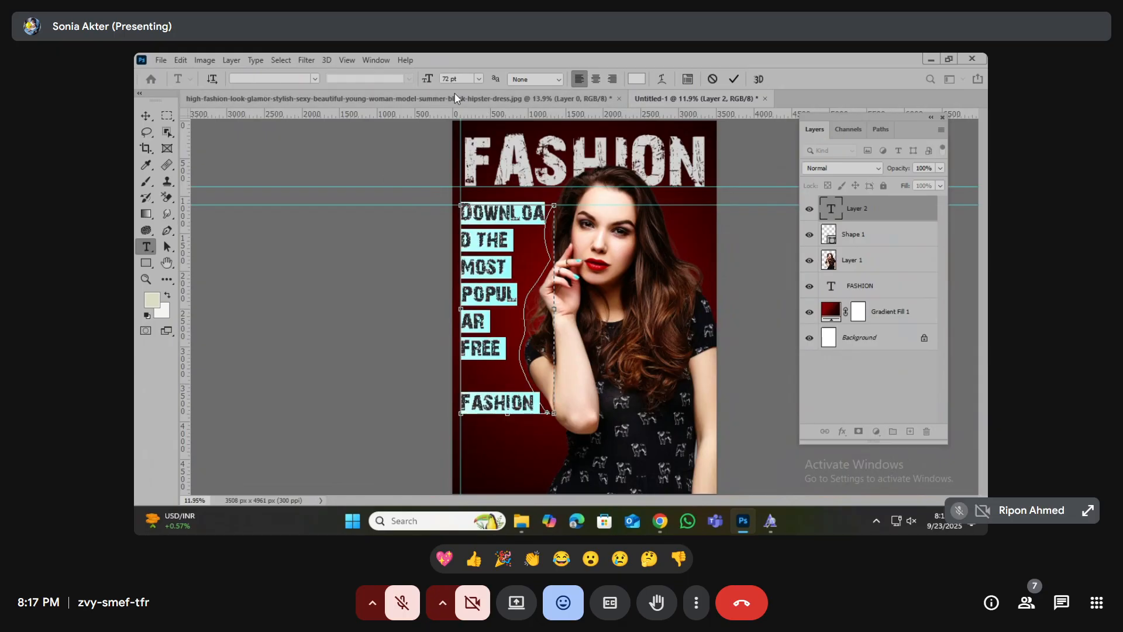
left_click(466, 78)
scroll(466, 79, "down", 13)
scroll(466, 78, "down", 20)
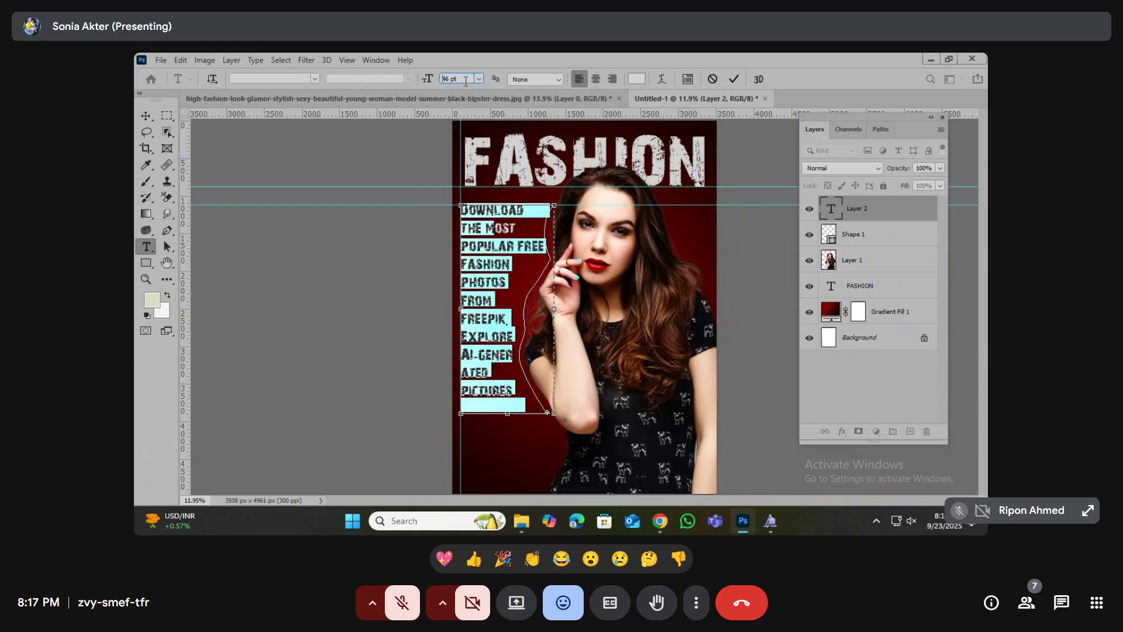
left_click(271, 78)
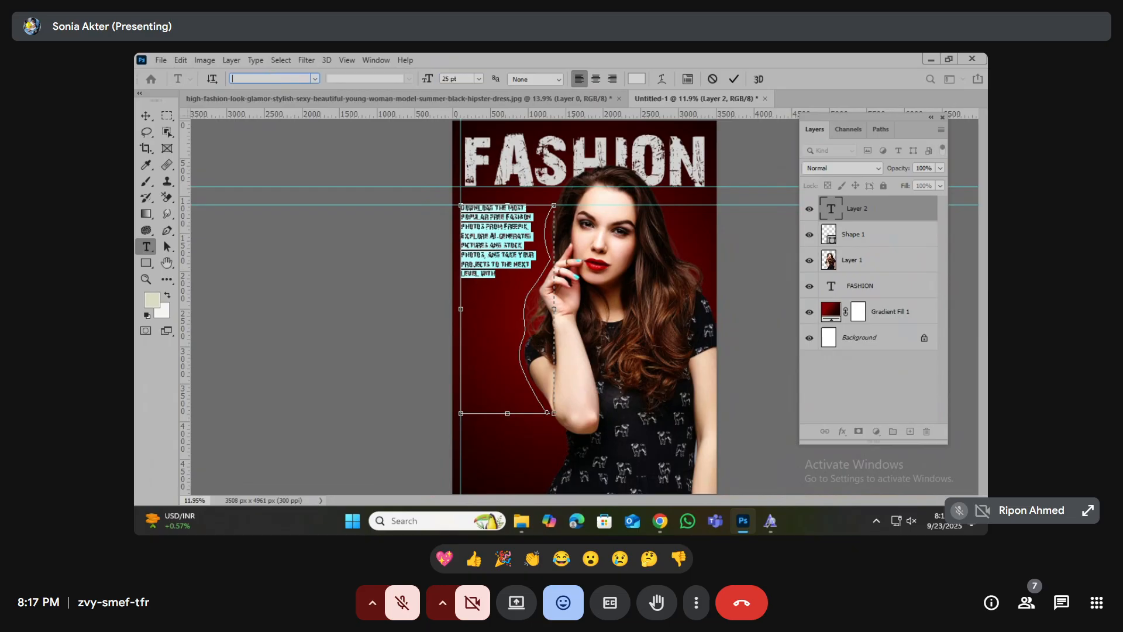
type("coca")
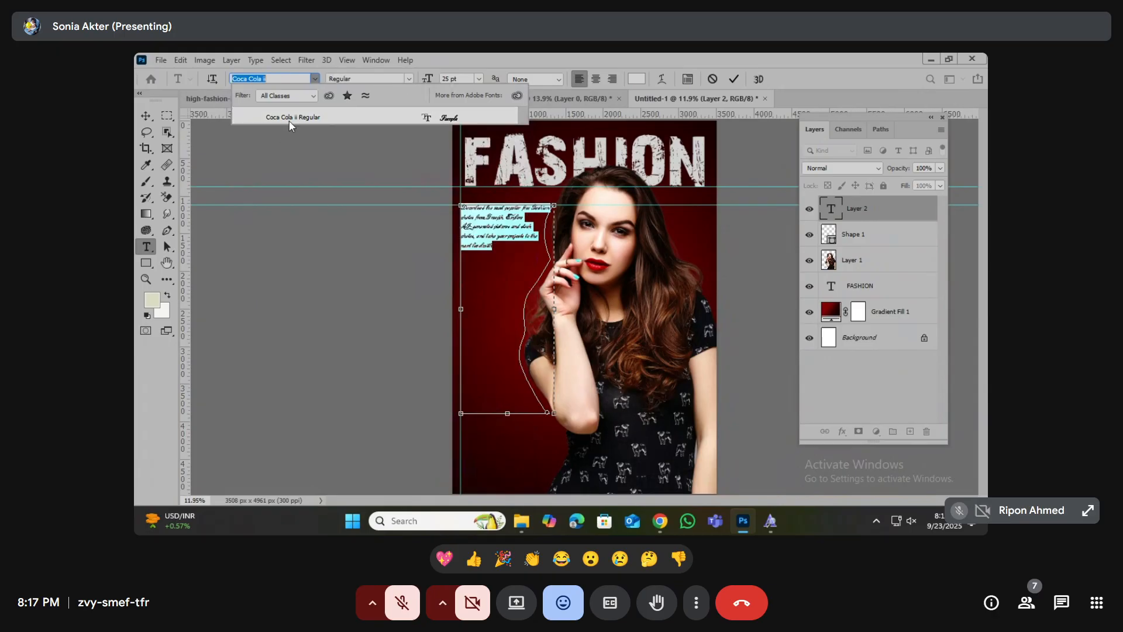
left_click(289, 116)
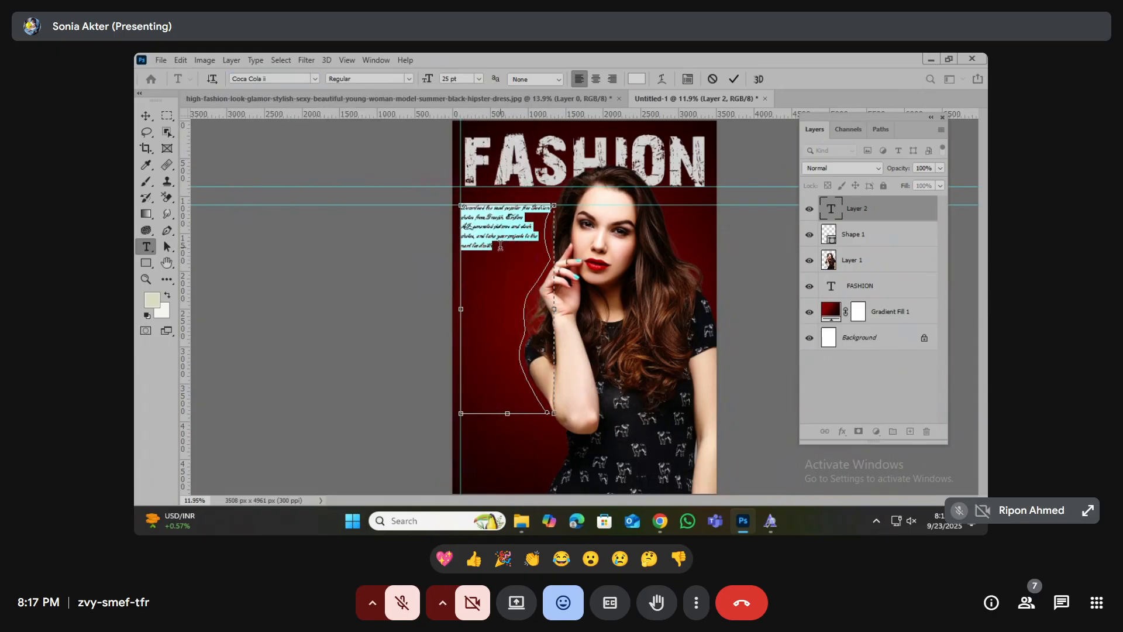
- Enlarge the script body text to 31 pt
left_click(456, 80)
key("Up")
key("Up")
key("Up")
key("Up")
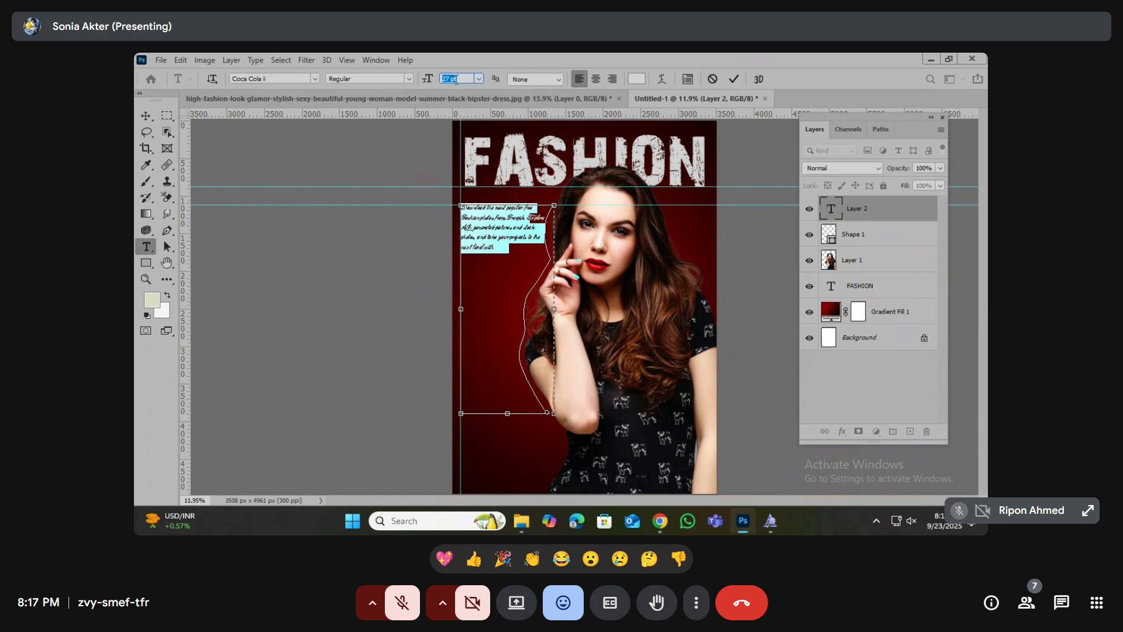
key("Up")
key("Up")
key("Up")
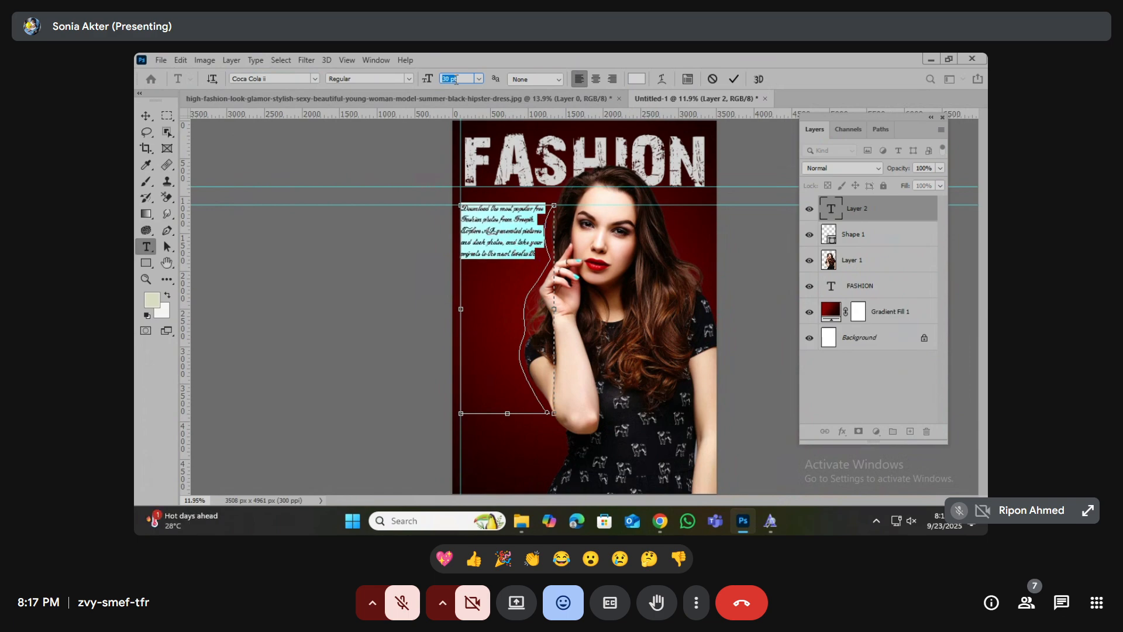
key("Down")
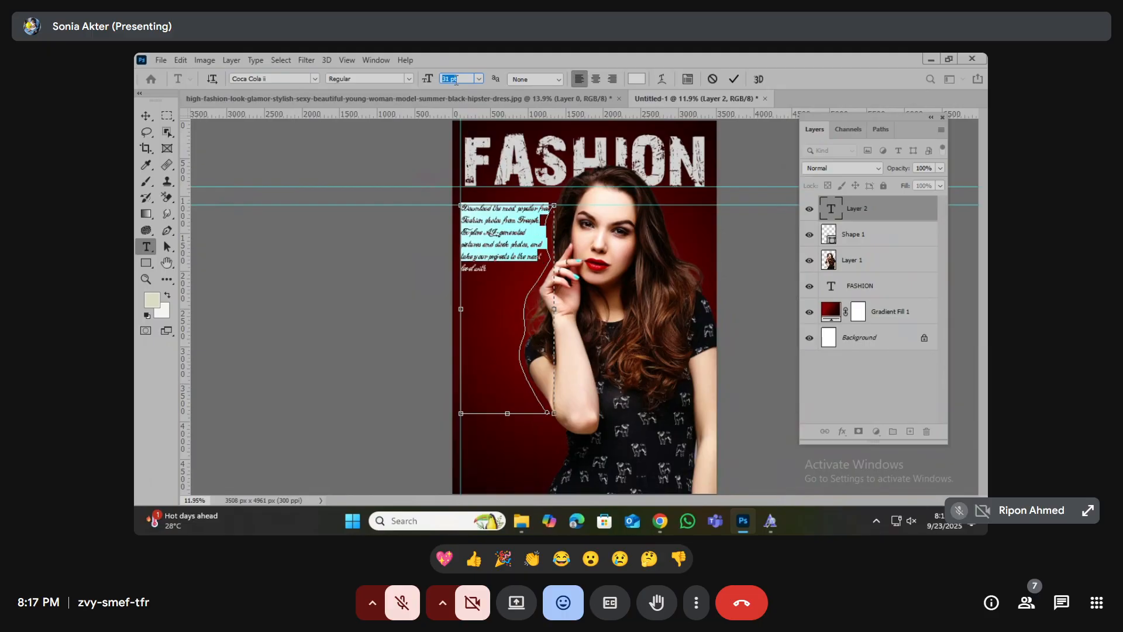
- Add two more copies of the description at the end of the body text to fill the outline
left_click(547, 263)
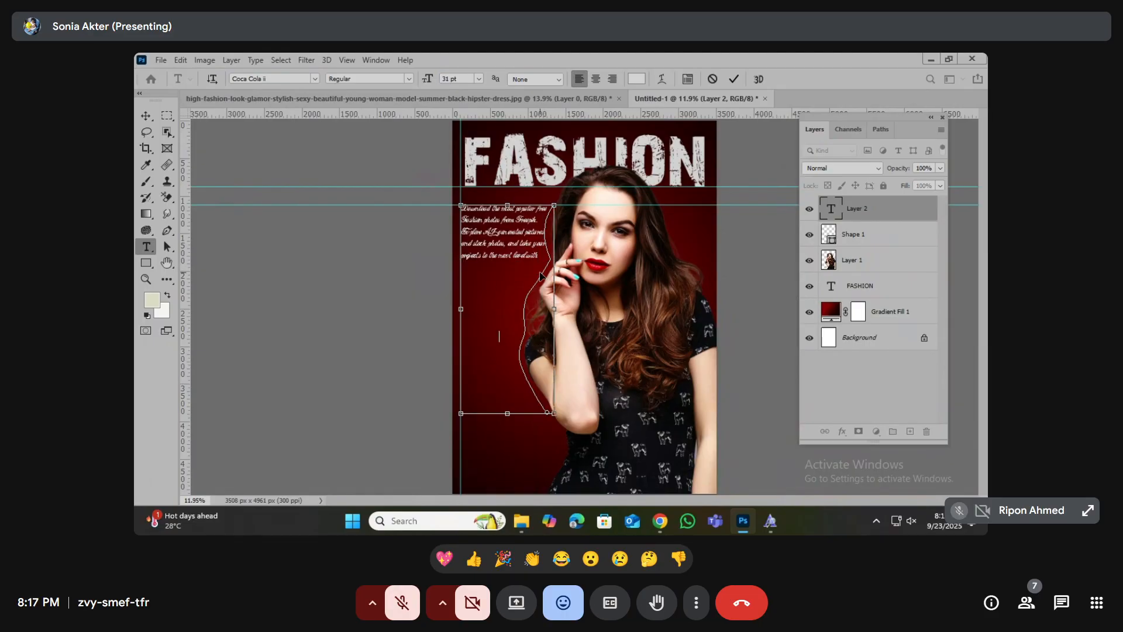
key("ctrl+v")
key("ctrl+v")
scroll(507, 258, "up", 3)
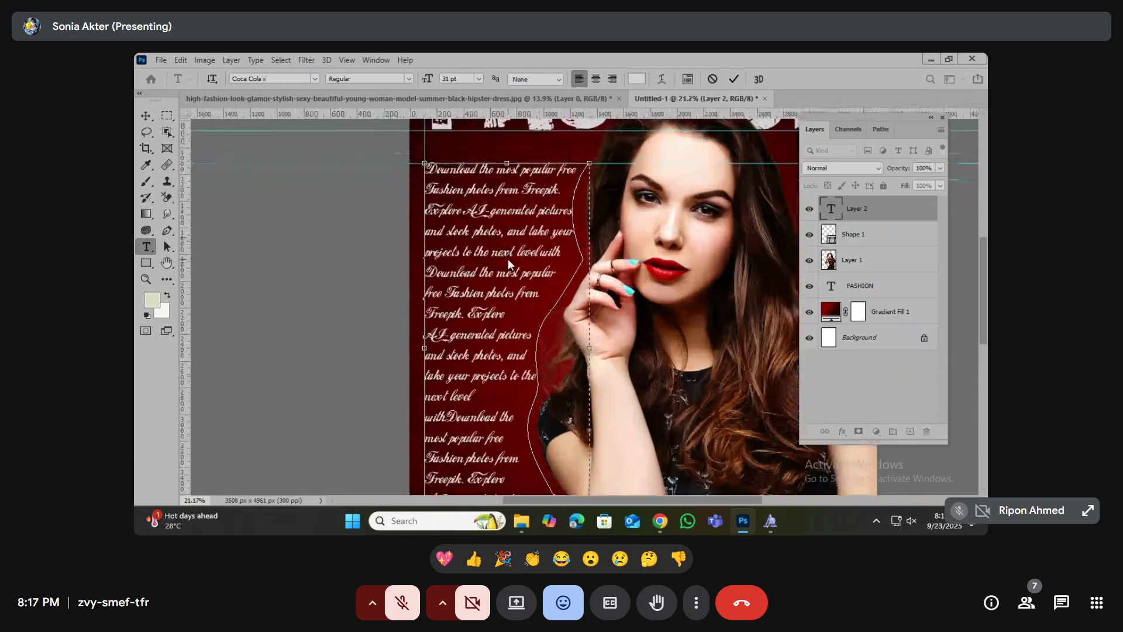
scroll(506, 258, "down", 3)
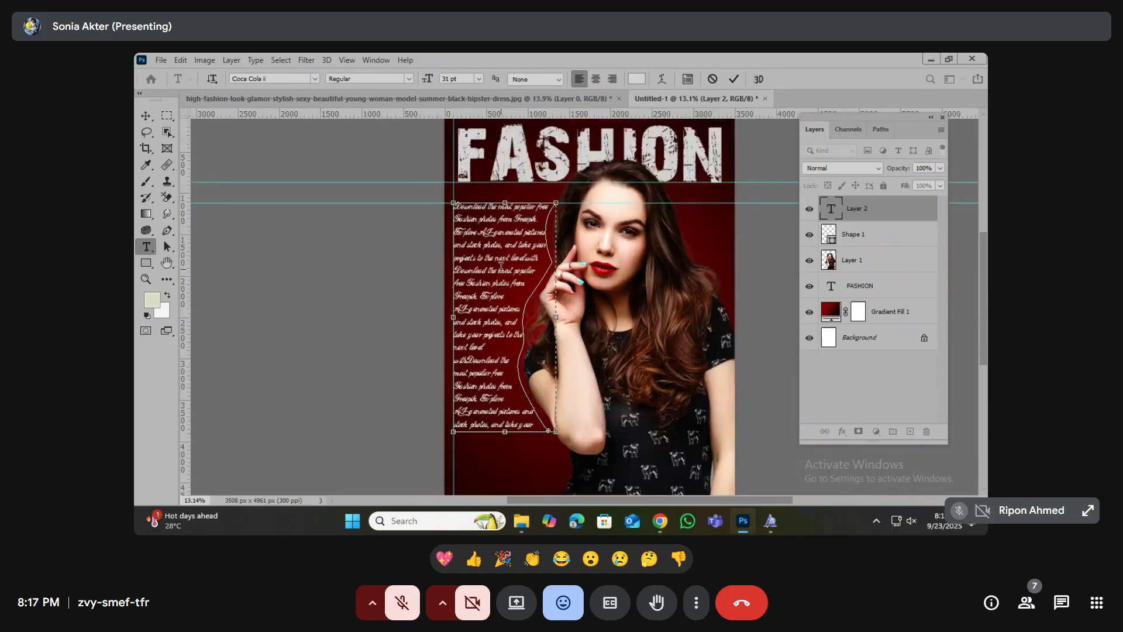
- Set the font of all the body text to Myriad Pro Bold
key("ctrl+a")
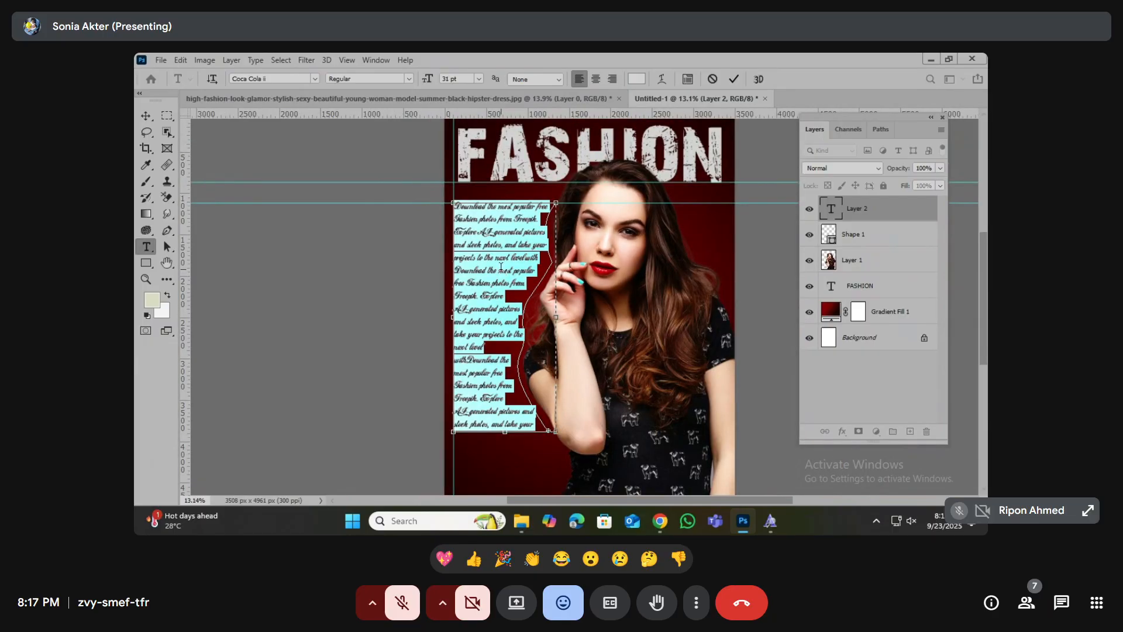
left_click(283, 79)
type("myri")
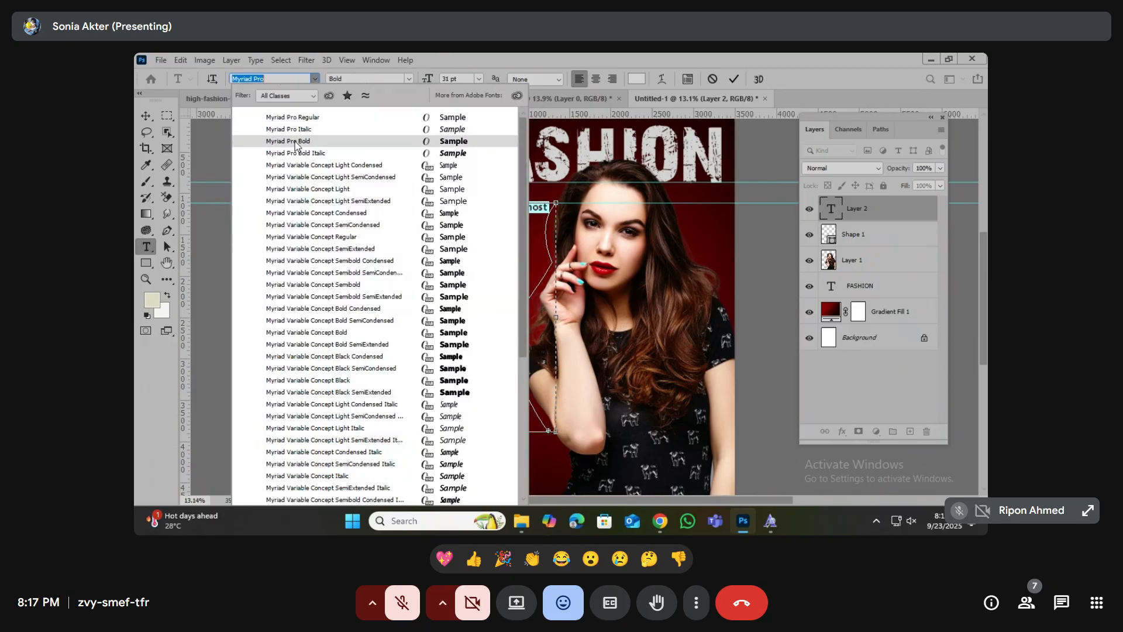
left_click(296, 142)
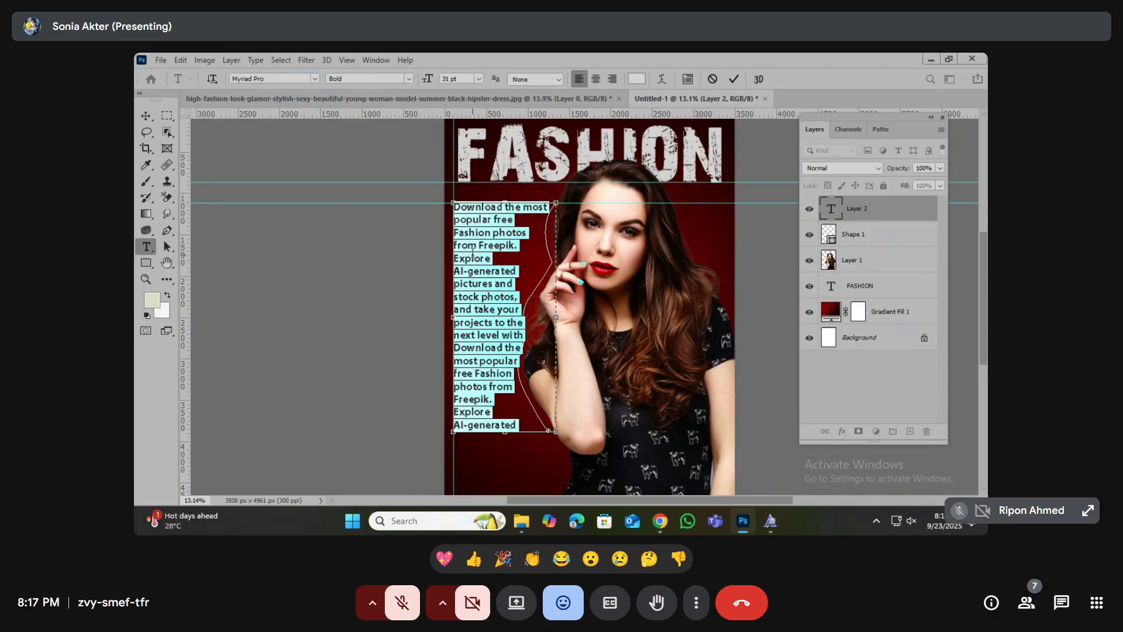
scroll(518, 228, "up", 1)
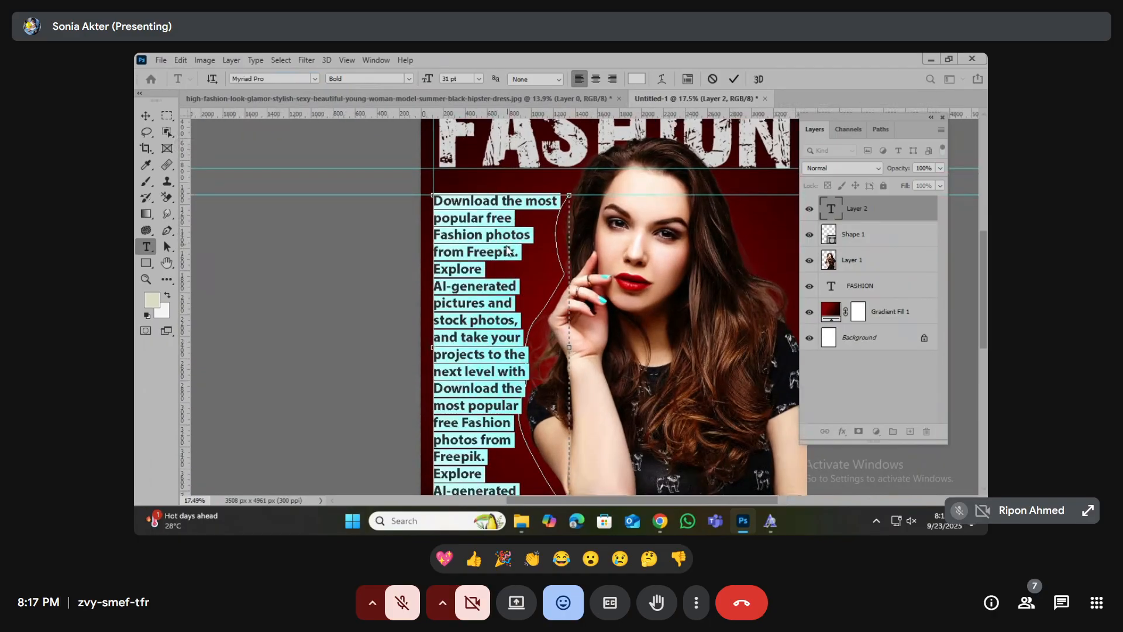
left_click(507, 256)
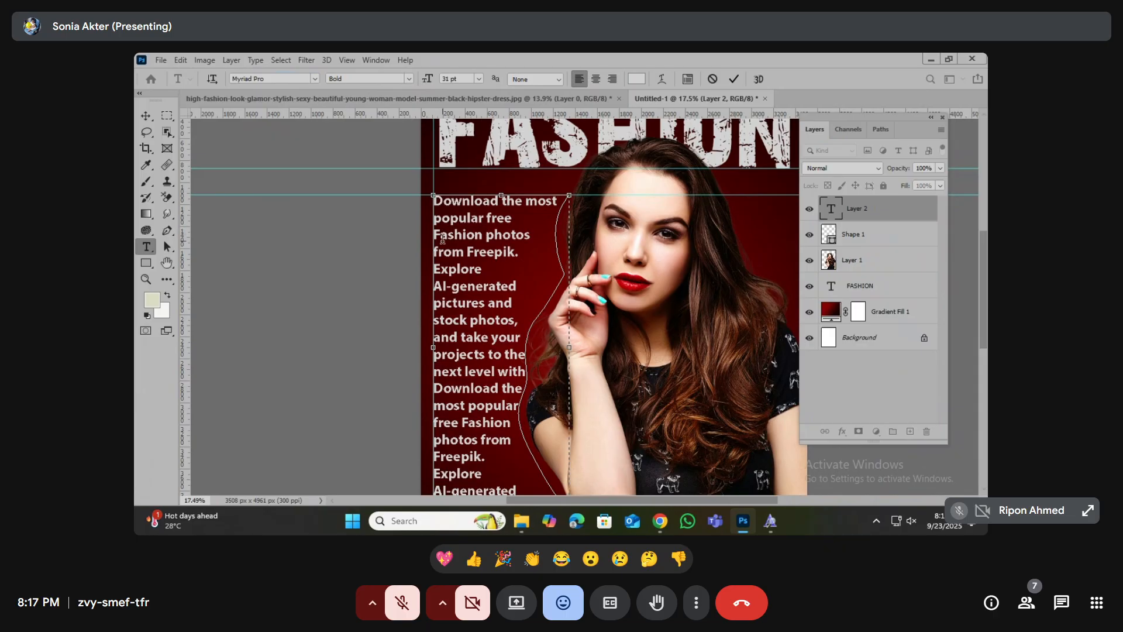
key("BackSpace")
key("BackSpace")
- Reduce the size of all the body text to 22 pt
key("ctrl+a")
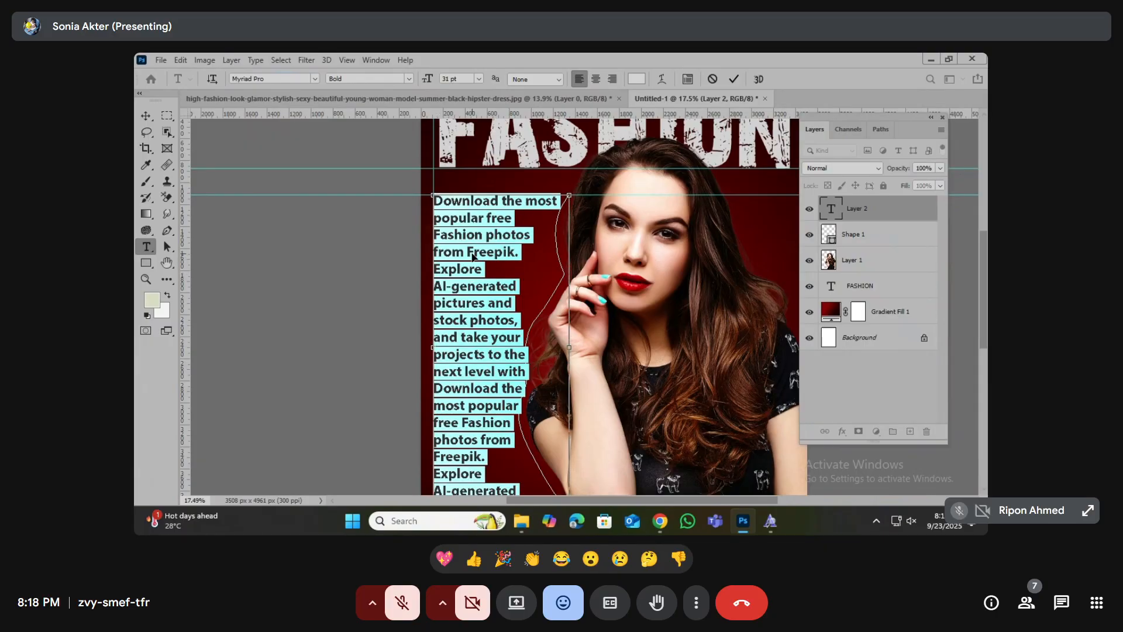
left_click(464, 79)
key("Down")
key("Down")
key("Down")
key("Down")
key("Down")
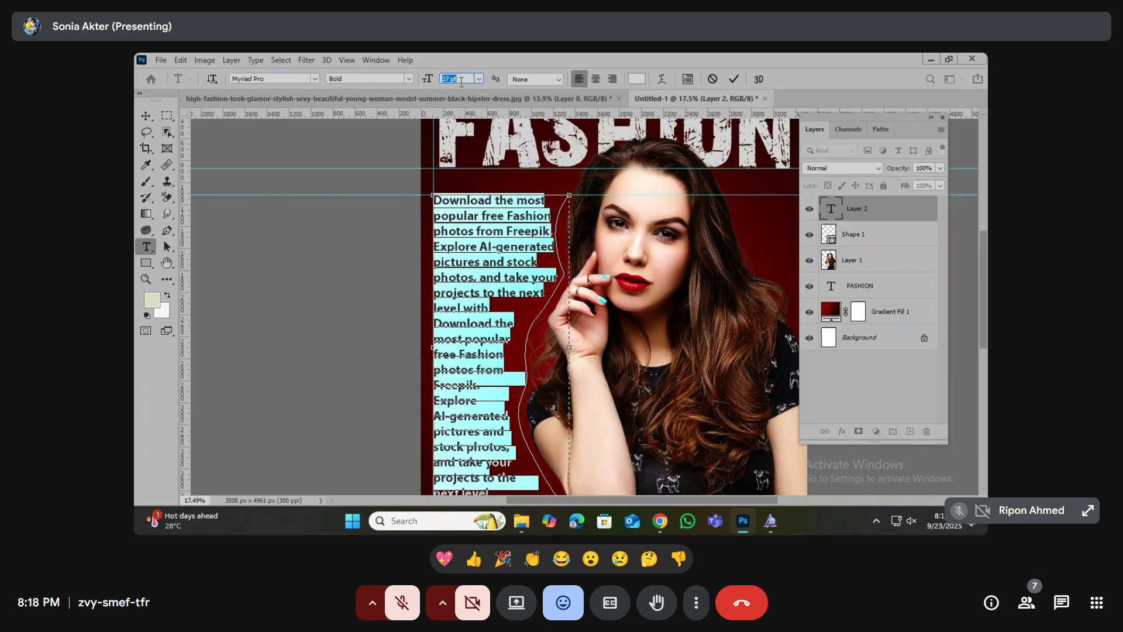
key("Down")
key("Down")
key("Down")
key("Down")
key("Down")
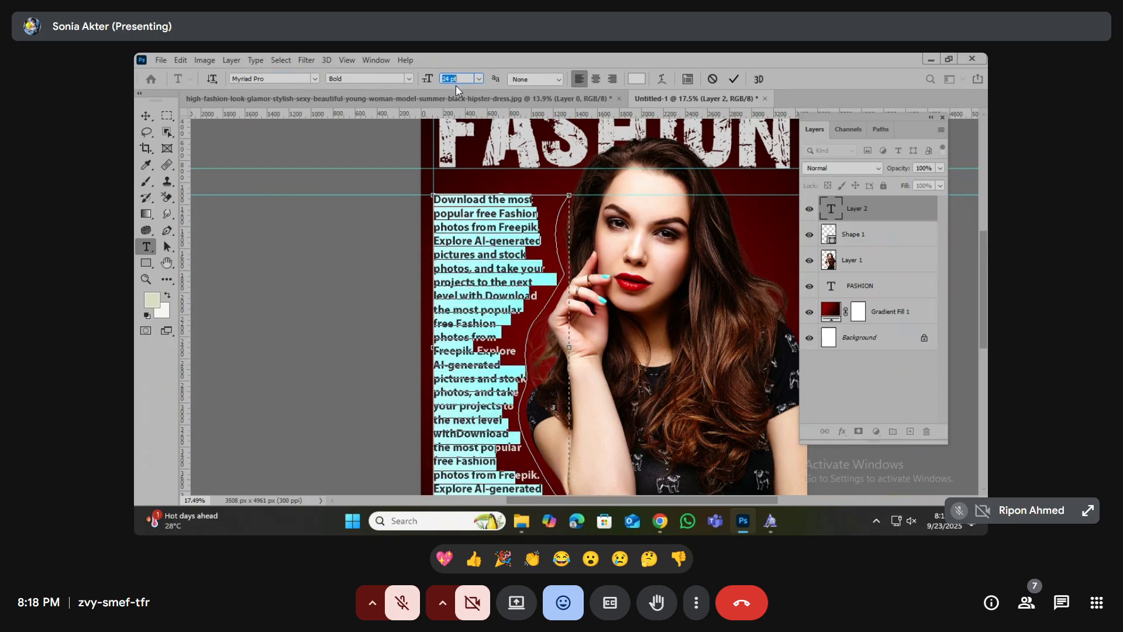
key("Up")
key("Up")
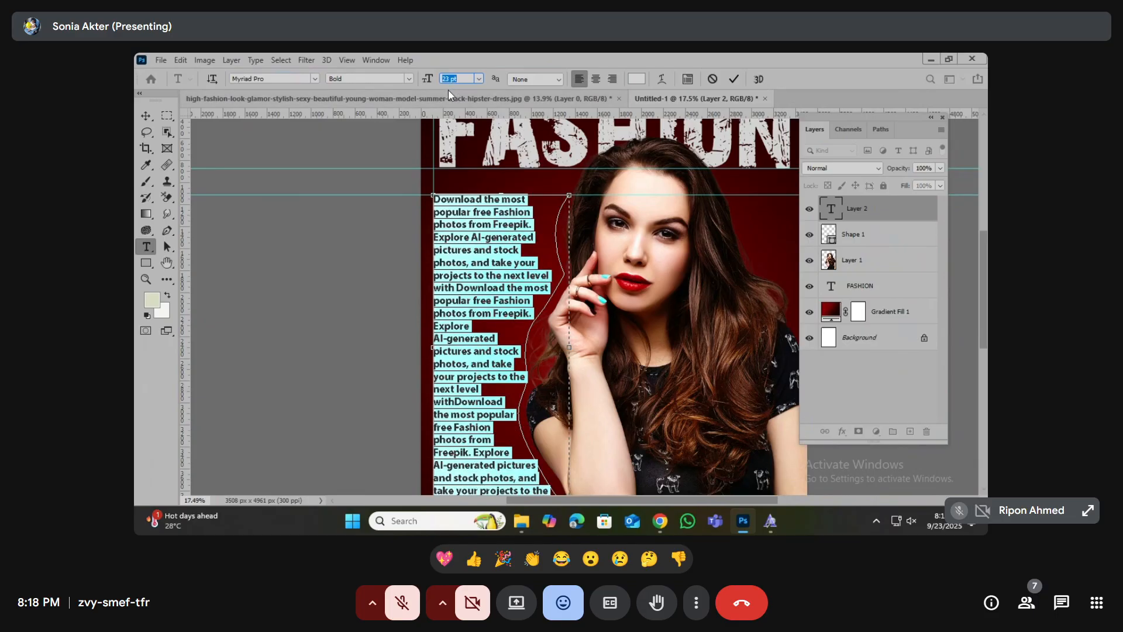
key("Down")
- Try to close the gap between "Explore" and "AI-generated" near the start of the body text
left_click(482, 243)
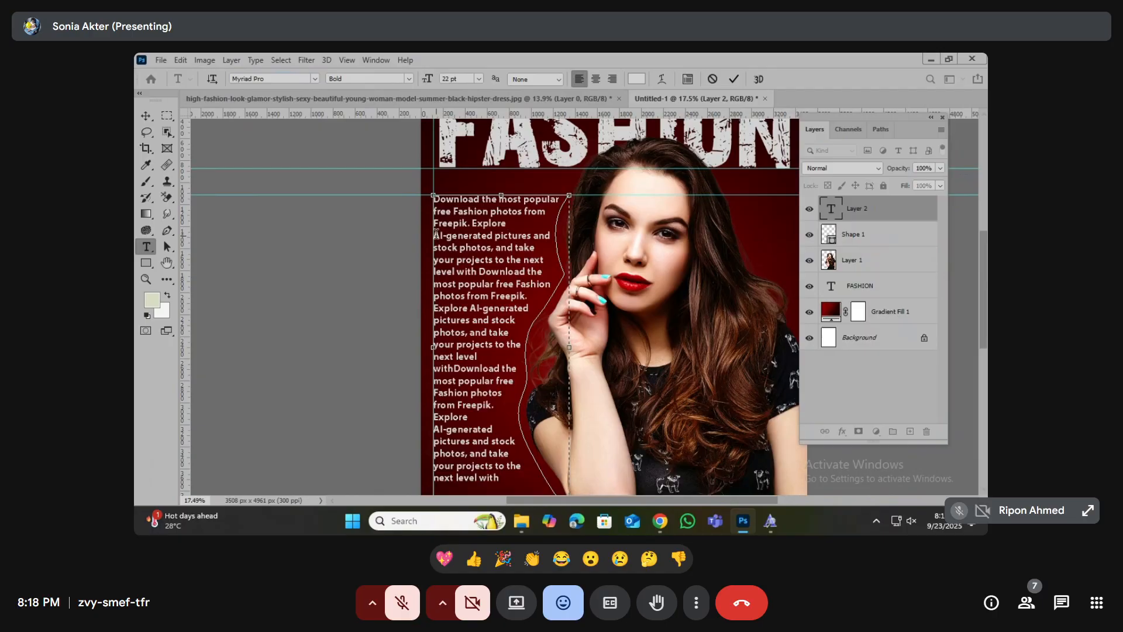
key("BackSpace")
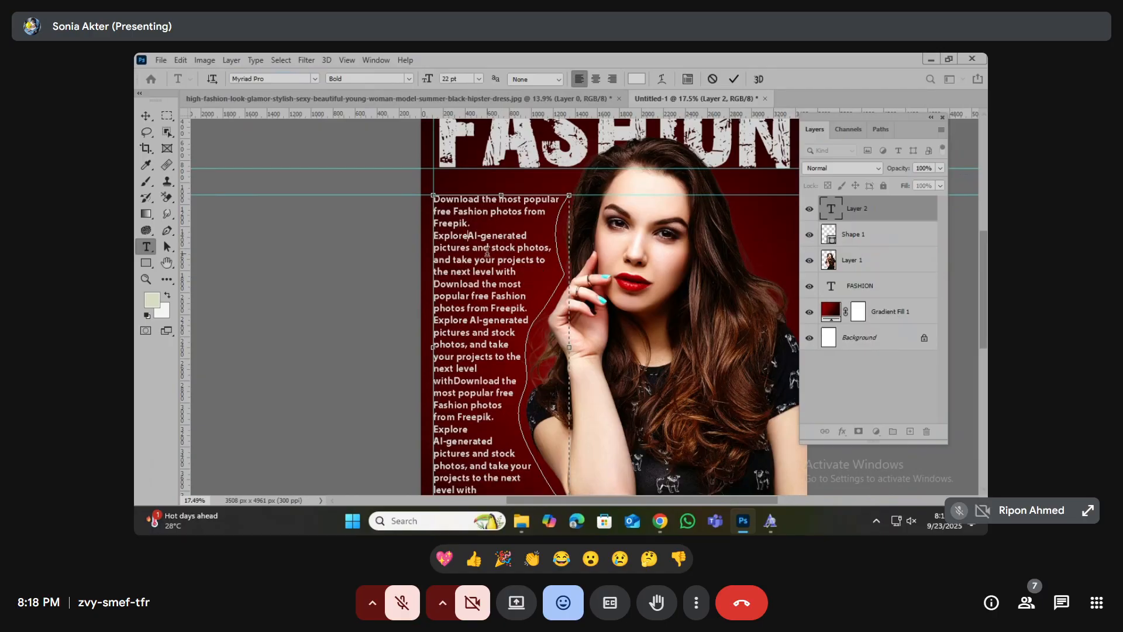
scroll(515, 352, "down", 3)
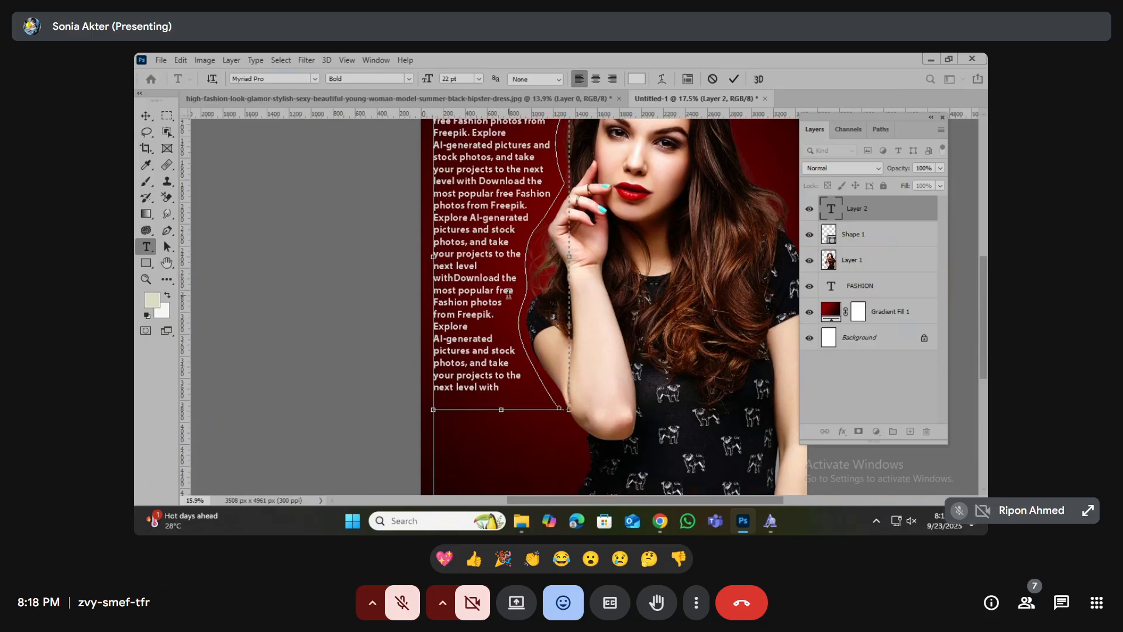
scroll(518, 360, "down", 2)
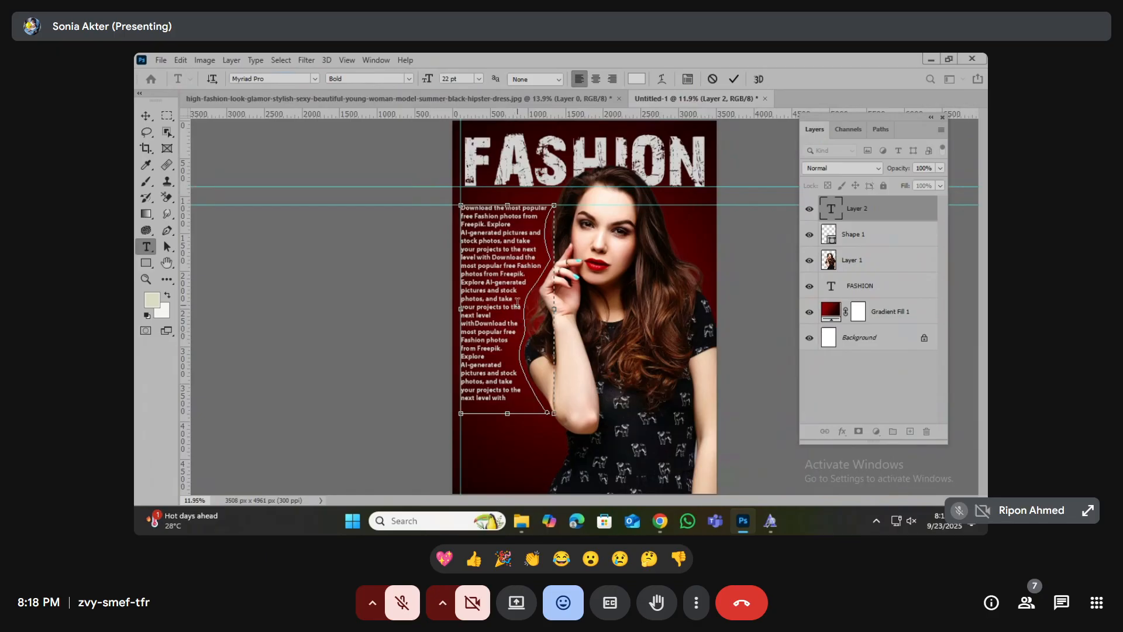
- Colour the middle body-text passage "pictures and stock photos, and take your projects to the next level" bright yellow
left_click_drag(498, 315, 448, 290)
left_click(637, 78)
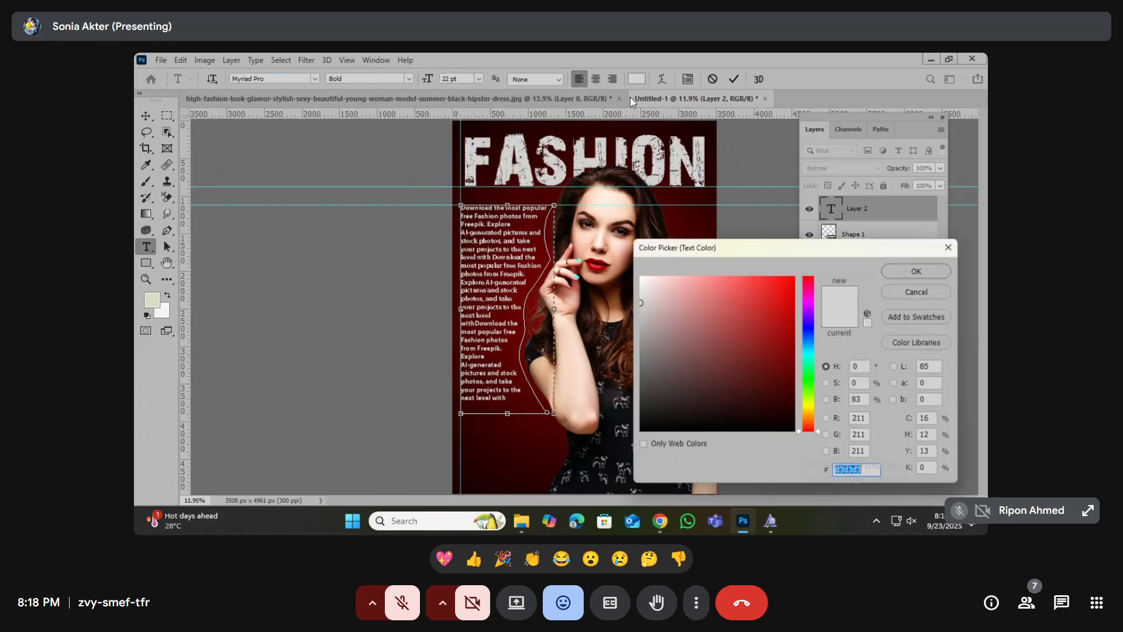
left_click_drag(811, 424, 811, 406)
left_click(795, 274)
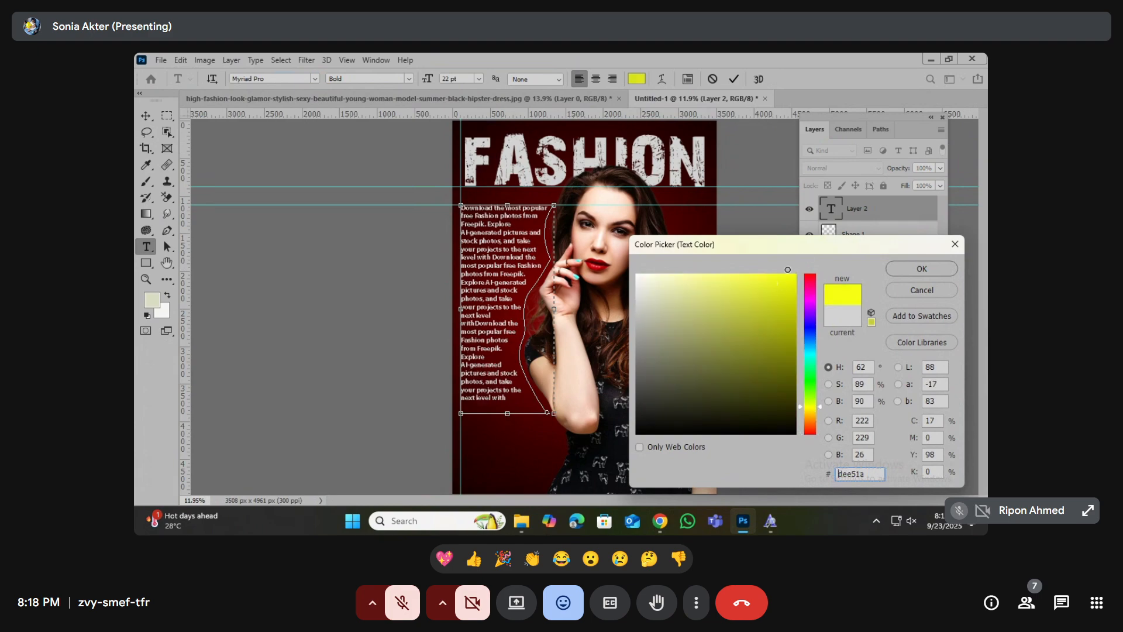
left_click(905, 269)
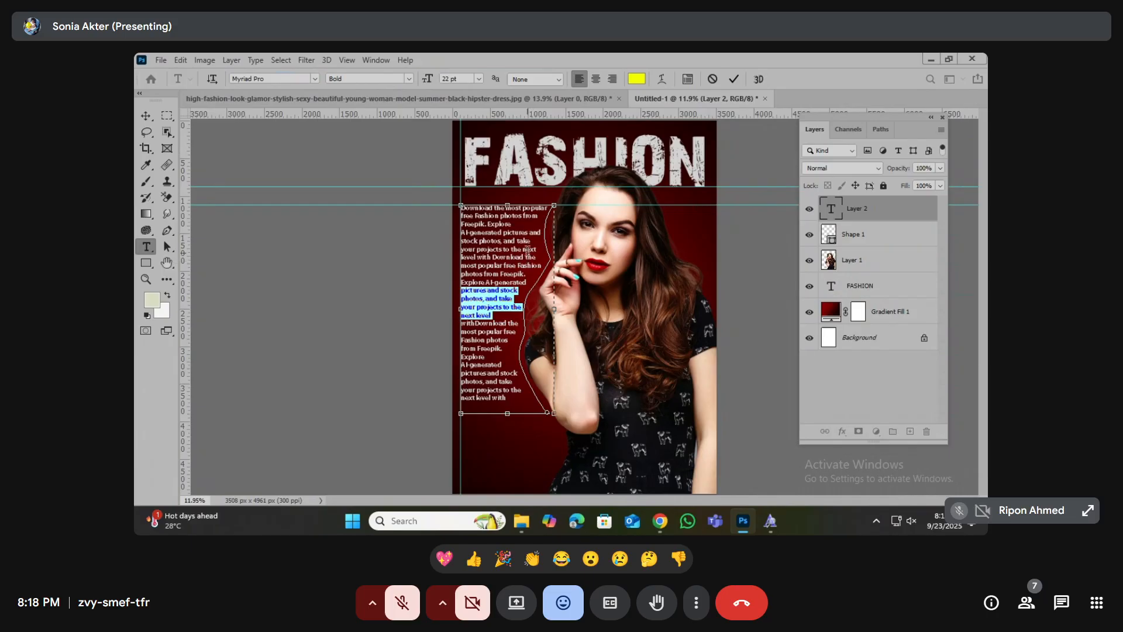
- Enlarge the opening words "Download the most popular free Fashion photos from Freepik. Explore" to 28 pt and colour them bright blue
left_click_drag(513, 223, 434, 207)
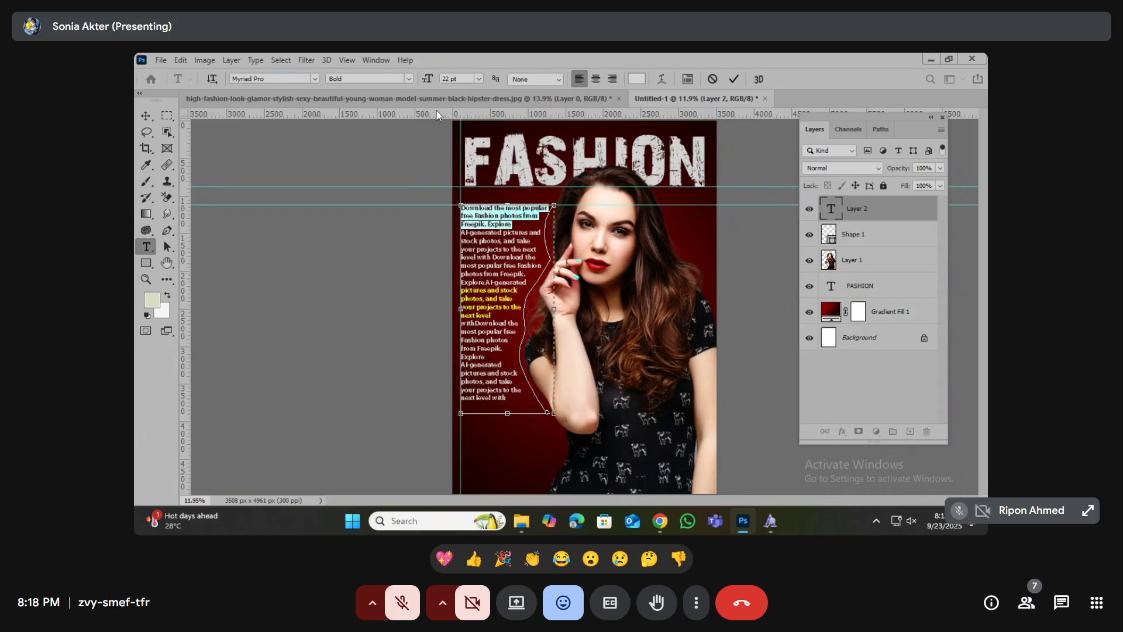
scroll(466, 77, "up", 7)
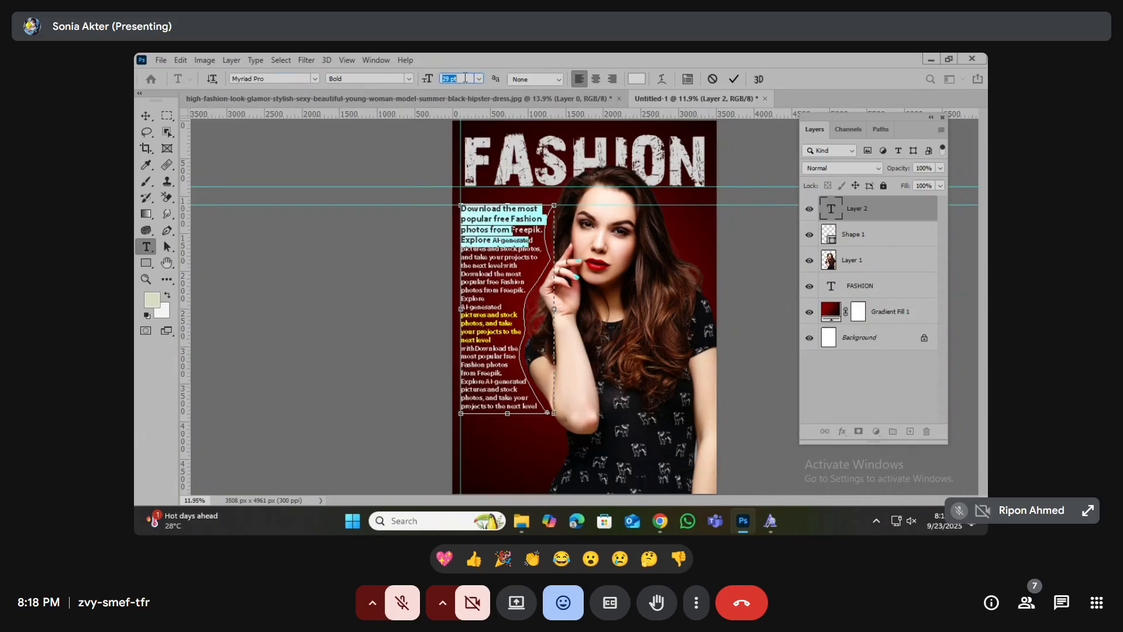
scroll(465, 77, "down", 1)
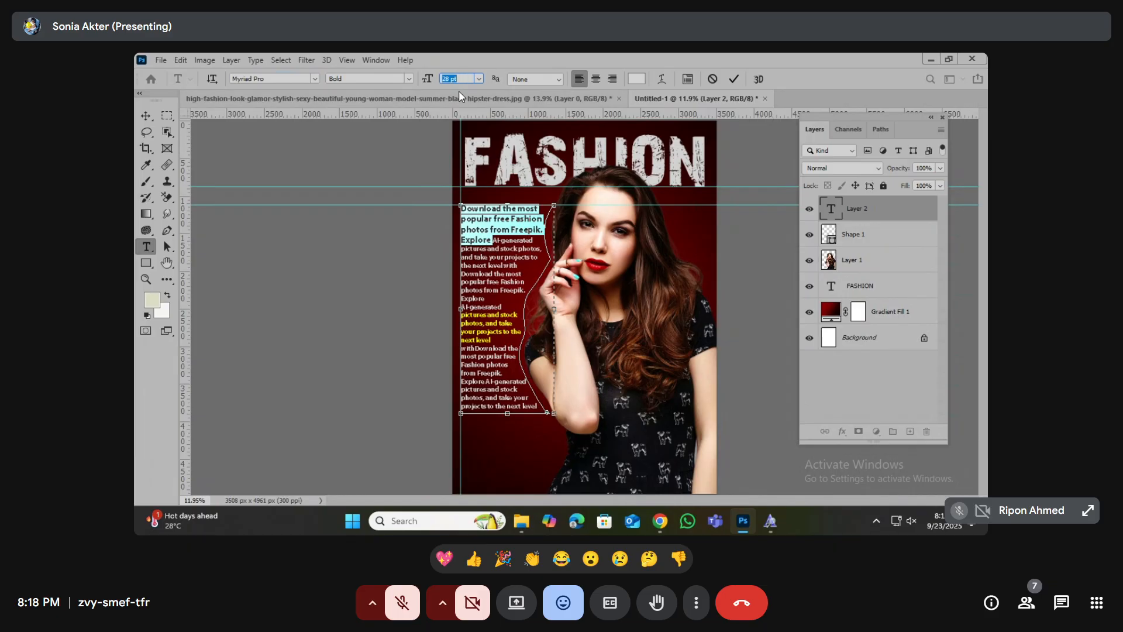
left_click(637, 78)
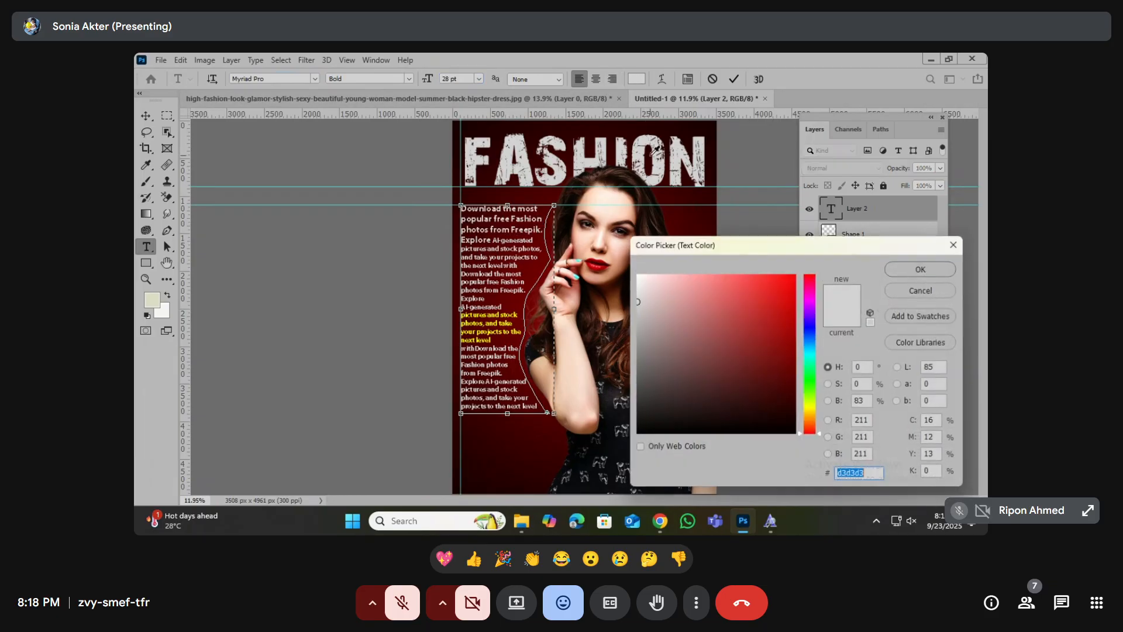
left_click_drag(813, 415, 806, 347)
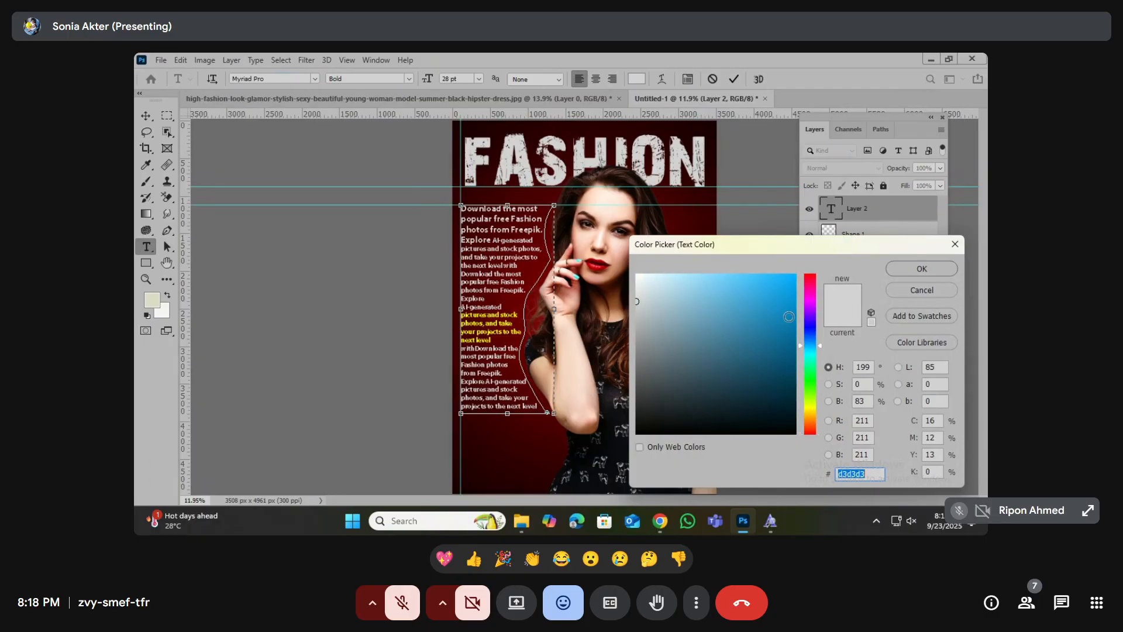
left_click(909, 268)
- Finish editing the body text and remove both horizontal guides from the canvas
left_click(146, 115)
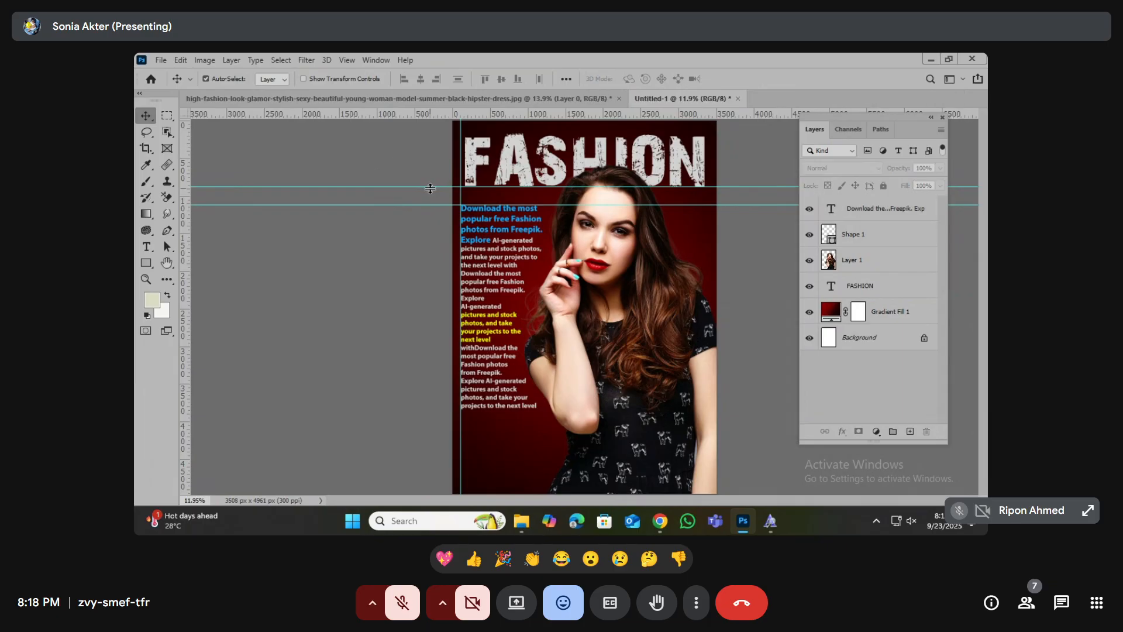
left_click_drag(429, 187, 416, 111)
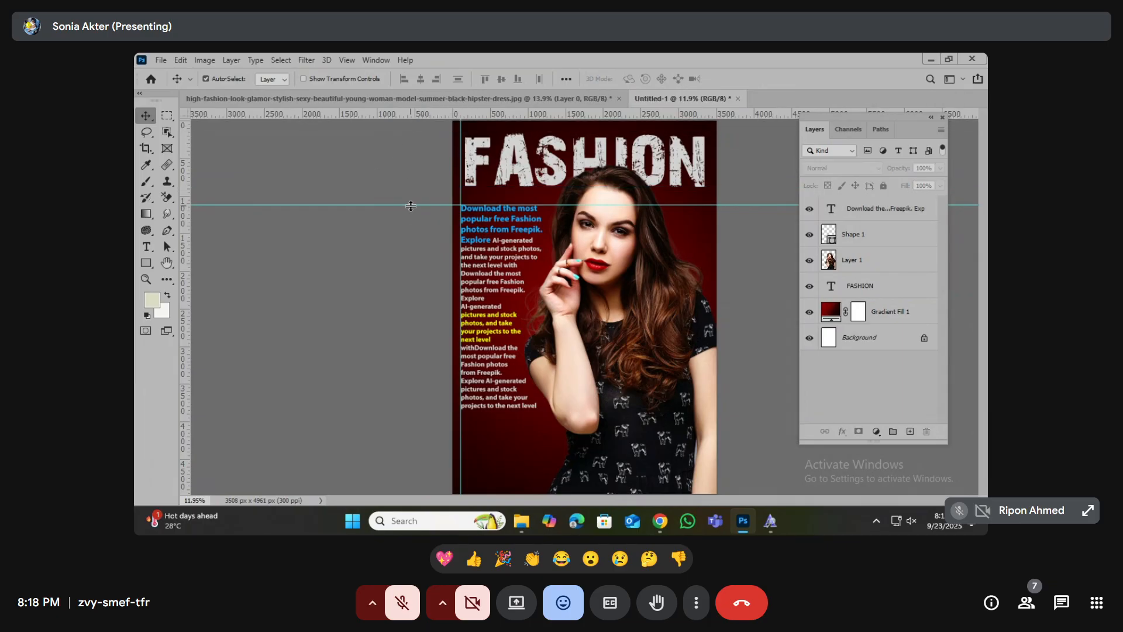
left_click_drag(407, 206, 415, 111)
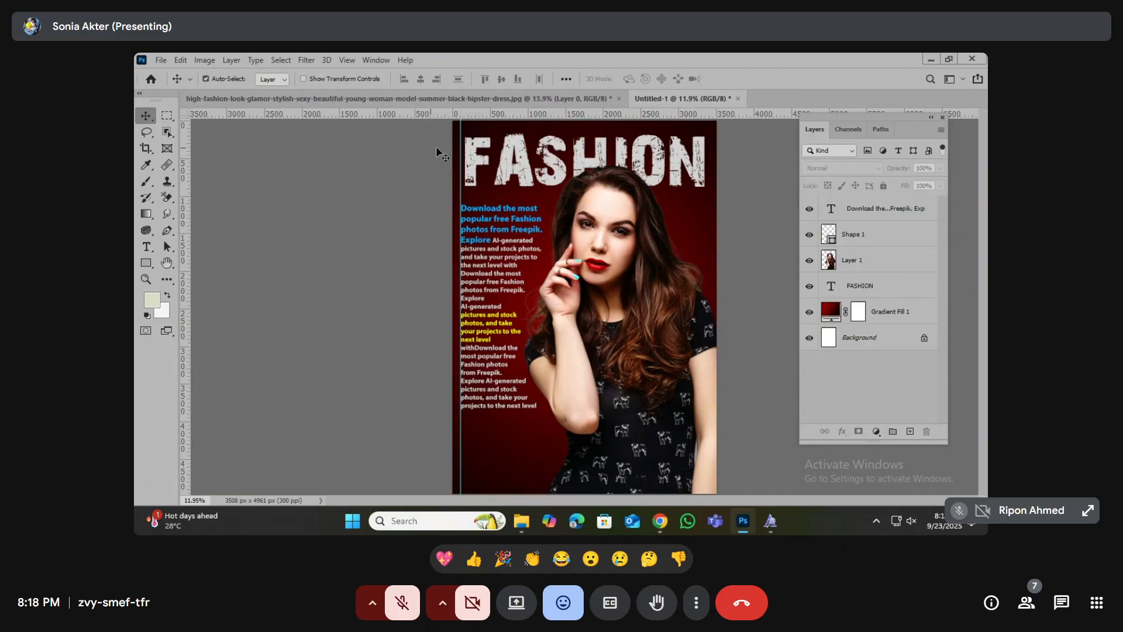
- Draw a thin horizontal rectangle about 1645 × 17 px just below the FASHION title, starting at the page's left edge
scroll(498, 170, "up", 2)
scroll(497, 170, "up", 5)
scroll(365, 213, "down", 8)
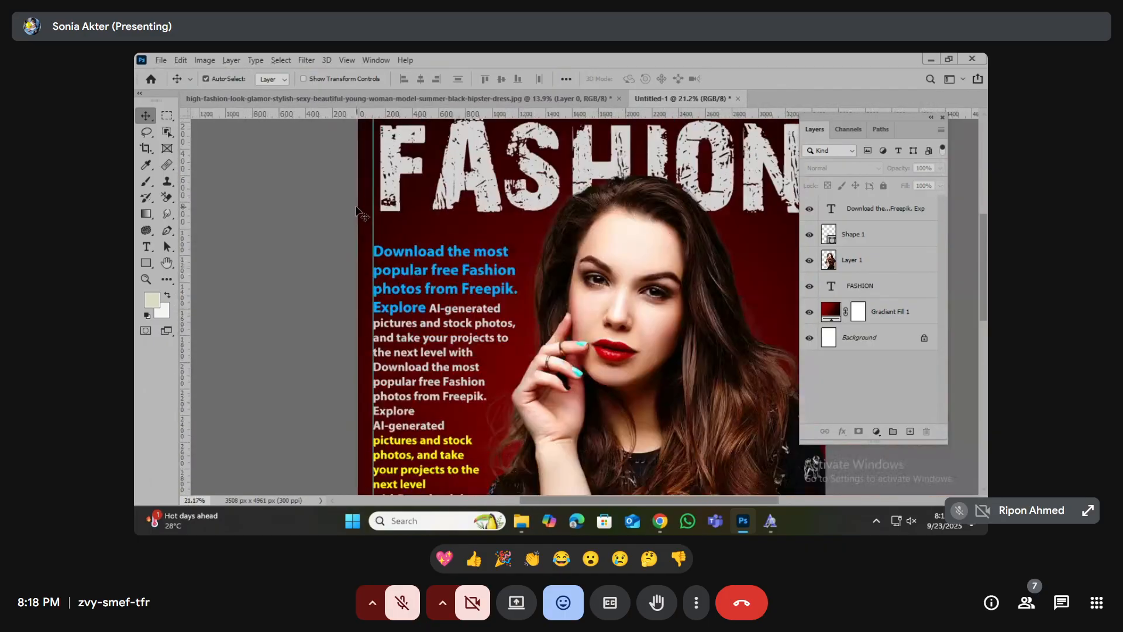
scroll(387, 220, "up", 2)
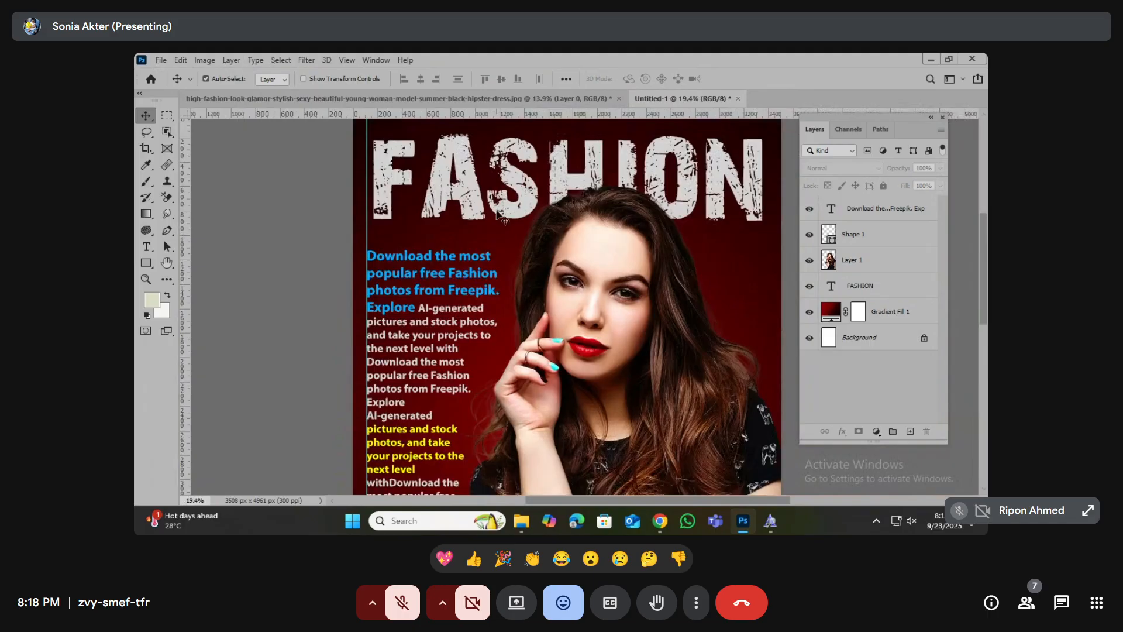
scroll(399, 215, "down", 2)
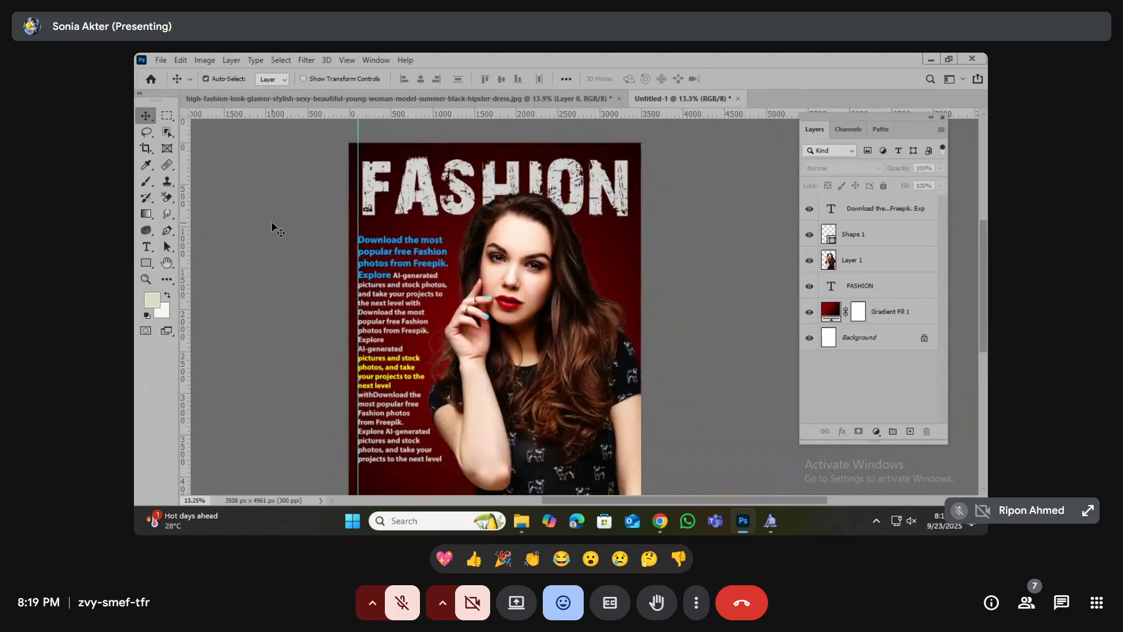
left_click(145, 260)
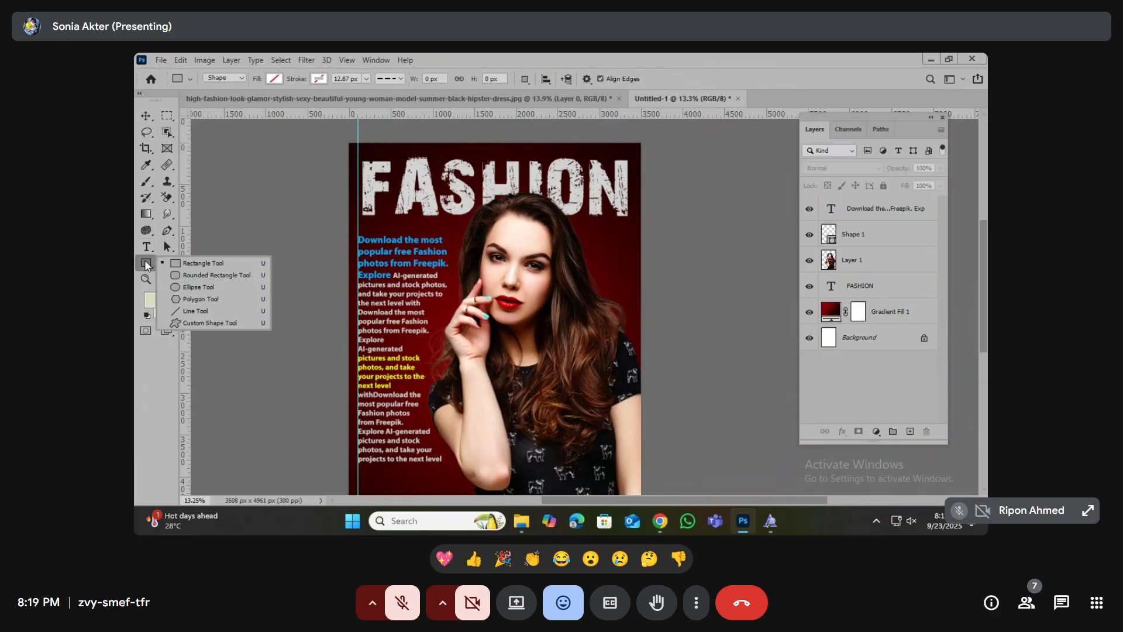
left_click(198, 265)
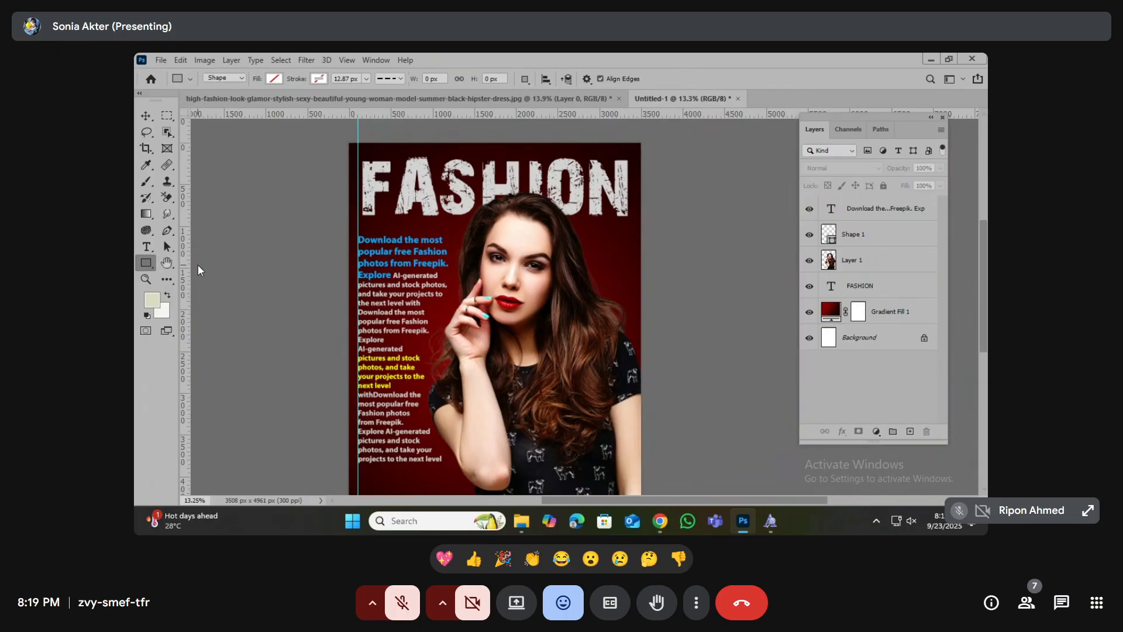
scroll(419, 253, "up", 1)
scroll(389, 246, "up", 5)
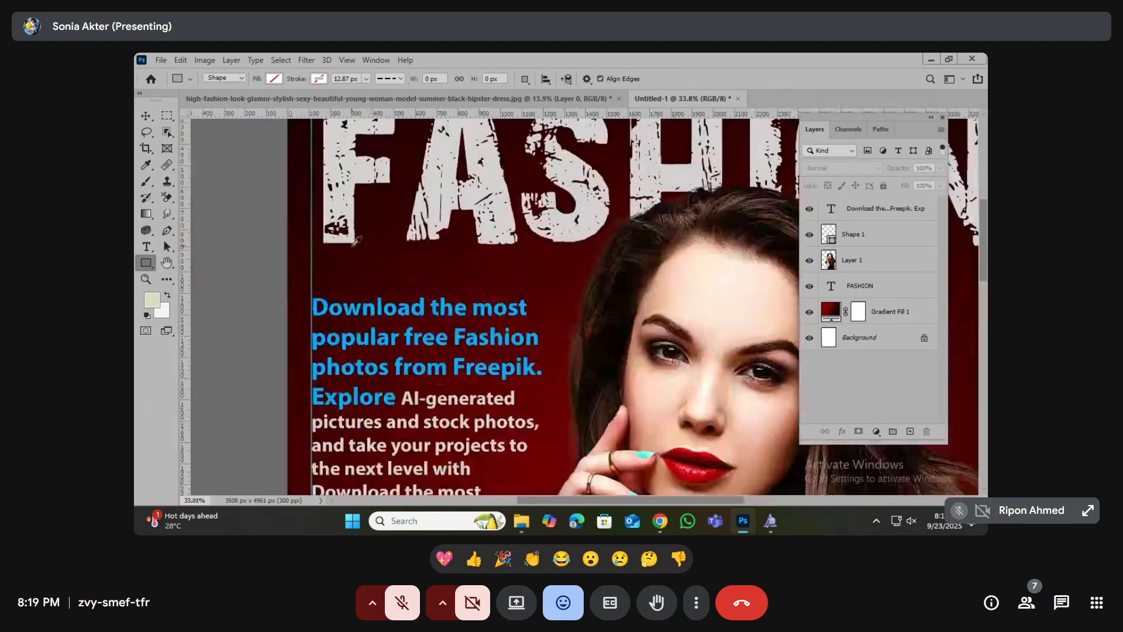
left_click_drag(285, 241, 628, 253)
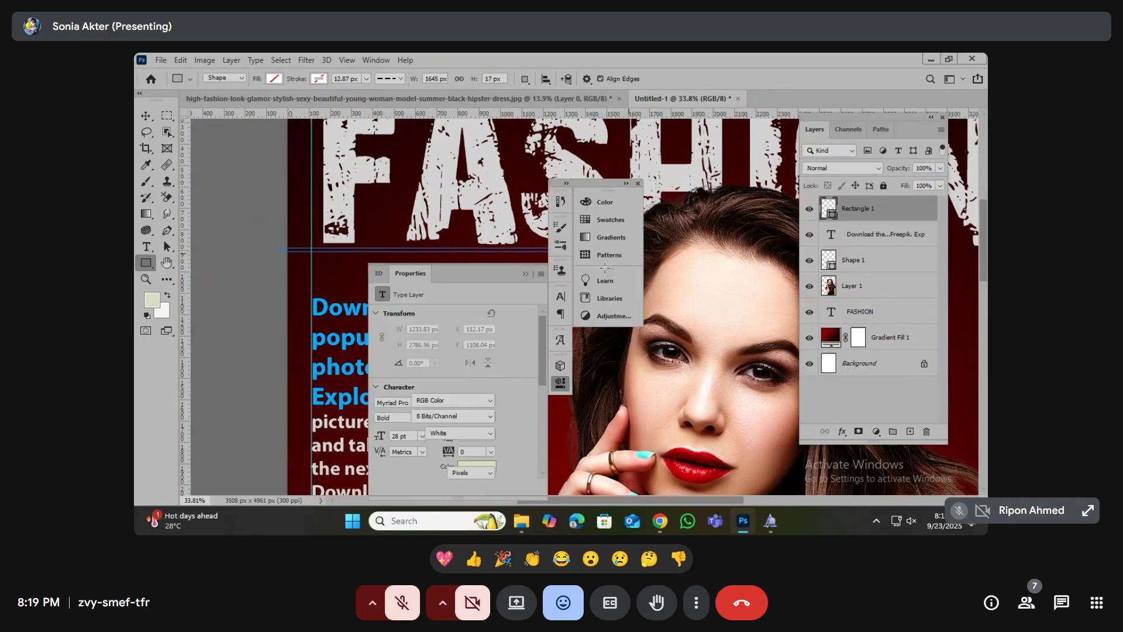
left_click(638, 184)
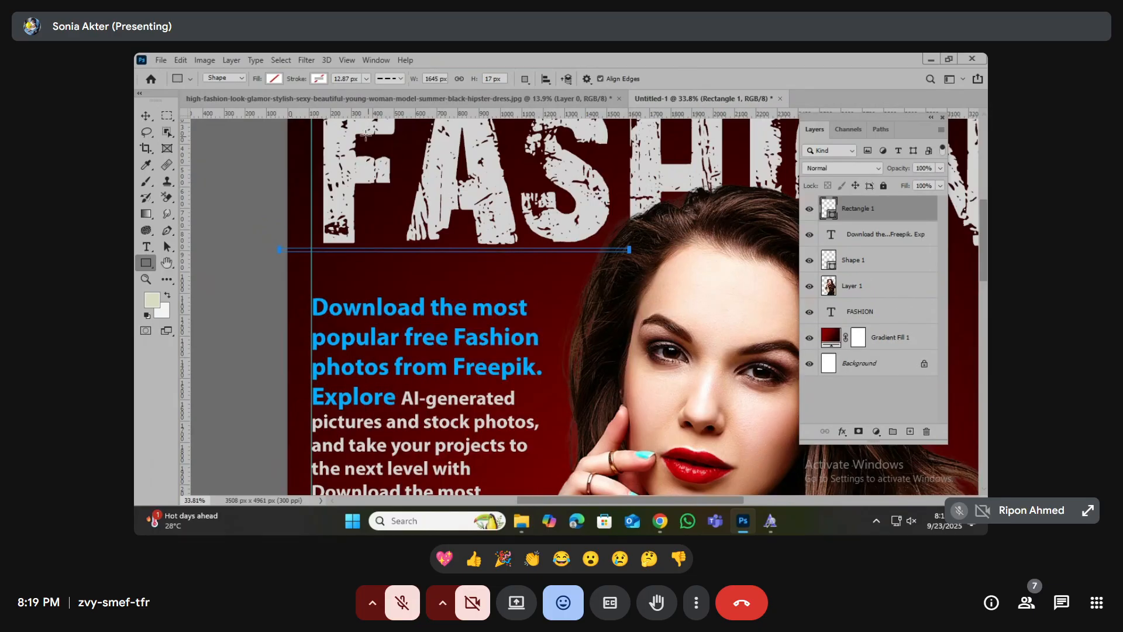
- Fill the thin rectangle under the title with yellow
left_click(274, 79)
left_click(207, 145)
left_click(151, 120)
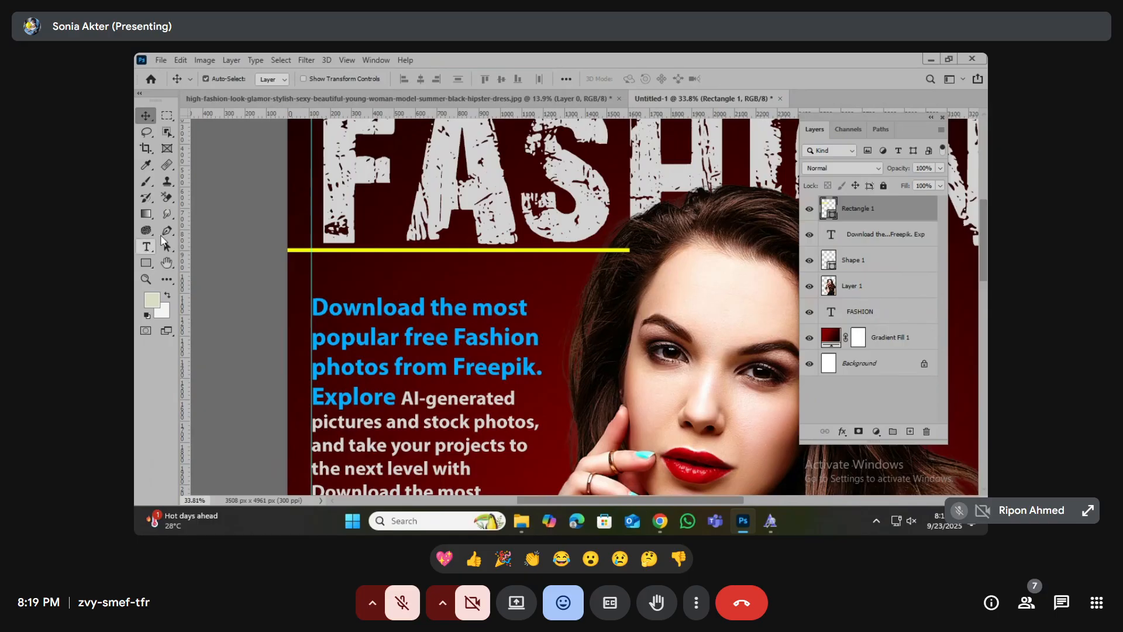
- Switch to the Eraser tool and rasterize the yellow rectangle shape
left_click(167, 197)
right_click(167, 198)
left_click(203, 199)
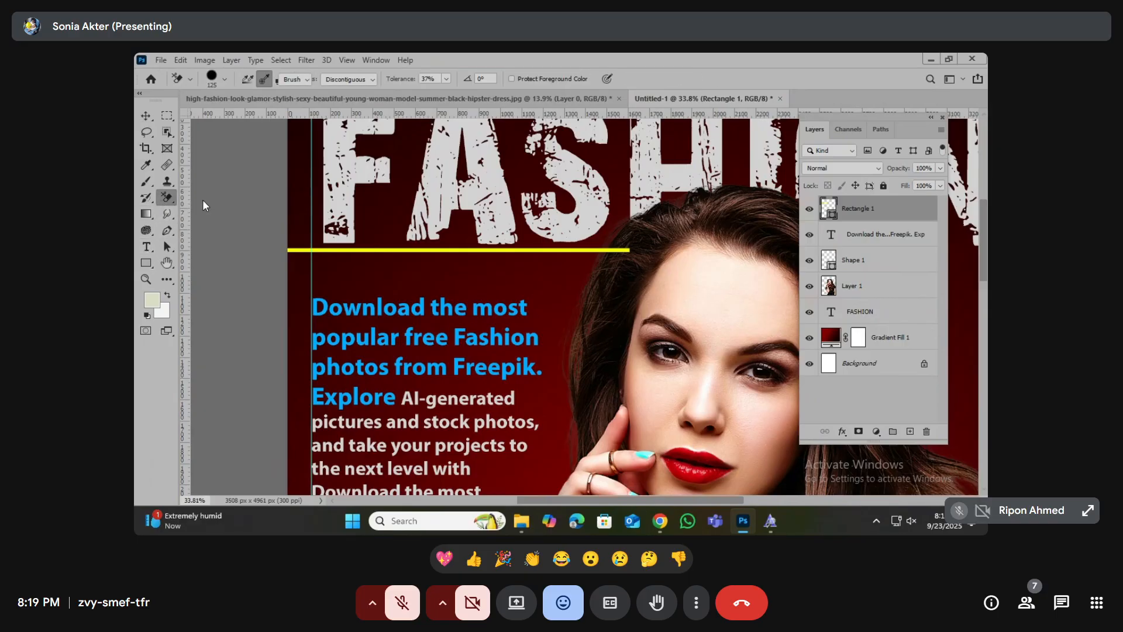
left_click(348, 230)
left_click(509, 232)
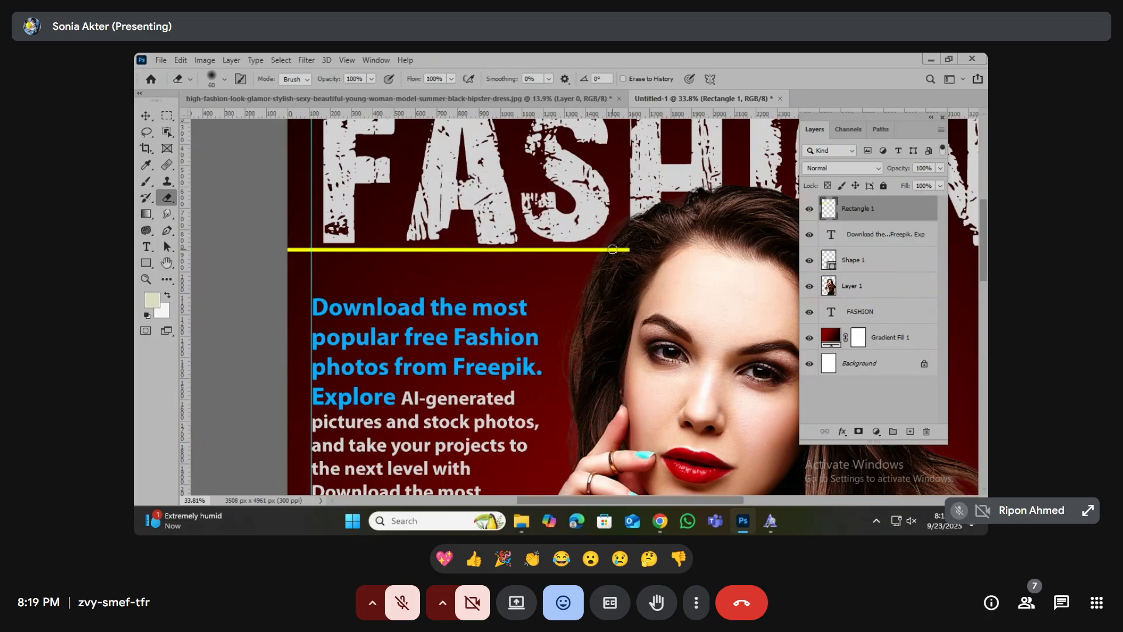
- Enlarge the eraser brush to 1100 px and fade out both ends of the yellow line
key("bracketright")
key("bracketright")
key("bracketright")
key("bracketright")
key("bracketright")
key("bracketright")
key("bracketright")
key("bracketright")
key("bracketright")
key("bracketright")
key("bracketright")
key("bracketright")
key("bracketright")
key("bracketright")
key("bracketright")
key("bracketright")
key("bracketright")
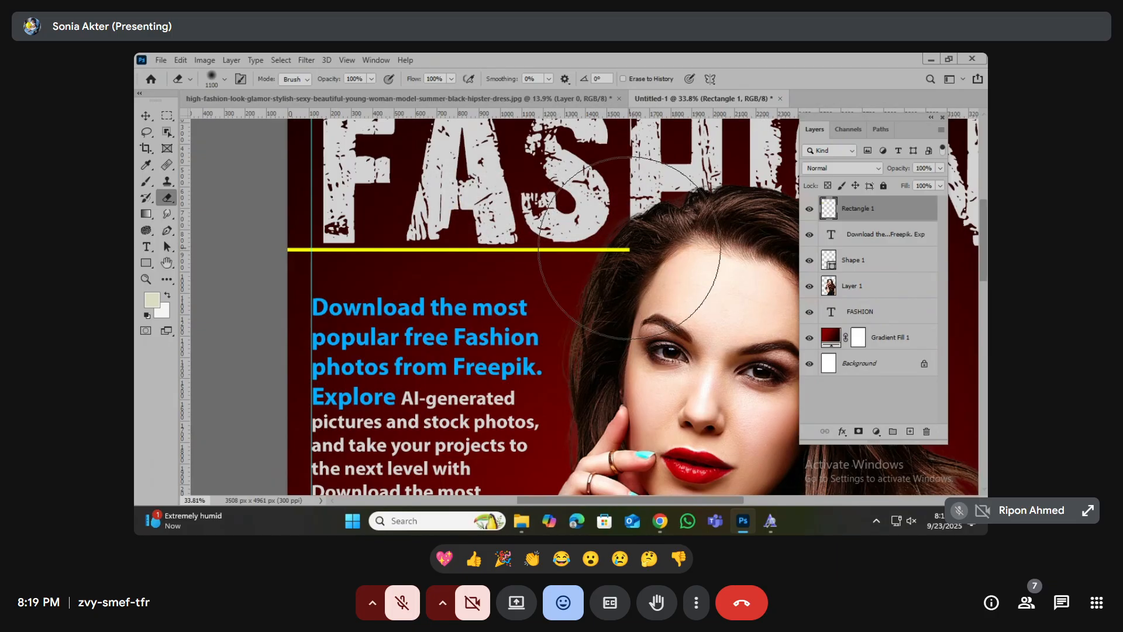
left_click(641, 248)
left_click(644, 249)
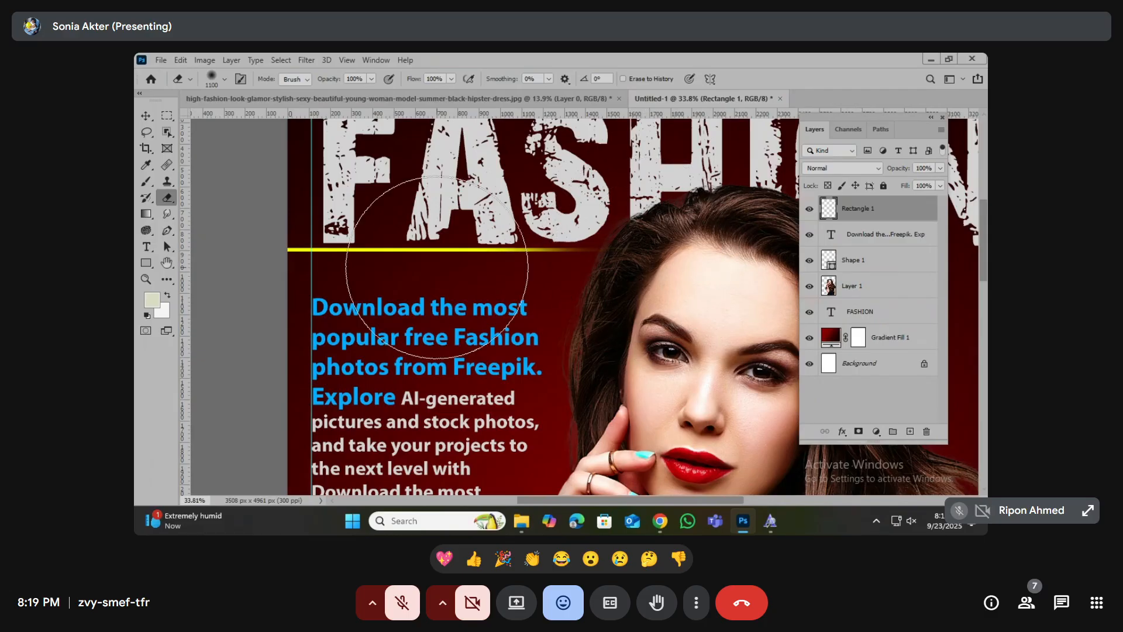
left_click(277, 245)
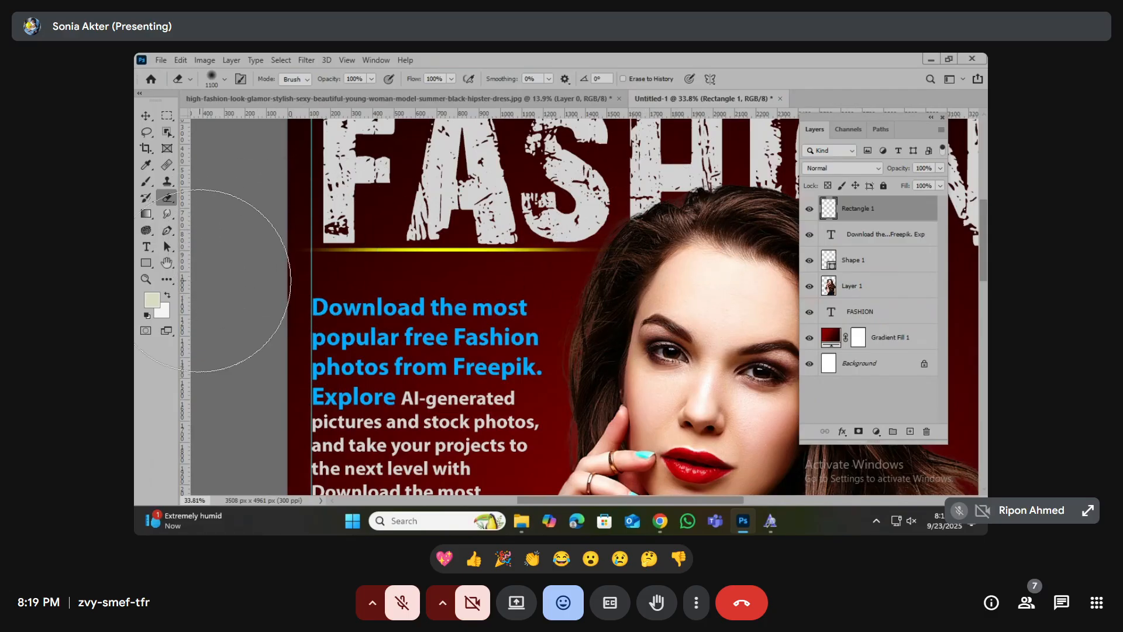
- Duplicate the faded yellow line and place the copy just above the blue opening text
left_click(146, 117)
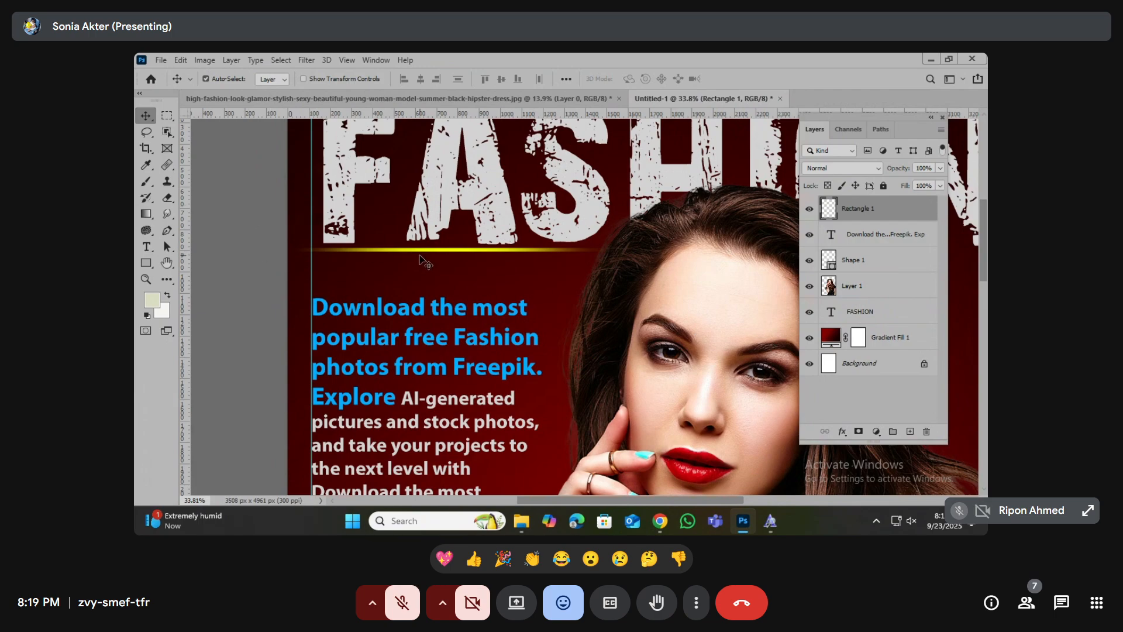
left_click_drag(433, 253, 427, 288)
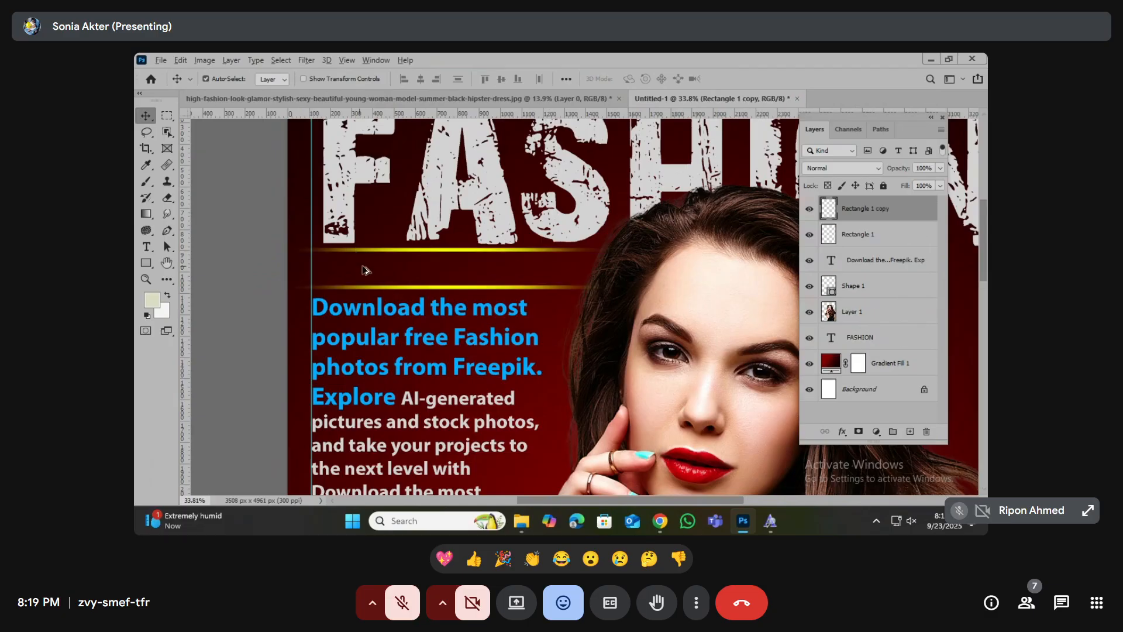
- Add a new text line reading "I DON'T KNOW" over the model's chest
scroll(362, 270, "up", 2)
scroll(259, 272, "up", 1)
key("t")
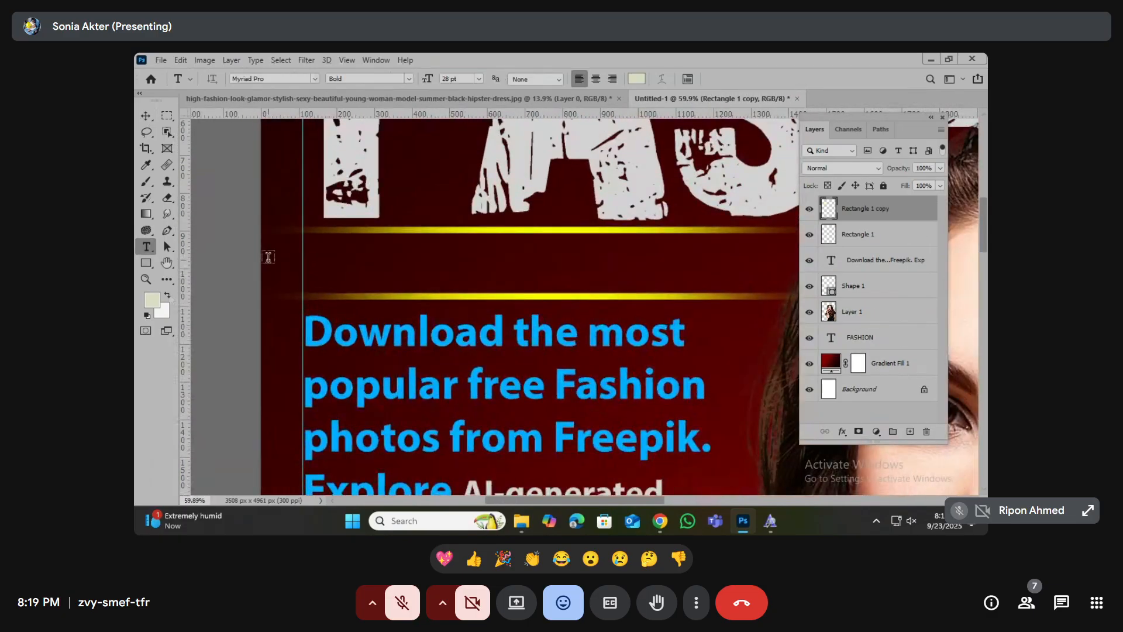
scroll(355, 308, "down", 1)
scroll(410, 316, "down", 5)
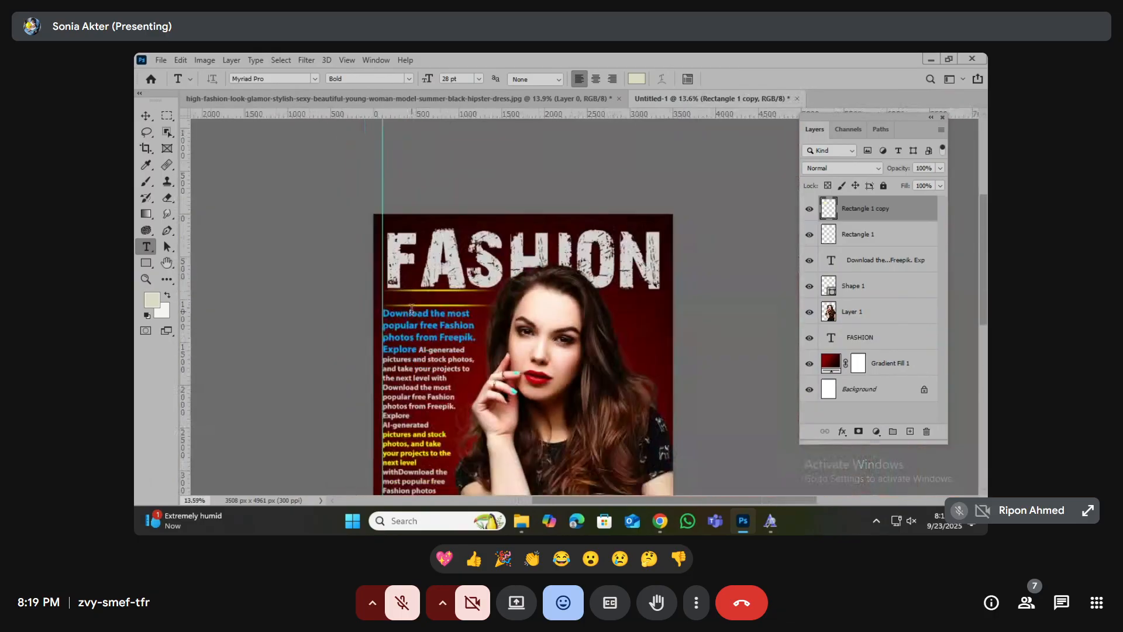
left_click(600, 335)
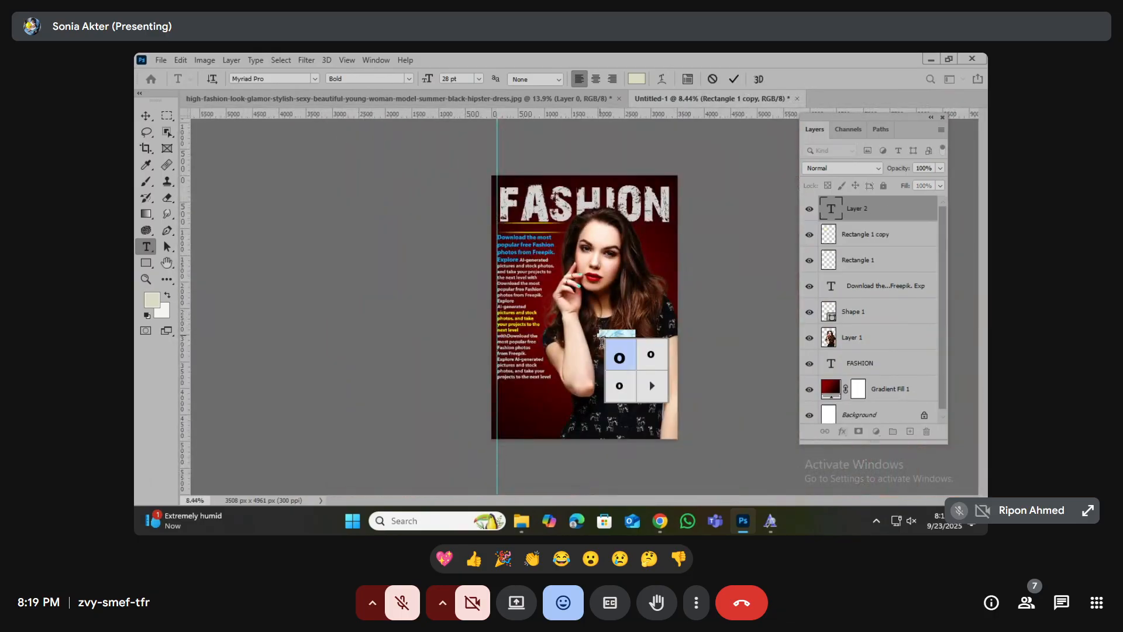
left_click(626, 334)
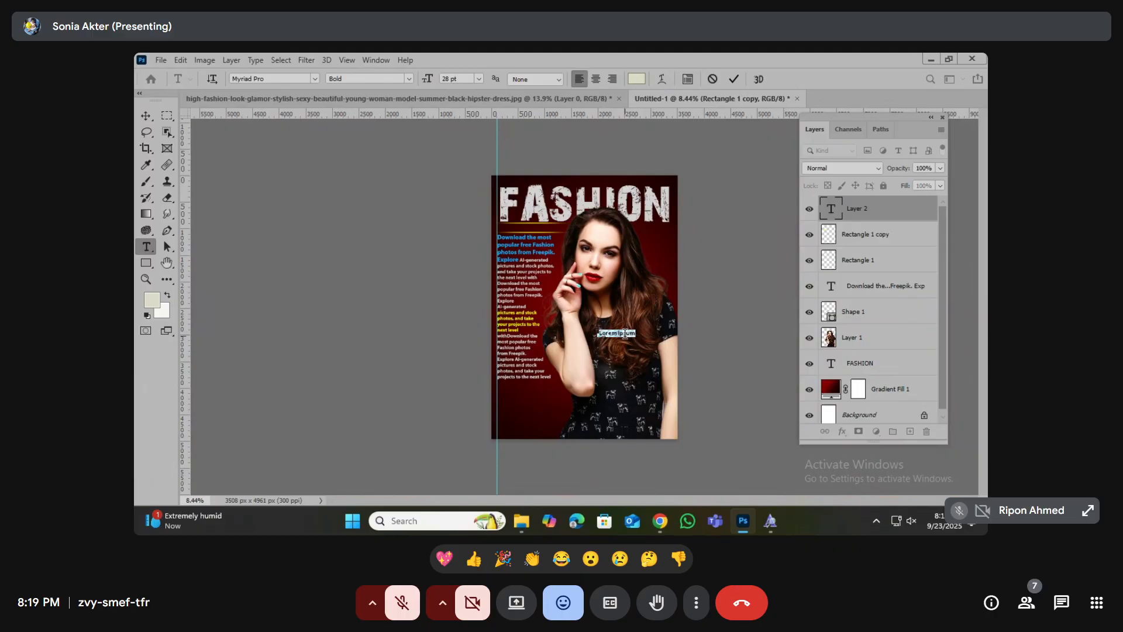
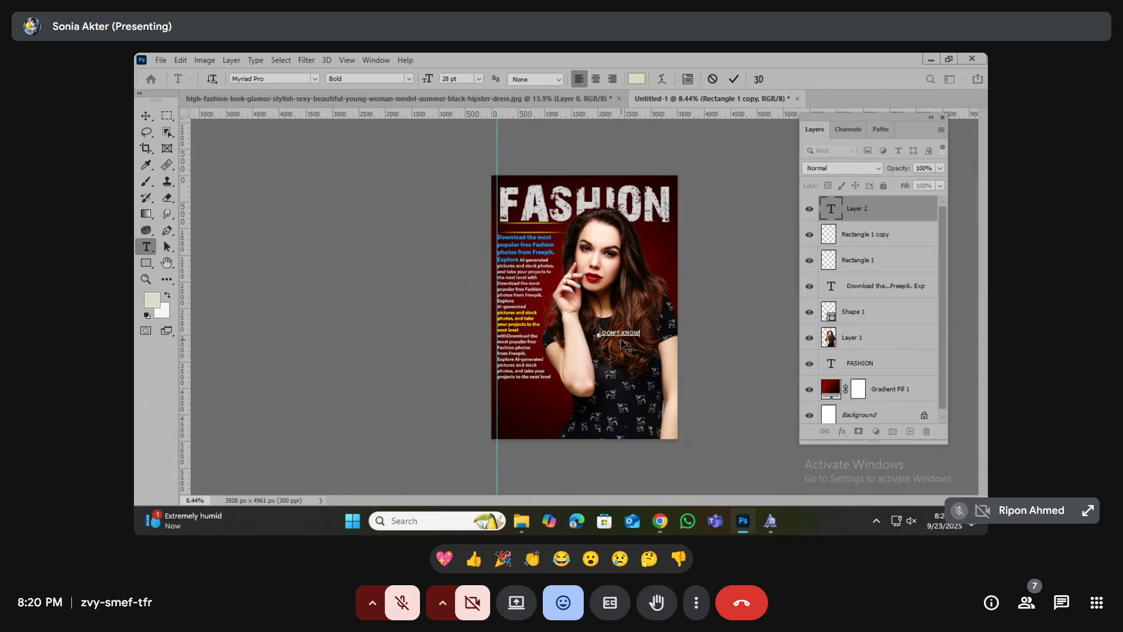
- Move the "I DON'T KNOW" text between the two yellow lines below the FASHION title and enlarge it to fill the gap
left_click(146, 116)
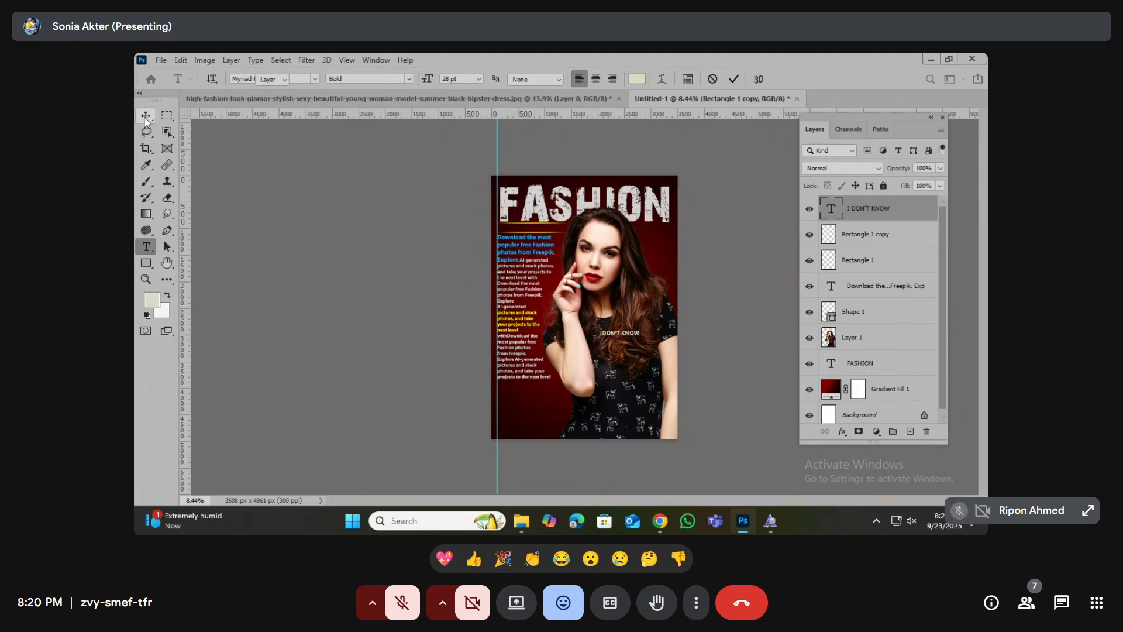
key("ctrl+t")
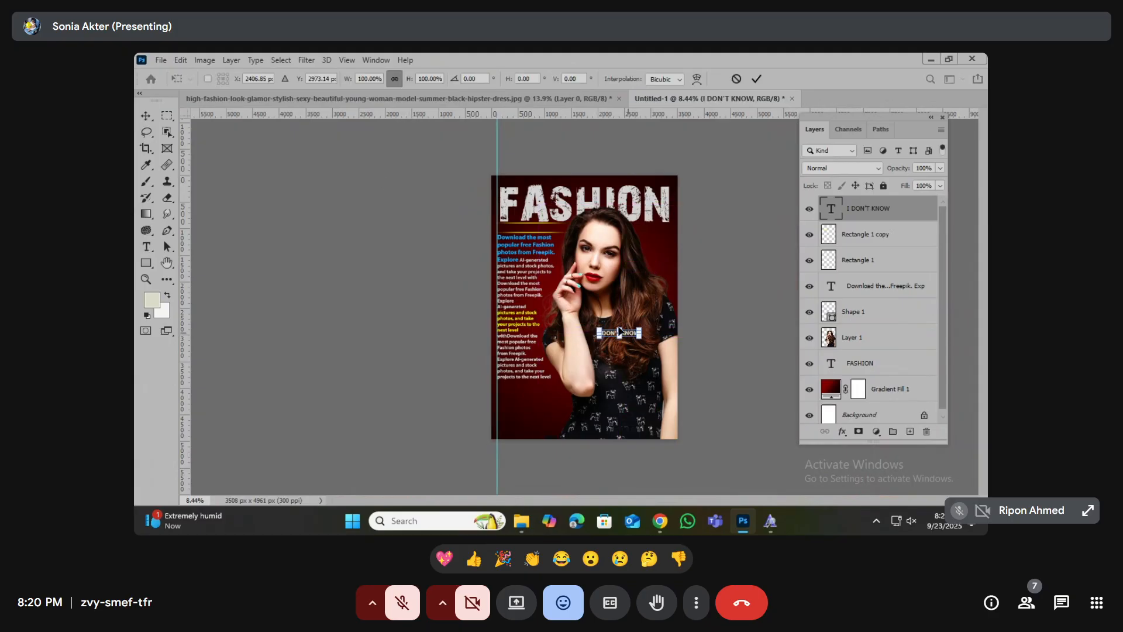
left_click_drag(619, 332, 521, 227)
key("ctrl+plus")
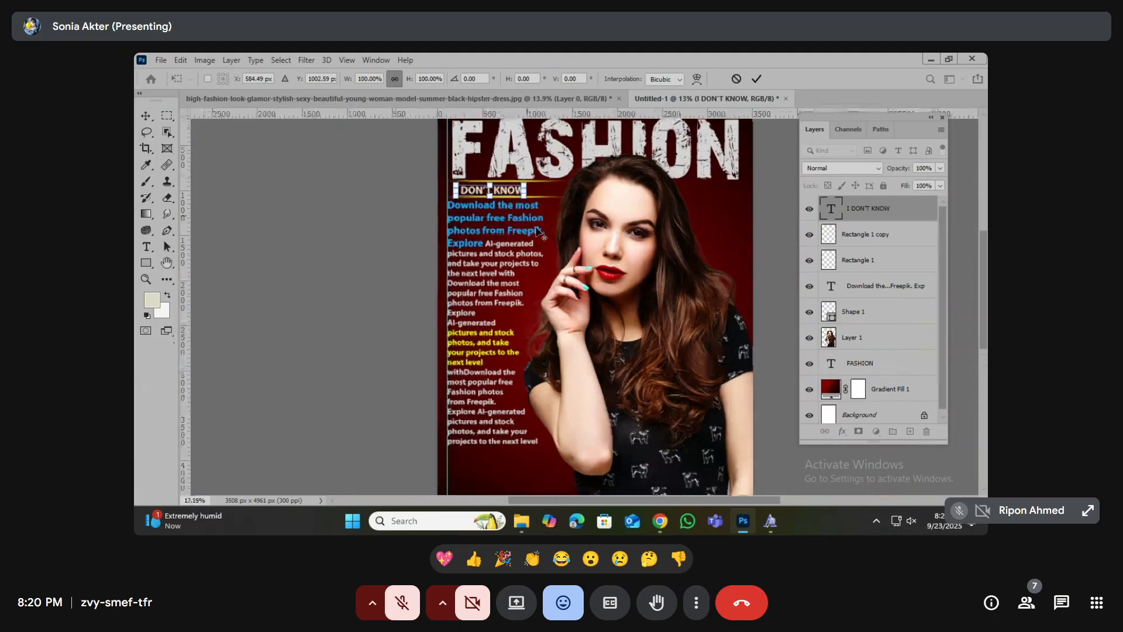
scroll(538, 231, "up", 4)
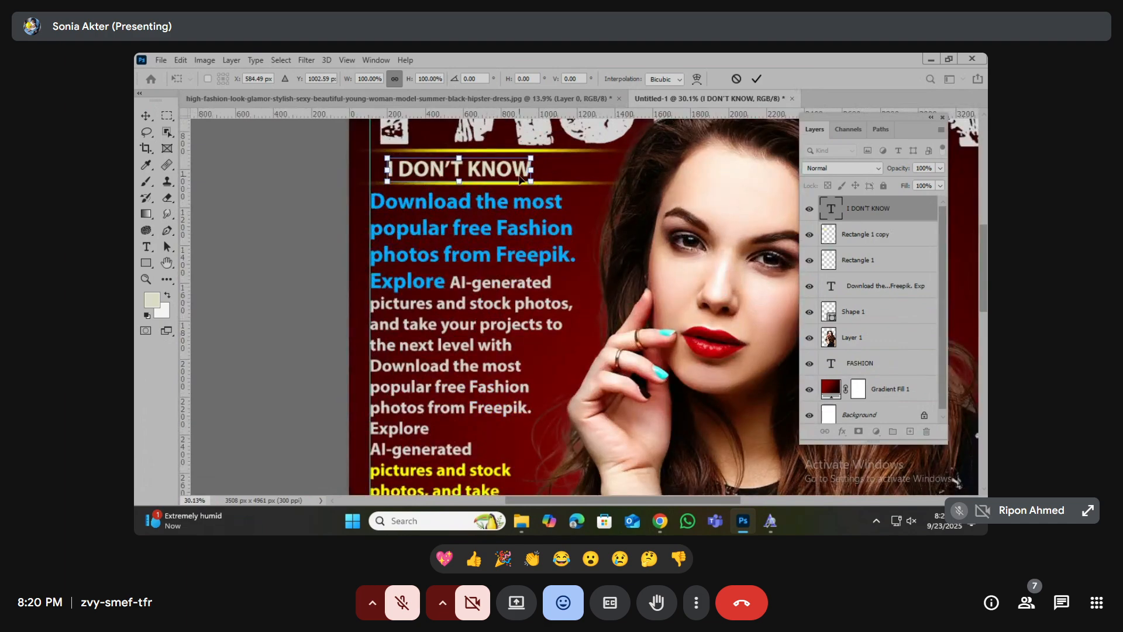
mouse_move(534, 183)
left_mouse_down()
mouse_move(578, 190)
mouse_move(519, 172)
left_mouse_up()
key("Return")
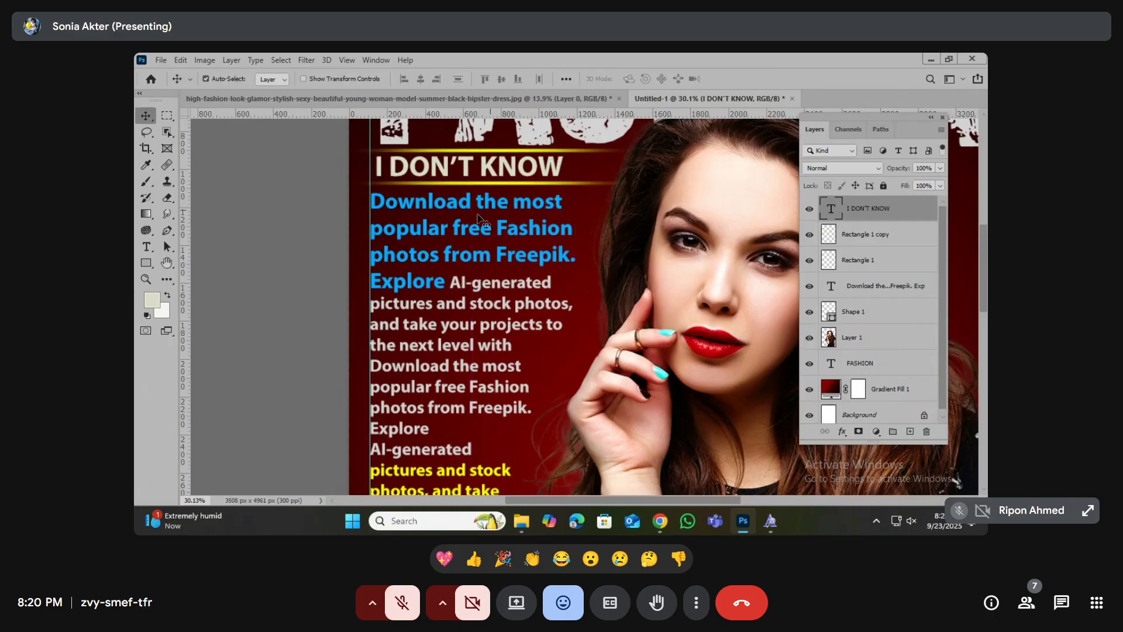
- Set the tracking of the "I DON'T KNOW" text to 140
left_click(147, 247)
left_click(455, 171)
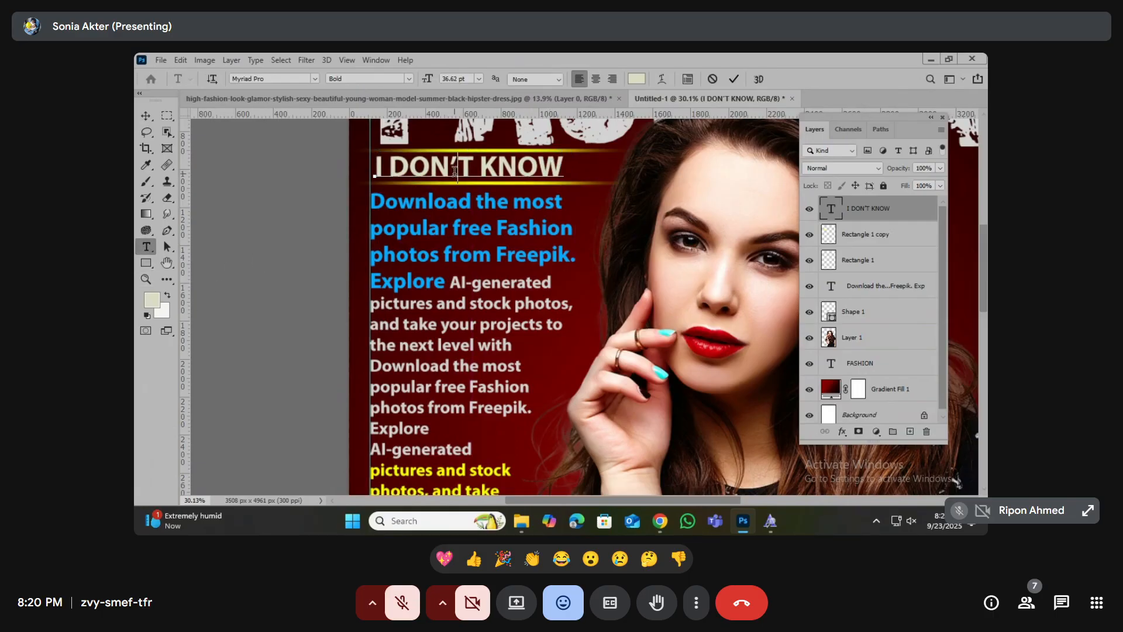
key("ctrl+a")
key("ctrl+t")
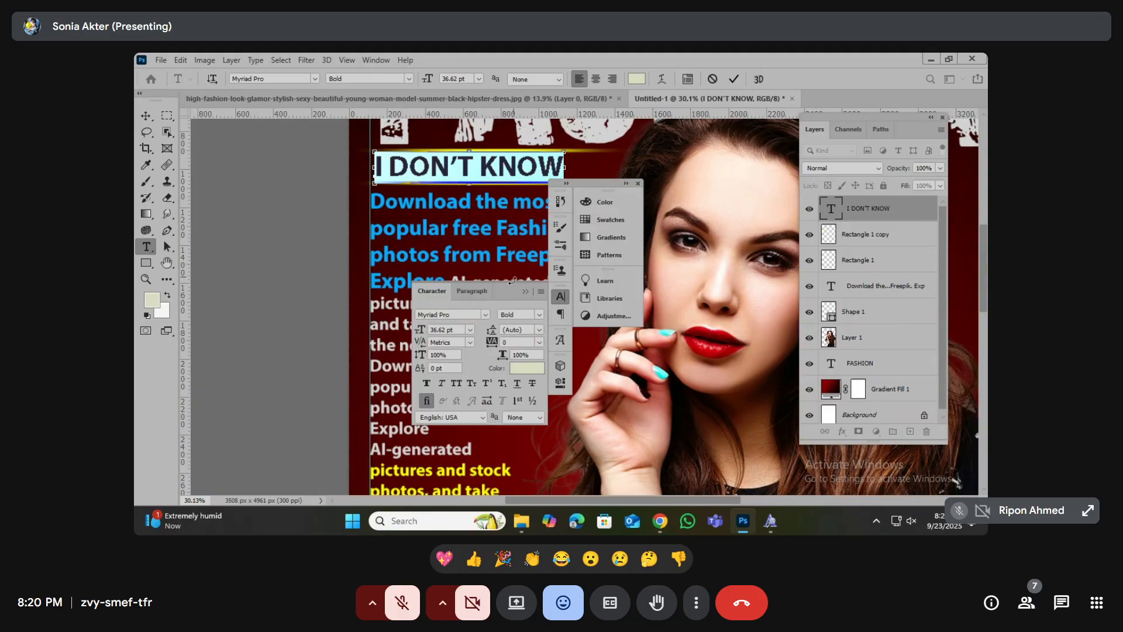
scroll(519, 342, "up", 12)
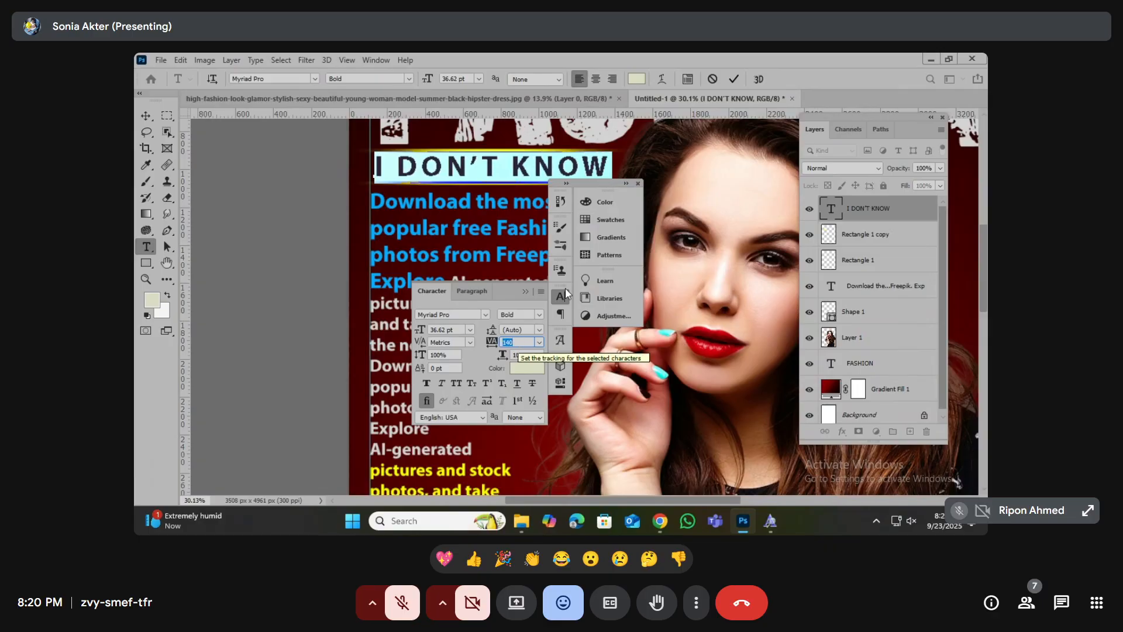
left_click(541, 291)
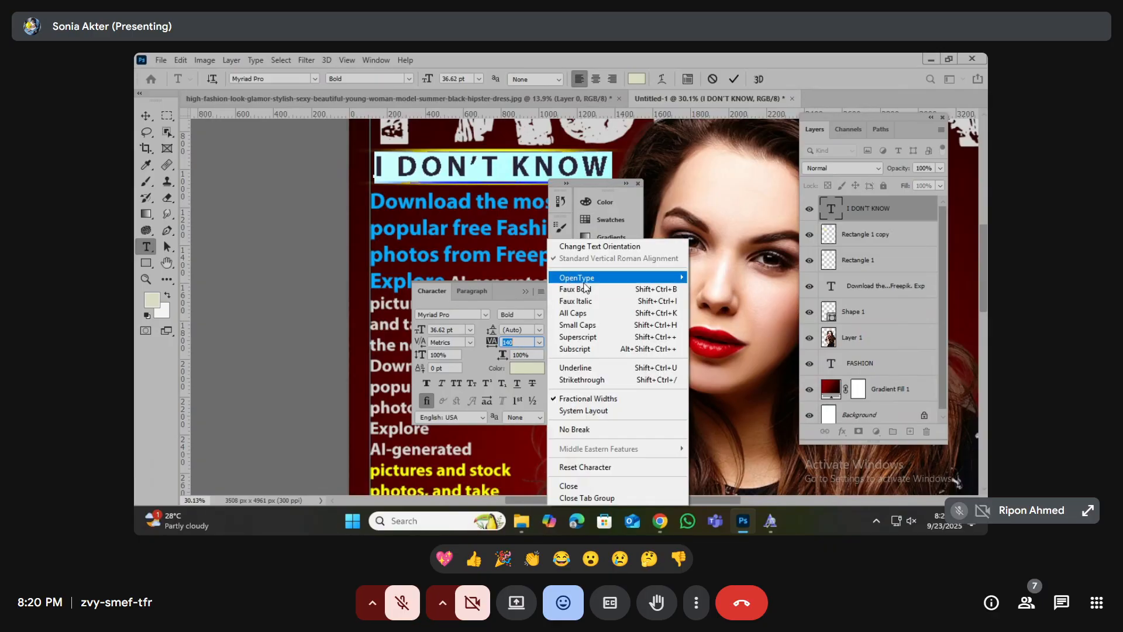
left_click(577, 486)
left_click(638, 183)
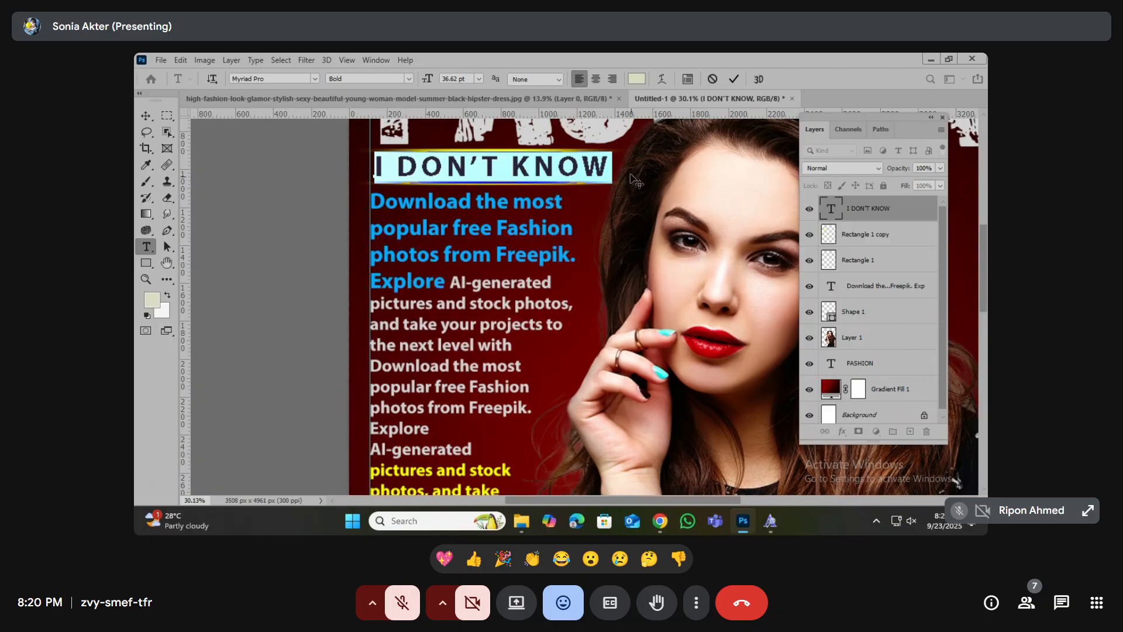
- Recolour the "I DON'T KNOW" text to dark yellow #c5bb00, sampled from the yellow line above it
left_click(636, 79)
type("ffffff")
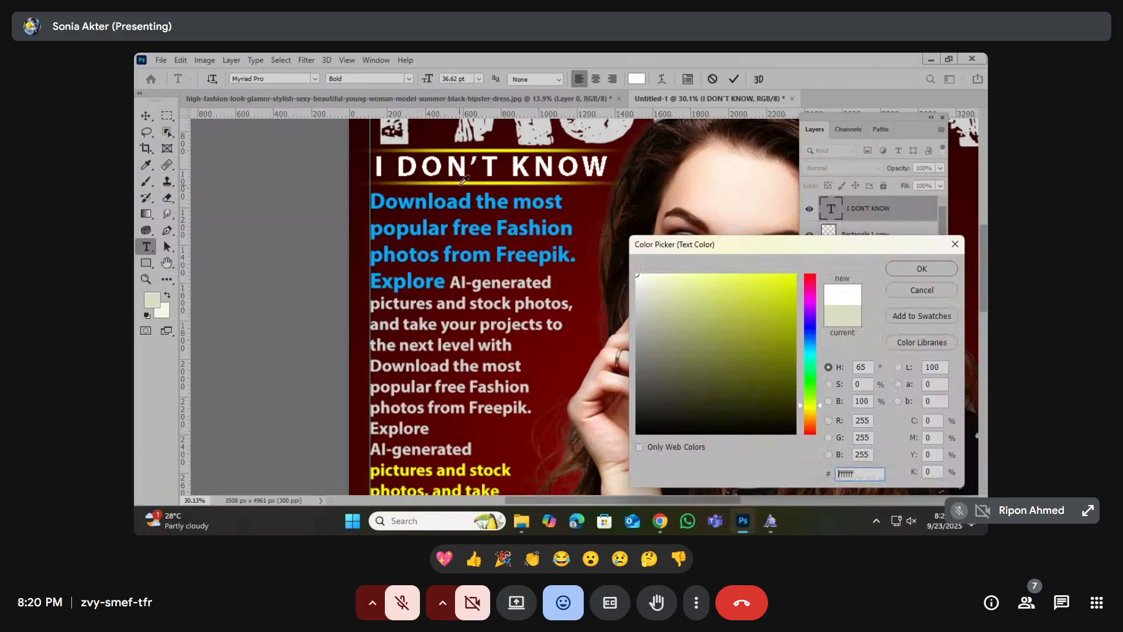
left_click(477, 150)
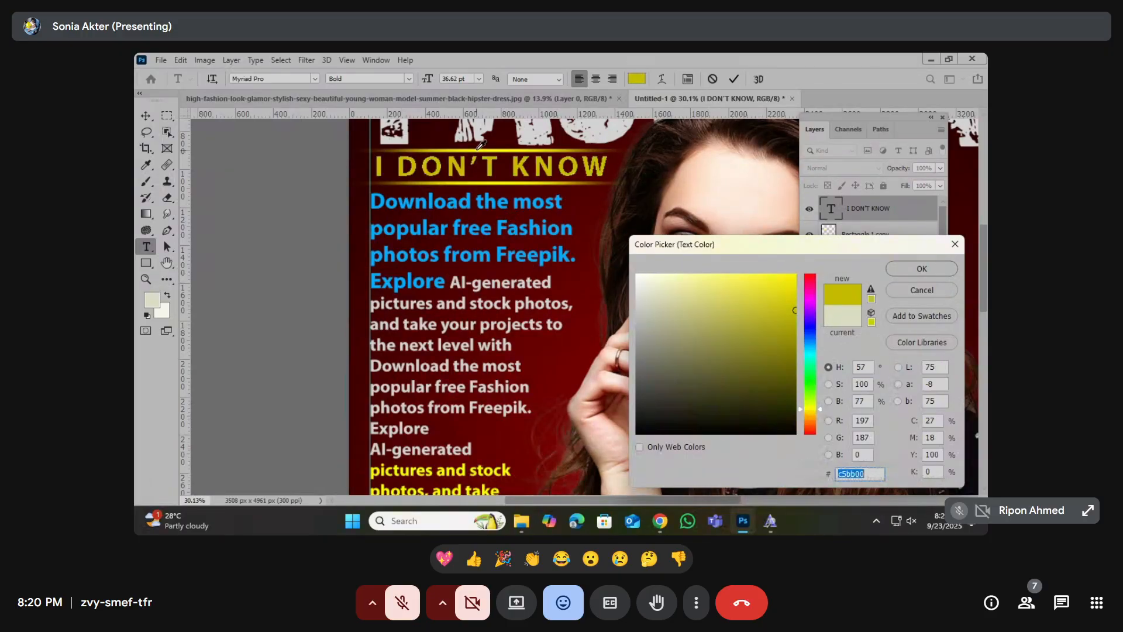
left_click(918, 268)
left_click(147, 115)
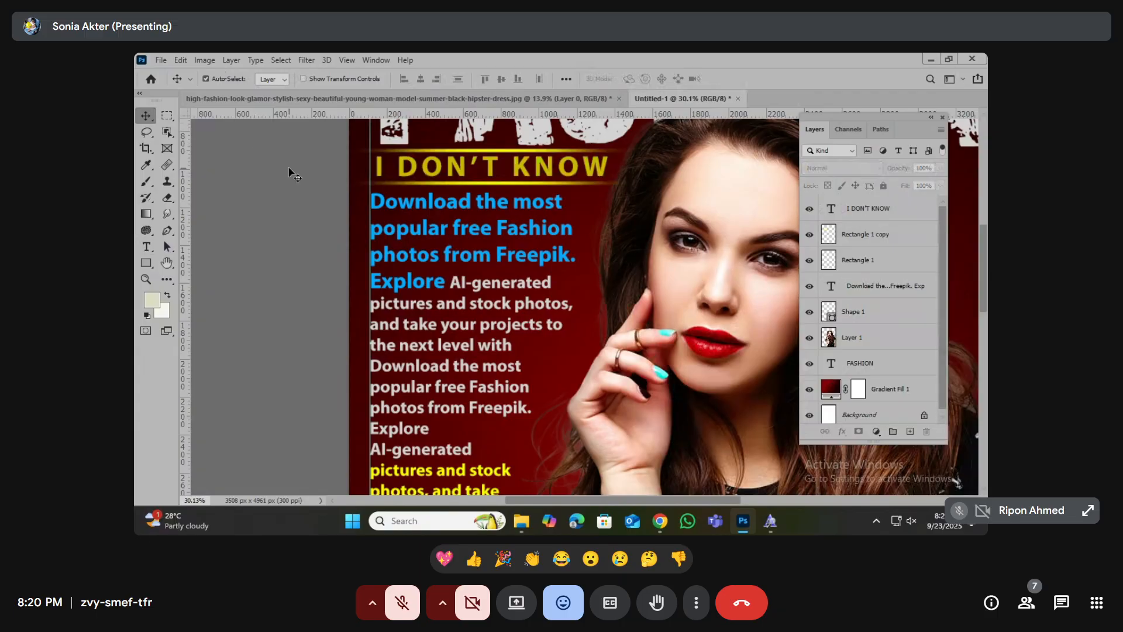
- Add a new empty layer above the "I DON'T KNOW" text layer and switch to the Brush tool
scroll(342, 197, "down", 11)
scroll(624, 397, "up", 4)
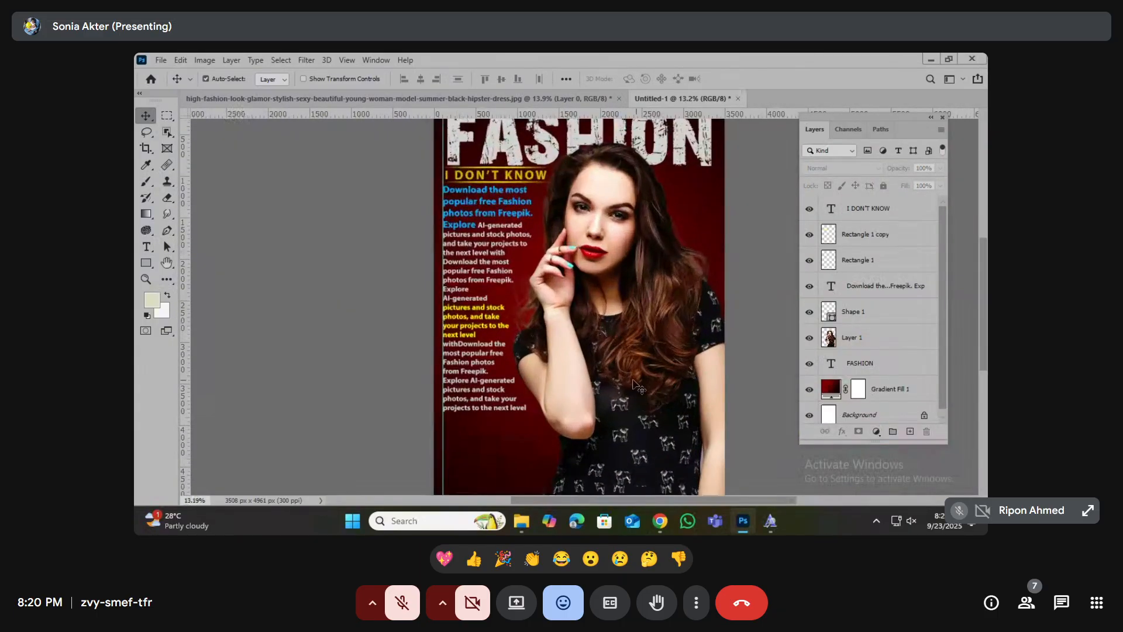
scroll(634, 384, "down", 4)
left_click(857, 211)
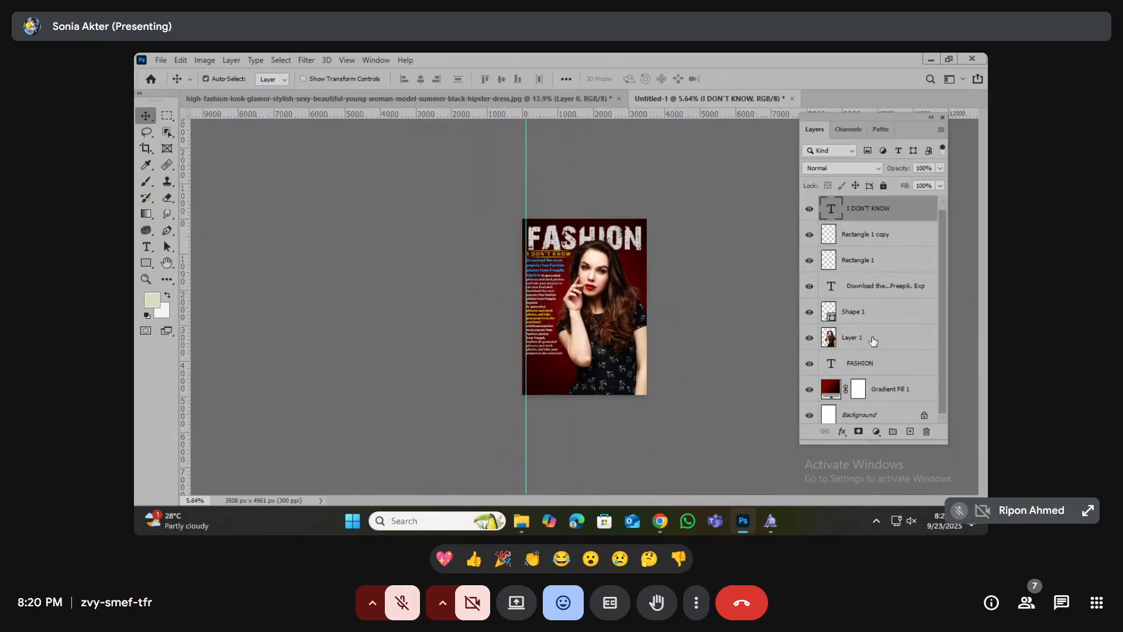
left_click(909, 431)
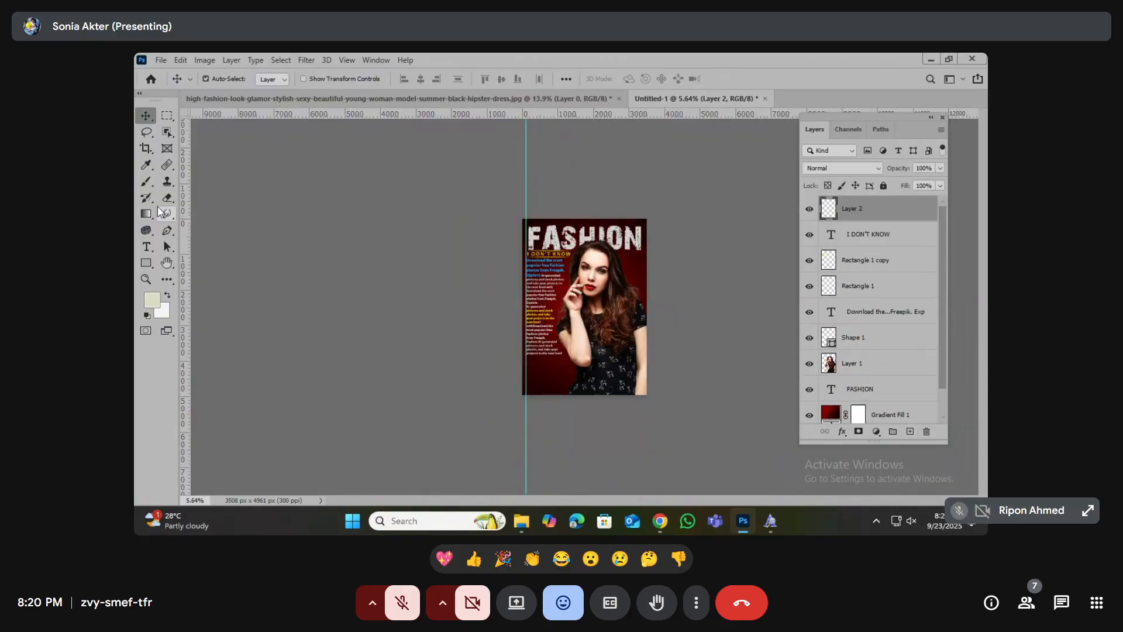
left_click(146, 181)
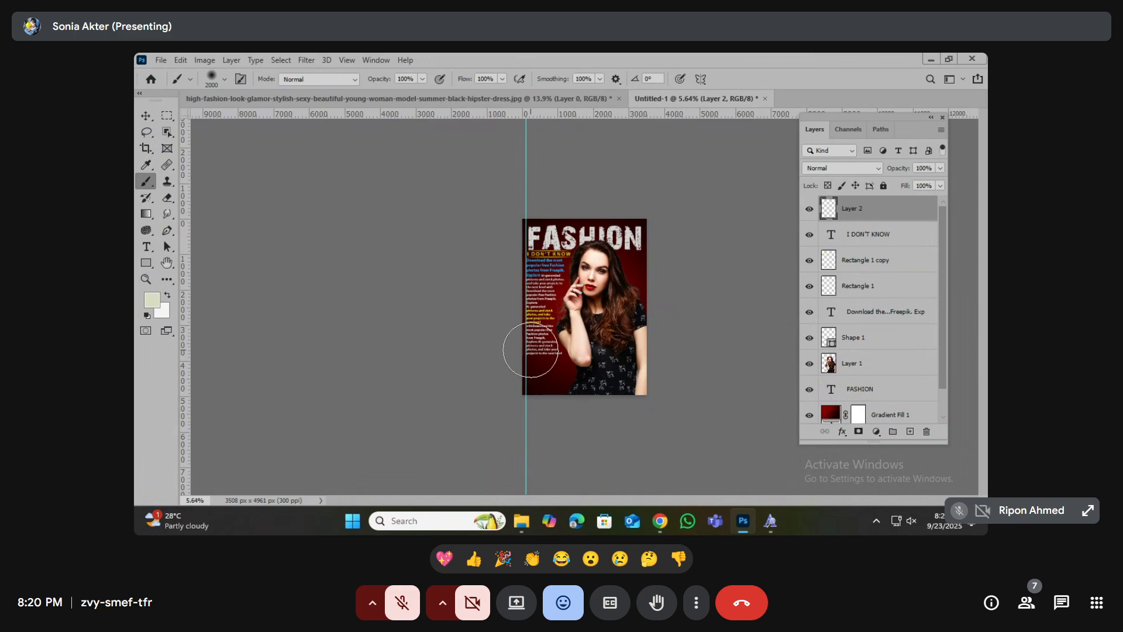
- Set the foreground colour to dark navy #04001c and enlarge the soft brush to 3000 px
left_click(151, 300)
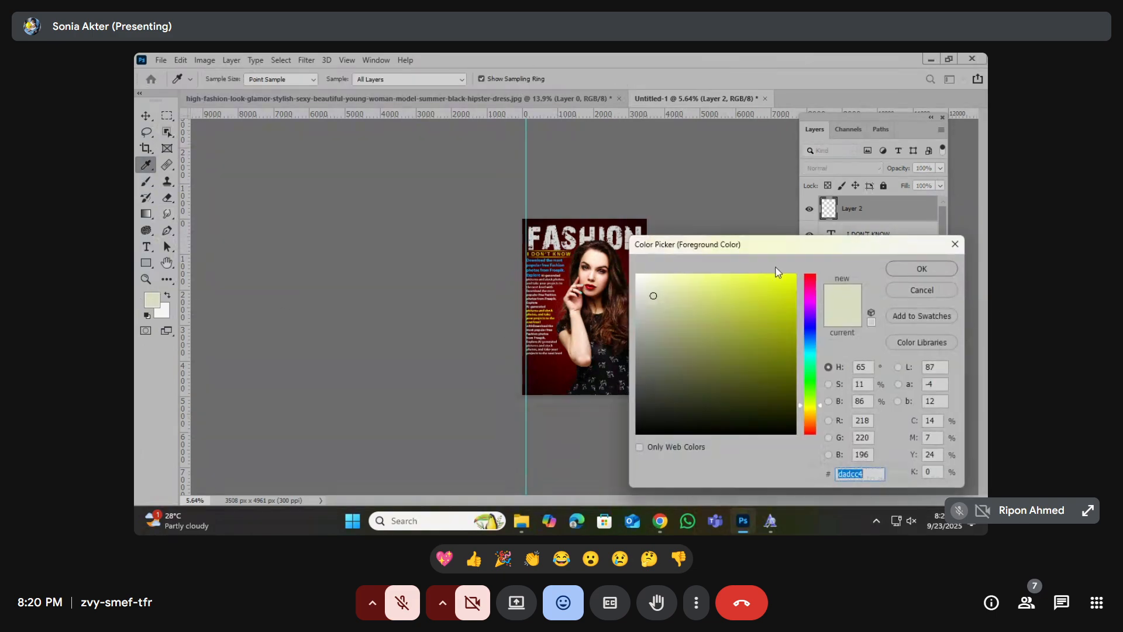
left_click_drag(811, 341, 811, 324)
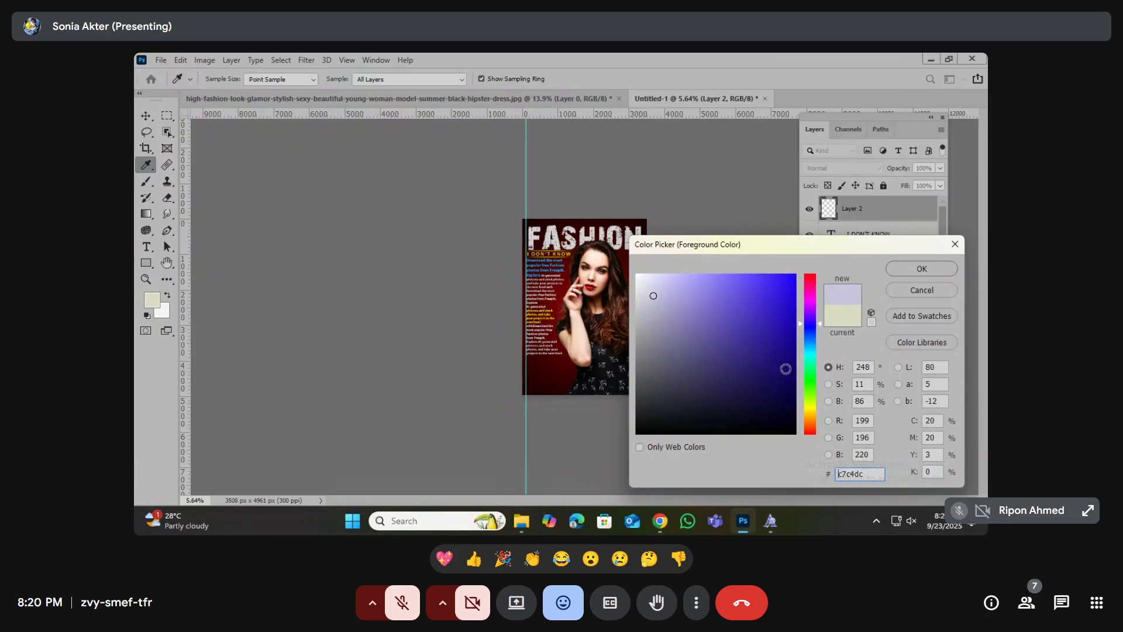
left_click_drag(784, 367, 799, 417)
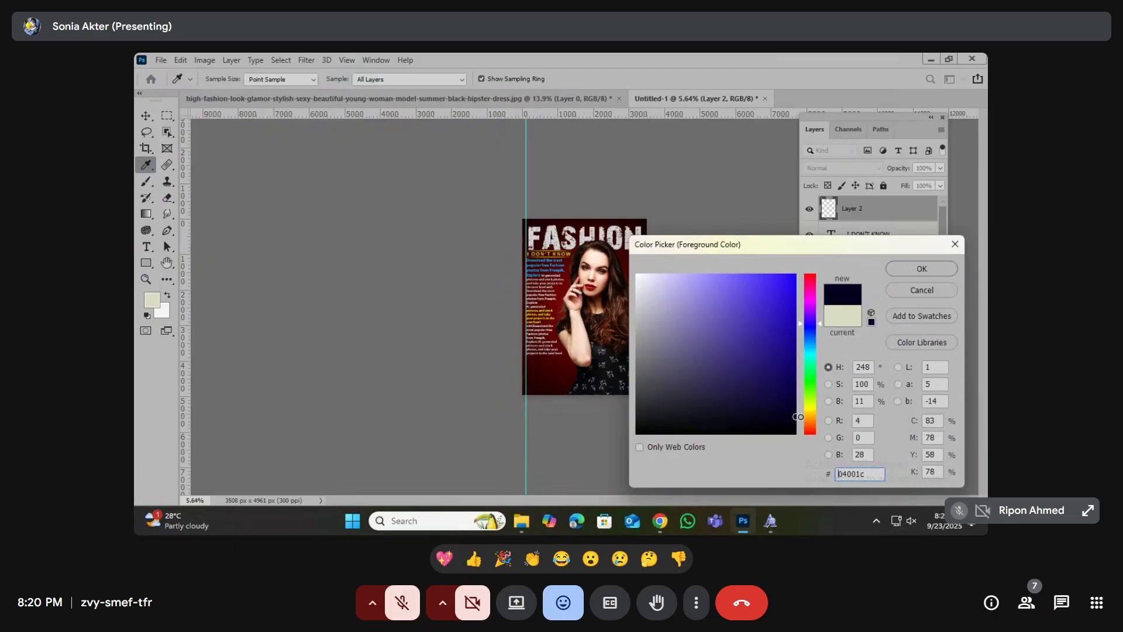
left_click(922, 269)
key("bracketright")
key("bracketright")
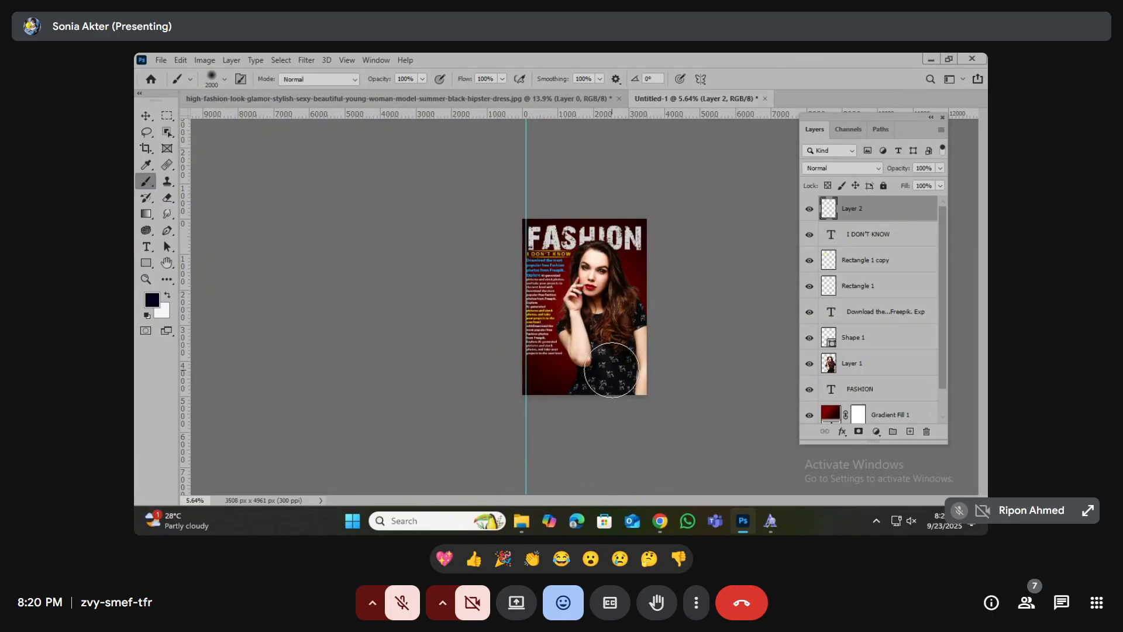
key("bracketright")
key("bracketright")
key("bracketright")
key("bracketright")
key("bracketright")
key("bracketright")
key("bracketright")
key("bracketright")
- Paint a soft dark navy fade across the bottom of the poster and lower the layer's opacity to 77%
mouse_move(536, 399)
left_mouse_down()
mouse_move(584, 401)
mouse_move(722, 368)
left_mouse_up()
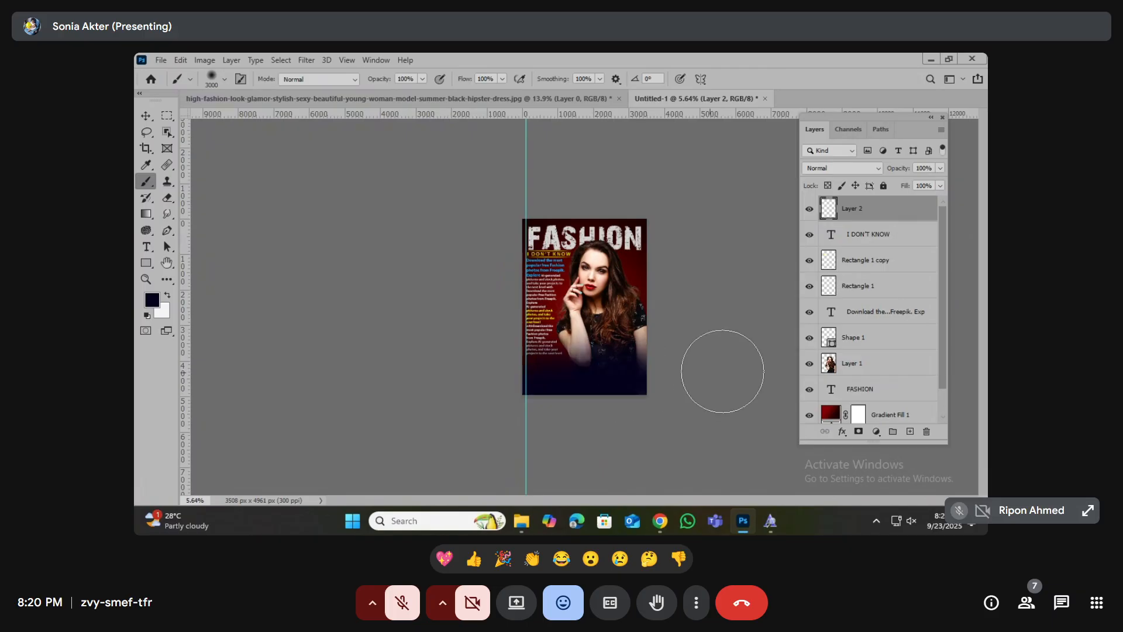
key("ctrl+z")
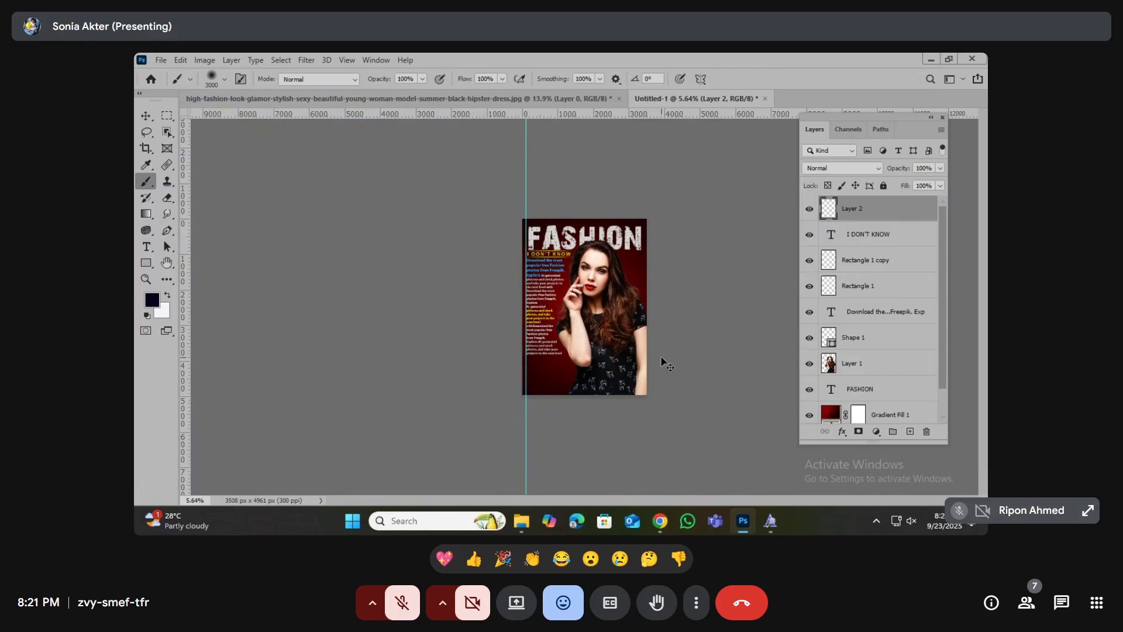
mouse_move(575, 387)
left_mouse_down()
mouse_move(662, 359)
mouse_move(739, 351)
left_mouse_up()
key("ctrl+plus")
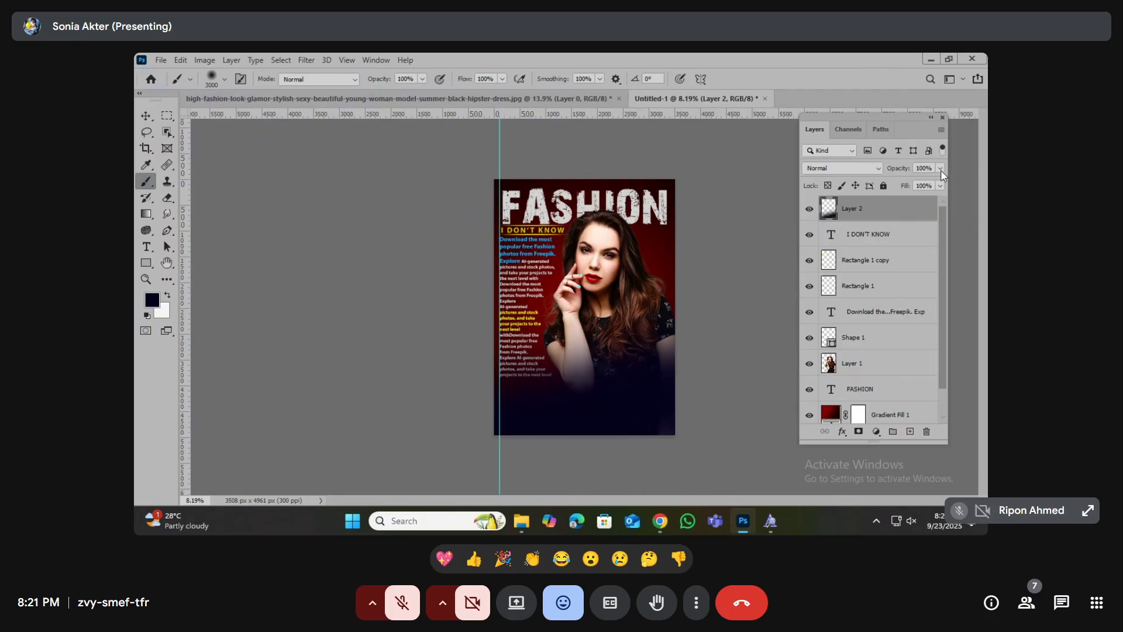
left_click_drag(930, 179, 927, 181)
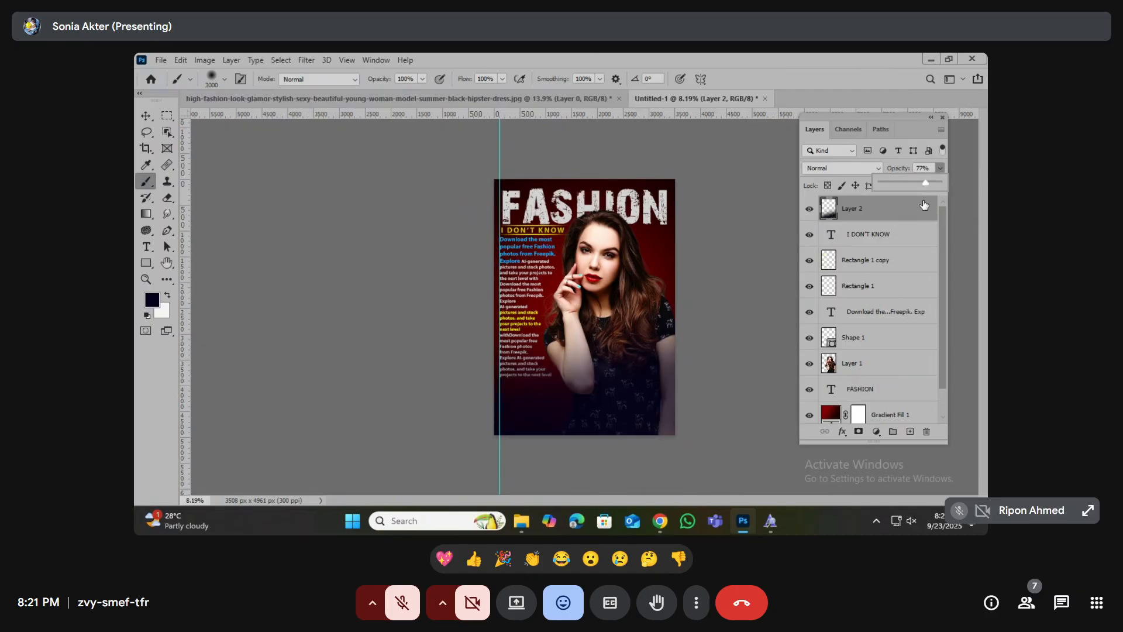
- Set the foreground colour to yellow #fcff00 and paint a soft glow on the poster's lower-right corner and right edge
left_click(152, 302)
left_click(152, 301)
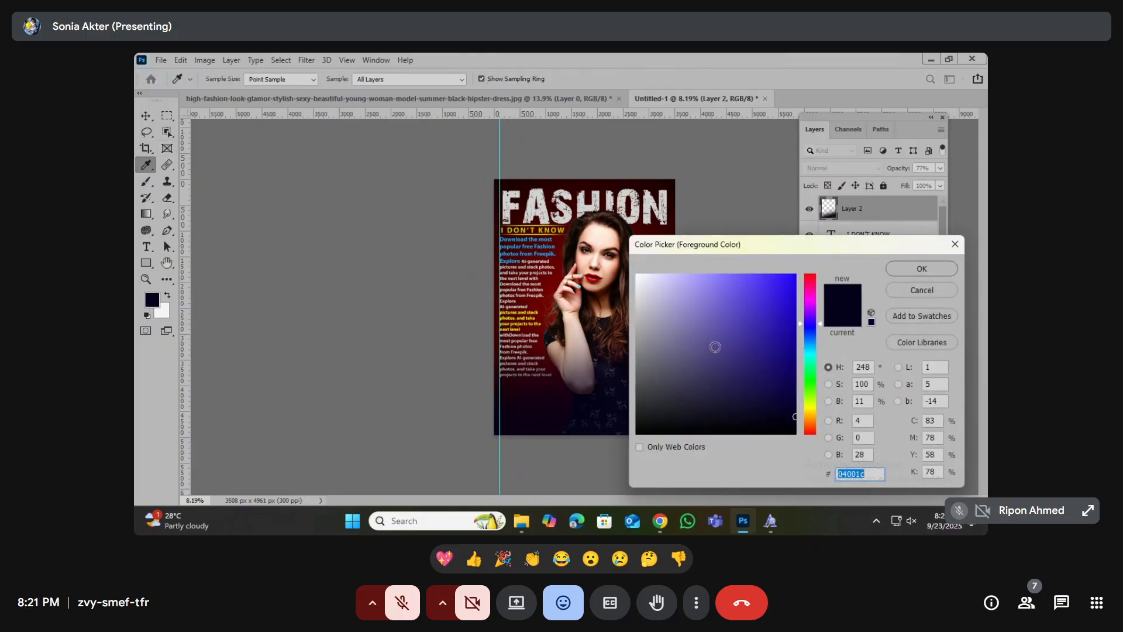
left_click(809, 407)
left_click(800, 274)
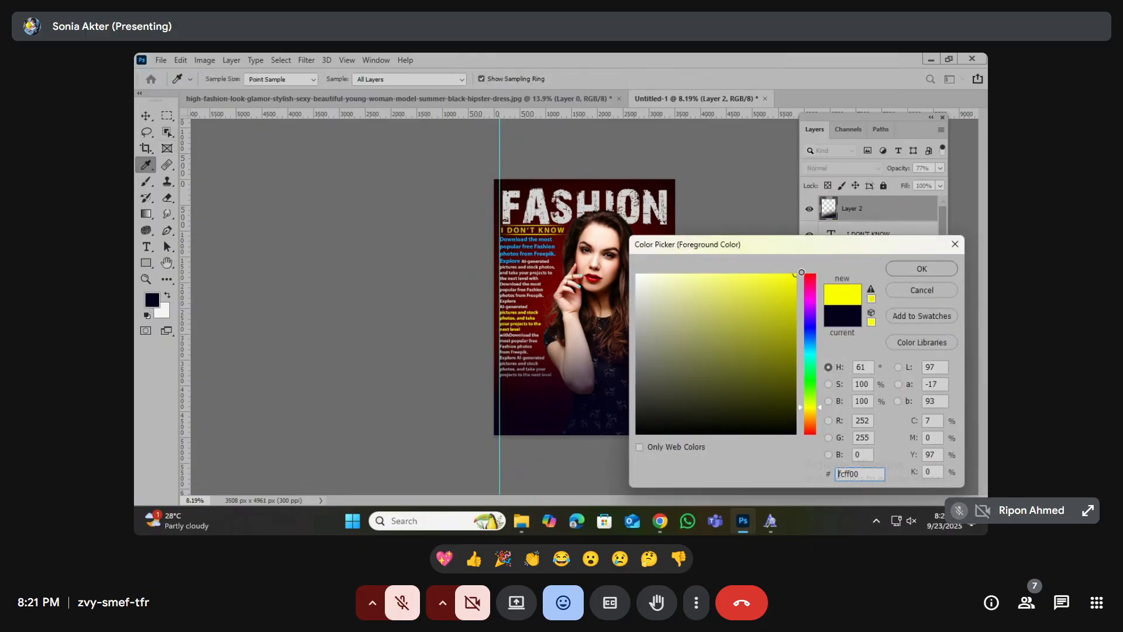
left_click(921, 272)
scroll(685, 329, "down", 3)
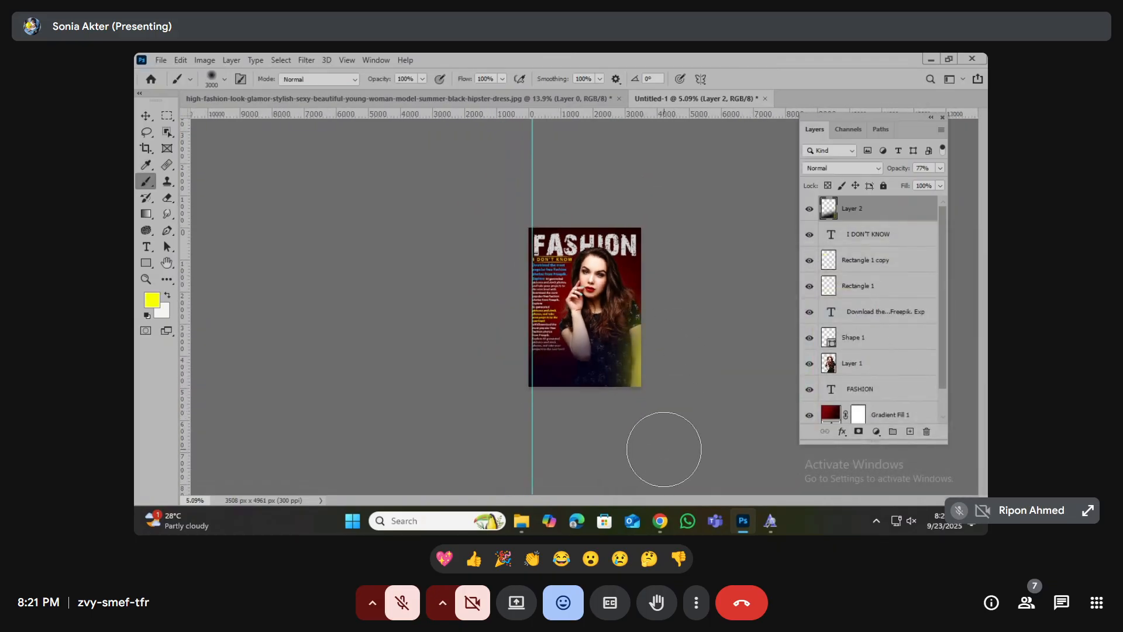
mouse_move(647, 409)
left_mouse_down()
mouse_move(562, 445)
mouse_move(562, 464)
mouse_move(672, 352)
left_mouse_up()
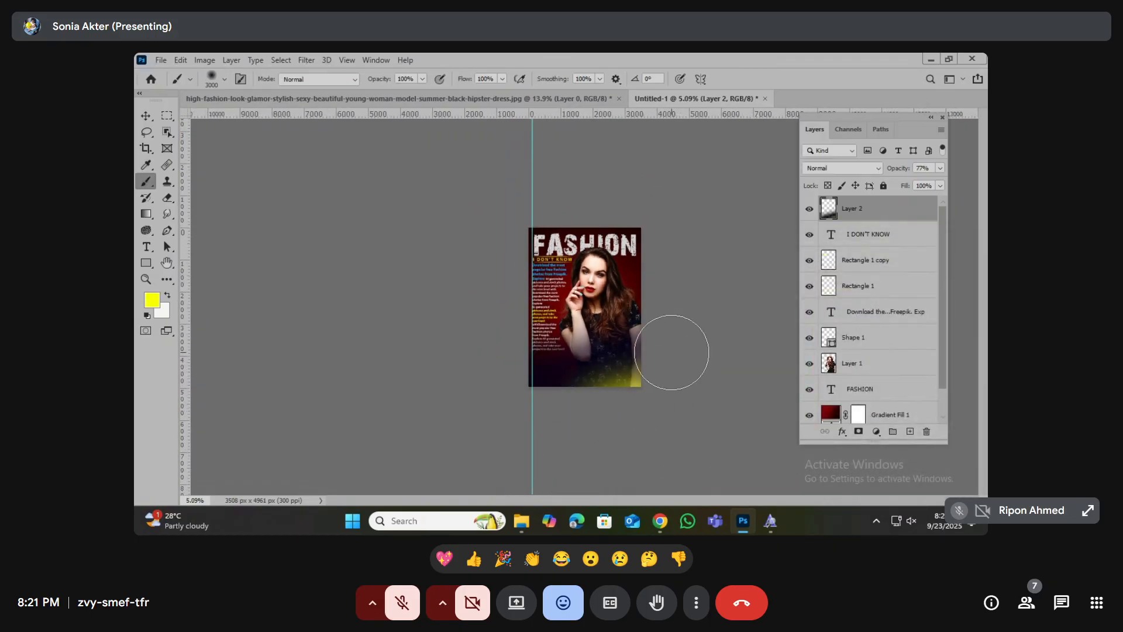
key("ctrl+plus")
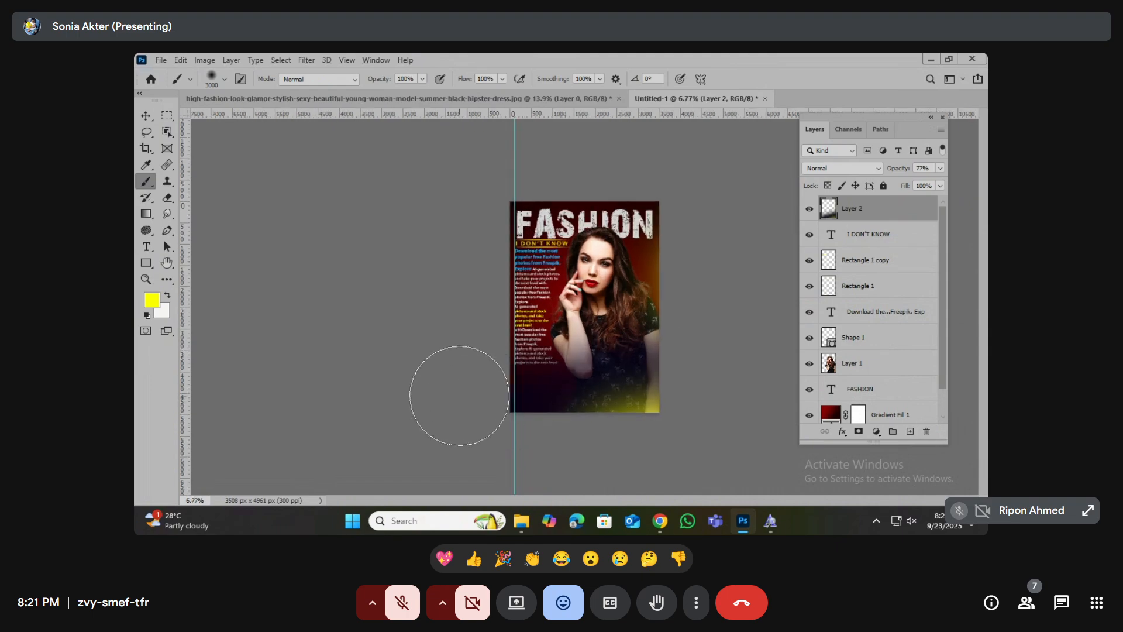
- Set the foreground colour to orange #ff4e00 and paint soft glows at the poster's lower-left and upper-left corners
left_click(151, 301)
left_click(812, 426)
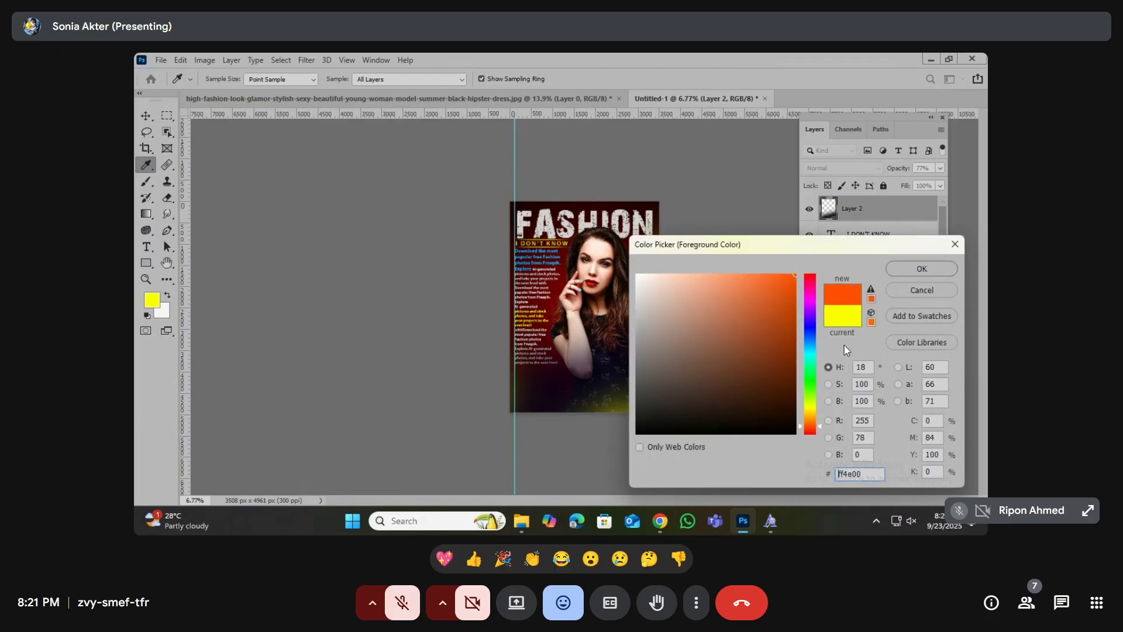
left_click(905, 268)
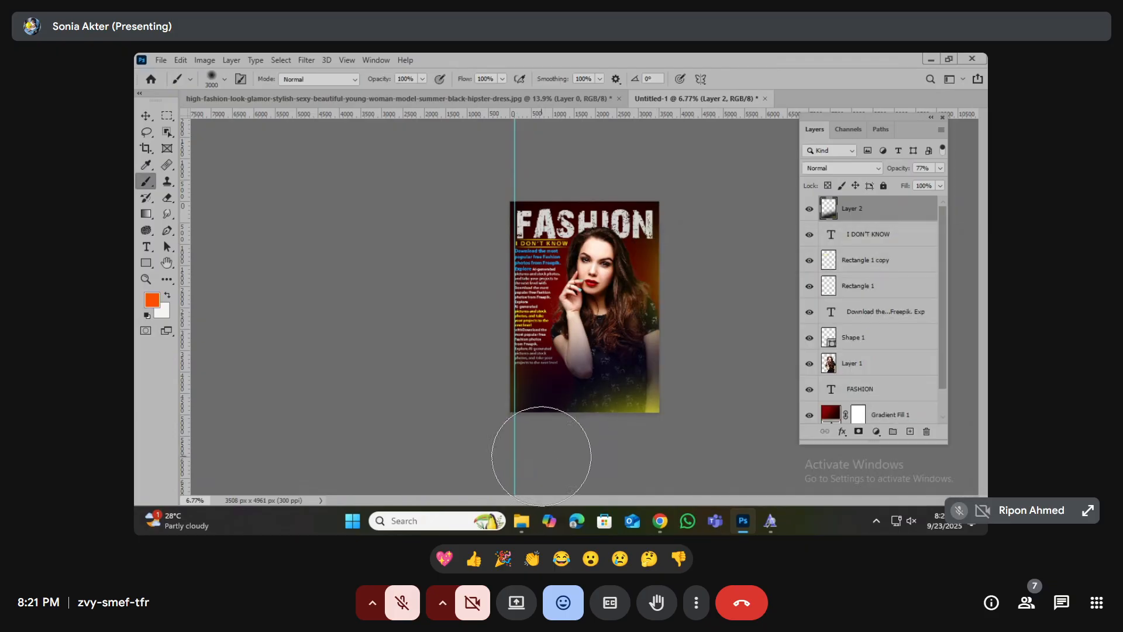
scroll(705, 289, "up", 4)
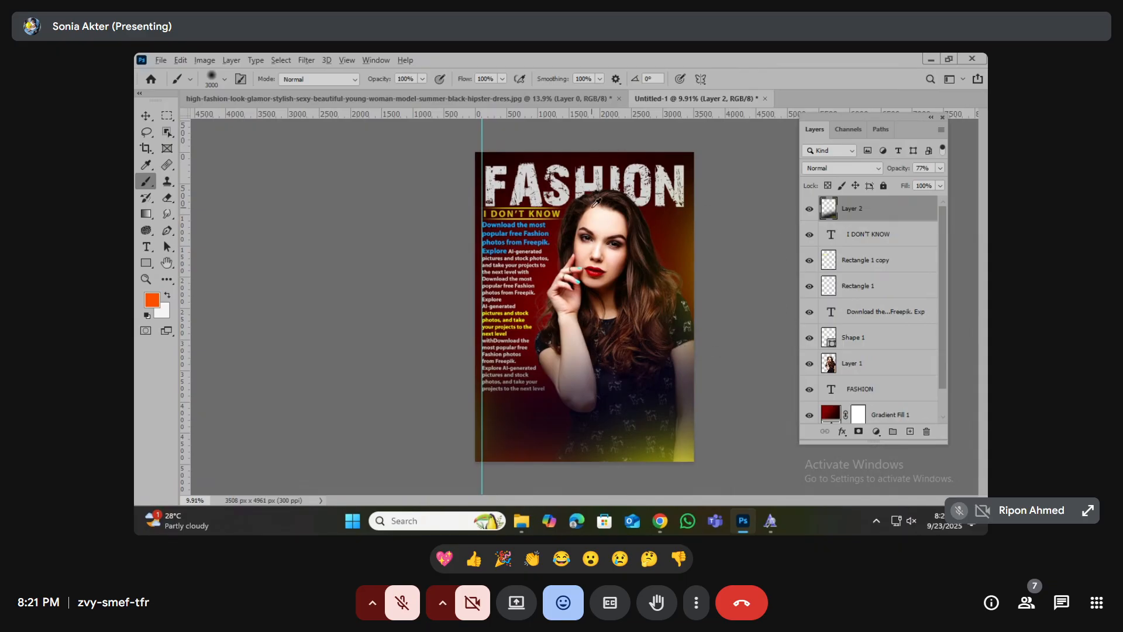
scroll(571, 209, "down", 3)
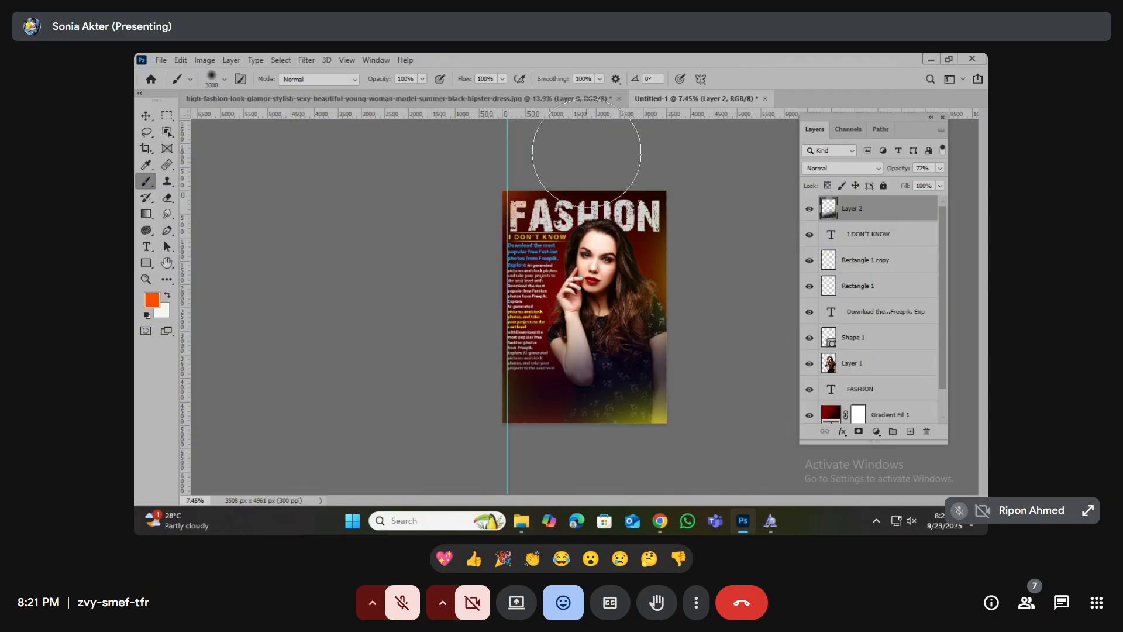
scroll(637, 330, "up", 2)
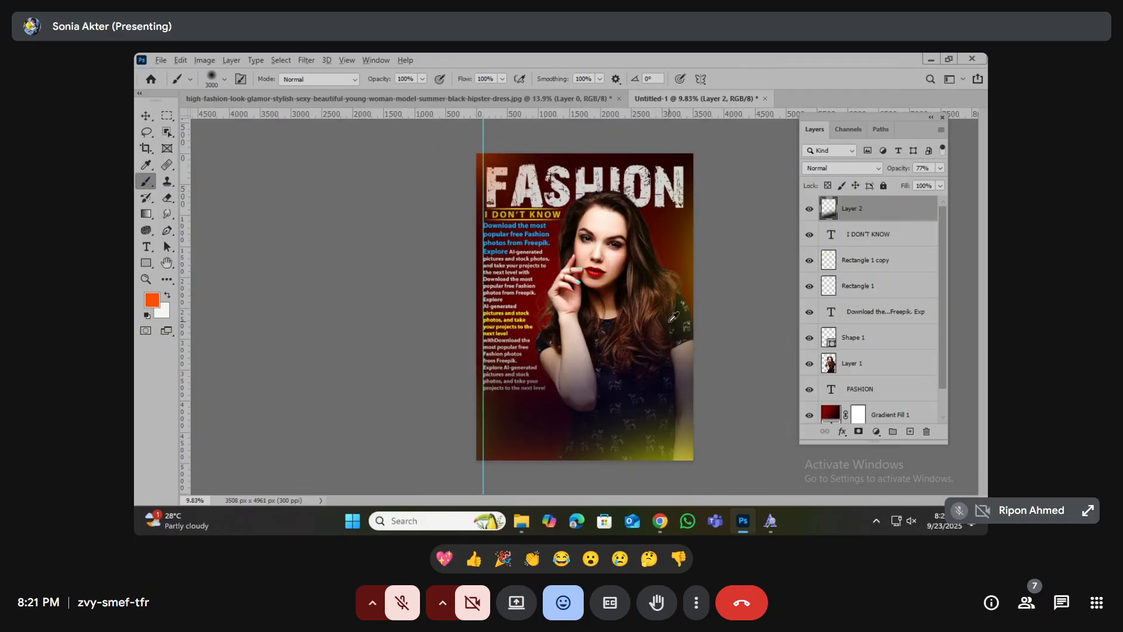
scroll(586, 307, "up", 1)
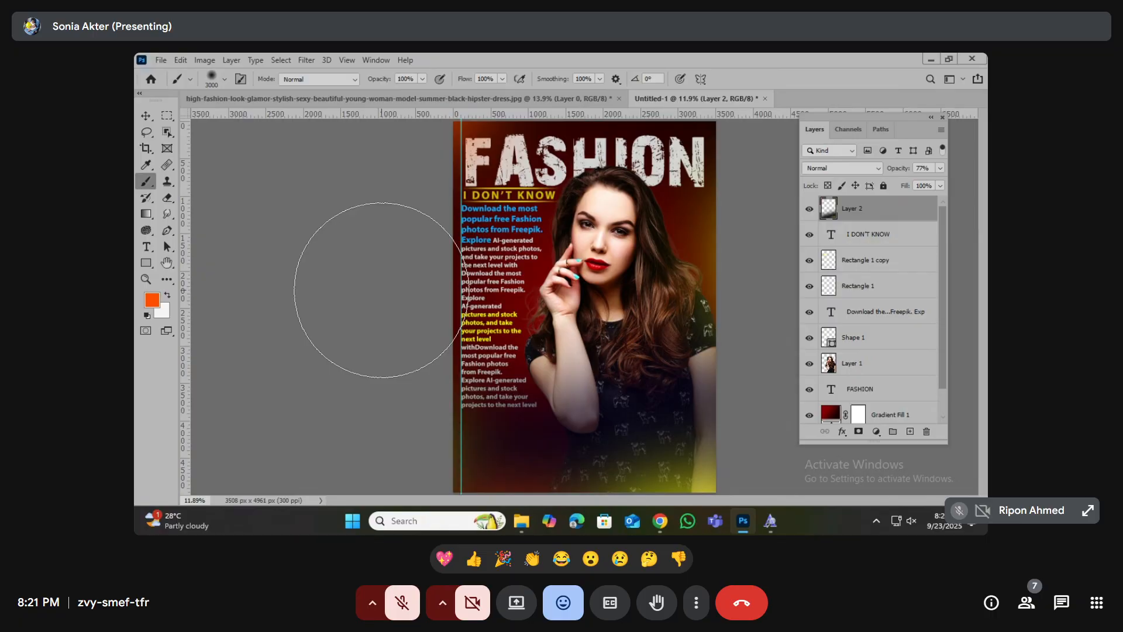
scroll(351, 260, "down", 2)
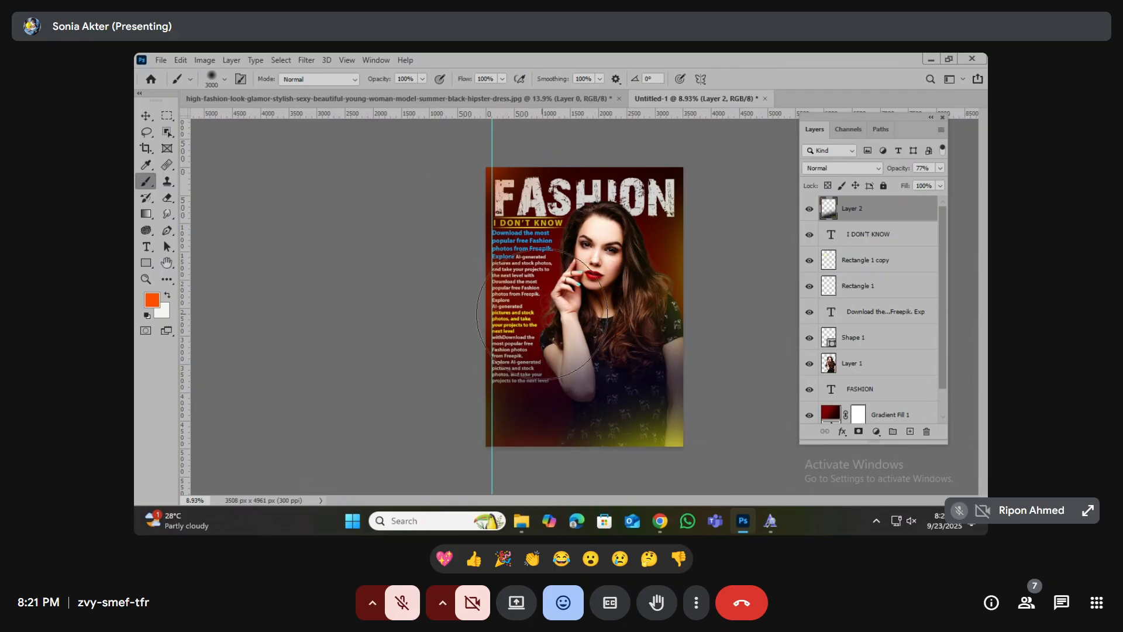
scroll(679, 381, "up", 2)
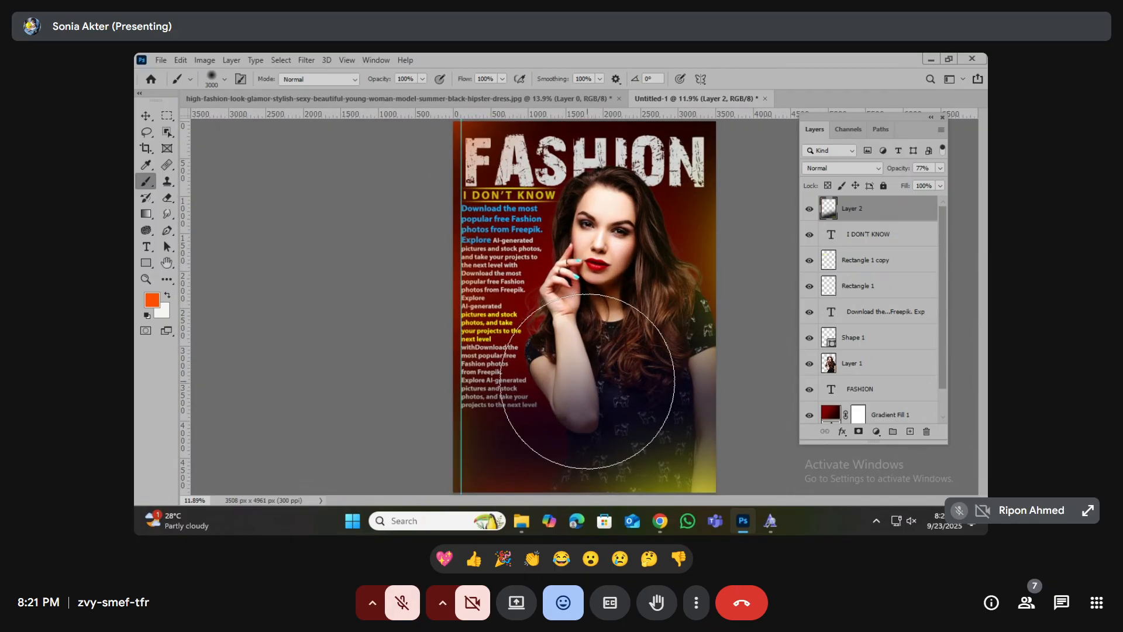
scroll(565, 410, "down", 2)
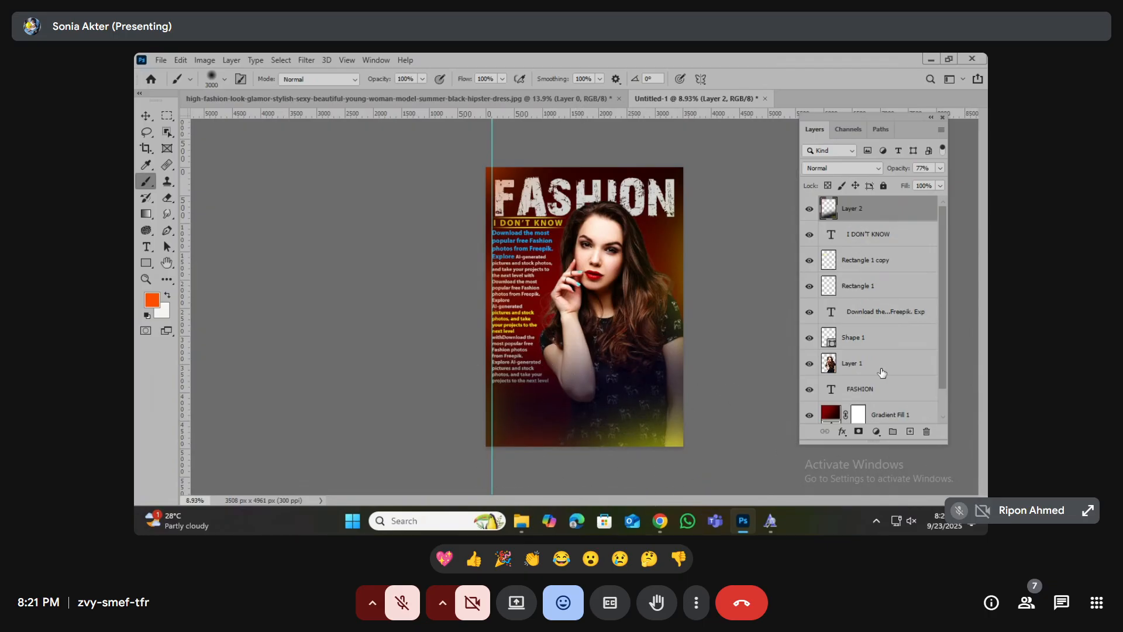
- Add a text line reading WOMEN BEAUTY below the body text in the lower part of the poster
key("t")
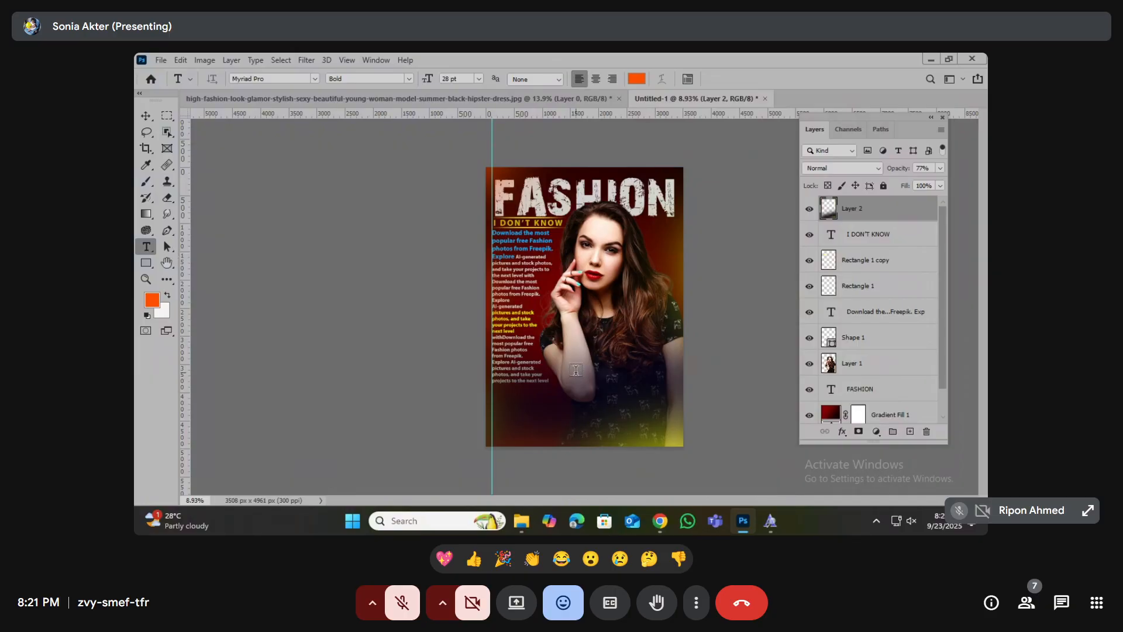
left_click(519, 408)
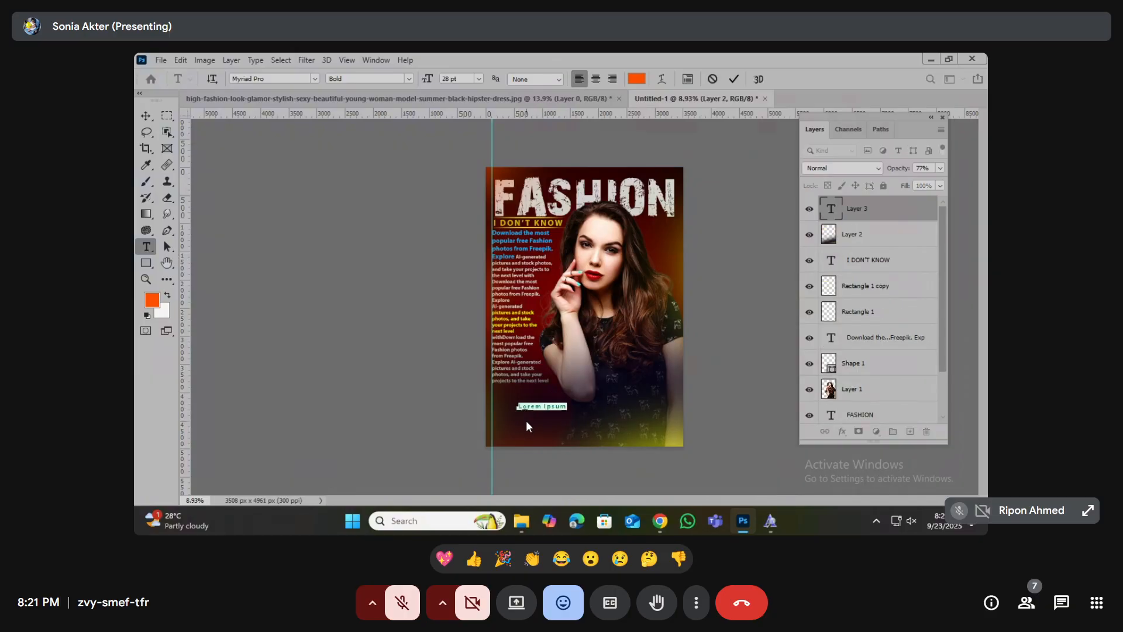
left_click(527, 422)
type("WOMEN BEAUTY")
- Set the tracking of the whole WOMEN BEAUTY text to 0
key("ctrl+a")
key("ctrl+t")
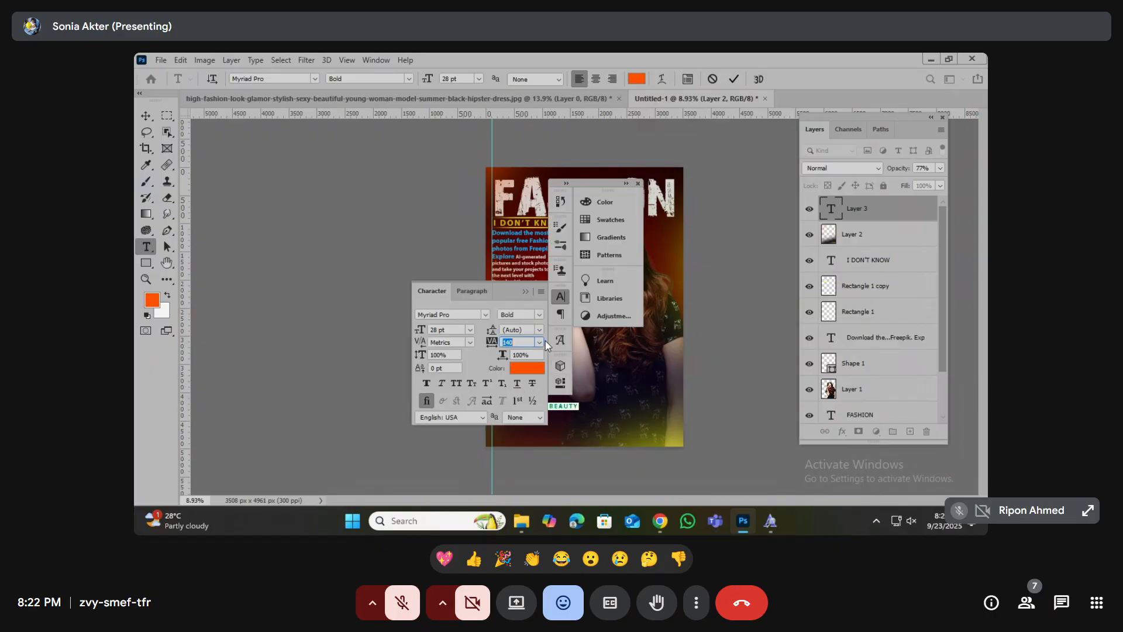
left_click(540, 342)
left_click(526, 421)
left_click_drag(530, 288, 545, 284)
left_click(637, 183)
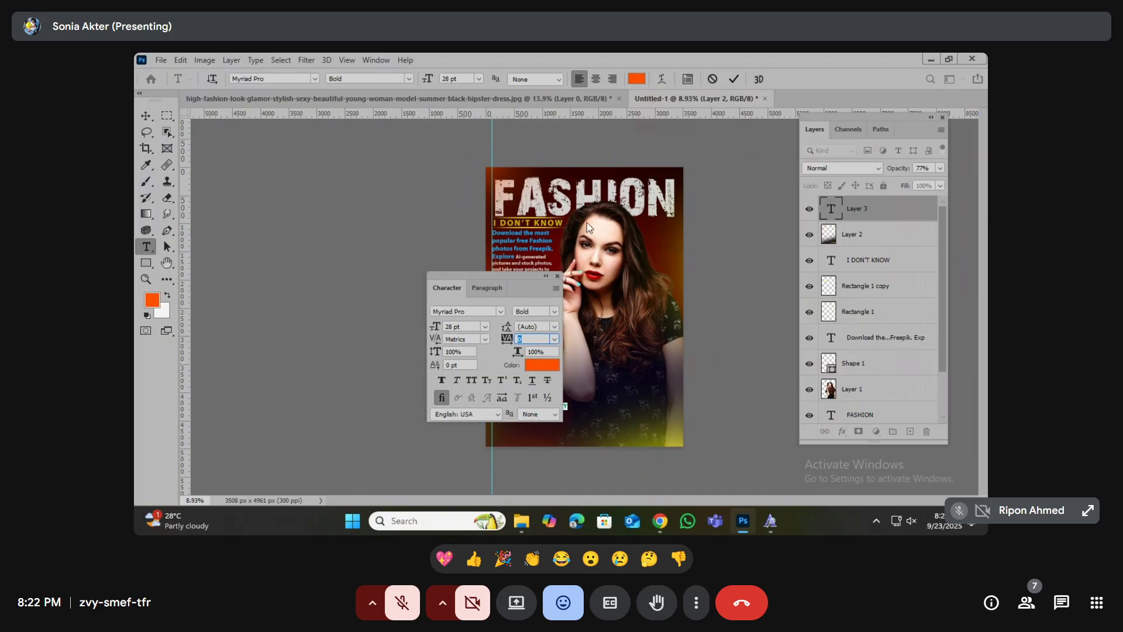
left_click(555, 276)
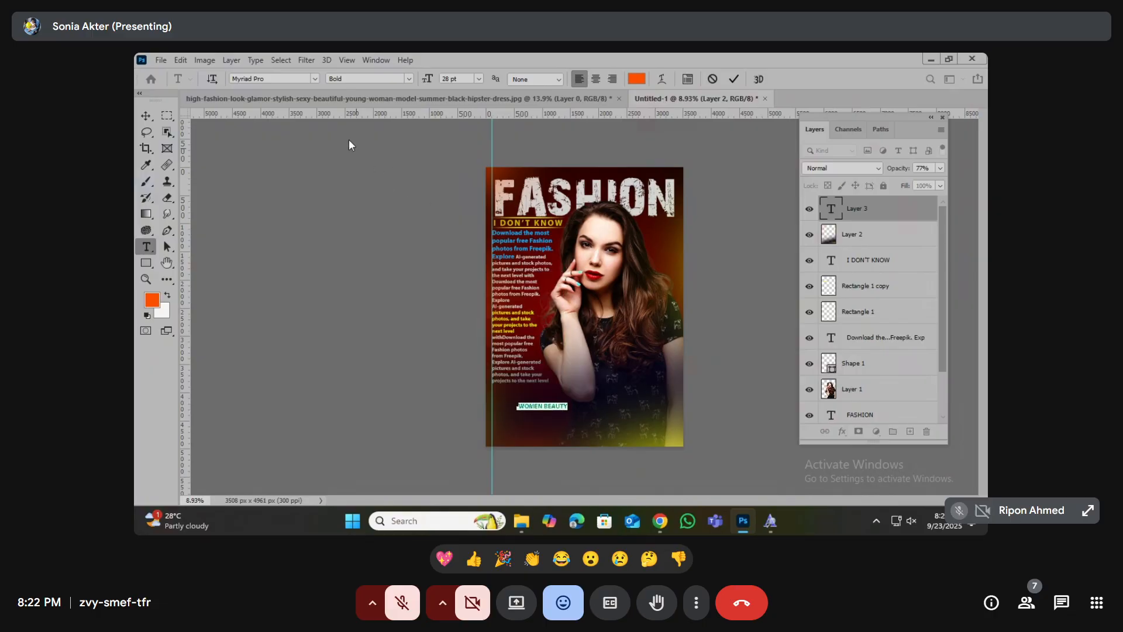
- Change the WOMEN BEAUTY text to the Impact Regular font and colour it white #ffffff
type("Impact")
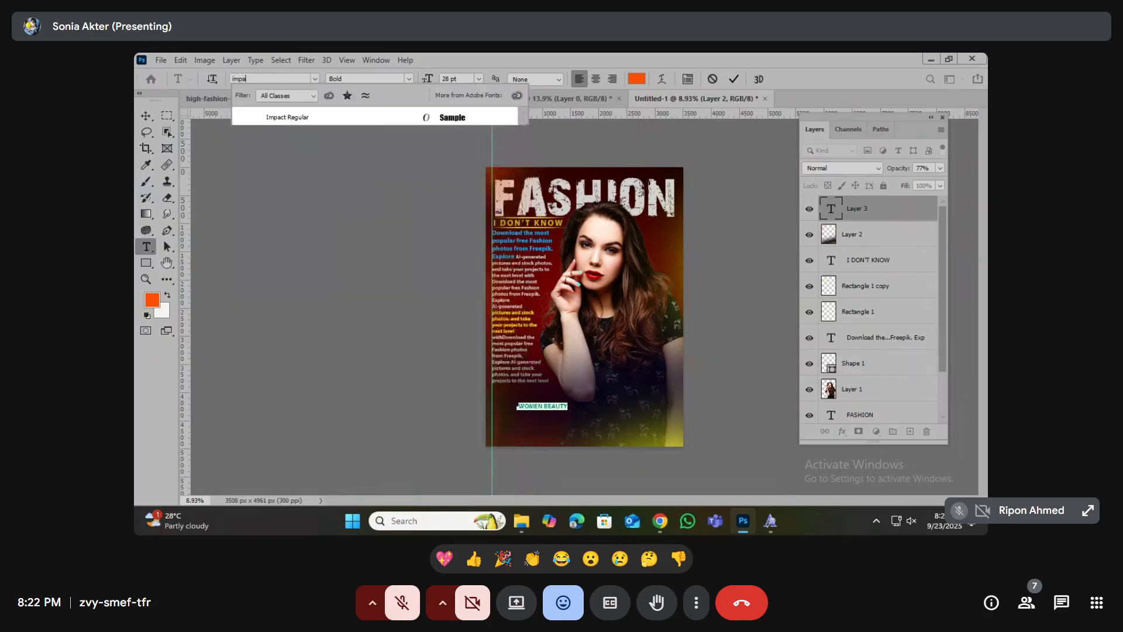
key("Return")
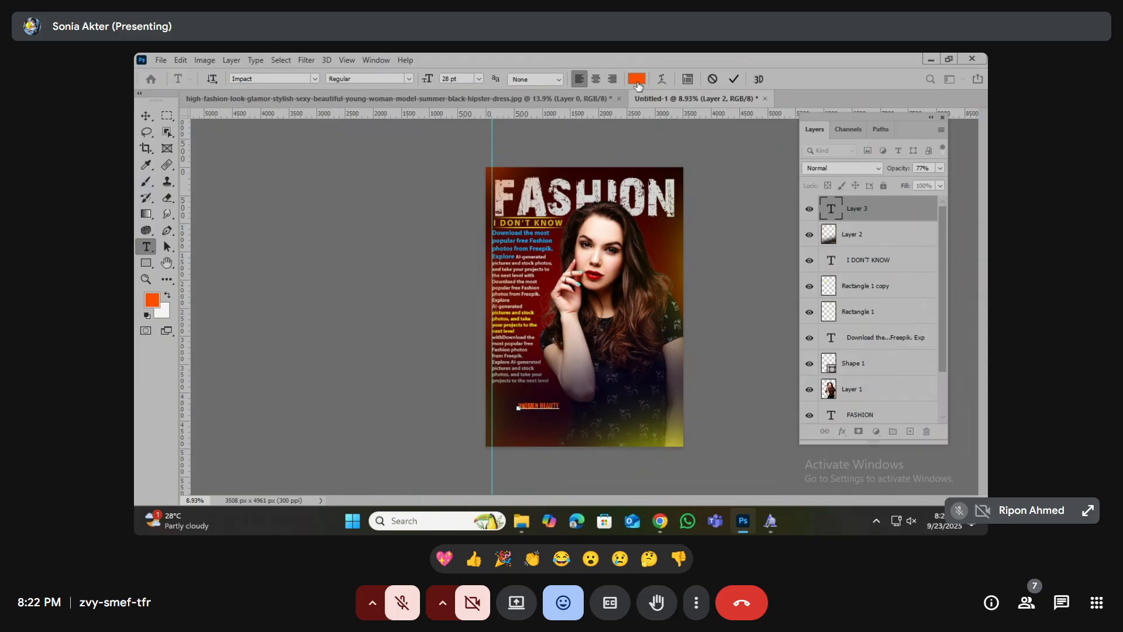
left_click(637, 80)
left_click(638, 275)
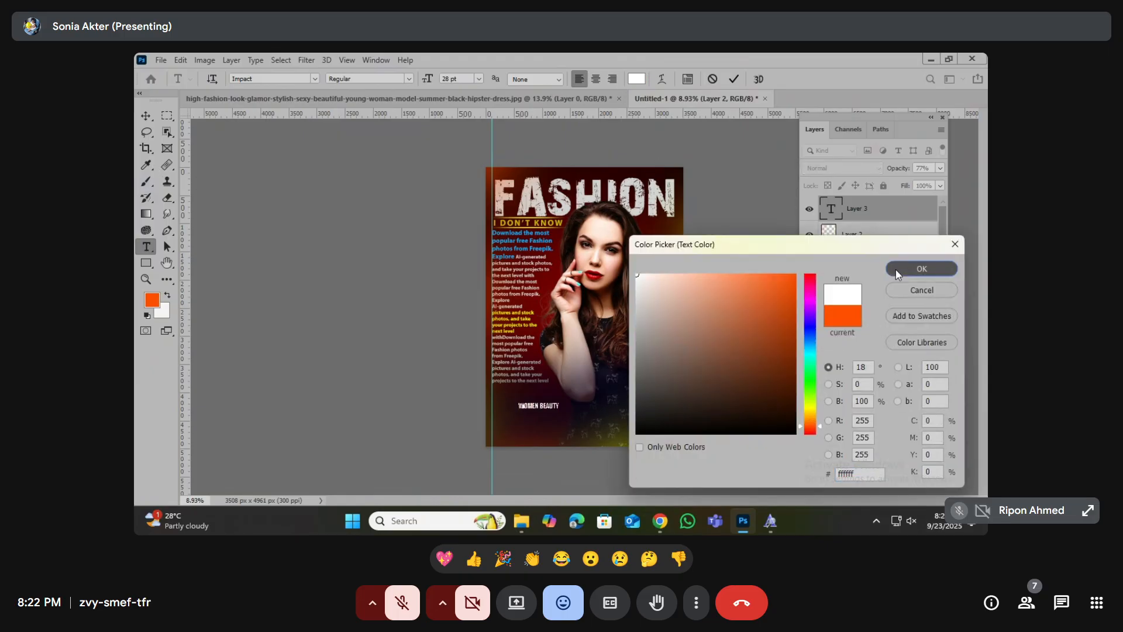
left_click(921, 270)
- Enlarge the WOMEN BEAUTY text to nearly the full poster width, aligned with the vertical guide below the body text
left_click(146, 115)
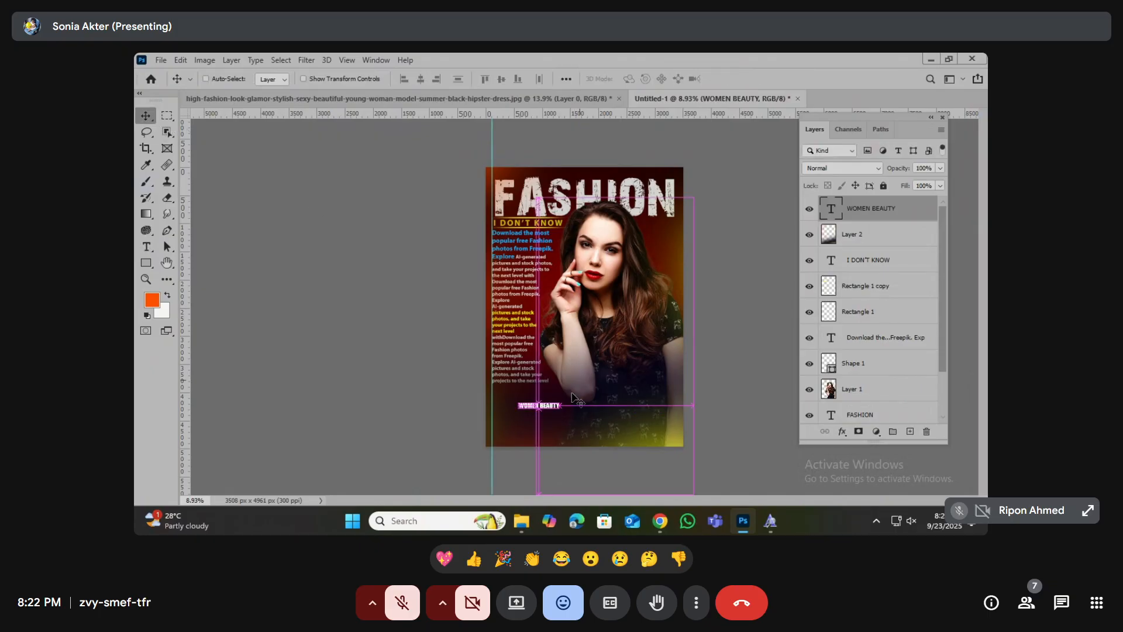
key("ctrl+t")
left_click_drag(561, 410, 678, 421)
key("Return")
- Rasterize the WOMEN BEAUTY text layer
scroll(635, 409, "up", 3)
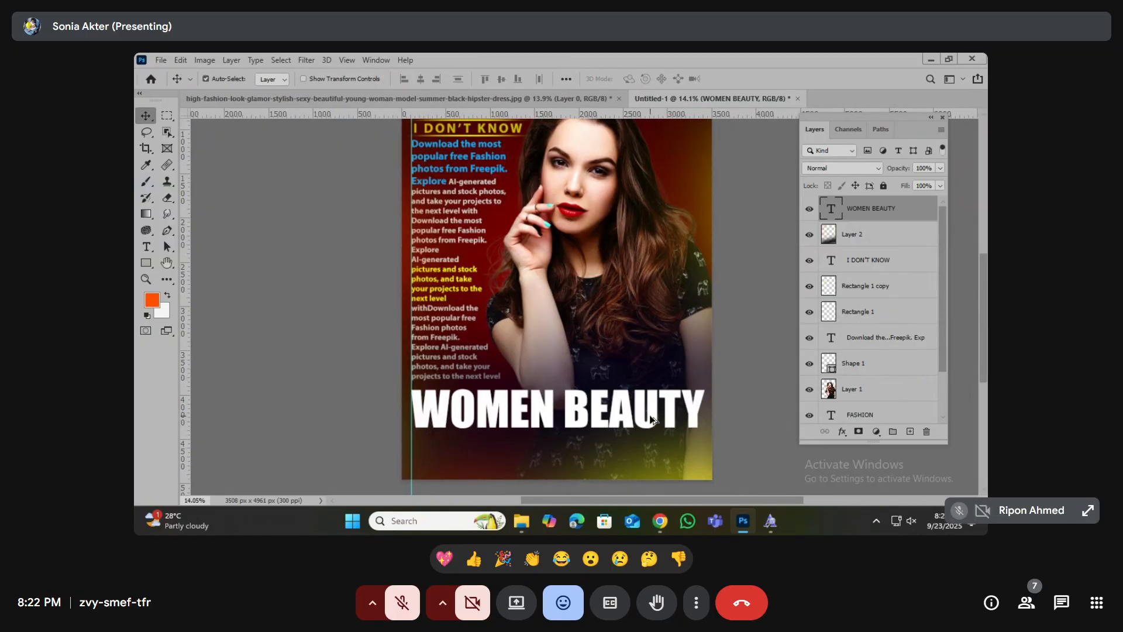
scroll(591, 319, "up", 3)
scroll(585, 383, "down", 1)
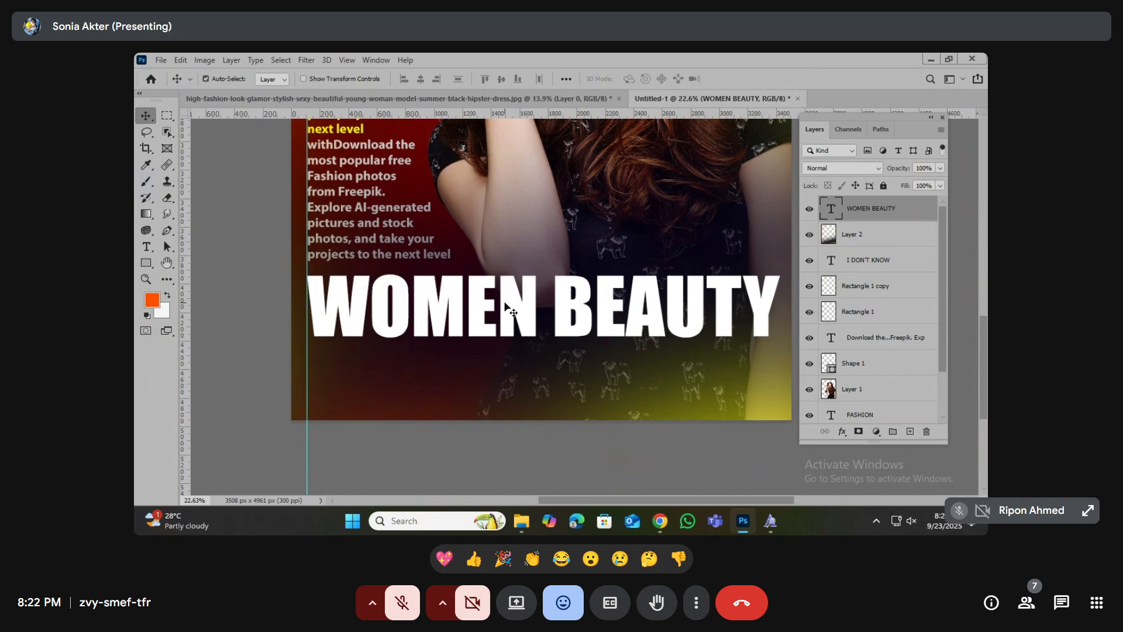
scroll(506, 308, "down", 1)
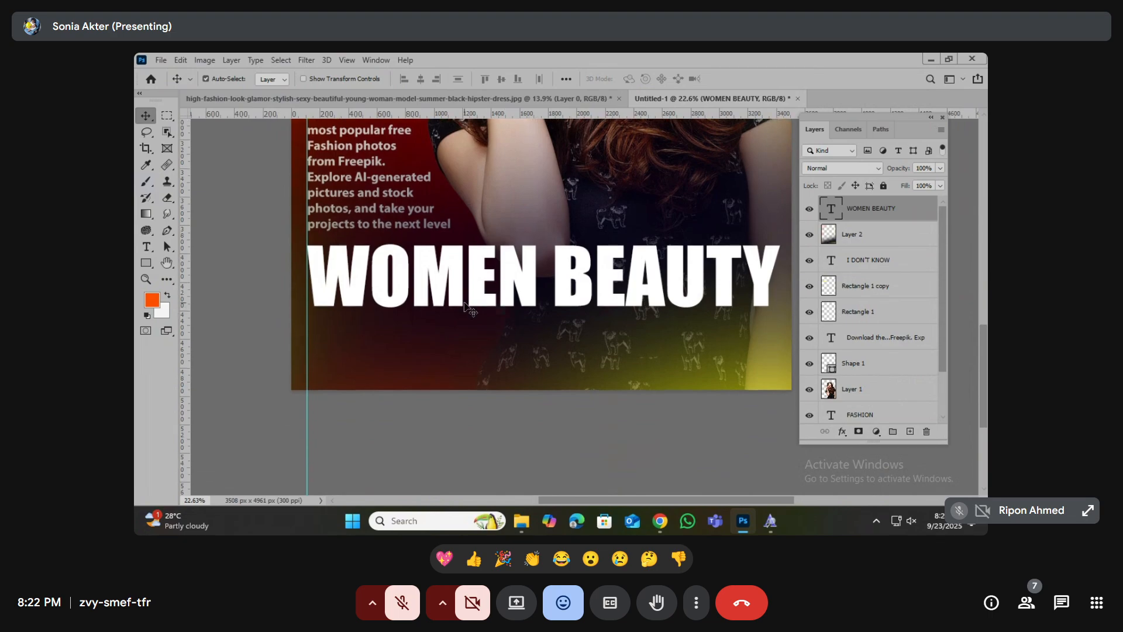
right_click(870, 207)
left_click(746, 257)
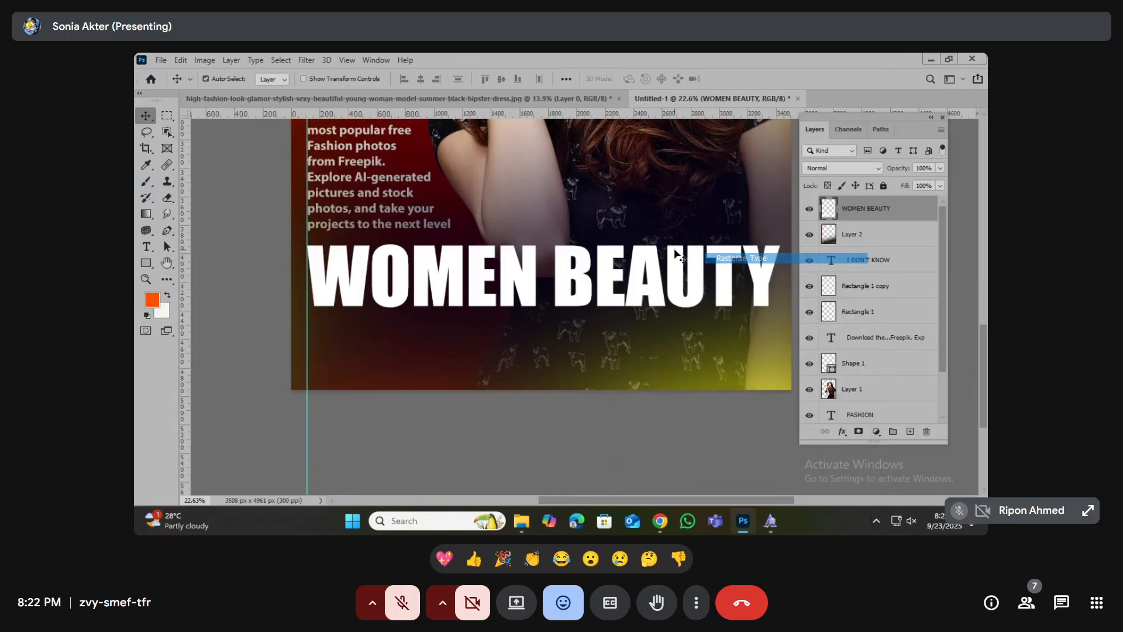
- Select the lower half of the WOMEN BEAUTY letters with a rectangular marquee, then cut and paste it onto a new layer
left_click(166, 116)
scroll(318, 260, "down", 1)
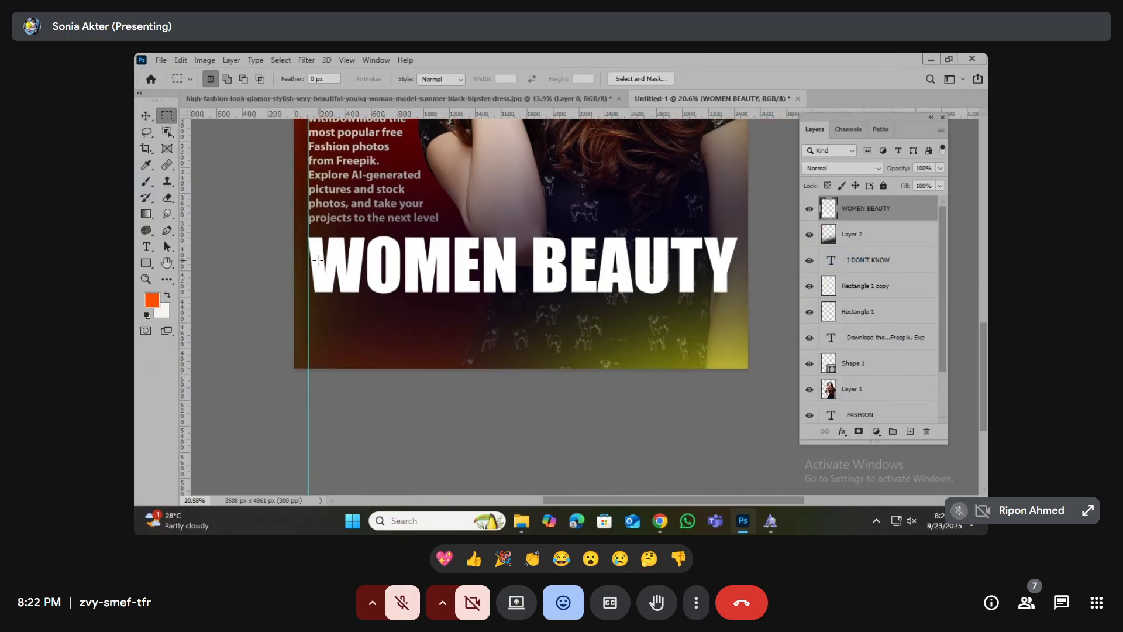
left_click_drag(294, 265, 771, 348)
key("ctrl+x")
key("ctrl+v")
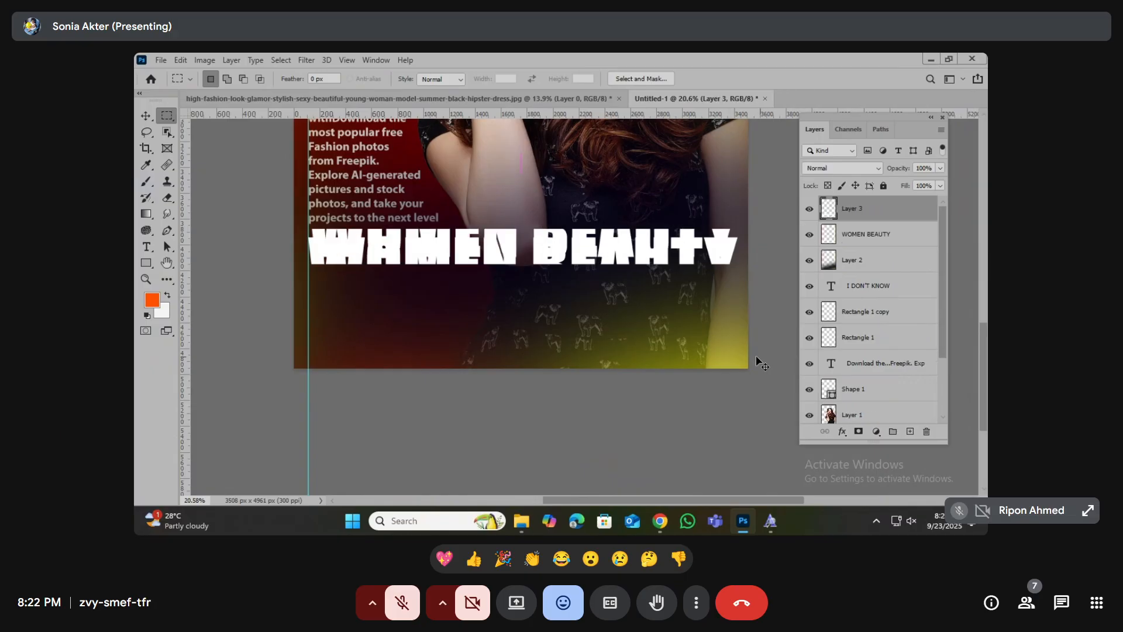
- Move the pasted lower letter halves just beneath the upper halves, leaving a narrow horizontal gap between them
key("ctrl+t")
left_click_drag(570, 239, 577, 291)
key("Return")
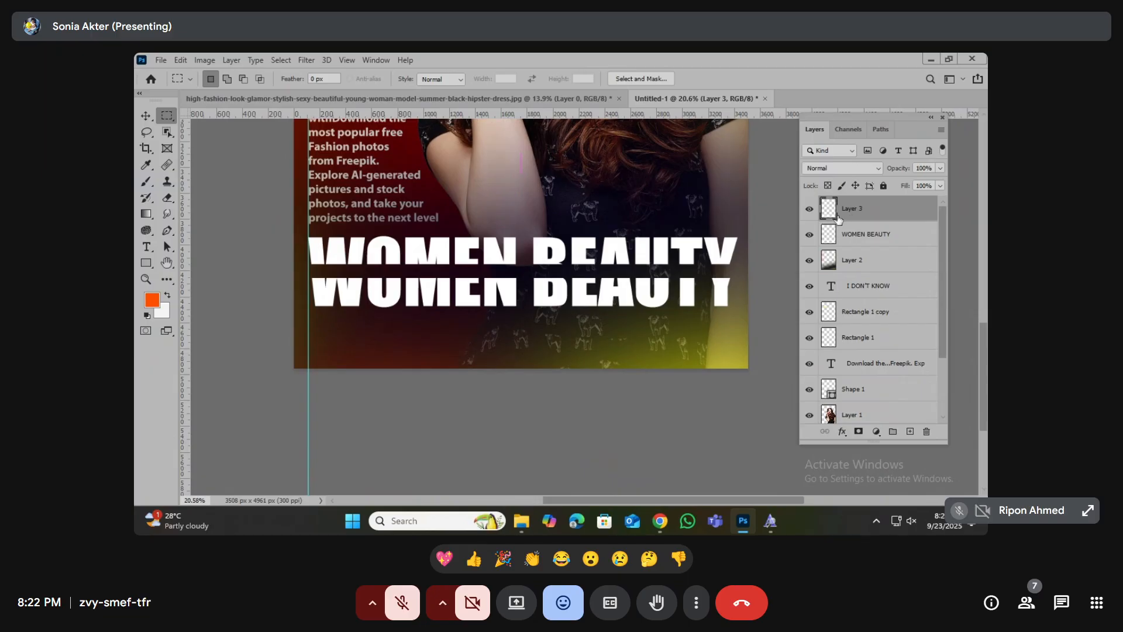
- Fill the lower halves of the WOMEN BEAUTY letters with the orange foreground colour and clear the selection
left_click(827, 210, "ctrl")
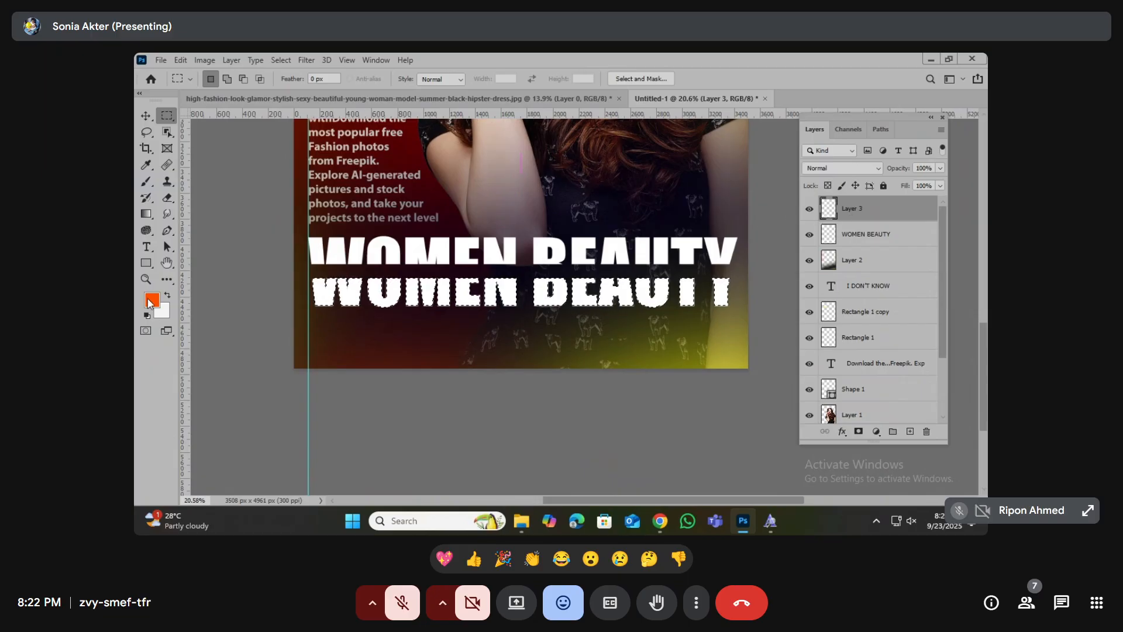
key("alt+BackSpace")
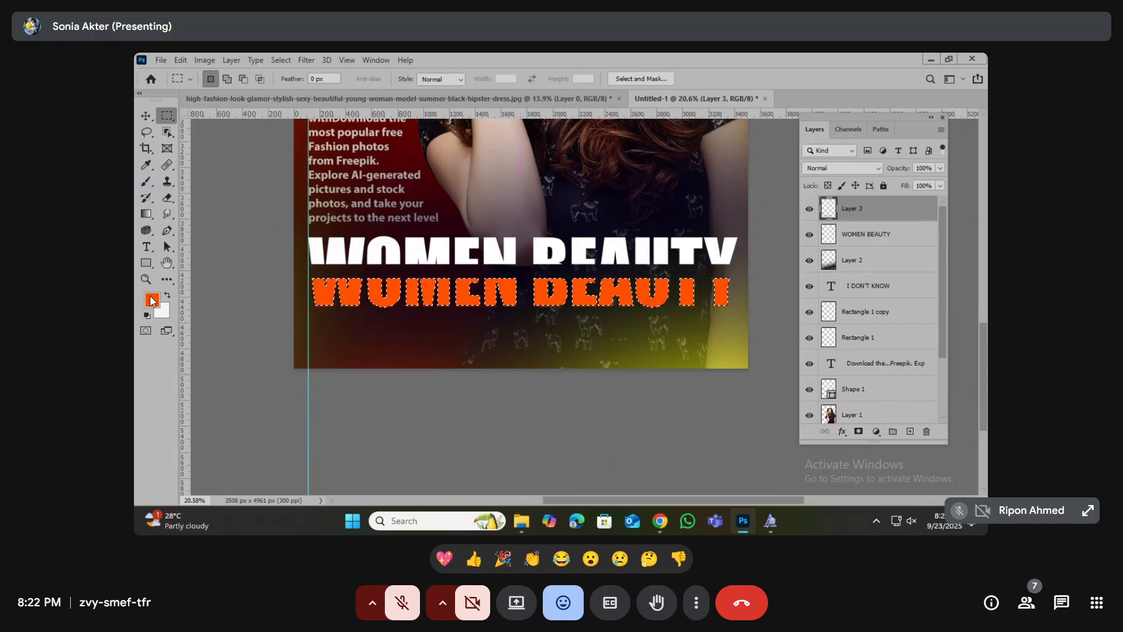
key("ctrl+d")
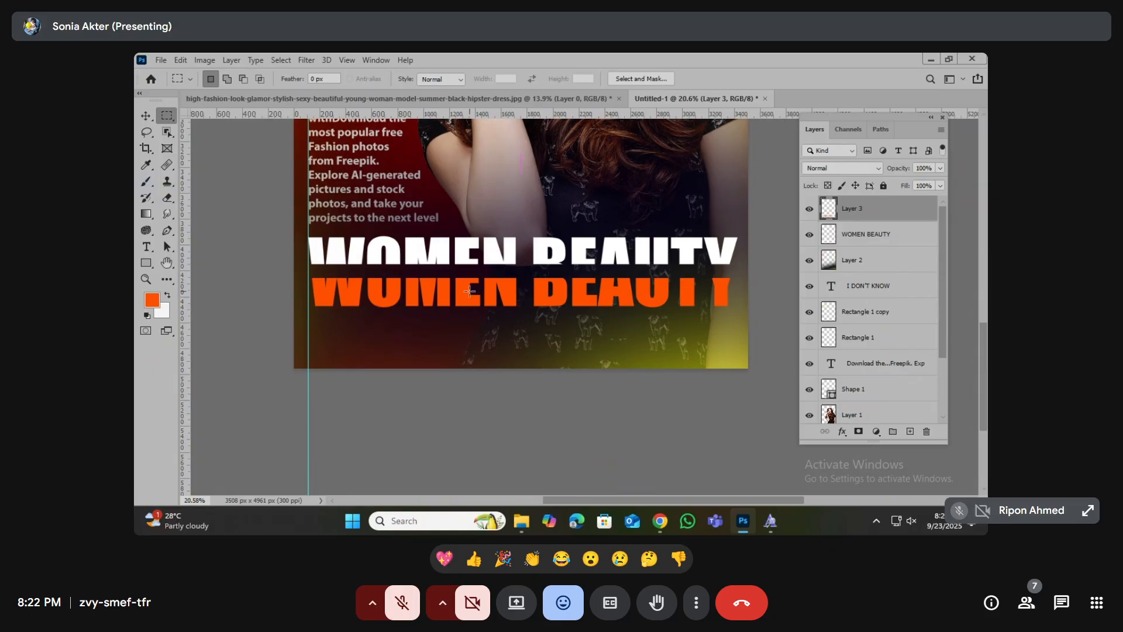
- Nudge the orange lower letter halves slightly upward to narrow the gap below the white halves
left_click(146, 118)
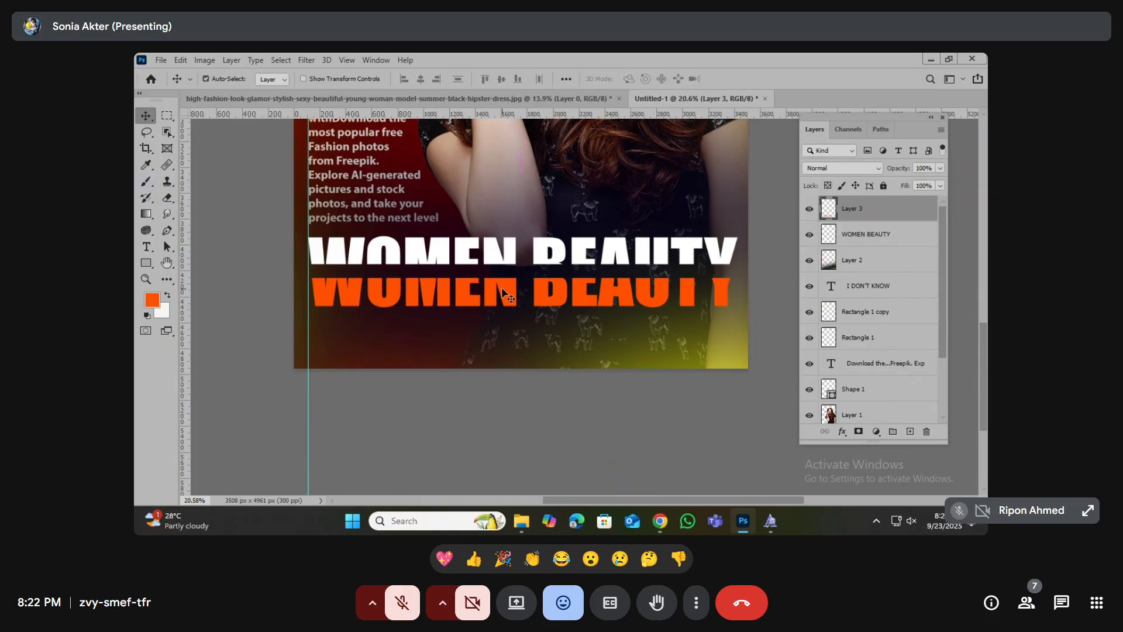
key("shift+Up")
key("shift+Up")
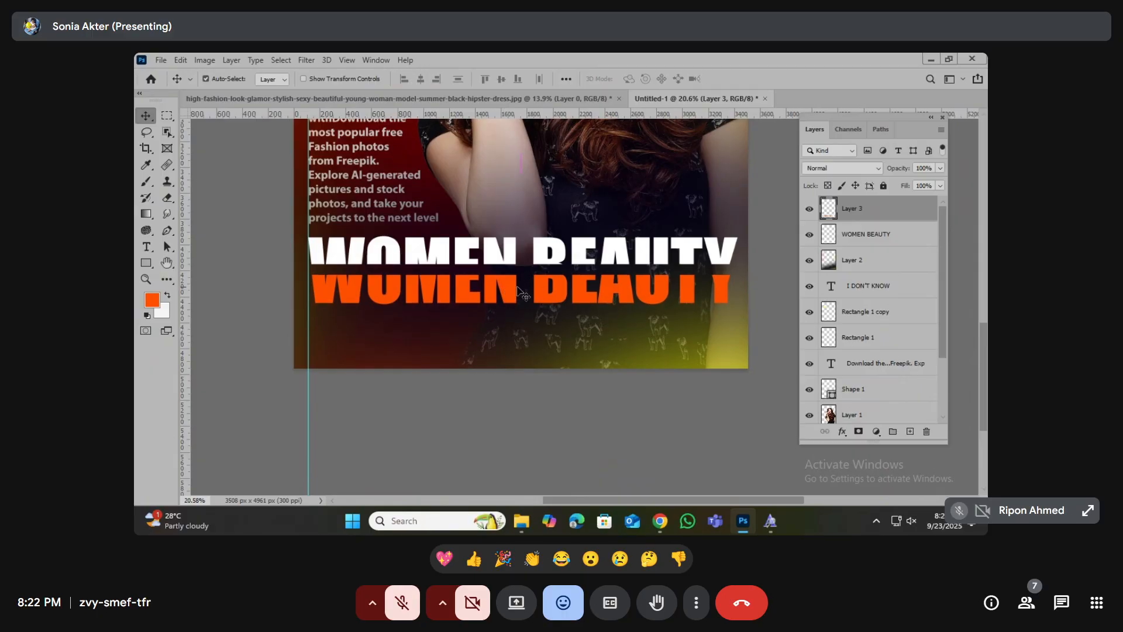
- Draw a thin rectangle about 3847 × 26 px across the poster along the cut edge of the white letters and fill it white
left_click(147, 263)
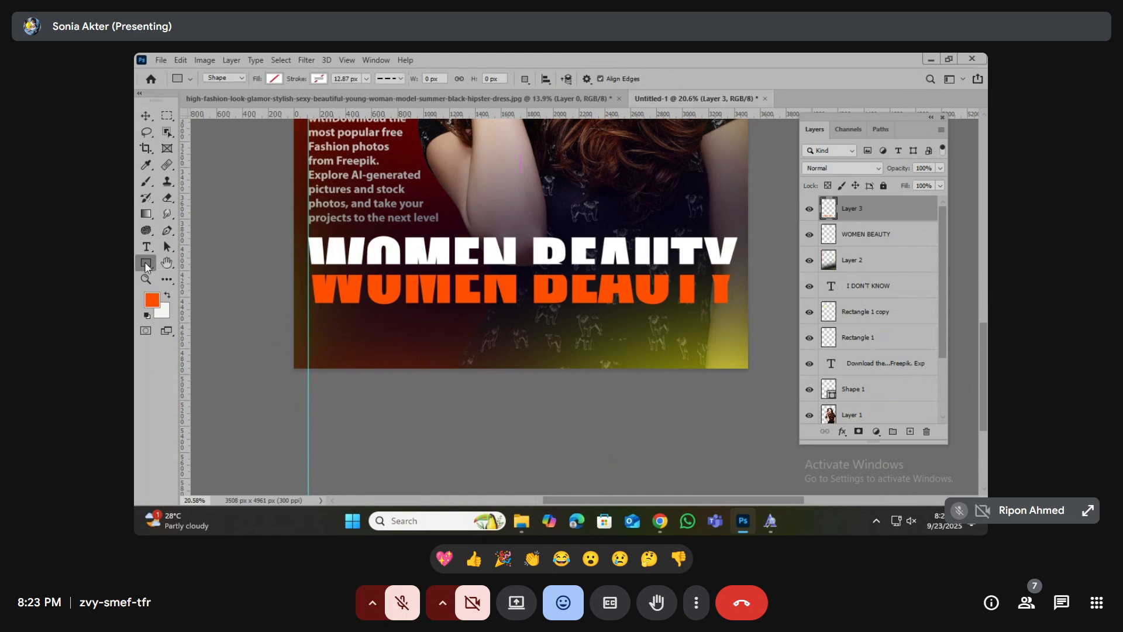
right_click(146, 262)
left_click(193, 265)
left_click_drag(282, 262, 779, 267)
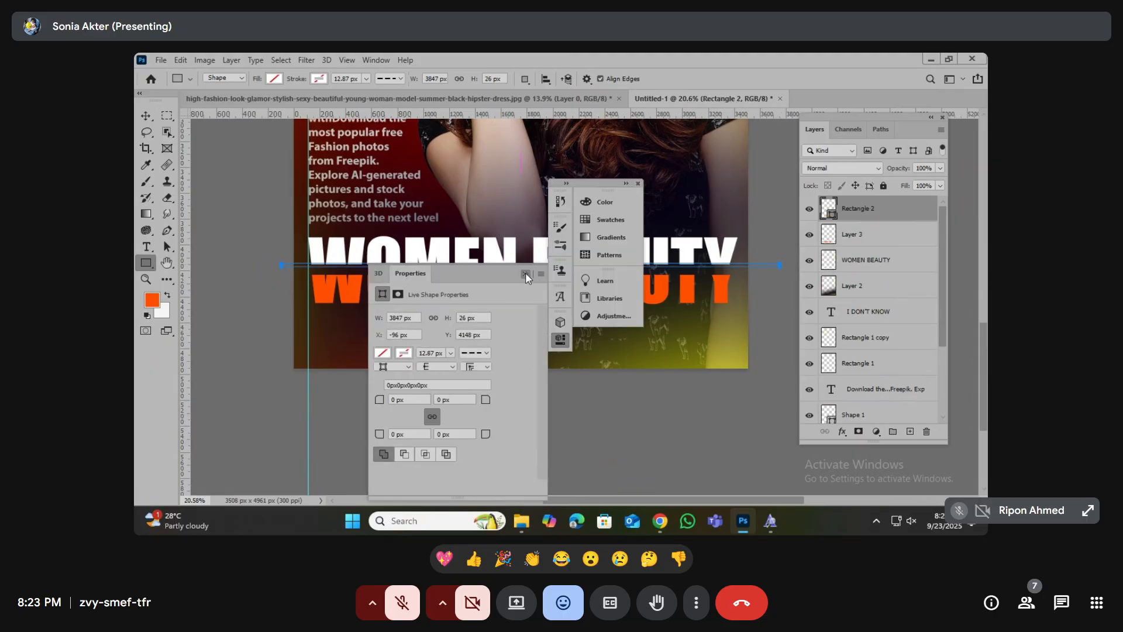
left_click(526, 274)
left_click(638, 185)
left_click(273, 80)
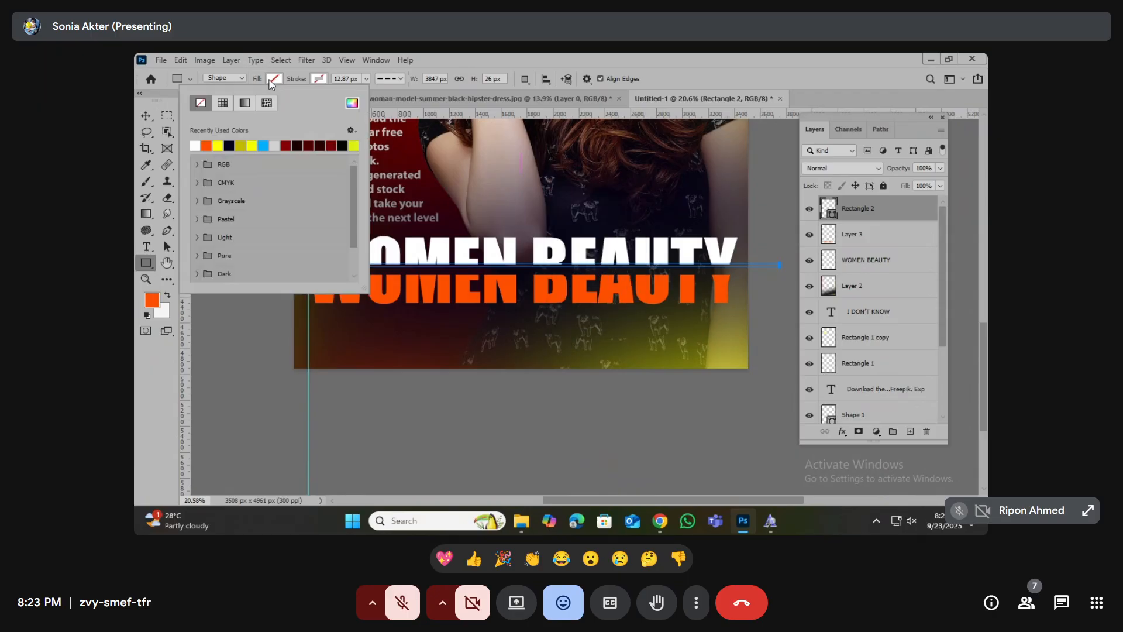
left_click(197, 146)
left_click(147, 115)
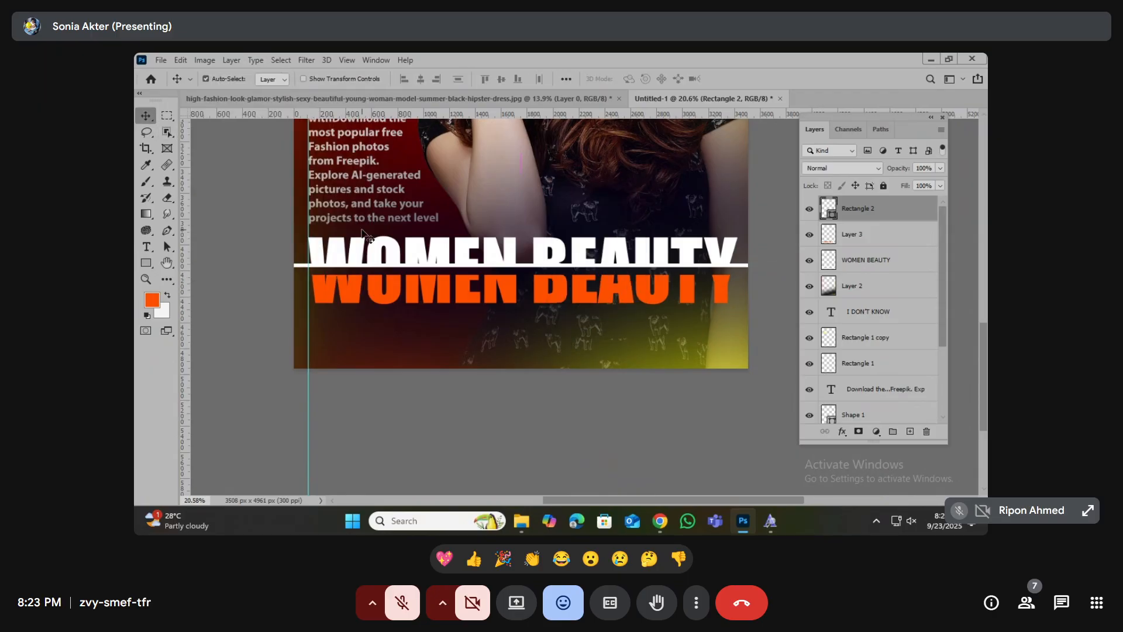
- Duplicate the white line onto the top edge of the orange letter halves and colour the copy with orange sampled from the letters
scroll(466, 285, "up", 3)
scroll(466, 285, "up", 1)
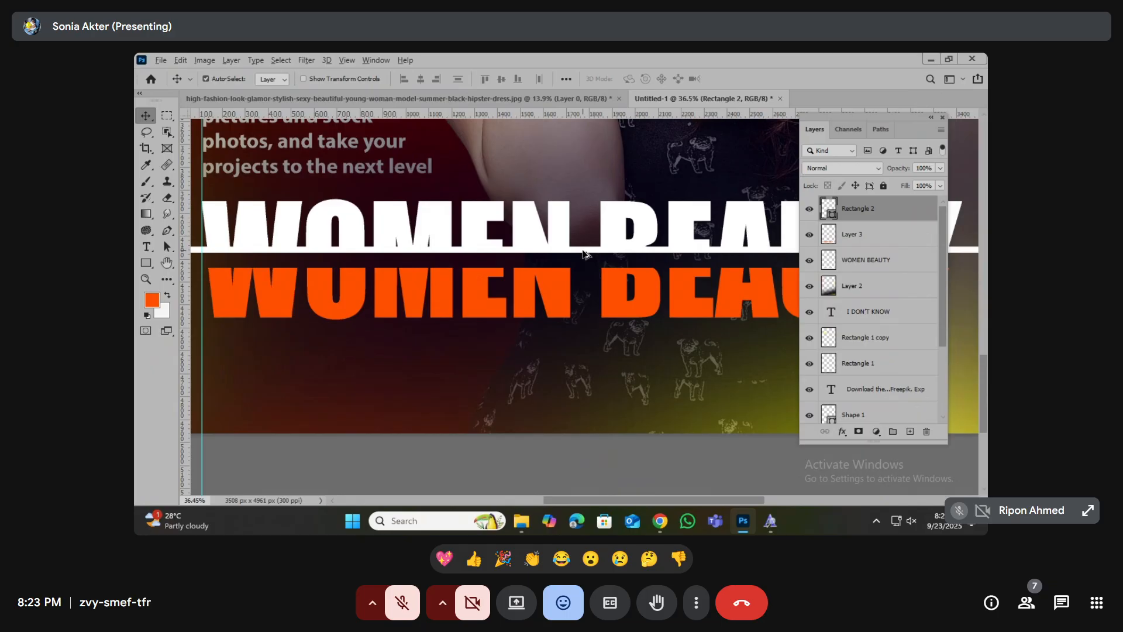
left_click_drag(584, 252, 585, 269)
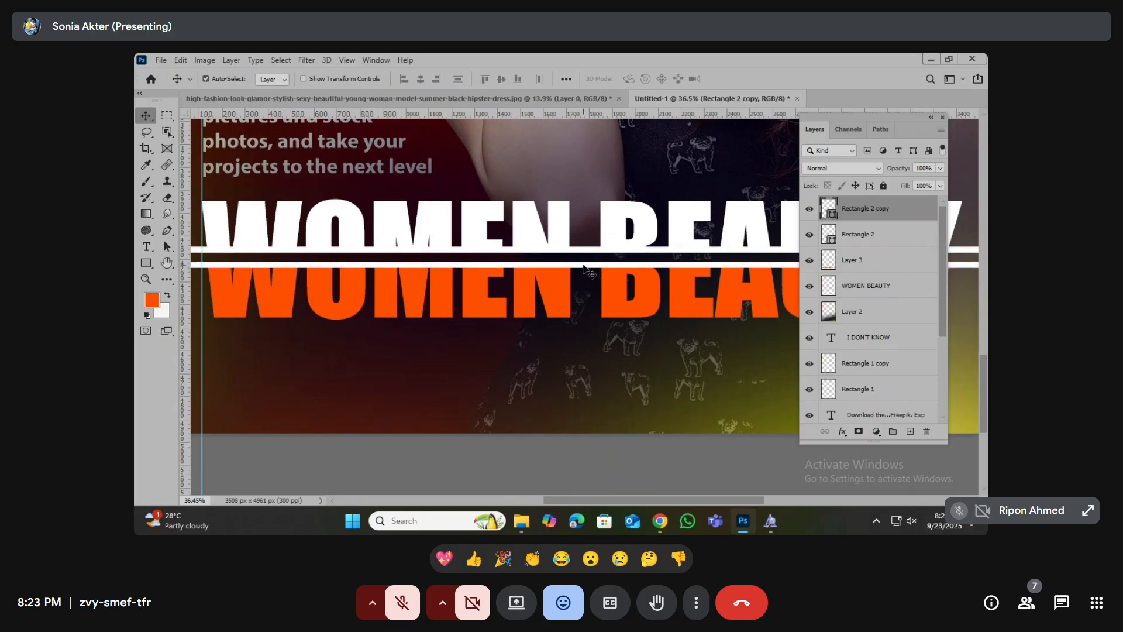
double_click(834, 218)
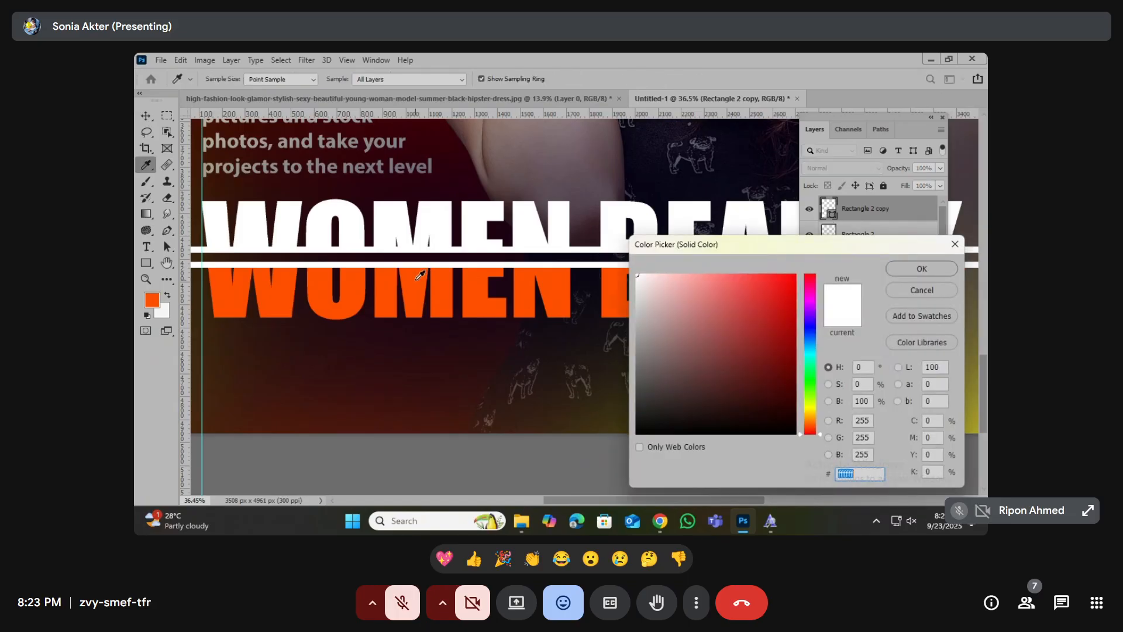
left_click(419, 279)
left_click(922, 270)
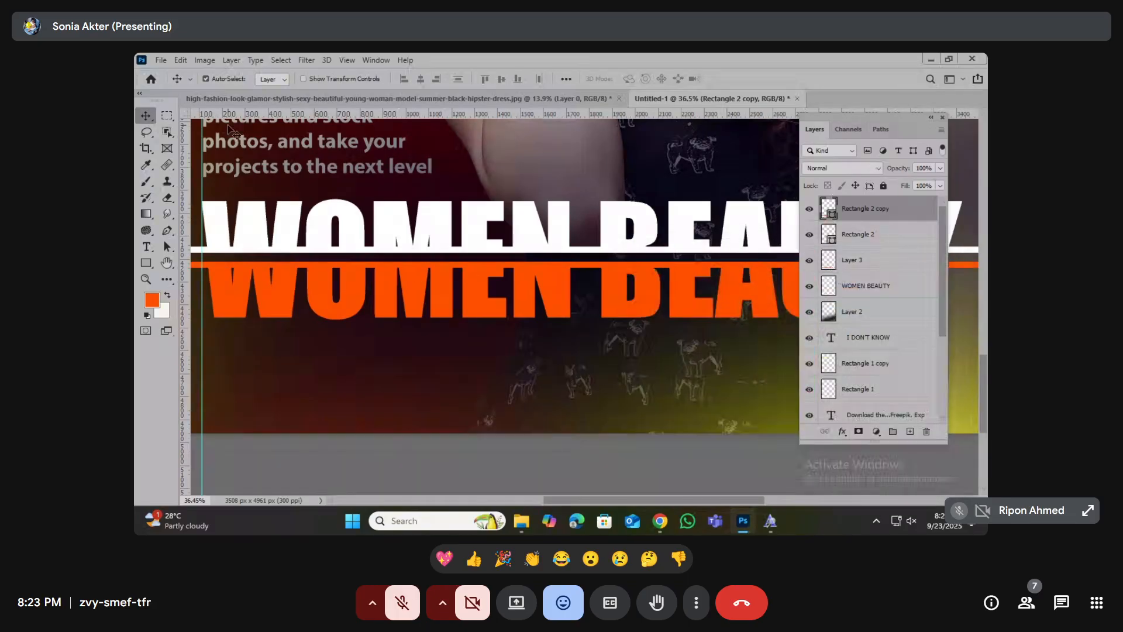
scroll(633, 239, "down", 9)
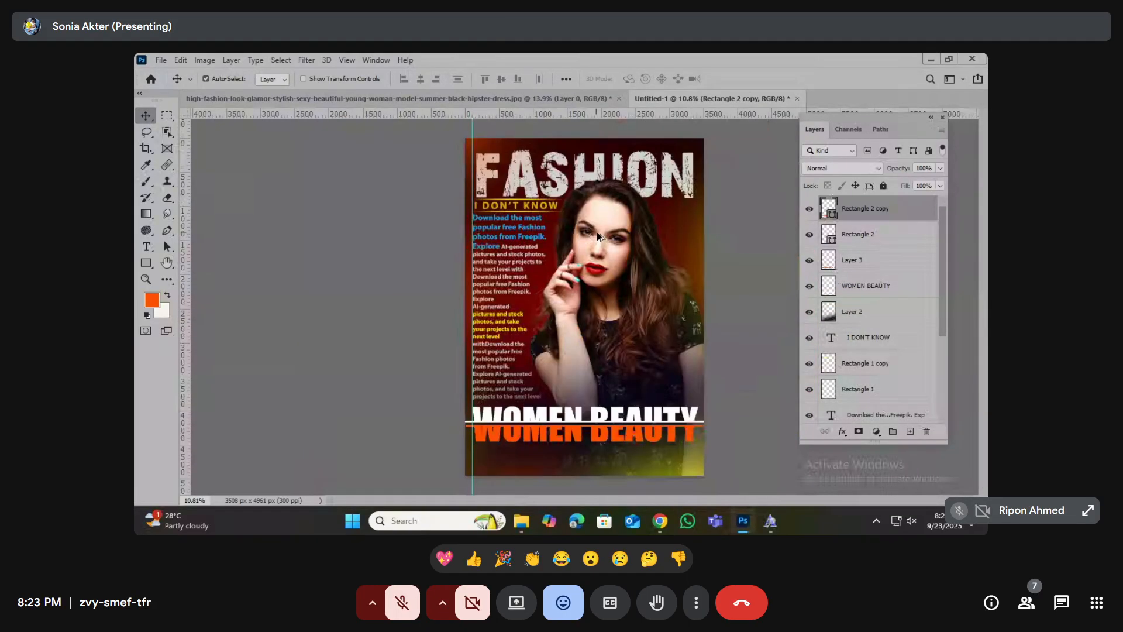
scroll(637, 398, "up", 3)
scroll(638, 399, "up", 3)
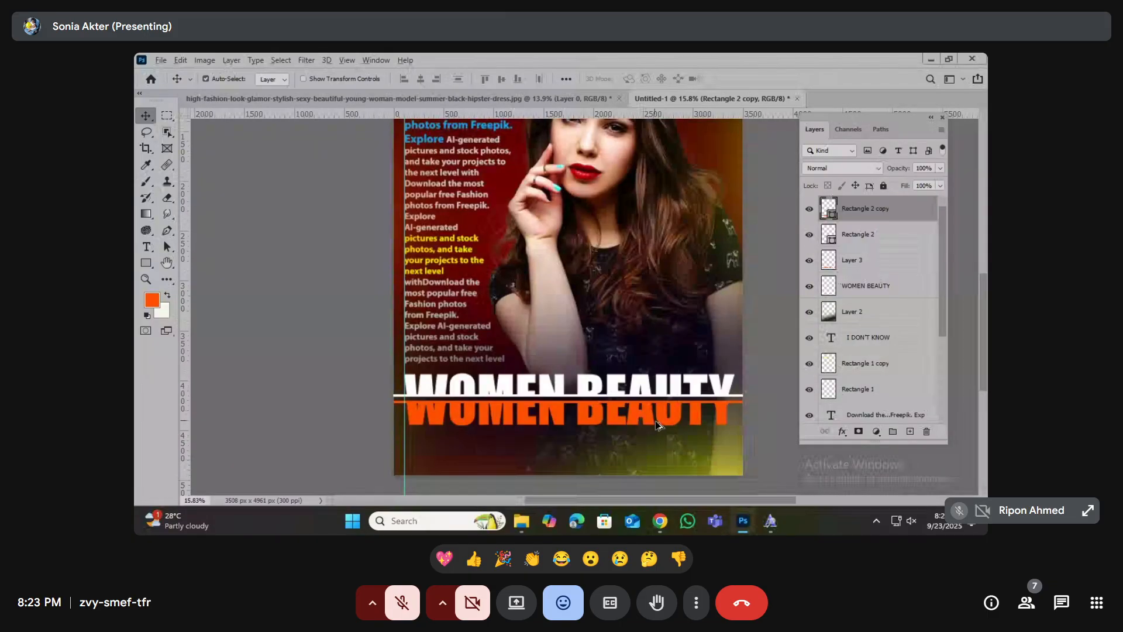
- Nudge the orange lower letter halves and their orange line together slightly upward, closer to the white line, and deselect them
left_click(851, 239, "ctrl")
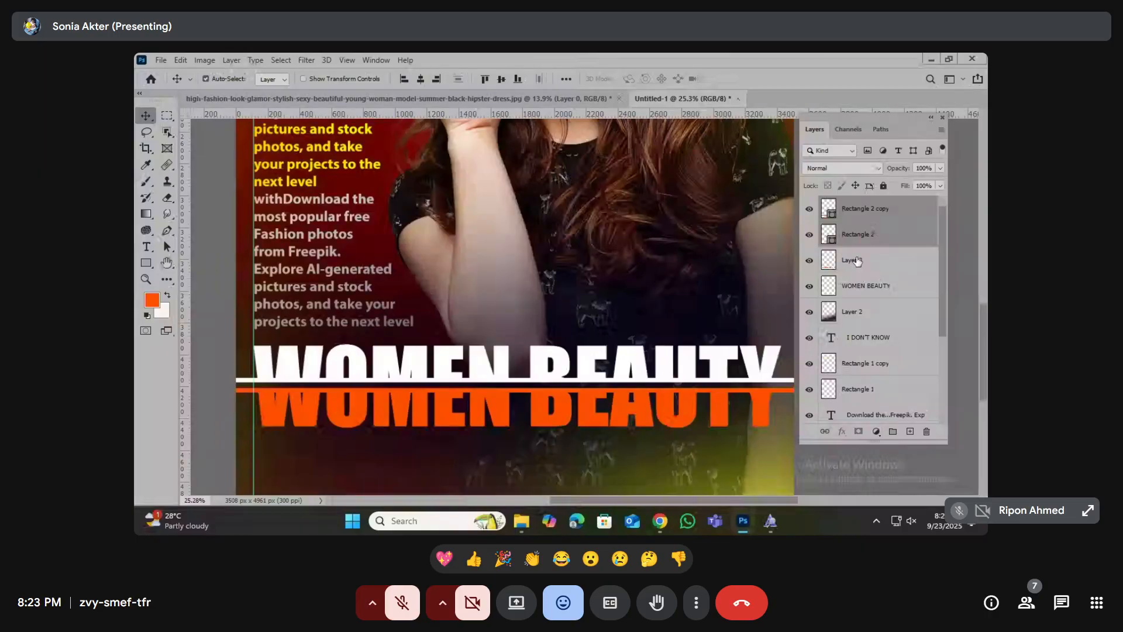
left_click(858, 261)
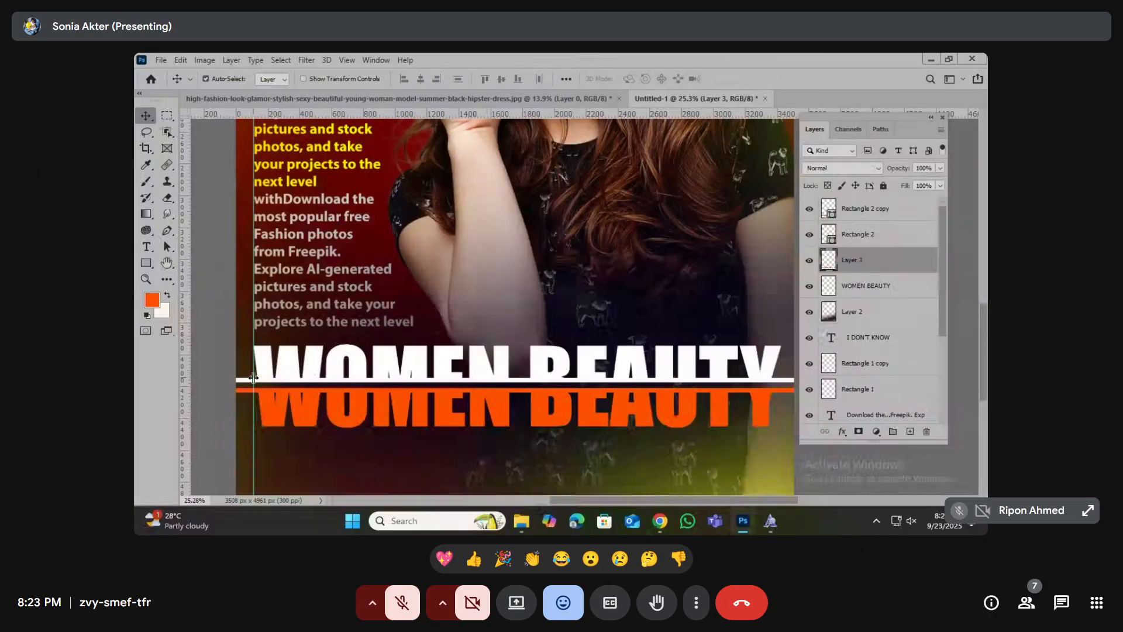
scroll(253, 377, "up", 5)
left_click(218, 372, "shift")
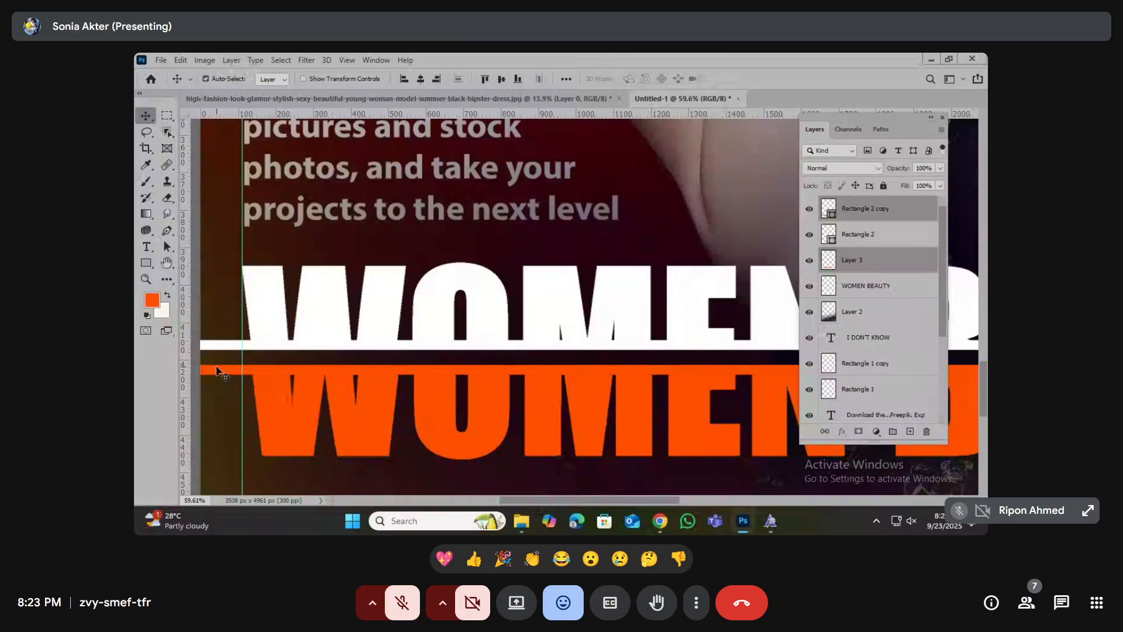
key("Up")
key("Up")
key("Up")
key("Up")
key("Up")
key("Up")
key("Up")
key("Up")
key("Up")
key("Up")
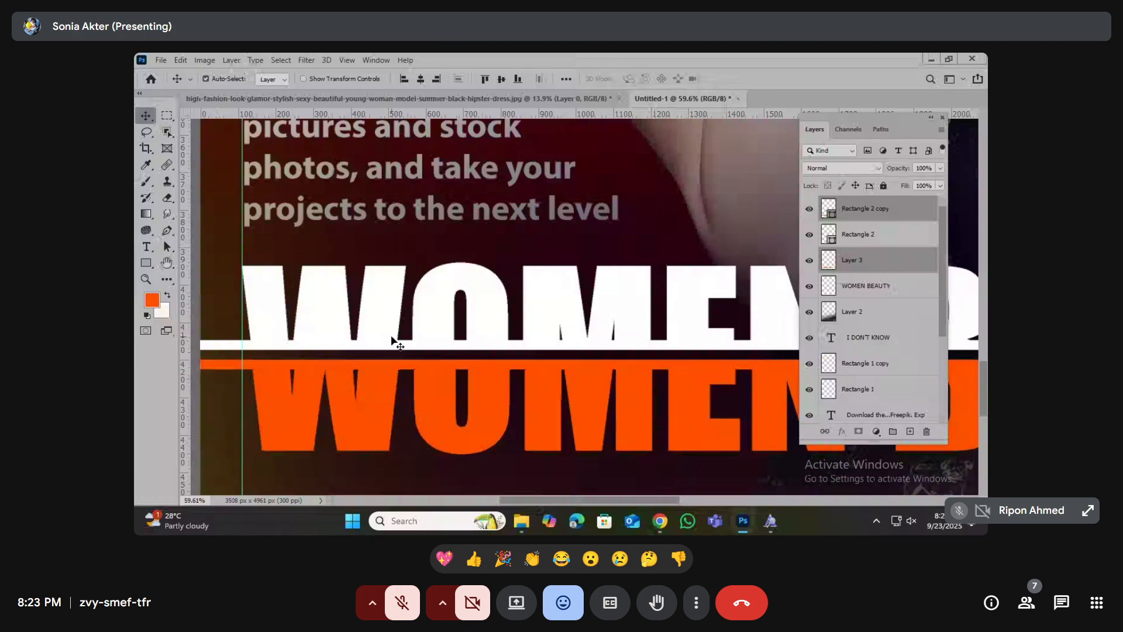
scroll(392, 340, "down", 6)
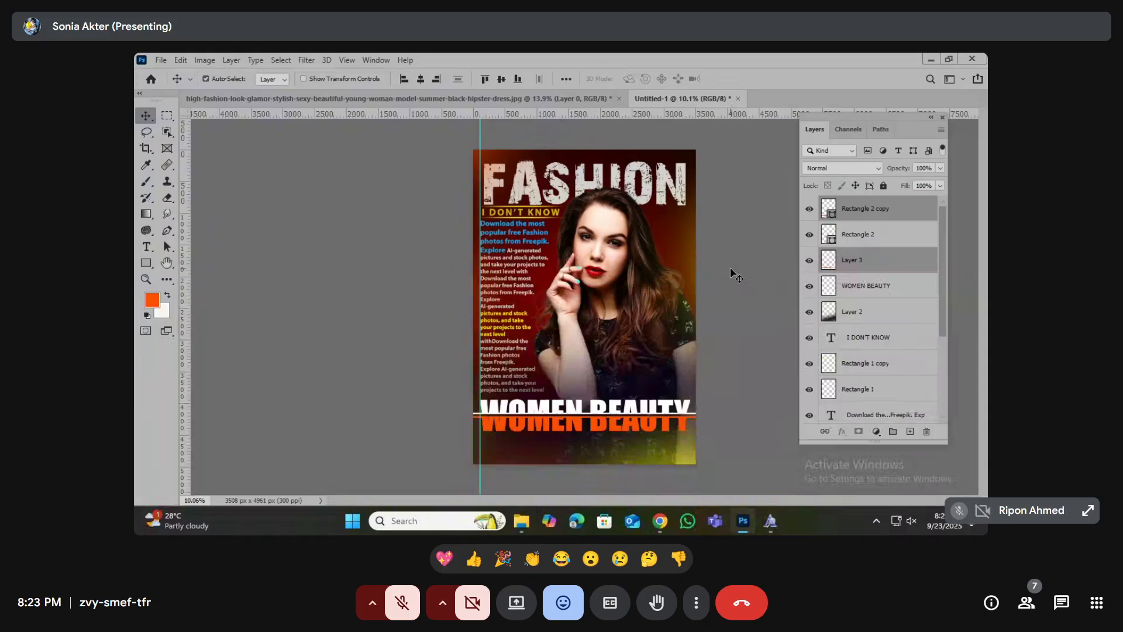
left_click(736, 273)
scroll(654, 446, "down", 3)
scroll(404, 351, "down", 1)
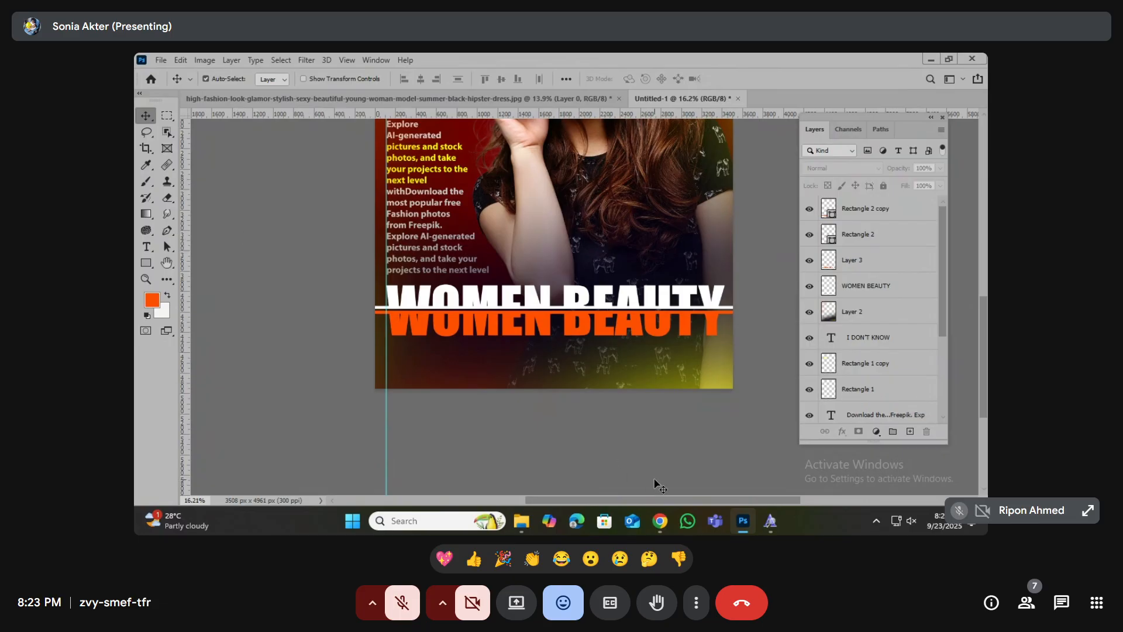
- Switch to Chrome and run a Google image search for "poster text teng" in a new tab
mouse_move(654, 523)
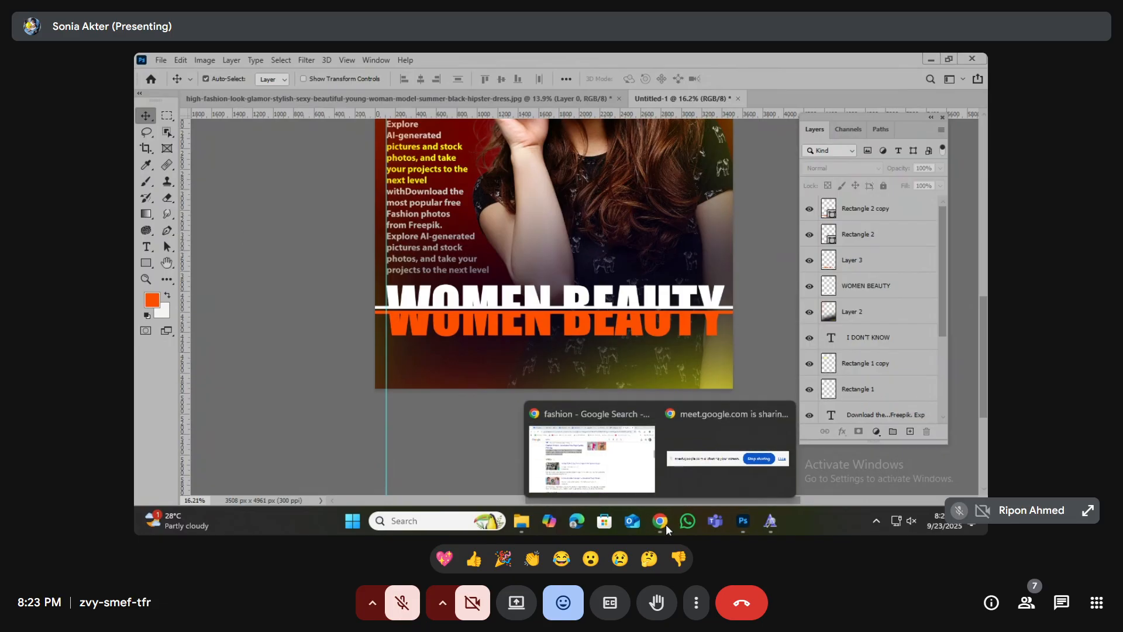
left_click(625, 460)
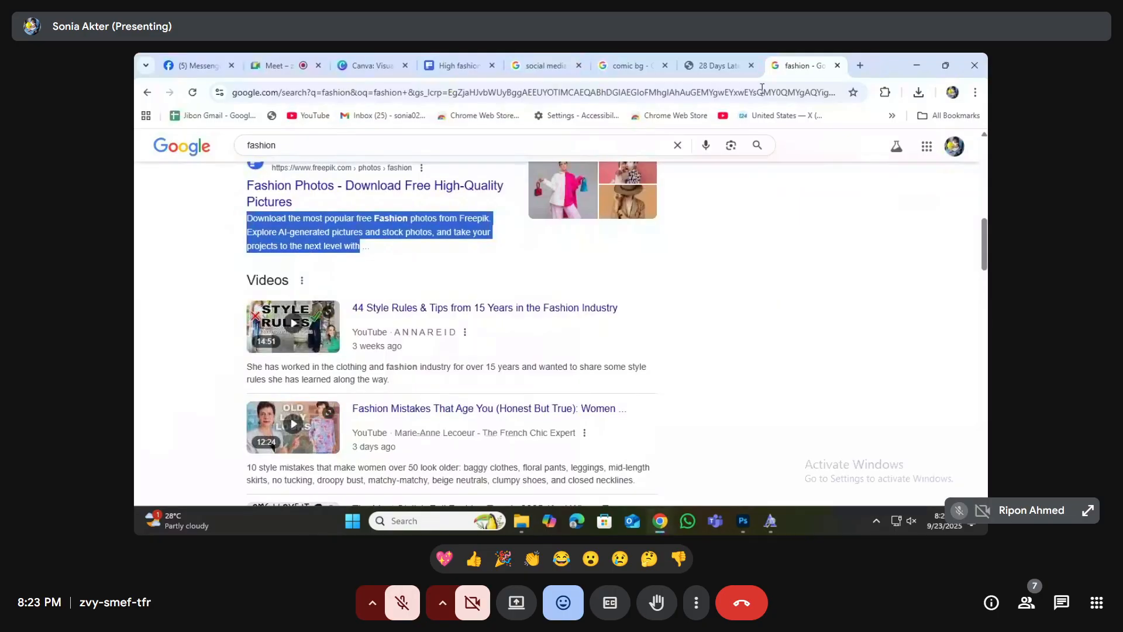
left_click(860, 65)
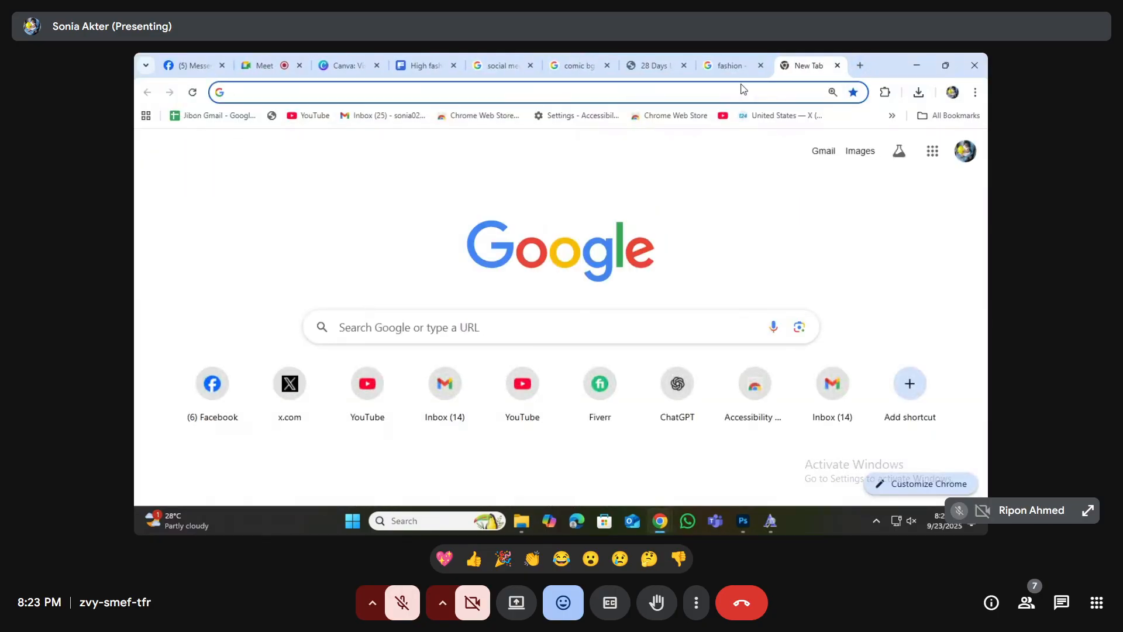
type("poster te")
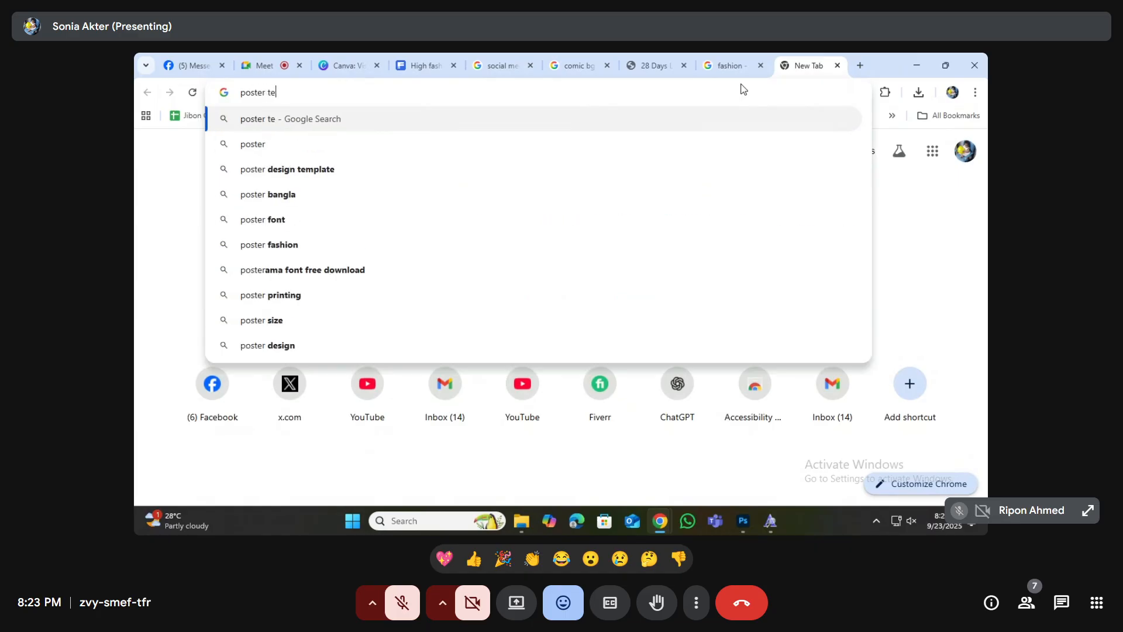
type("xt teng")
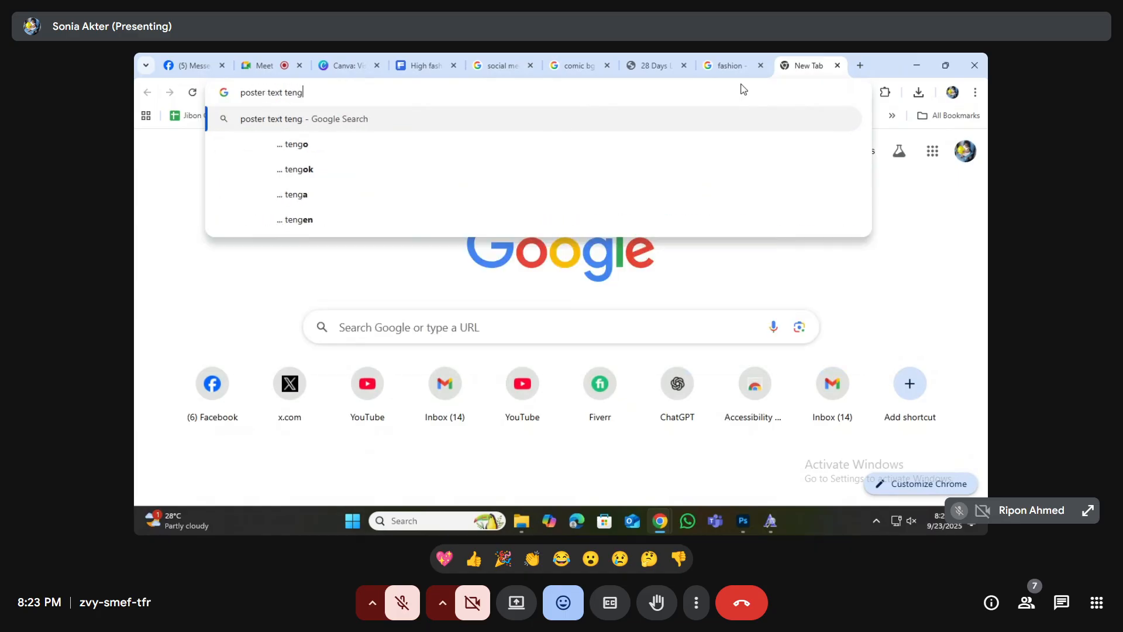
key("Return")
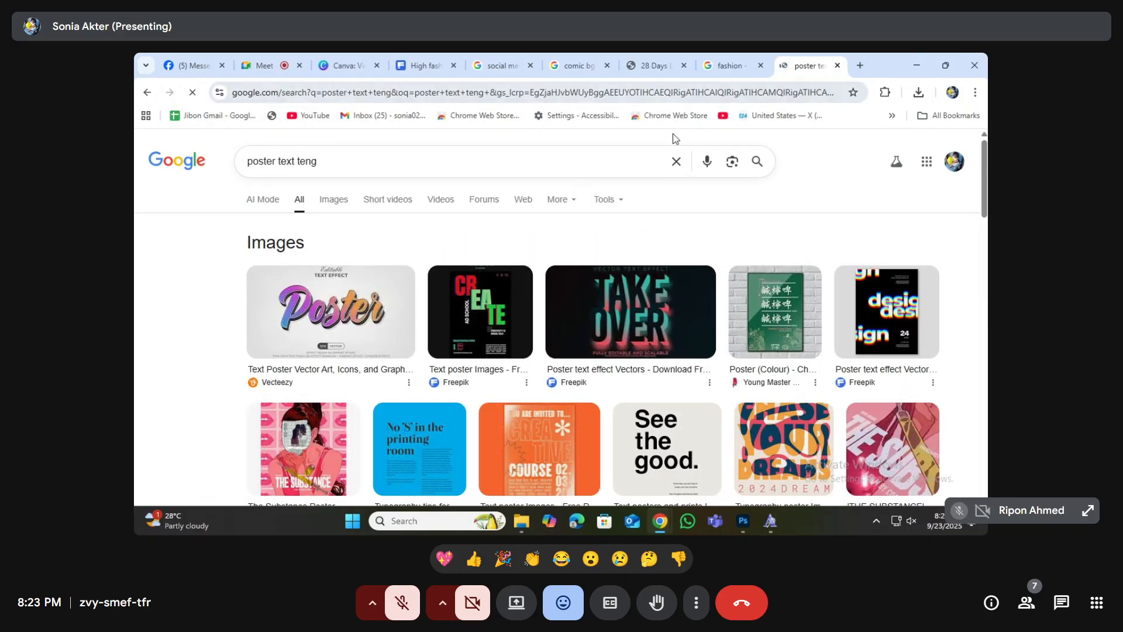
left_click(333, 202)
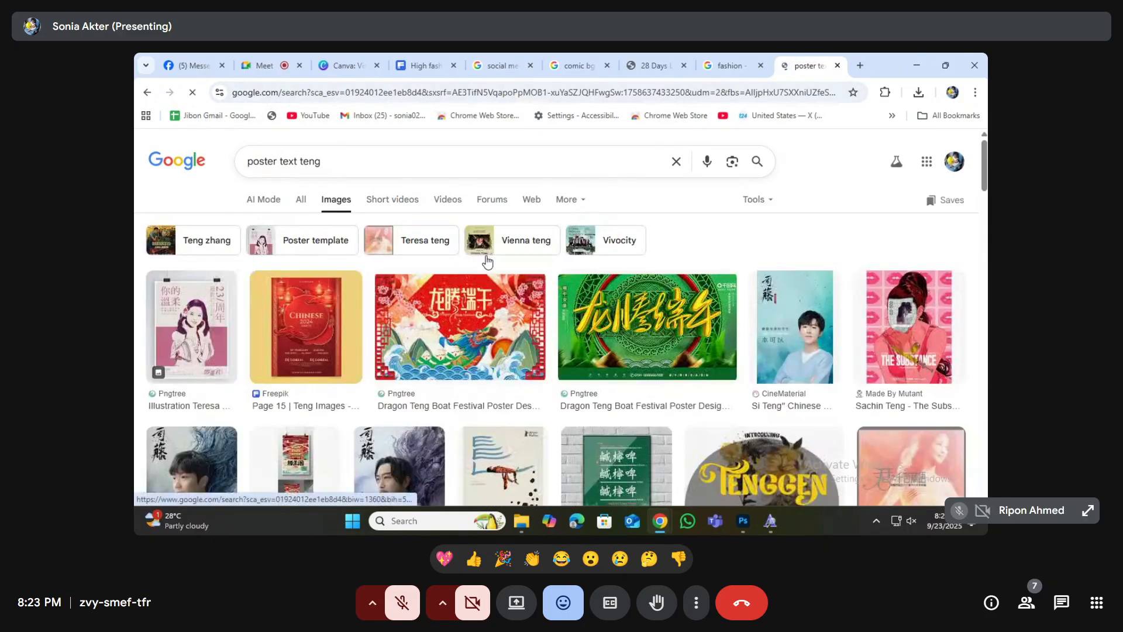
- Replace the image search with "text for poster" and browse the results for small poster text
left_click_drag(328, 166, 181, 173)
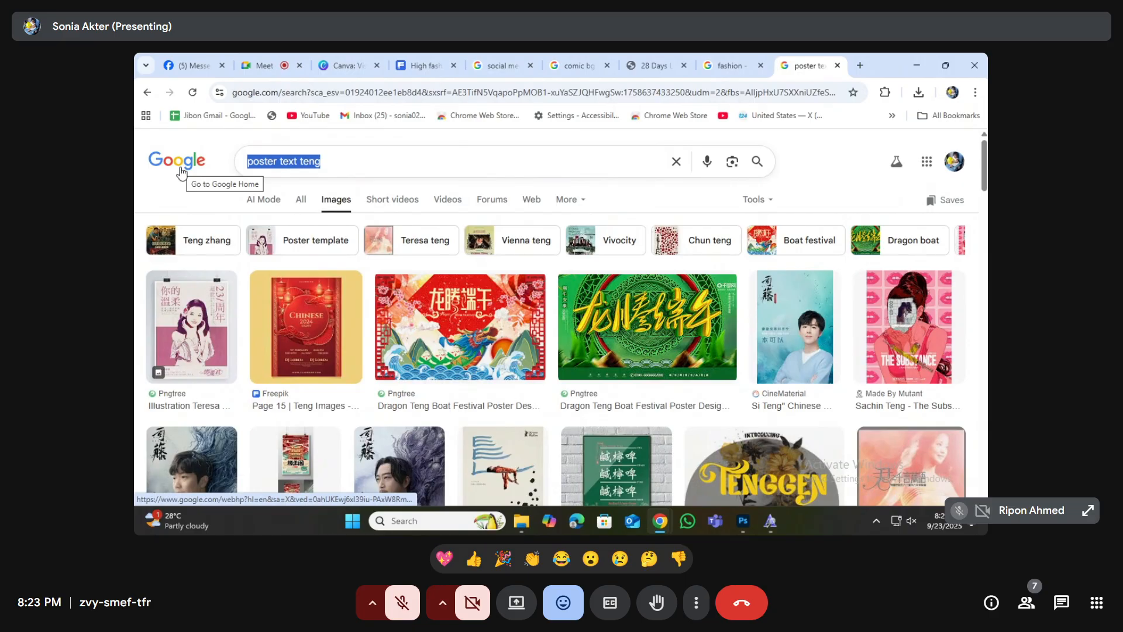
type("text for")
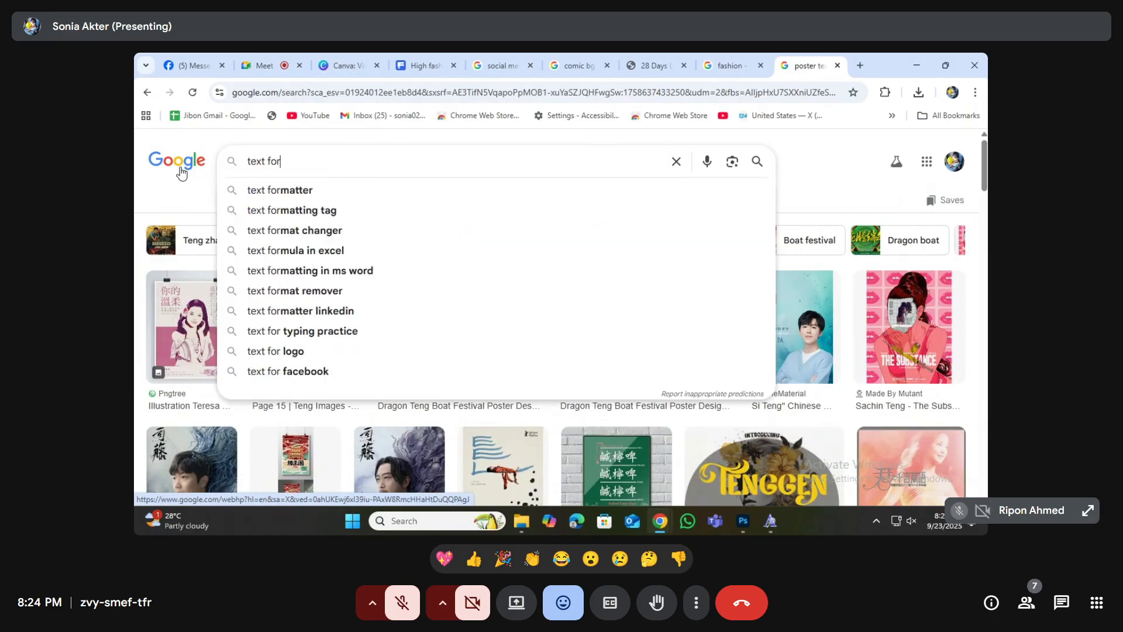
type(" poster")
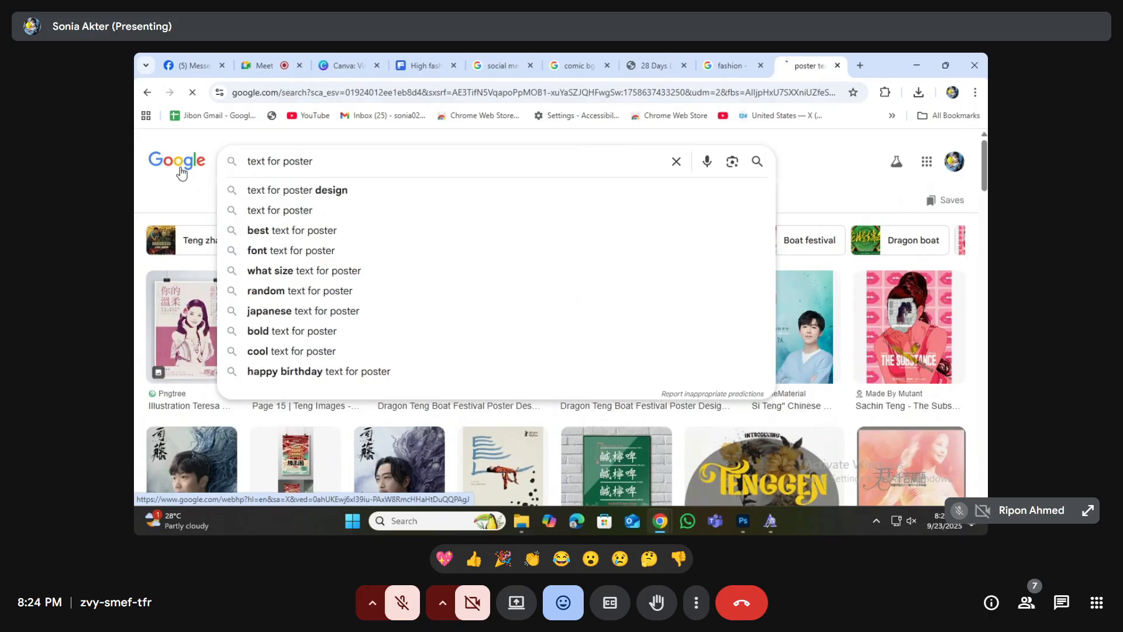
scroll(464, 301, "down", 3)
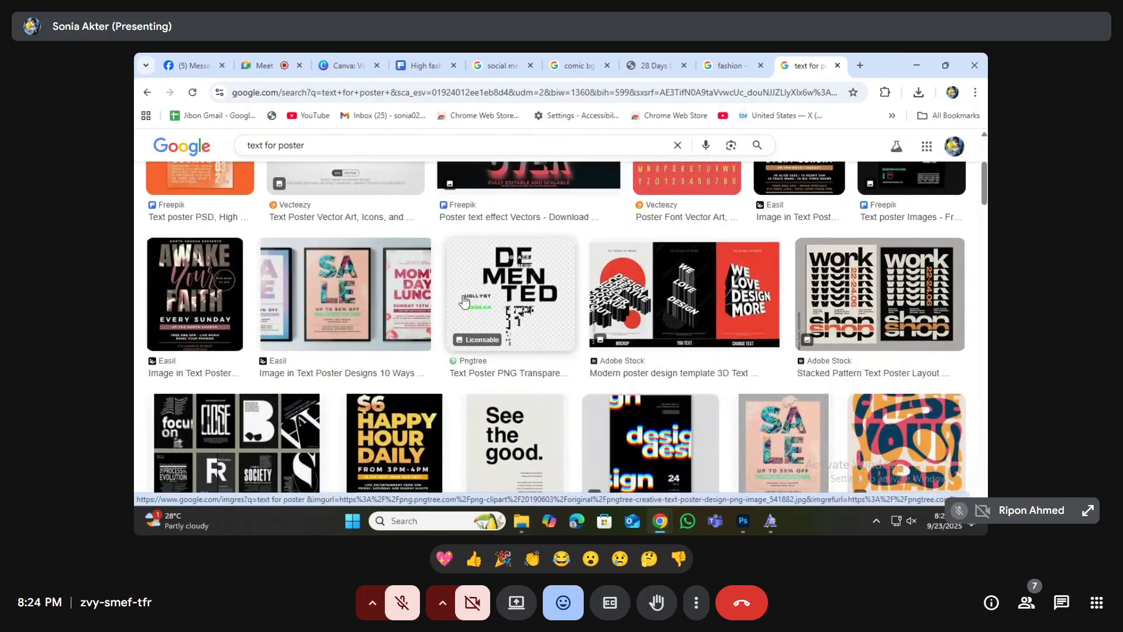
scroll(464, 301, "down", 5)
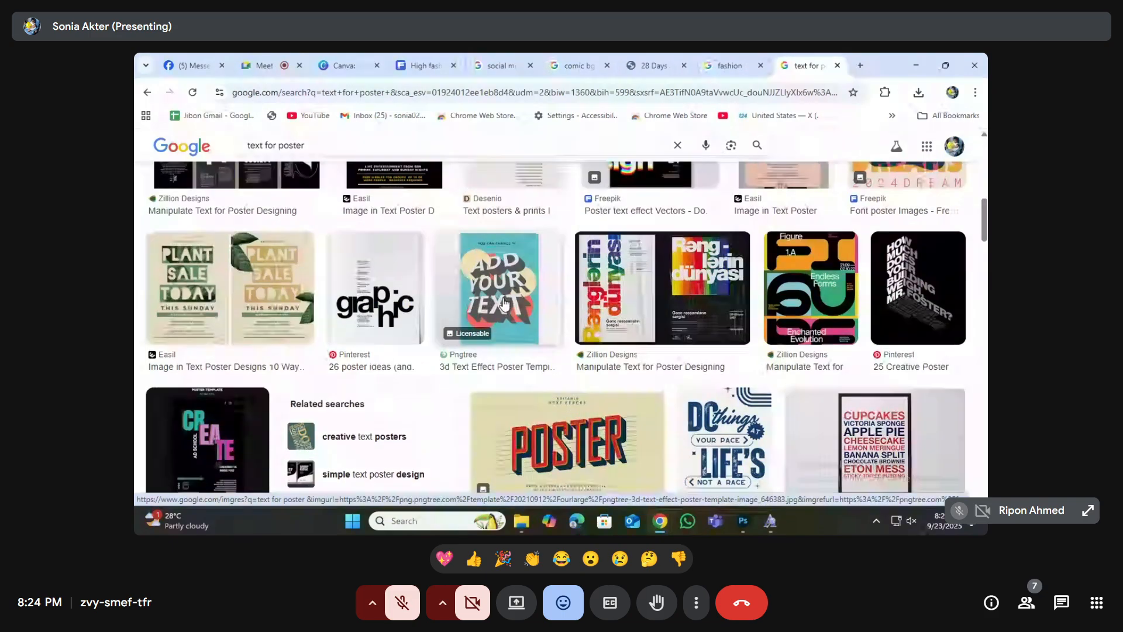
scroll(505, 304, "down", 5)
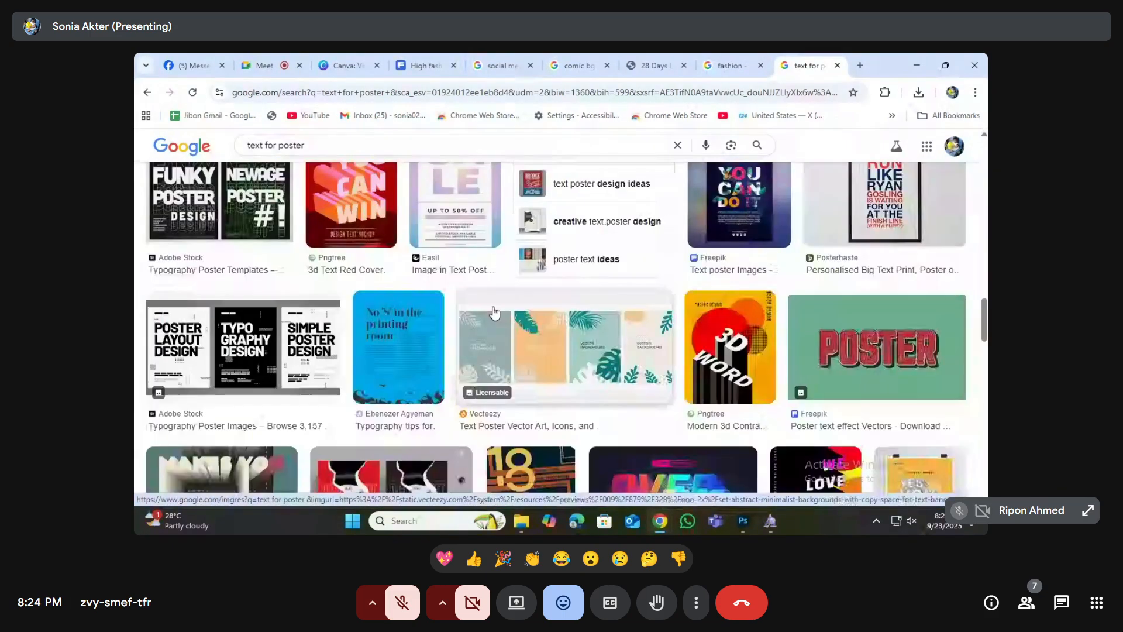
scroll(497, 316, "up", 15)
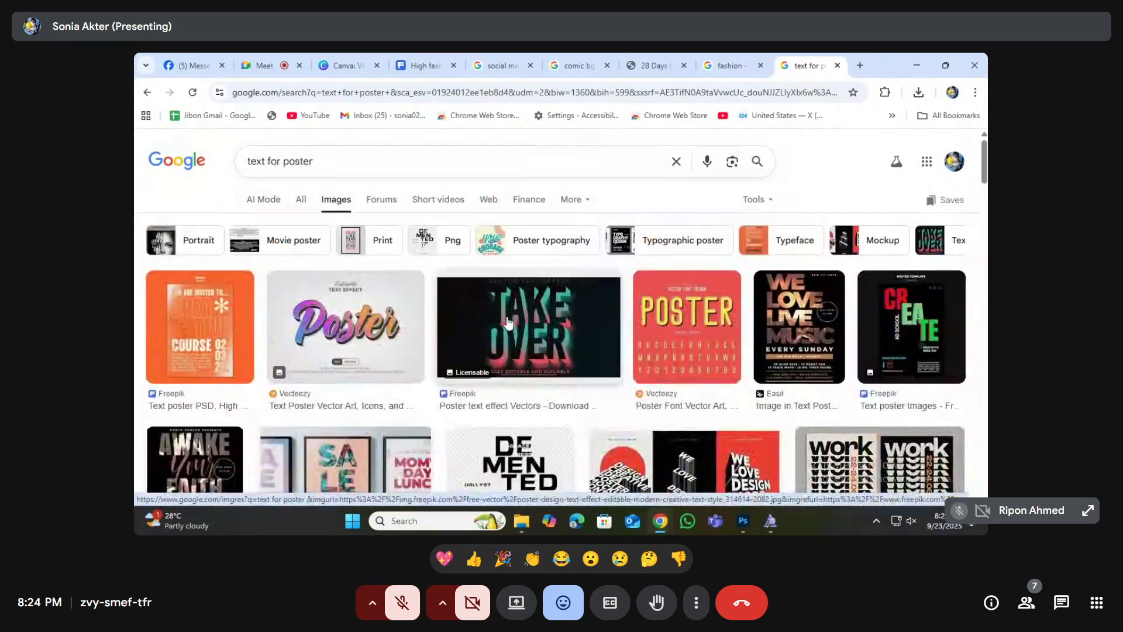
scroll(508, 324, "down", 4)
- Preview the Pngtree "DEMENTED" text poster image and open the full set of related images
left_click(509, 246)
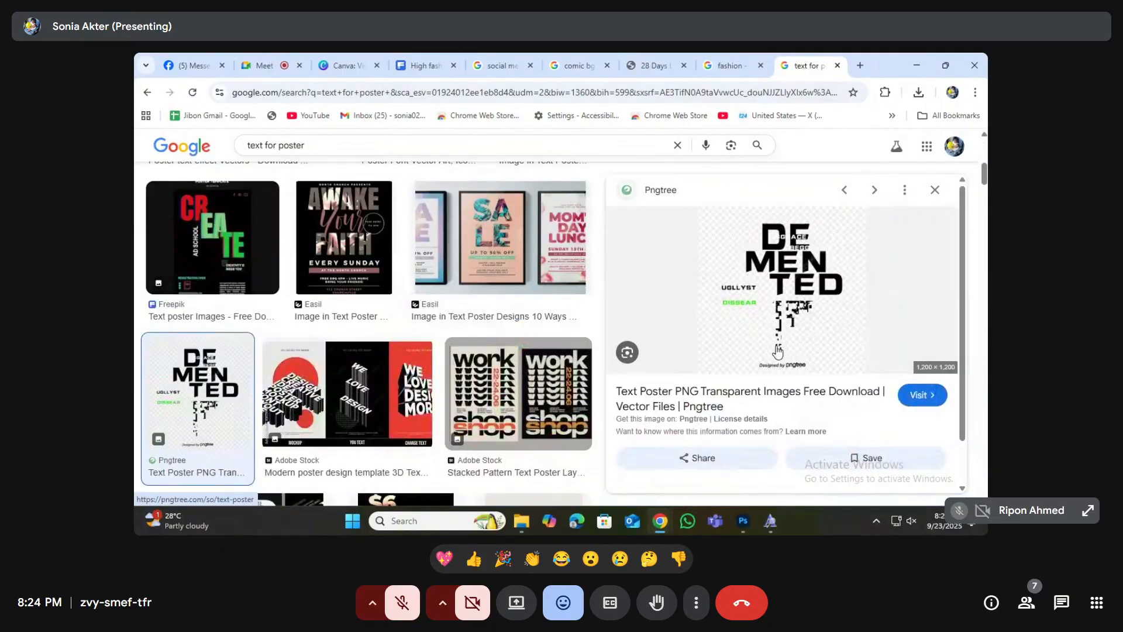
scroll(777, 352, "down", 10)
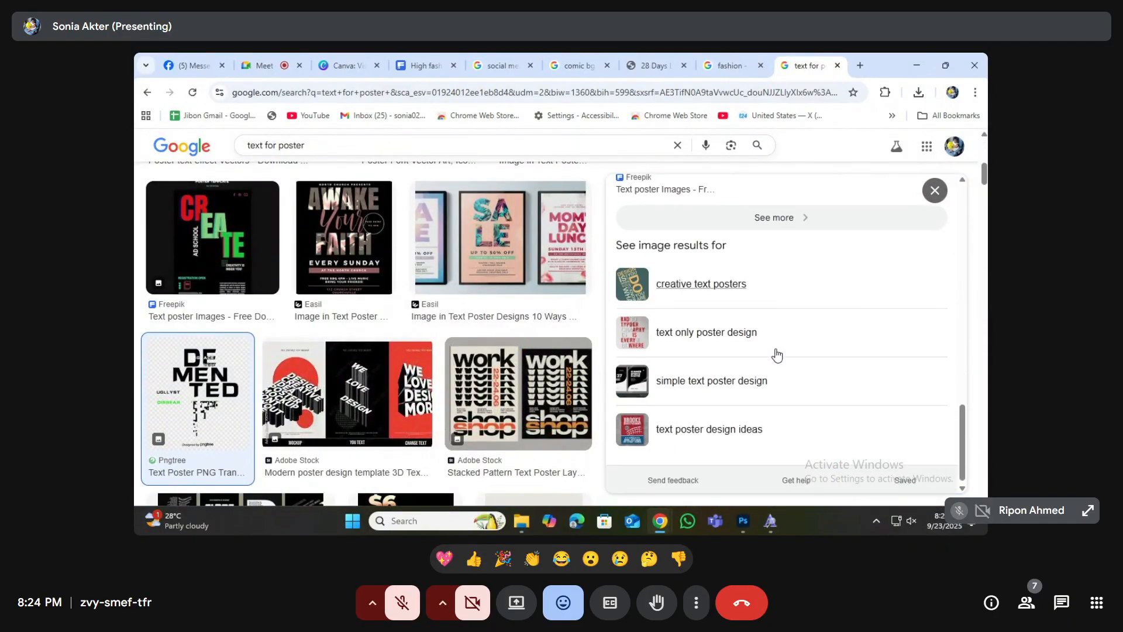
left_click(771, 218)
scroll(541, 357, "down", 5)
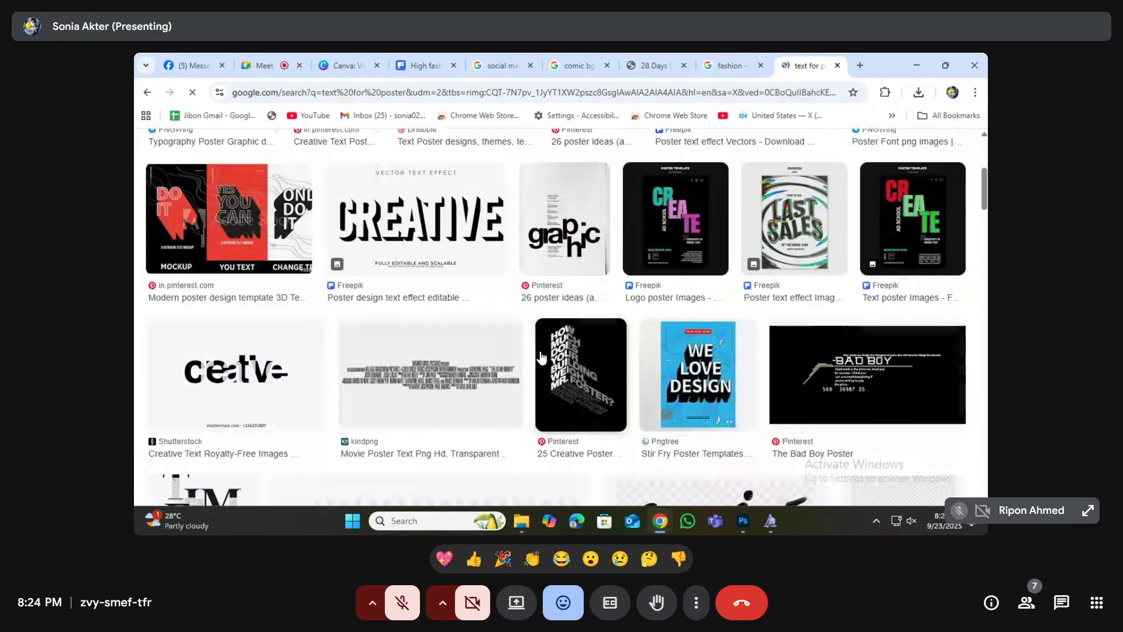
- Preview the kindpng "Movie Poster Text Png Hd" credits image and look through its related images
left_click(423, 362)
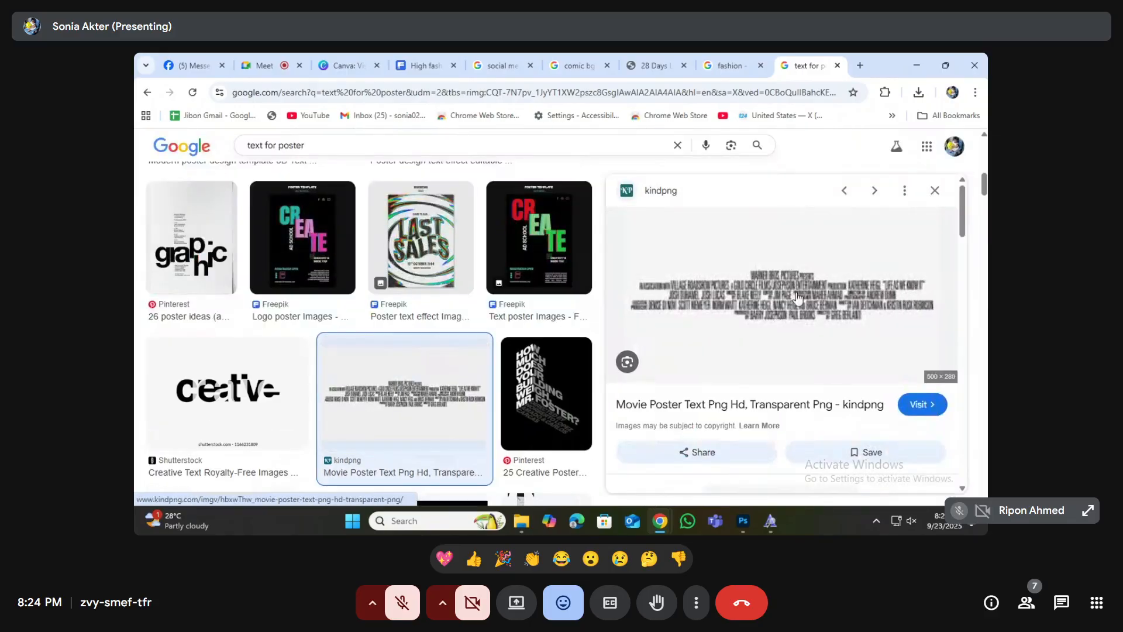
scroll(813, 304, "down", 4)
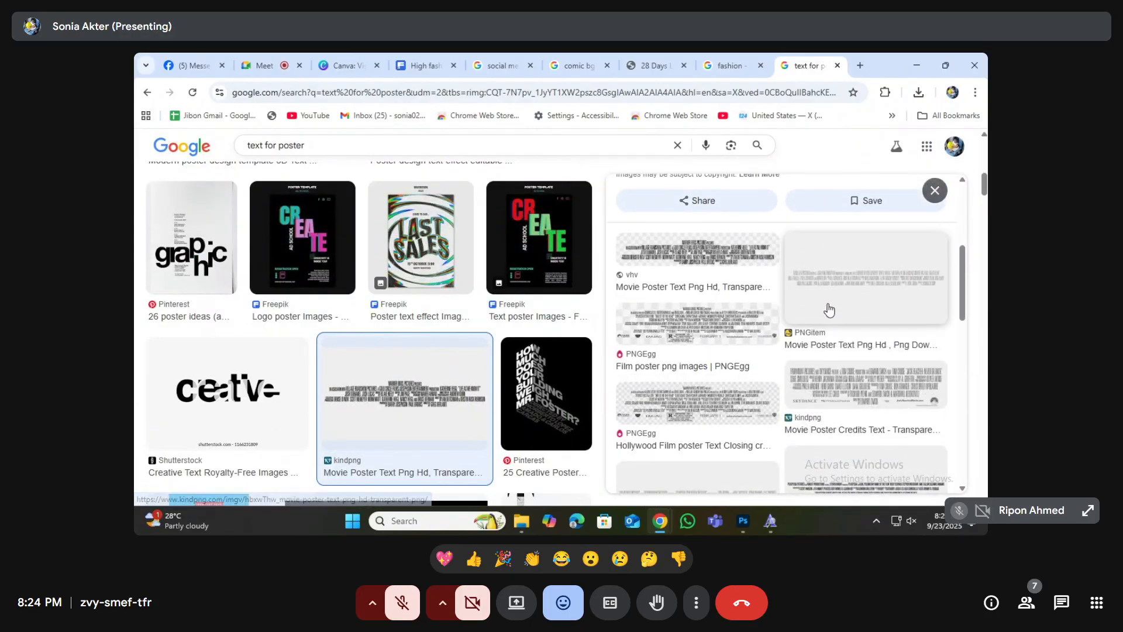
- Look through the images related to the movie poster credits text, including the full page of related results
scroll(761, 299, "down", 1)
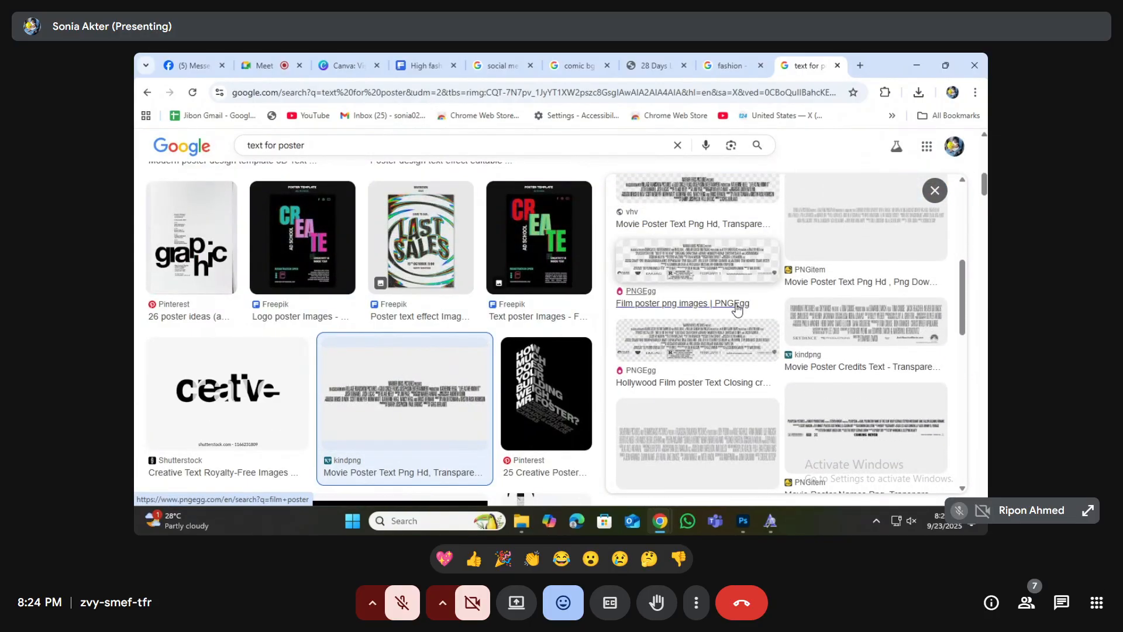
scroll(736, 309, "down", 4)
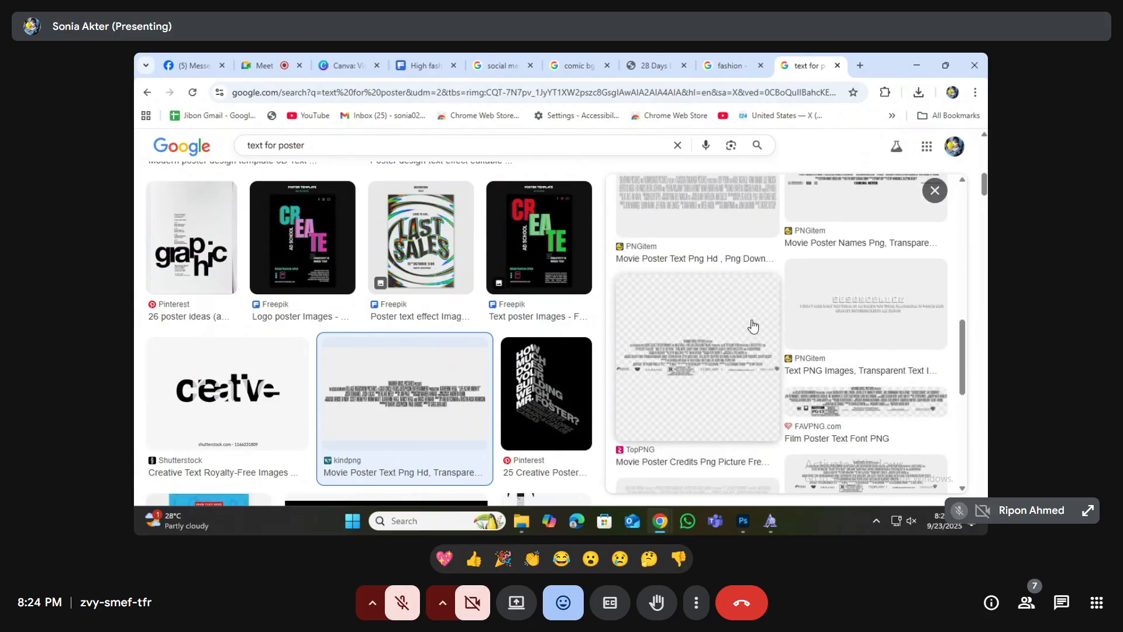
scroll(753, 326, "down", 5)
left_click(763, 387)
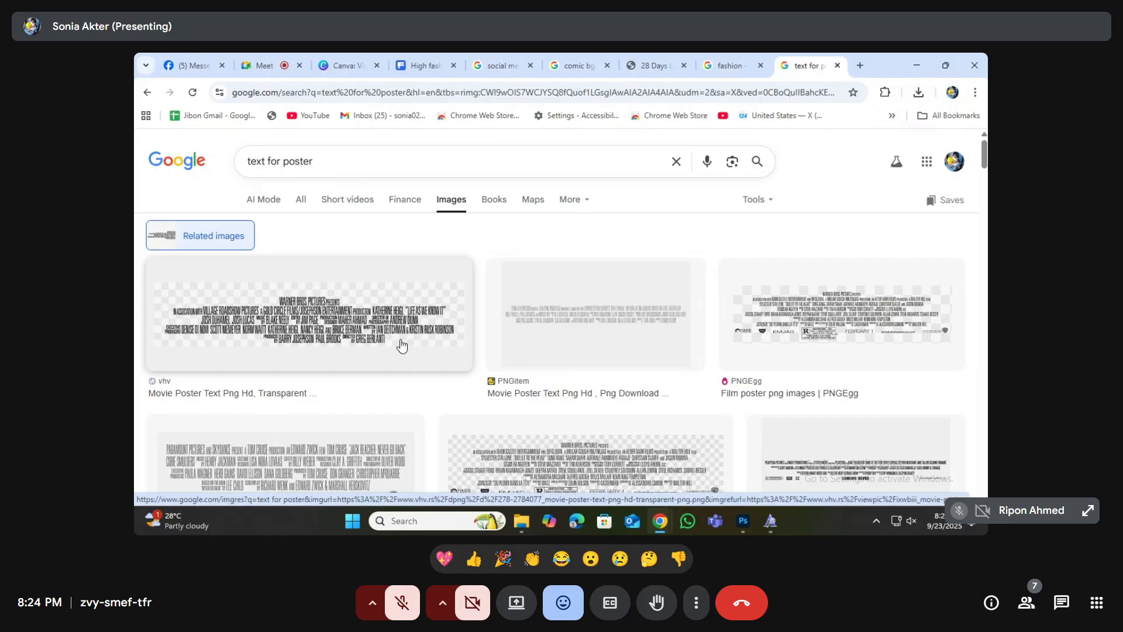
scroll(529, 349, "down", 5)
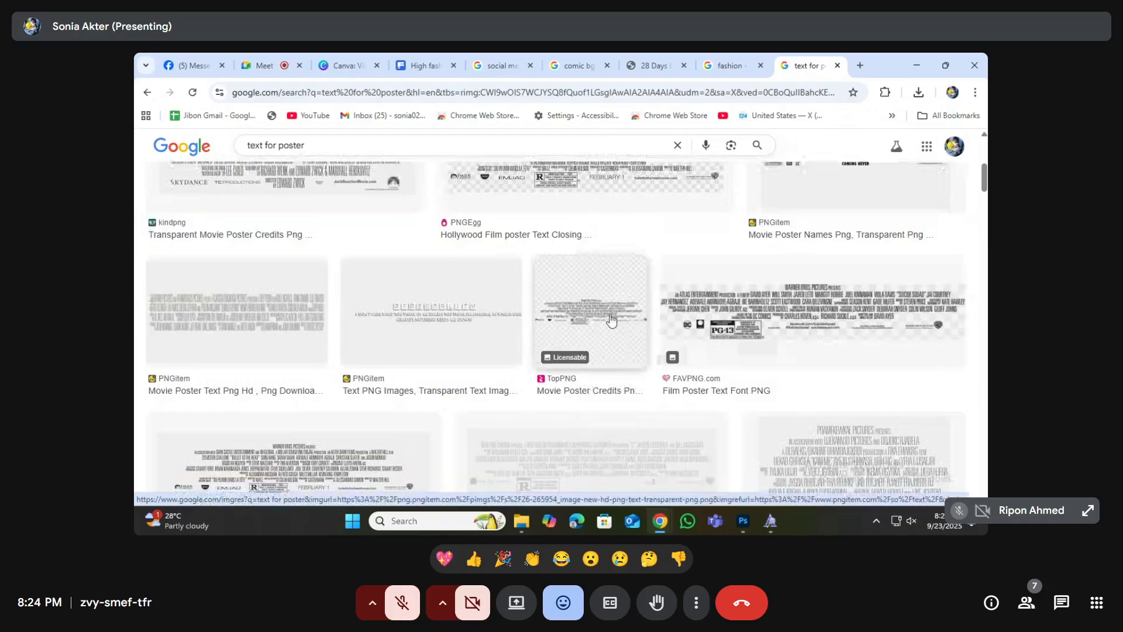
scroll(523, 359, "up", 2)
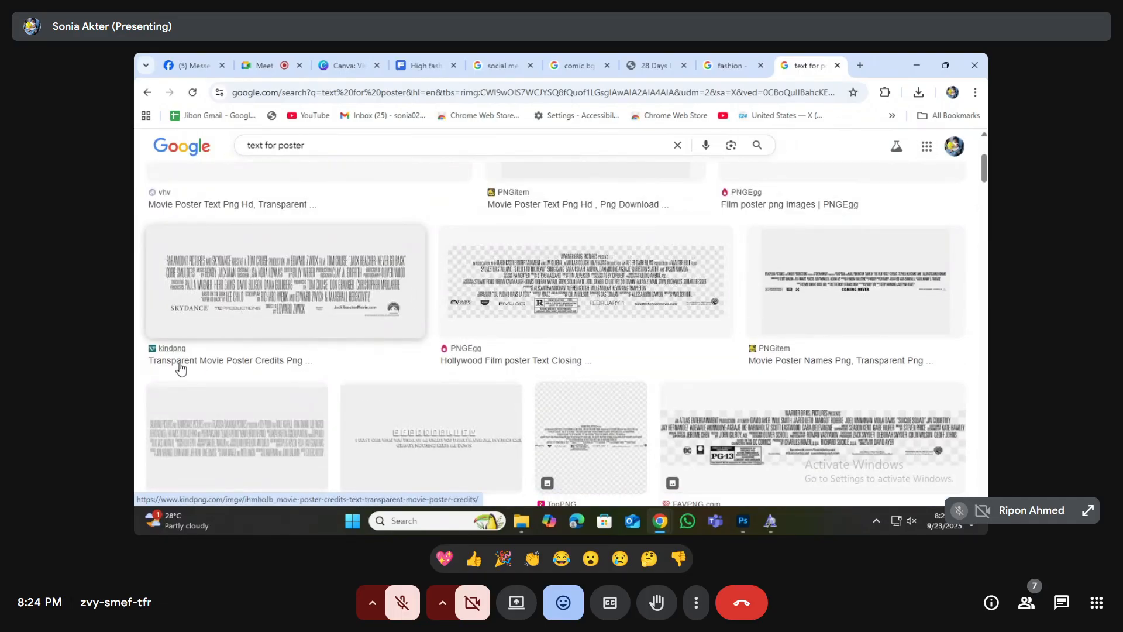
scroll(264, 369, "up", 3)
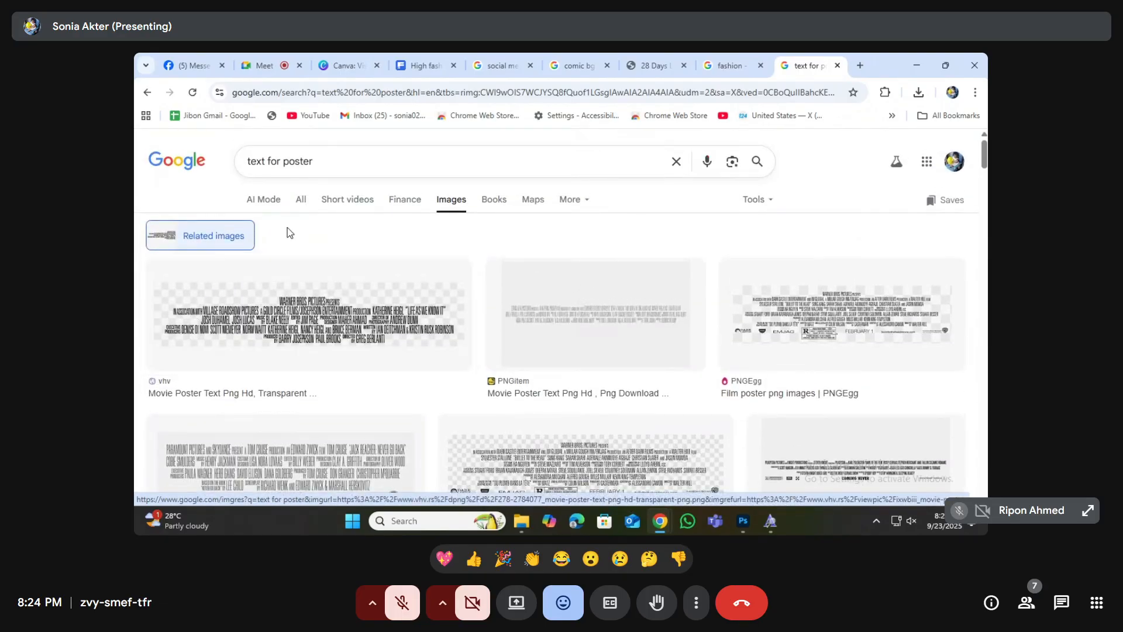
left_click_drag(286, 162, 344, 162)
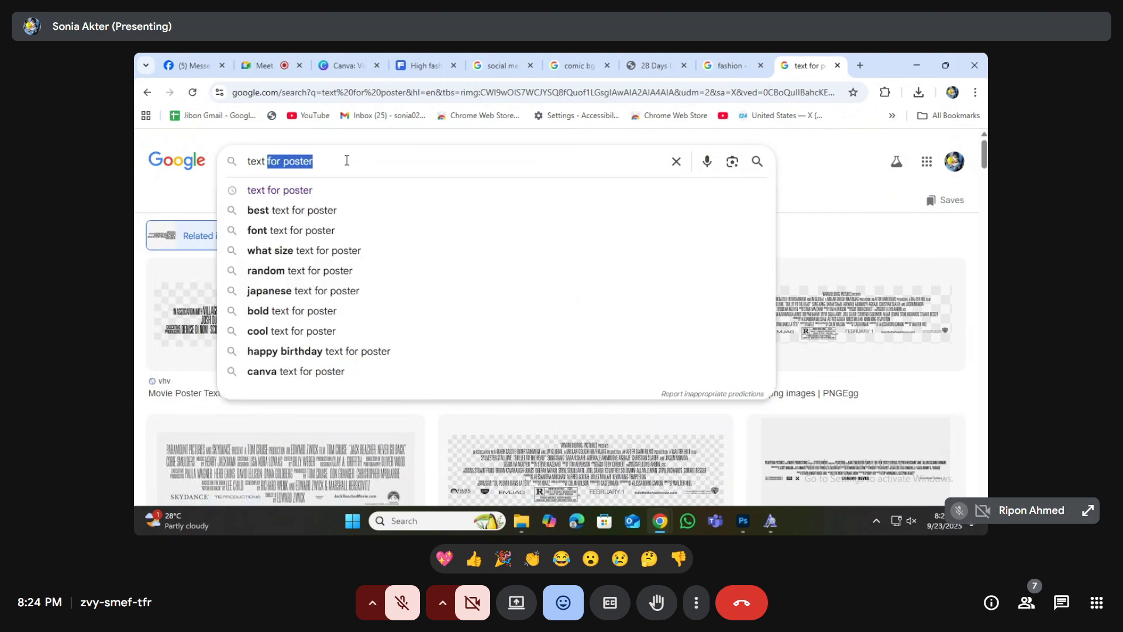
left_click(344, 162)
left_click(195, 190)
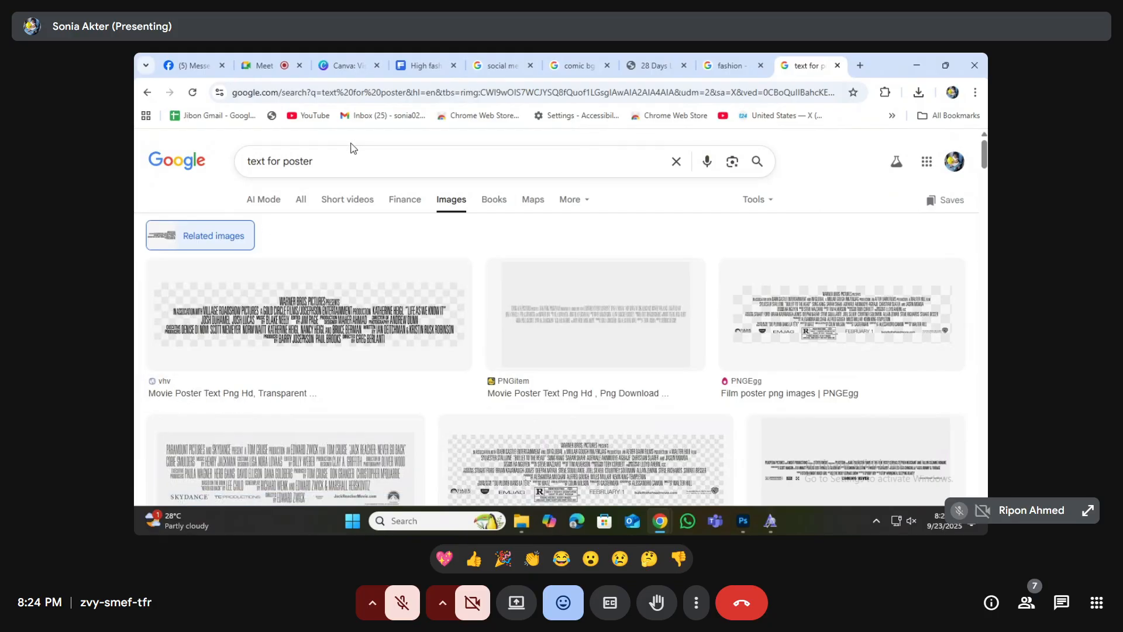
left_click_drag(341, 165, 227, 166)
left_click(207, 194)
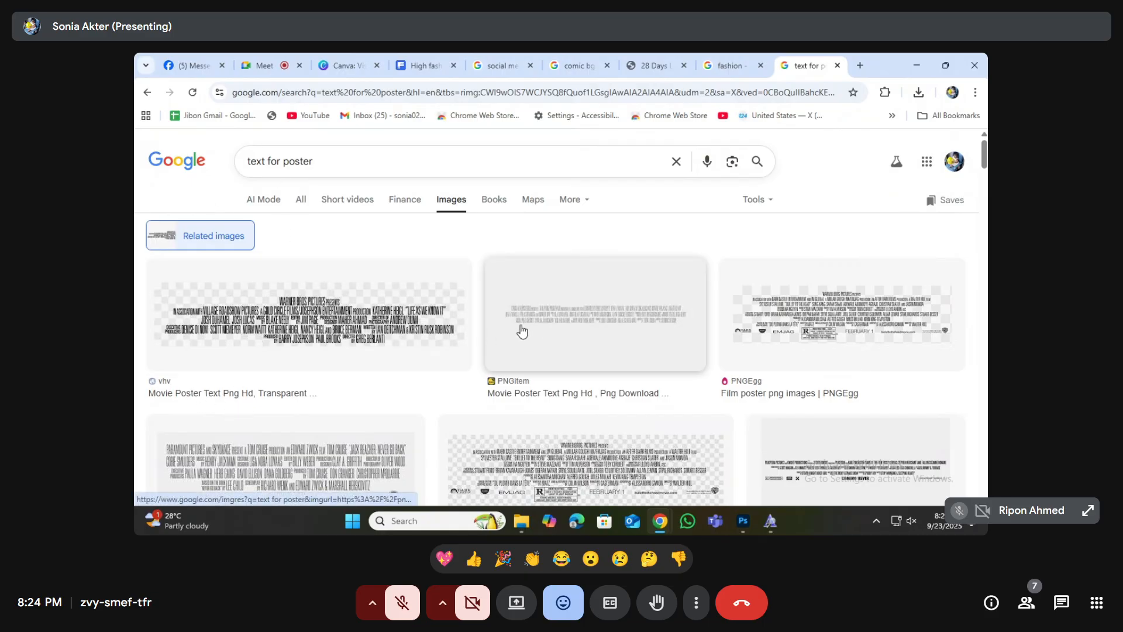
- Save PNGitem's Movie Poster Names image to the Desktop as a PNG and switch to Photoshop
scroll(523, 331, "down", 3)
scroll(499, 348, "down", 3)
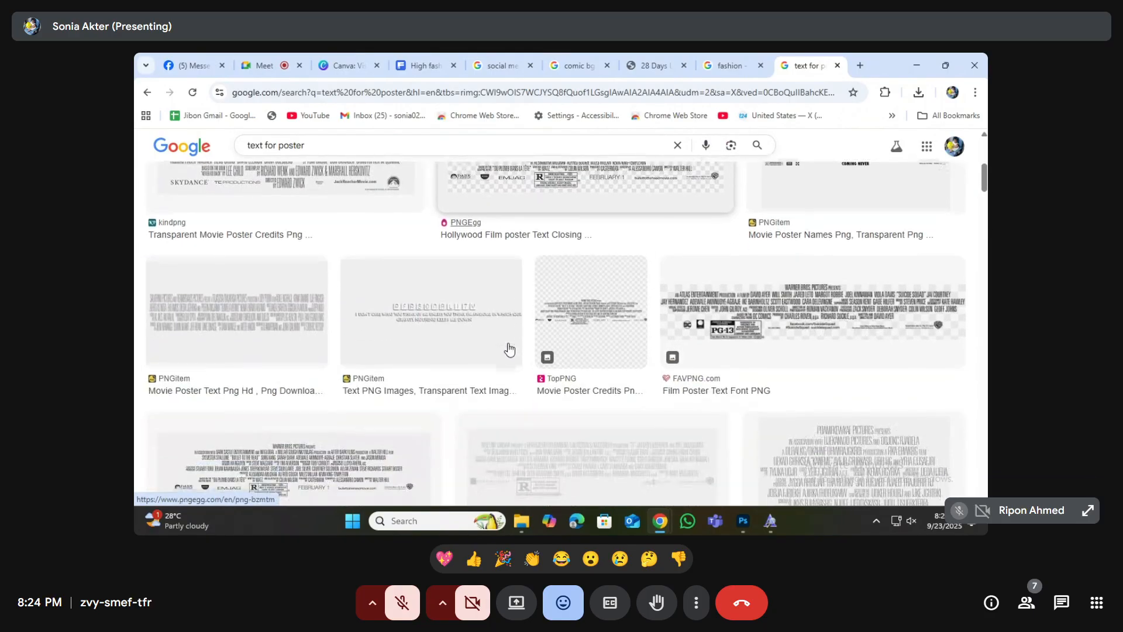
scroll(707, 326, "up", 3)
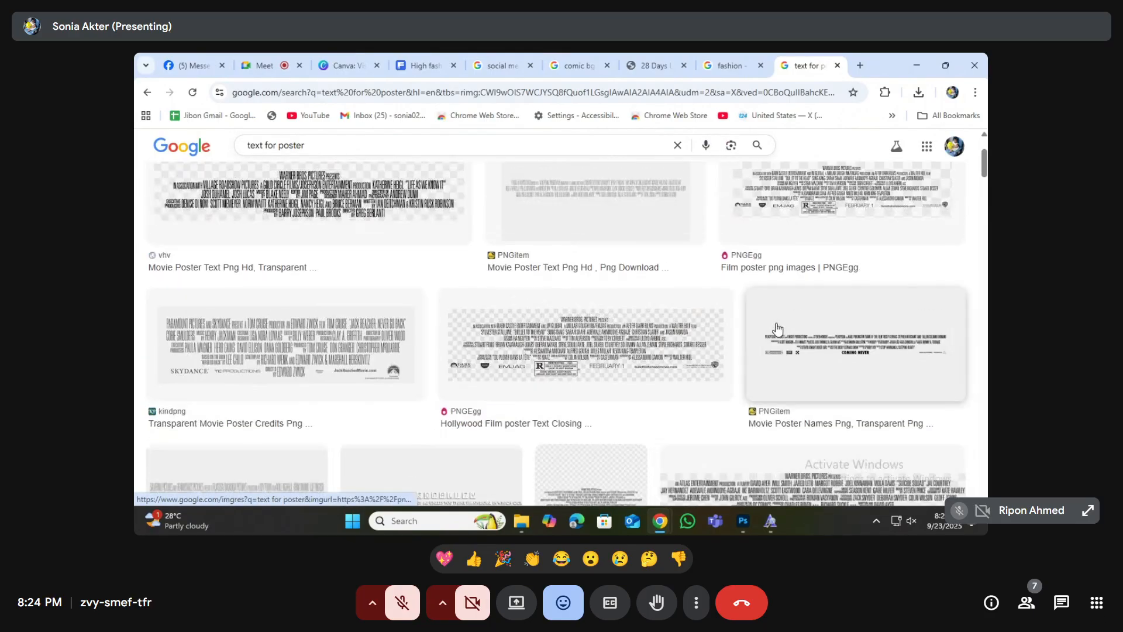
left_click(864, 341)
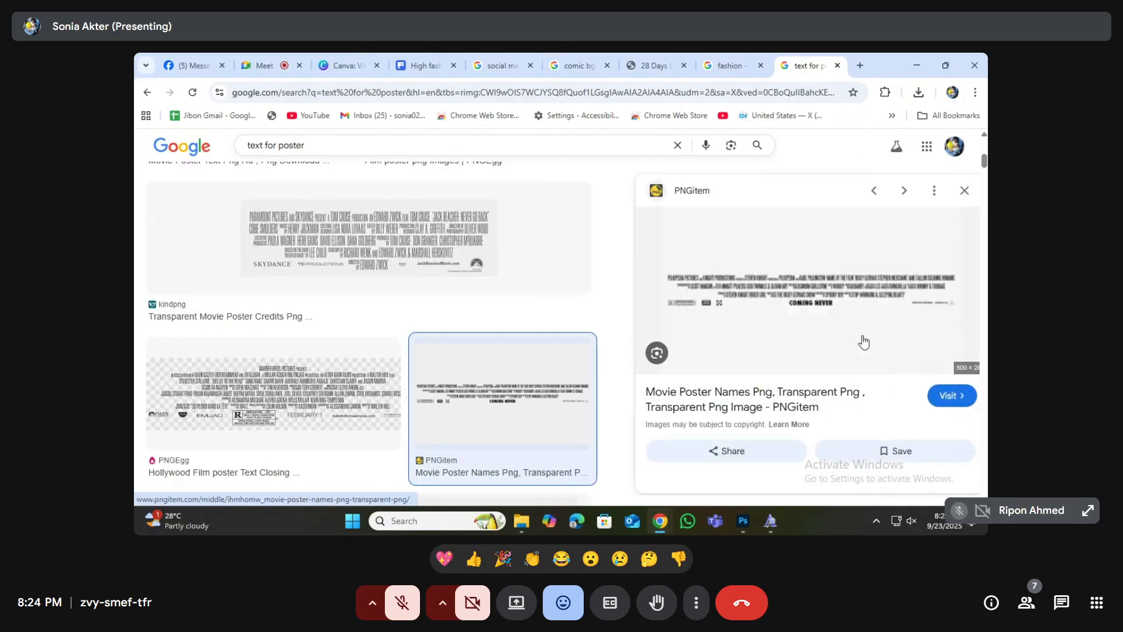
right_click(768, 297)
left_click(802, 404)
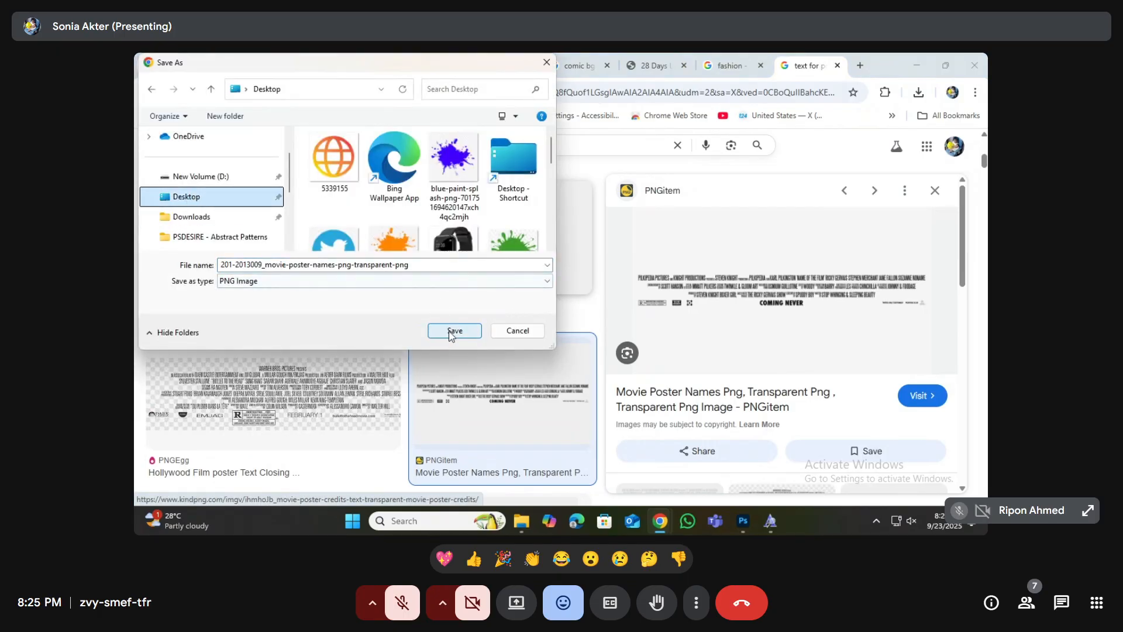
left_click(455, 331)
left_click(743, 520)
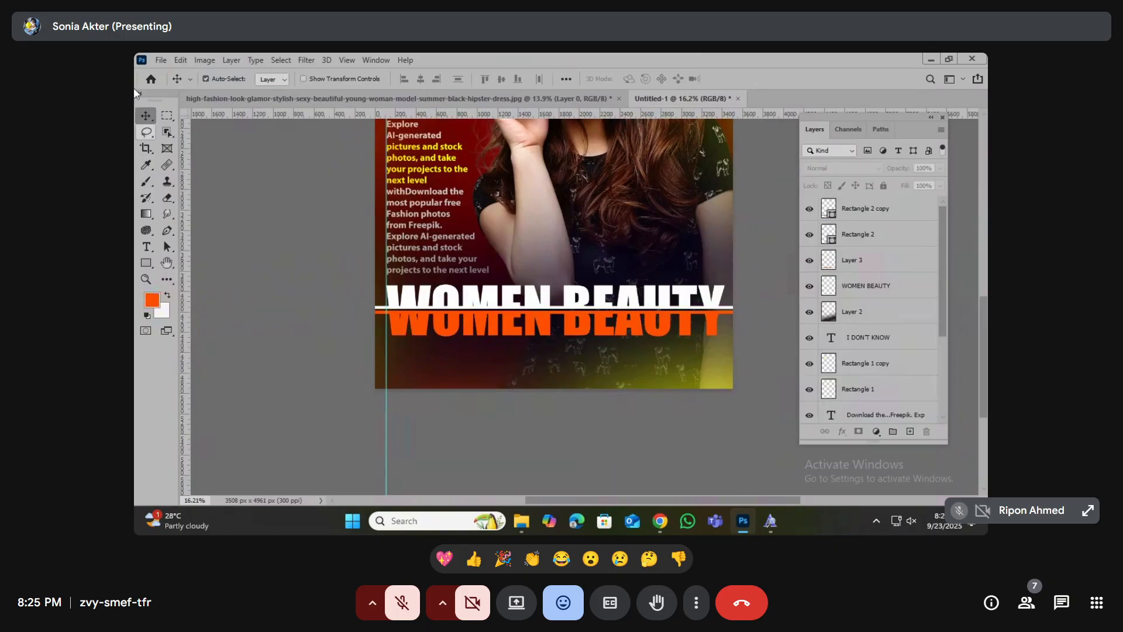
left_click(161, 60)
left_click(194, 309)
left_click(186, 241)
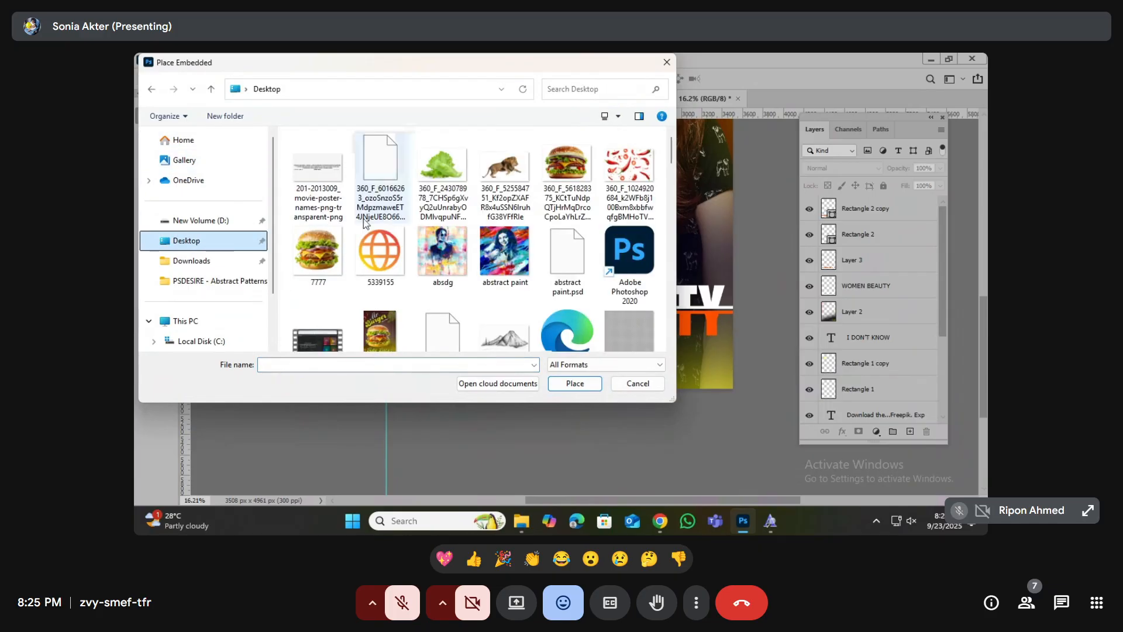
double_click(321, 166)
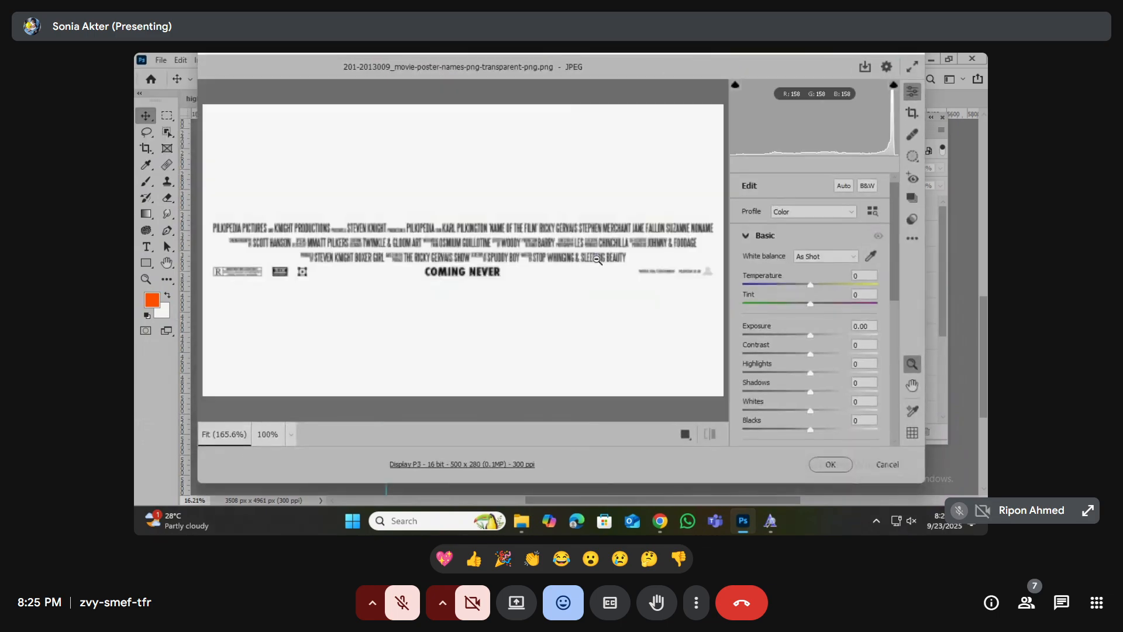
left_click(872, 458)
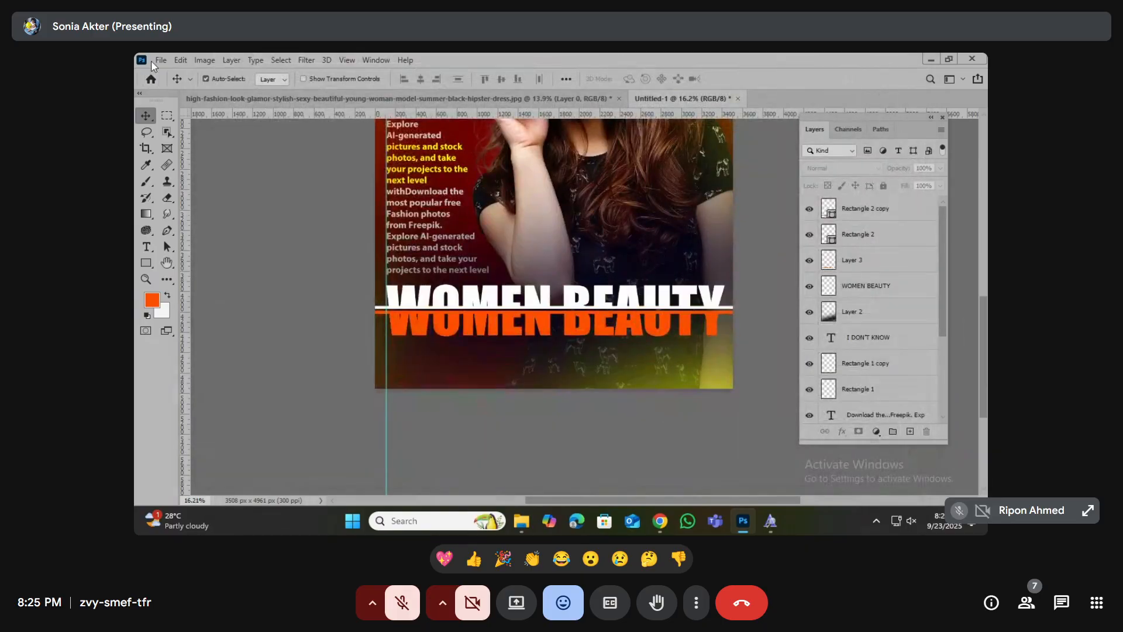
left_click(159, 60)
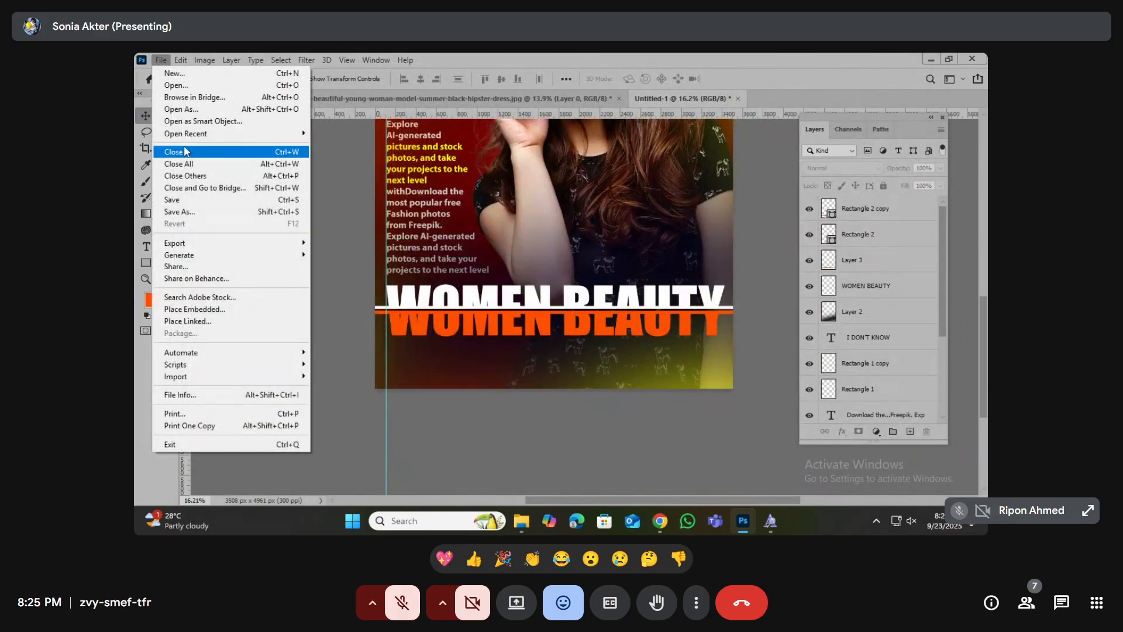
left_click(204, 313)
left_click(318, 190)
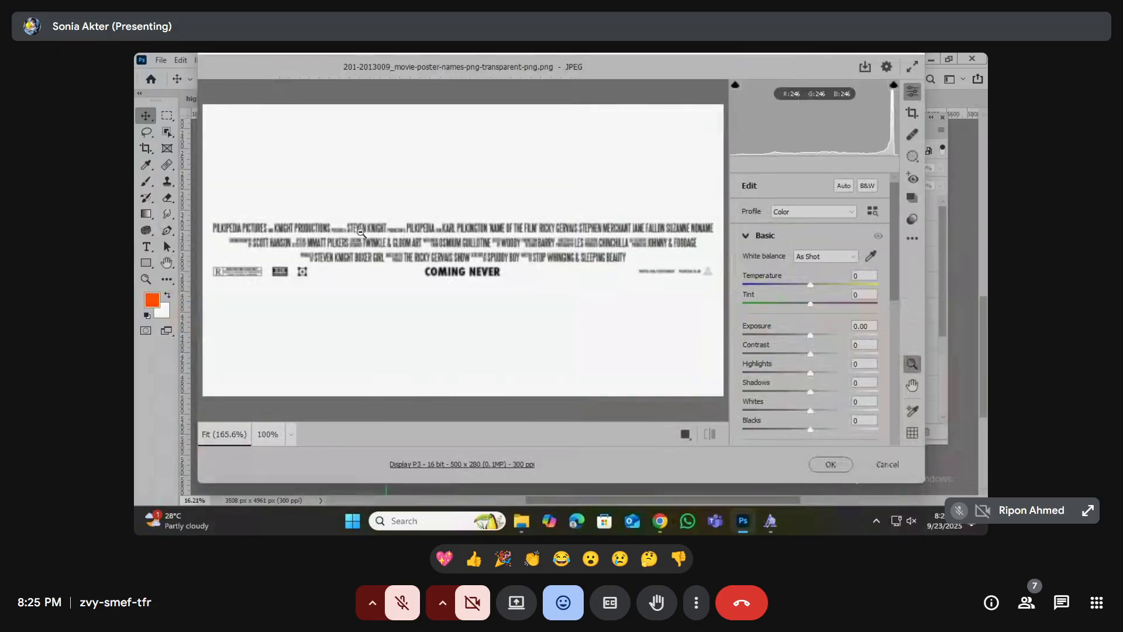
left_click(831, 464)
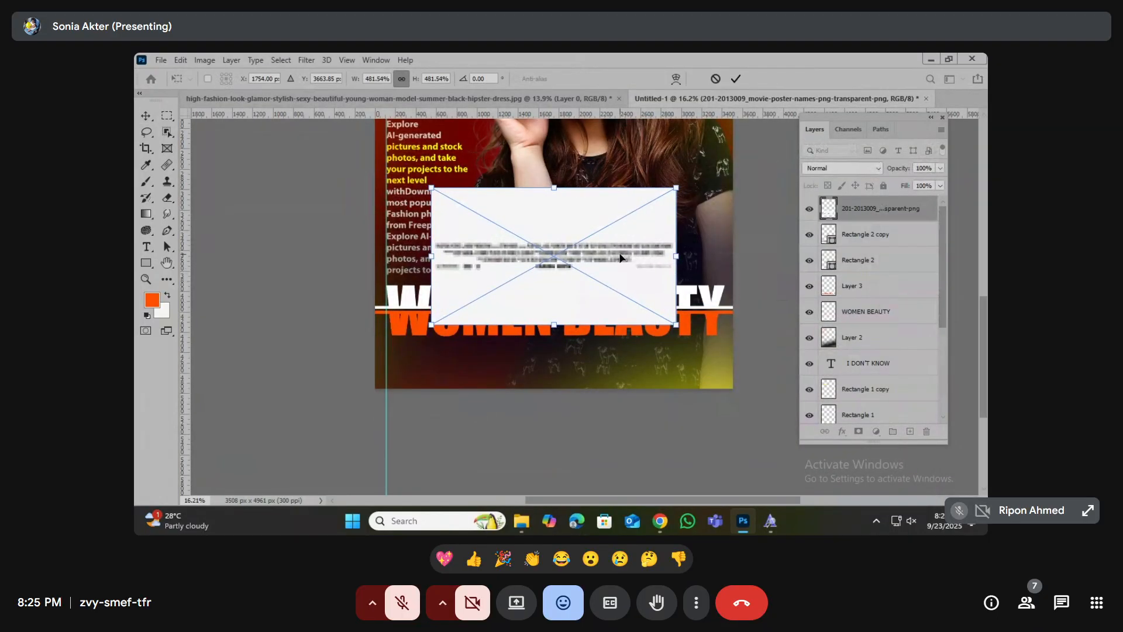
key("Return")
- Choose the Background Eraser tool and rasterize the placed credits smart object for erasing
scroll(588, 261, "up", 5)
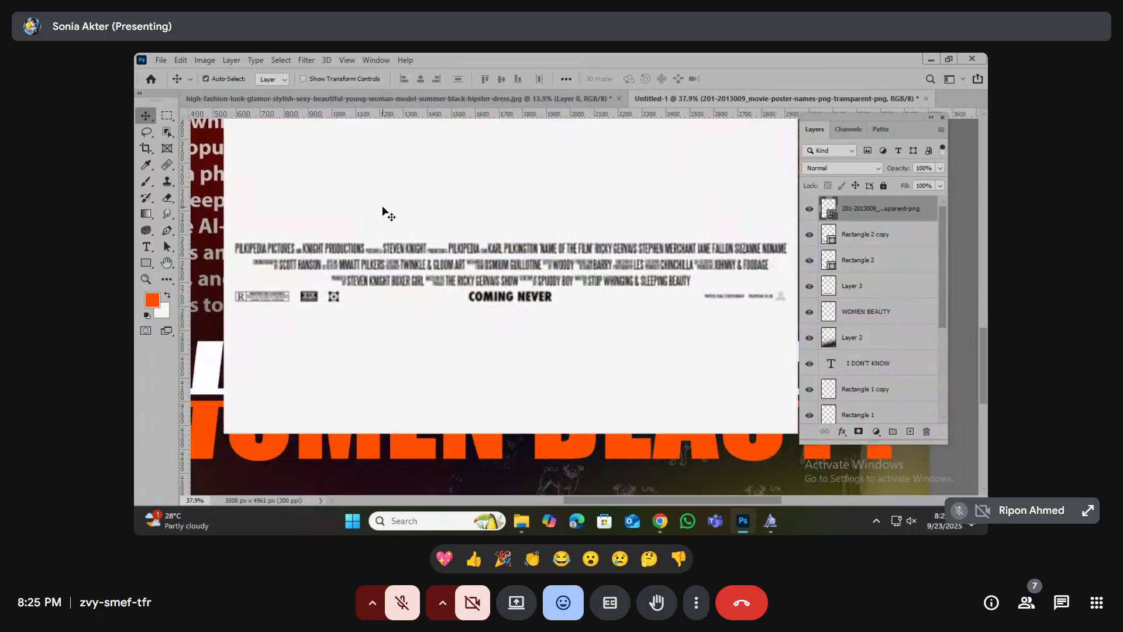
left_click(167, 198)
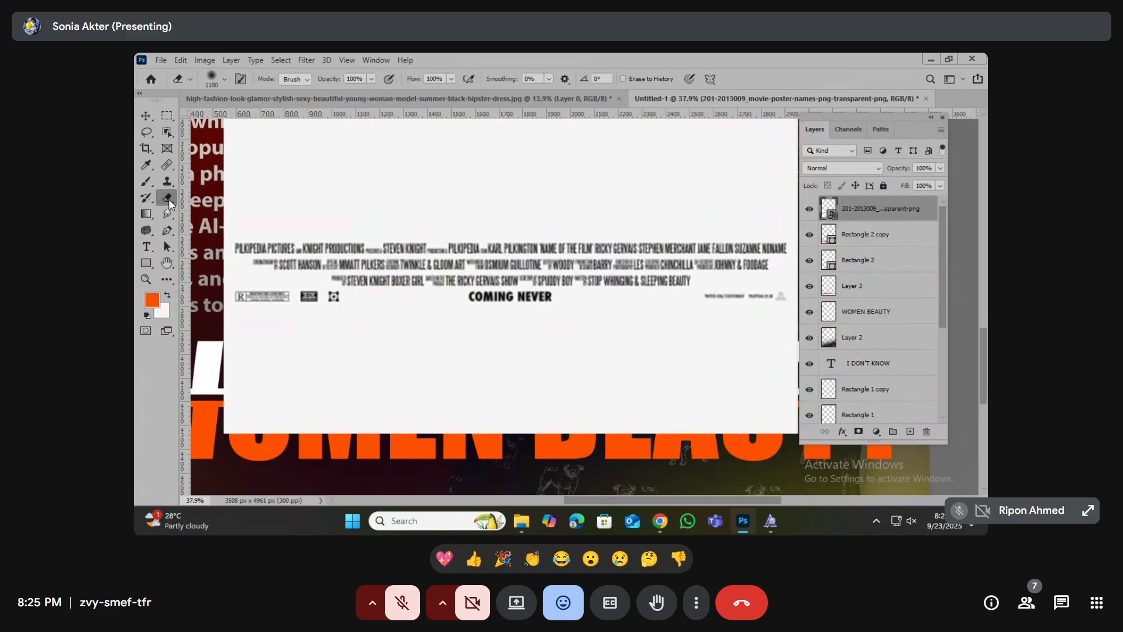
left_click(224, 209)
left_click(326, 216)
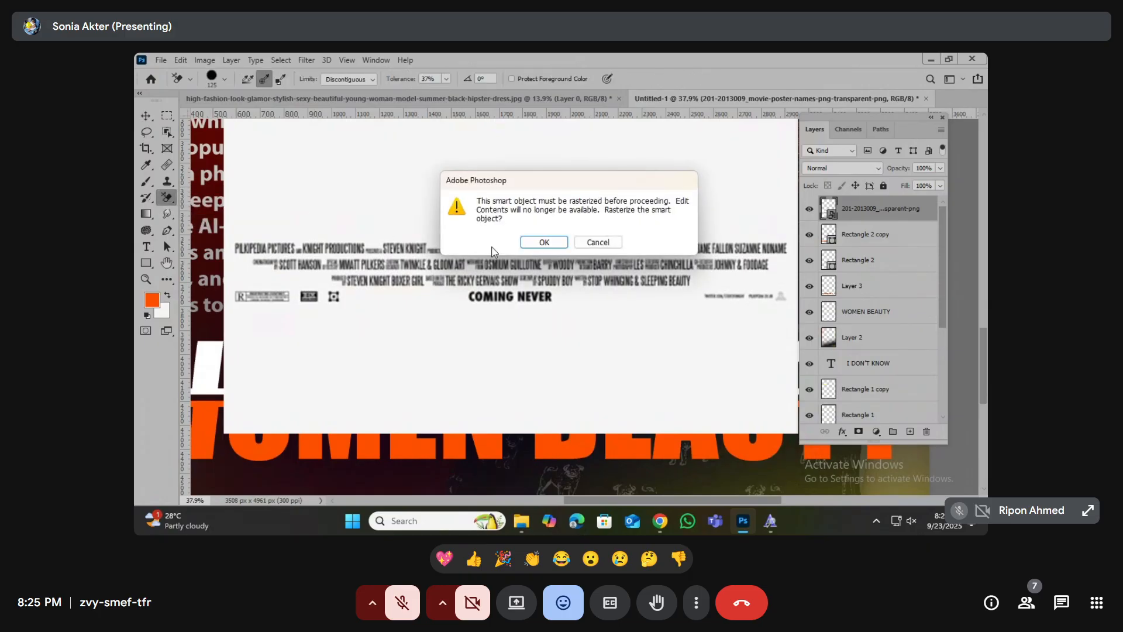
left_click(534, 240)
- Erase the white background around the credits text with a 1000 px Background Eraser at 53% tolerance
scroll(526, 254, "up", 2)
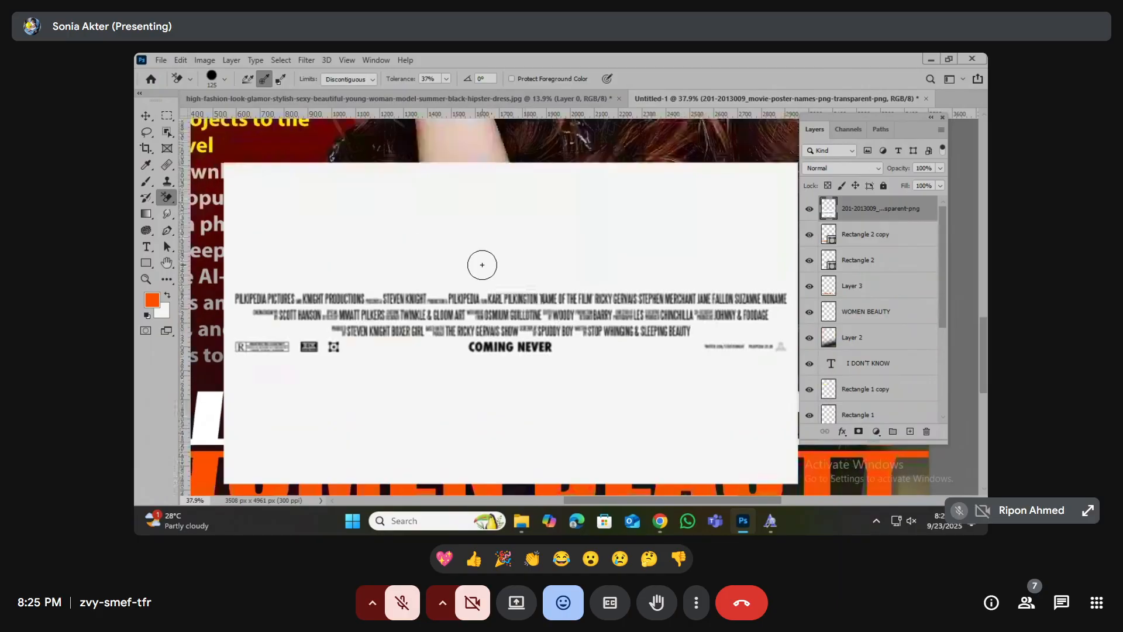
key("bracketright")
key("bracketright")
key("bracketright")
key("bracketright")
key("bracketright")
key("bracketright")
key("bracketright")
key("bracketright")
key("bracketright")
key("bracketright")
key("bracketright")
key("bracketright")
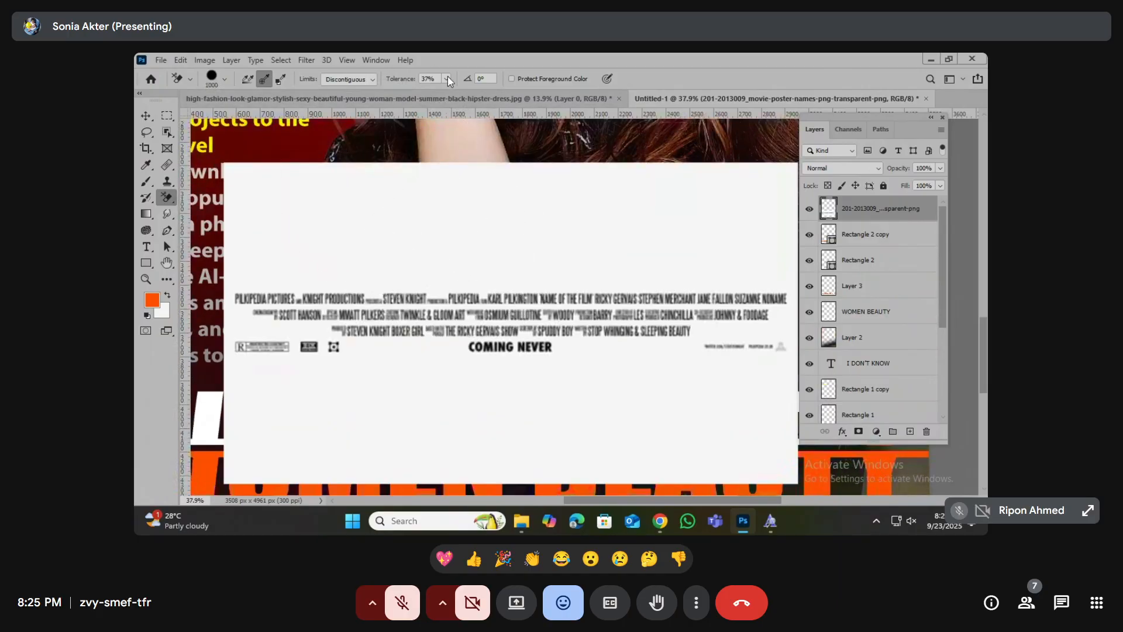
left_click_drag(454, 94, 456, 101)
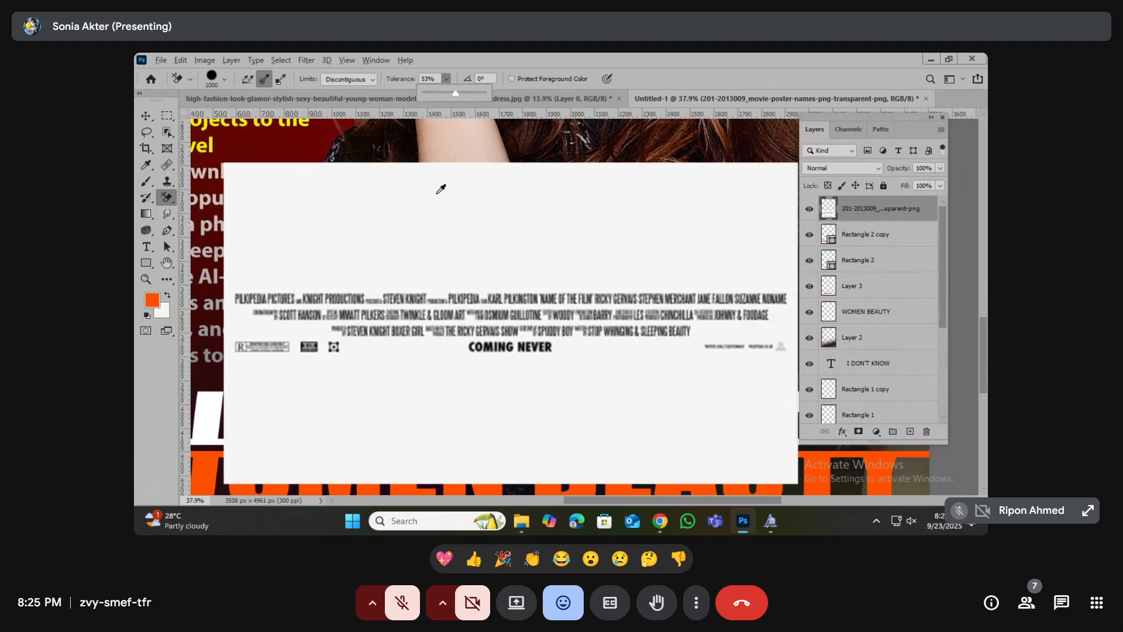
scroll(435, 196, "down", 3)
mouse_move(271, 226)
left_mouse_down()
mouse_move(882, 222)
mouse_move(831, 333)
mouse_move(345, 453)
left_mouse_up()
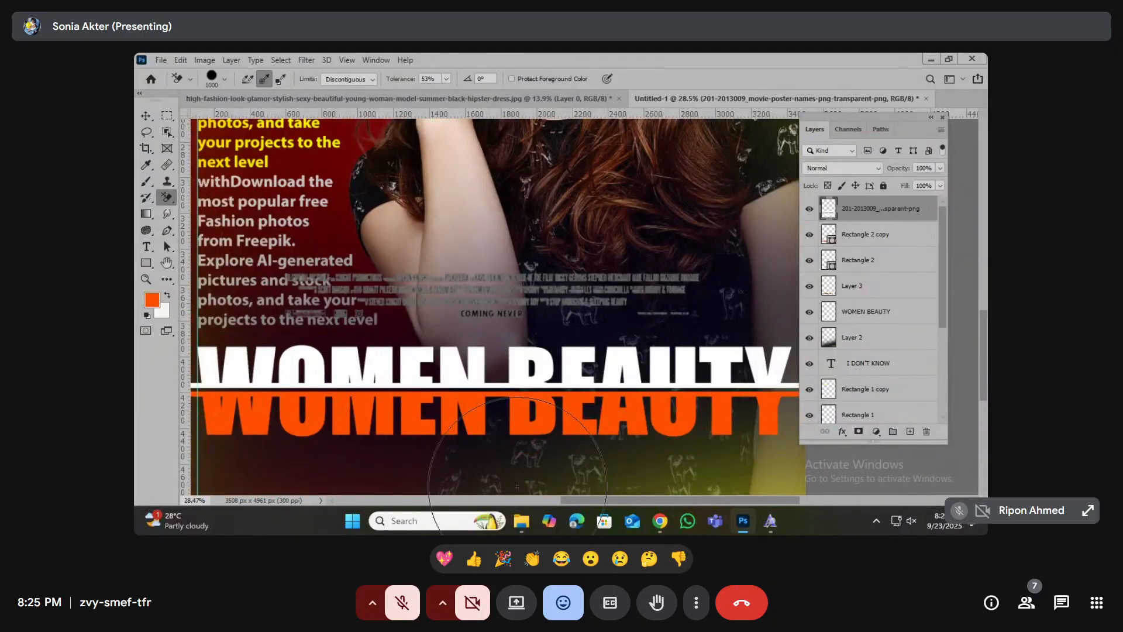
- Recolour the credits text white by loading its layer as a selection, filling it with ffffff and deselecting
left_click(146, 117)
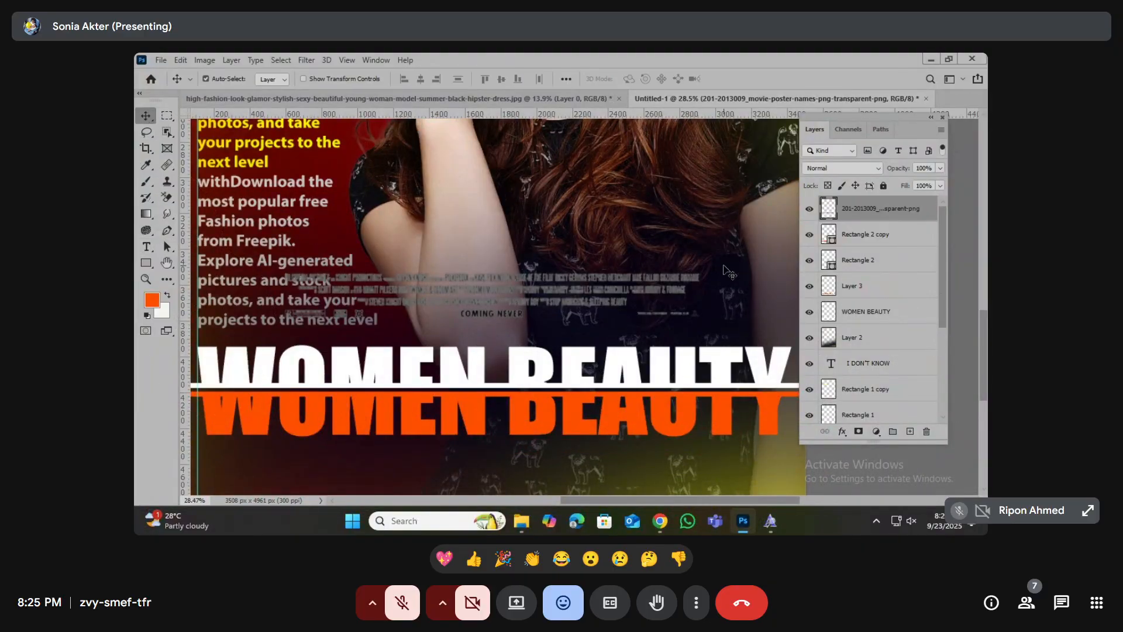
left_click(830, 212, "ctrl")
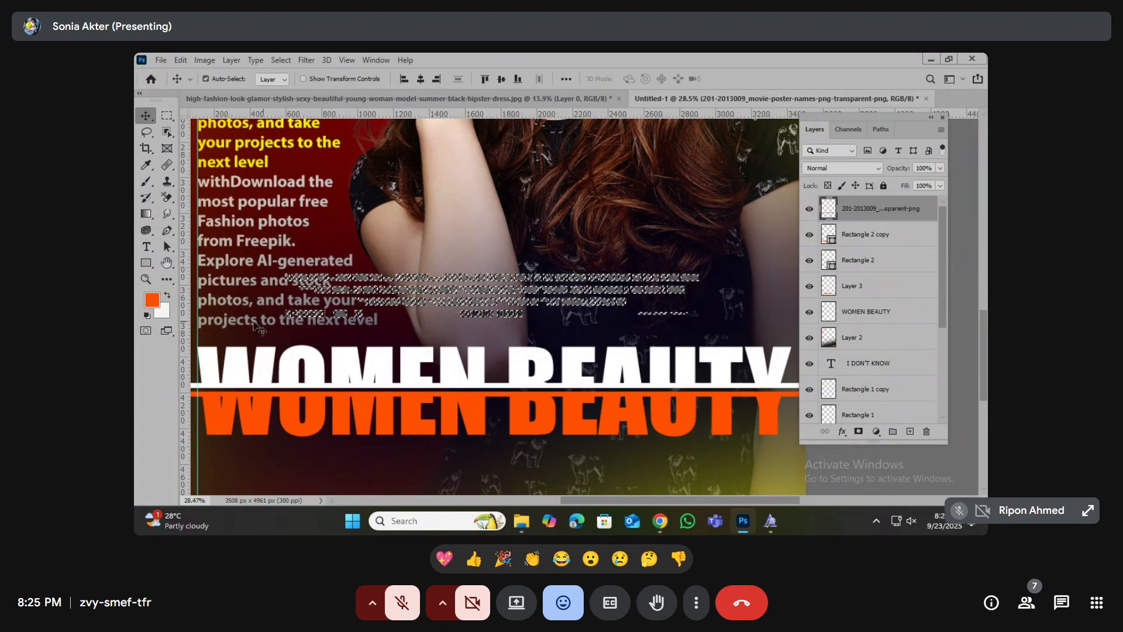
left_click(152, 300)
type("ffffff")
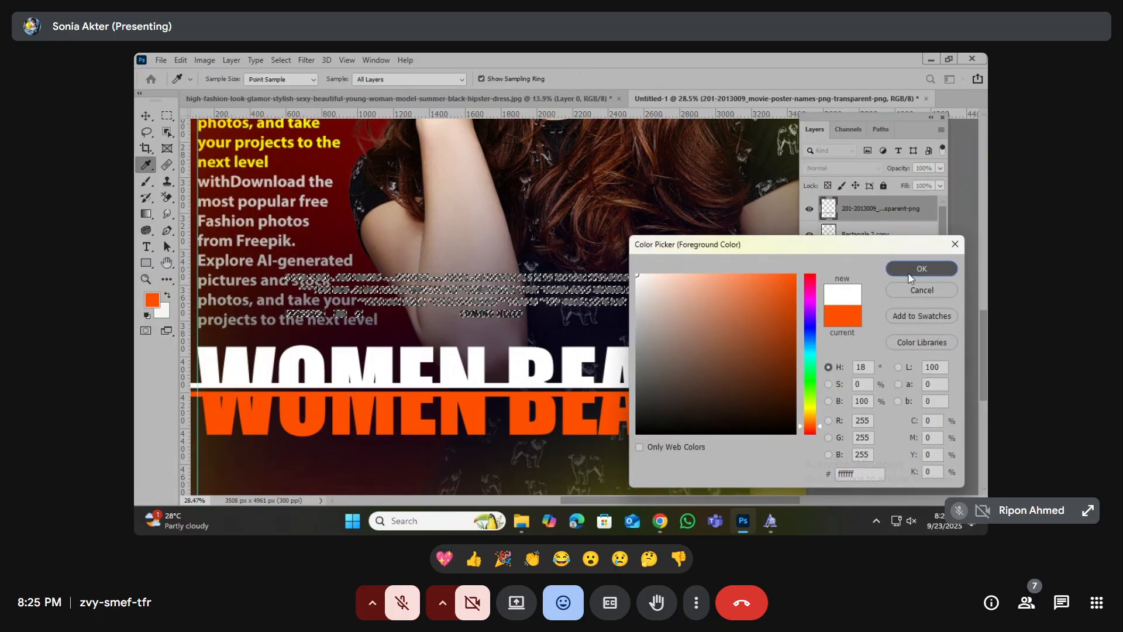
left_click(923, 268)
key("alt+BackSpace")
key("ctrl+d")
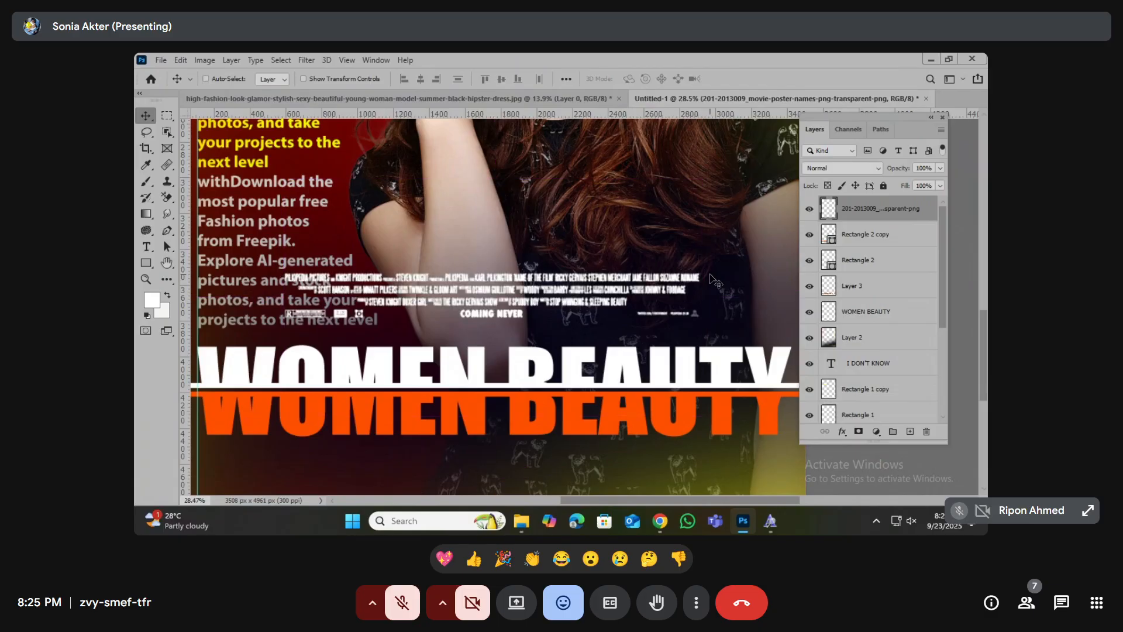
- Move the credits text below the WOMEN BEAUTY title and enlarge it to nearly the title's width
scroll(601, 307, "down", 7)
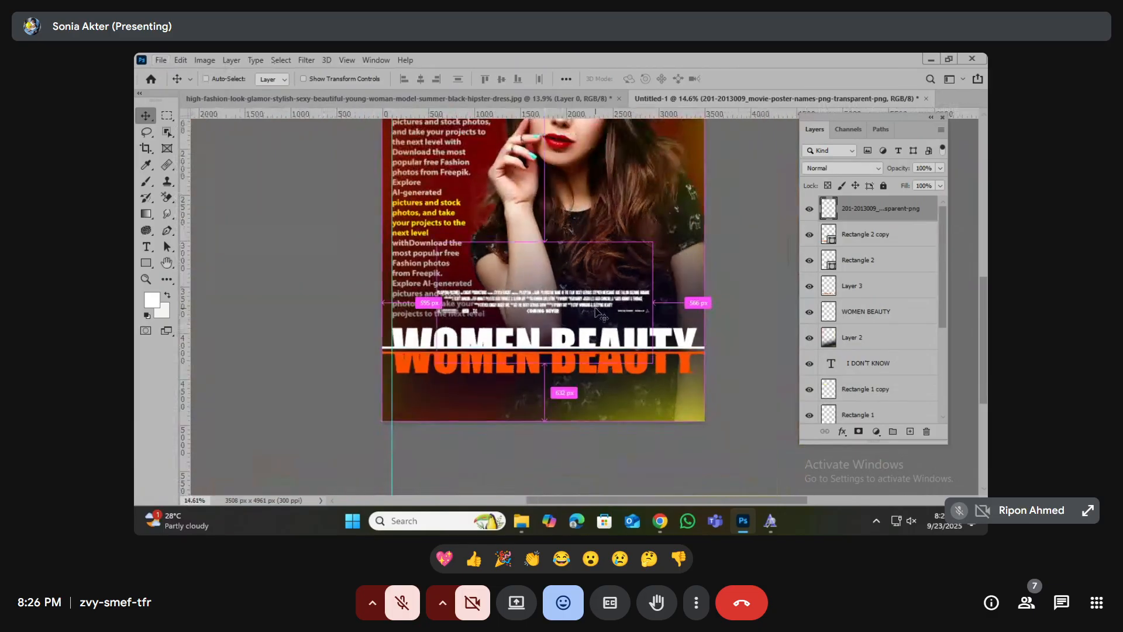
key("ctrl+t")
left_click_drag(578, 311, 579, 408)
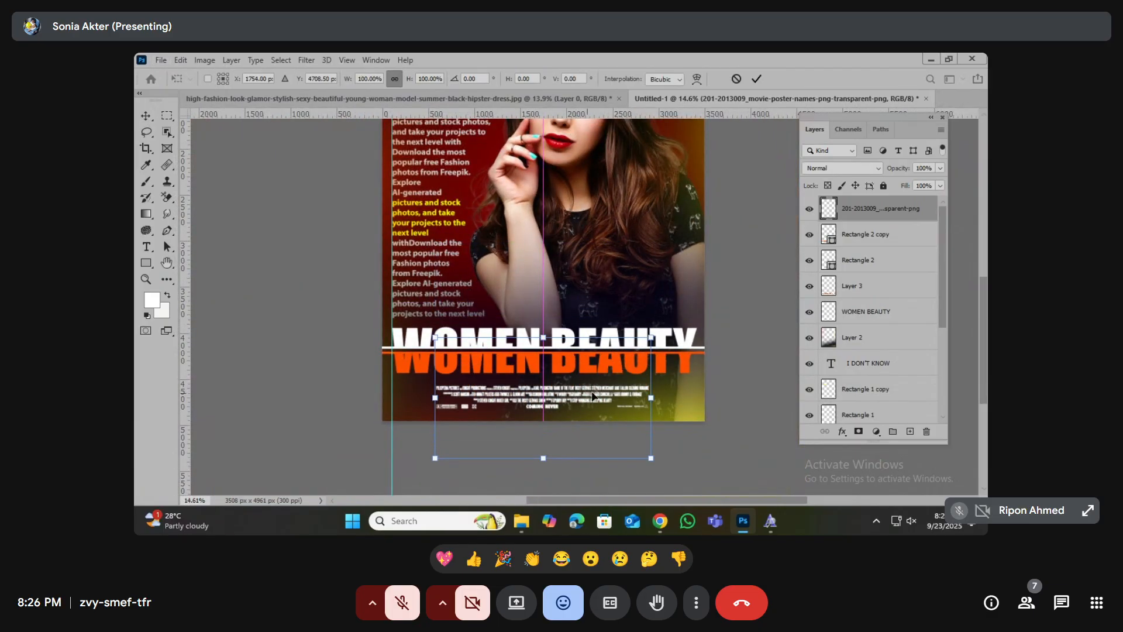
left_click_drag(650, 339, 664, 331)
left_click_drag(691, 329, 692, 328)
key("Return")
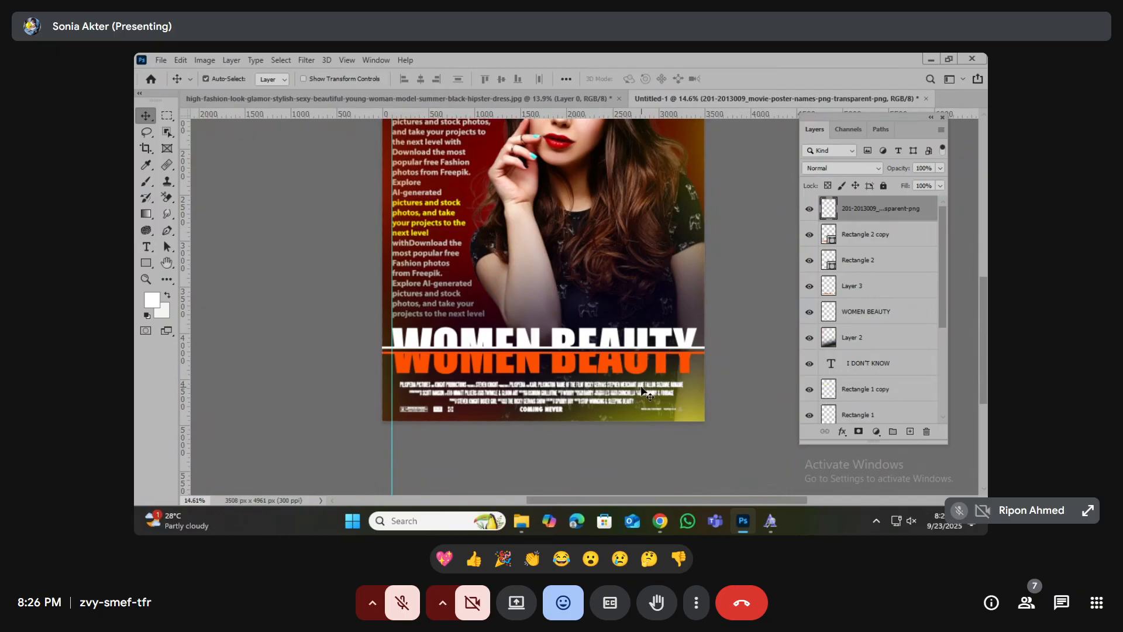
scroll(642, 390, "down", 4)
scroll(643, 307, "up", 2)
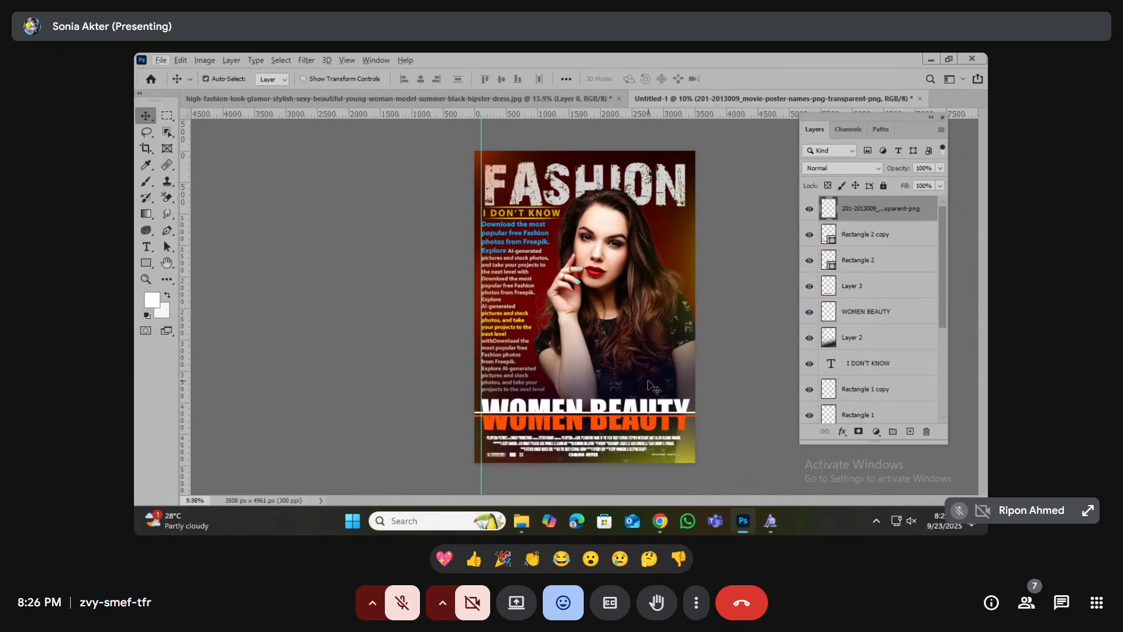
scroll(643, 295, "up", 1)
scroll(647, 321, "down", 3)
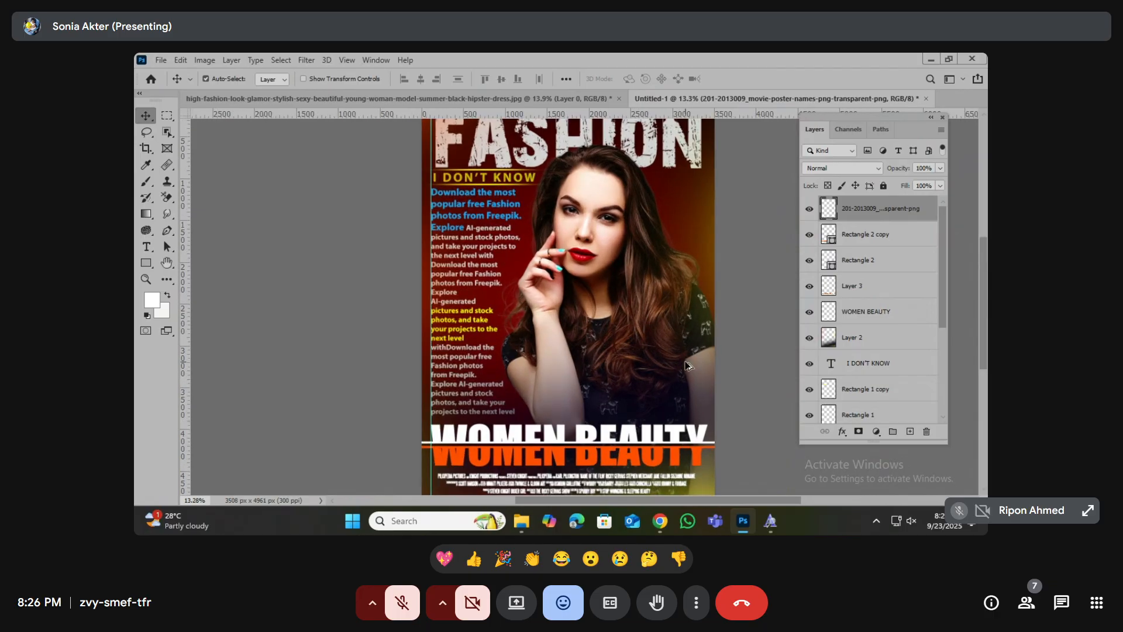
scroll(653, 348, "up", 2)
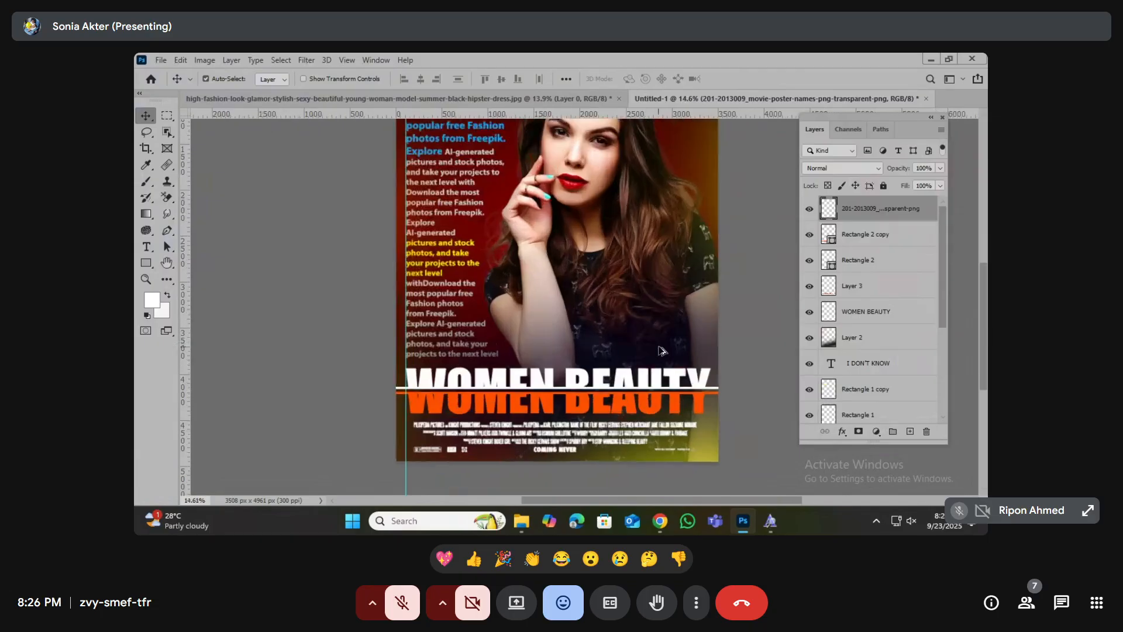
scroll(662, 354, "down", 3)
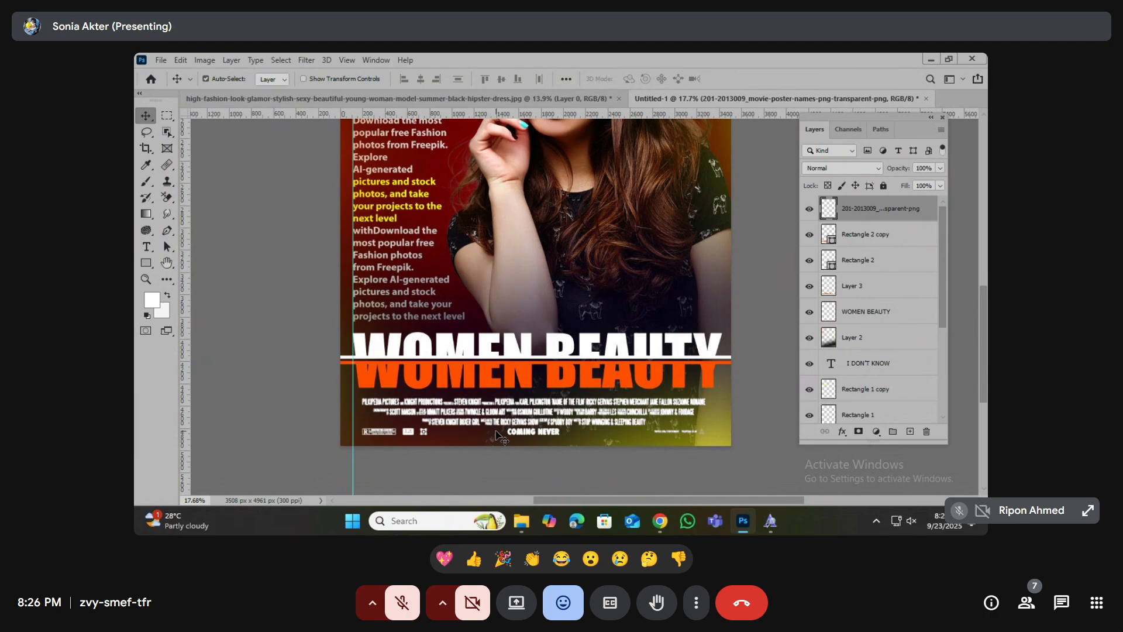
scroll(652, 375, "down", 3)
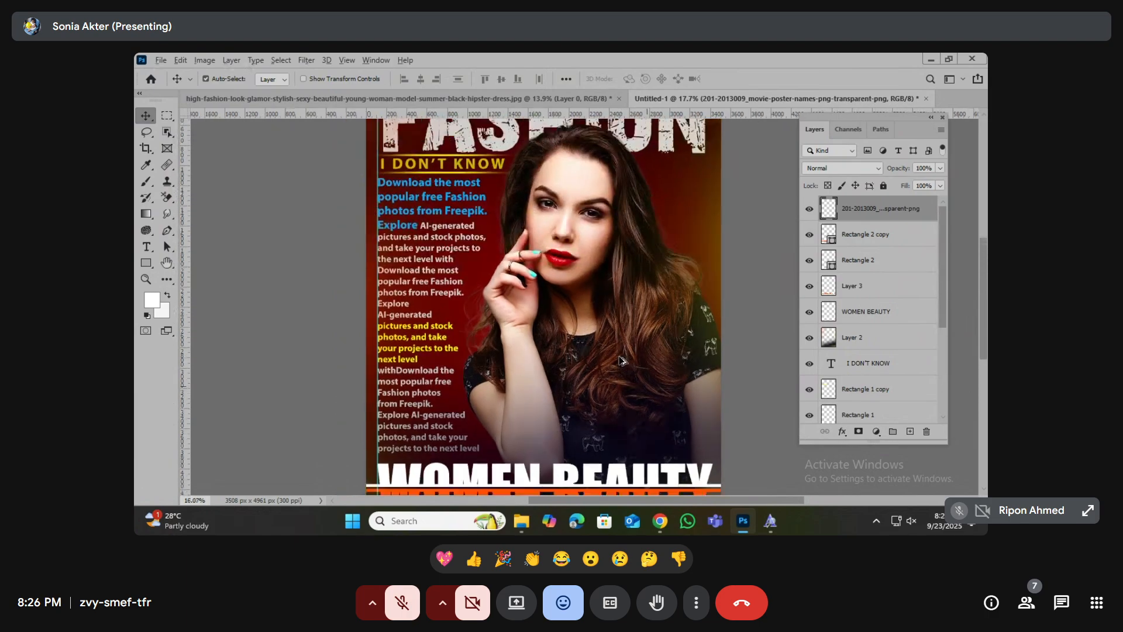
scroll(623, 345, "down", 2)
- Switch to Chrome and search Google Images for "fashion logo png" in a new tab
mouse_move(667, 519)
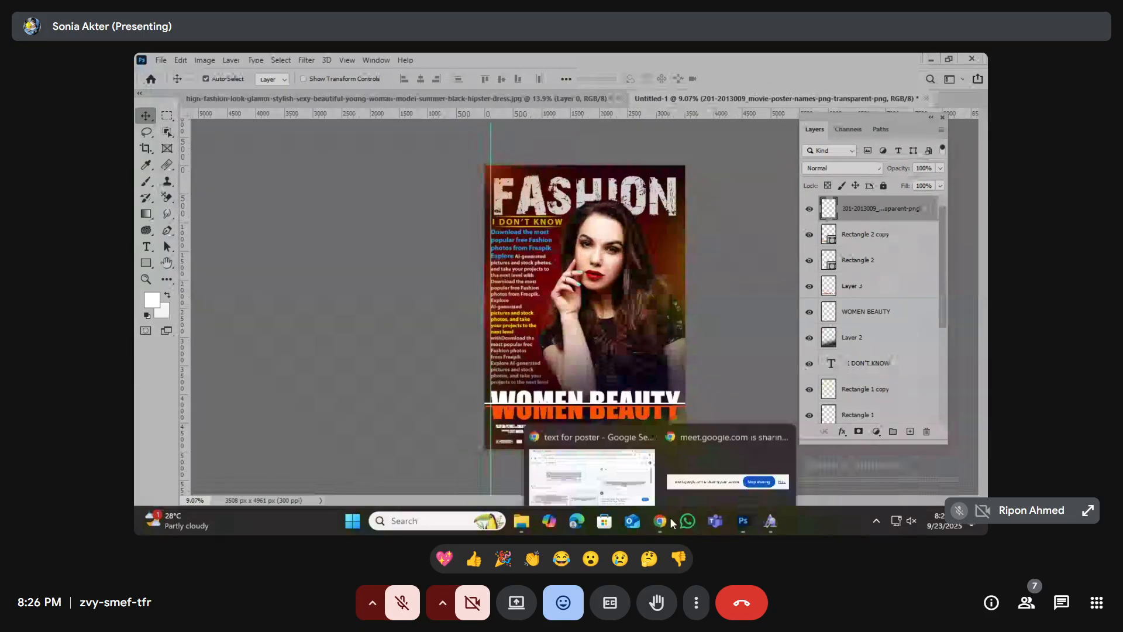
left_click(660, 446)
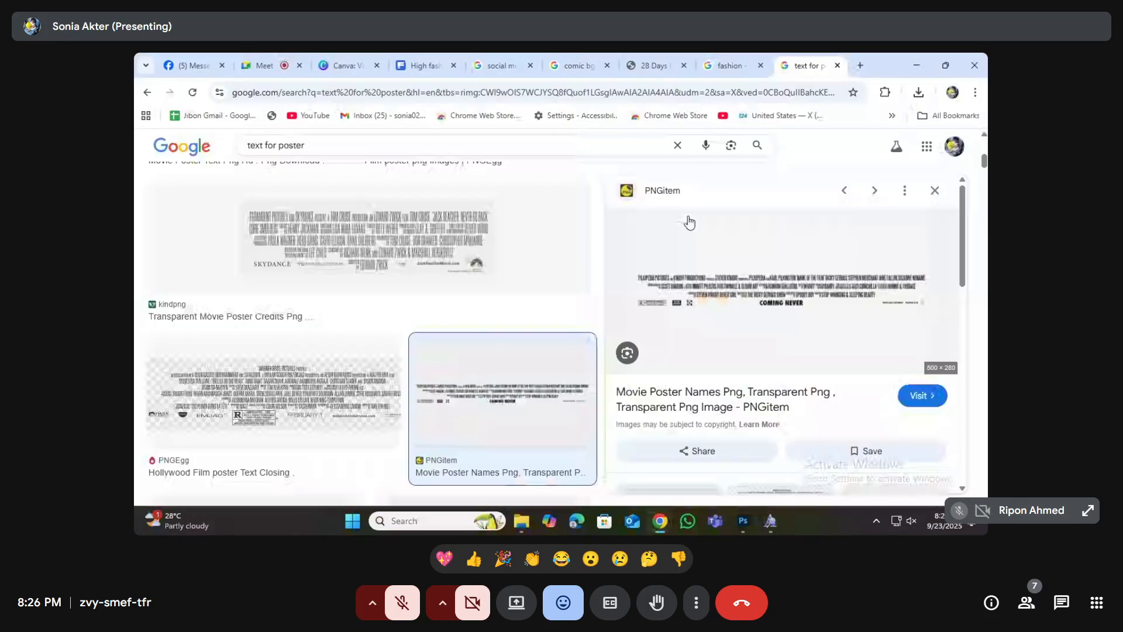
left_click(860, 65)
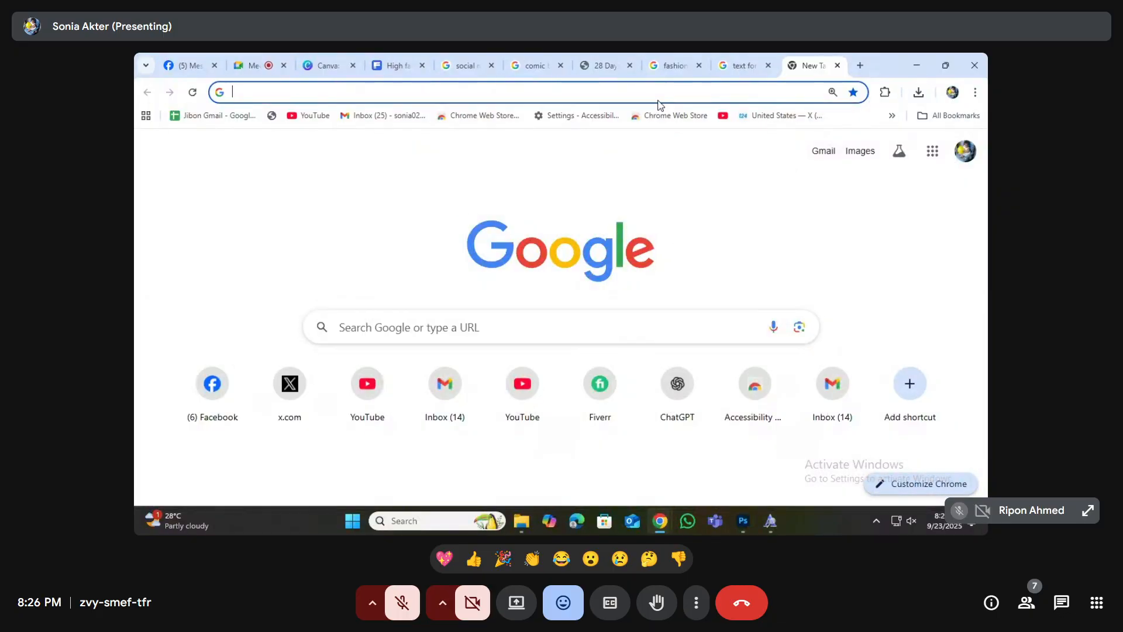
type("fashion logo p")
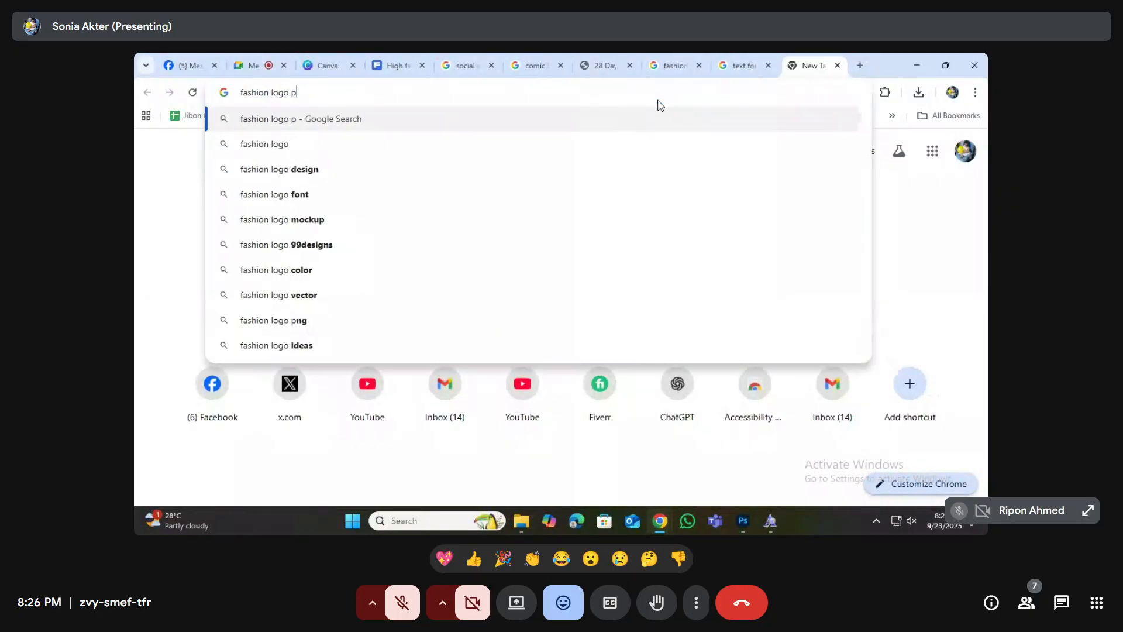
type("ng")
key("Return")
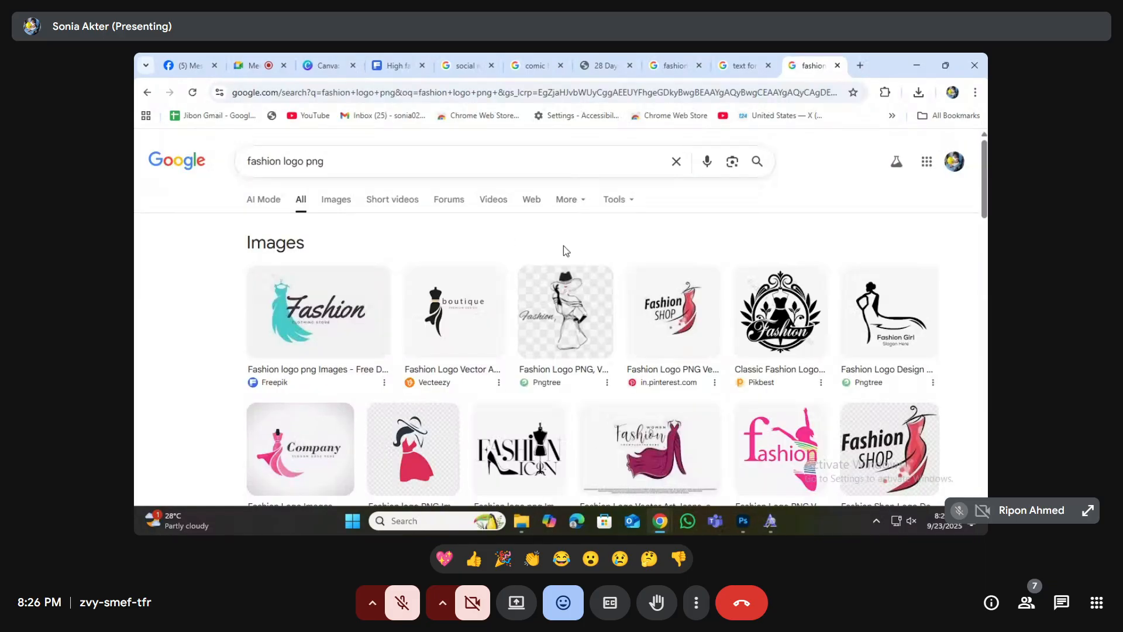
left_click(337, 200)
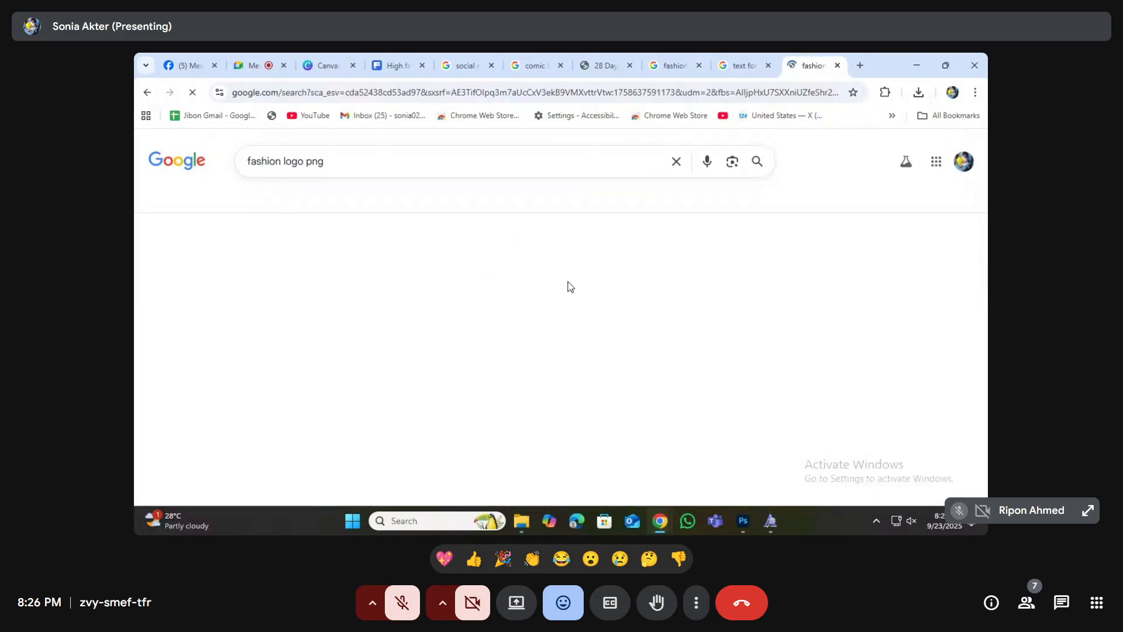
- Look through the fashion logo image results and check them against the poster in Photoshop before returning to Chrome
scroll(571, 292, "down", 3)
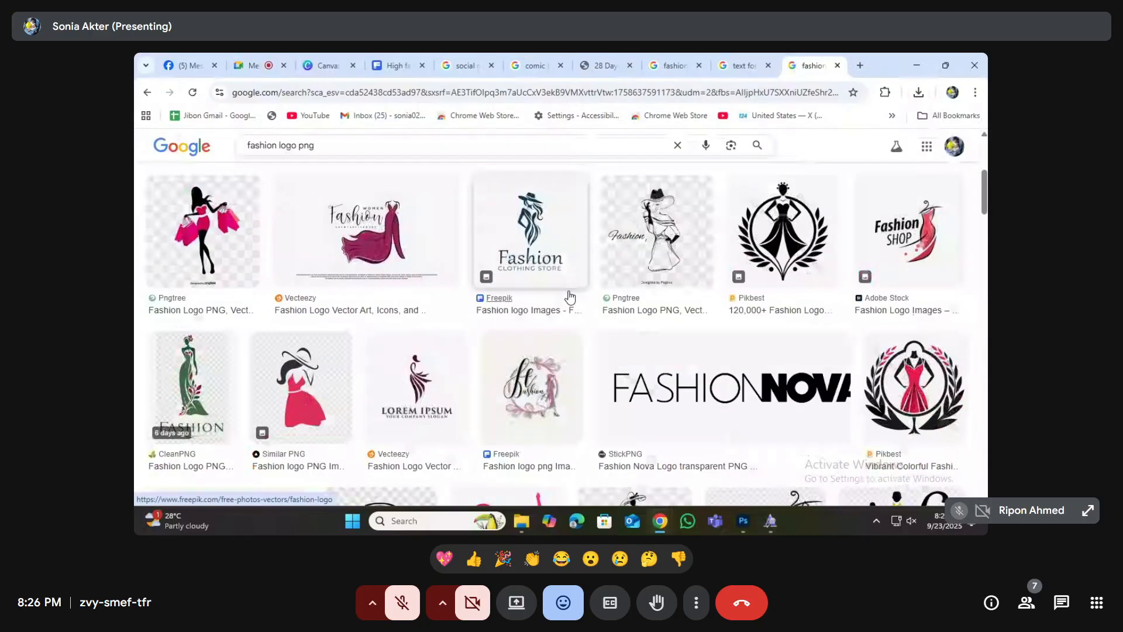
scroll(569, 298, "down", 3)
scroll(569, 299, "down", 2)
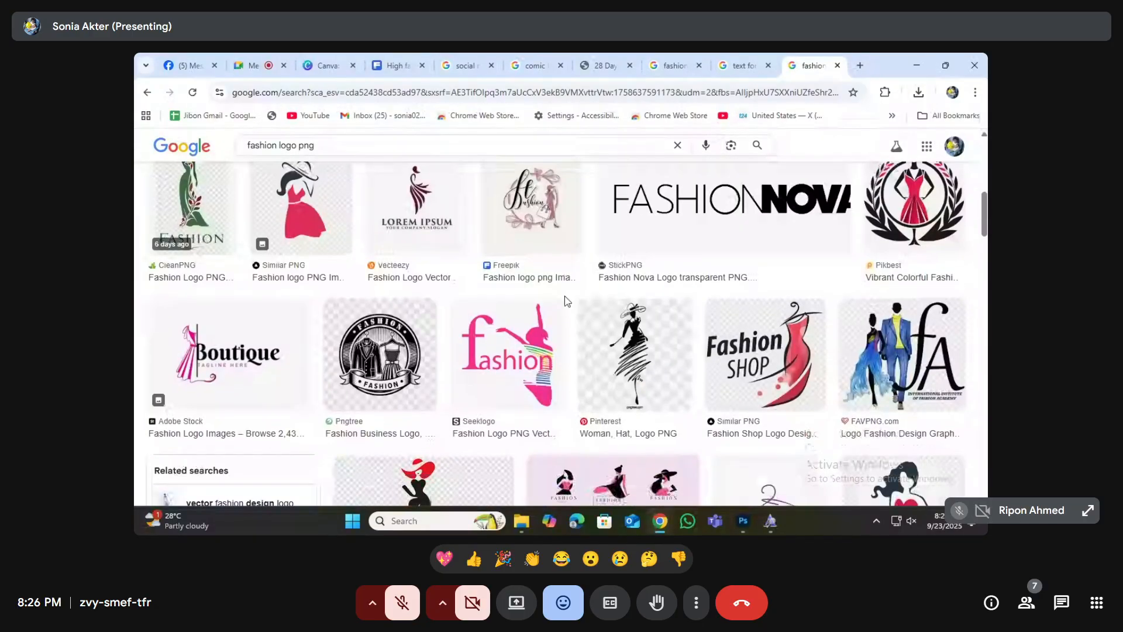
scroll(561, 303, "down", 3)
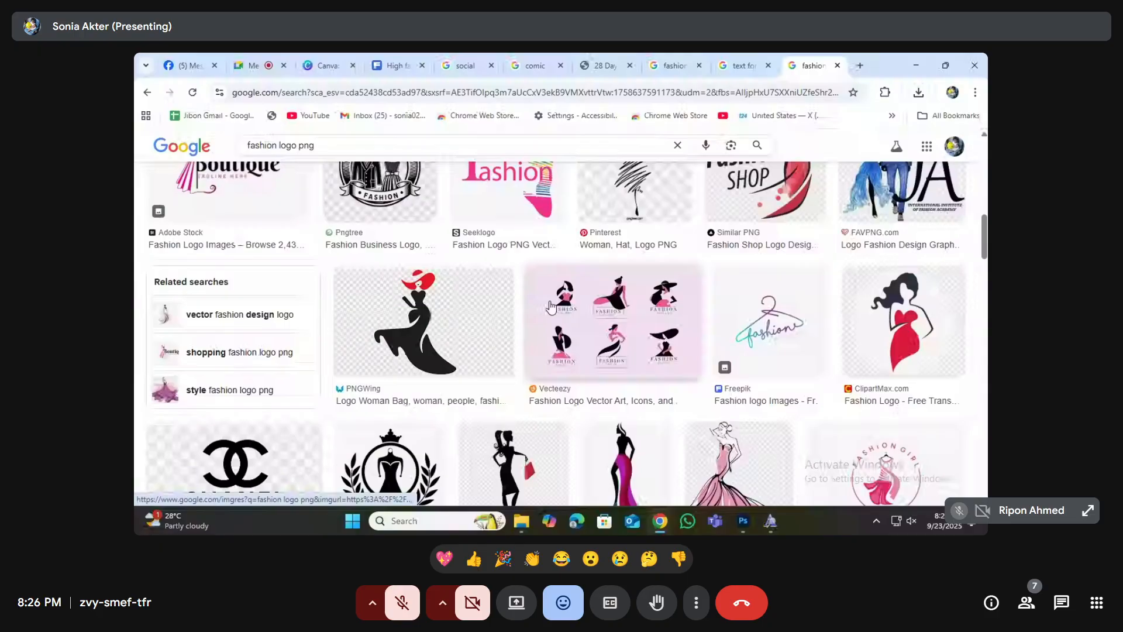
scroll(550, 306, "down", 5)
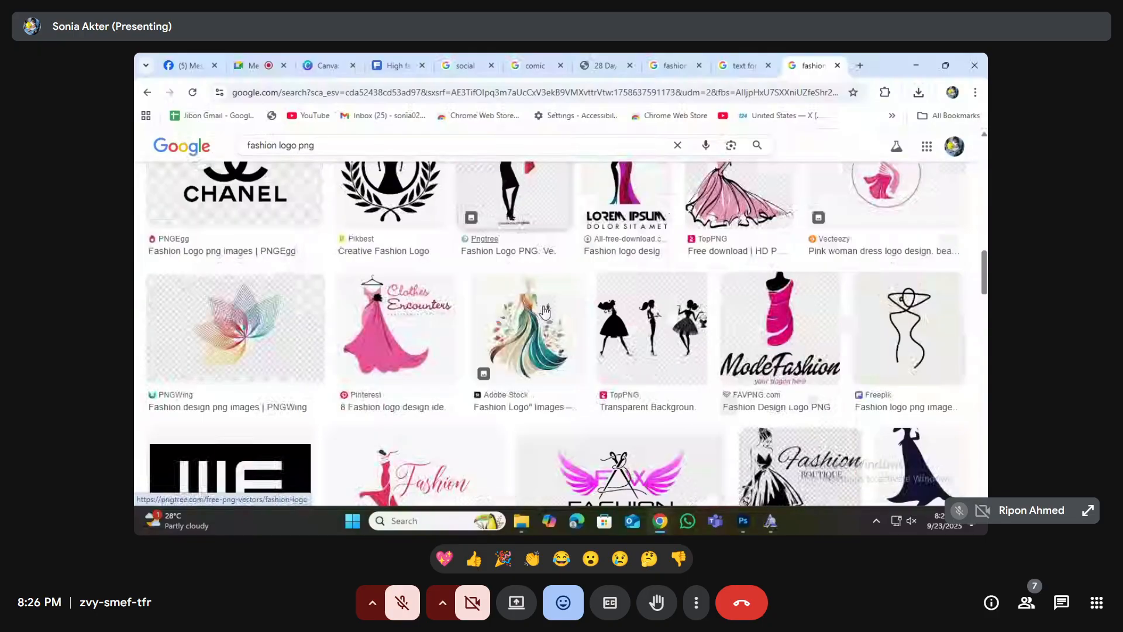
scroll(545, 313, "down", 3)
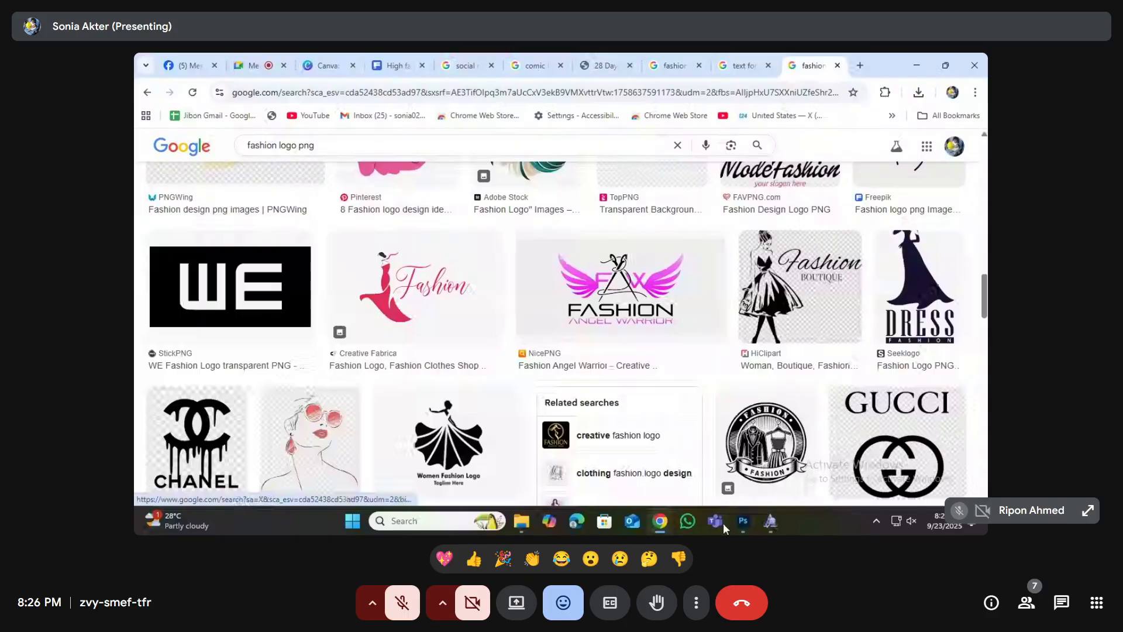
left_click(744, 520)
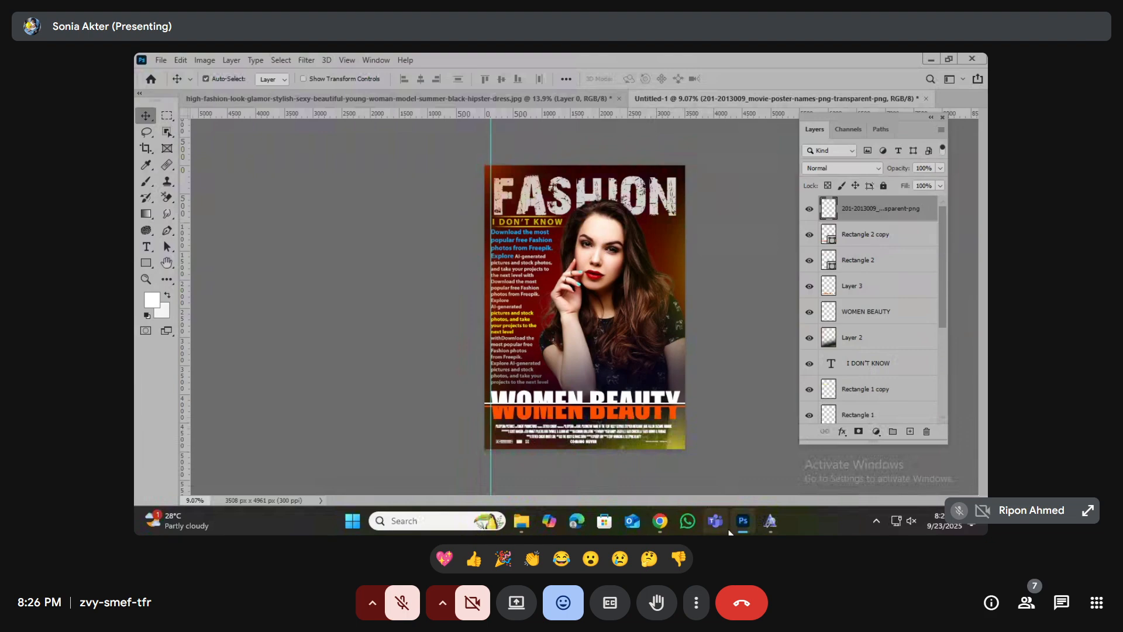
mouse_move(660, 521)
left_click(580, 459)
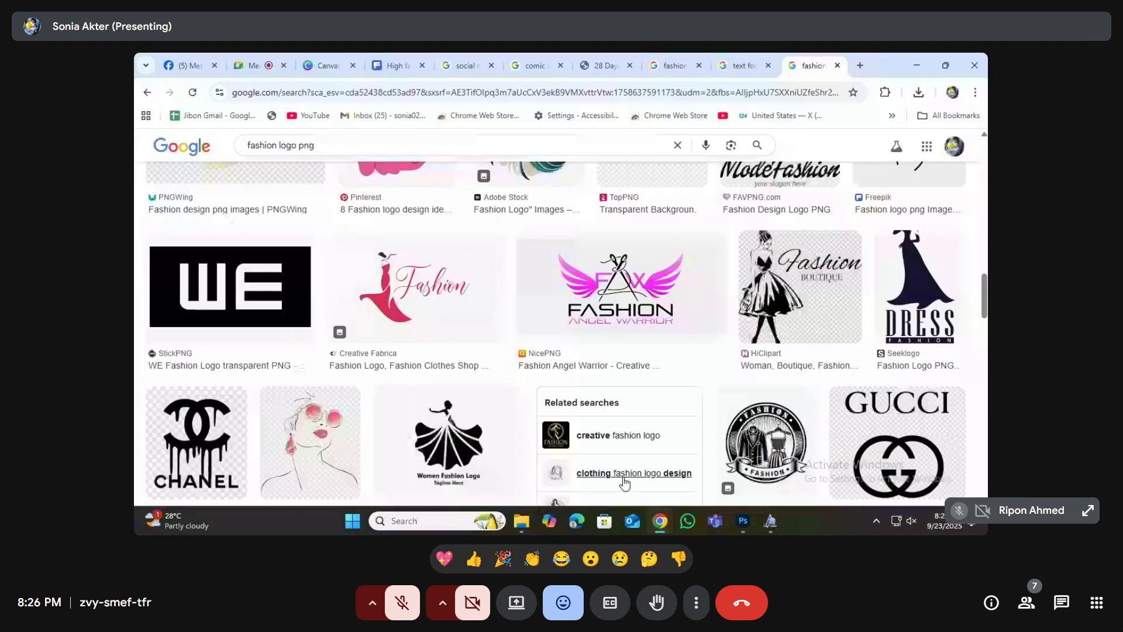
- Browse further up and down the "fashion logo png" image results for a logo that suits the poster
scroll(570, 370, "up", 3)
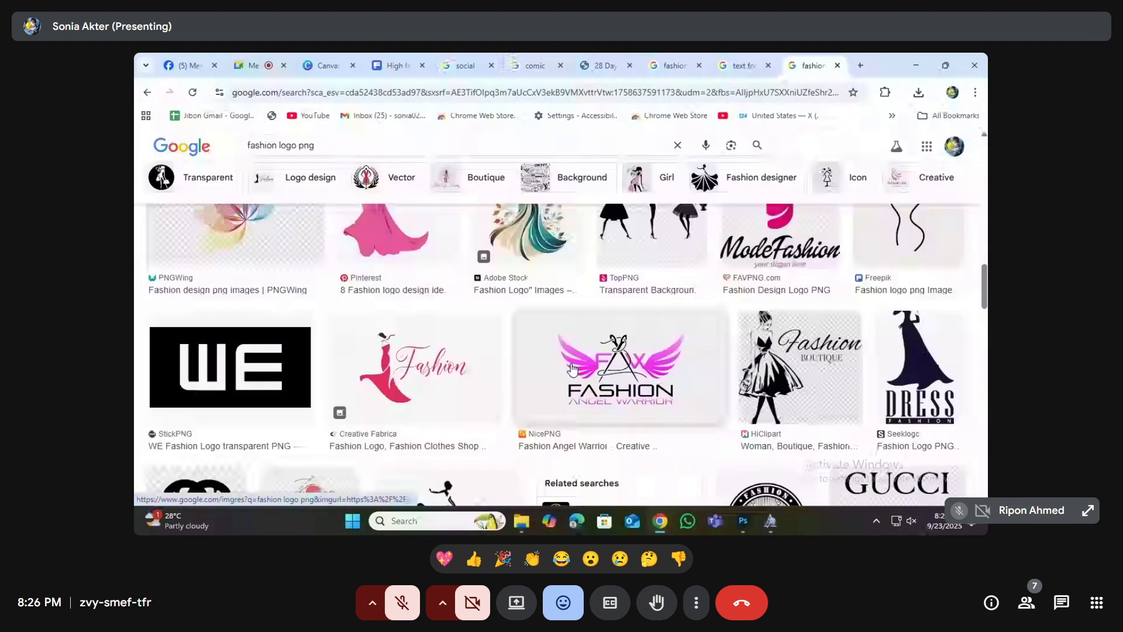
scroll(556, 370, "up", 3)
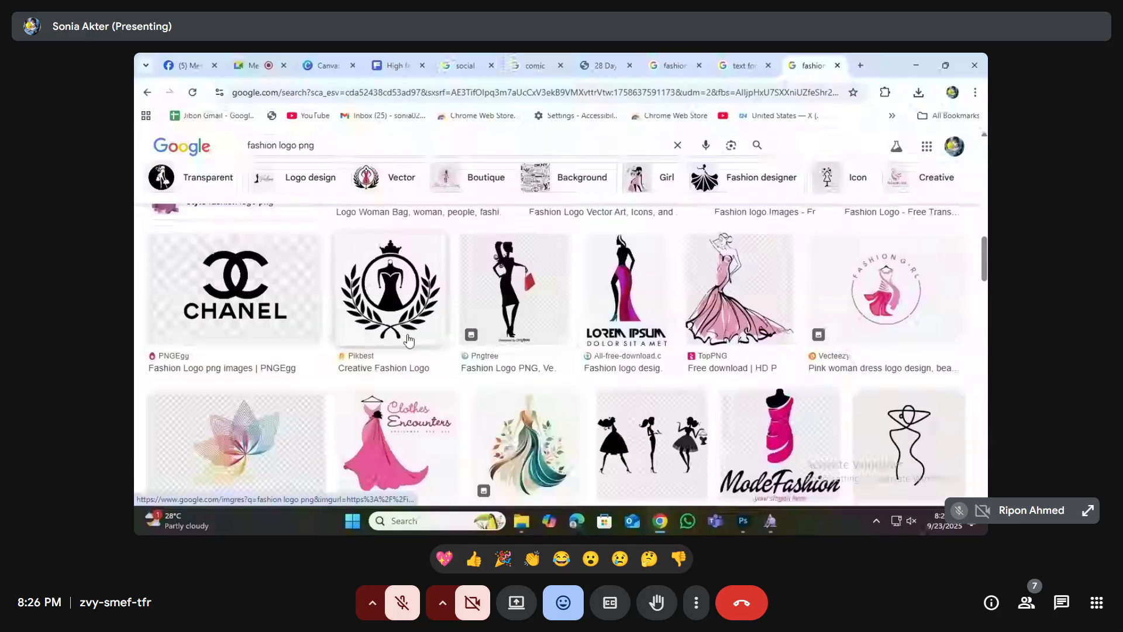
scroll(405, 335, "up", 3)
scroll(405, 335, "up", 2)
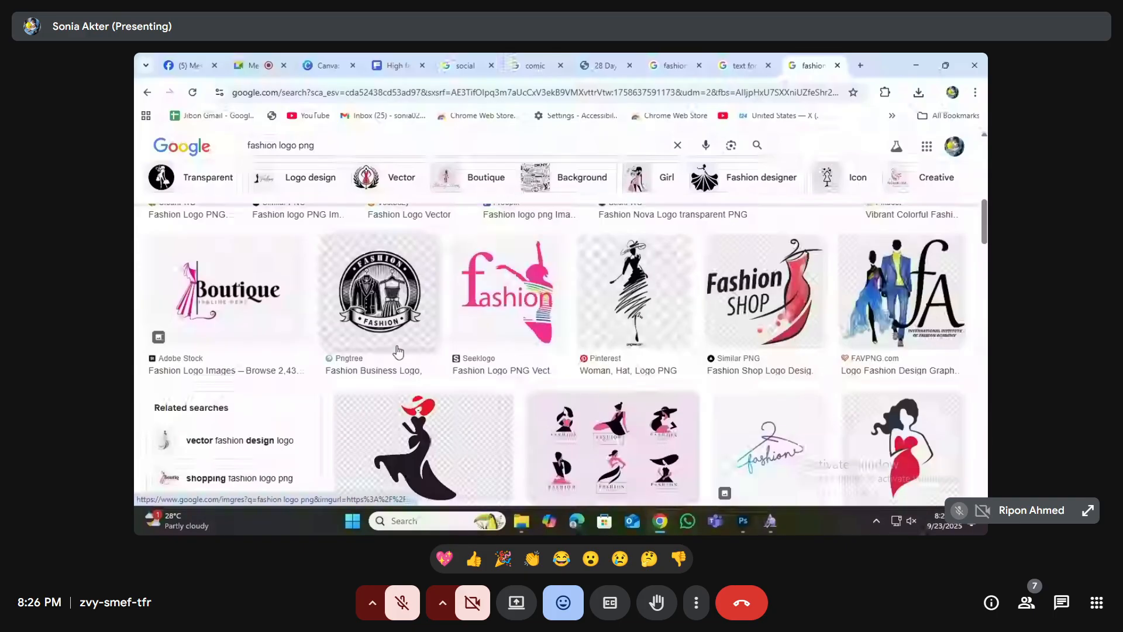
scroll(398, 354, "up", 3)
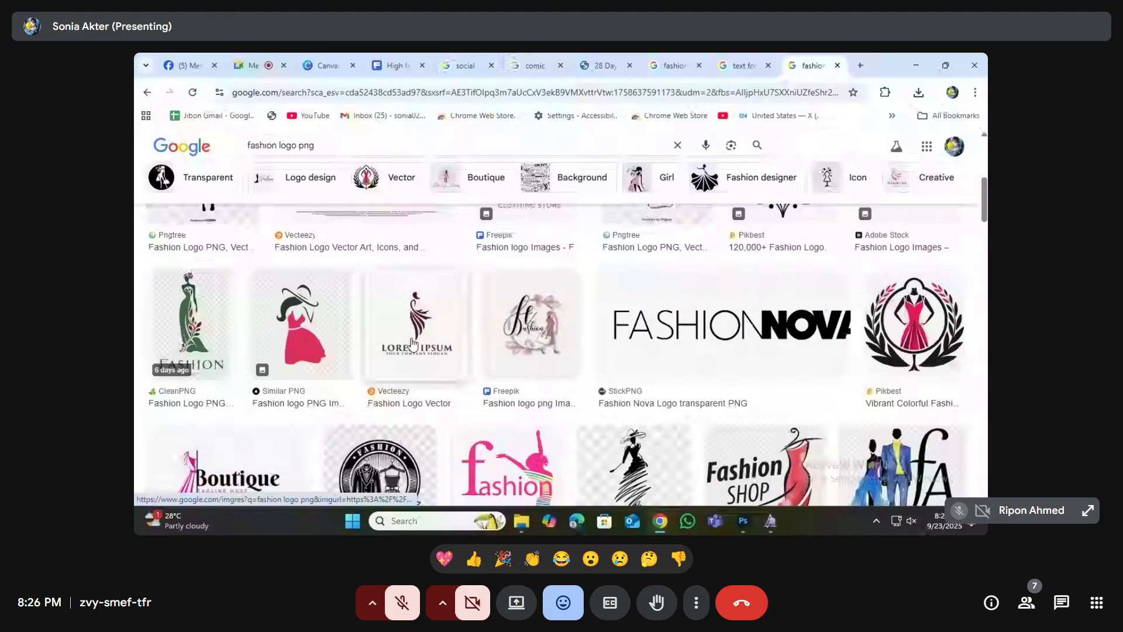
scroll(723, 333, "down", 10)
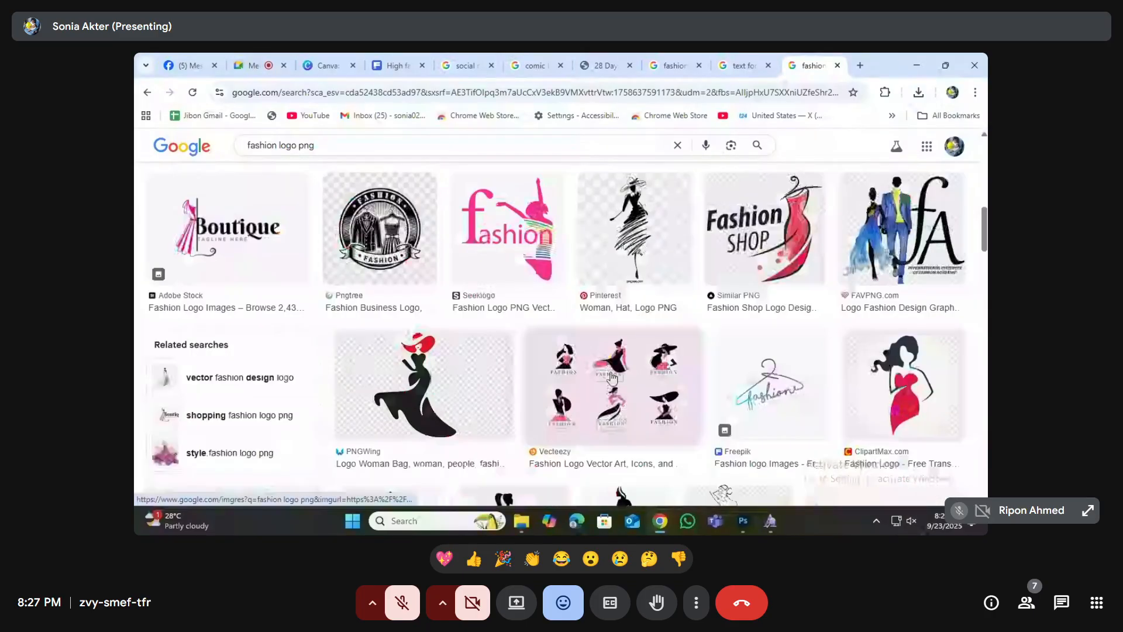
scroll(518, 383, "down", 1)
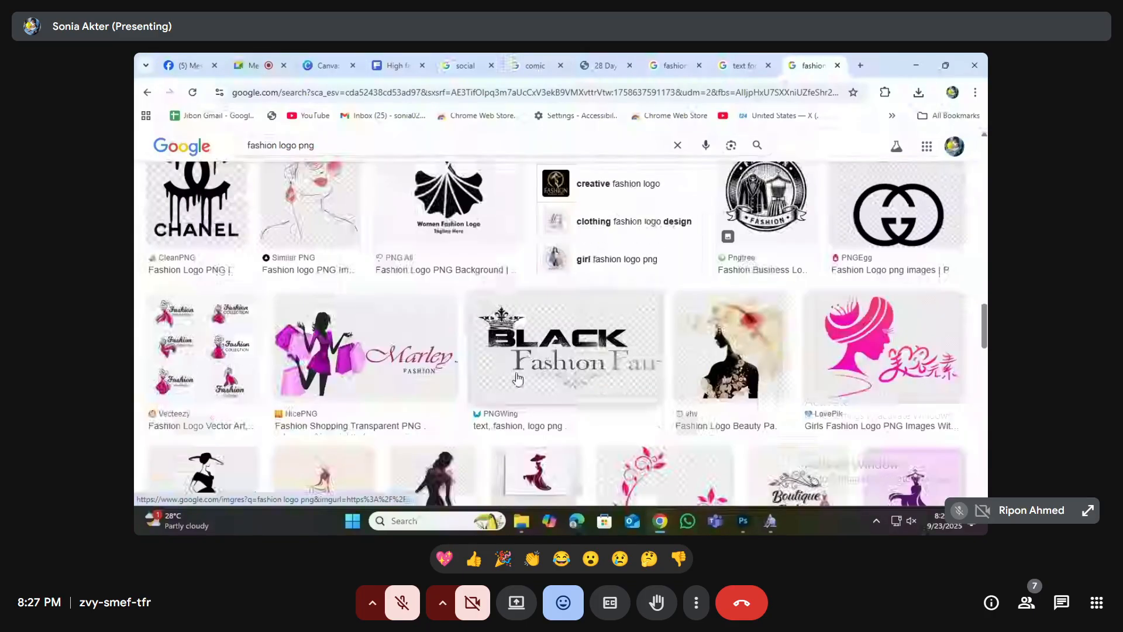
scroll(517, 379, "down", 3)
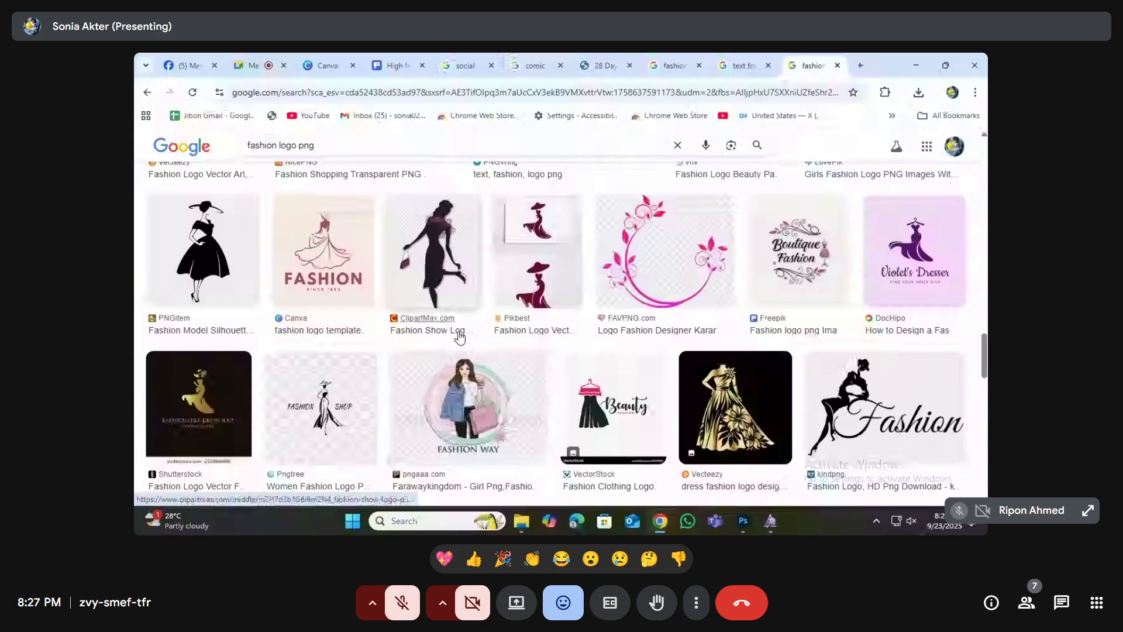
scroll(477, 319, "down", 2)
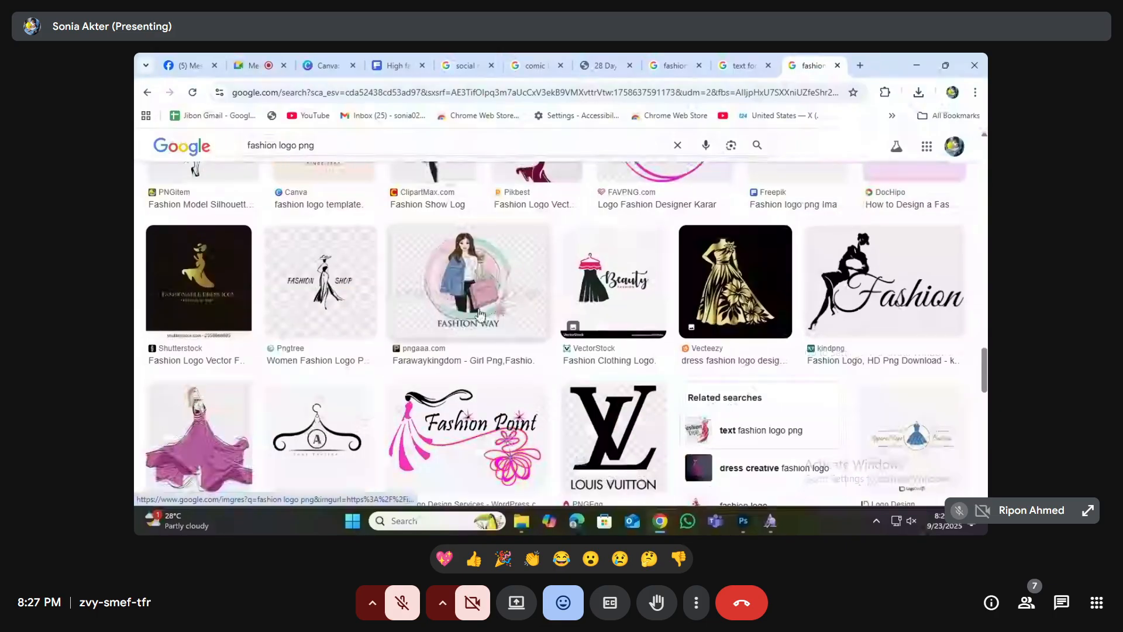
scroll(479, 316, "down", 8)
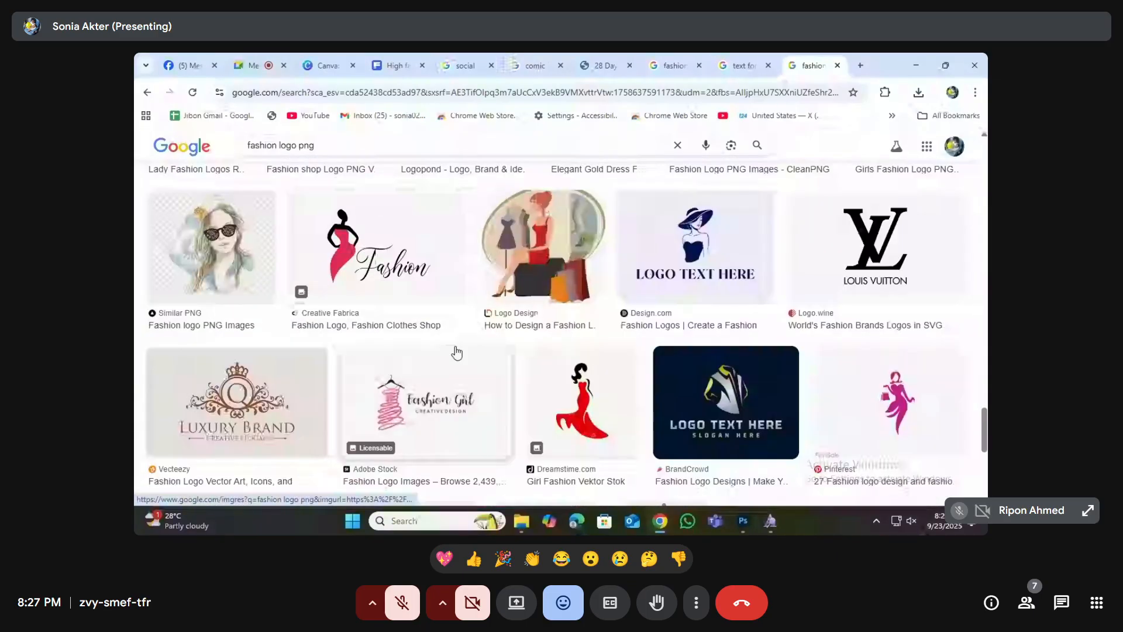
scroll(646, 301, "up", 5)
scroll(647, 302, "up", 2)
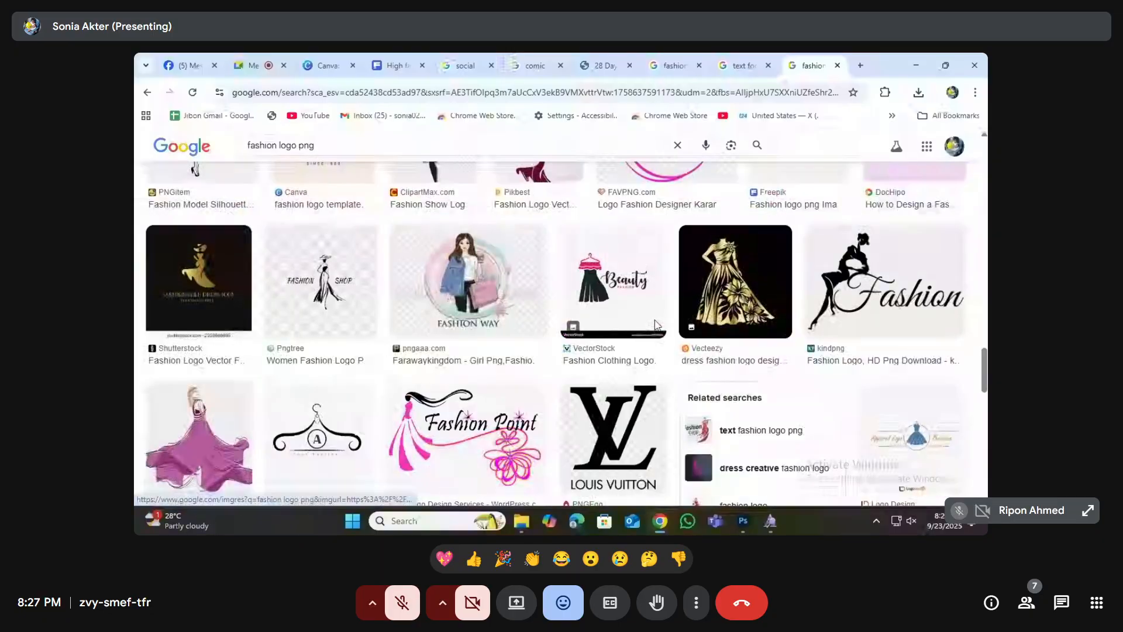
scroll(856, 319, "up", 5)
scroll(856, 318, "up", 5)
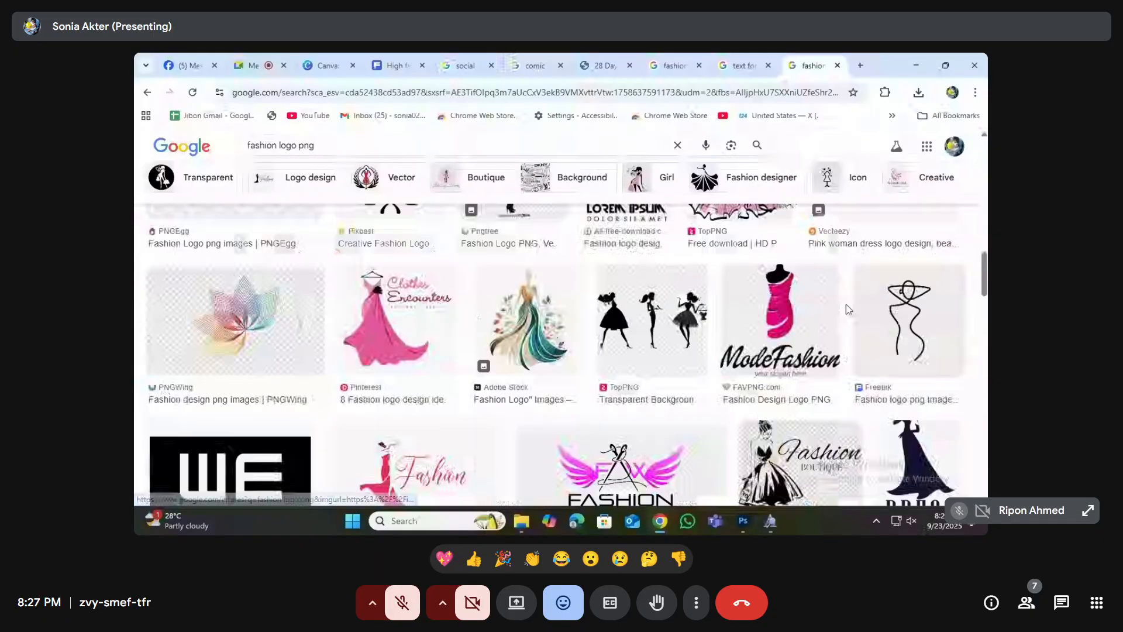
scroll(733, 342, "up", 3)
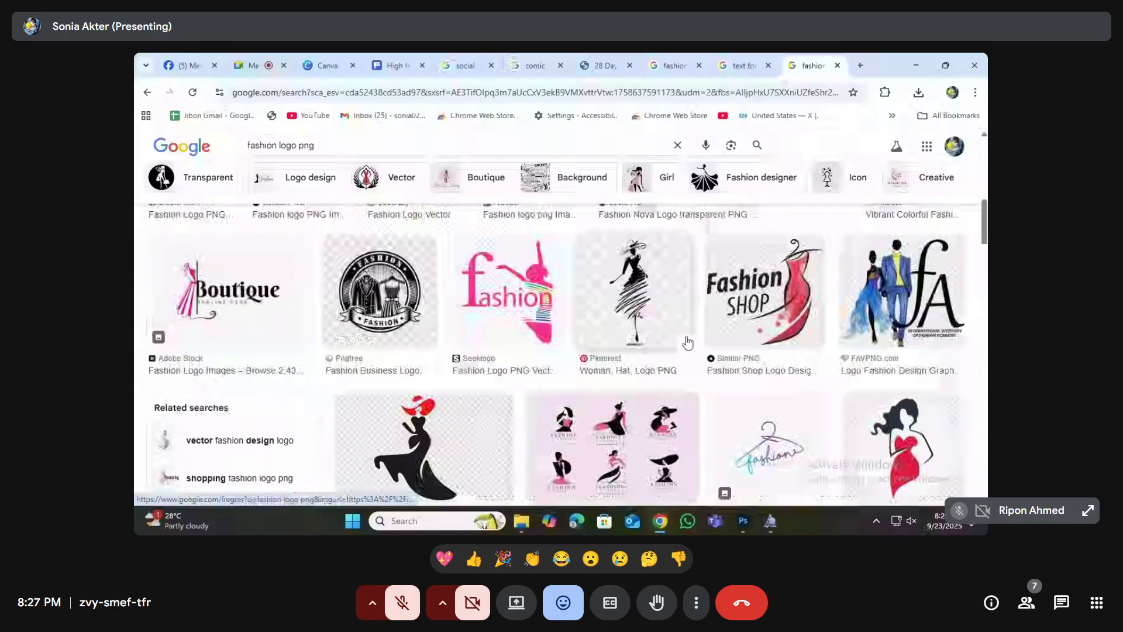
- Open the Fashion Shop logo with the red dress from Similar PNG and save its image to the computer
left_click(785, 292)
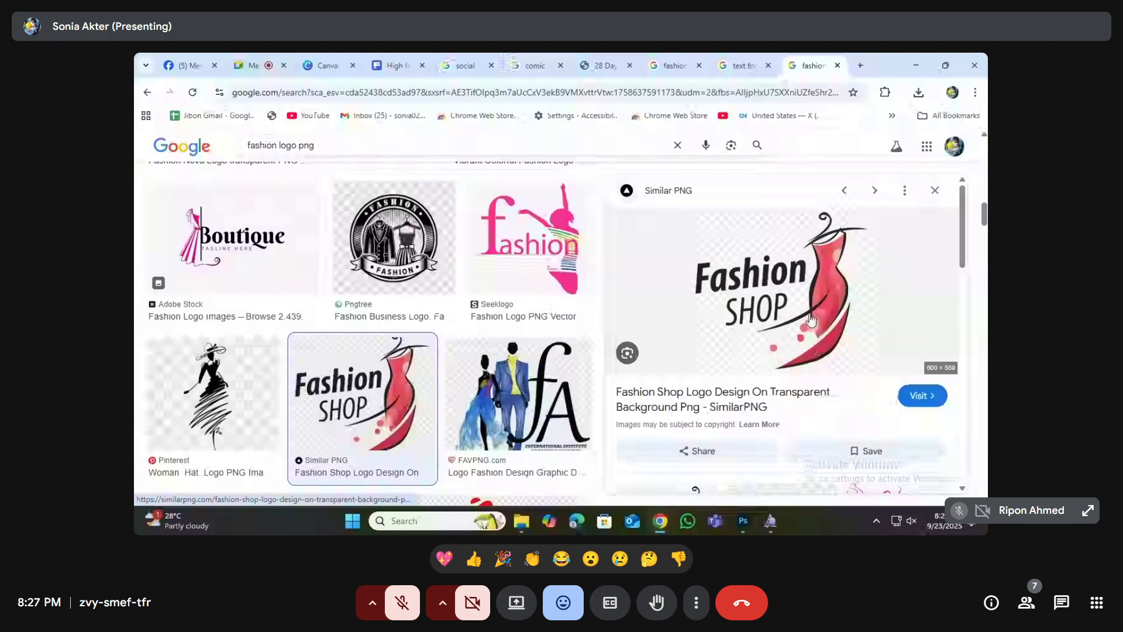
right_click(797, 280)
left_click(849, 408)
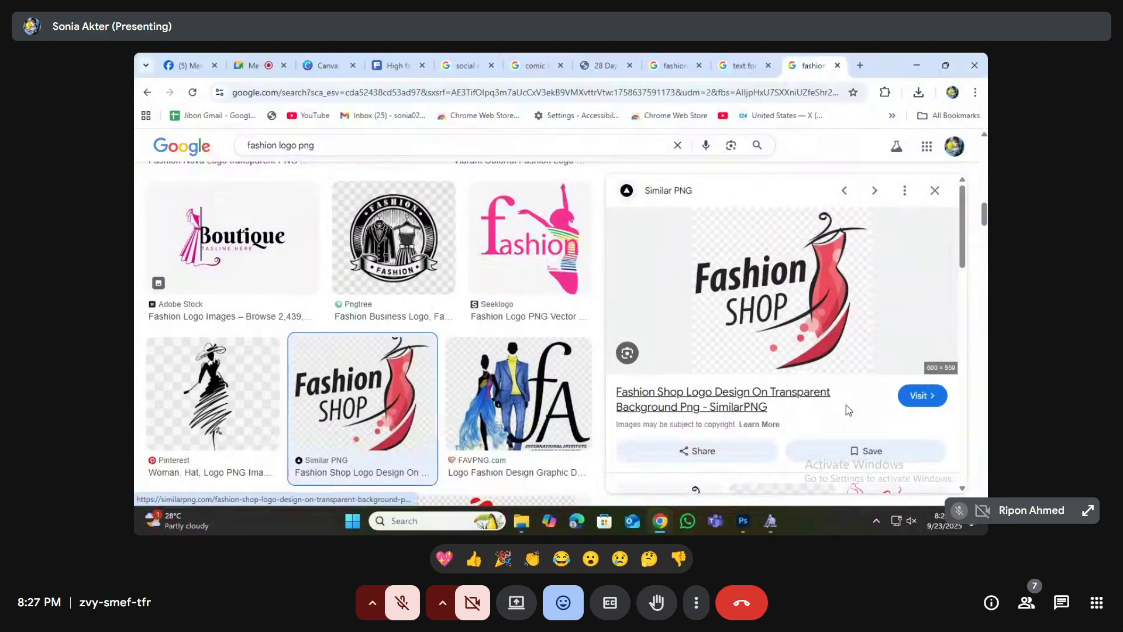
left_click(455, 331)
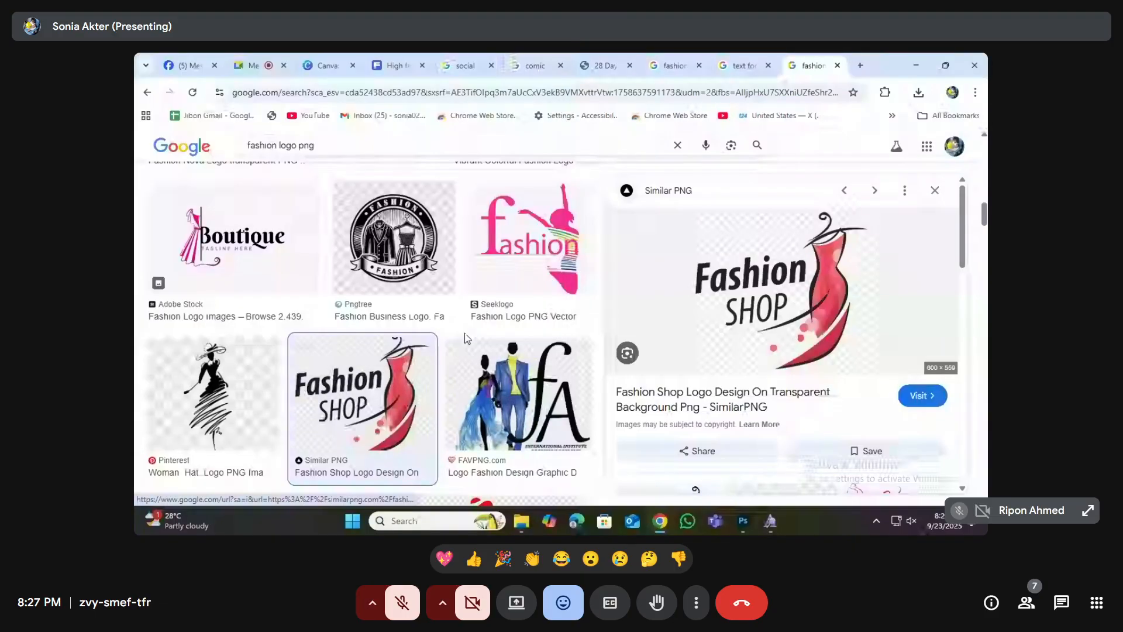
- Switch to Photoshop and place the Fashion-shop-logo-design-on-transparent-background-PNG file from the Desktop as an embedded image on the poster
left_click(743, 521)
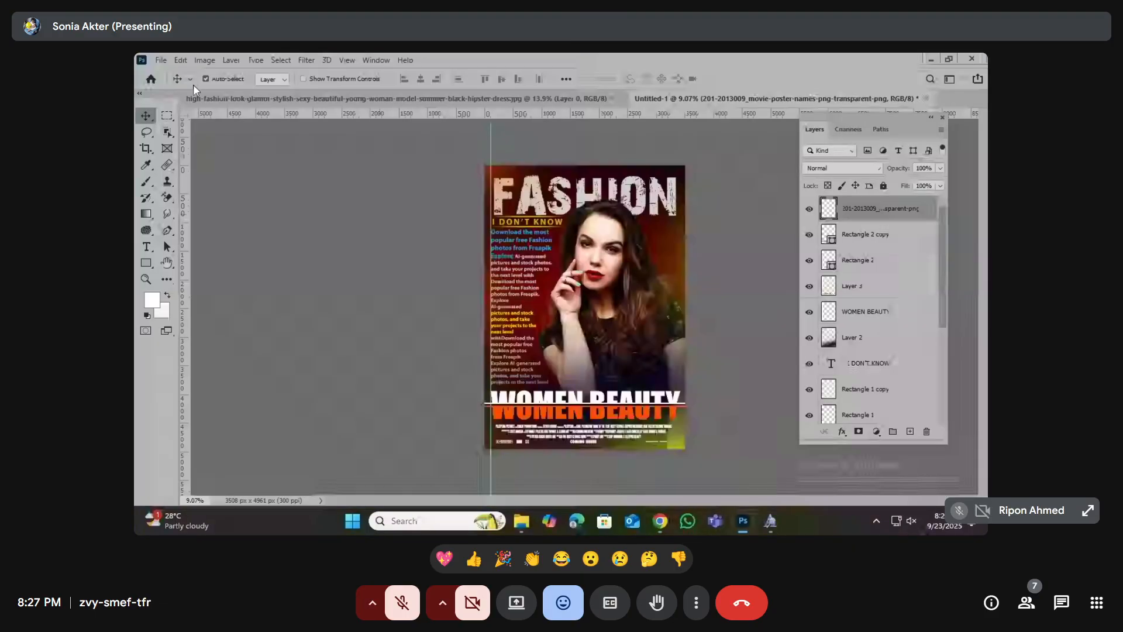
left_click(161, 60)
left_click(234, 309)
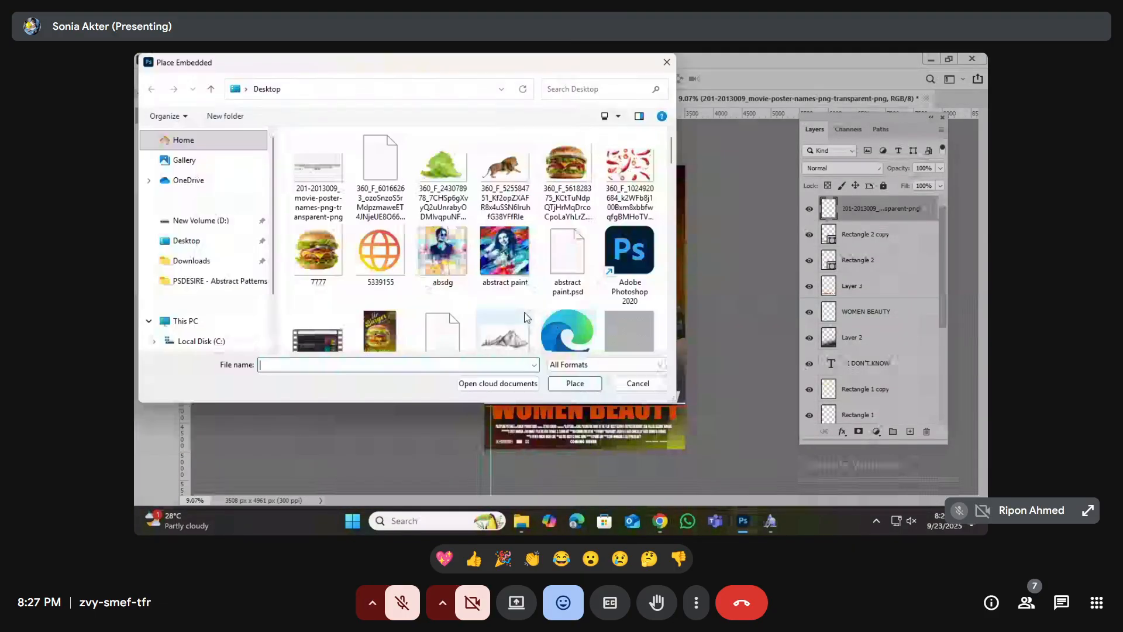
scroll(522, 261, "down", 4)
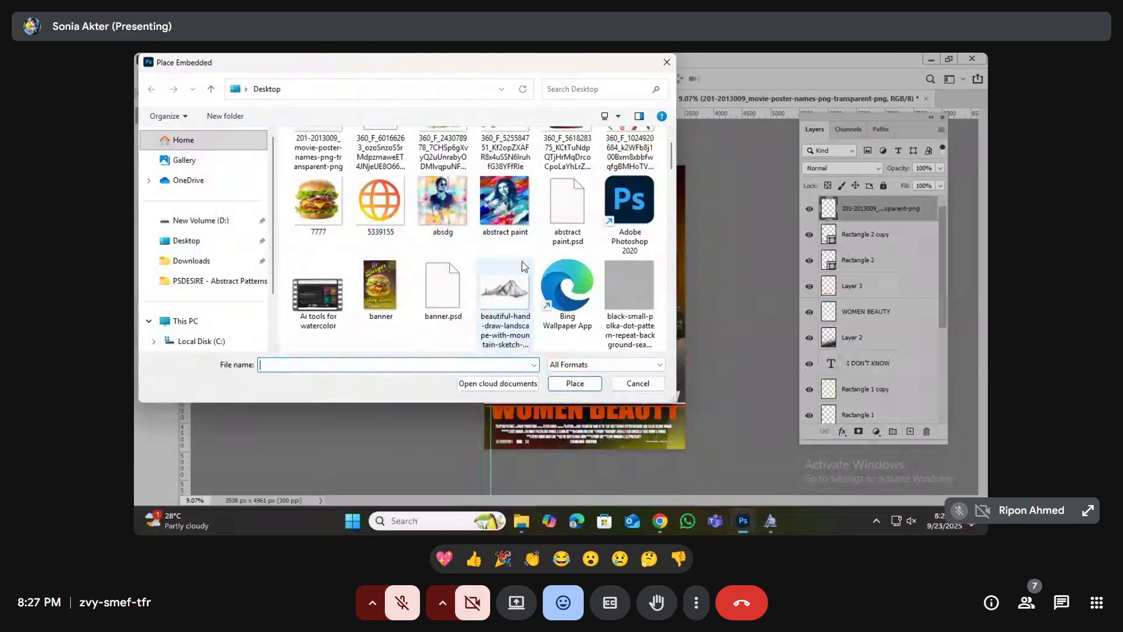
scroll(521, 273, "down", 2)
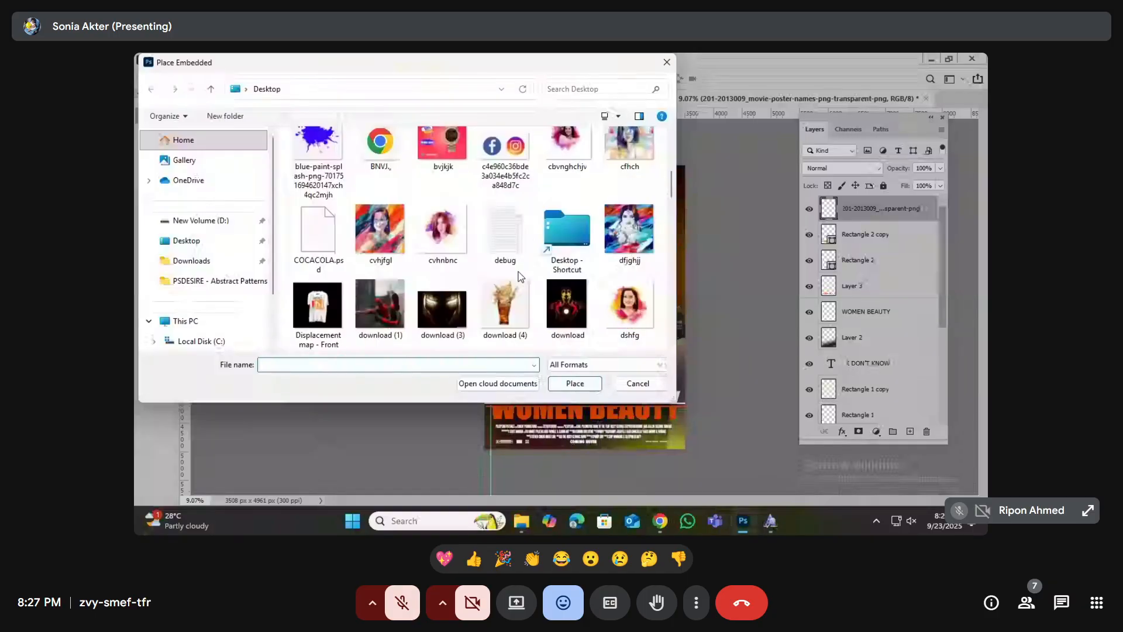
scroll(519, 275, "down", 2)
double_click(380, 287)
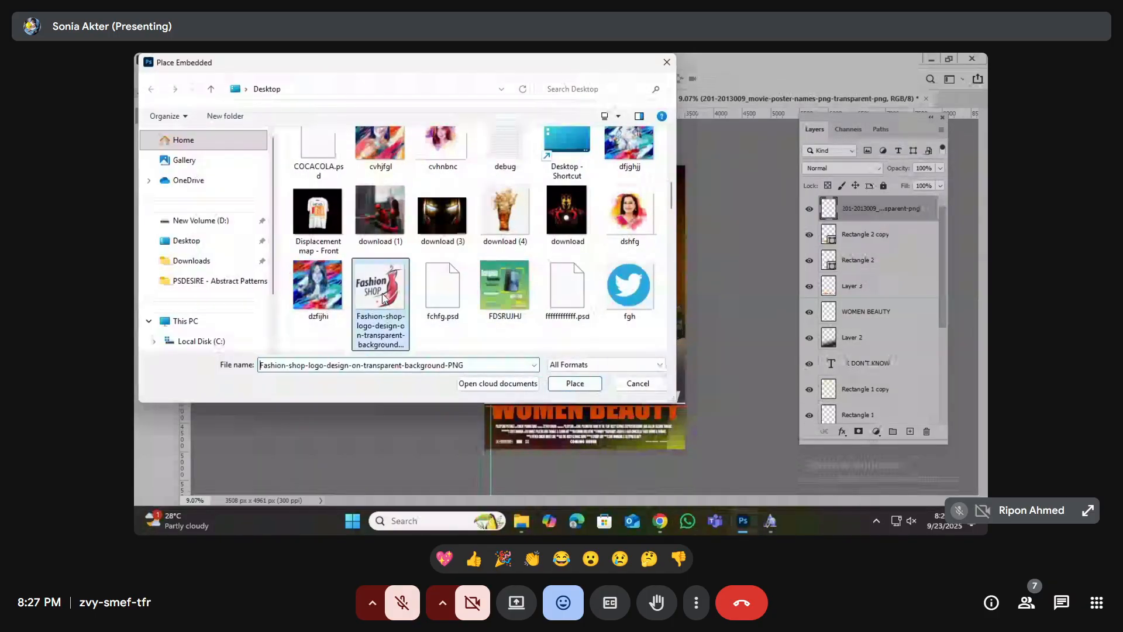
key("Return")
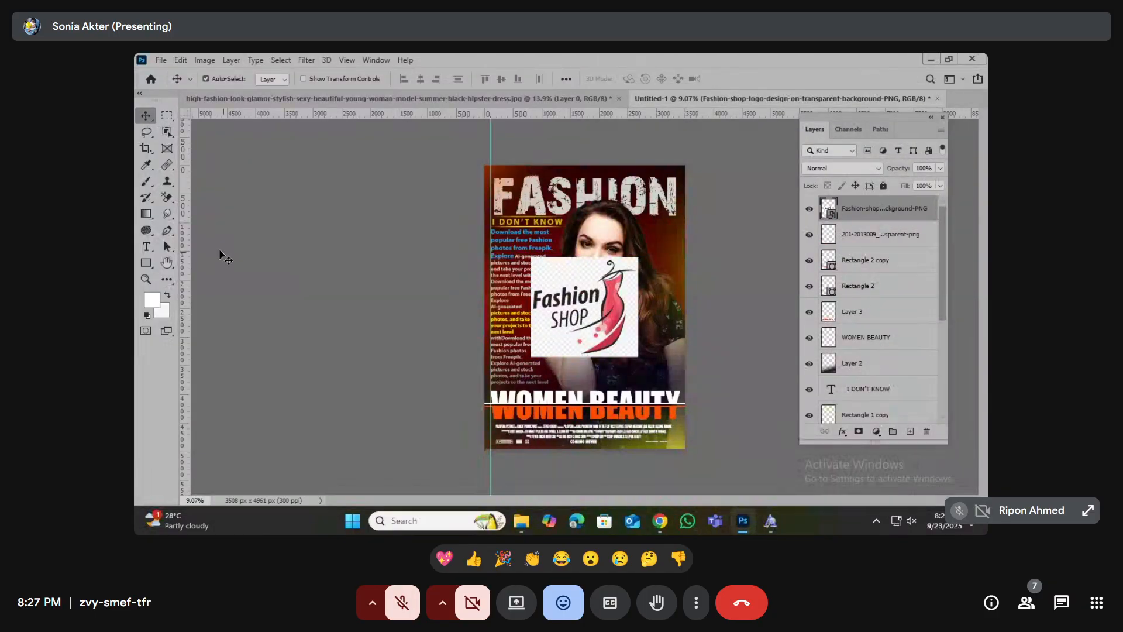
- Rasterize the placed Fashion Shop logo and remove its checkered white background with the Background Eraser
left_click(167, 197)
left_click(586, 274)
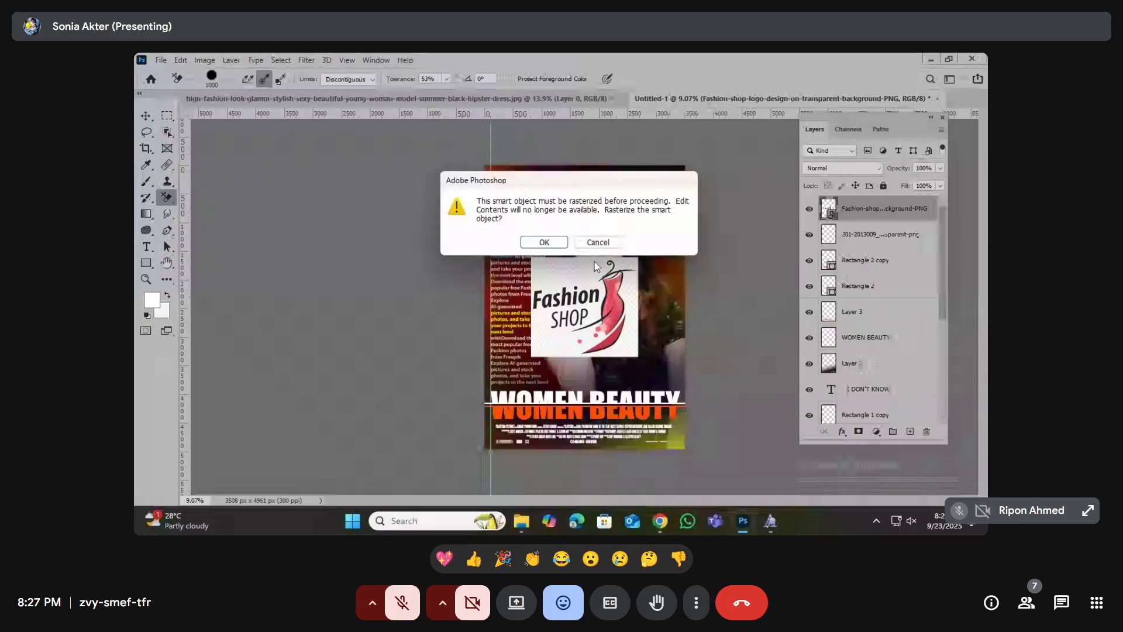
key("Return")
mouse_move(572, 268)
left_mouse_down()
mouse_move(545, 291)
mouse_move(598, 351)
left_mouse_up()
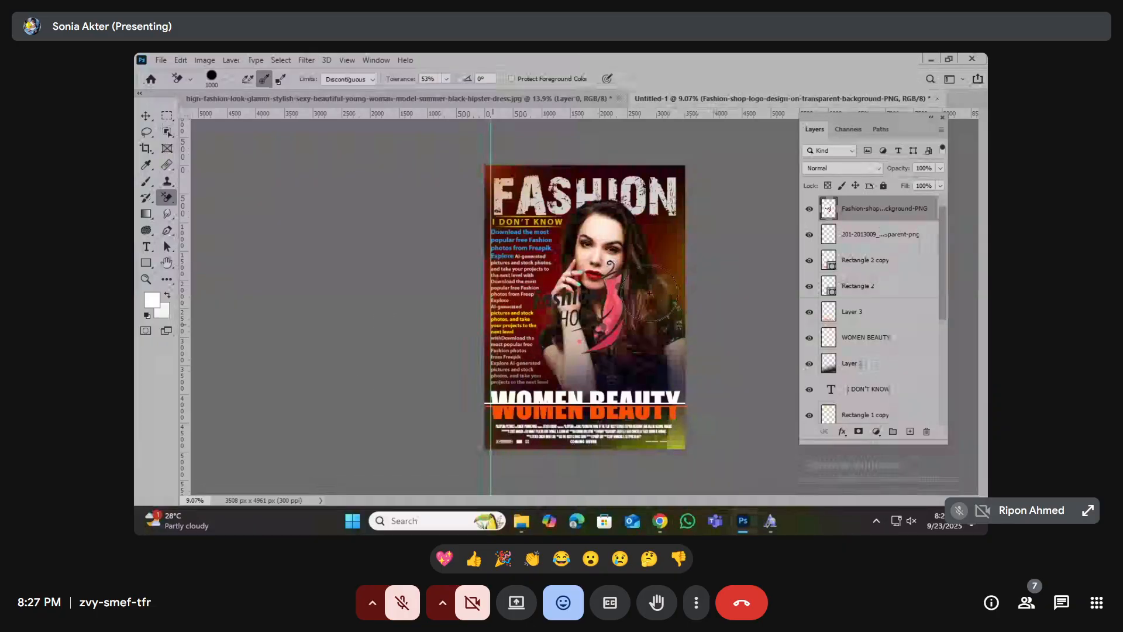
- Load the Fashion Shop logo layer as a selection, fill it with the white foreground color and deselect
scroll(585, 324, "up", 3)
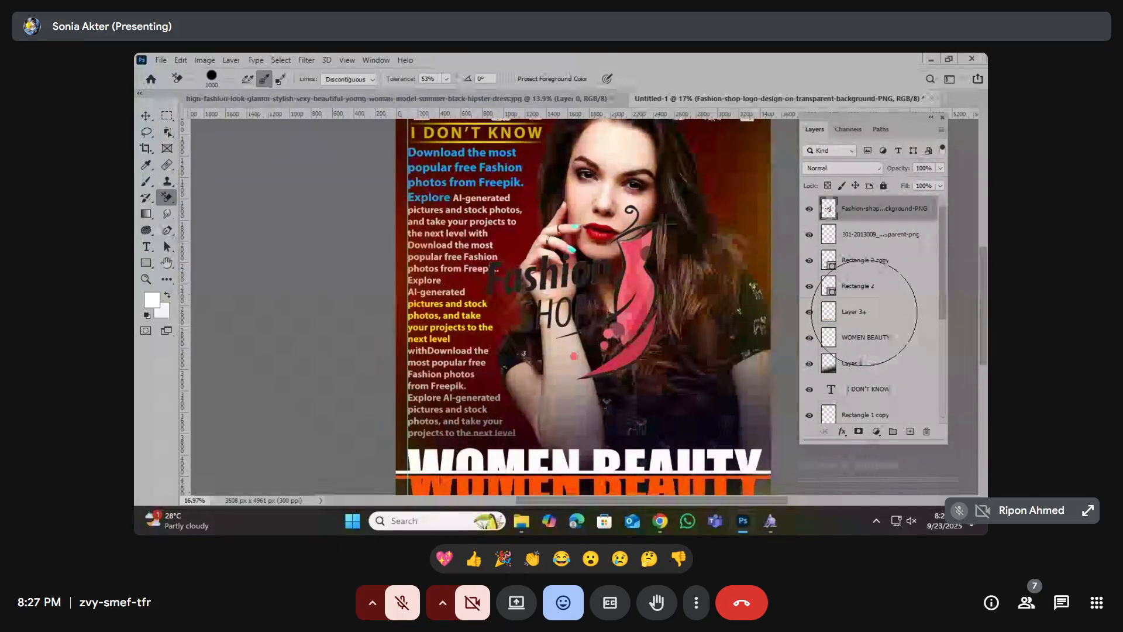
left_click(828, 208, "ctrl")
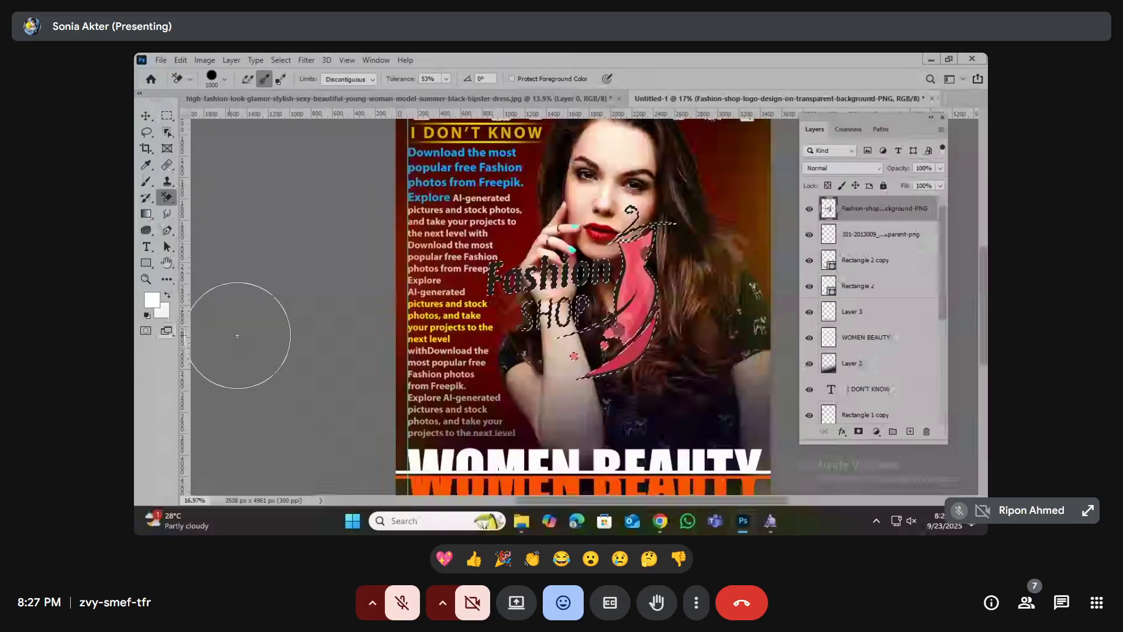
key("alt+Delete")
key("ctrl+d")
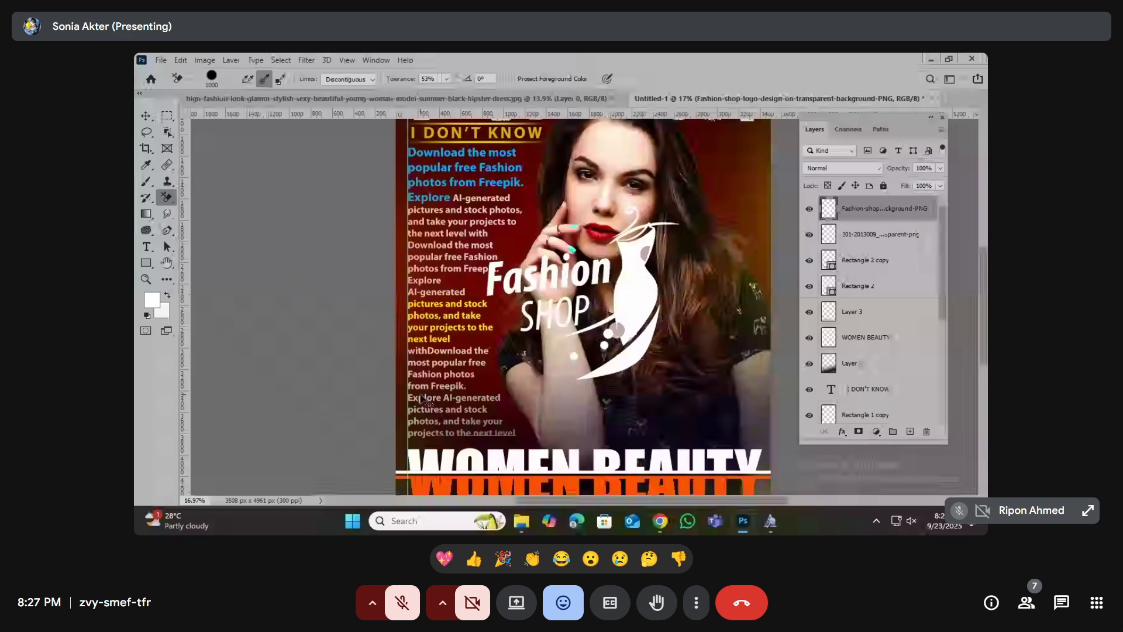
- Scale the white Fashion Shop logo to about 58% and place it above the right end of WOMEN BEAUTY
key("ctrl+t")
left_click_drag(478, 195, 564, 275)
left_click_drag(631, 327, 712, 393)
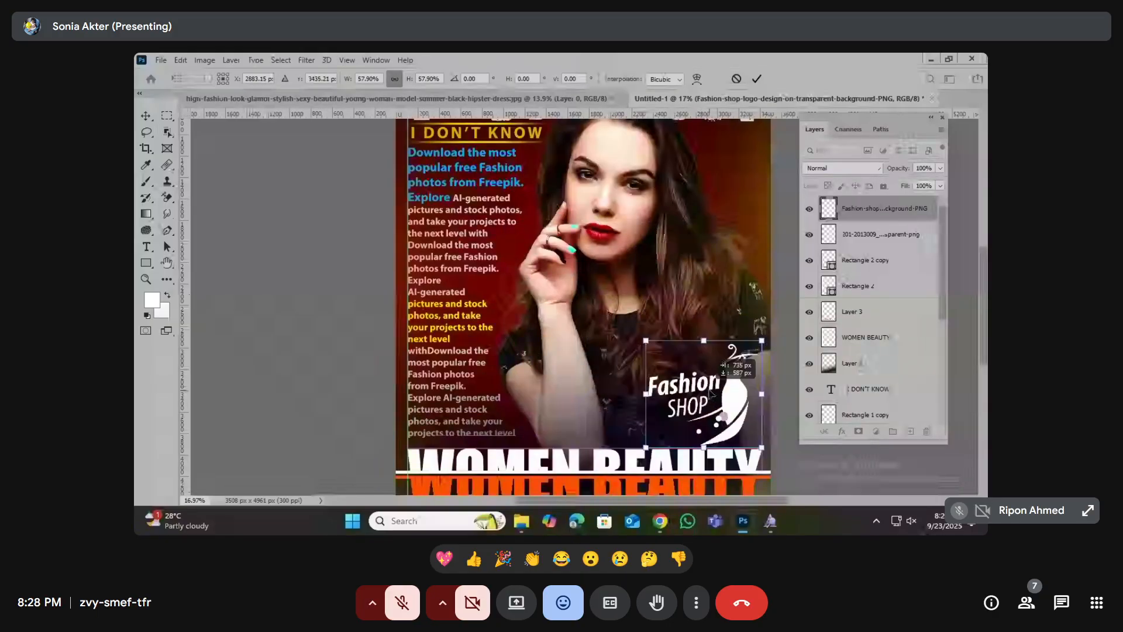
key("Return")
scroll(644, 380, "up", 4)
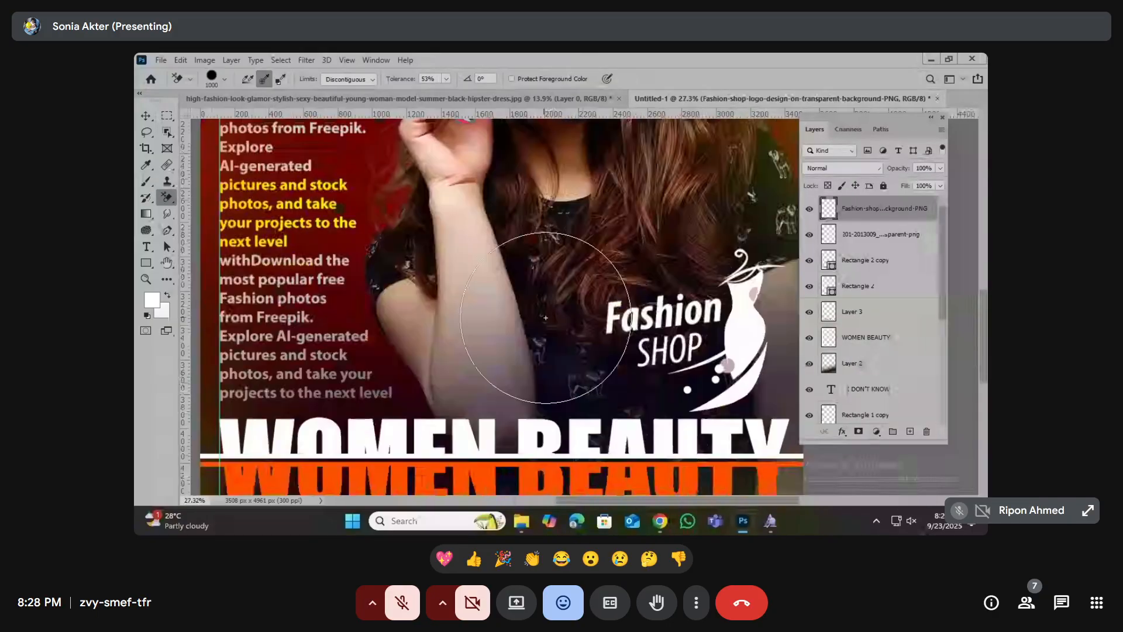
scroll(548, 347, "up", 3)
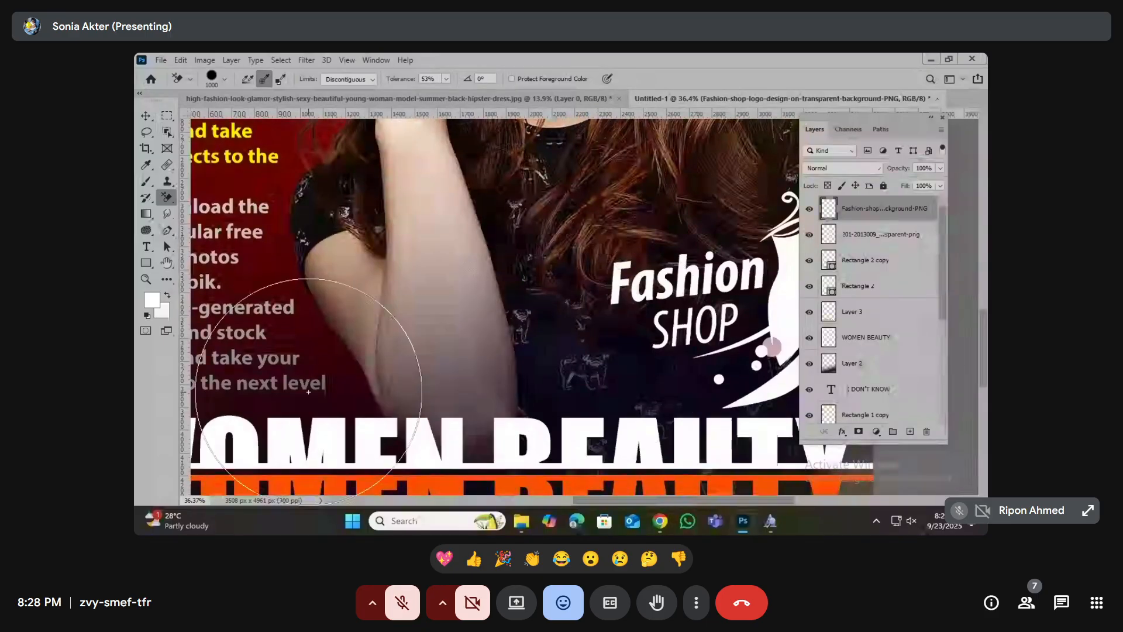
- Switch to Chrome and replace the Google Images search with "fair and lovely png"
mouse_move(660, 521)
left_click(591, 458)
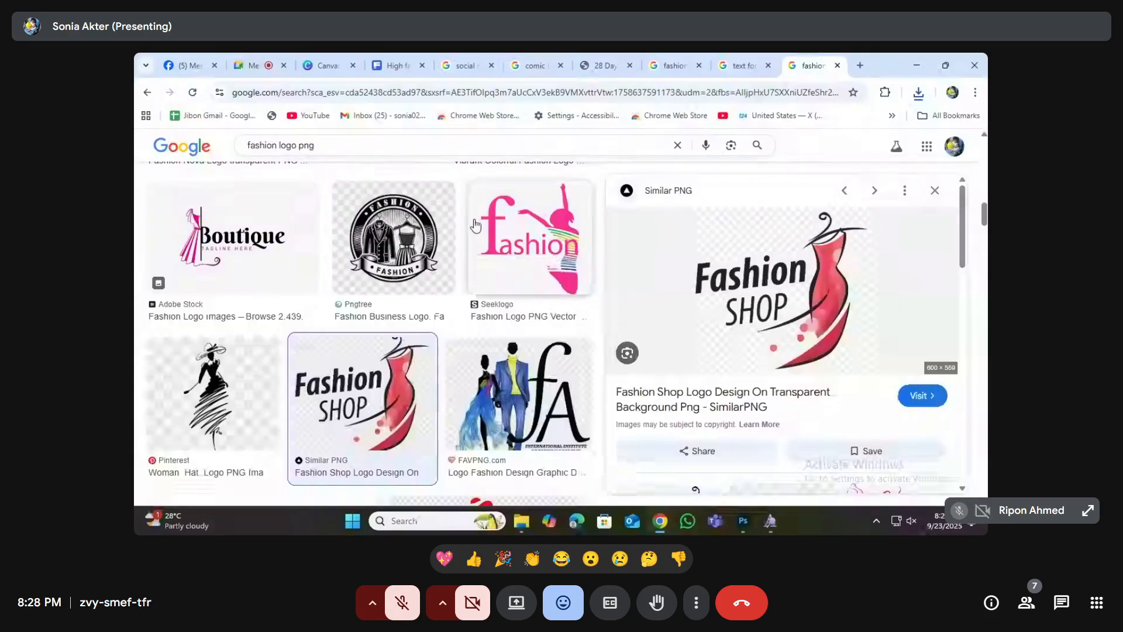
left_click_drag(349, 149, 147, 143)
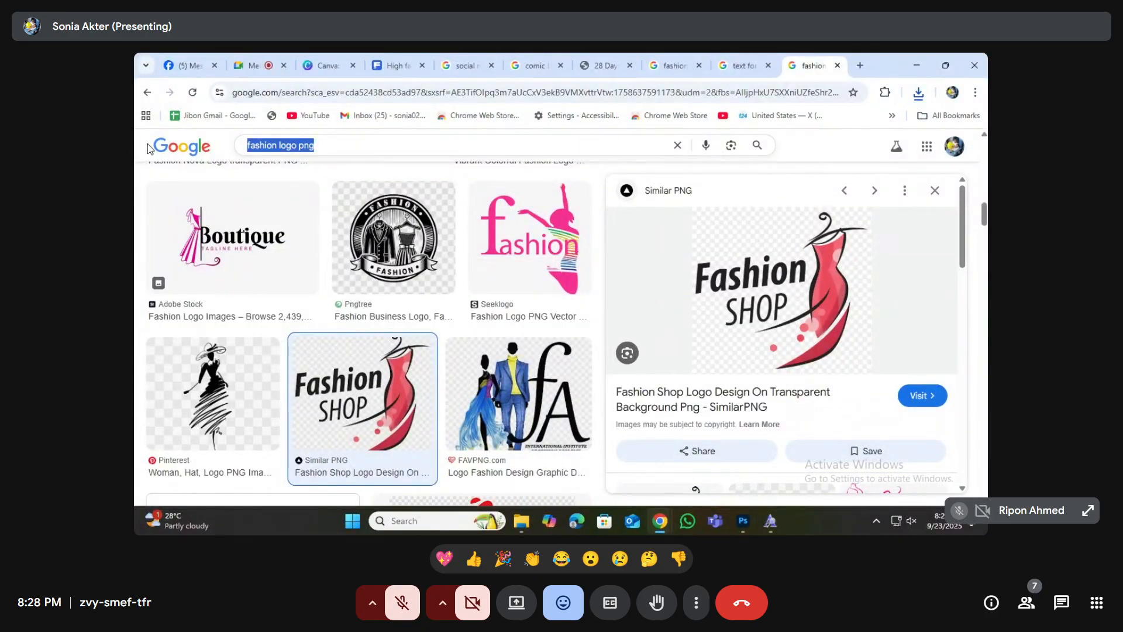
type("fair")
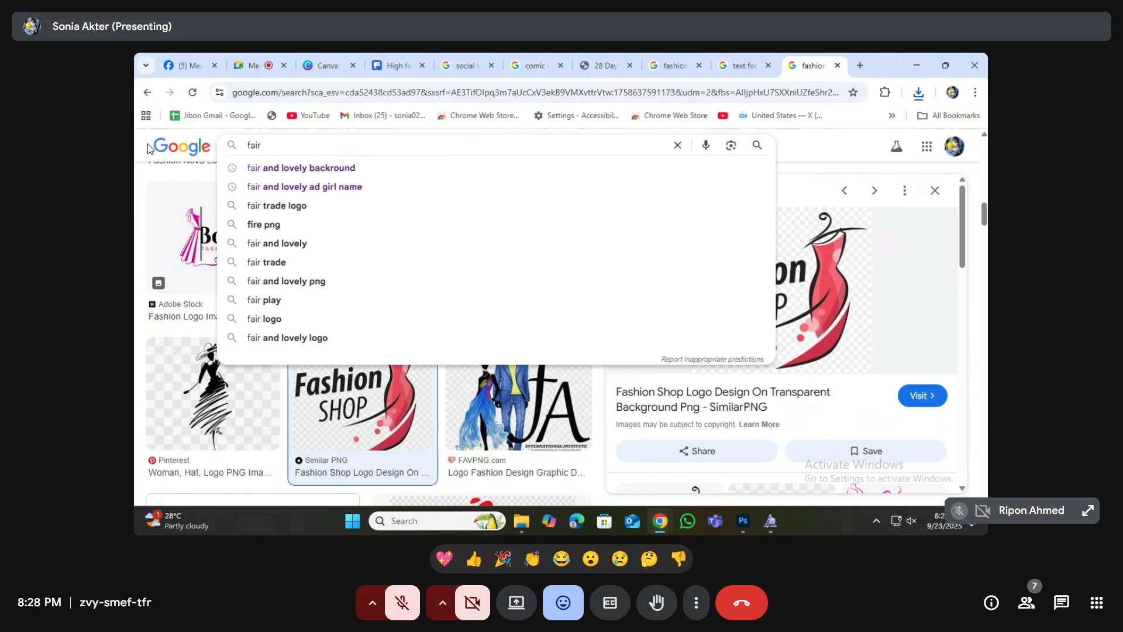
type(" and lovel")
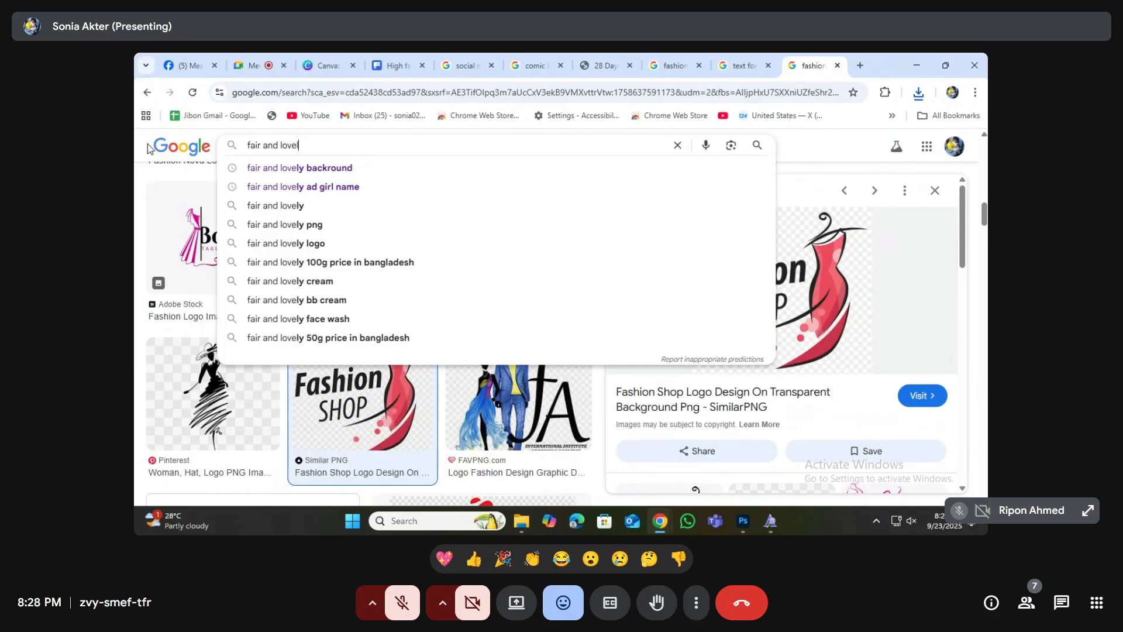
type("y png")
key("Return")
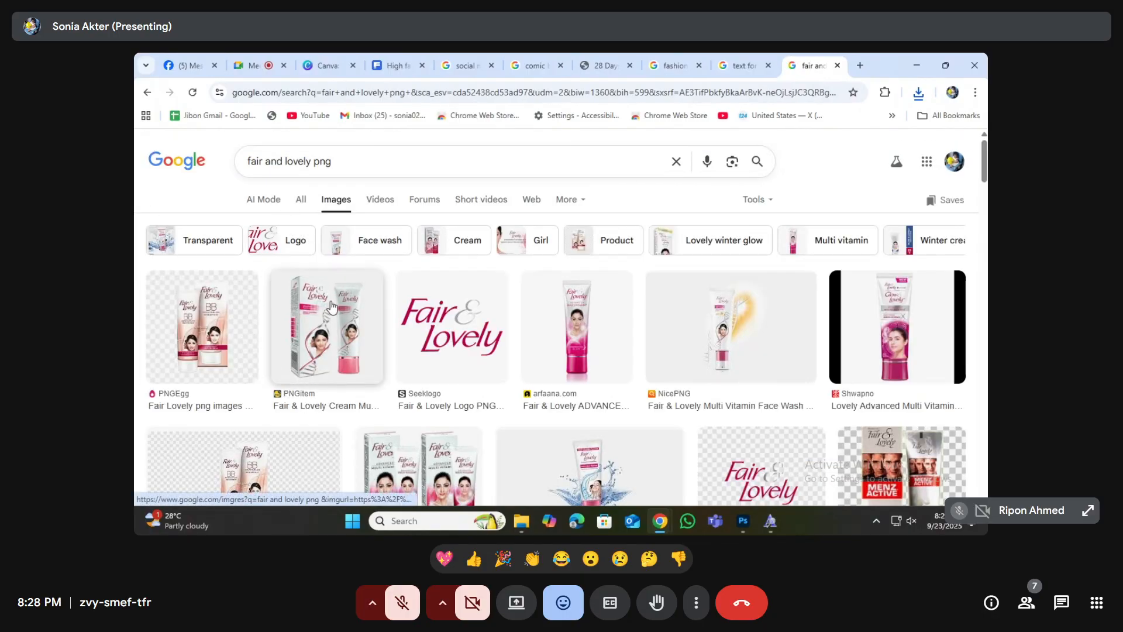
- Browse the "fair and lovely png" results and open the Oil Control Face Wash image to examine its related product pictures
scroll(304, 398, "down", 2)
scroll(561, 310, "up", 1)
scroll(614, 328, "down", 5)
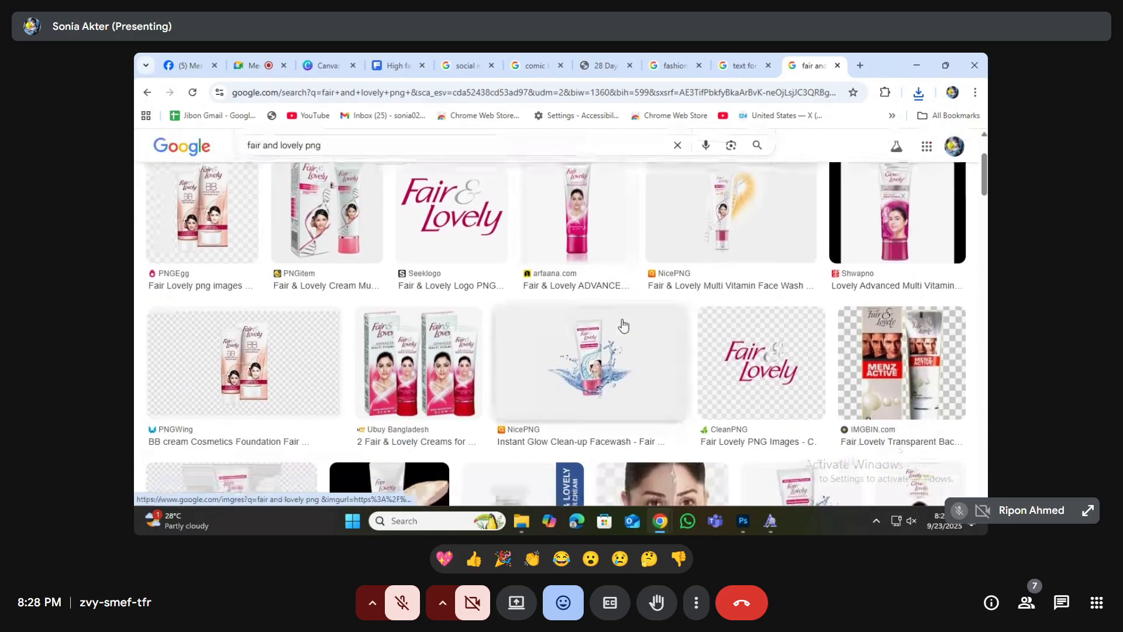
scroll(614, 328, "down", 6)
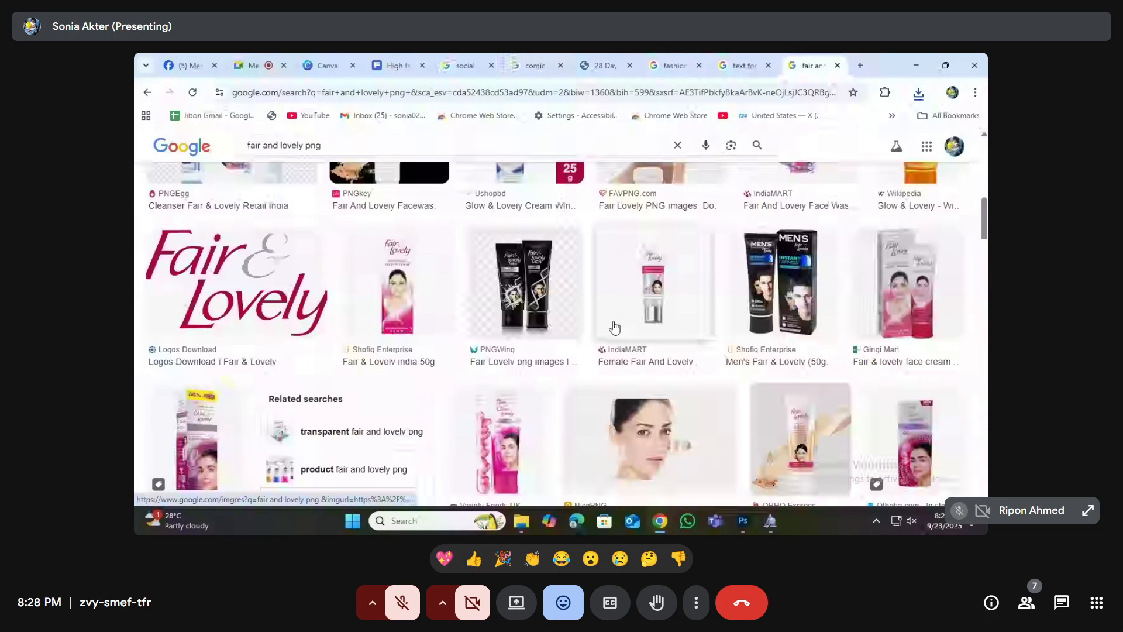
scroll(506, 417, "down", 2)
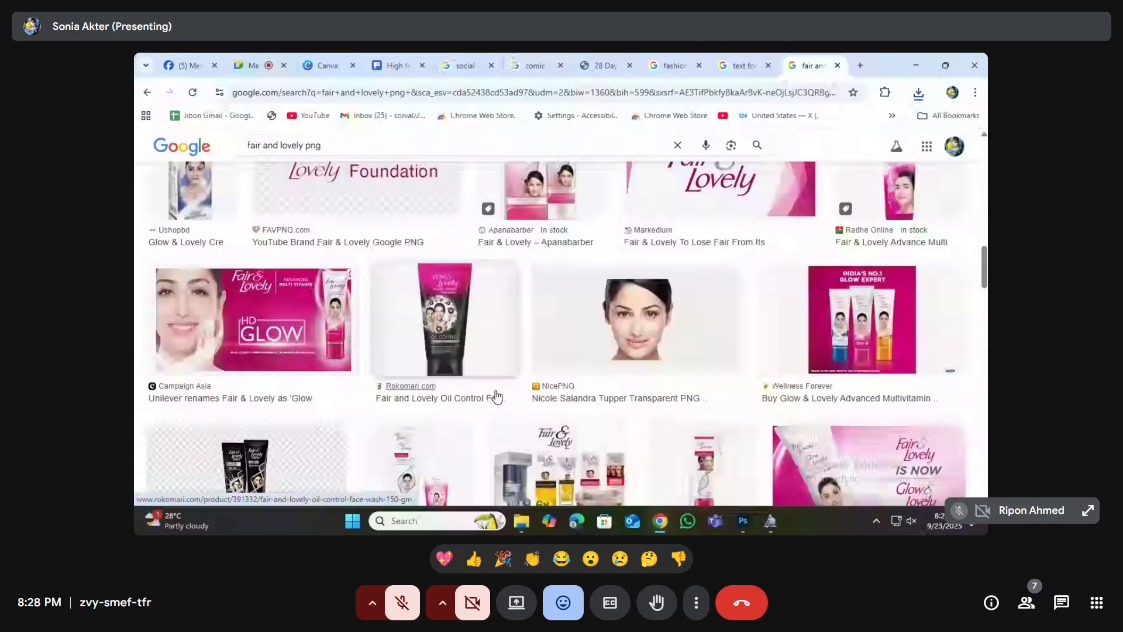
left_click(500, 393)
scroll(654, 396, "down", 1)
scroll(653, 396, "down", 5)
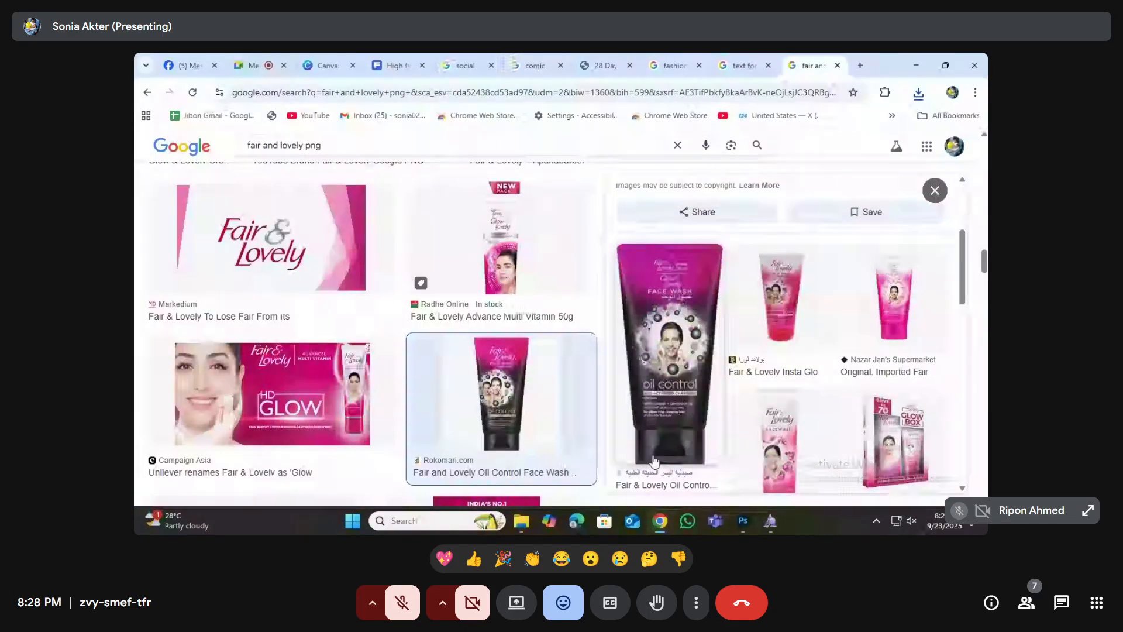
- Return to Photoshop, activate the Move tool and check the whole poster with the new logo
left_click(743, 521)
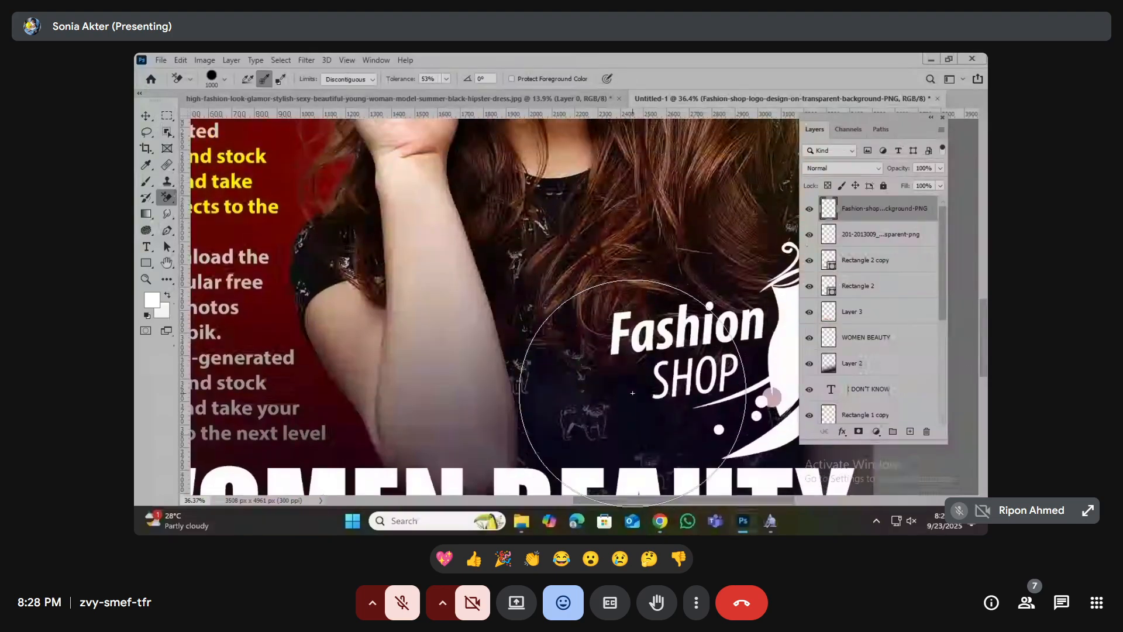
left_click(145, 116)
scroll(542, 228, "down", 6)
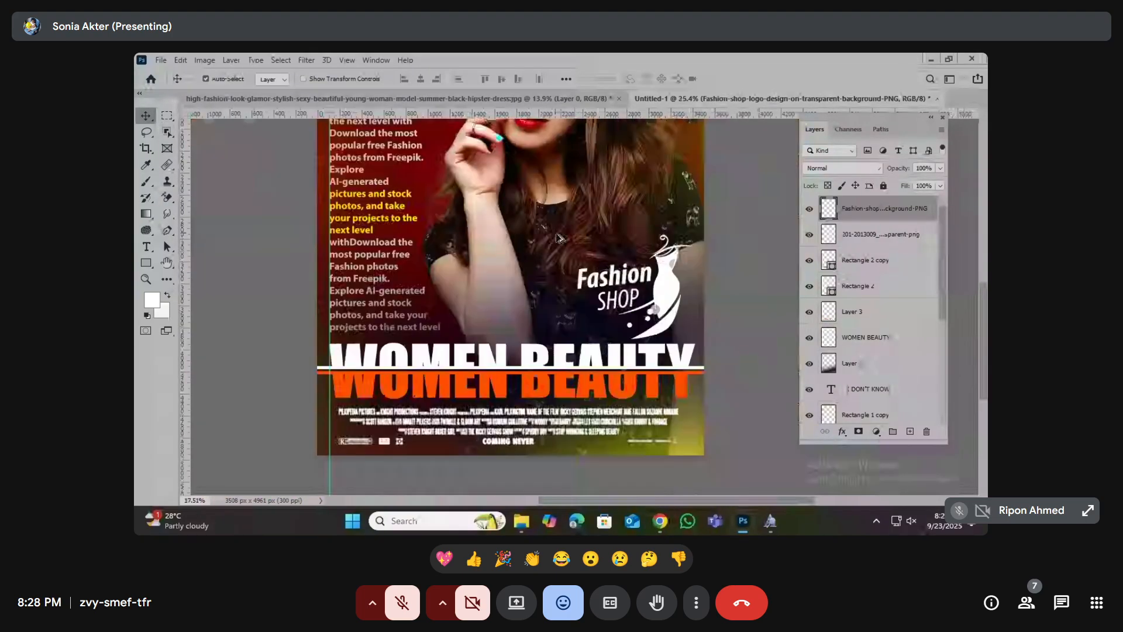
scroll(562, 240, "up", 2)
key("ctrl+0")
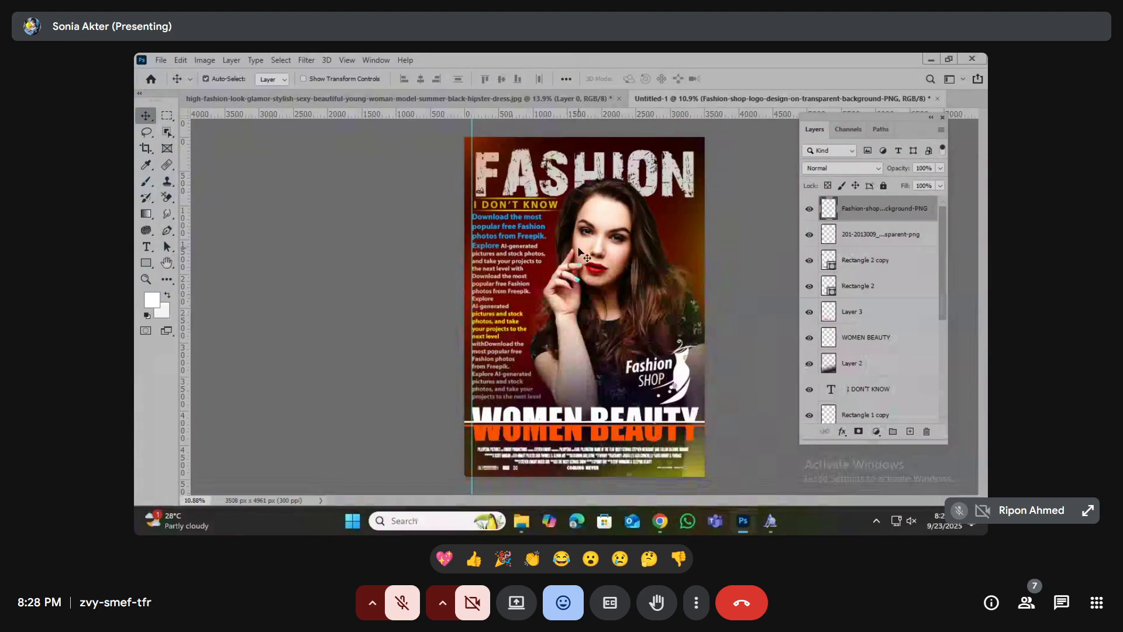
scroll(536, 241, "up", 1)
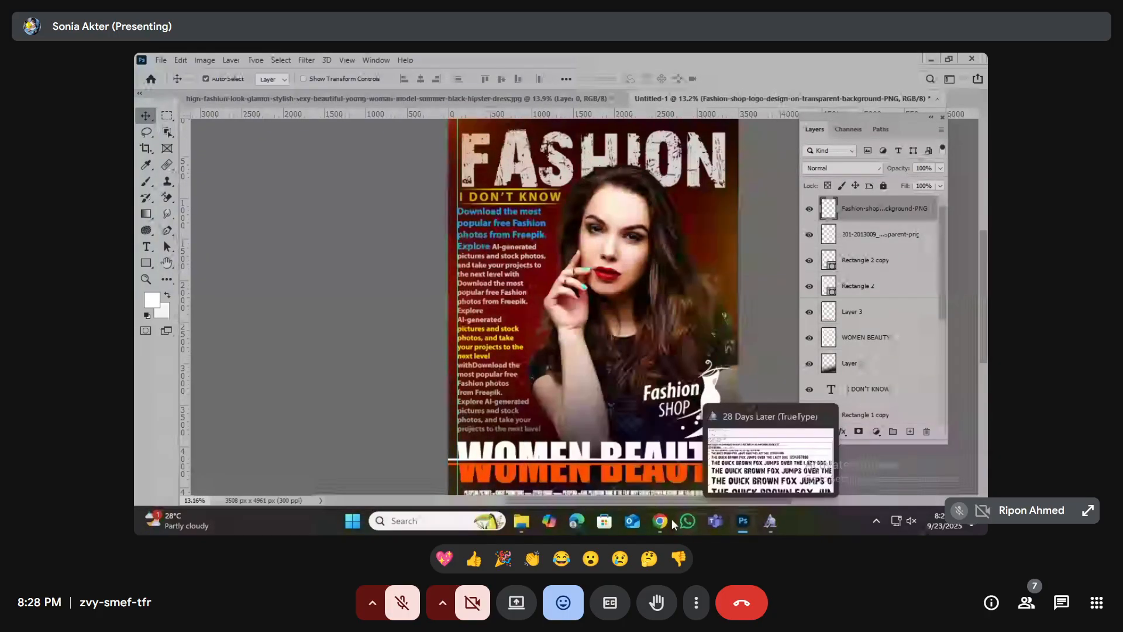
- Return to Chrome, open the Fair and Lovely face wash 50gm image and save it to the Desktop as Fair-and-Lovely-face-wash-50gm
left_click(603, 442)
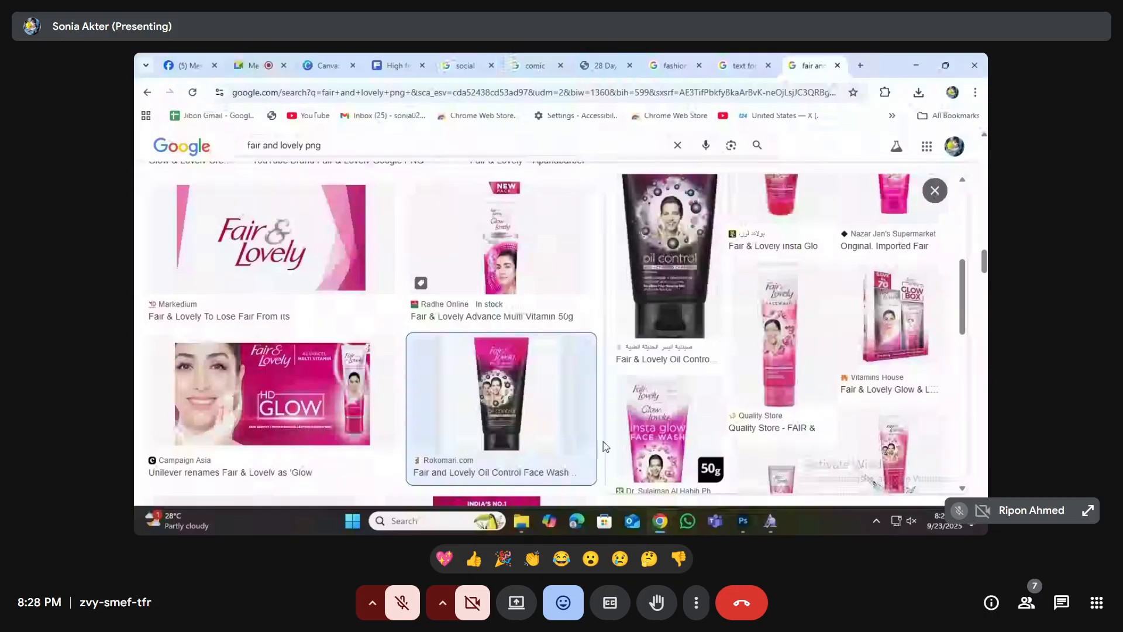
left_click(770, 338)
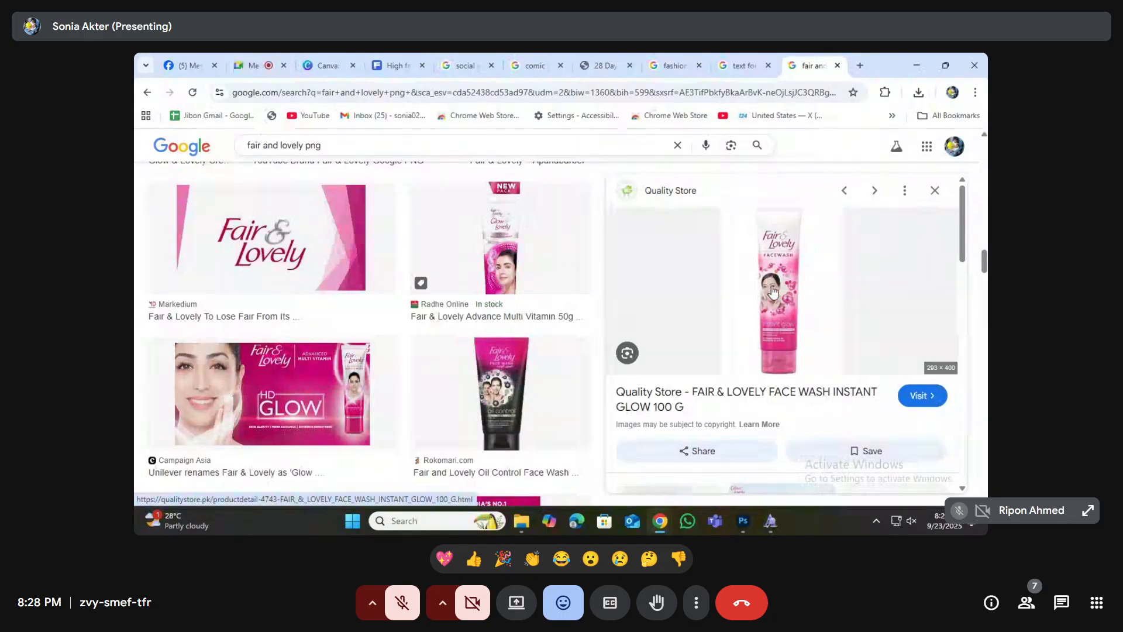
scroll(768, 275, "down", 6)
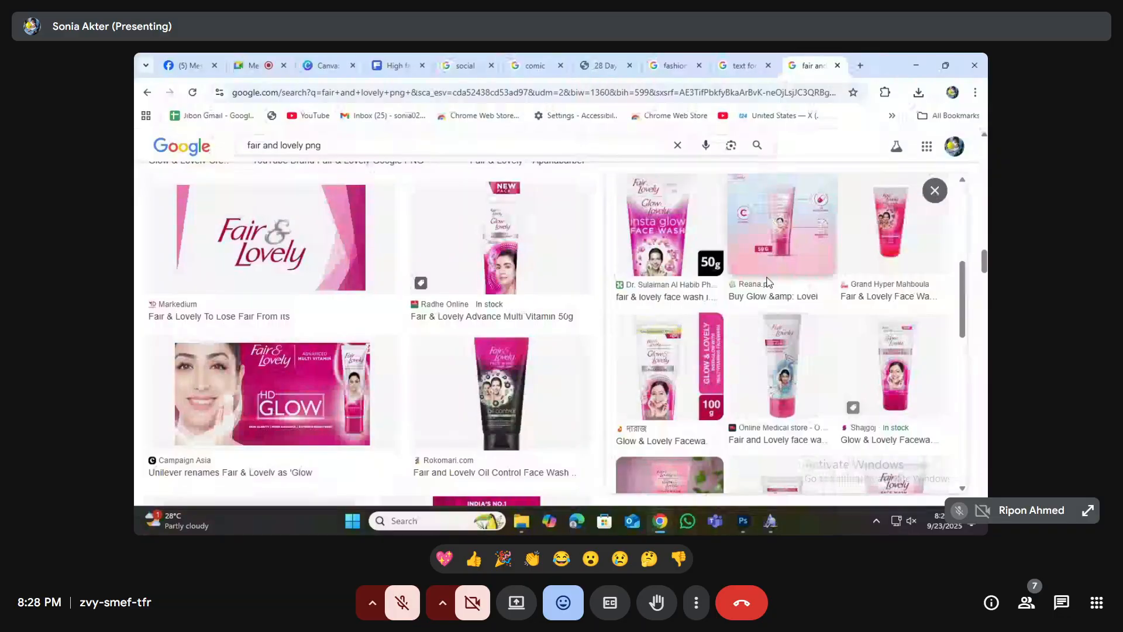
left_click(768, 284)
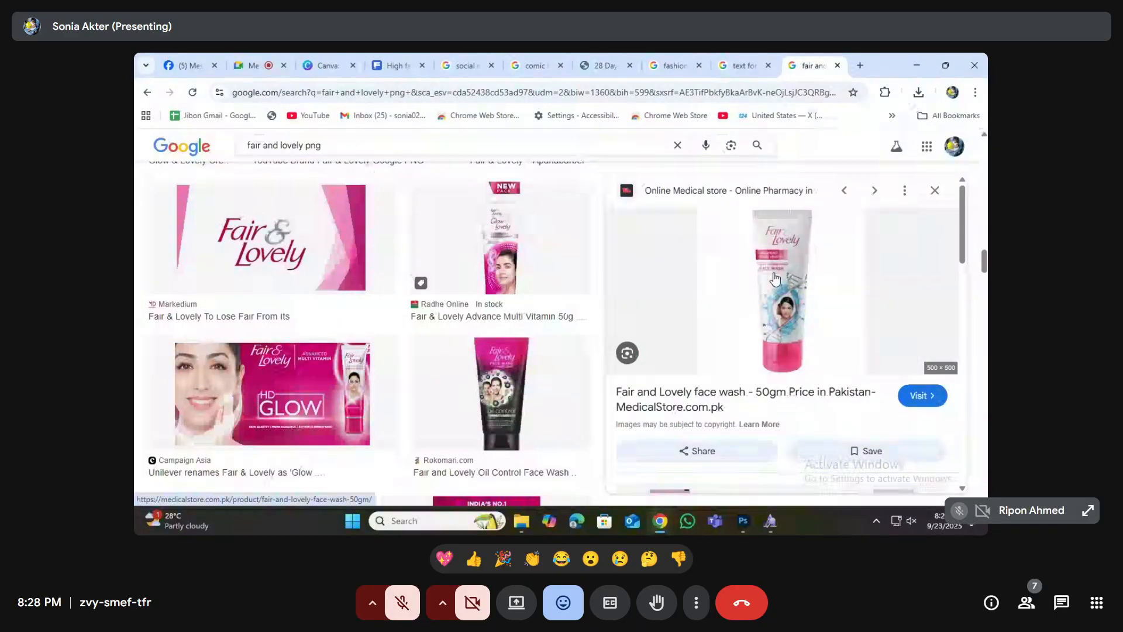
right_click(773, 258)
left_click(827, 413)
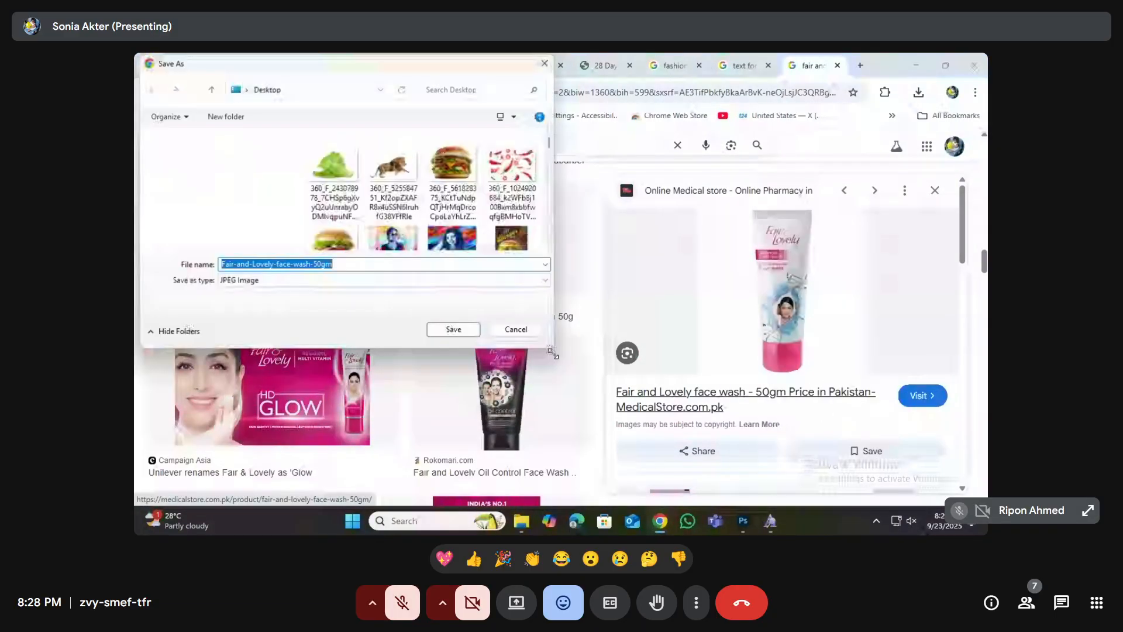
left_click(465, 335)
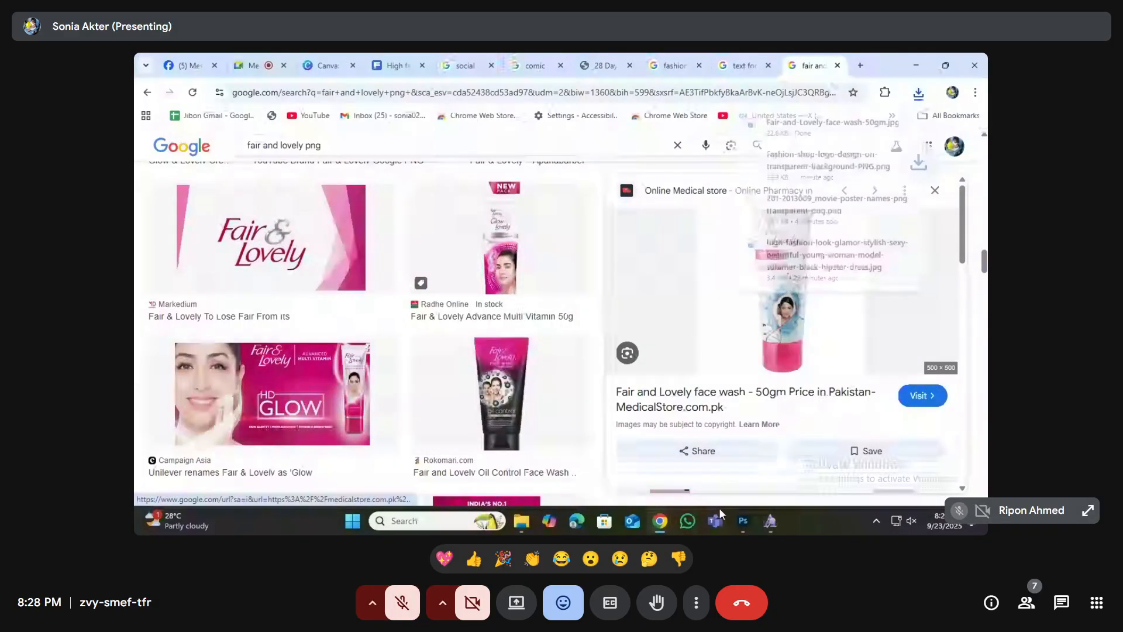
- Switch to Photoshop and place the Fair-and-Lovely-face-wash-50gm image from the Desktop as an embedded object at the poster's centre
left_click(742, 520)
left_click(160, 60)
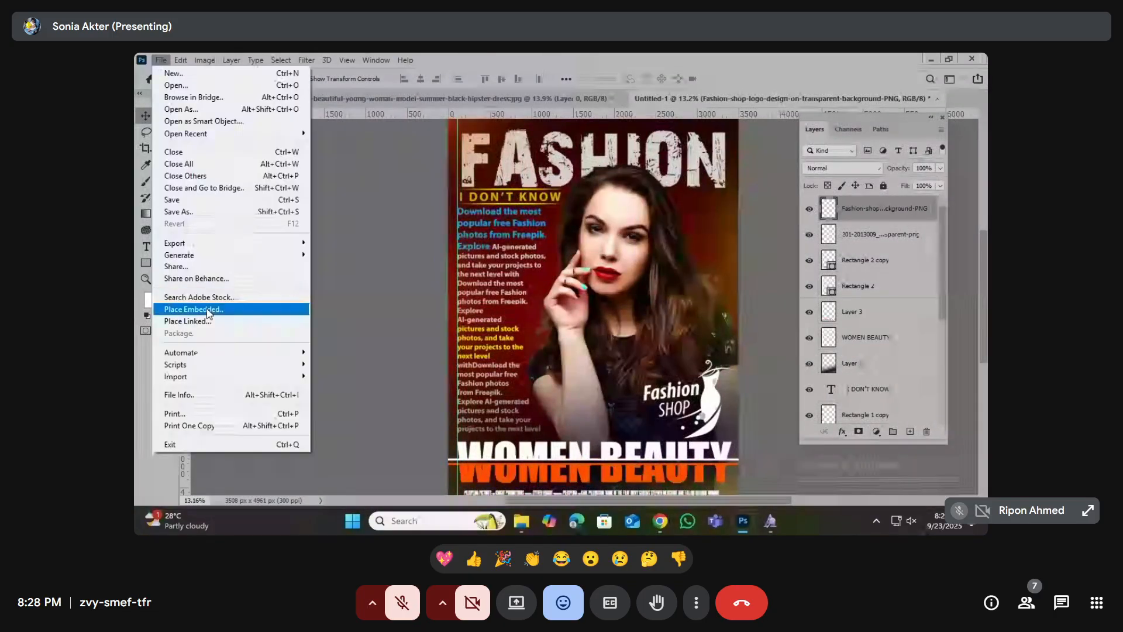
left_click(206, 307)
scroll(511, 282, "down", 10)
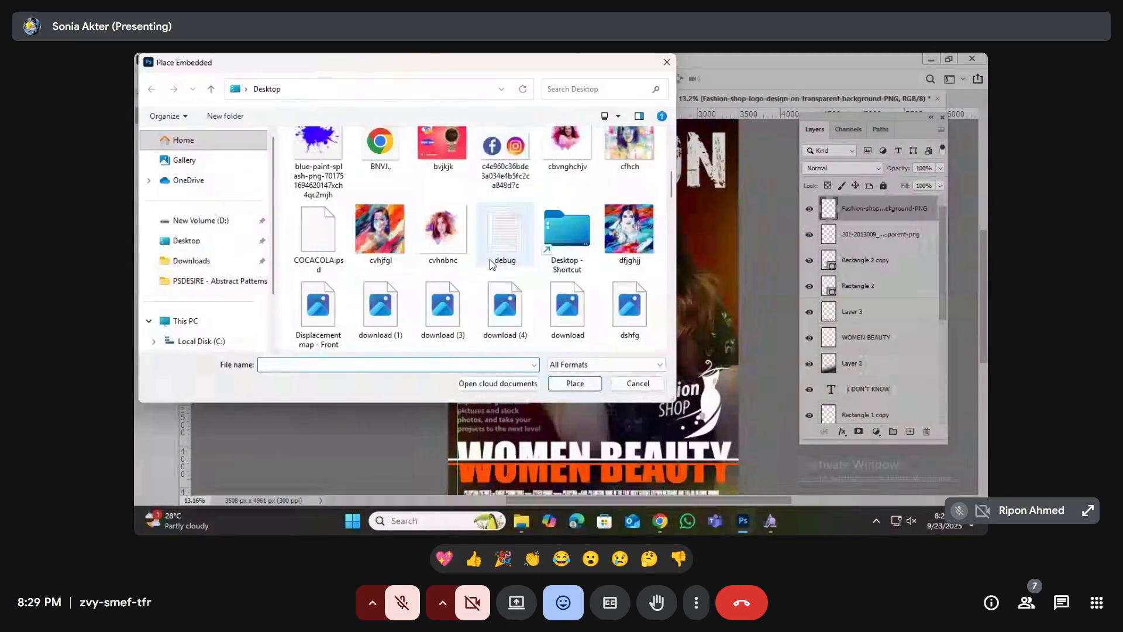
double_click(381, 285)
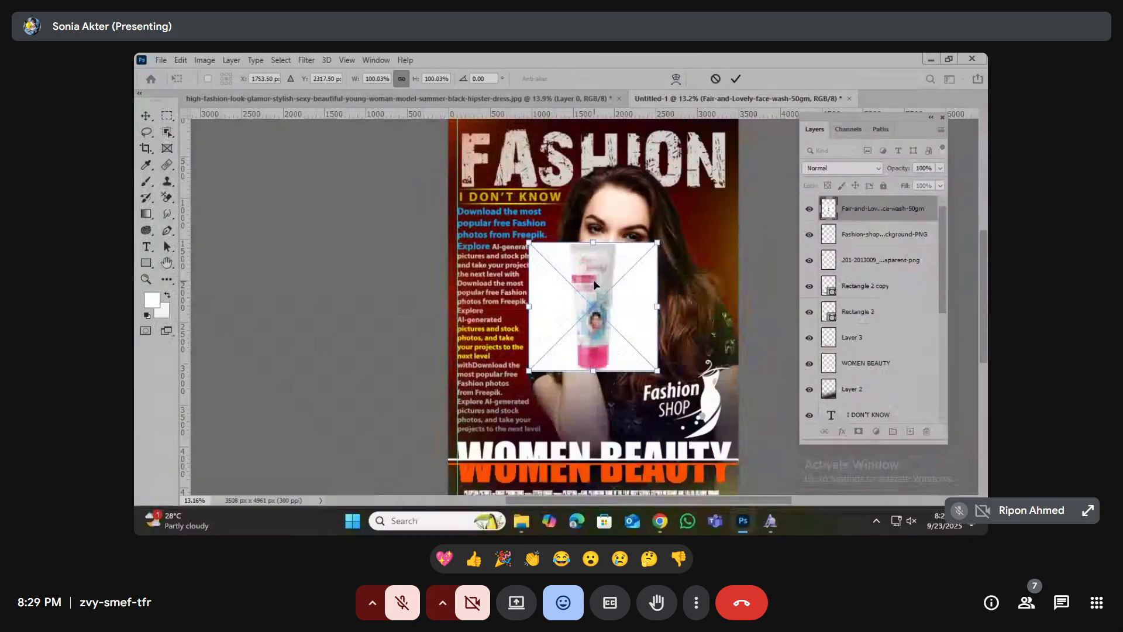
key("Return")
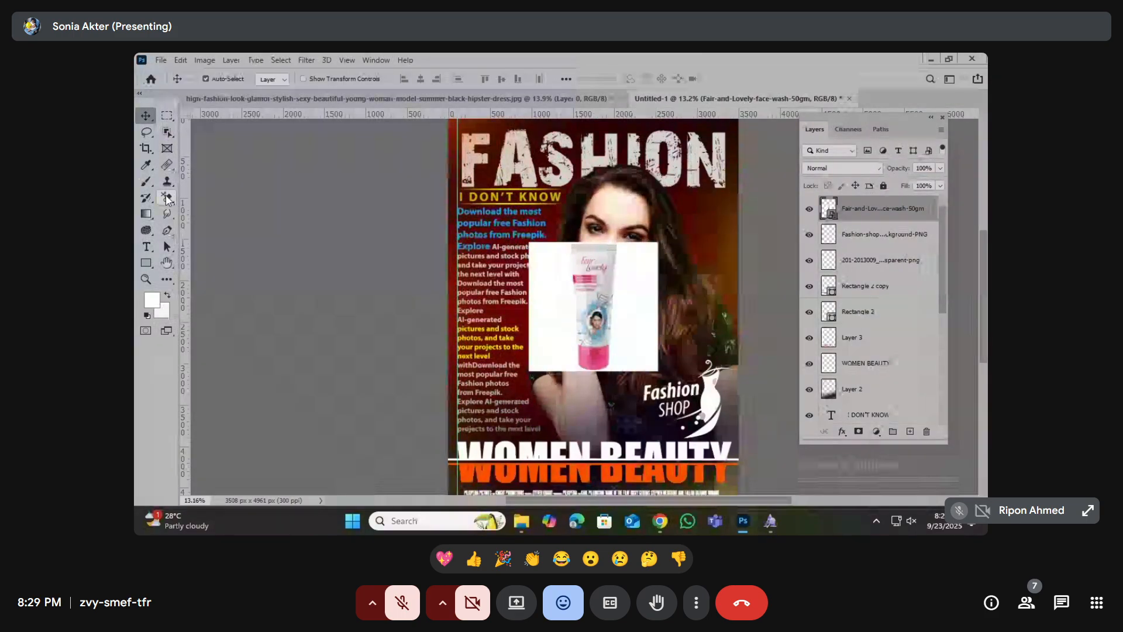
- Select the face wash tube with Select Subject and trim the selection along its cap edge using the Quick Selection tool
left_click(166, 132)
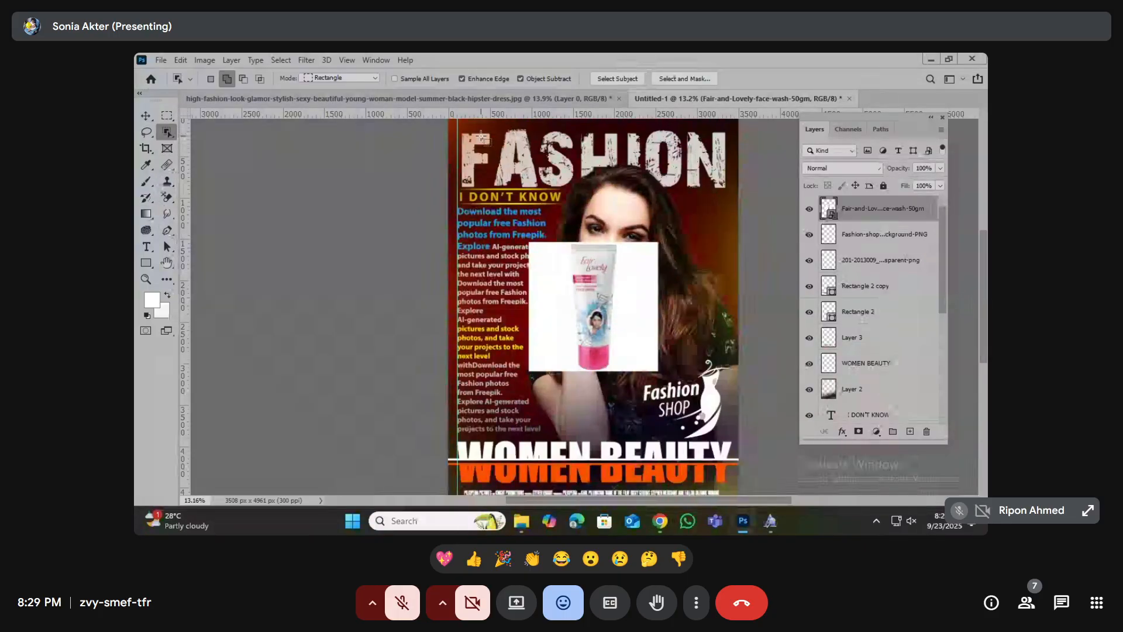
left_click(619, 80)
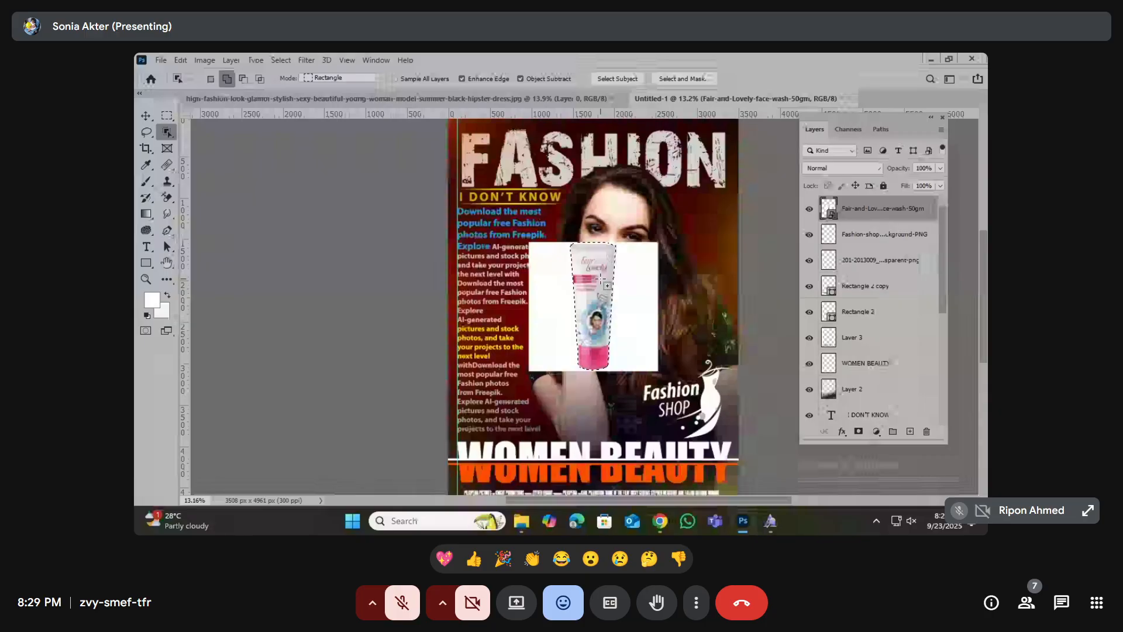
scroll(593, 285, "up", 10)
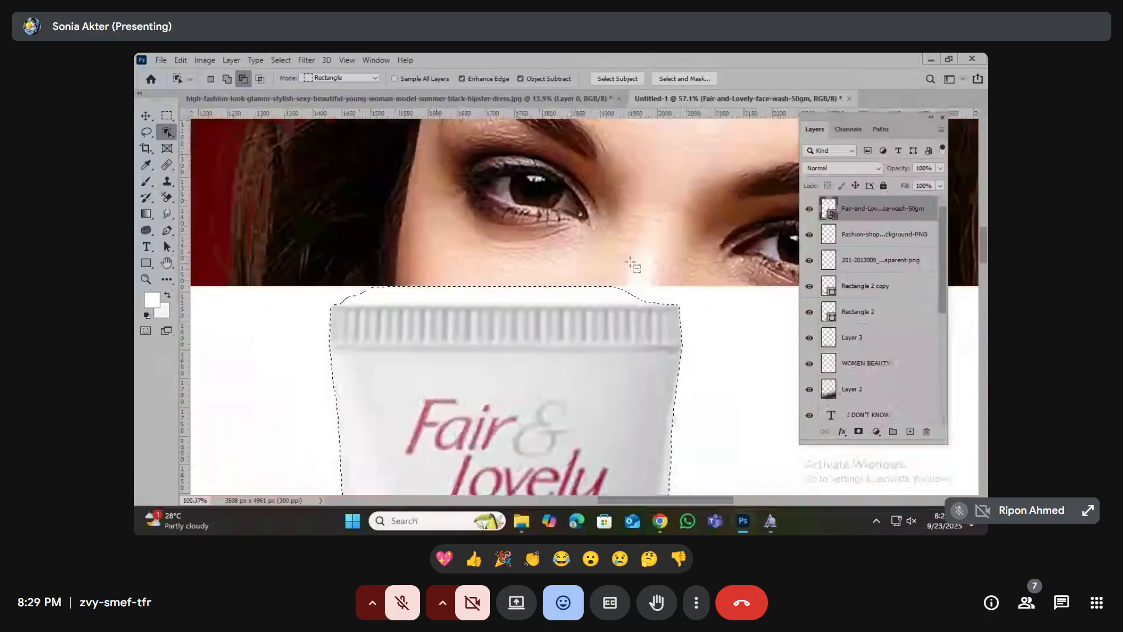
right_click(167, 132)
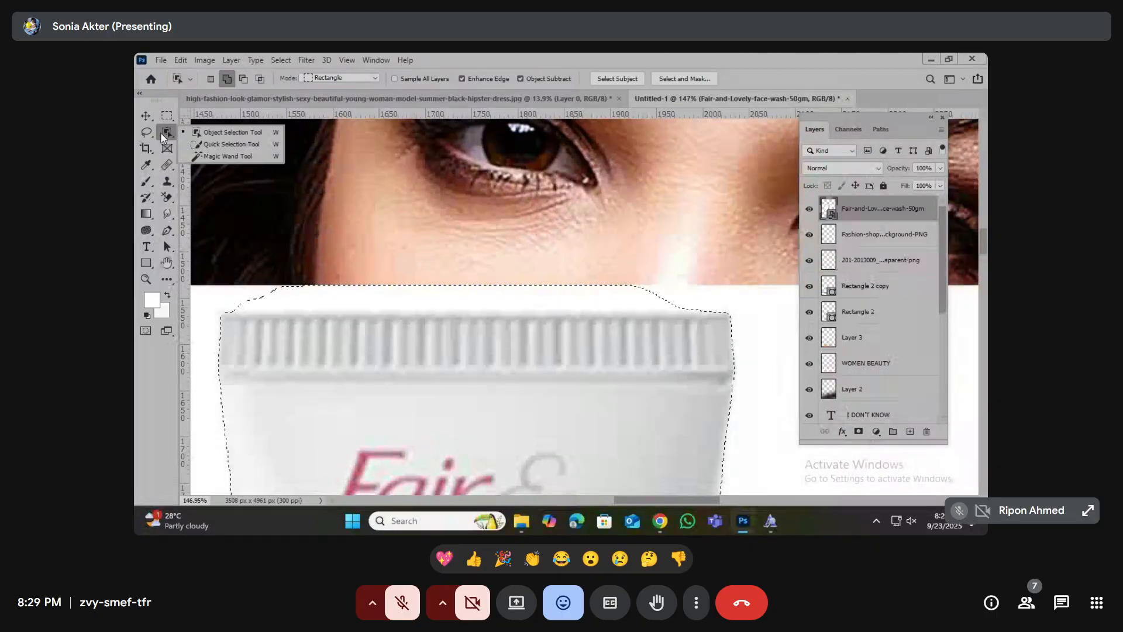
left_click(195, 144)
mouse_move(268, 258)
left_mouse_down()
mouse_move(426, 288)
mouse_move(496, 264)
left_mouse_up()
scroll(532, 274, "down", 5)
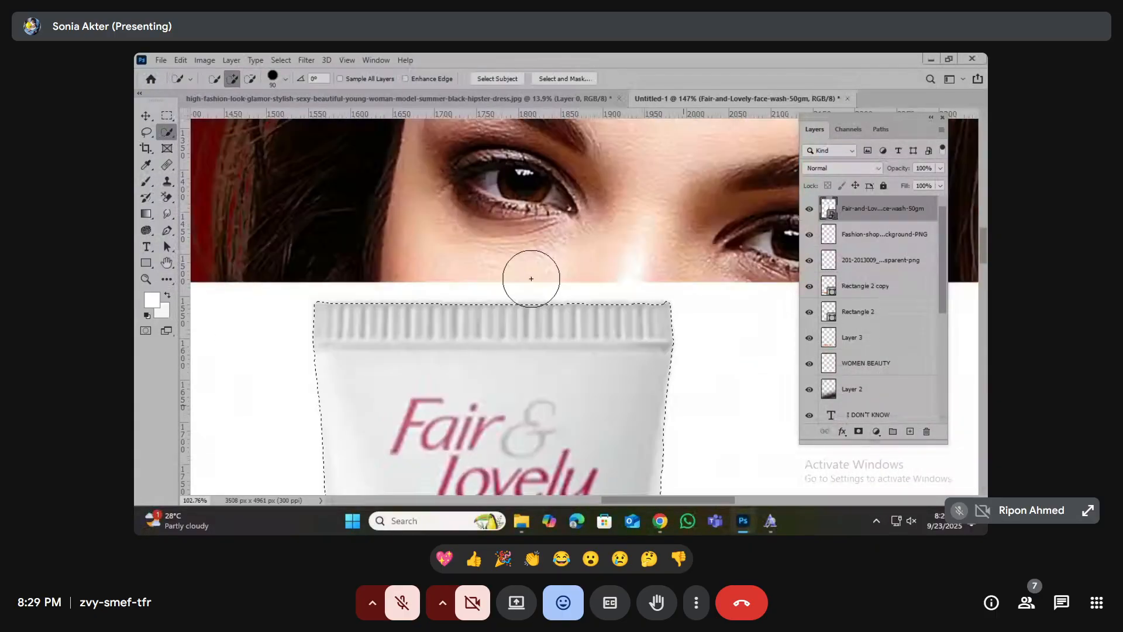
scroll(550, 252, "down", 1)
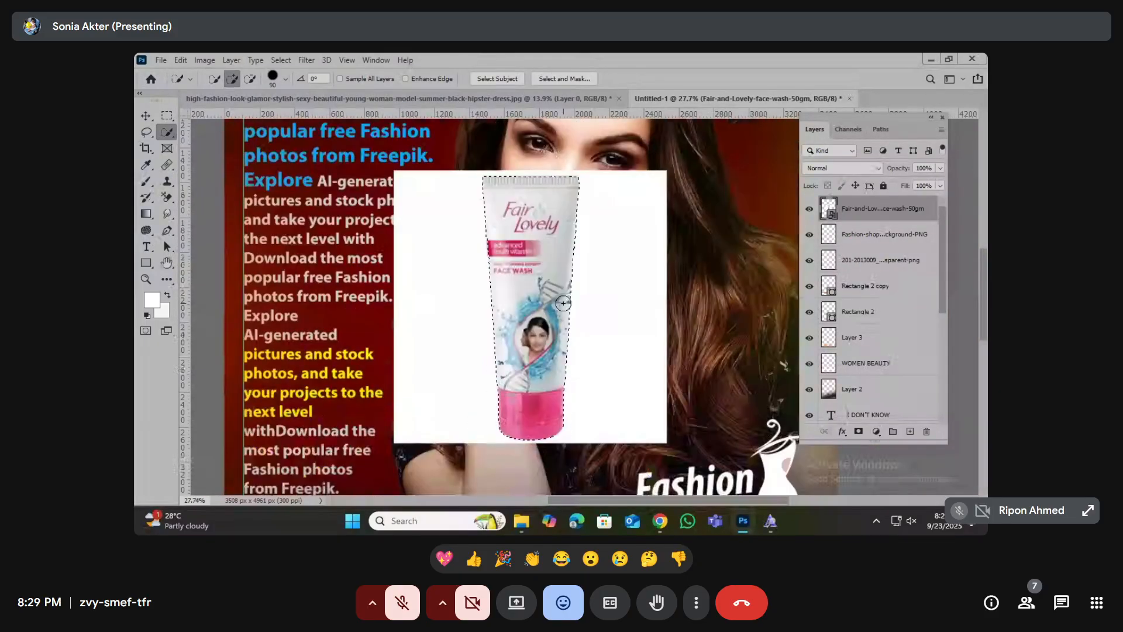
- Refine the tube selection in Select and Mask with Smooth 12, Contrast 13% and Shift Edge -18%, and output it to a layer mask
left_click(571, 80)
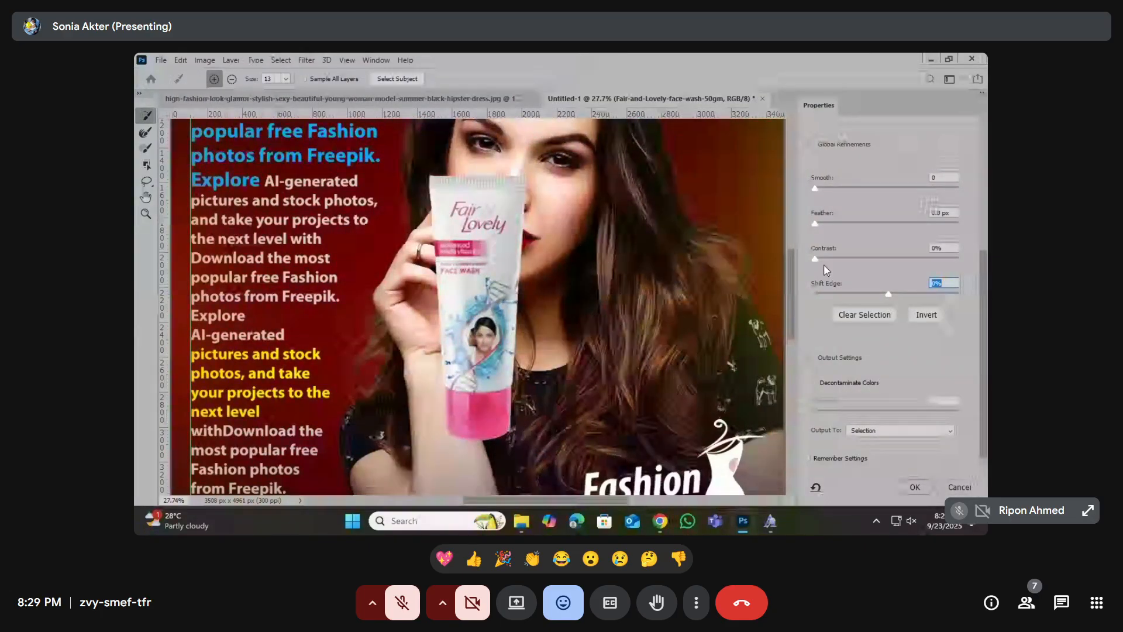
left_click_drag(829, 259, 837, 263)
left_click_drag(815, 188, 831, 190)
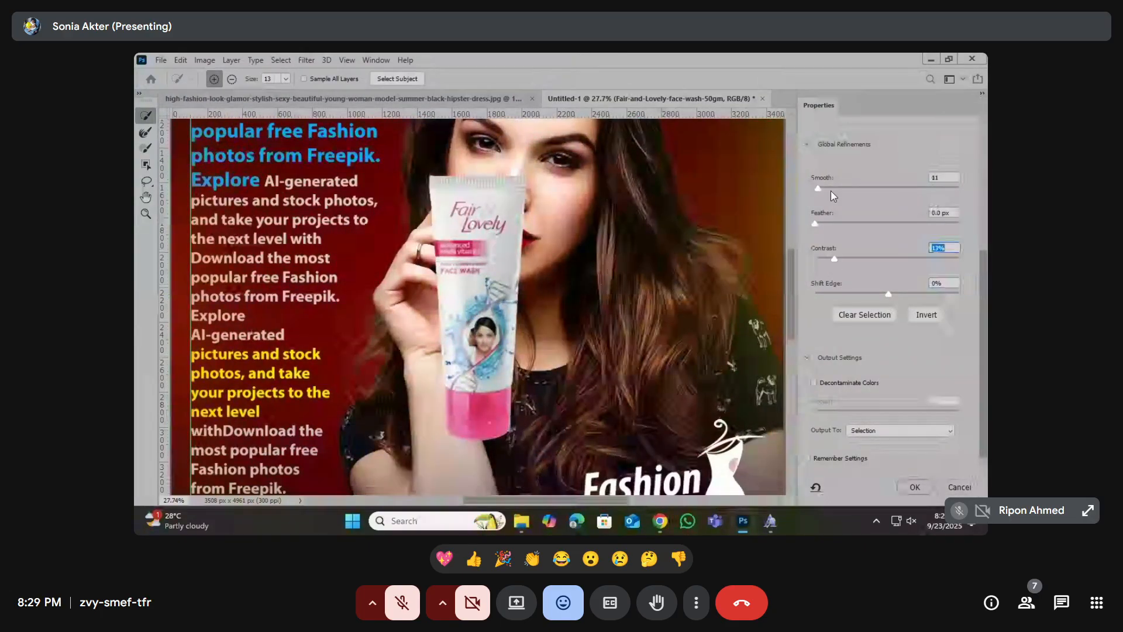
left_click_drag(888, 294, 877, 297)
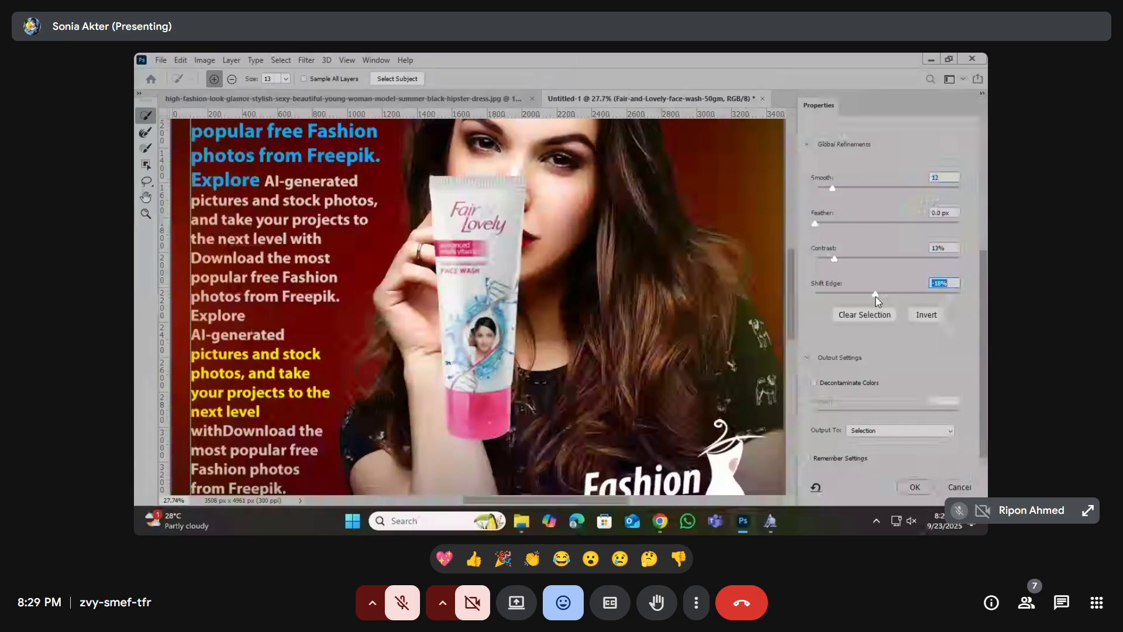
left_click(882, 431)
left_click(882, 452)
key("Return")
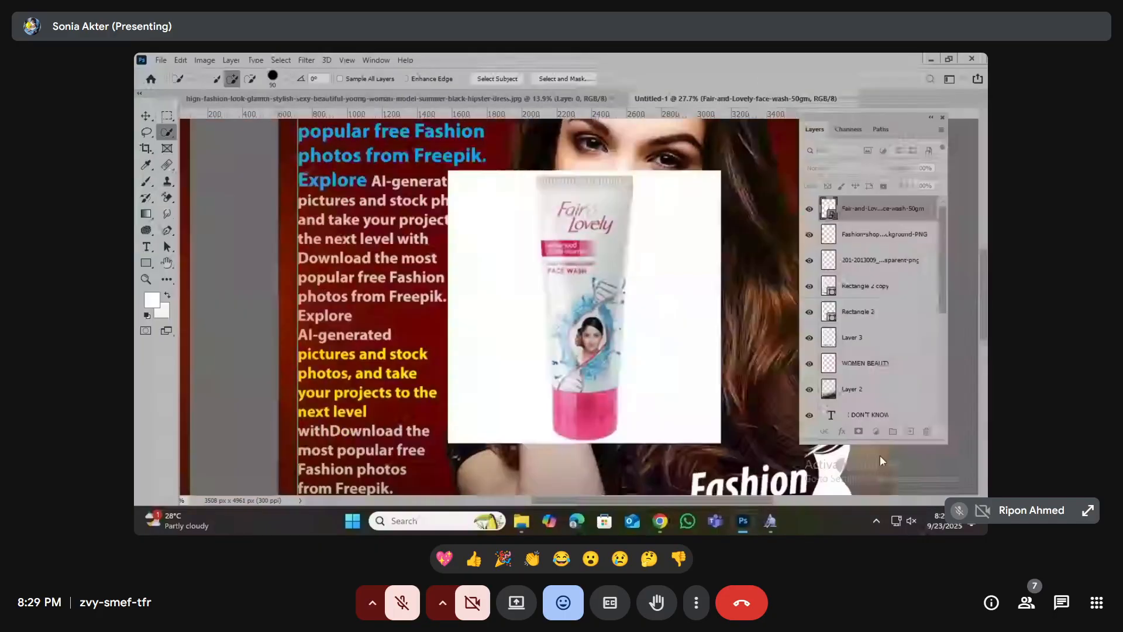
- Rotate the face wash tube -90 degrees, scale it down and place it above the WOMEN BEAUTY title beside the Fashion Shop logo
key("ctrl+0")
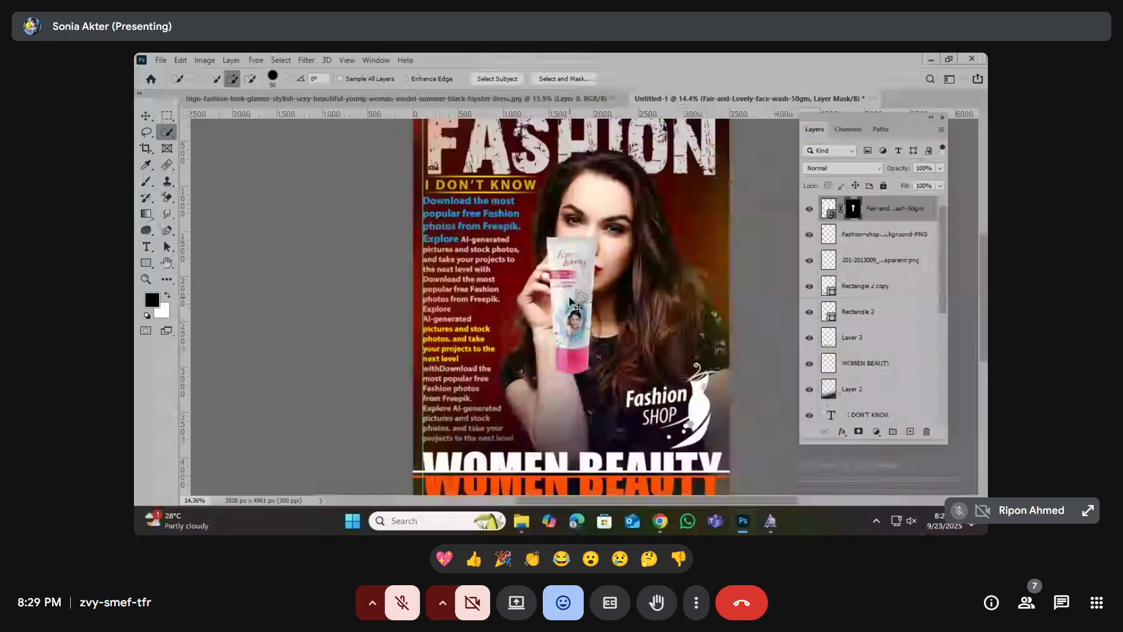
key("ctrl+t")
left_click_drag(660, 231, 501, 228)
left_click_drag(578, 325, 580, 445)
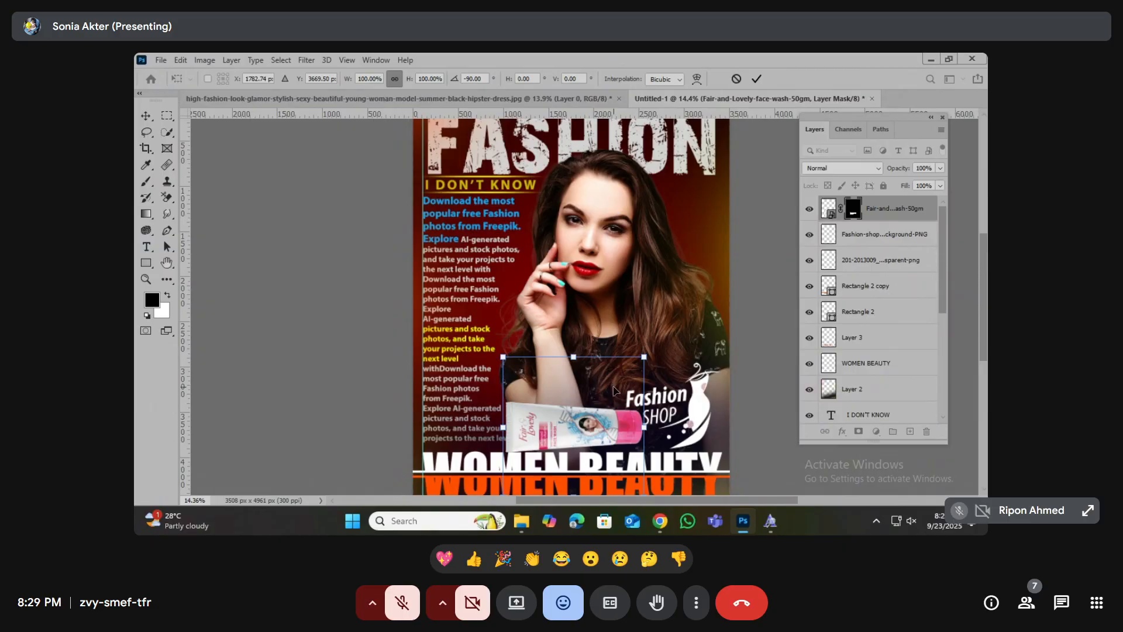
left_click_drag(643, 353, 625, 375)
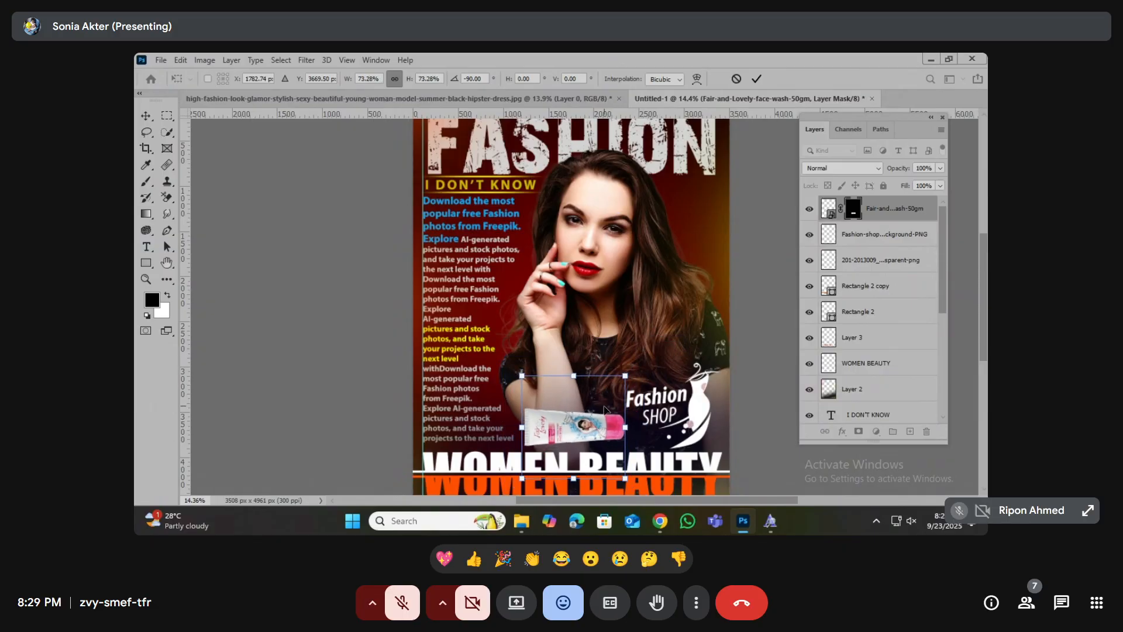
left_click_drag(602, 416, 616, 420)
left_click_drag(536, 379, 584, 391)
key("Return")
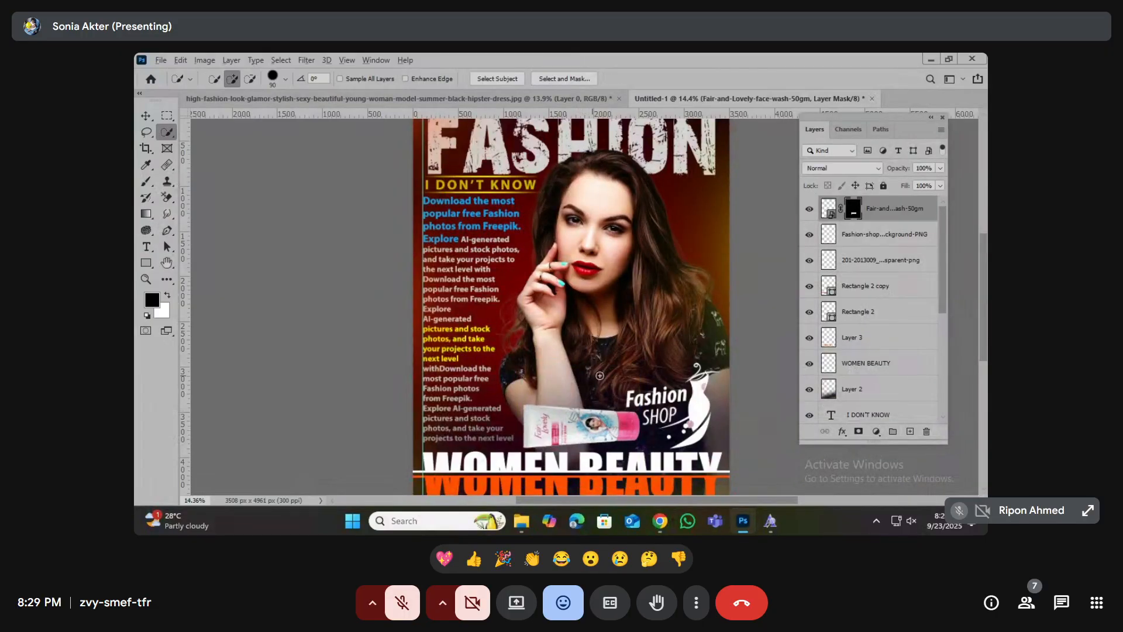
- Check the whole poster and add a new empty layer above the face wash layer
scroll(585, 390, "down", 5)
scroll(629, 365, "up", 4)
scroll(634, 347, "down", 4)
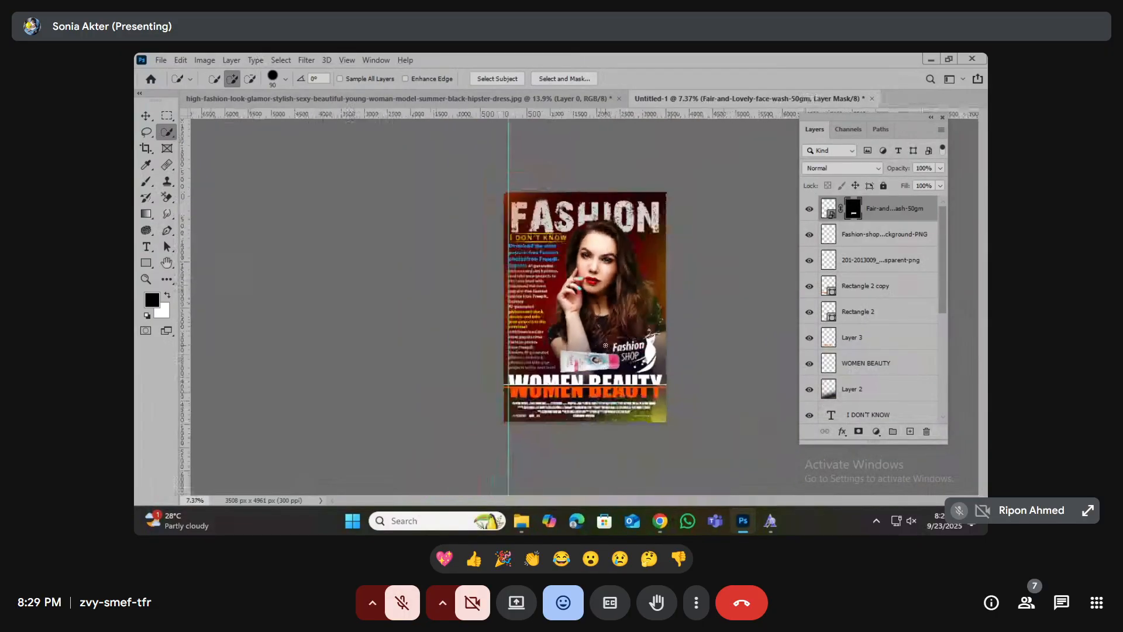
scroll(635, 280, "up", 3)
scroll(617, 269, "down", 3)
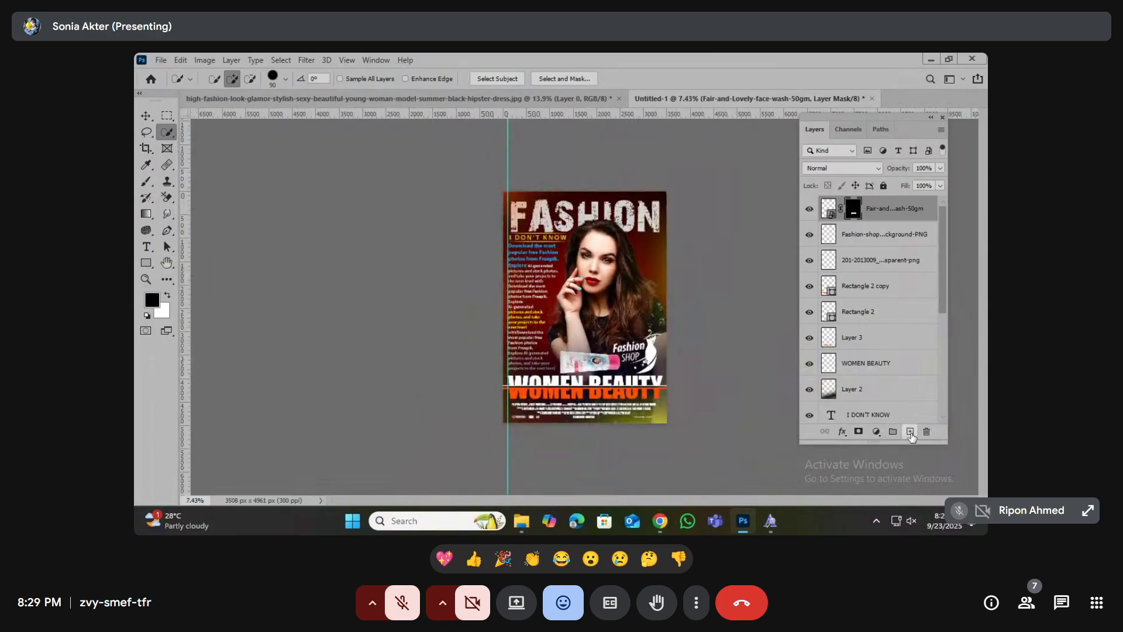
left_click(909, 431)
key("ctrl+minus")
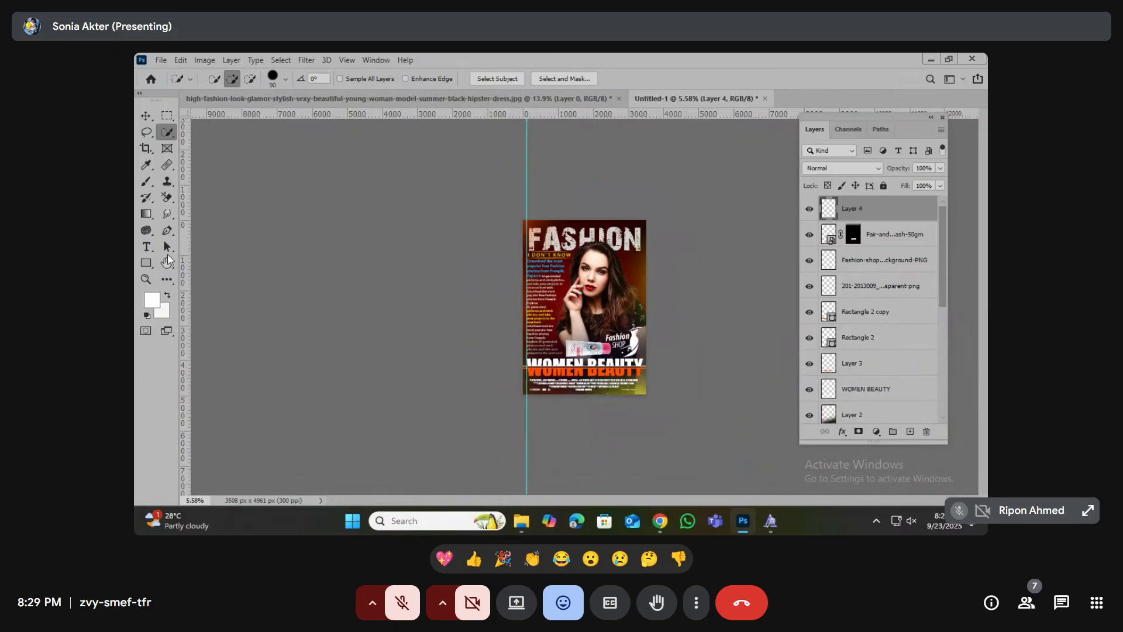
scroll(699, 281, "up", 4)
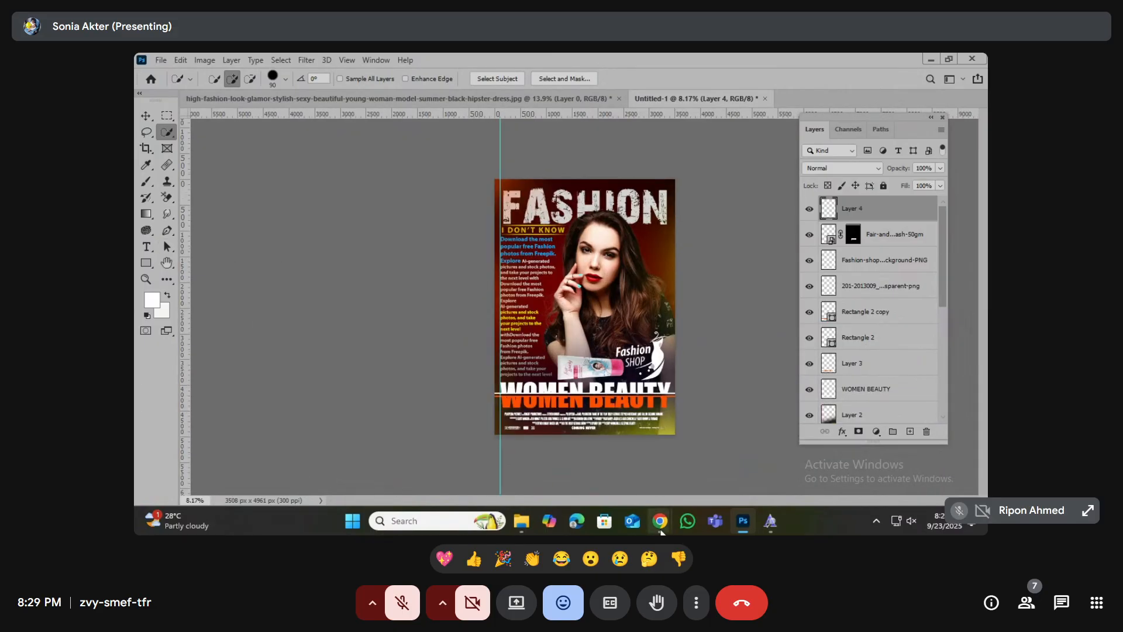
- Activate the Brush tool and set the foreground colour to a very dark red with hue 0
left_click(146, 181)
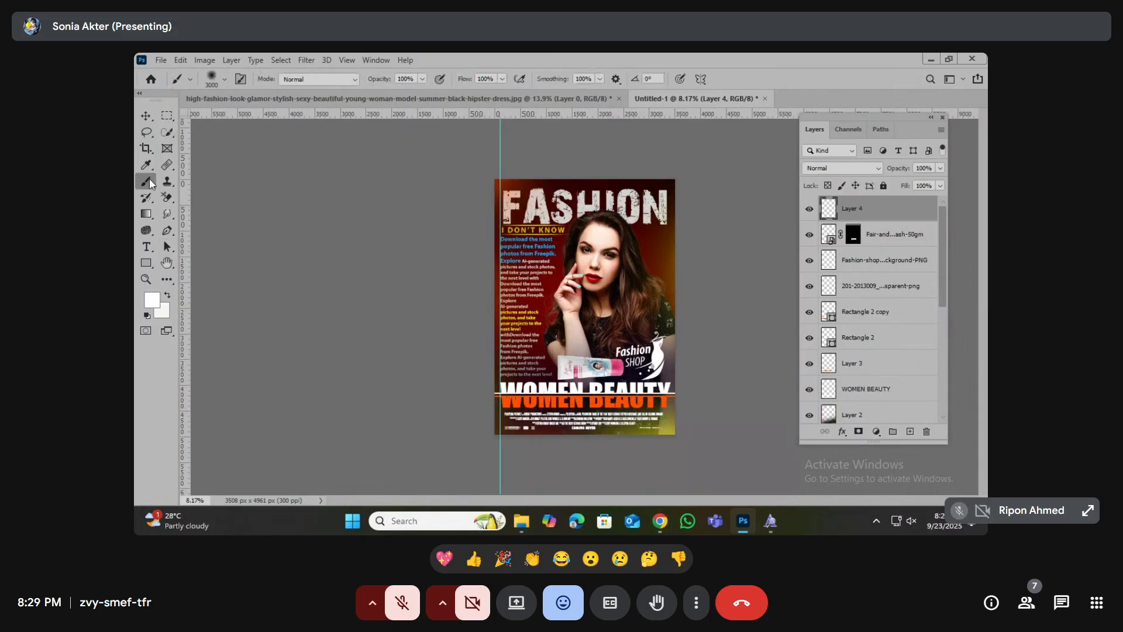
left_click(152, 300)
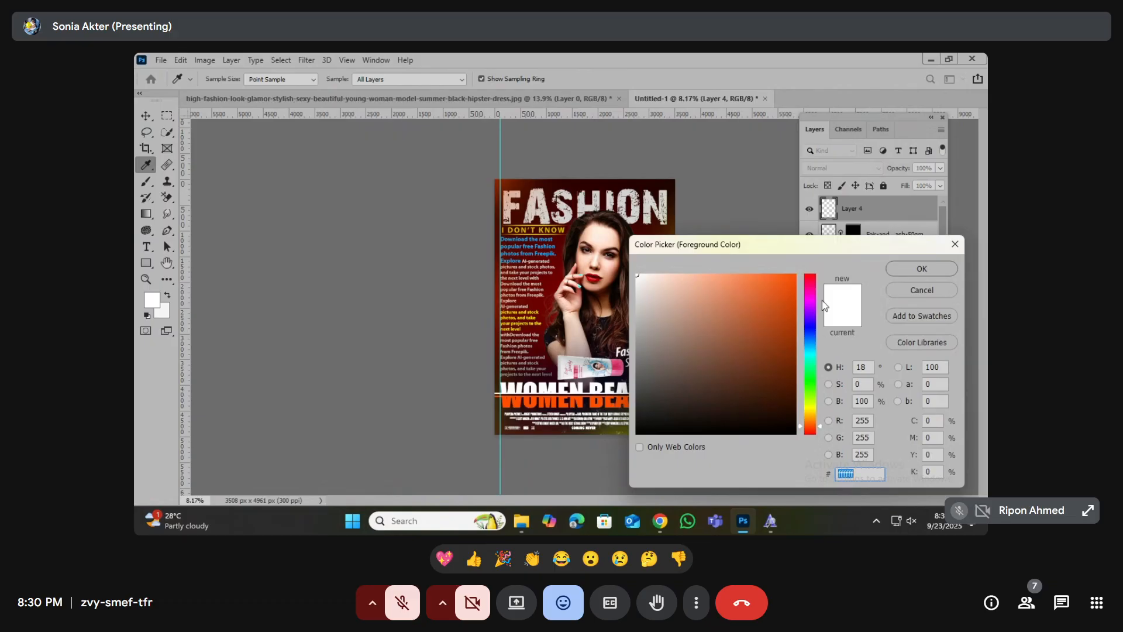
left_click(810, 275)
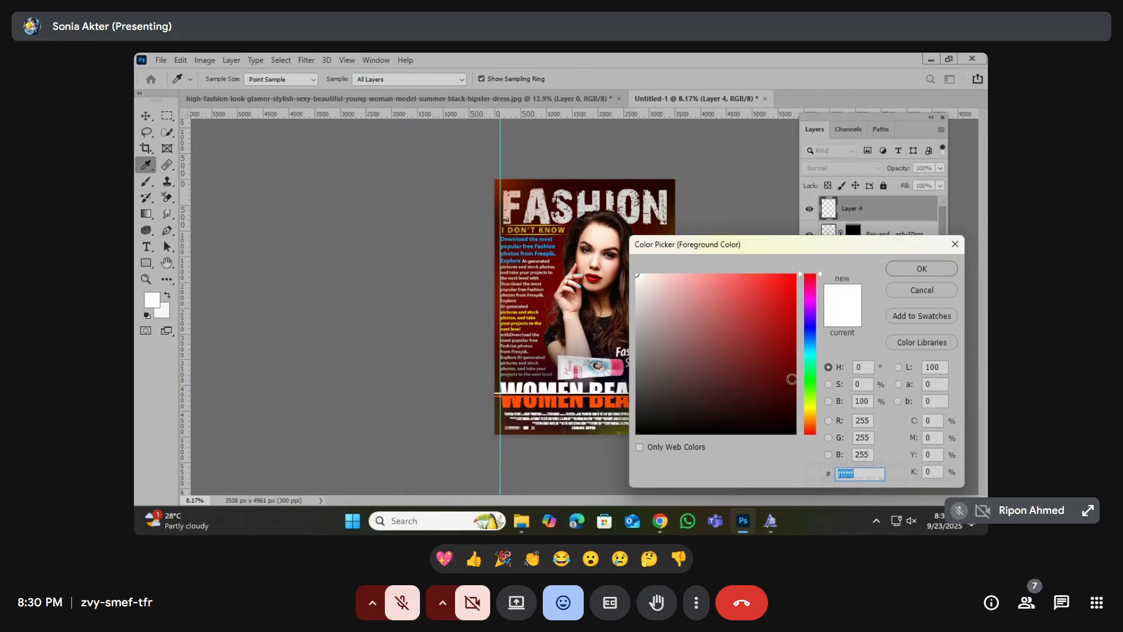
left_click(798, 415)
left_click(921, 268)
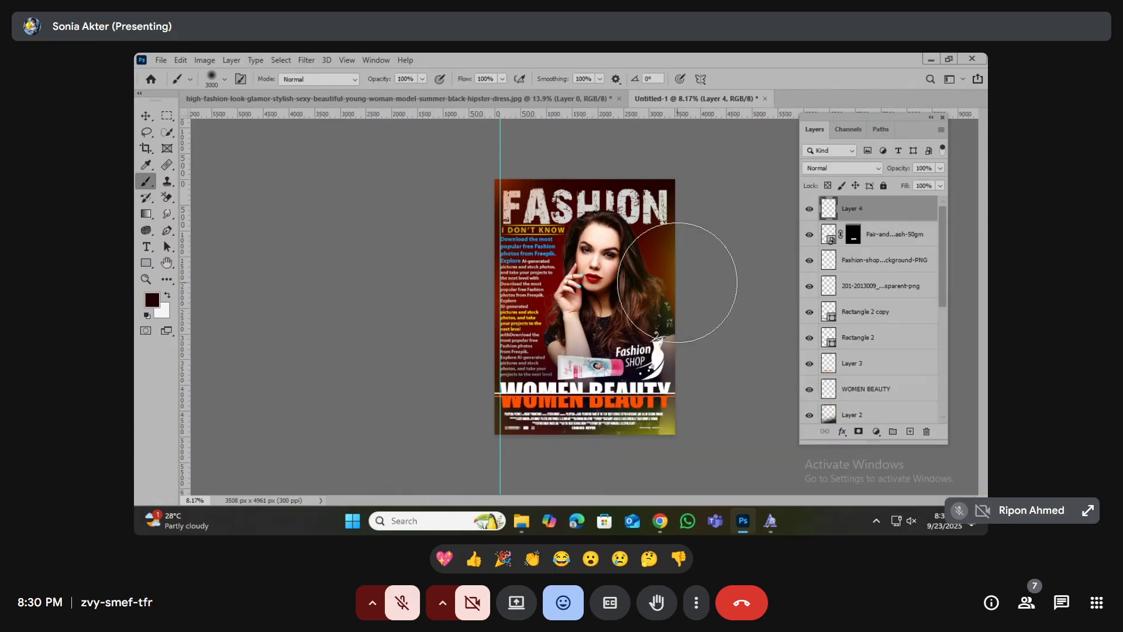
- Enlarge the soft brush to 3700 px and paint a dark red shade down the poster's right side on the new layer
key("ctrl+minus")
key("bracketright")
key("bracketright")
key("bracketright")
key("bracketright")
key("bracketright")
key("bracketright")
key("bracketright")
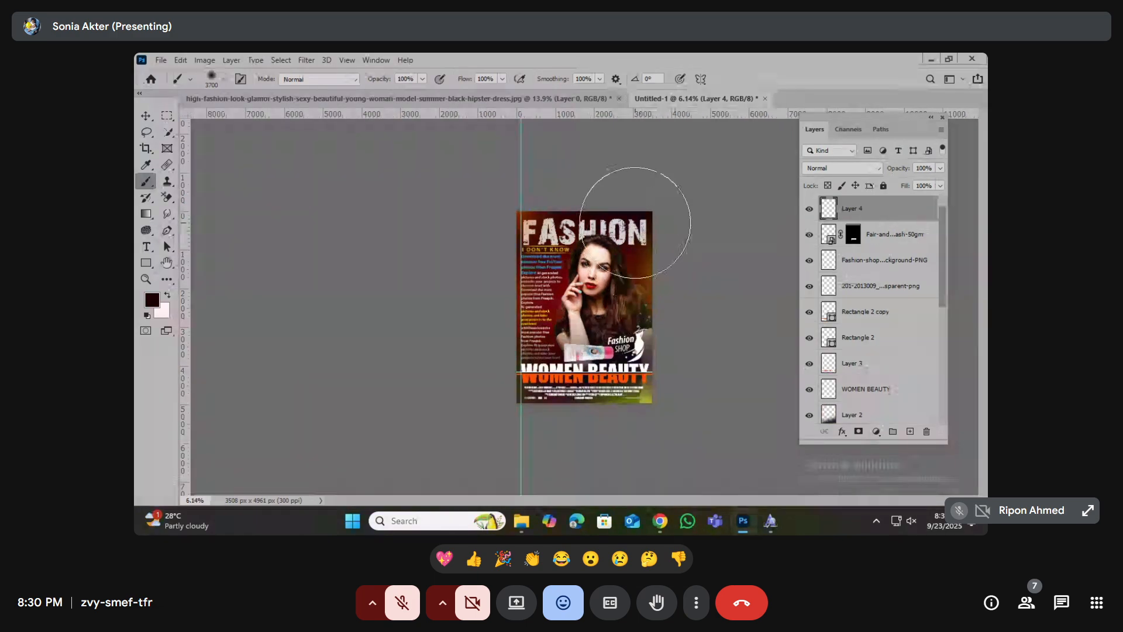
left_click_drag(644, 325, 657, 458)
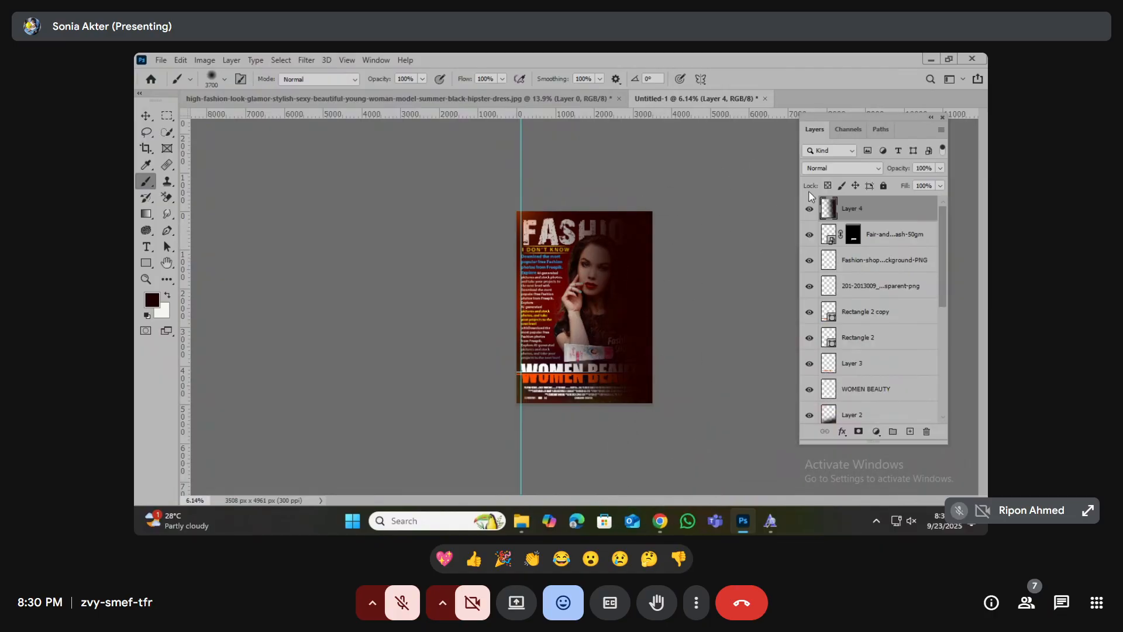
- Preview other blend modes on the dark shade layer, keep it at Normal and lower its opacity to 63%
left_click(830, 170)
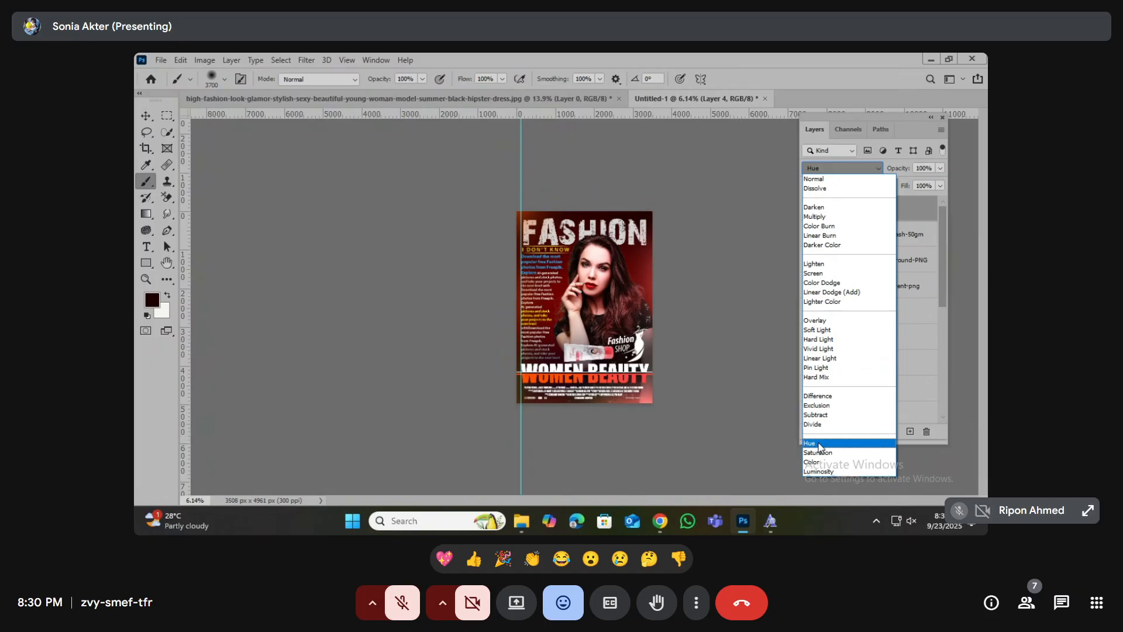
left_click(825, 178)
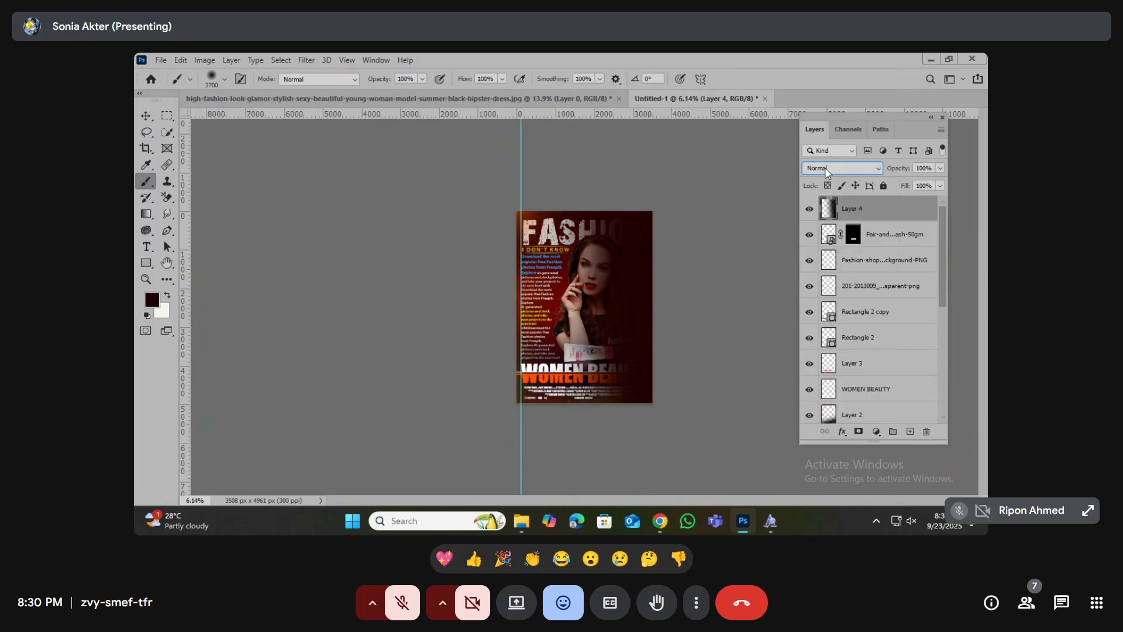
left_click(940, 167)
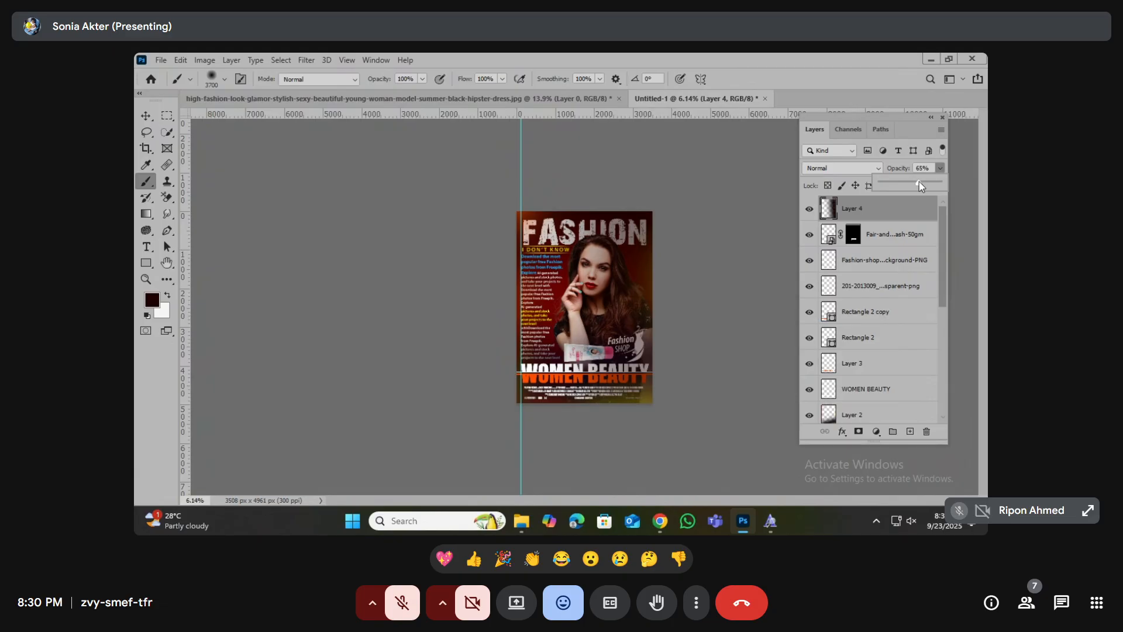
left_click_drag(919, 183, 918, 183)
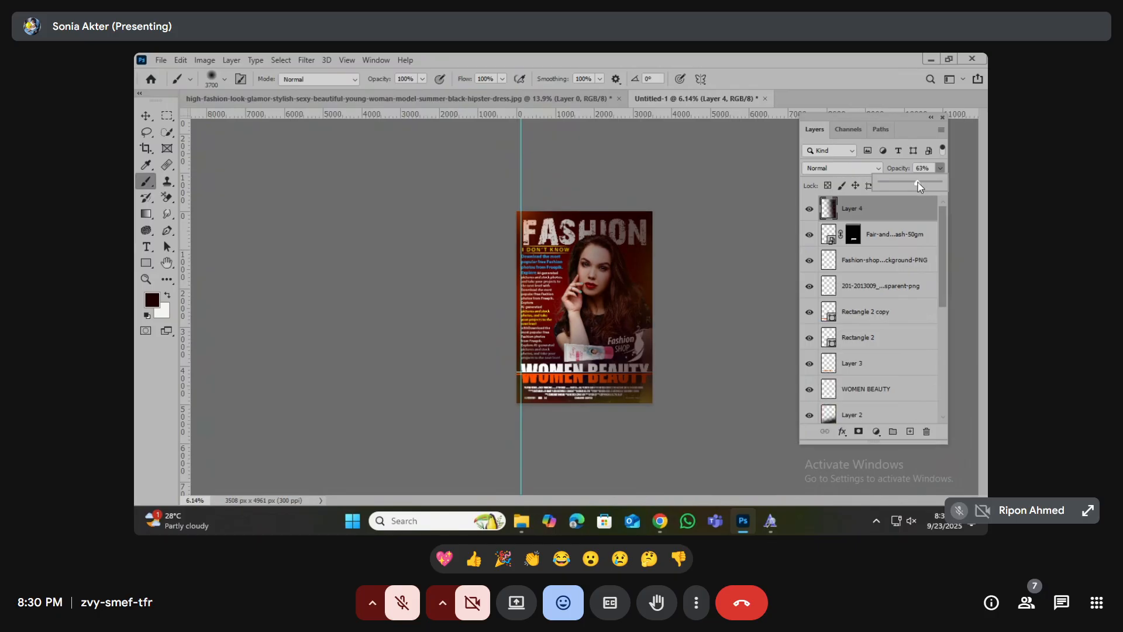
left_click(145, 118)
scroll(684, 290, "up", 3)
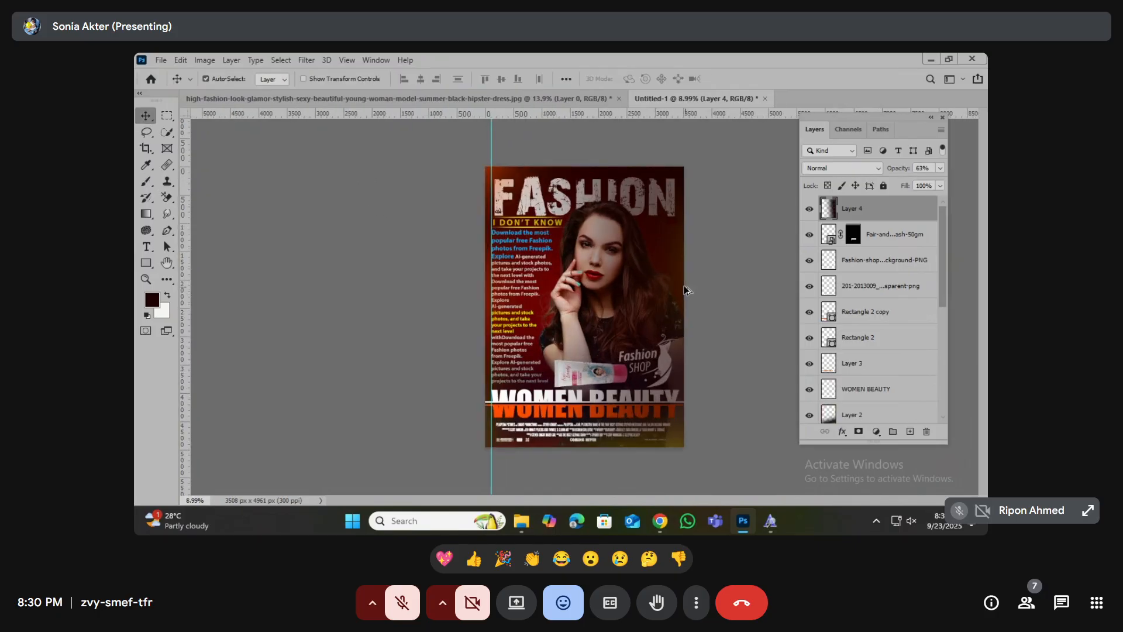
scroll(685, 291, "down", 2)
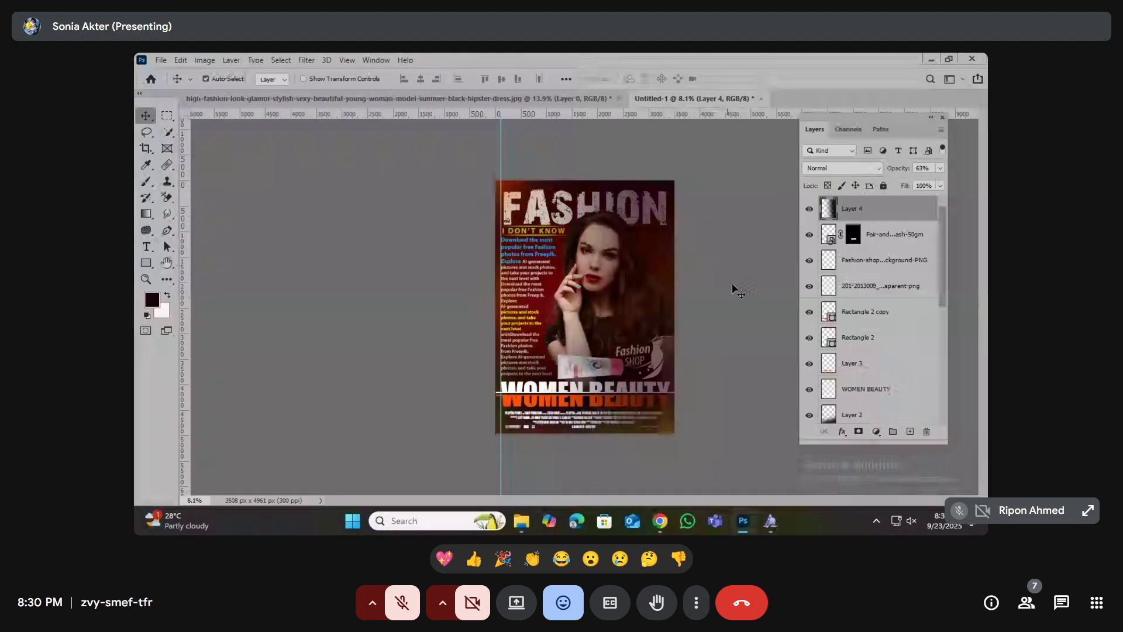
scroll(632, 271, "down", 2)
scroll(632, 271, "up", 4)
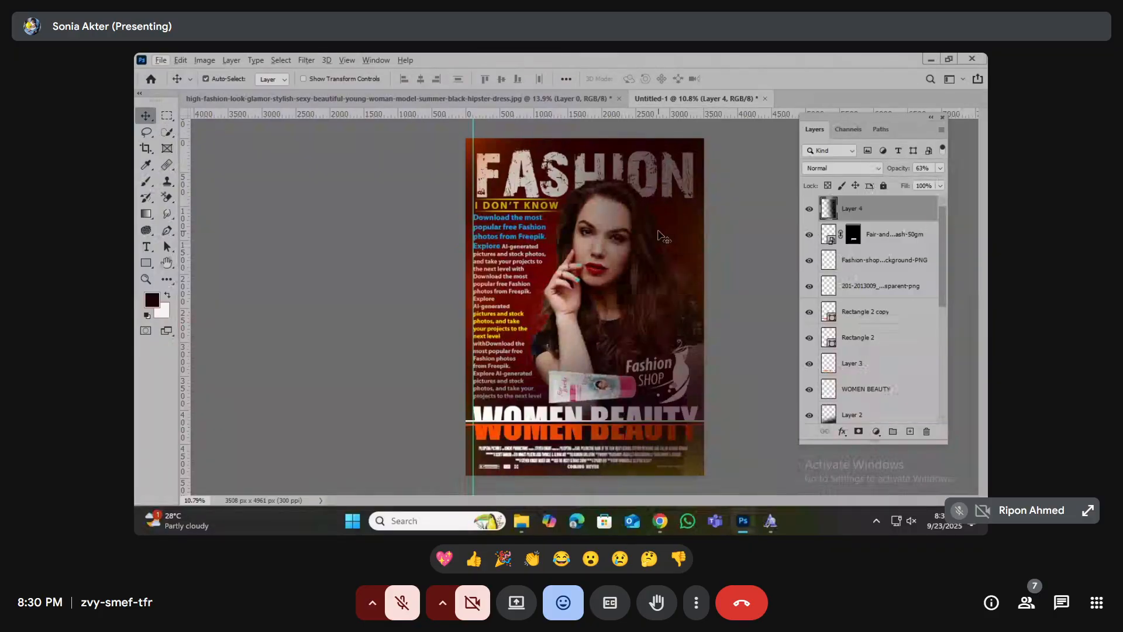
- Try flipping the FASHION title to -100% width and height with Free Transform and undo the change
scroll(872, 328, "down", 8)
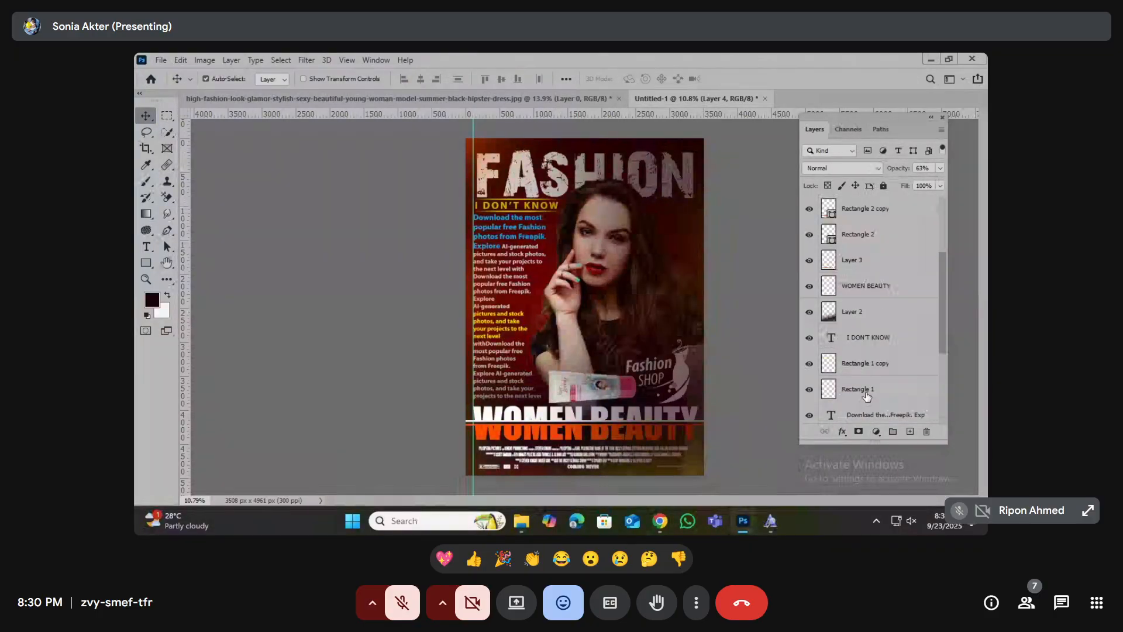
left_click(871, 361)
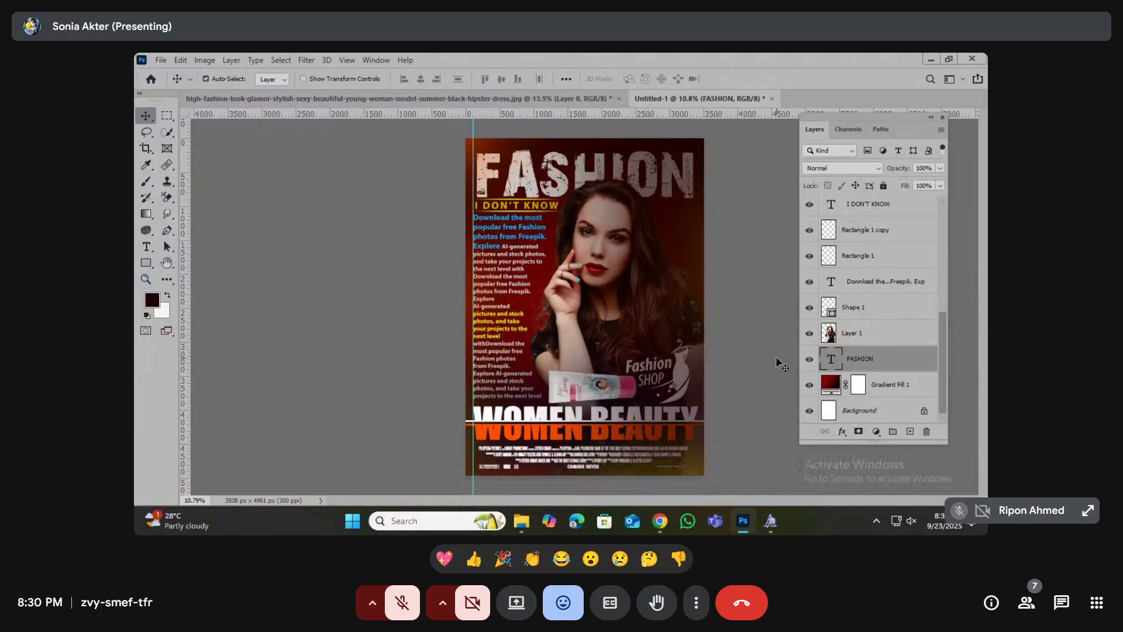
key("ctrl+t")
left_click_drag(464, 139, 715, 220)
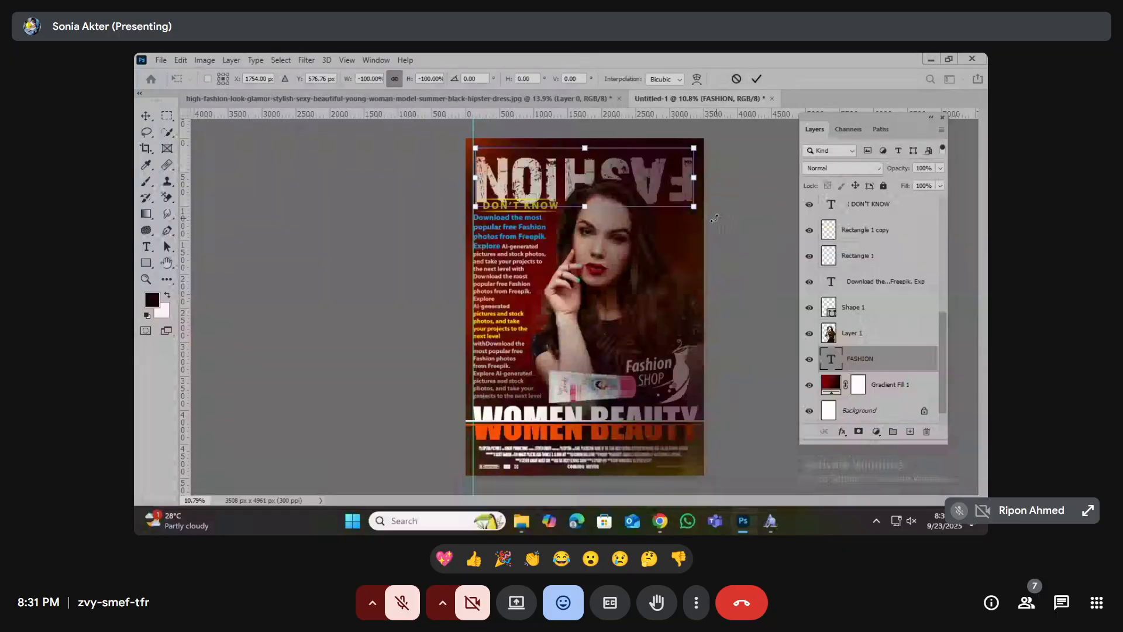
left_click_drag(625, 189, 624, 179)
key("Return")
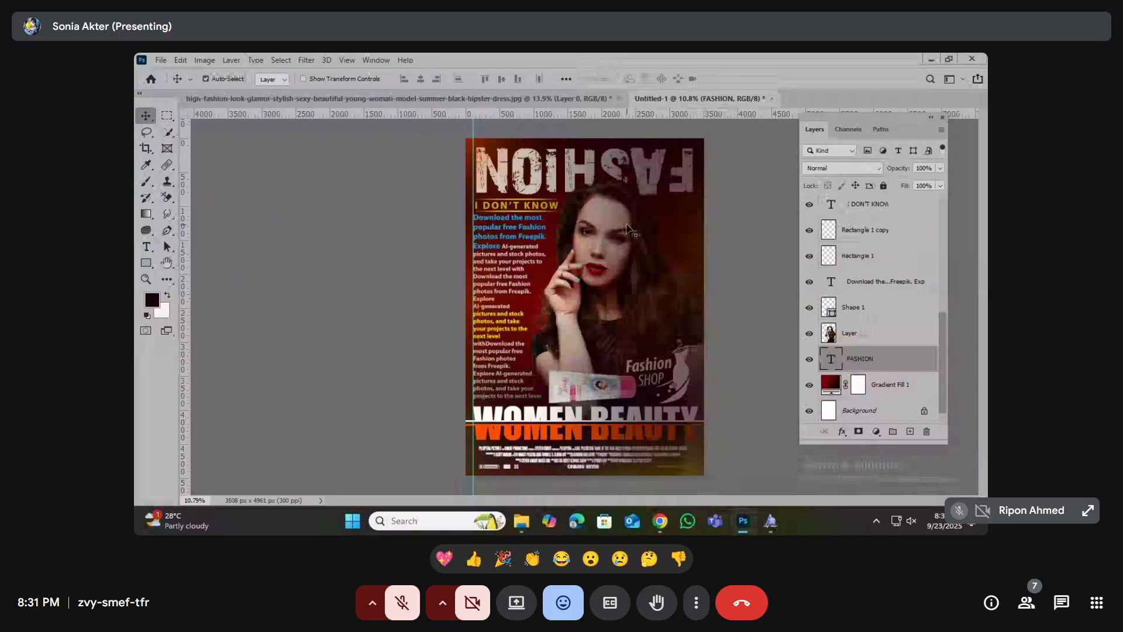
scroll(644, 185, "up", 1)
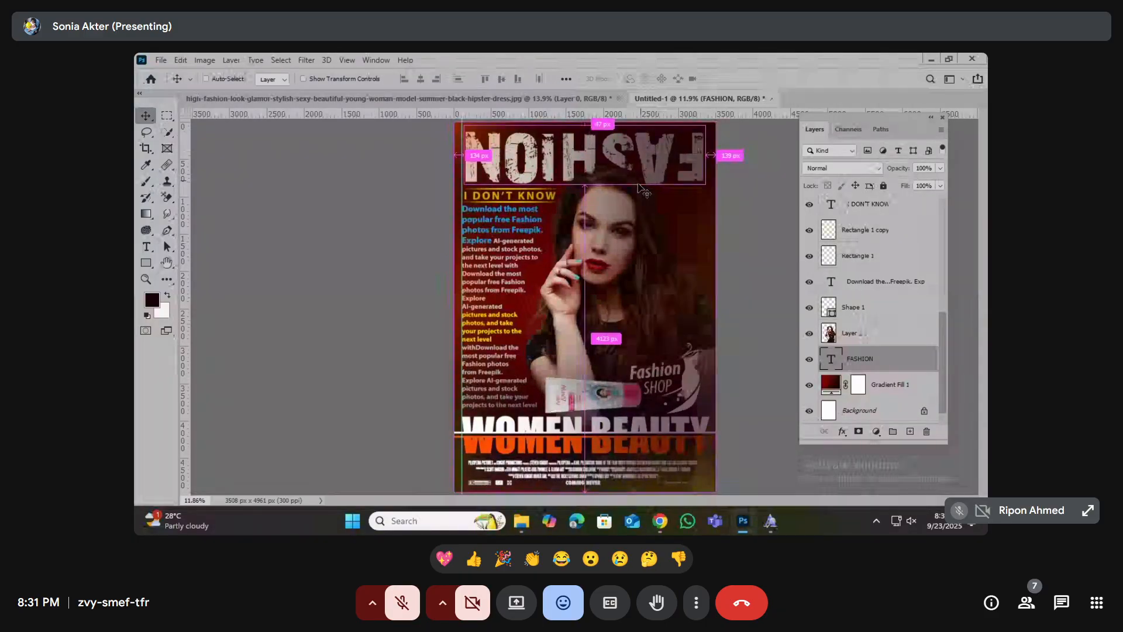
key("ctrl+z")
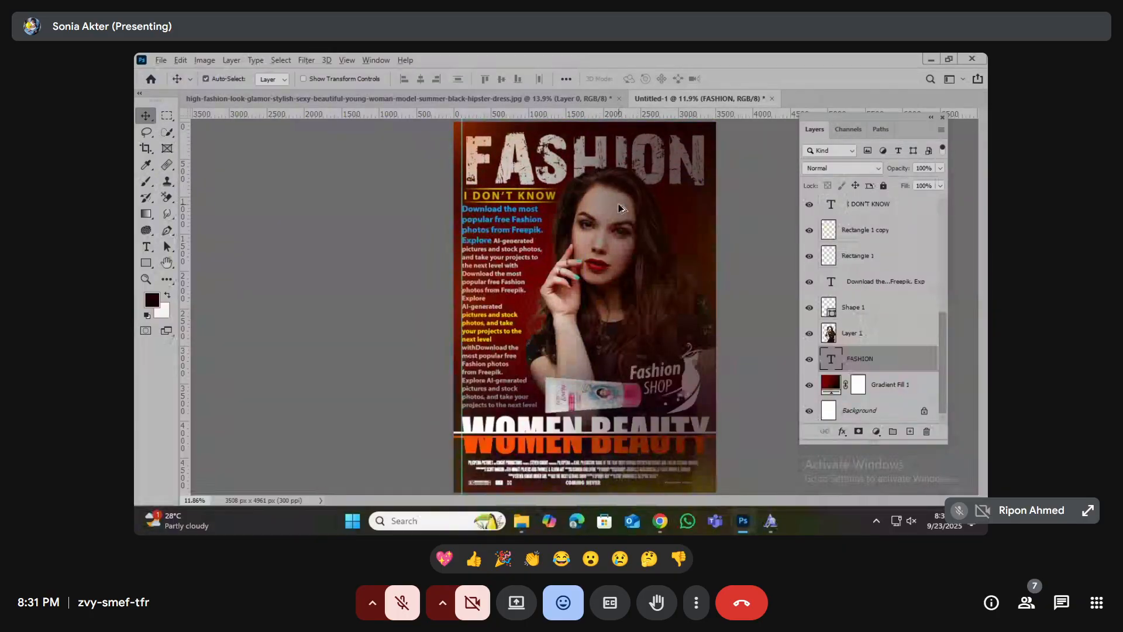
- Select the dark shade layer, Layer 4, and hide it on the poster
scroll(621, 208, "down", 3)
scroll(855, 234, "up", 5)
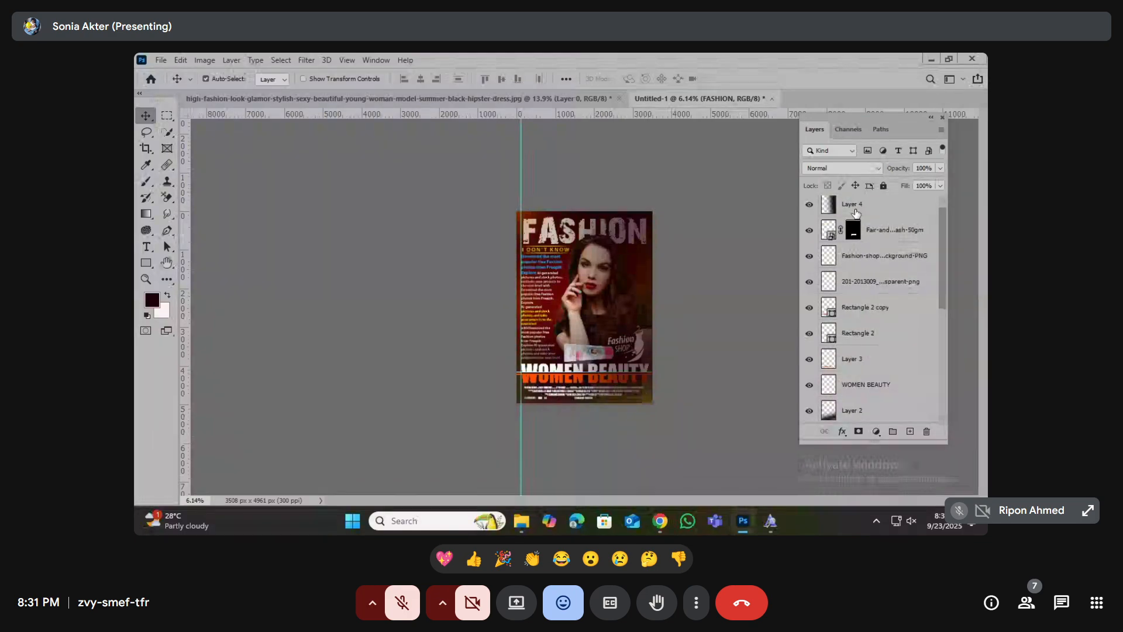
left_click(855, 212)
left_click(810, 207)
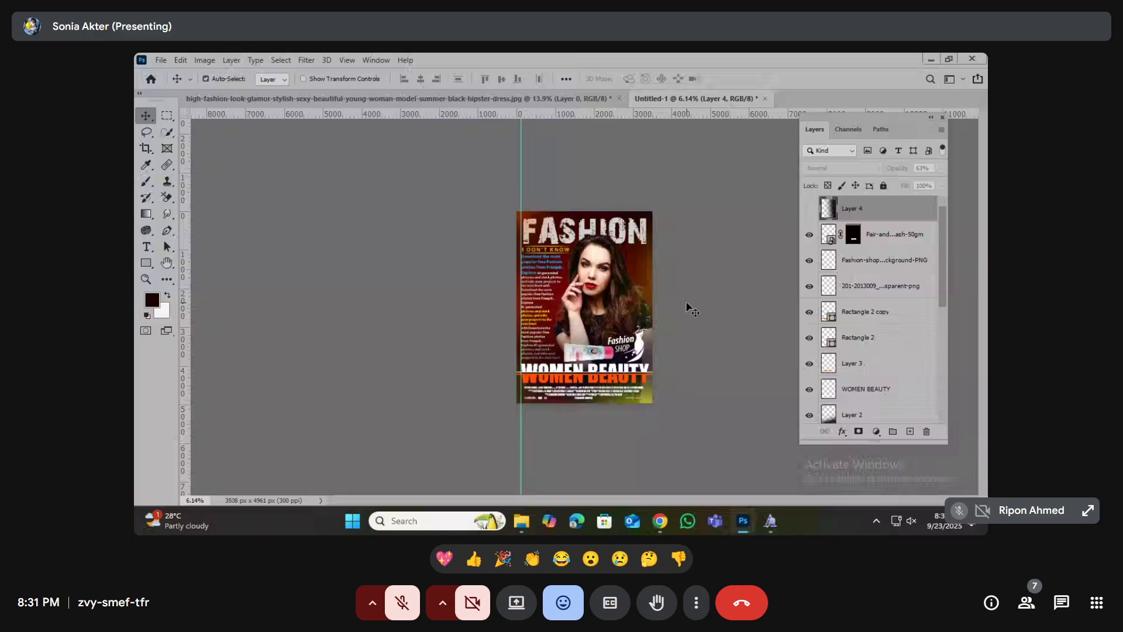
- Switch to Chrome and search Google Images for "lanse flare", browsing the results for a suitable flare
mouse_move(658, 525)
left_click(606, 442)
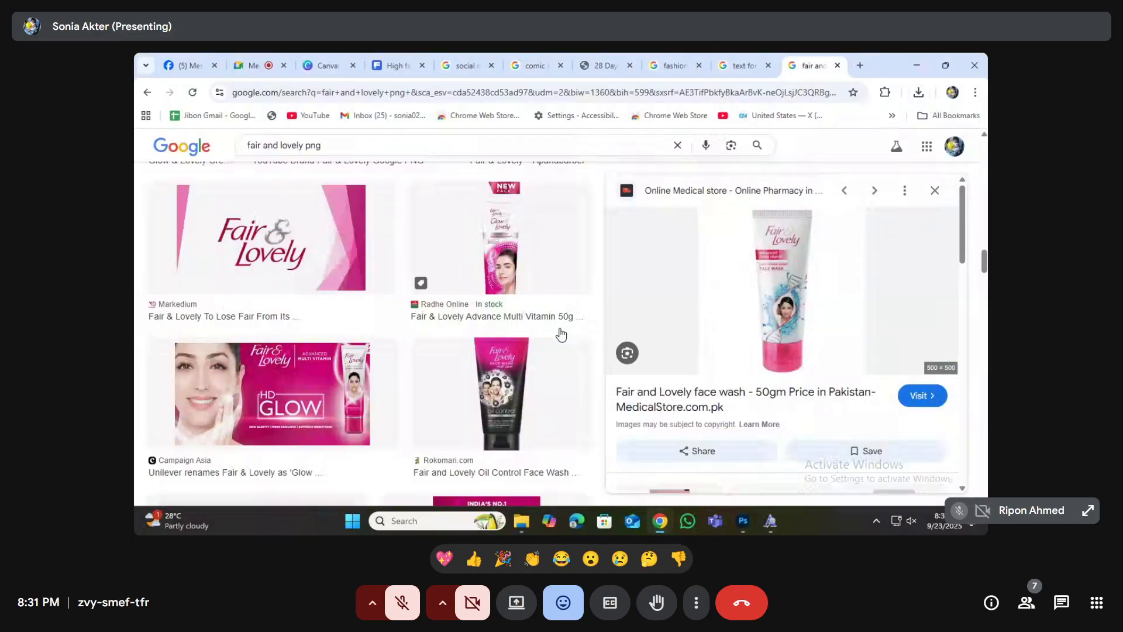
left_click_drag(351, 144, 186, 176)
type("lanse flare")
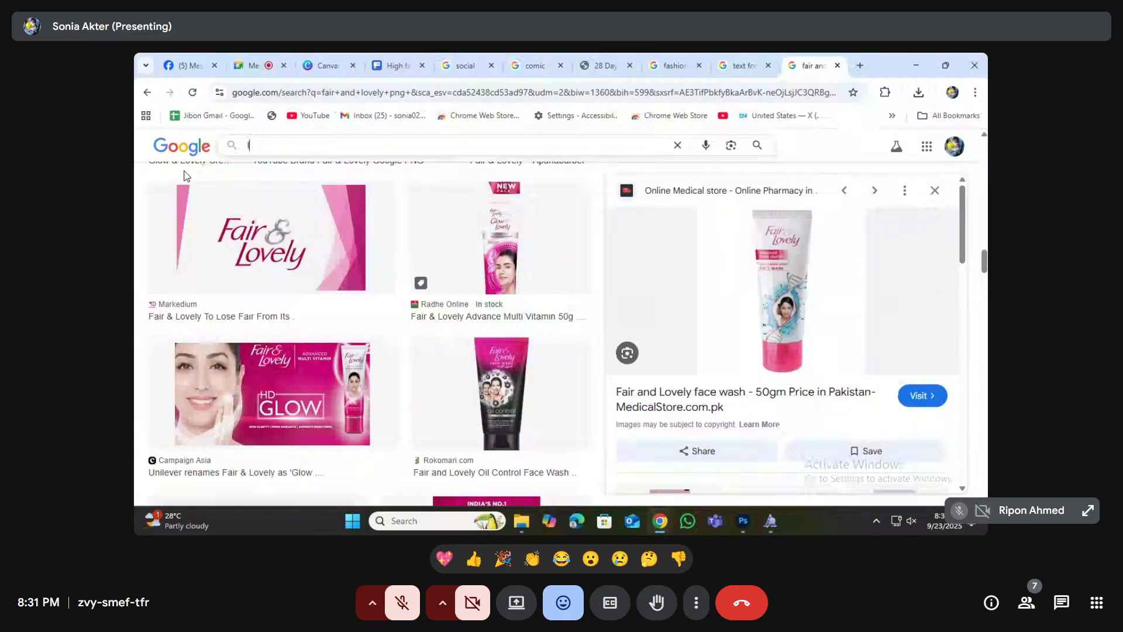
type(" pn")
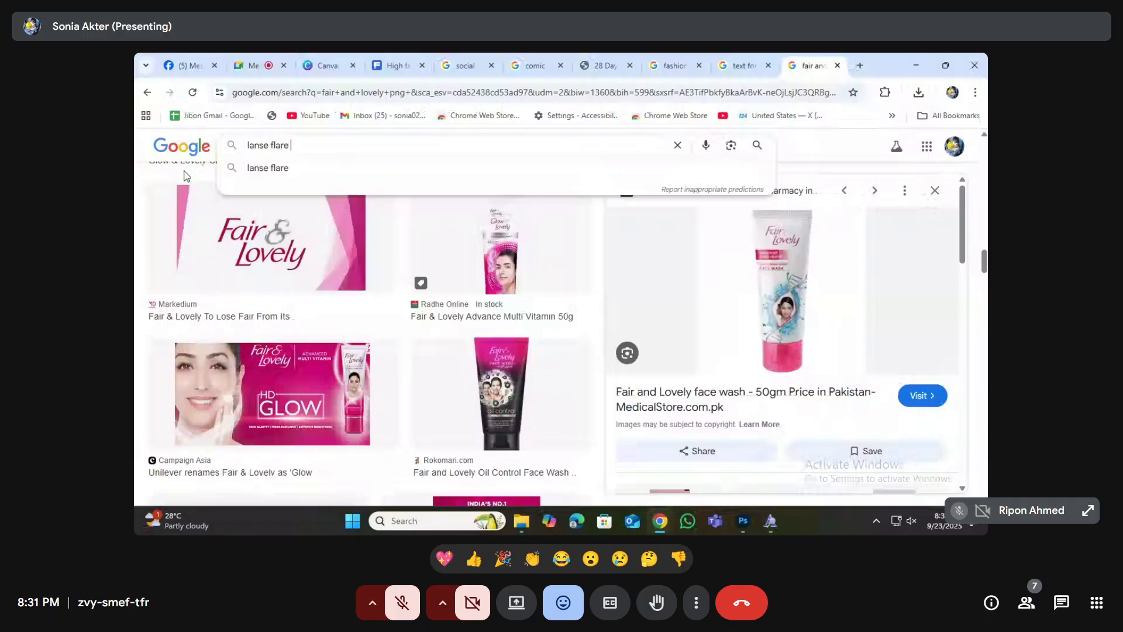
key("BackSpace")
key("BackSpace")
key("Return")
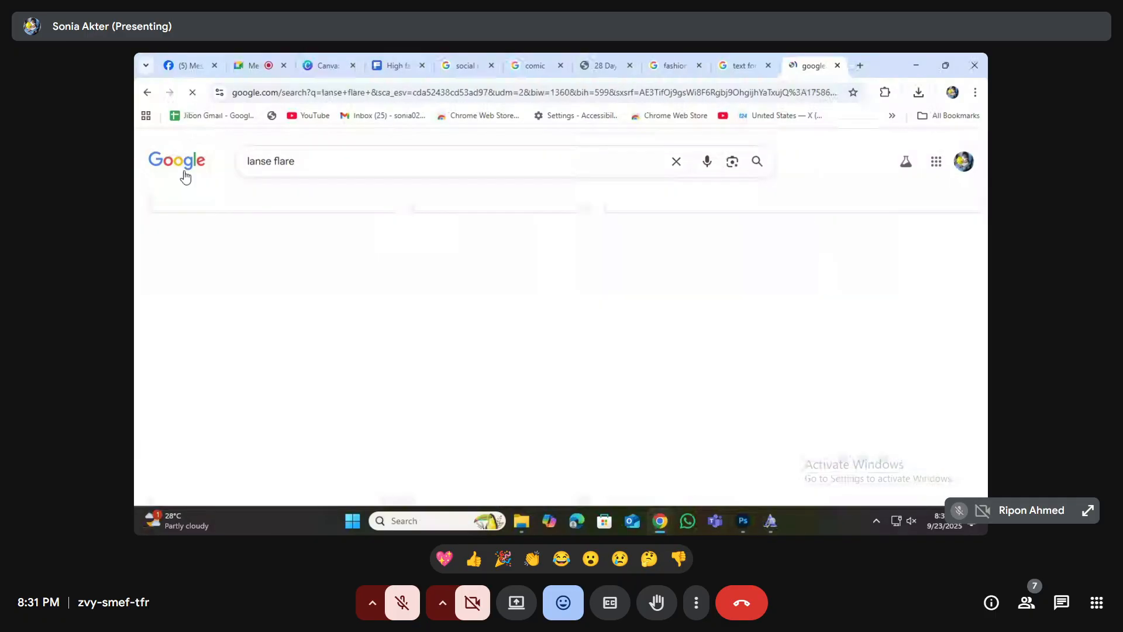
scroll(355, 351, "down", 3)
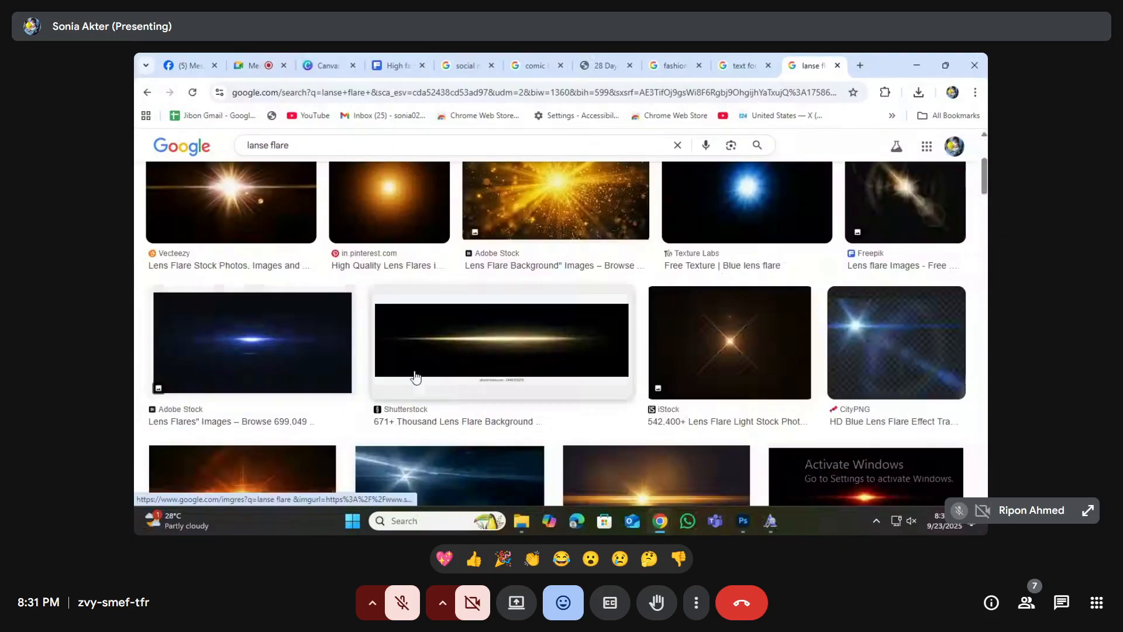
- Open the blue horizontal lens flare from Adobe Stock in the image results and save it to the Desktop as a JPEG
left_click(743, 522)
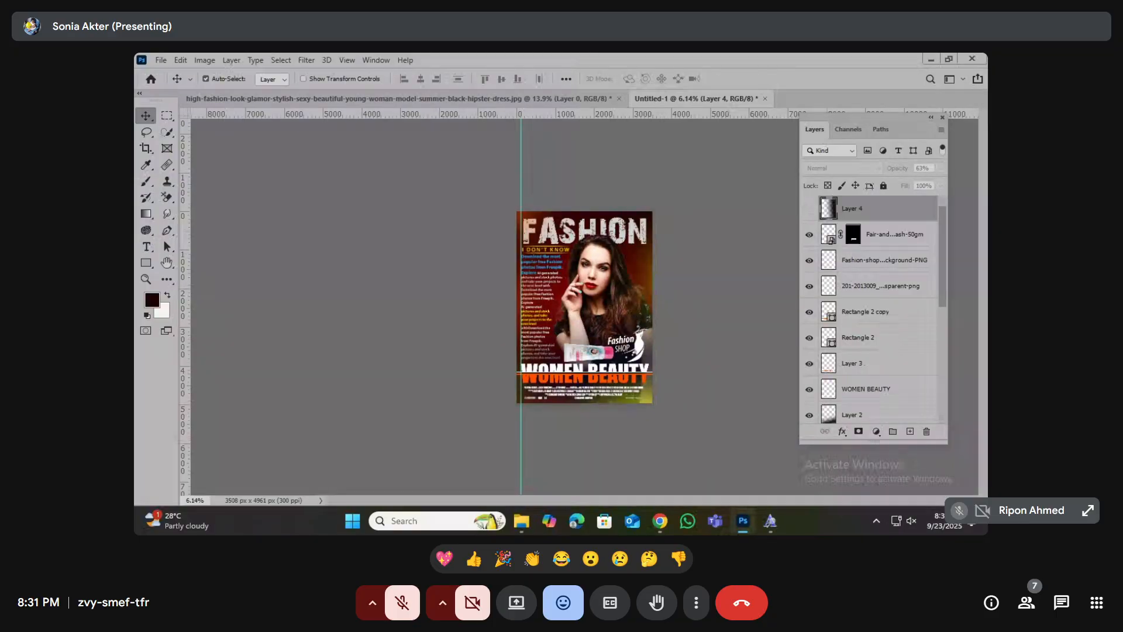
left_click(660, 521)
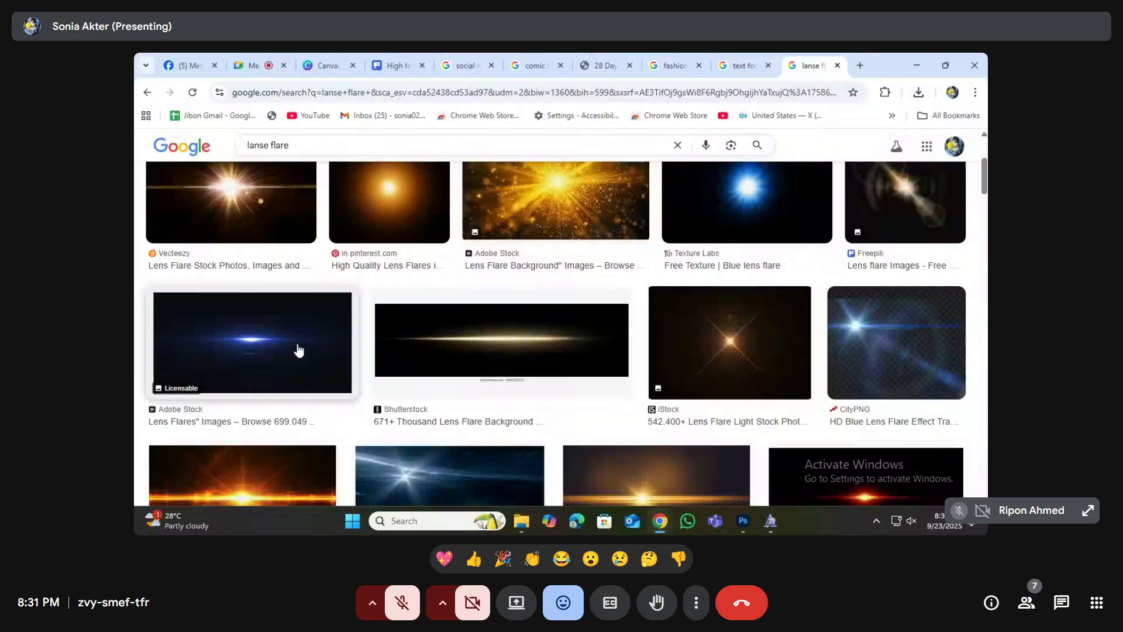
left_click(283, 346)
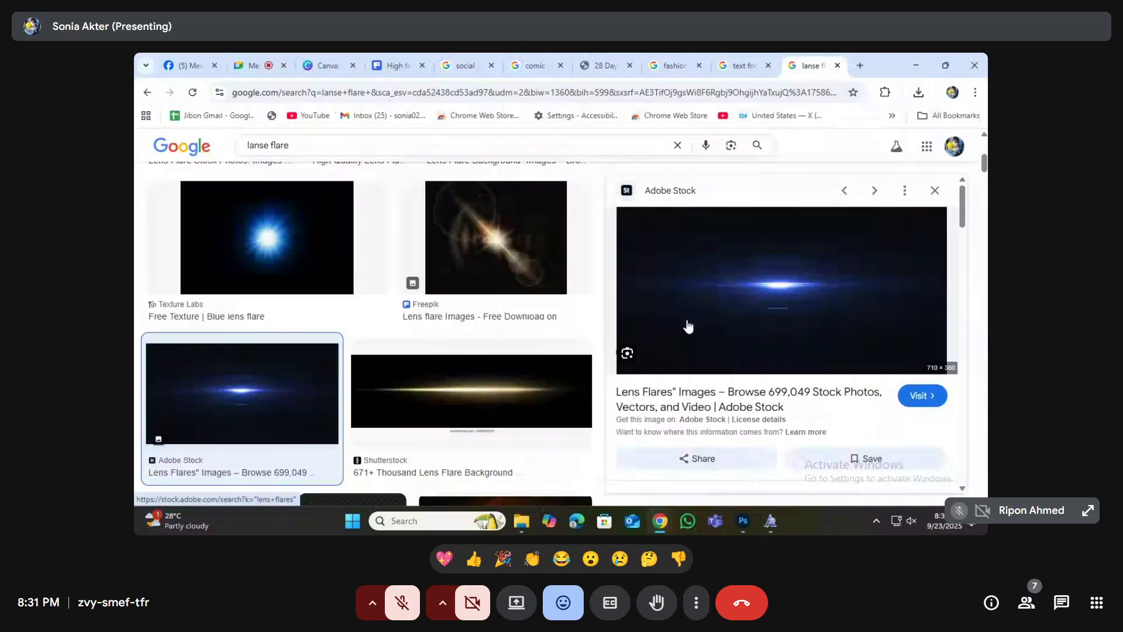
right_click(775, 280)
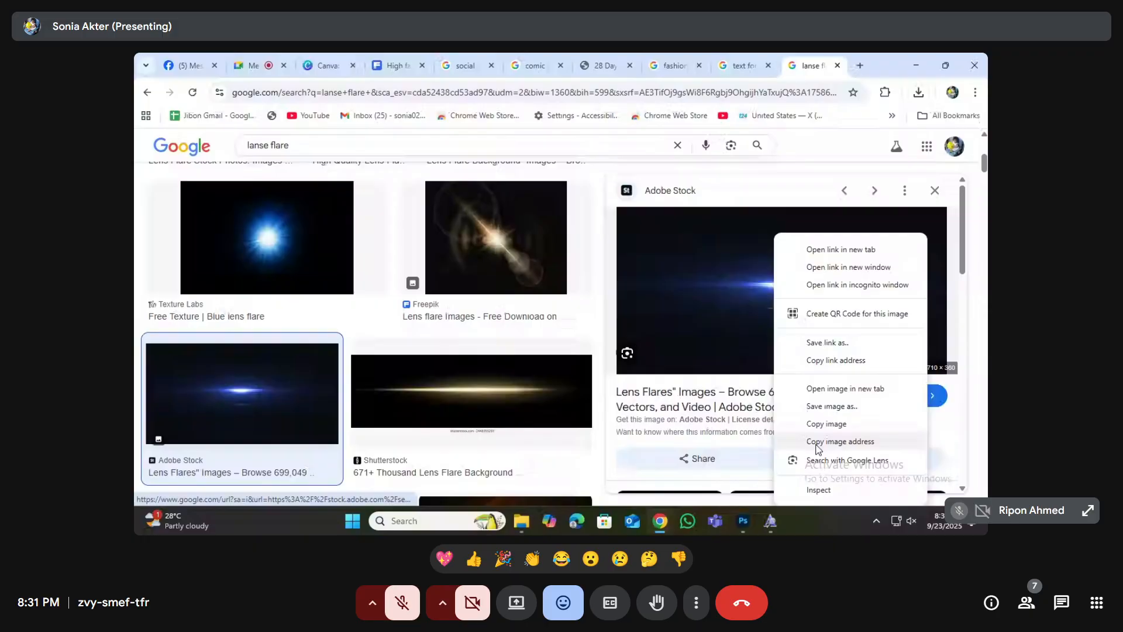
left_click(827, 407)
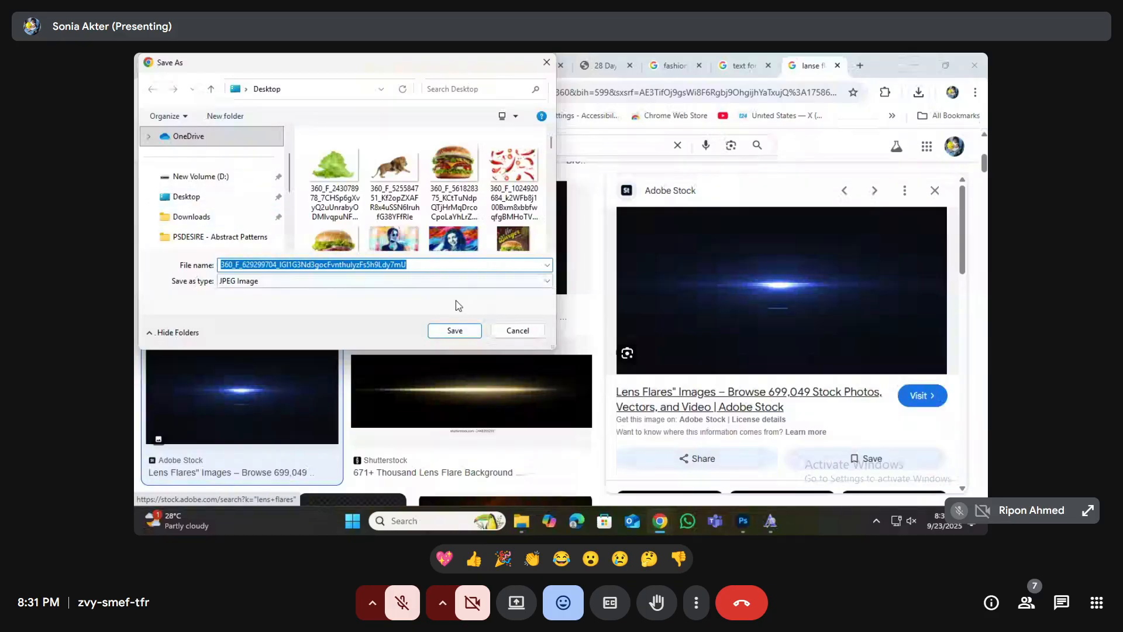
left_click(463, 332)
- Switch to Photoshop, place the saved blue lens flare image as an embedded object over the model and enlarge it
left_click(743, 521)
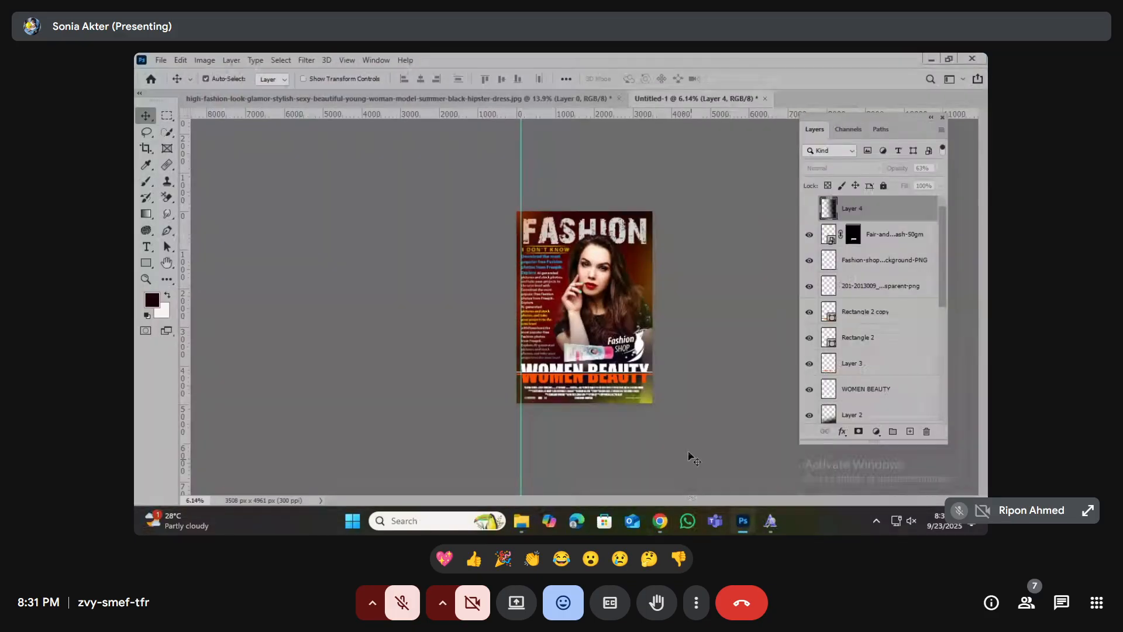
scroll(591, 281, "up", 2)
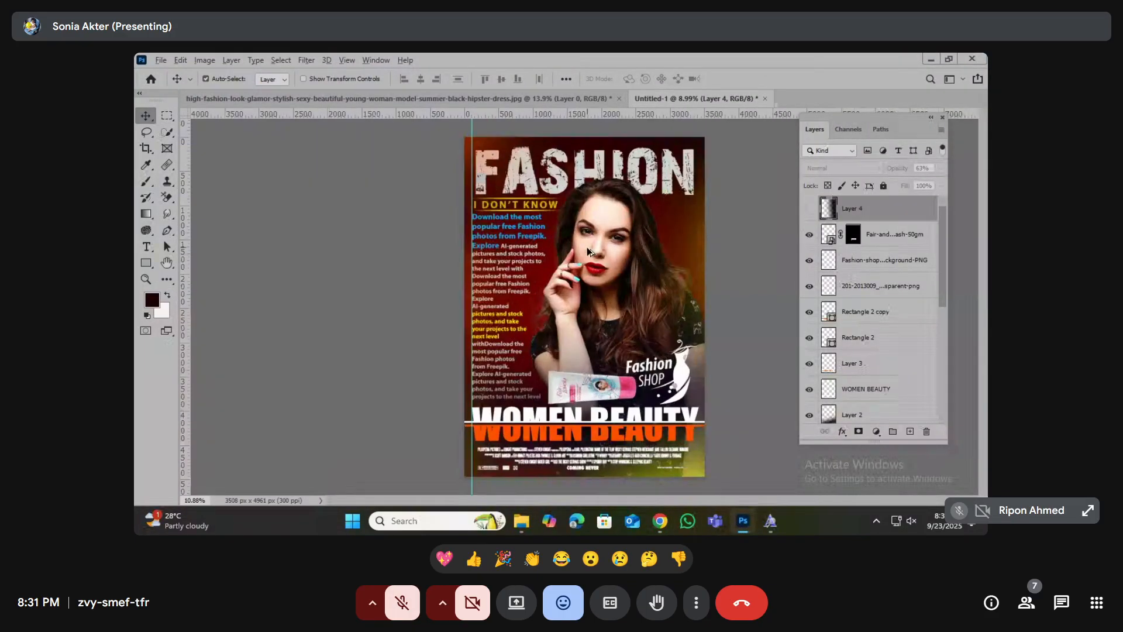
scroll(588, 252, "up", 1)
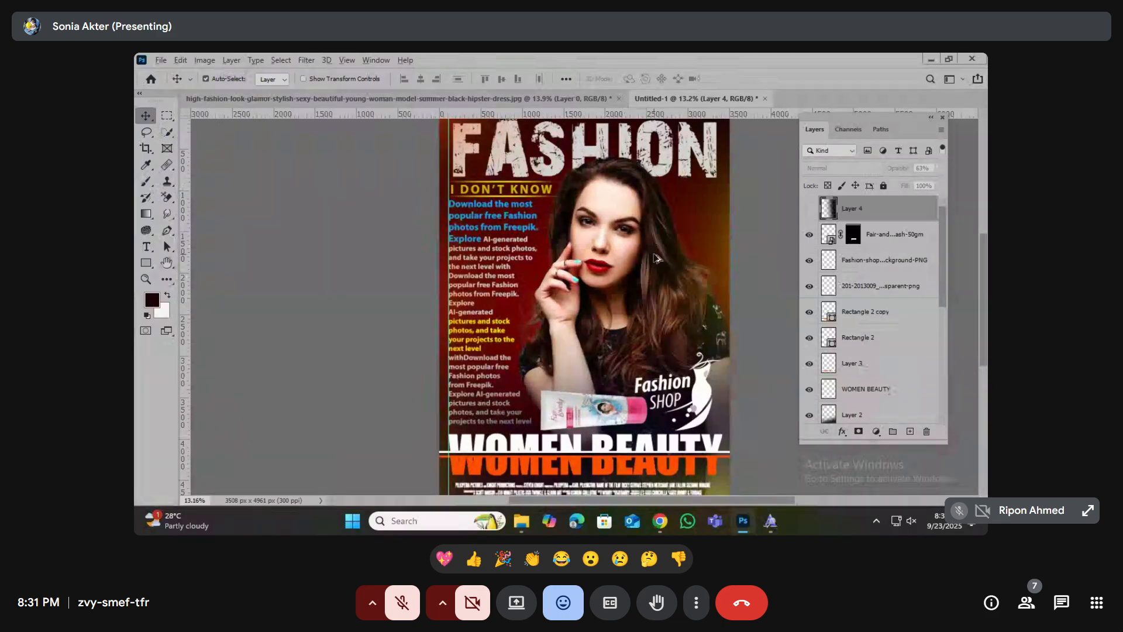
scroll(655, 257, "down", 1)
left_click(161, 60)
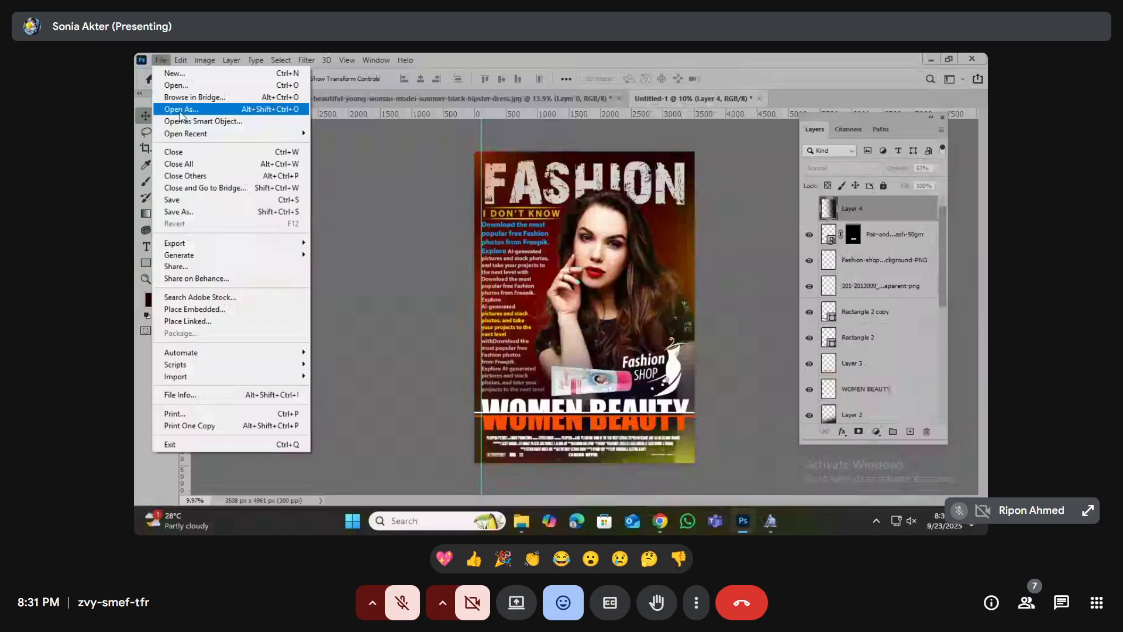
left_click(210, 311)
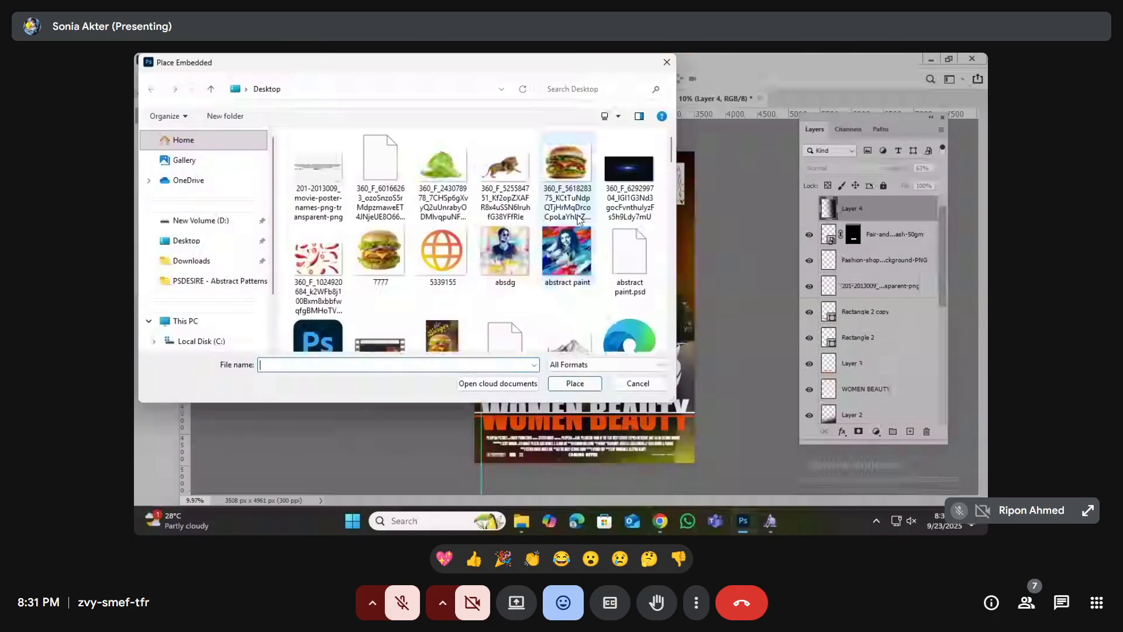
double_click(626, 219)
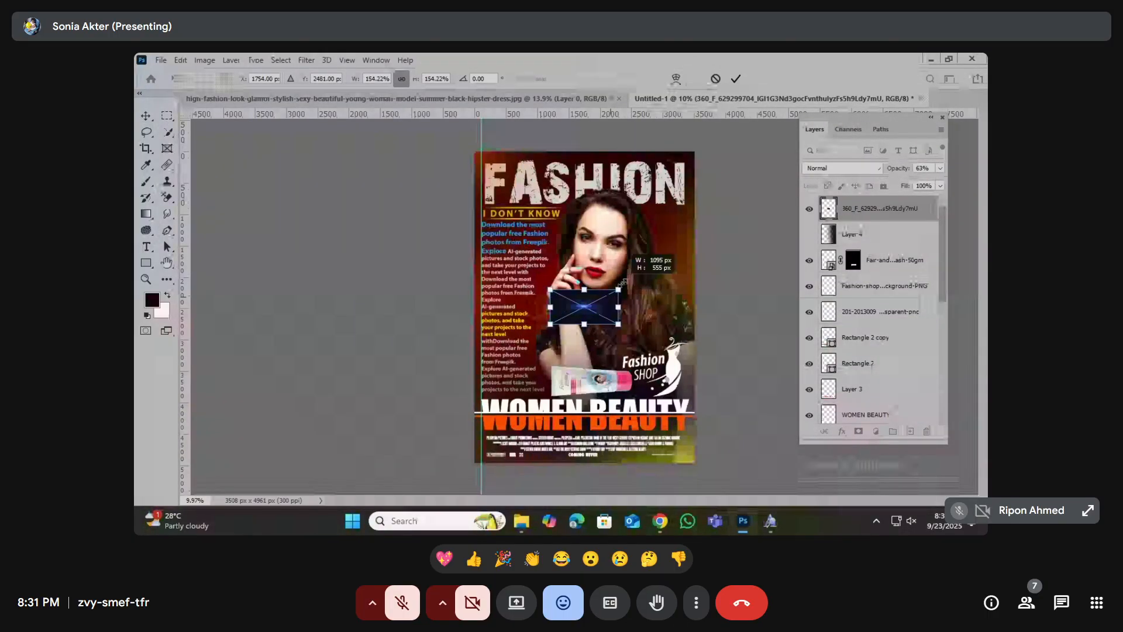
left_click_drag(622, 284, 649, 271)
key("Return")
- Set the lens flare layer's blend mode to Screen
scroll(789, 421, "up", 1)
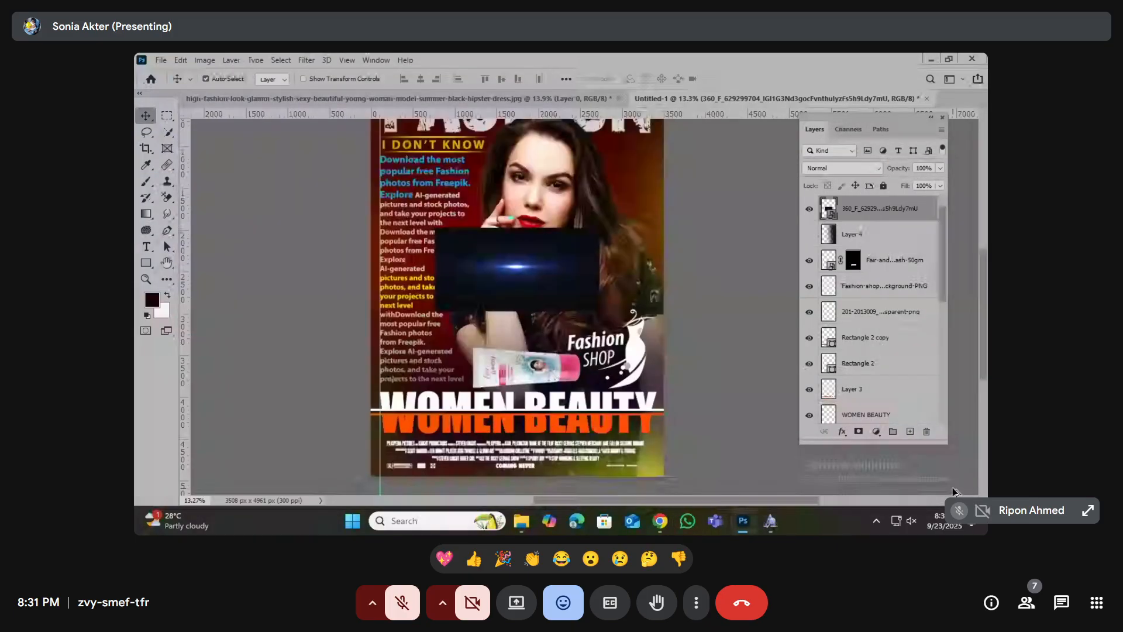
scroll(572, 289, "up", 2)
scroll(567, 291, "up", 4)
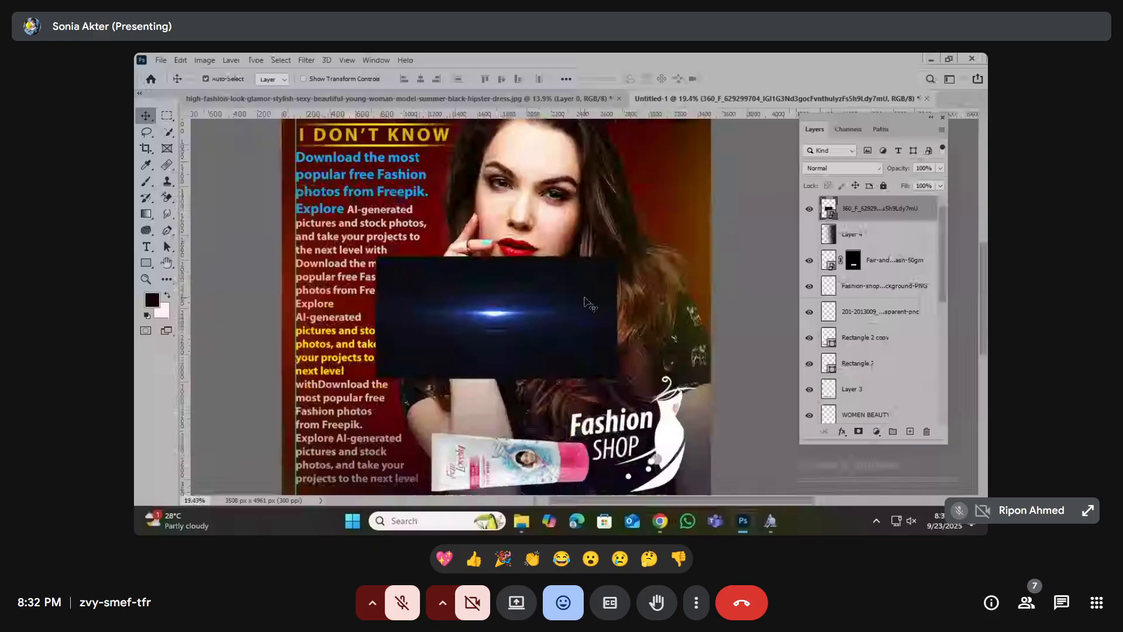
left_click(842, 168)
left_click(831, 270)
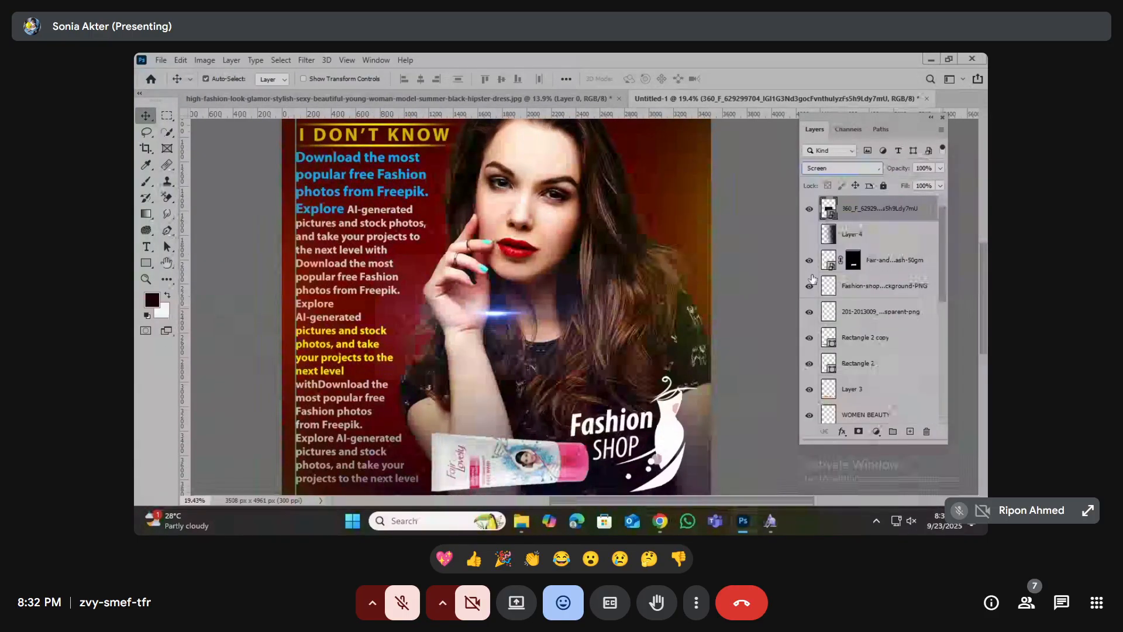
- Rasterize the lens flare layer and erase its outer edges with the soft 1100 px Eraser
left_click_drag(166, 197, 196, 206)
left_click(202, 199)
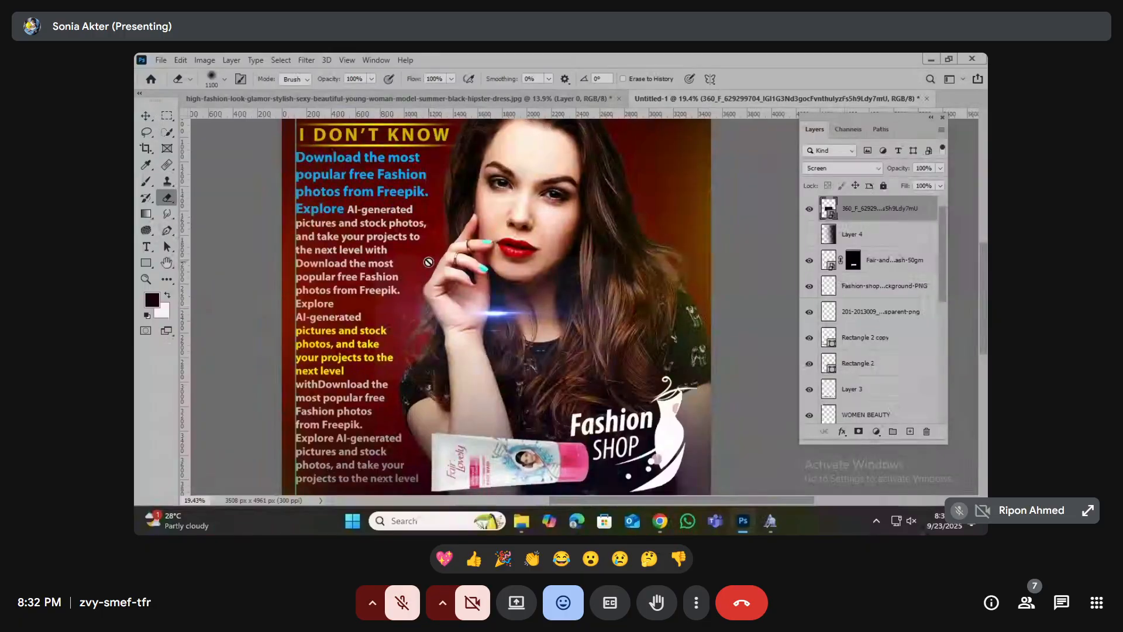
left_click(420, 264)
left_click(543, 239)
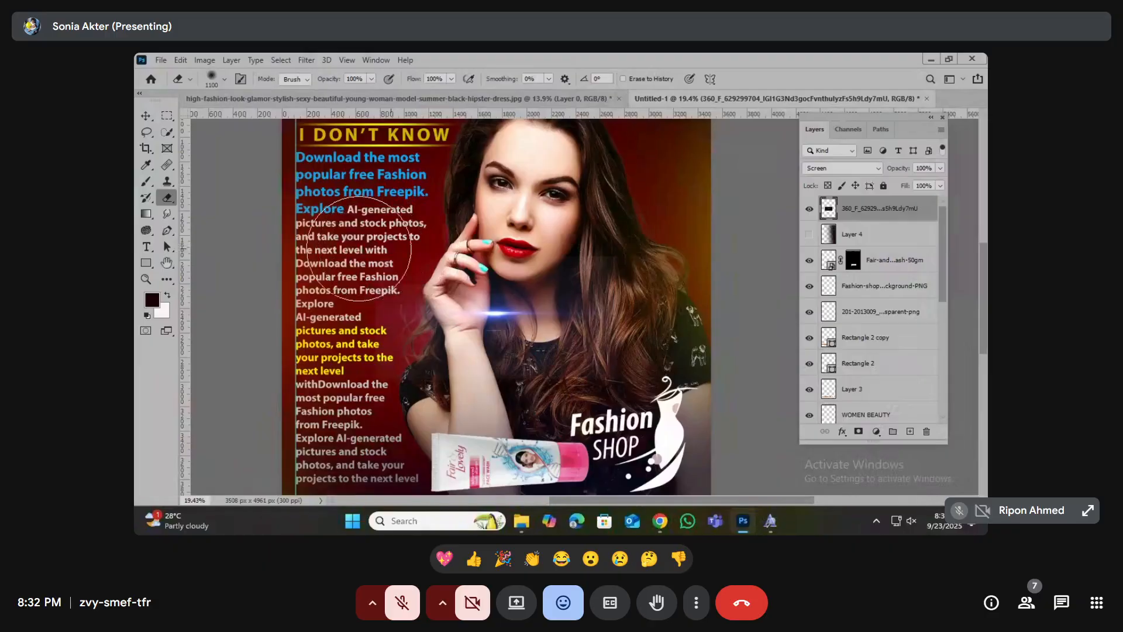
mouse_move(339, 361)
left_mouse_down()
mouse_move(367, 406)
mouse_move(417, 429)
mouse_move(447, 421)
left_mouse_up()
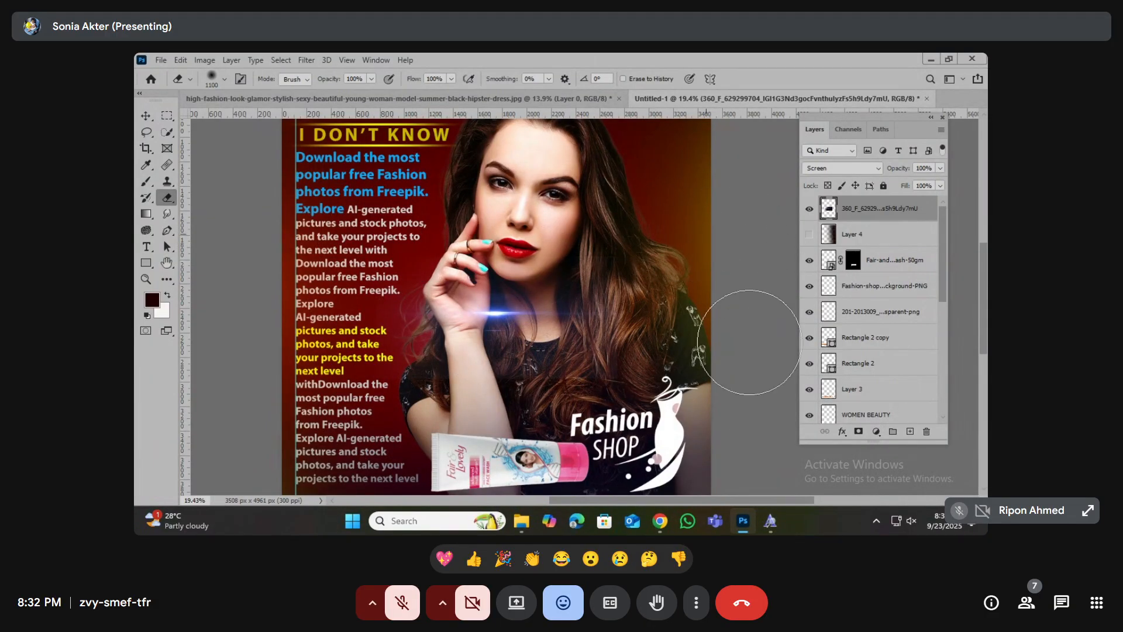
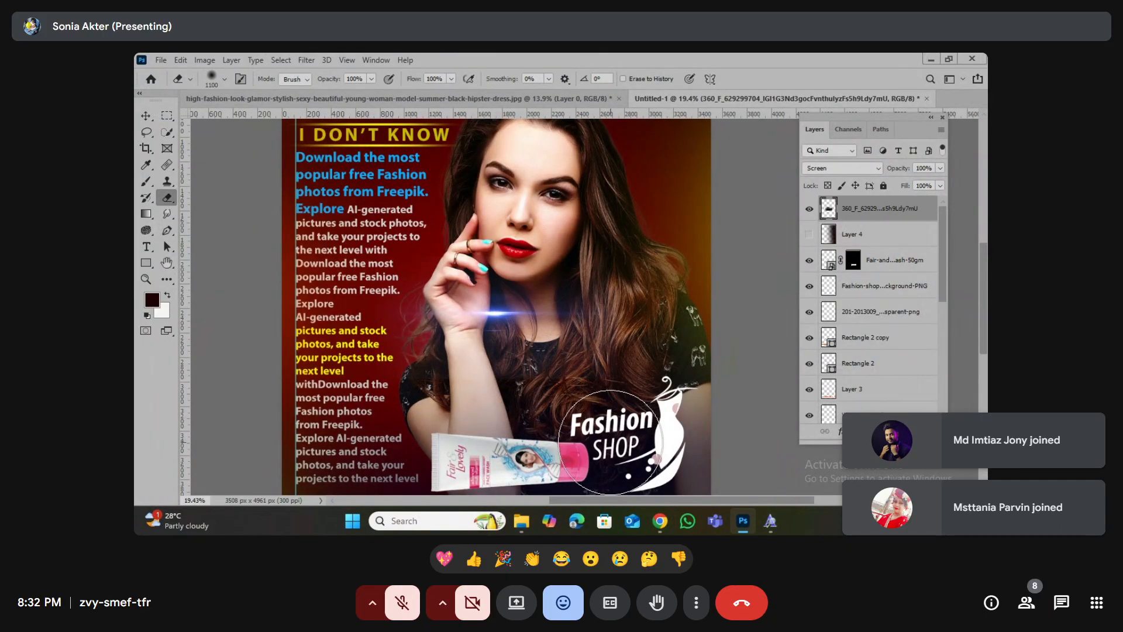
- Scale the lens flare to about 138% and move it onto the upper edge of the FASHION title near the letter A
key("v")
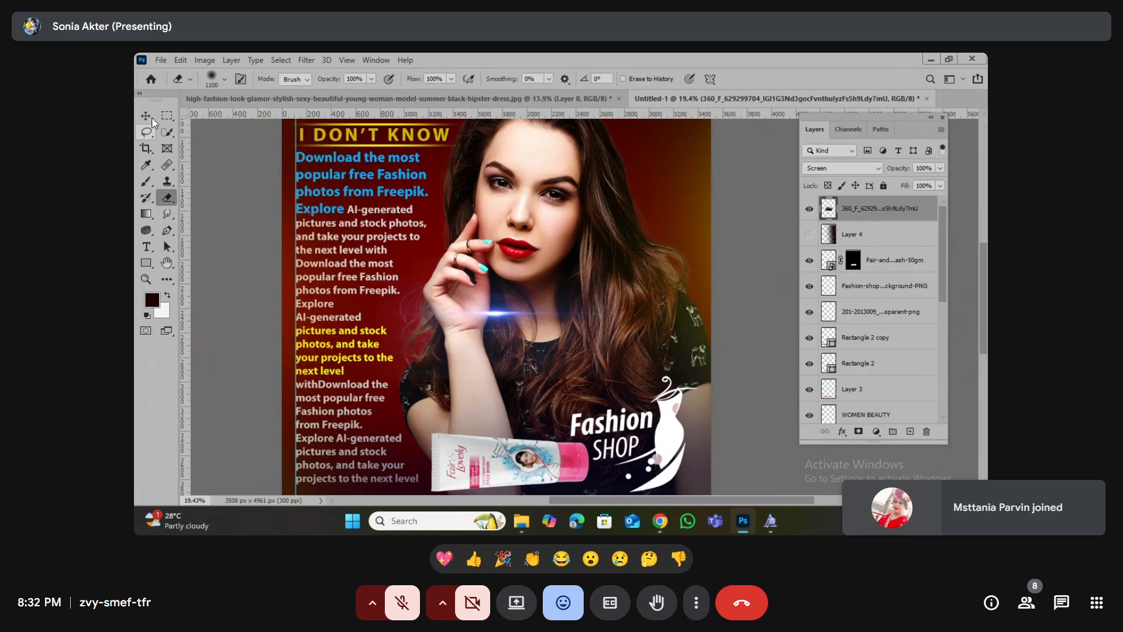
key("ctrl+0")
key("ctrl+t")
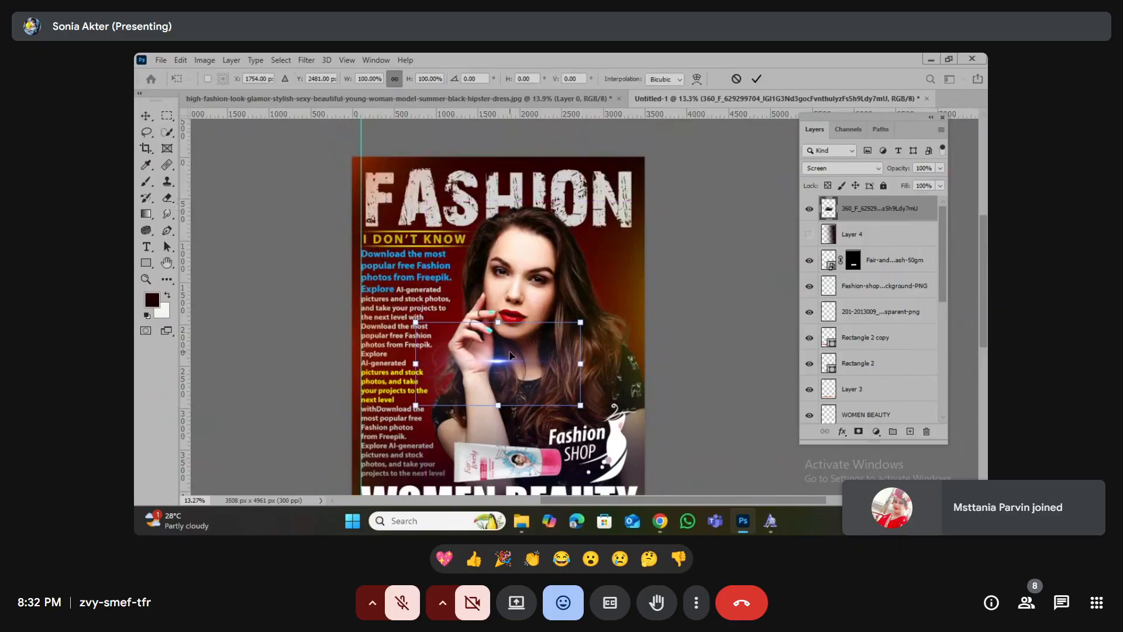
left_click_drag(514, 343, 414, 174)
left_click_drag(488, 209, 554, 231)
left_click_drag(502, 209, 486, 199)
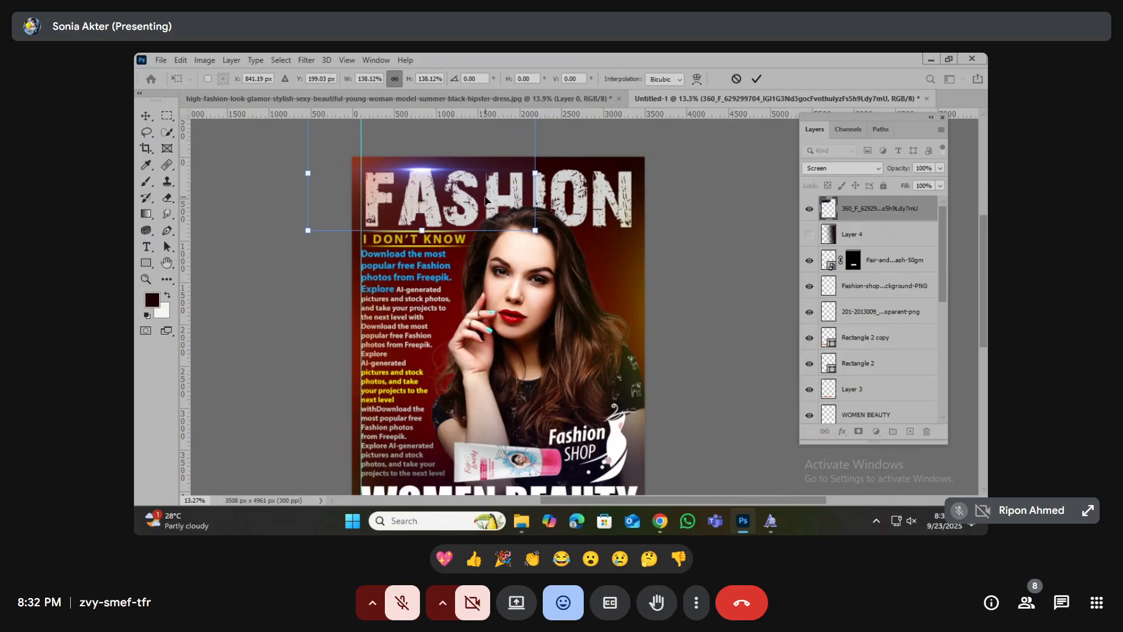
key("Return")
- Duplicate the lens flare and place the copy along the lower edge of the FASHION title beneath the letters ON
left_click_drag(422, 166, 607, 229)
scroll(632, 257, "down", 5)
scroll(643, 265, "up", 4)
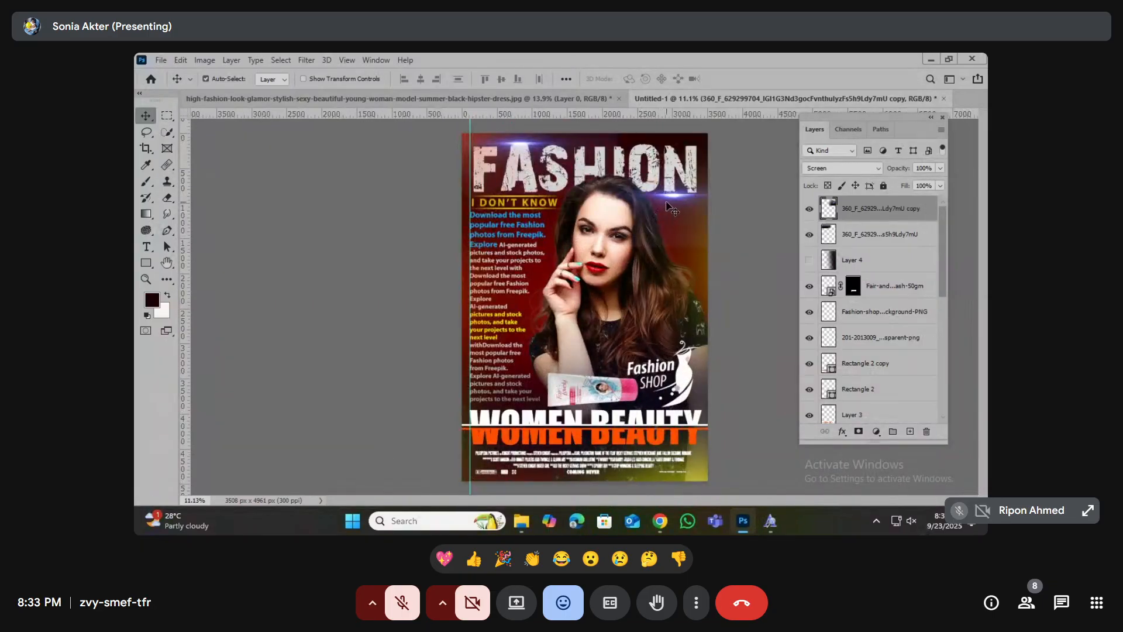
- Place two copies of the lens flare on the WOMEN BEAUTY title, above WOMEN and beneath BEAUTY
left_click_drag(672, 207, 674, 448)
scroll(624, 299, "down", 3)
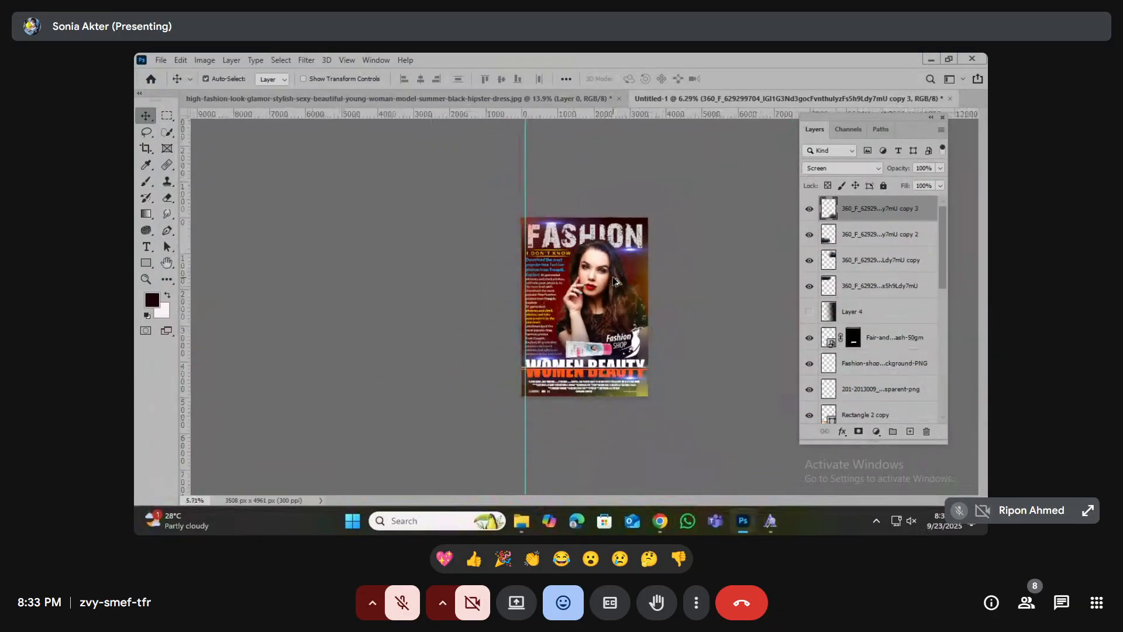
- Remove the vertical guide near the poster's left edge
left_click_drag(526, 158, 186, 177)
scroll(704, 323, "up", 2)
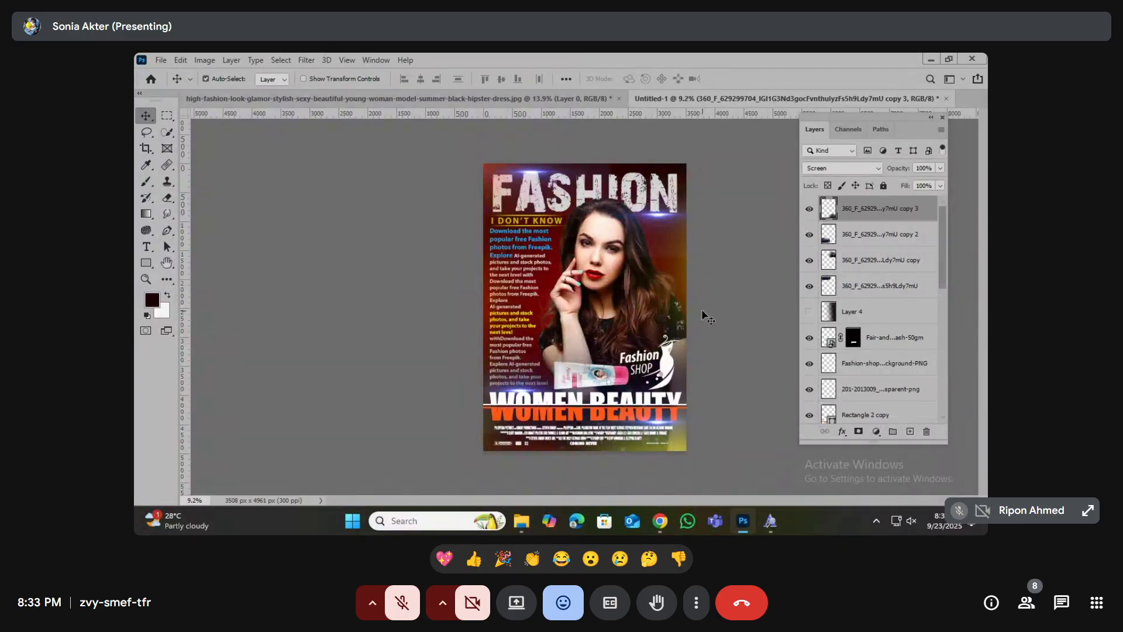
scroll(695, 309, "up", 2)
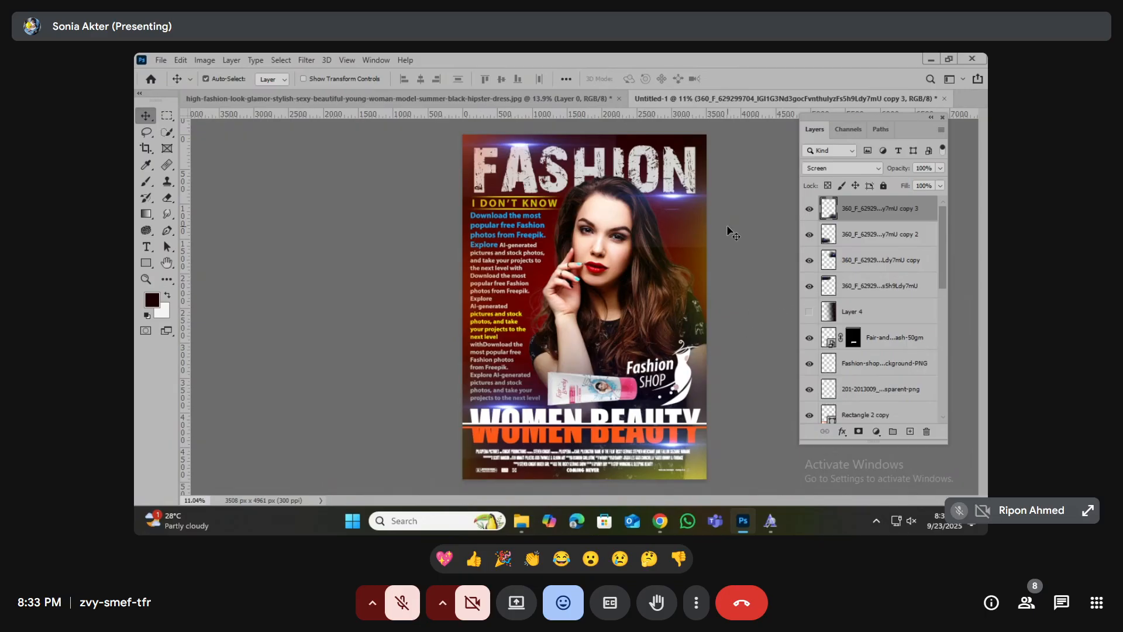
- Try the Normal and Multiply blend modes on the lens flare copy beneath BEAUTY and return it to Screen
left_click(838, 168)
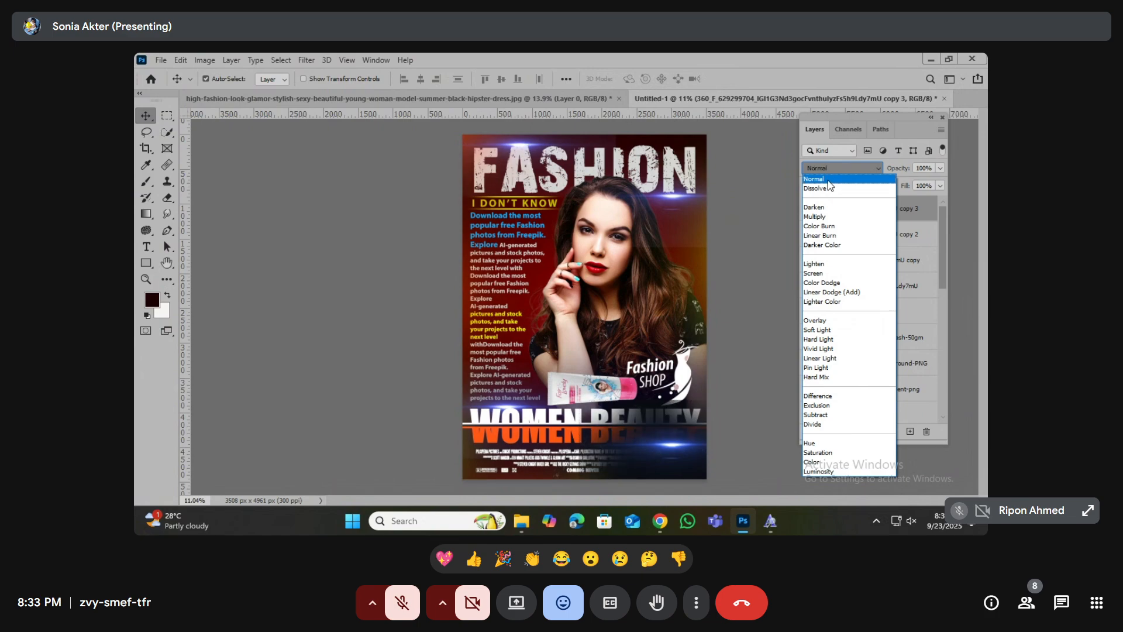
left_click(828, 182)
left_click(829, 171)
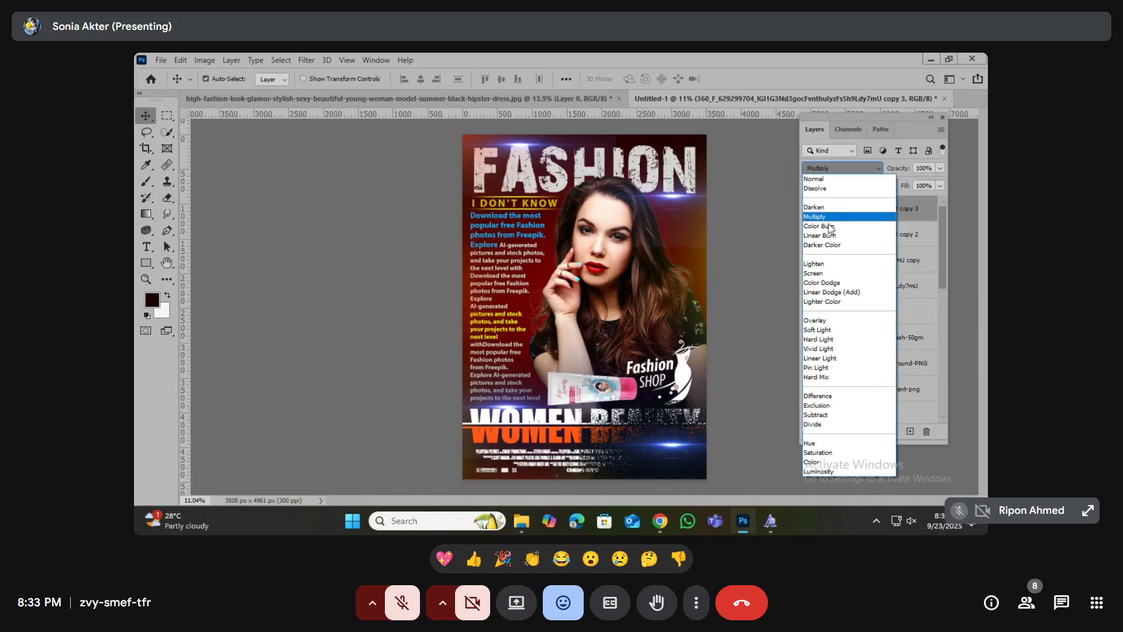
left_click(822, 274)
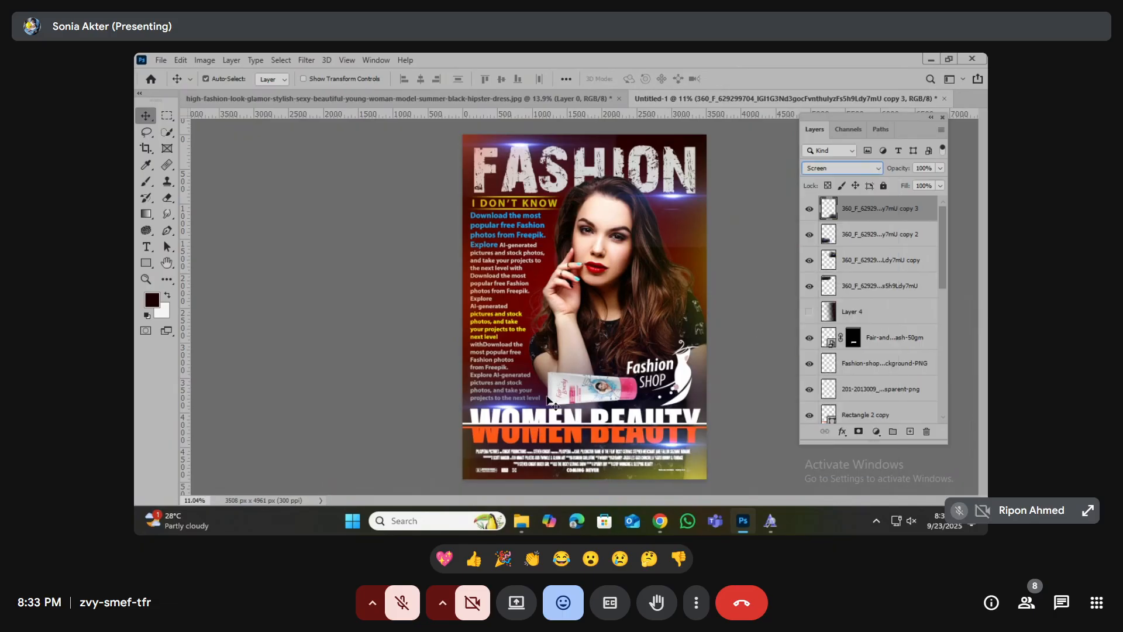
- Select the lens flare copy beneath the FASHION title and erase its lower edge with the soft 1100 px Eraser
left_click(679, 201)
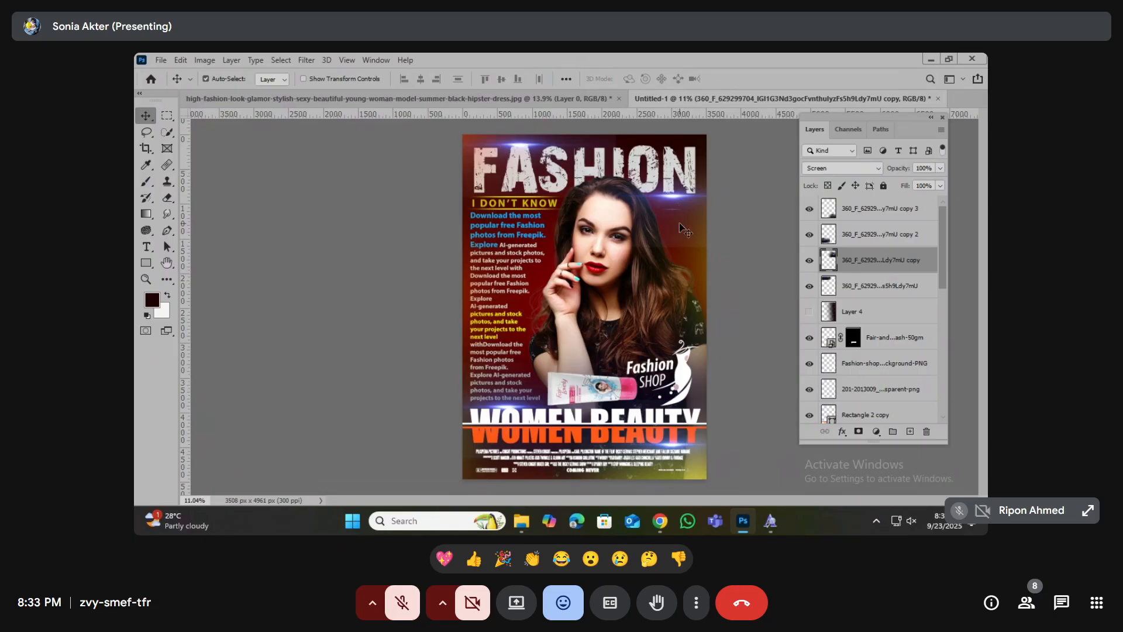
left_click_drag(673, 199, 622, 372)
key("ctrl+z")
scroll(687, 234, "up", 9)
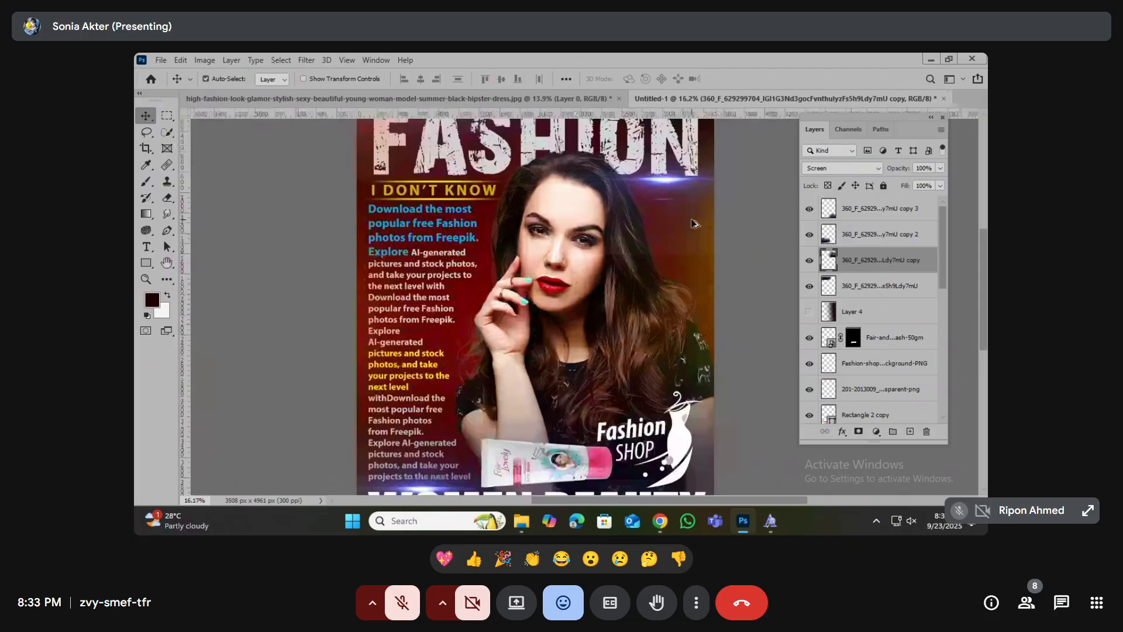
left_click(166, 197)
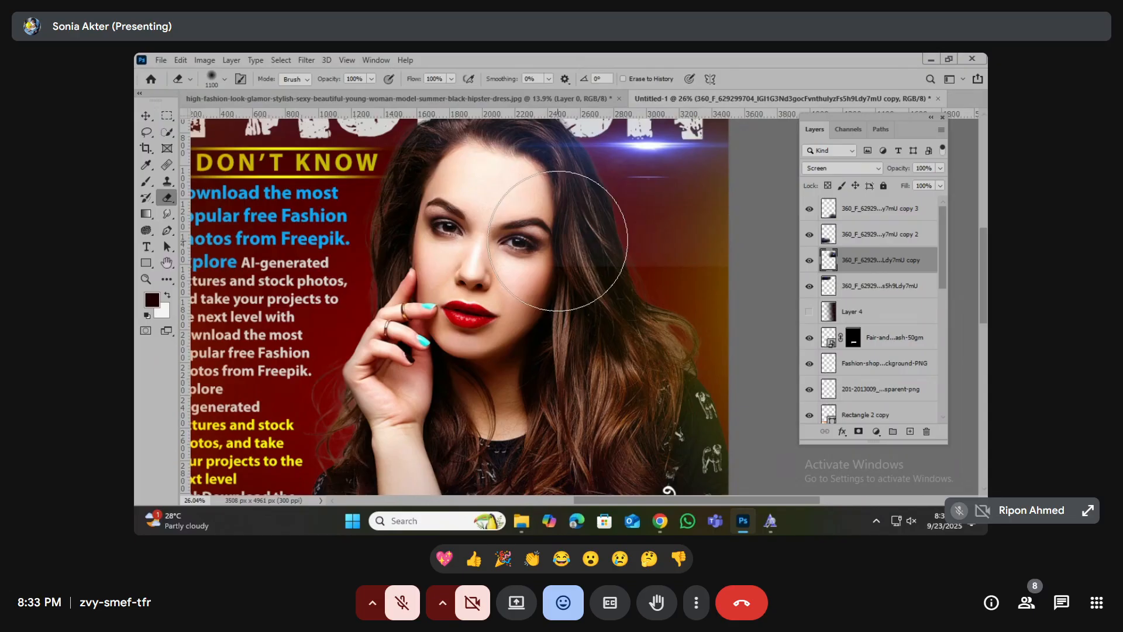
scroll(587, 256, "down", 2)
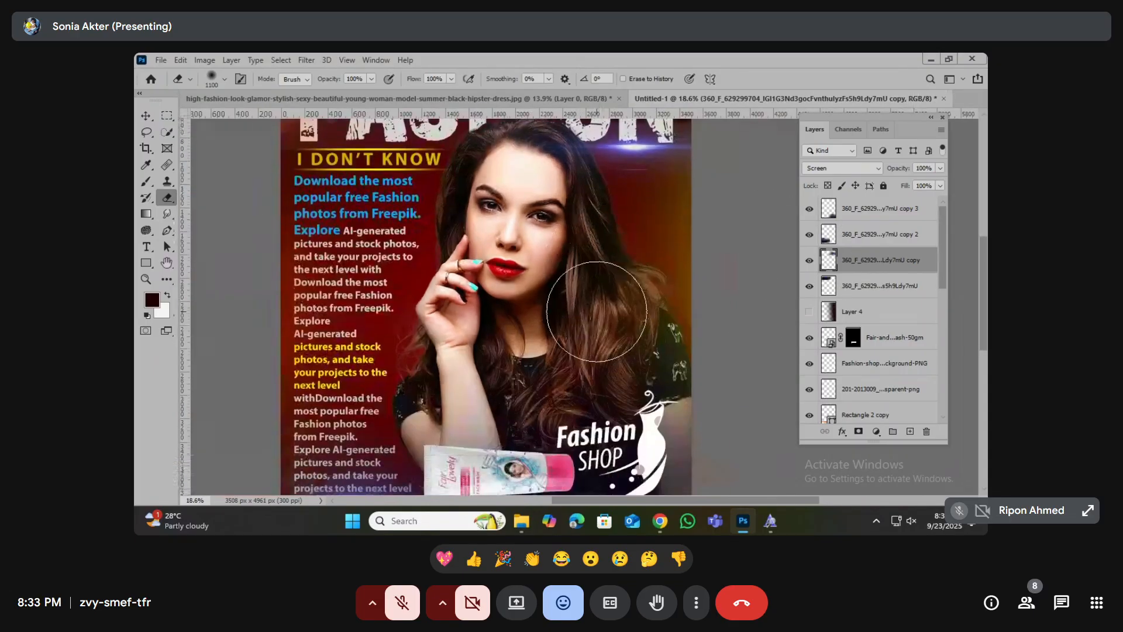
- Toggle the visibility of the topmost lens flare copy to check its effect on WOMEN BEAUTY, and select that layer
scroll(590, 246, "down", 5)
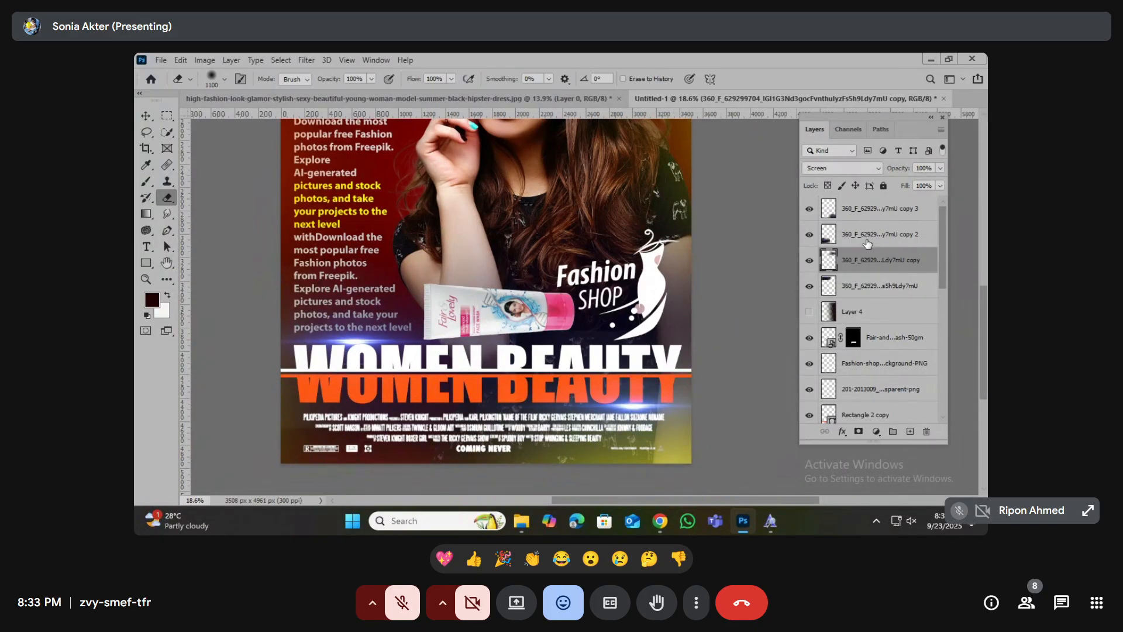
left_click(809, 210)
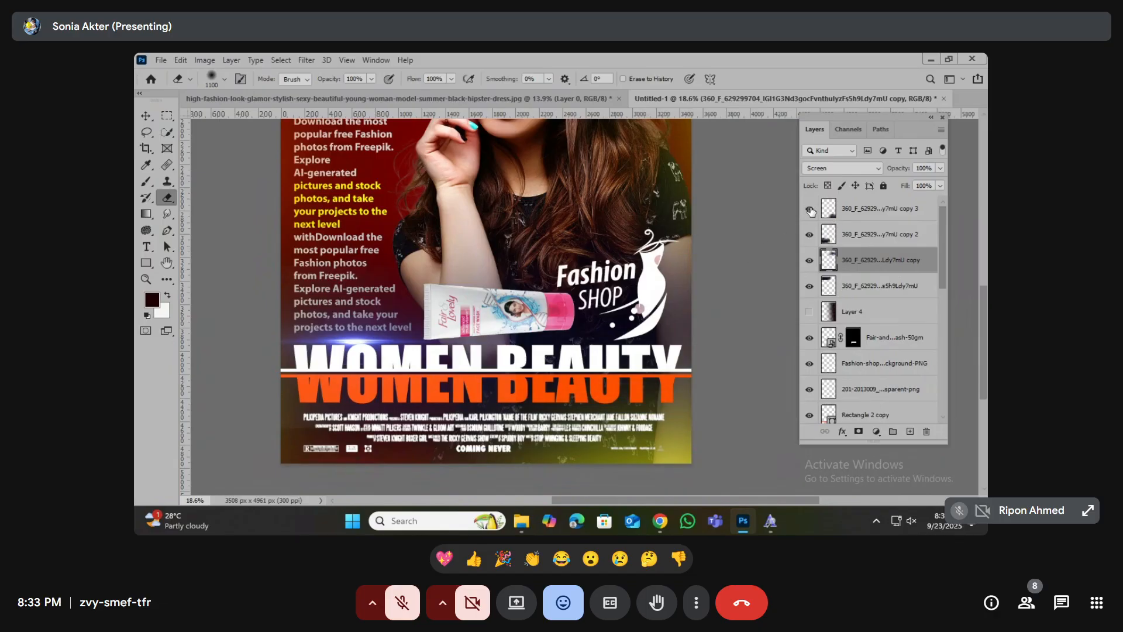
left_click(866, 209)
scroll(760, 315, "down", 6)
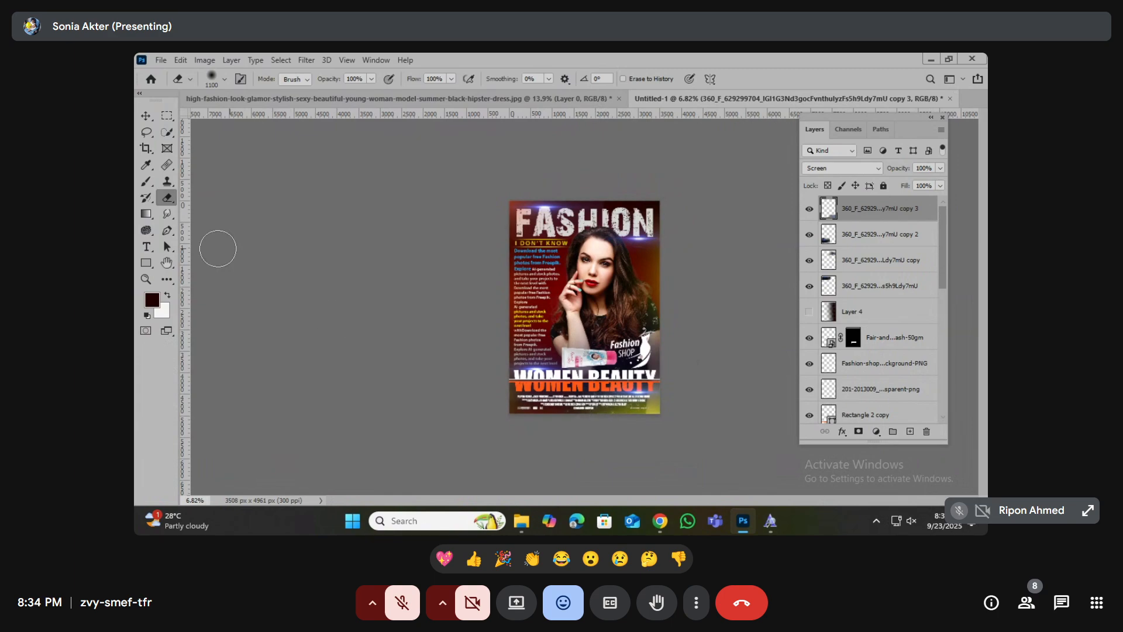
- Select all of the poster's elements together on the canvas with the Move tool
left_click(145, 116)
scroll(611, 288, "up", 2)
scroll(611, 288, "up", 1)
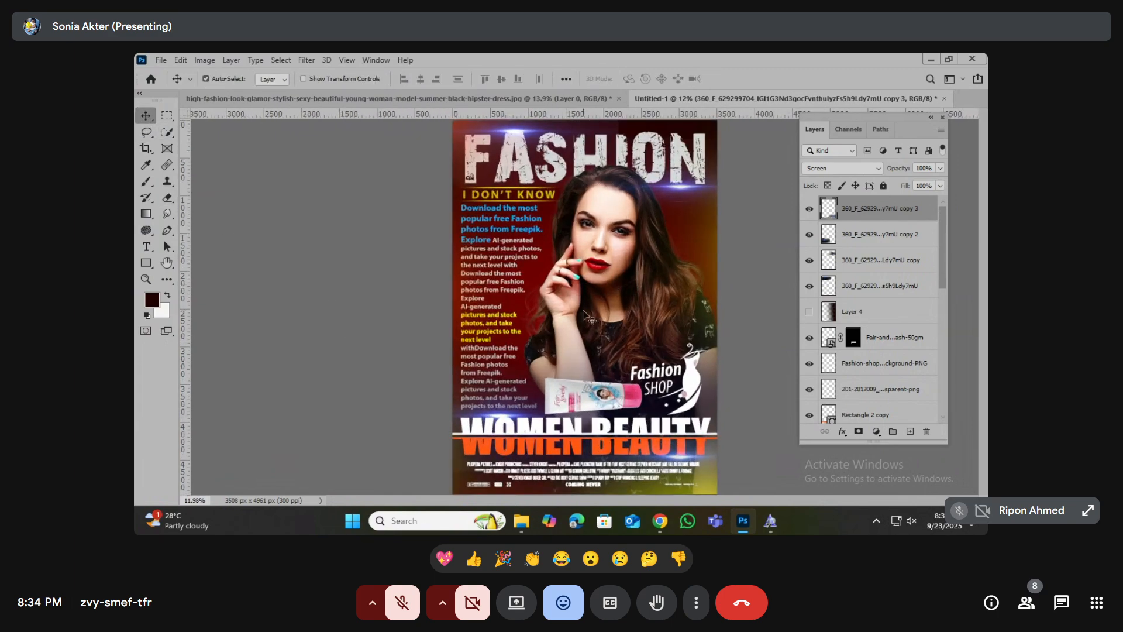
scroll(507, 315, "down", 2)
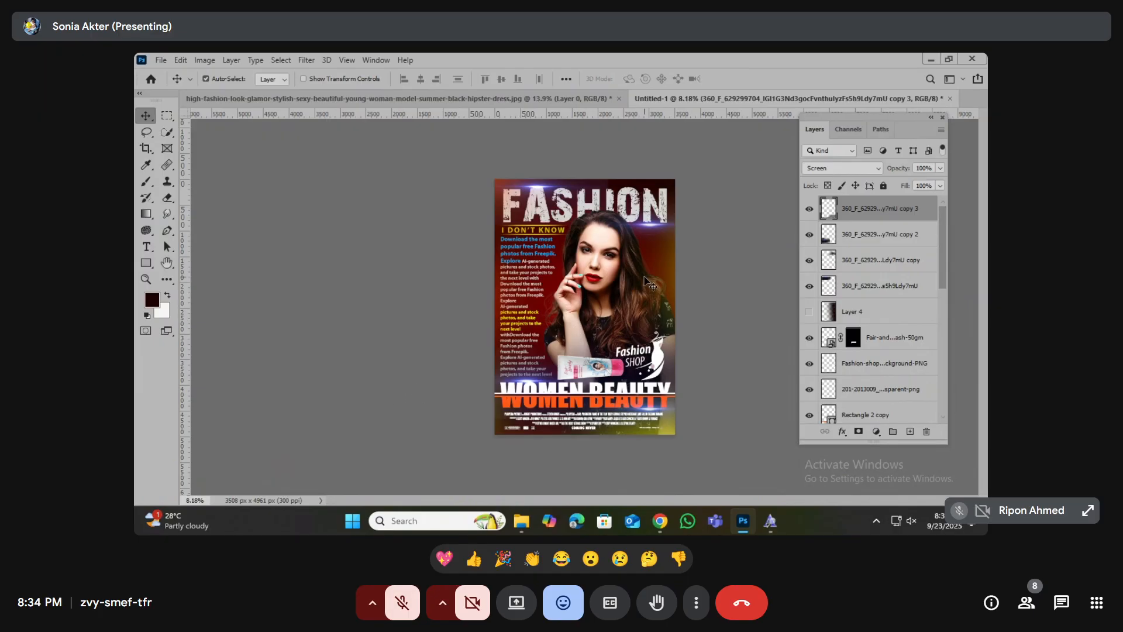
left_click_drag(461, 155, 744, 467)
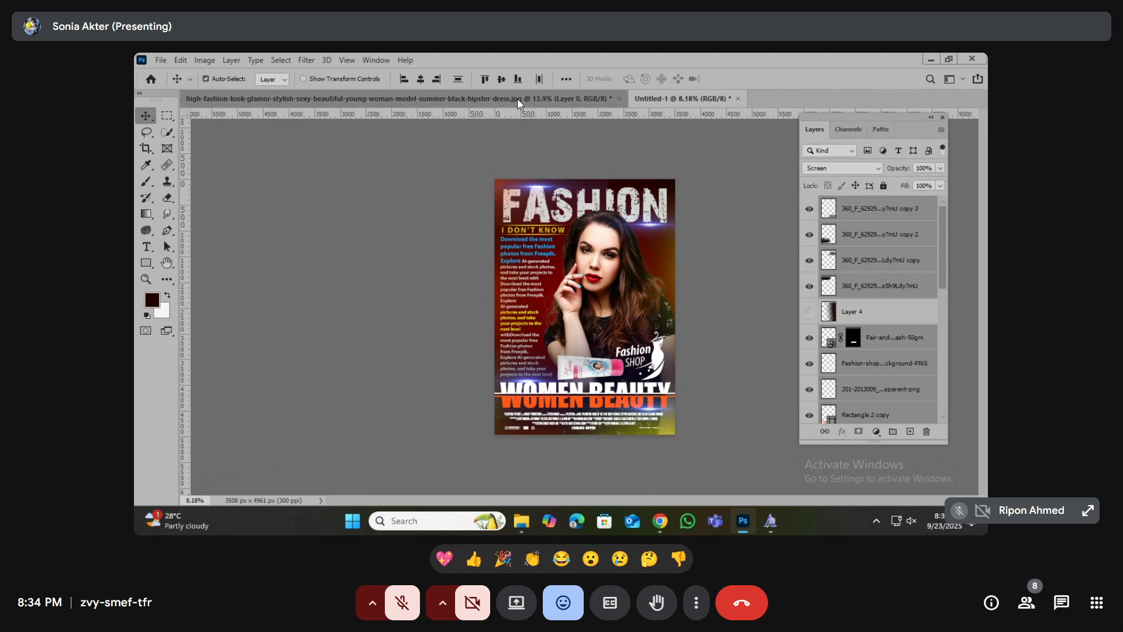
- Switch to the fashion model photo document and scale the cut-out model down, centred on the canvas
left_click(489, 99)
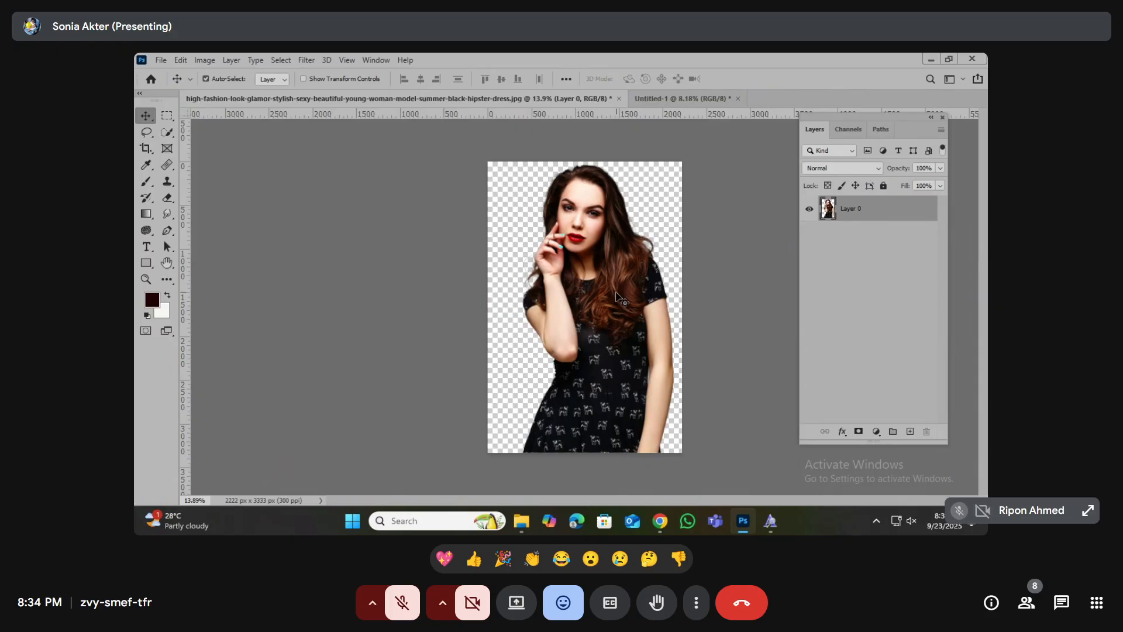
key("ctrl+t")
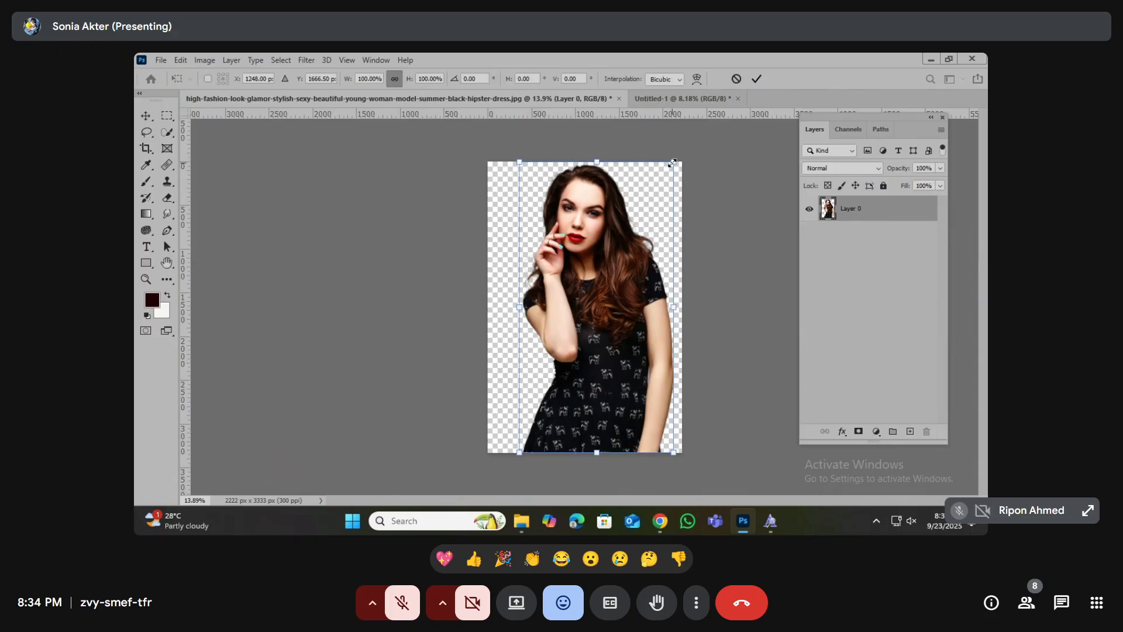
left_click_drag(682, 162, 638, 211)
left_click_drag(613, 253, 602, 253)
key("Return")
- Add a new layer beneath the model and fill it with the dark maroon foreground colour
left_click(911, 430, "ctrl")
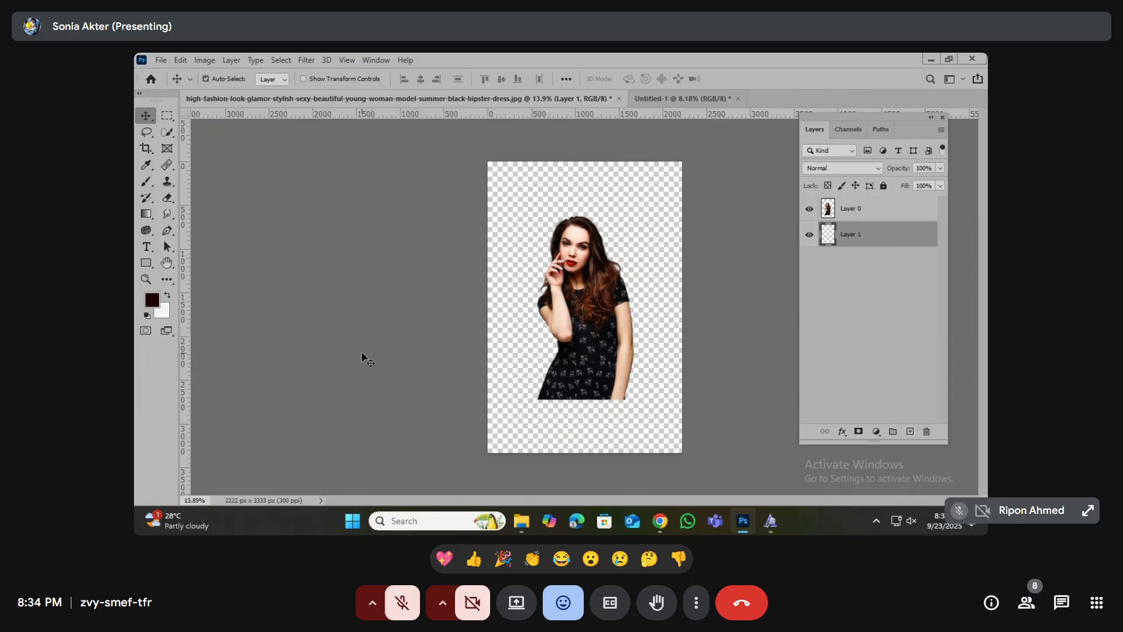
key("alt+BackSpace")
scroll(608, 310, "up", 3)
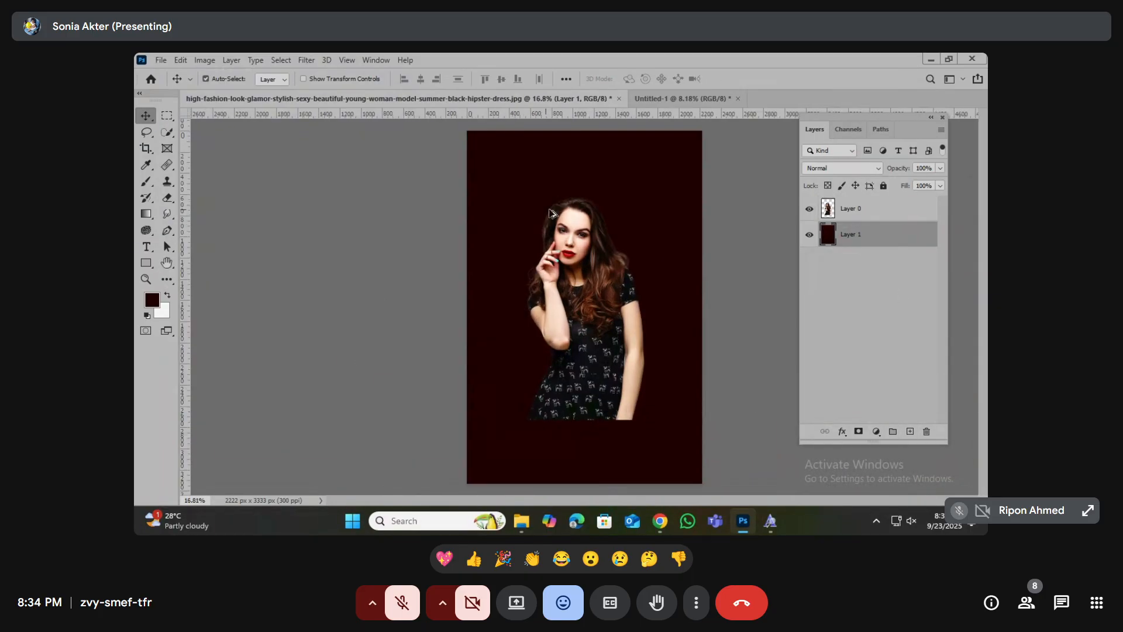
- Switch to Chrome and search Google Images for "ring leon png"
mouse_move(660, 520)
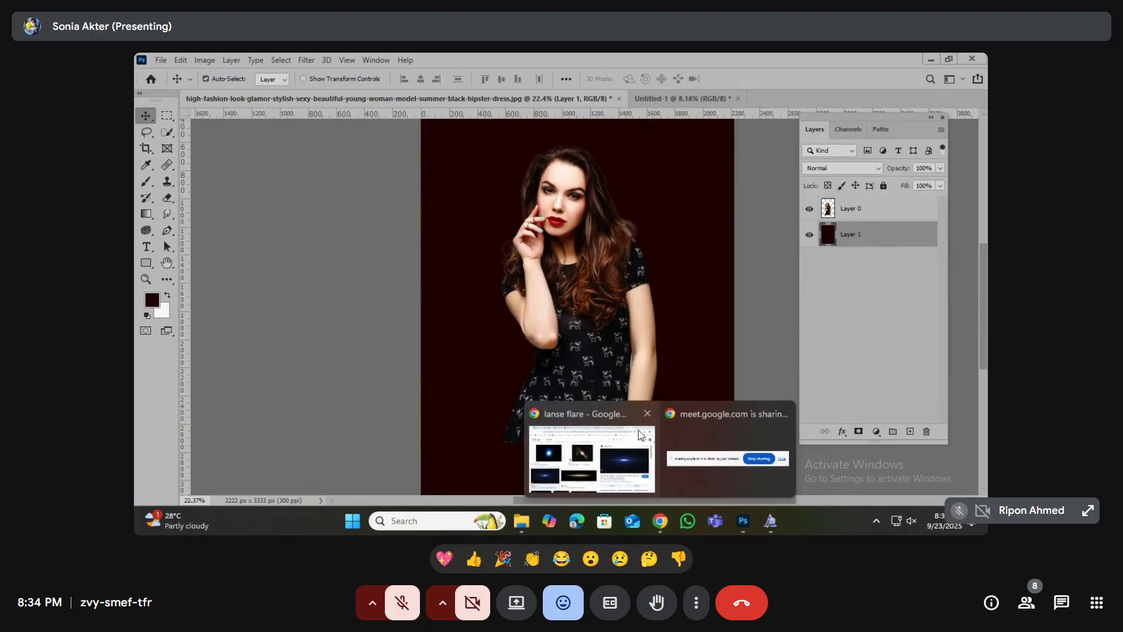
left_click(638, 433)
left_click_drag(310, 152, 202, 158)
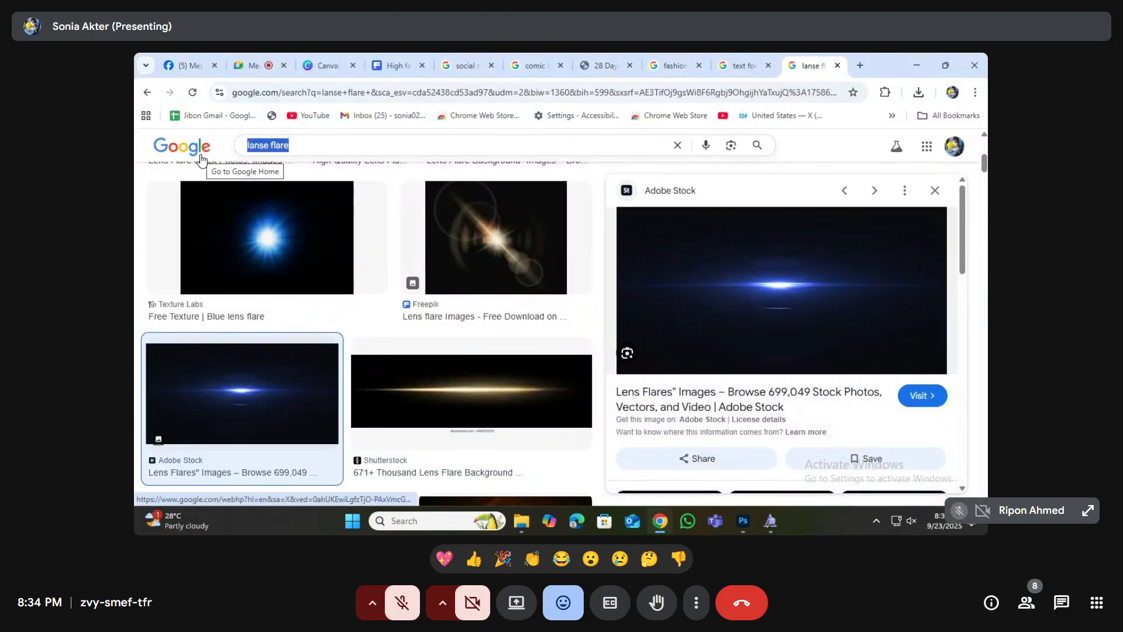
type("ring ")
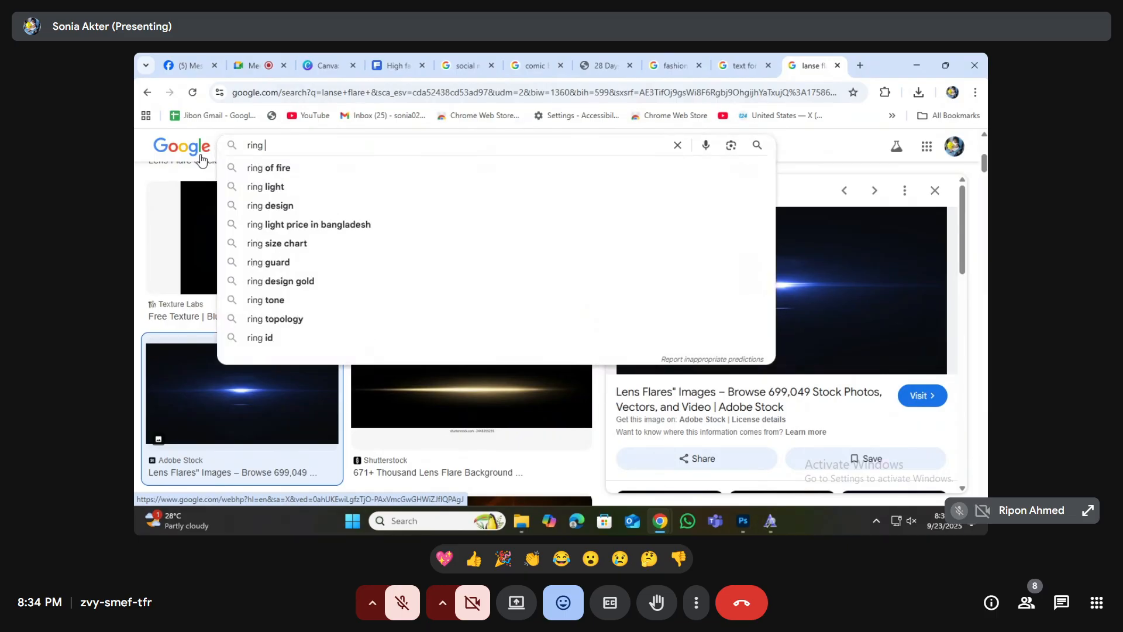
type("leon pmg")
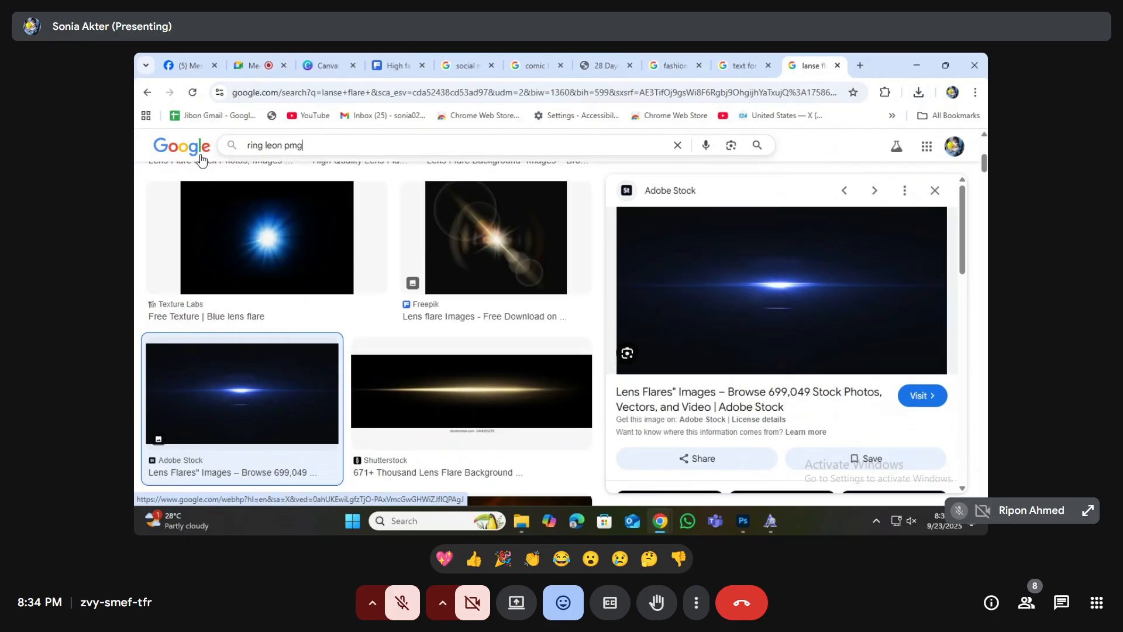
key("BackSpace")
key("BackSpace")
type("ng")
key("Return")
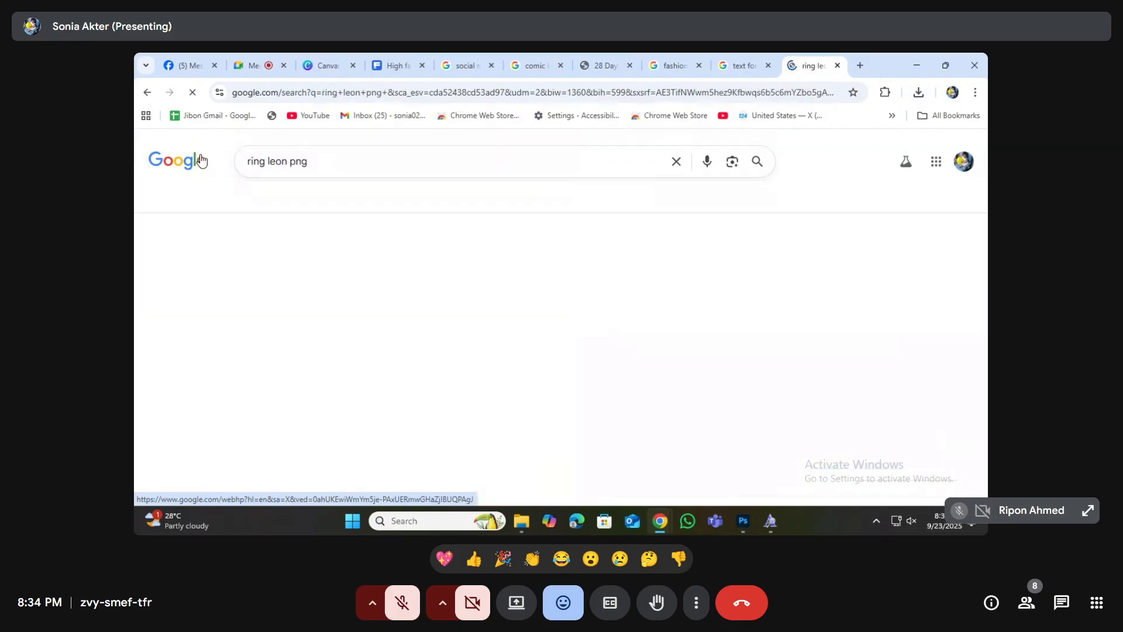
- Correct the image search to "ring neon png"
left_click(268, 162)
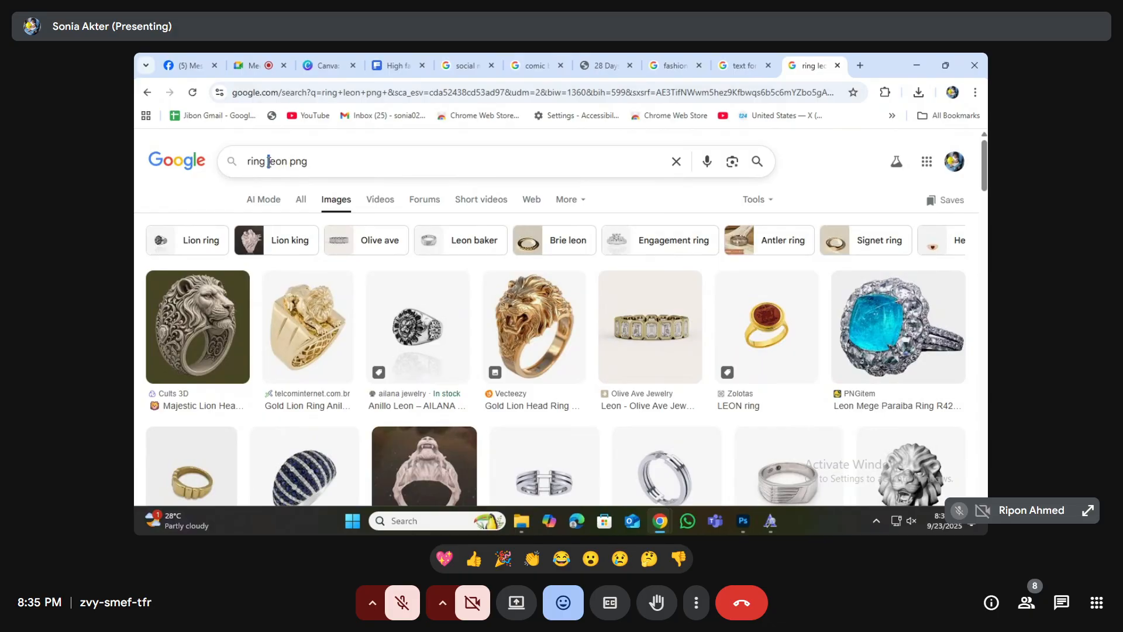
key("BackSpace")
type("n")
key("Return")
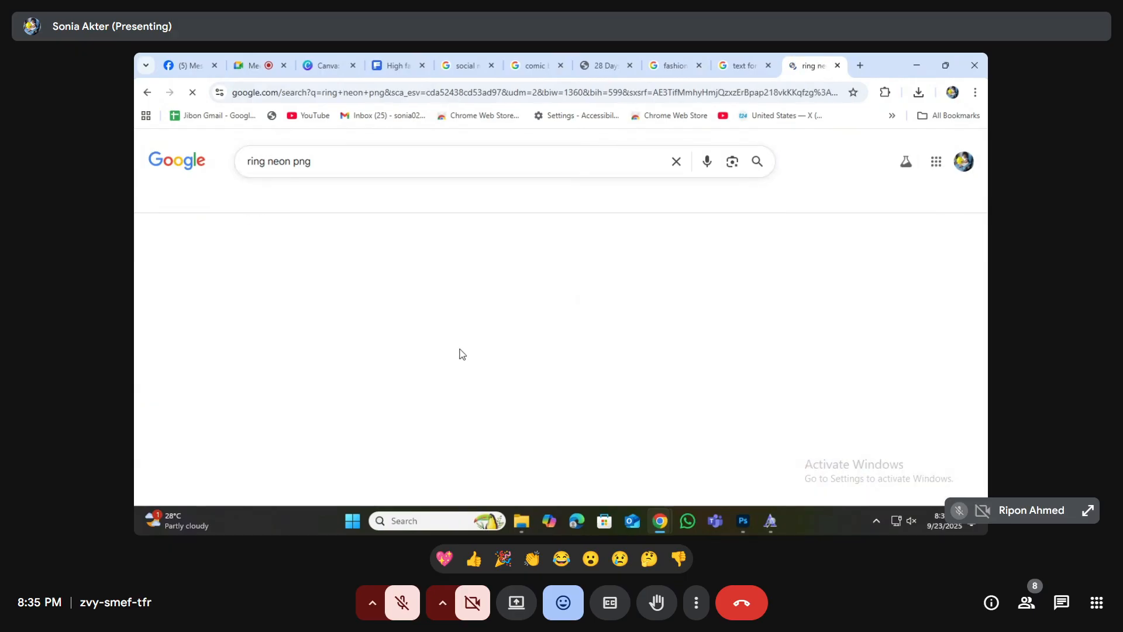
- Browse the neon ring results and open the preview of Shutterstock's blue Neon Ring Light image
scroll(388, 309, "down", 1)
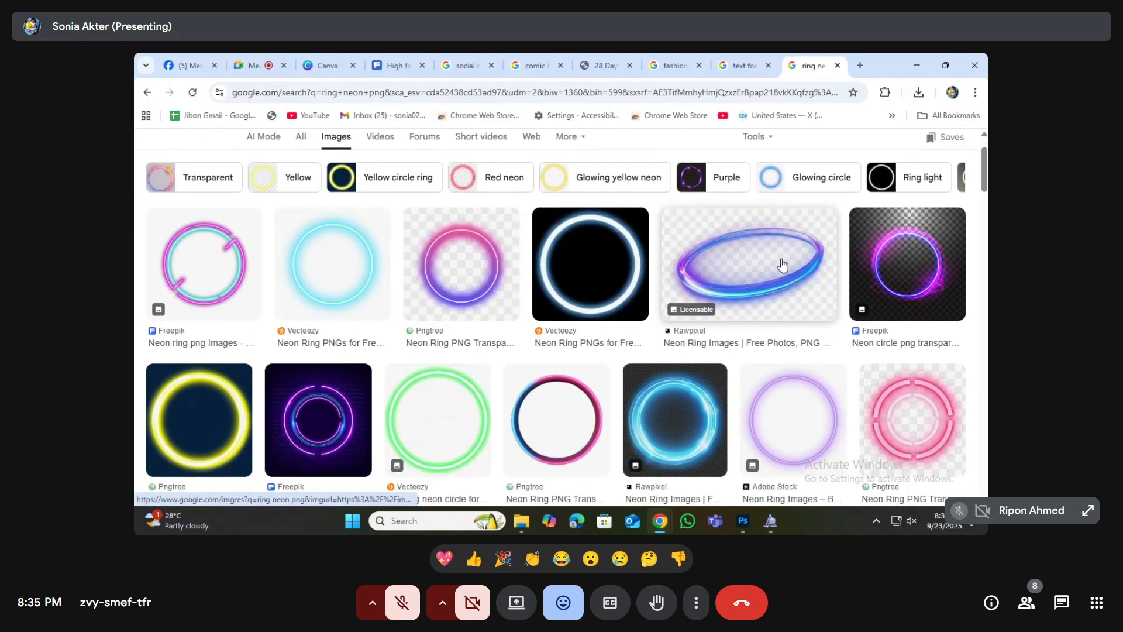
scroll(772, 263, "down", 5)
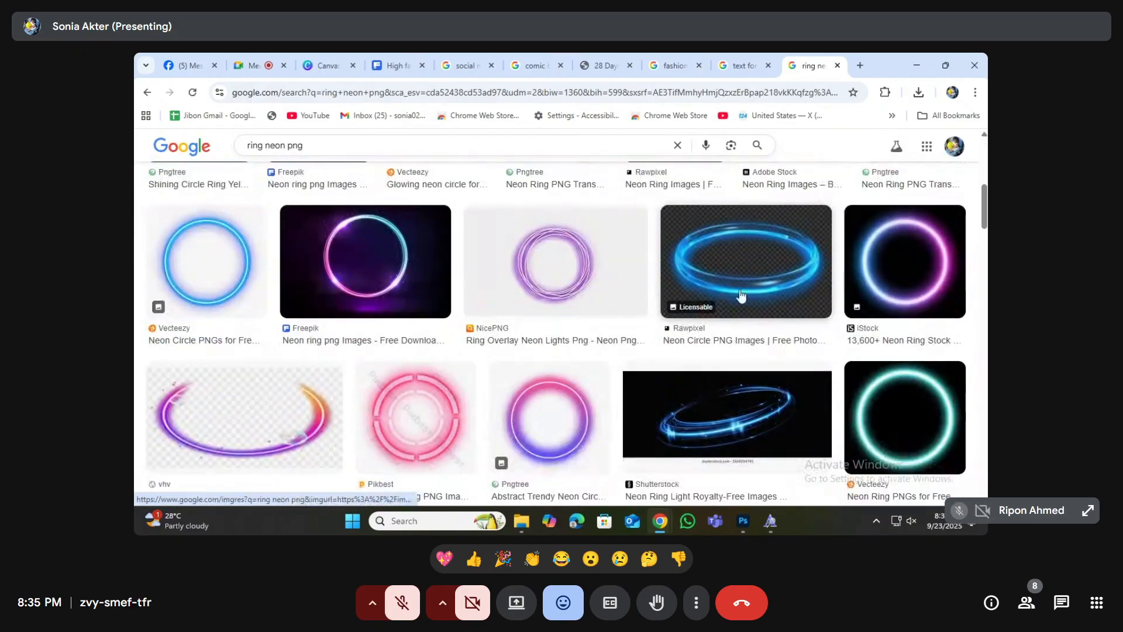
scroll(735, 378, "down", 3)
left_click(722, 292)
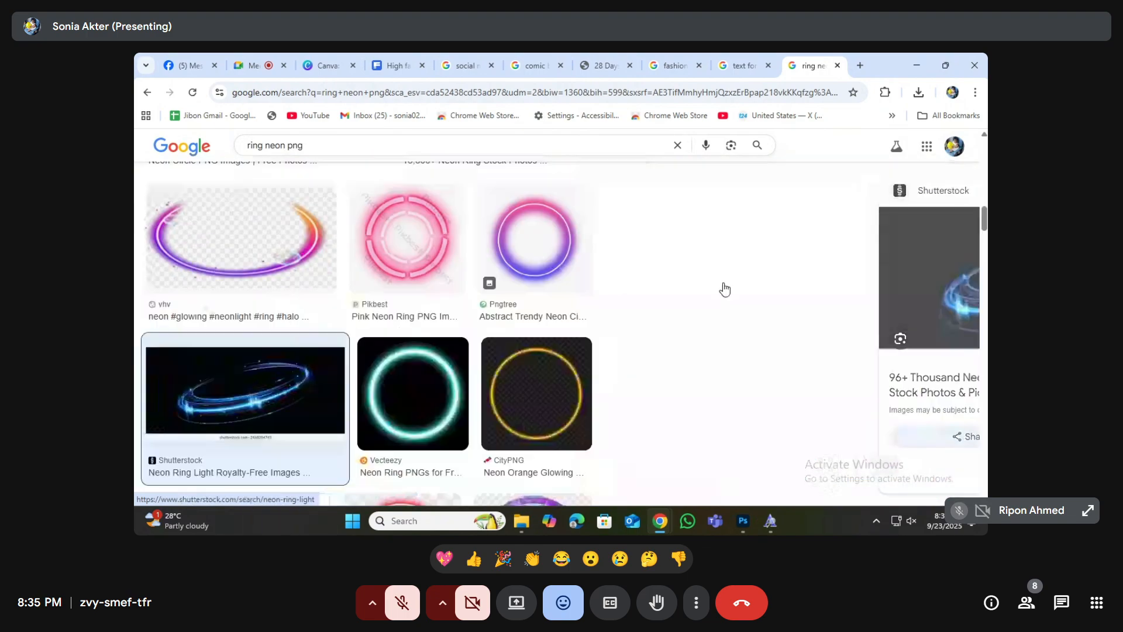
- Open Freepik's purple abstract light circle swirl from the related images
scroll(778, 305, "down", 3)
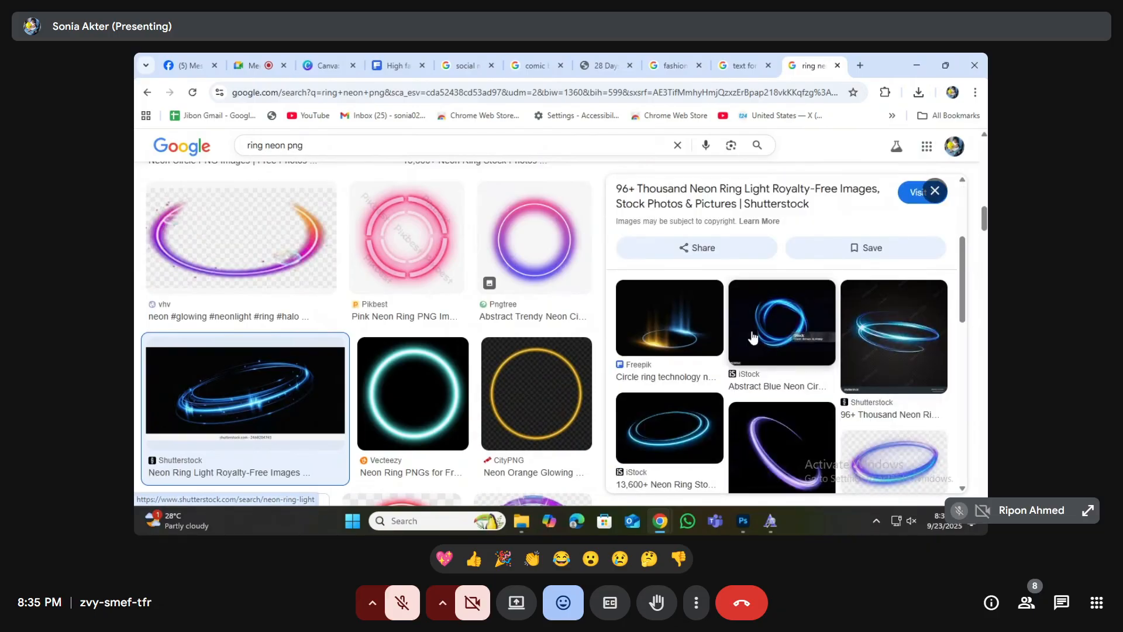
scroll(775, 293, "down", 4)
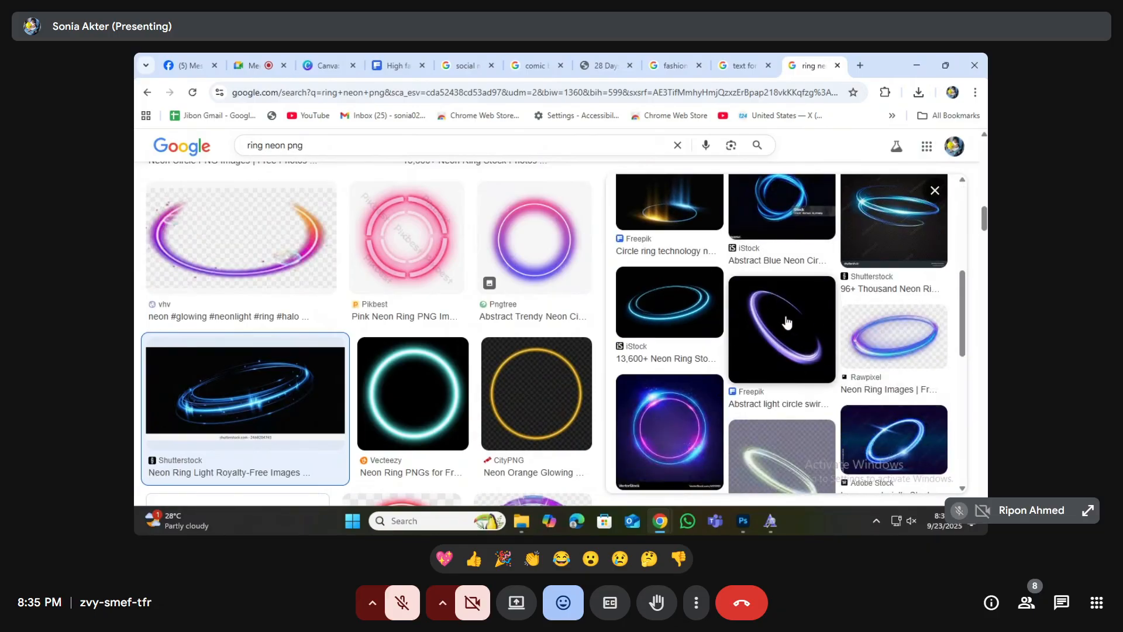
left_click(787, 322)
- Save Freepik's purple abstract light circle swirl image to the Desktop as a JPEG
scroll(777, 319, "down", 3)
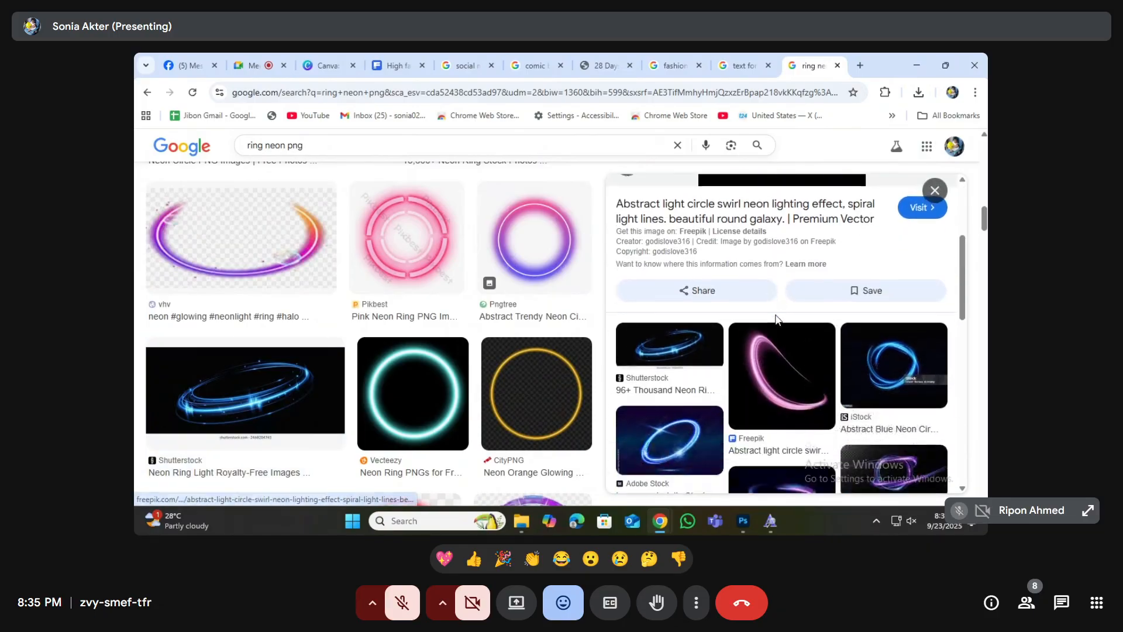
scroll(776, 319, "down", 2)
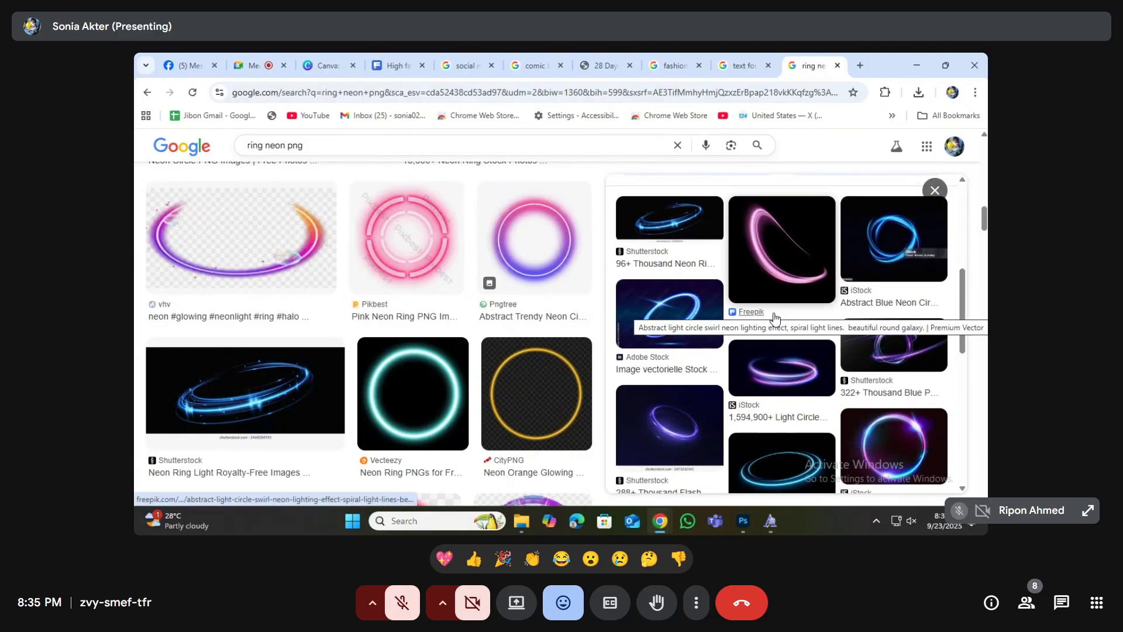
left_click(775, 318)
right_click(778, 258)
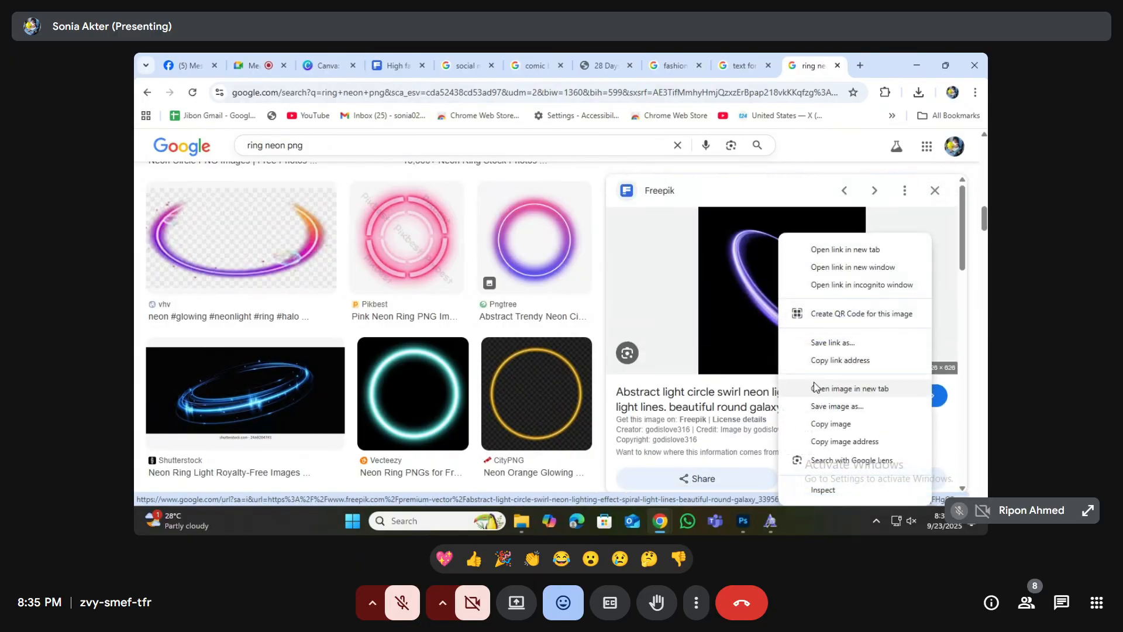
left_click(839, 407)
left_click(474, 331)
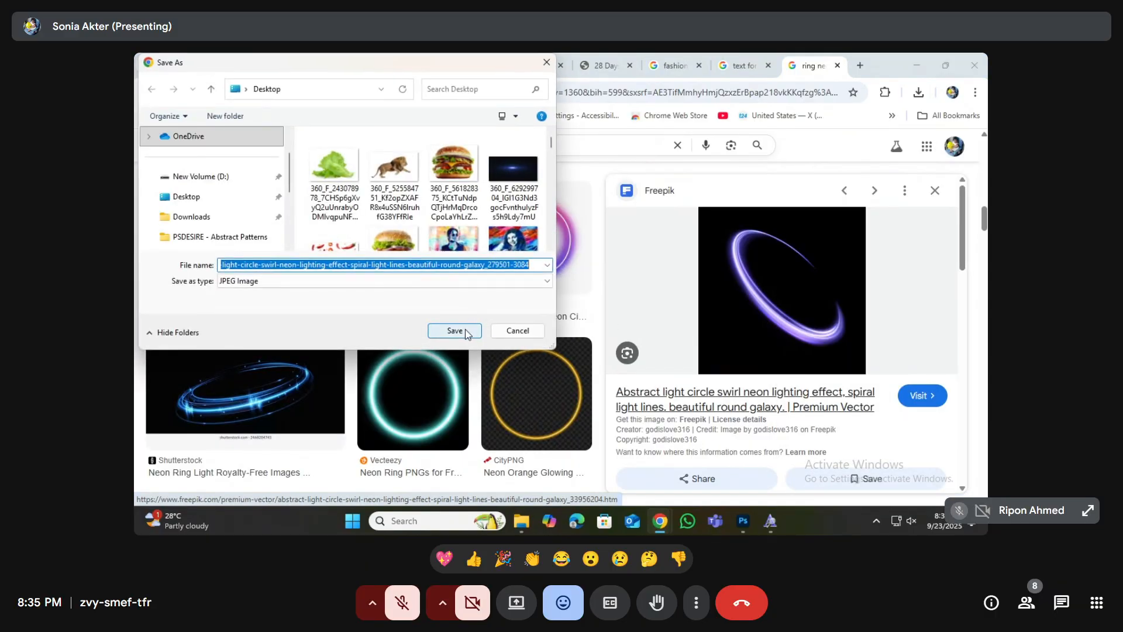
- Switch to Photoshop and try to place the downloaded light swirl image as embedded in the model document
left_click(741, 521)
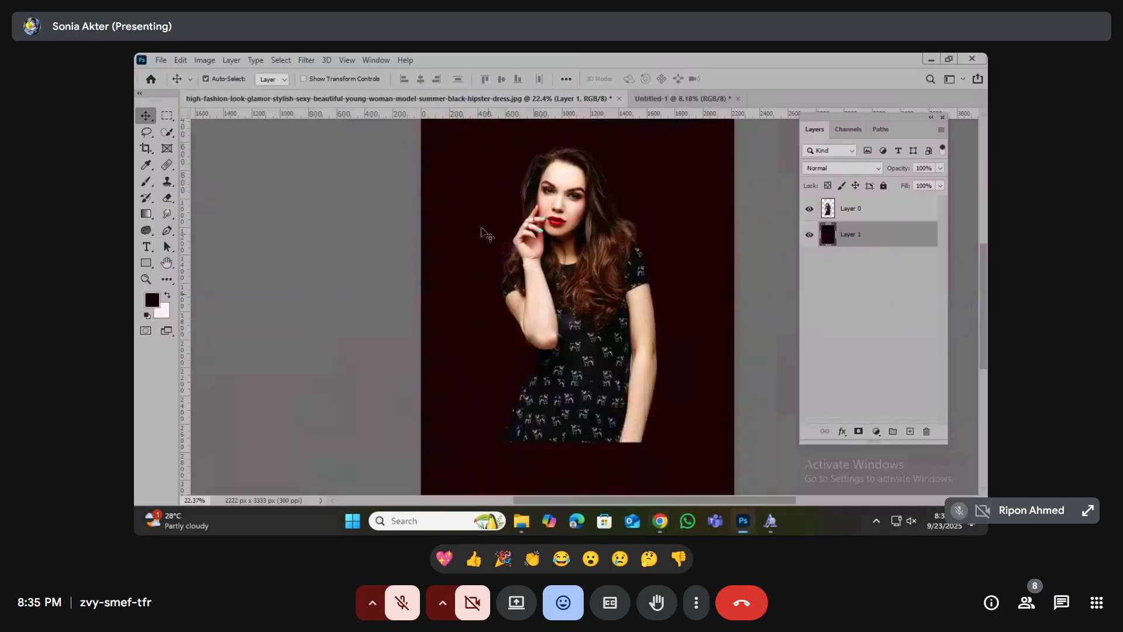
left_click(167, 60)
left_click(201, 307)
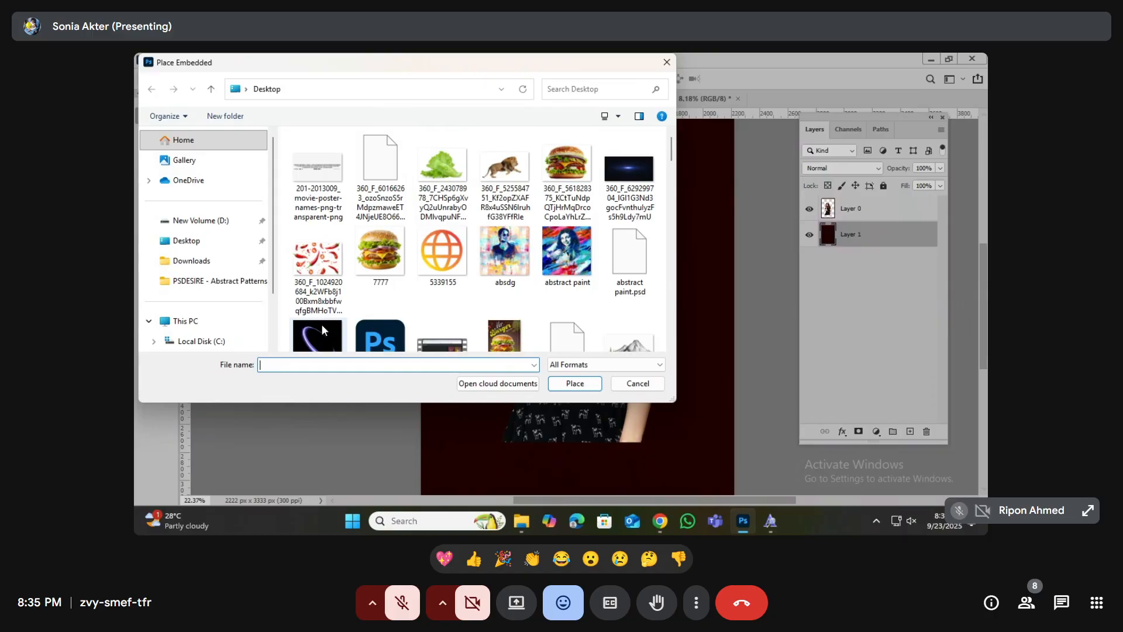
double_click(322, 328)
key("Return")
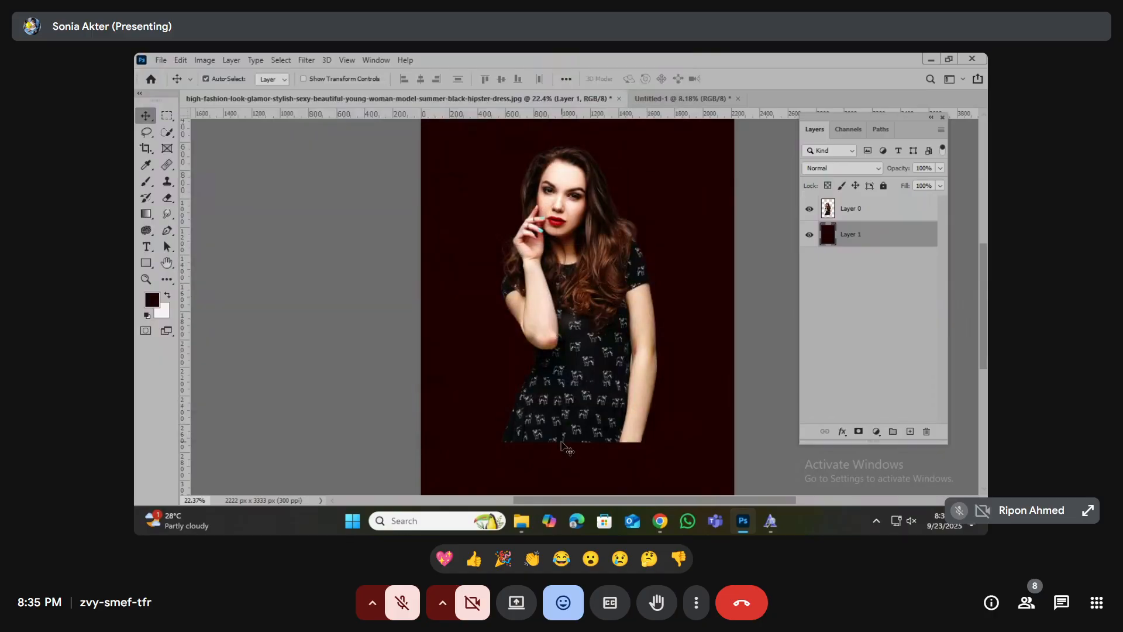
- Clear the open windows off the desktop, closing the 28 Days Later font preview, and open the downloaded swirl image in Paint
left_click(530, 527)
left_click(930, 61)
left_click(929, 61)
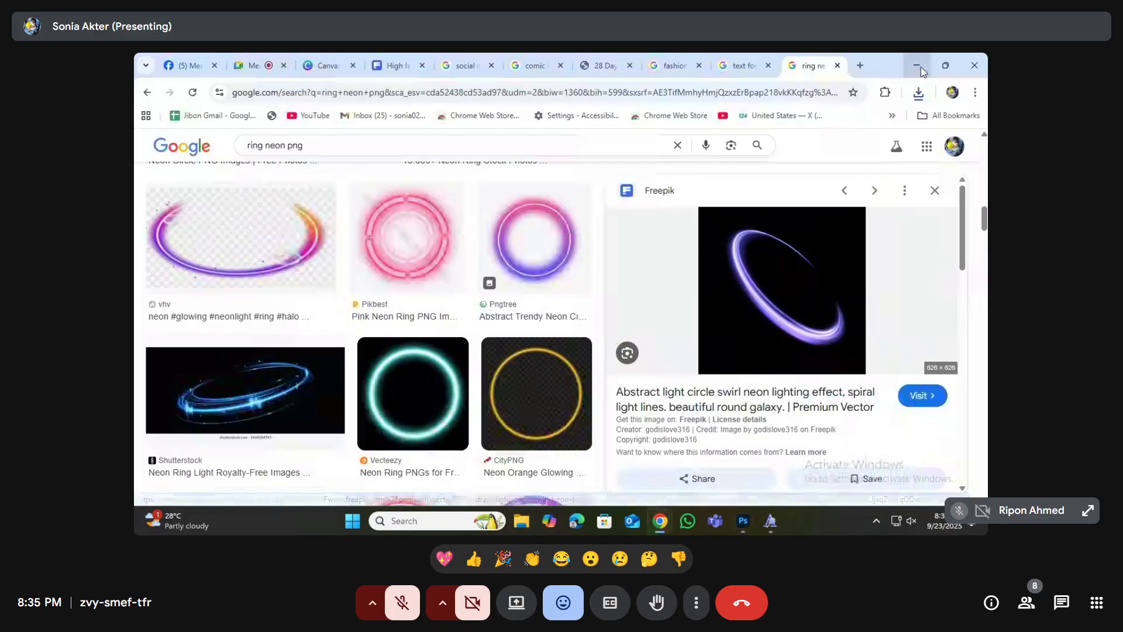
left_click(921, 63)
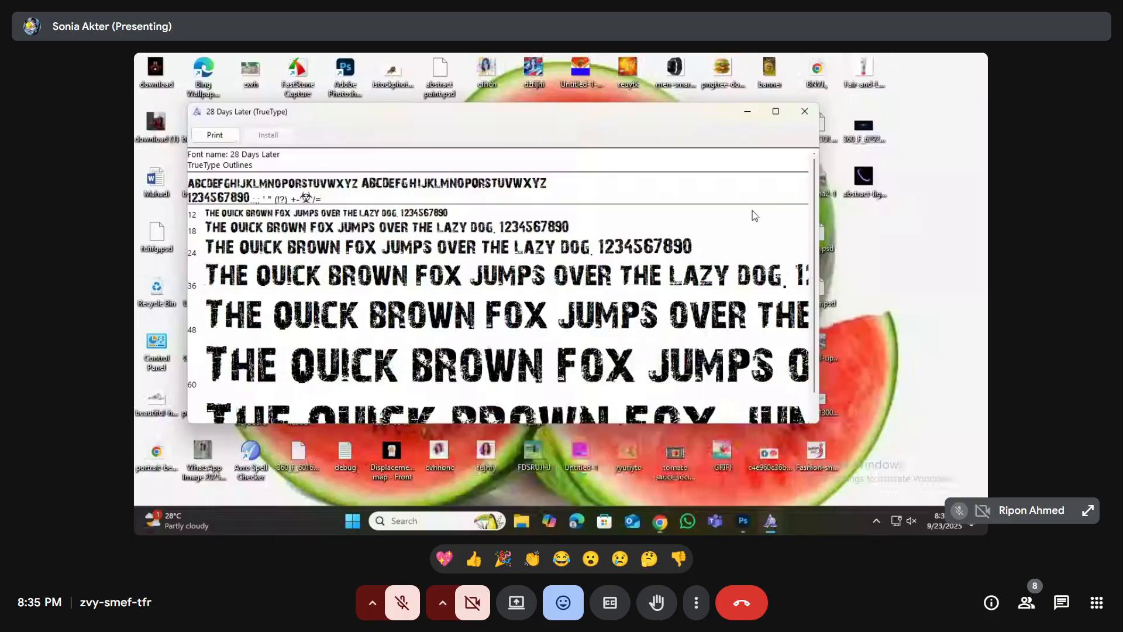
left_click(804, 111)
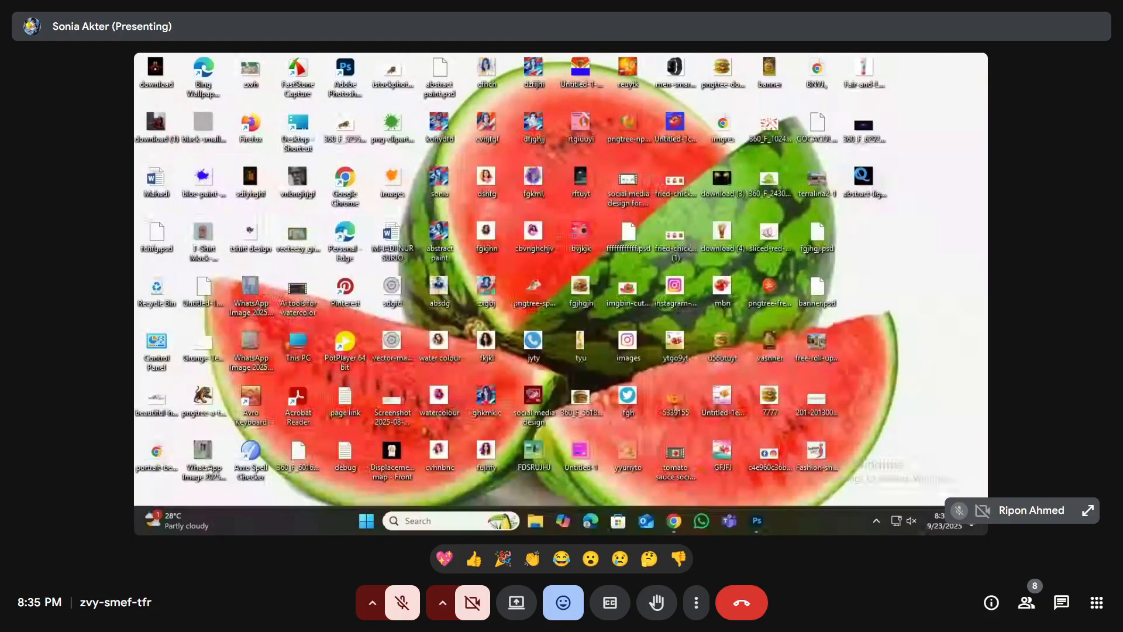
right_click(862, 177)
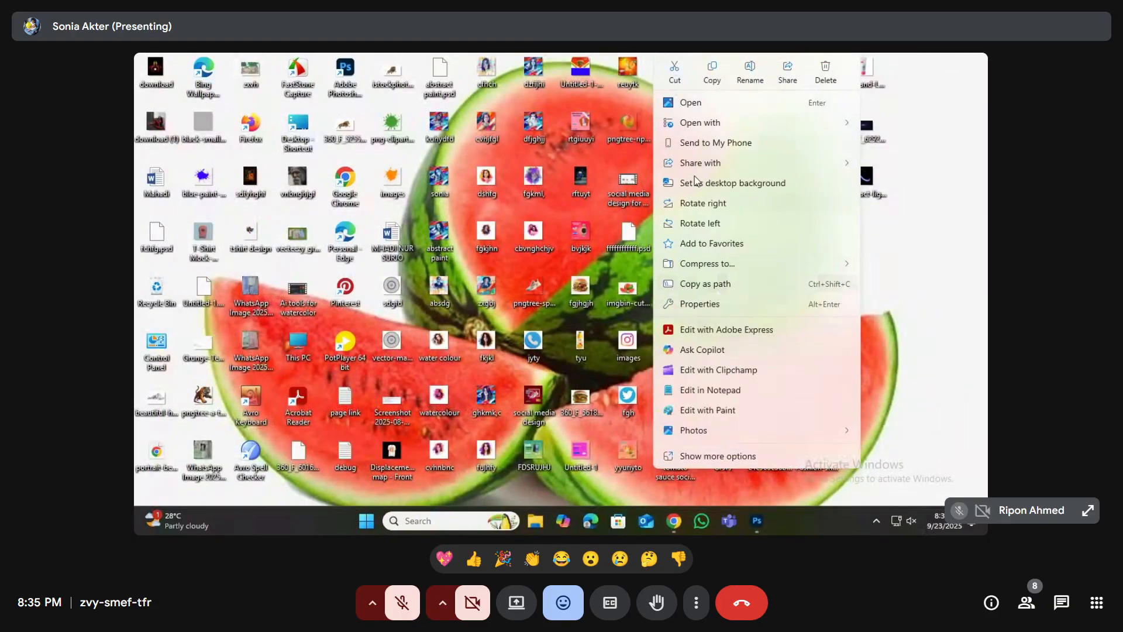
left_click(714, 124)
left_click(549, 128)
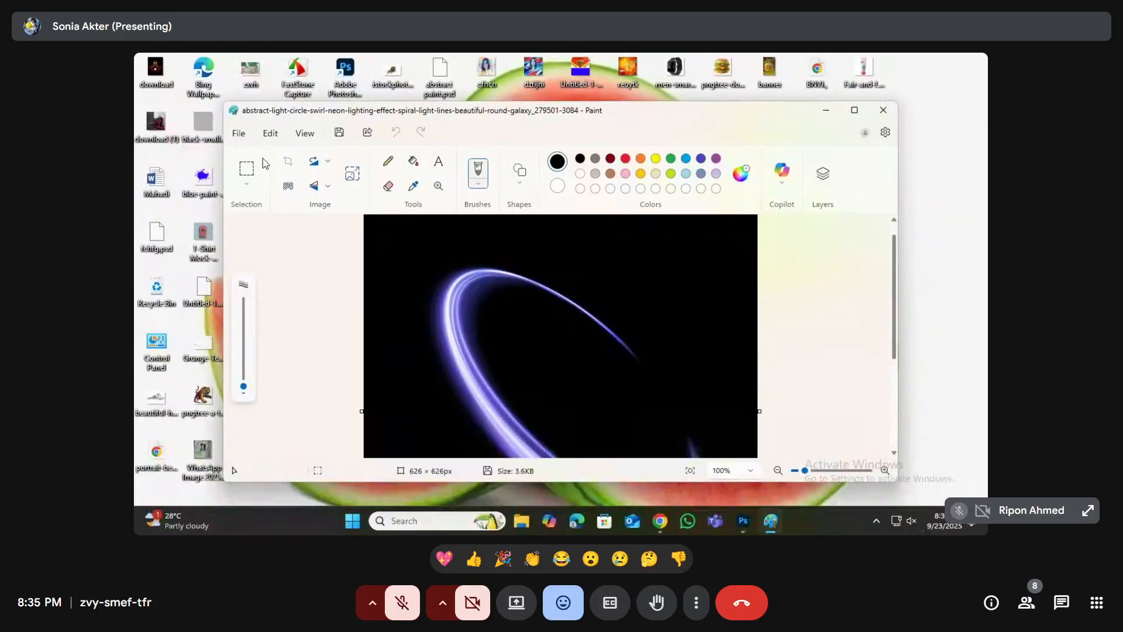
- Save a JPEG copy of the swirl image to the Desktop as jnhgfhgjytji
left_click(238, 133)
mouse_move(279, 258)
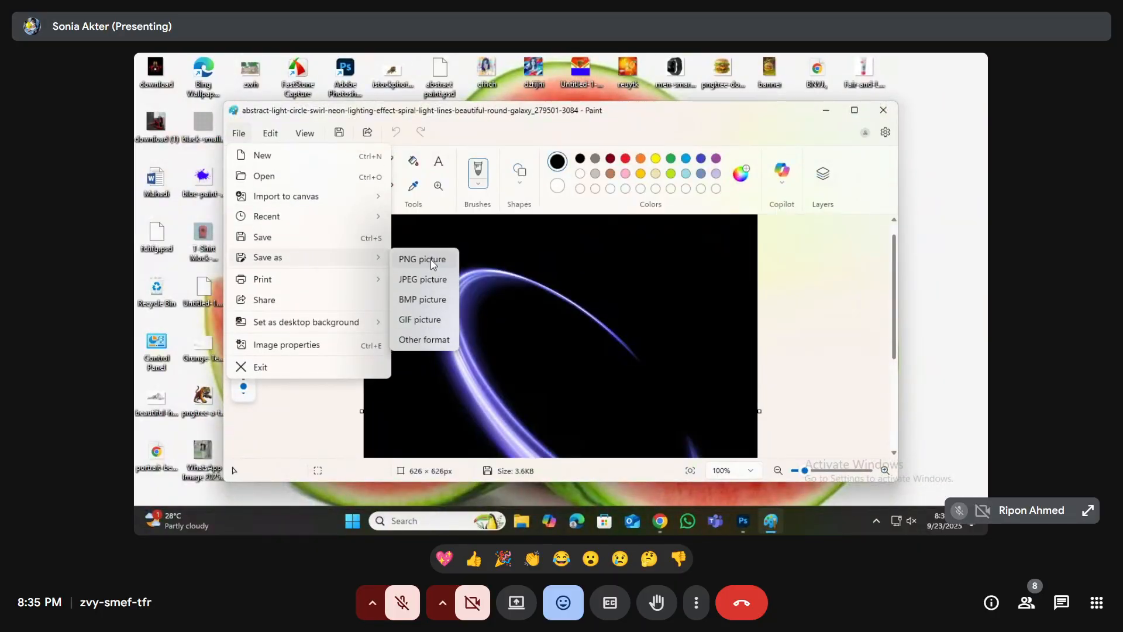
left_click(425, 278)
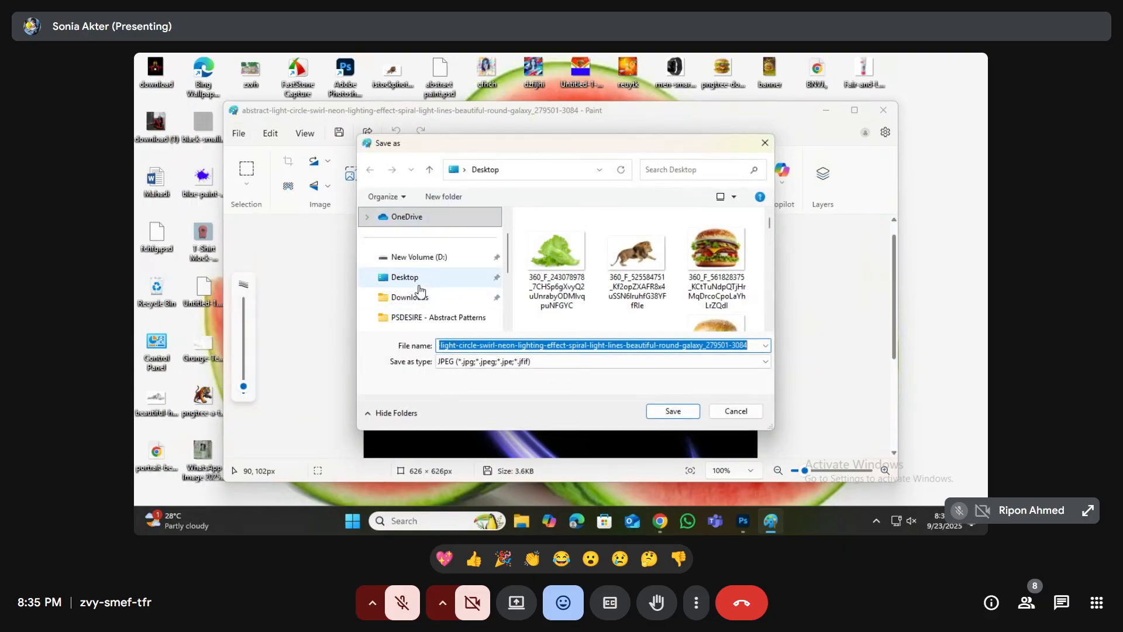
left_click(418, 282)
triple_click(491, 344)
type("jnhgfhgjytji")
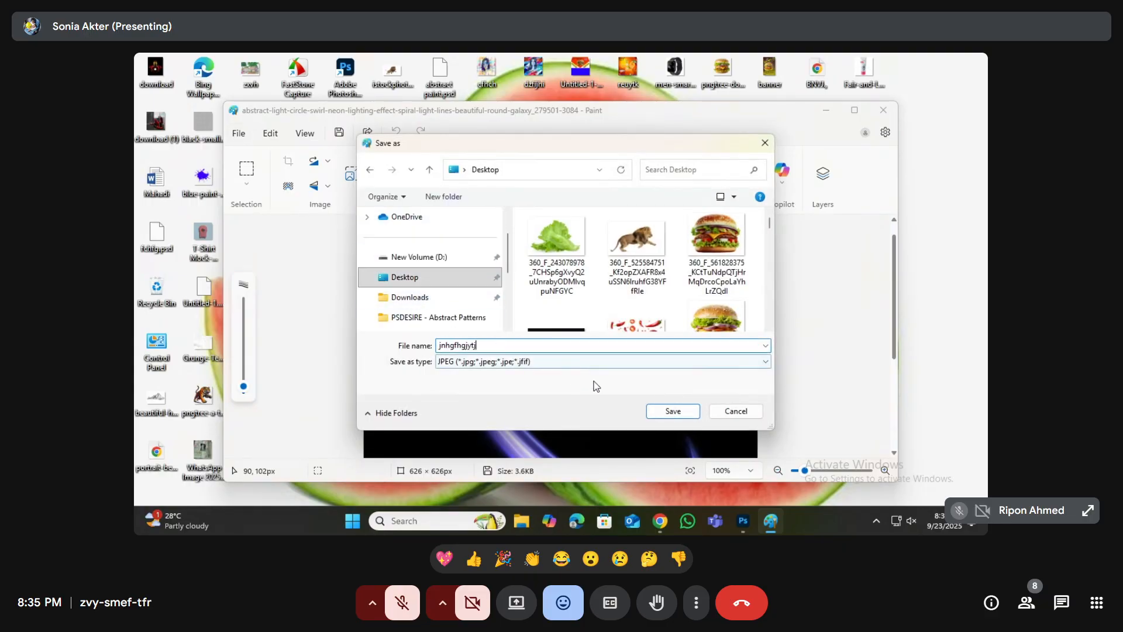
left_click(673, 411)
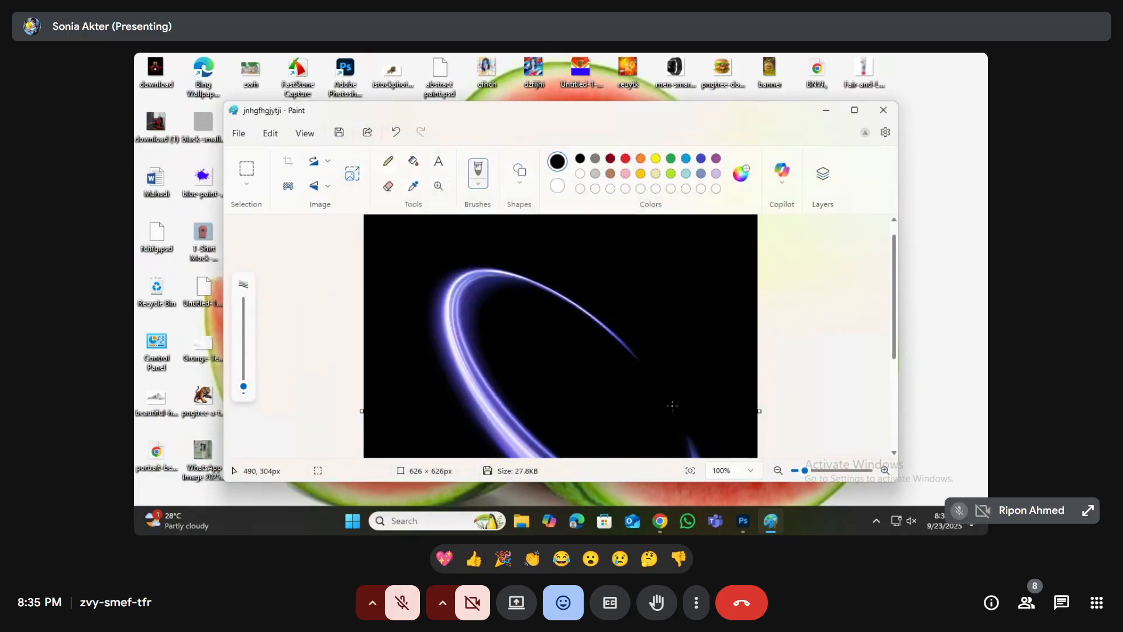
- Switch to Photoshop and place the jnhgfhgjytji image from the Desktop as embedded in the model document
left_click(744, 521)
left_click(161, 61)
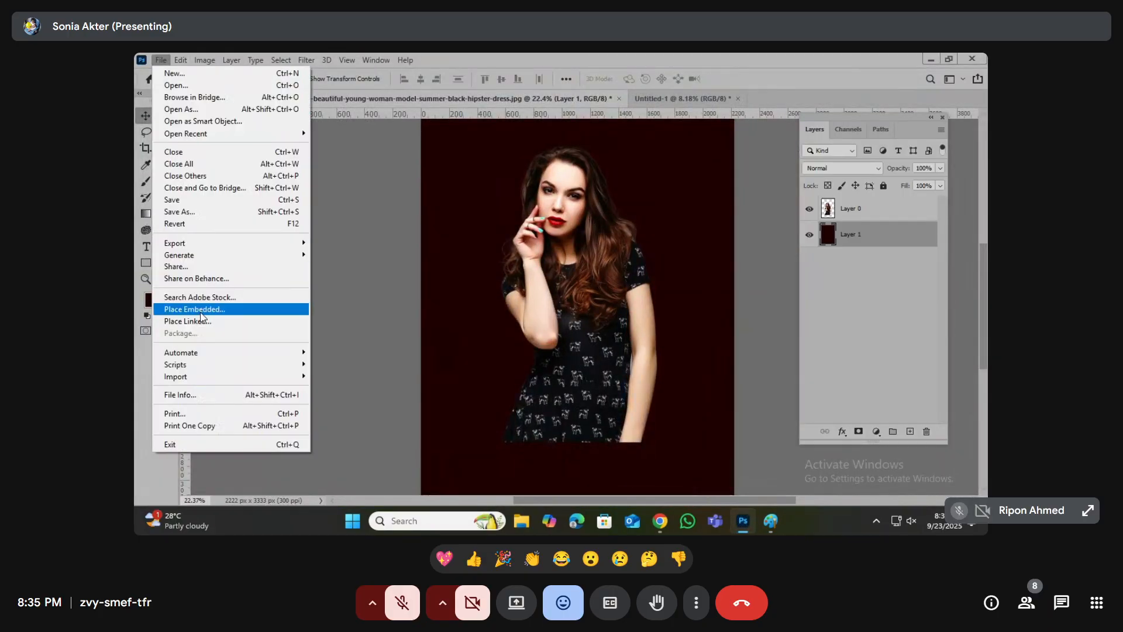
left_click(200, 314)
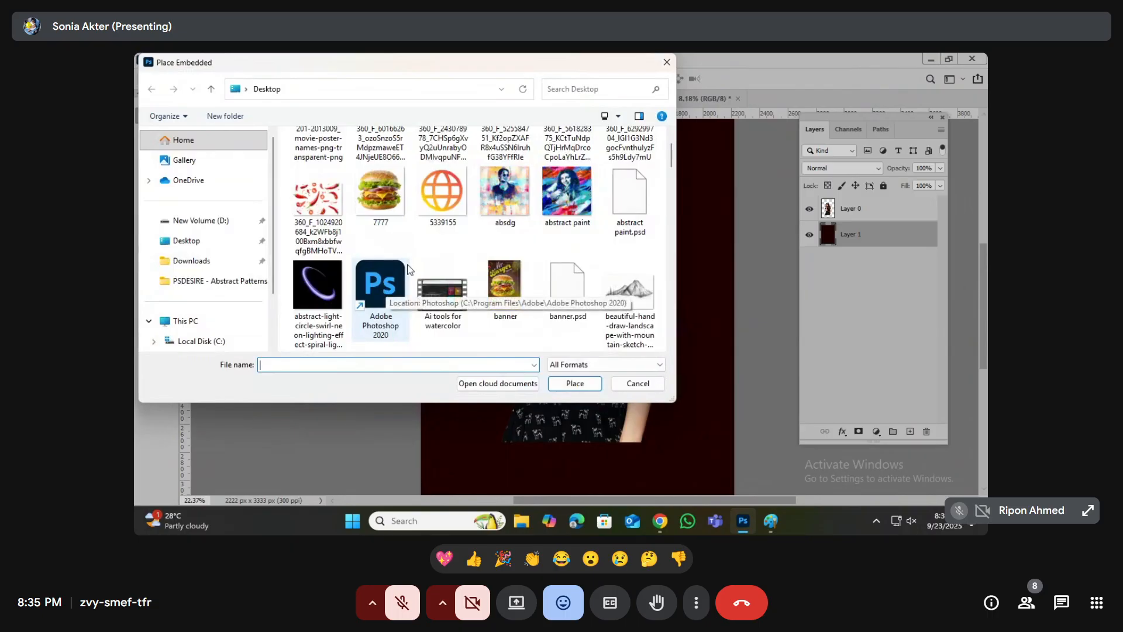
scroll(410, 269, "down", 3)
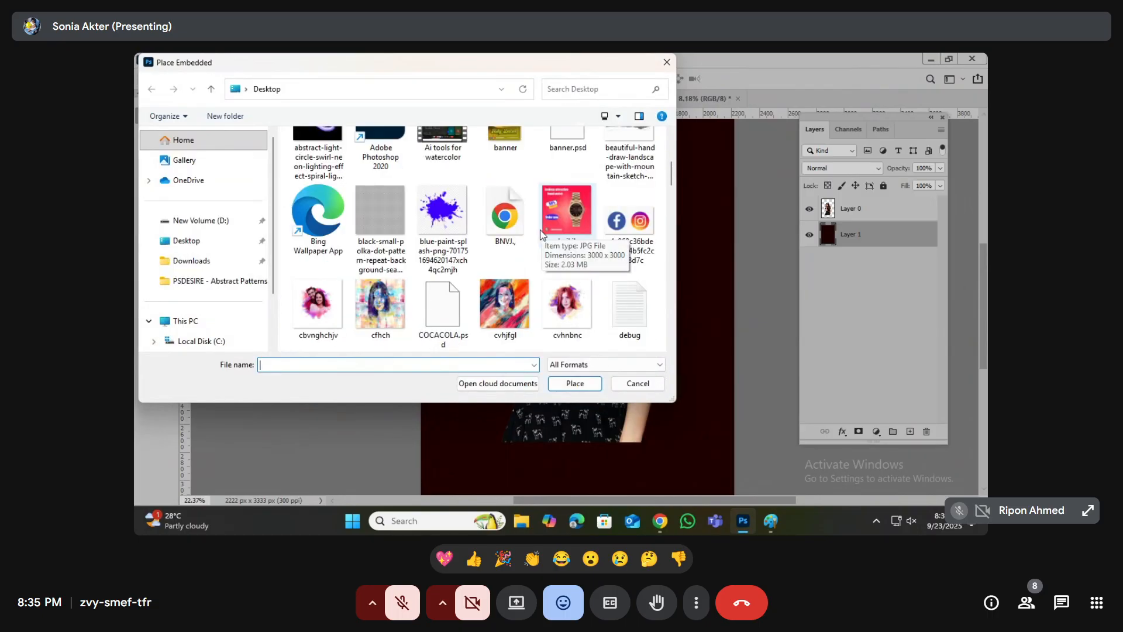
scroll(539, 230, "down", 2)
scroll(481, 259, "up", 2)
scroll(486, 271, "down", 4)
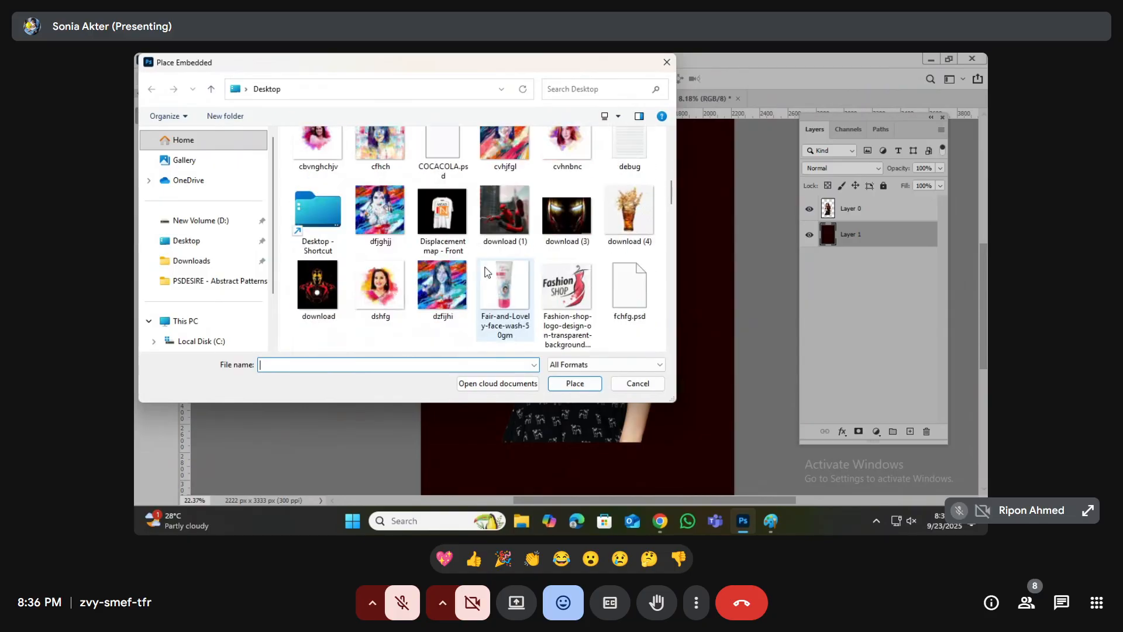
scroll(485, 271, "down", 4)
double_click(568, 289)
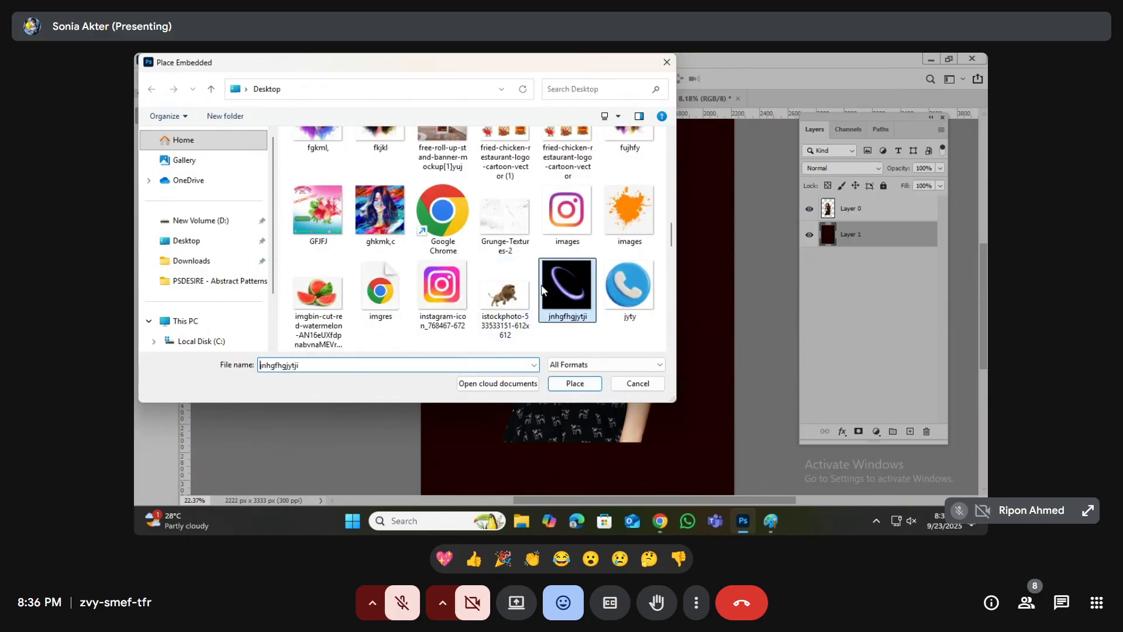
key("Return")
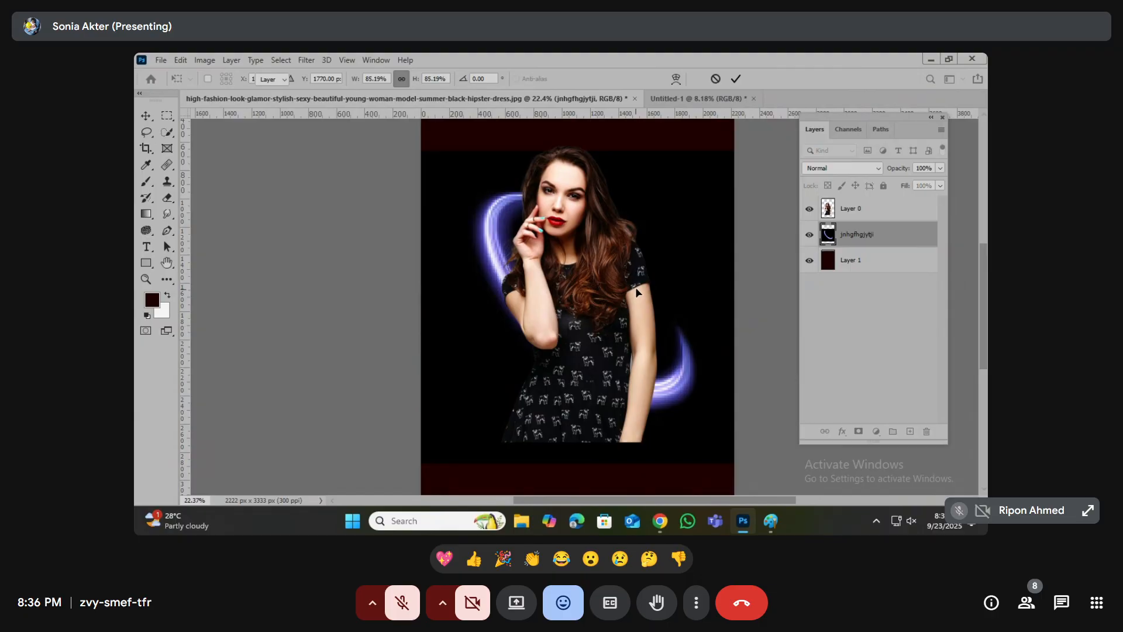
- Move the ring layer above Layer 0 and set its blend mode to Screen
left_click_drag(828, 235, 832, 214)
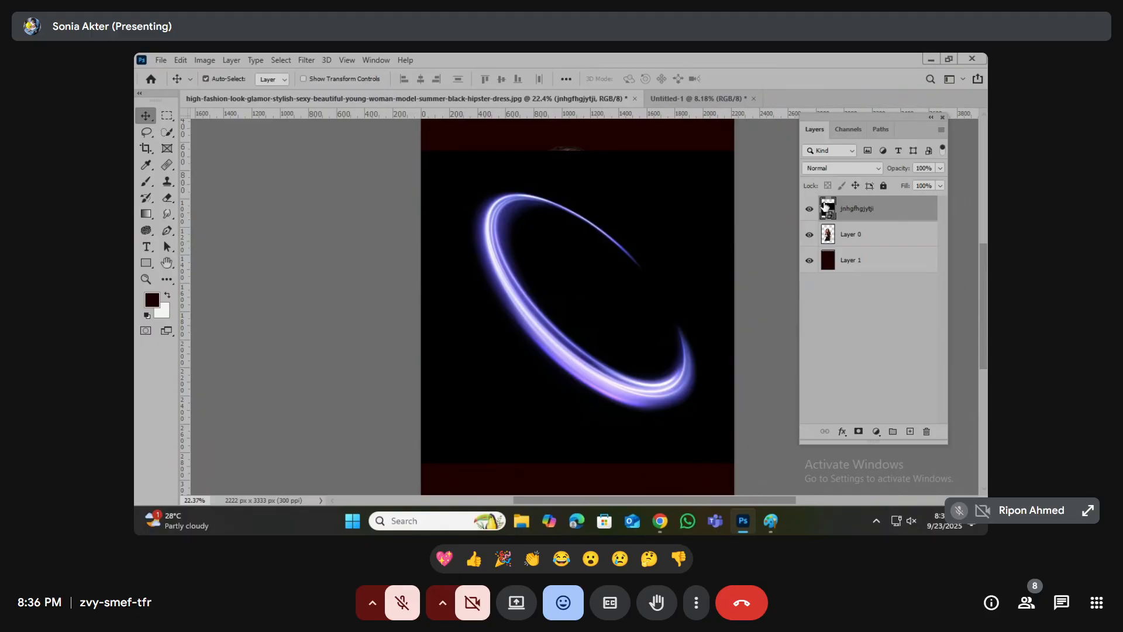
left_click(830, 165)
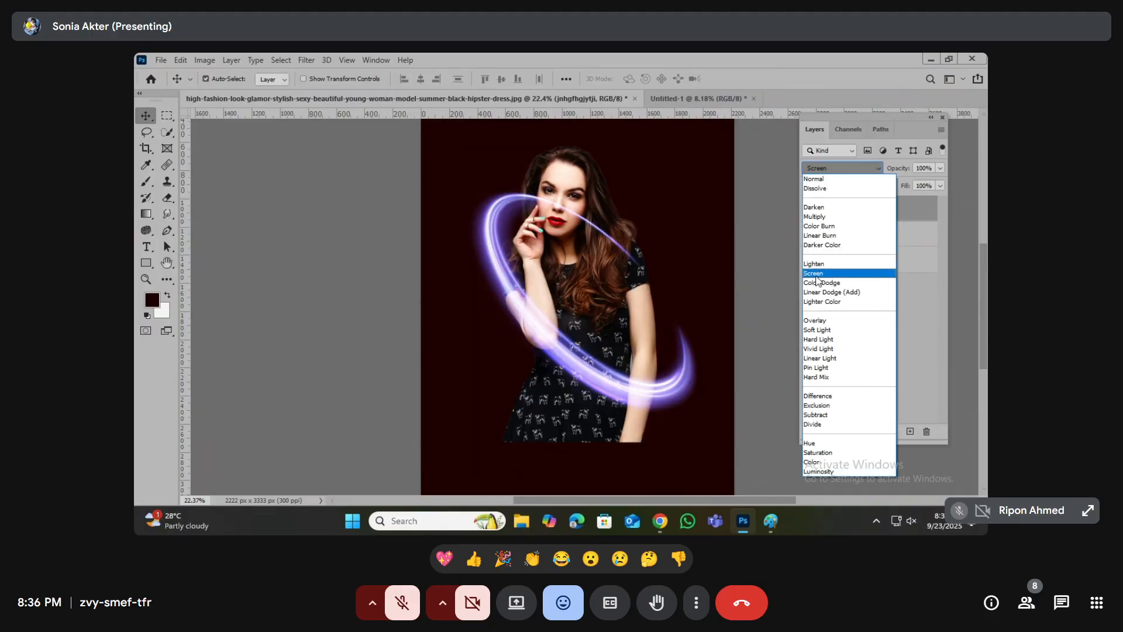
left_click(818, 277)
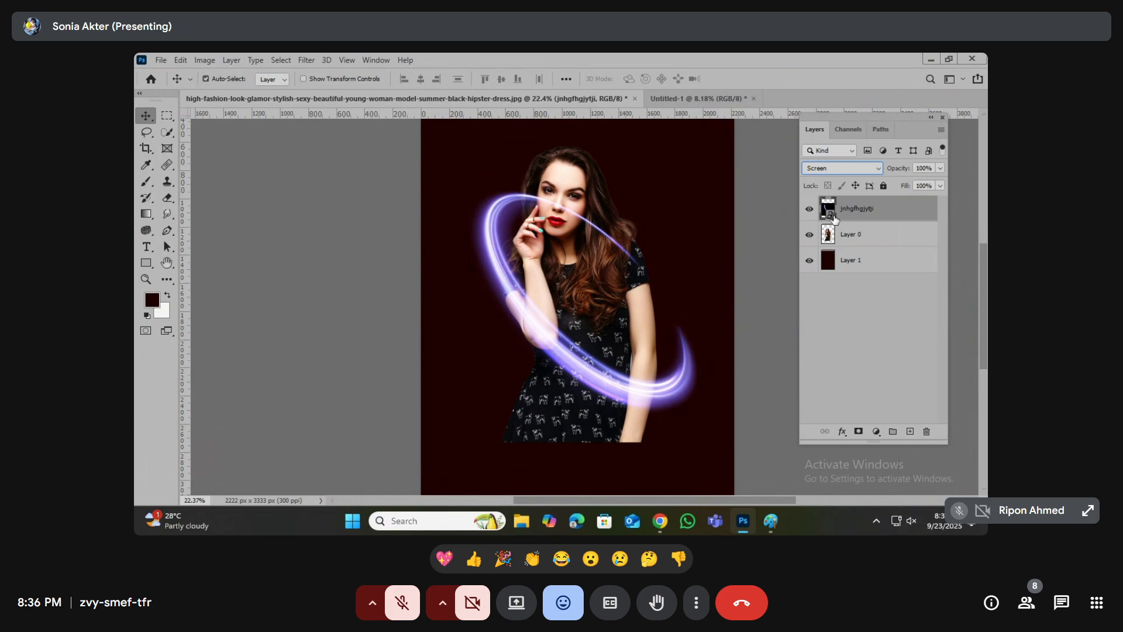
- Rotate the neon ring about -12 degrees and move it down so it circles the model's torso
key("ctrl+t")
scroll(727, 198, "down", 1)
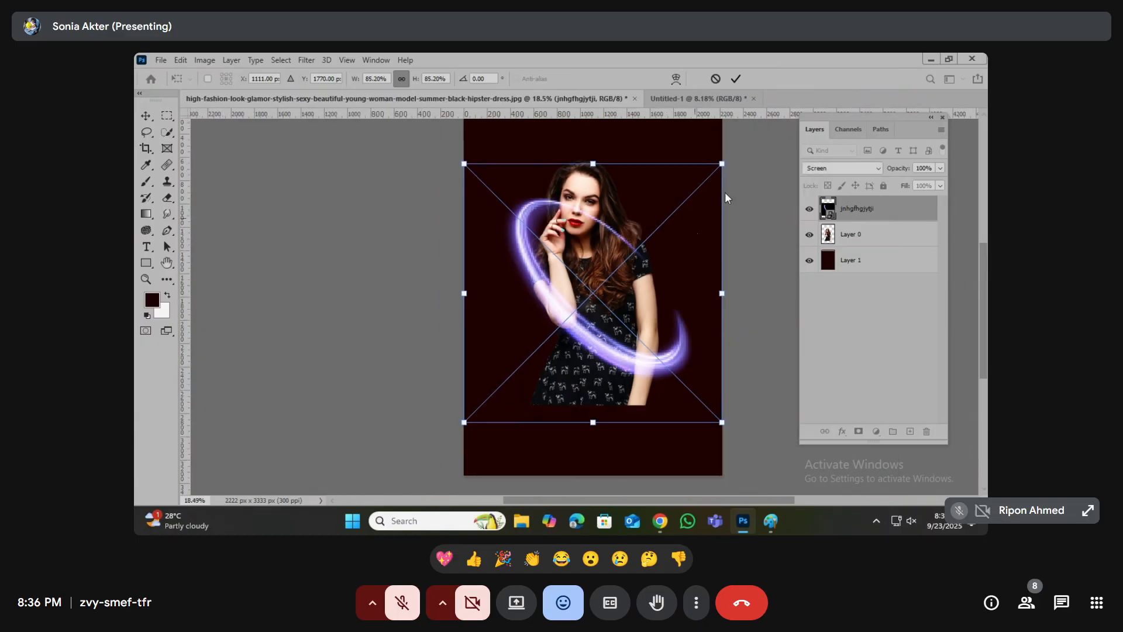
left_click_drag(738, 159, 711, 130)
left_click_drag(697, 266, 690, 299)
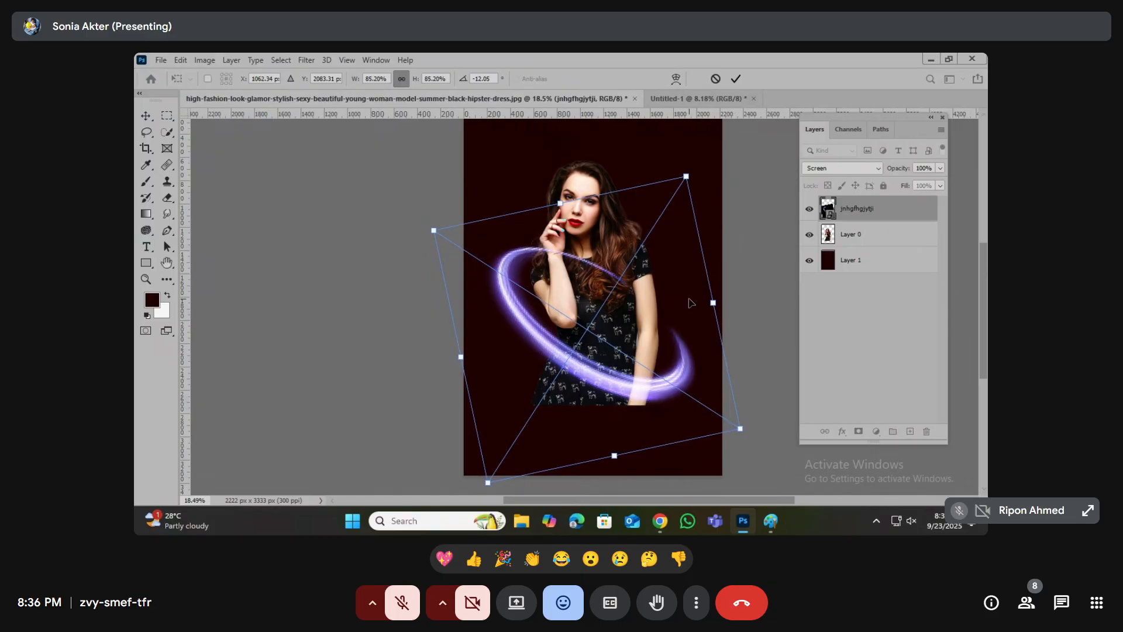
key("Return")
- Load Layer 0's outline as a selection and erase the ring's upper arc across the model's chest with a 1000 px Eraser, then deselect
scroll(637, 282, "up", 1)
scroll(637, 282, "up", 1)
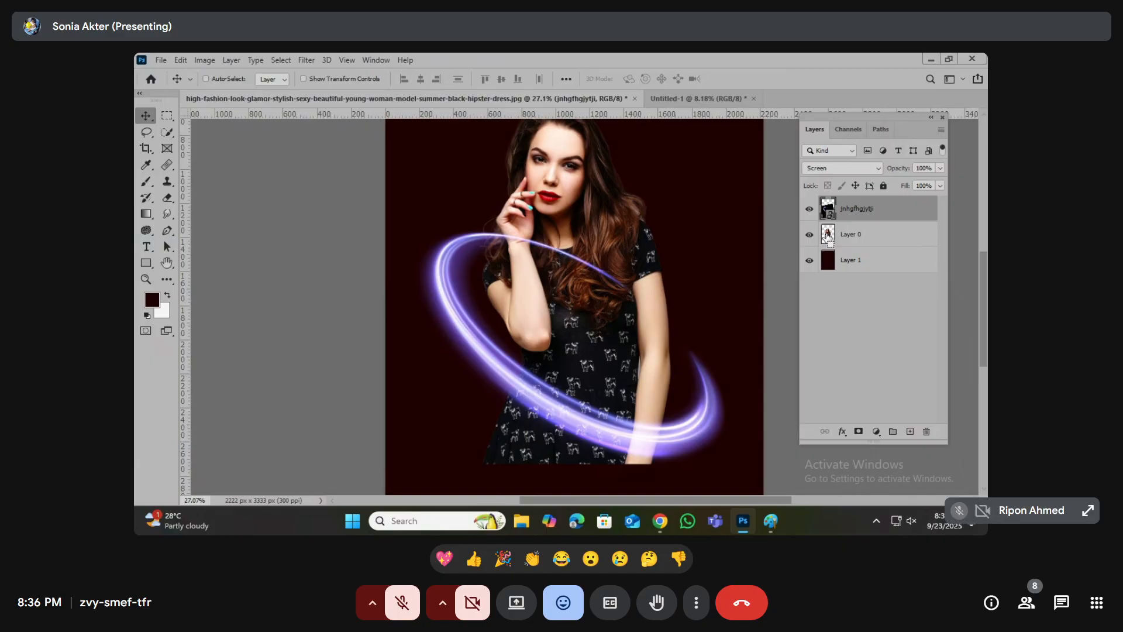
left_click(828, 235, "ctrl")
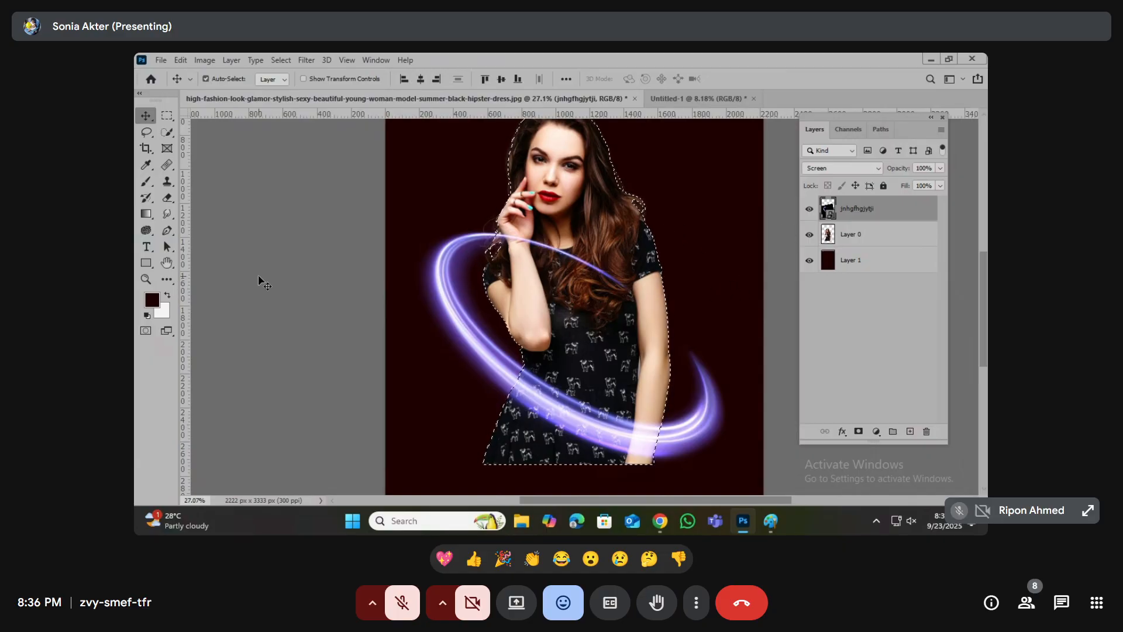
left_click(167, 198)
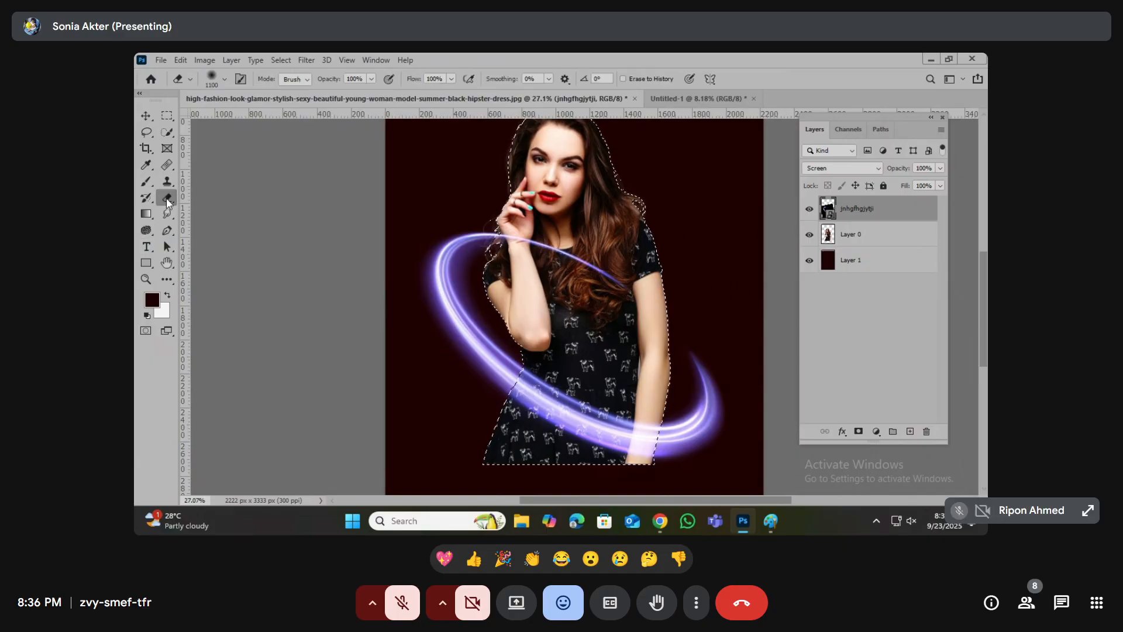
left_click(566, 226)
left_click(539, 241)
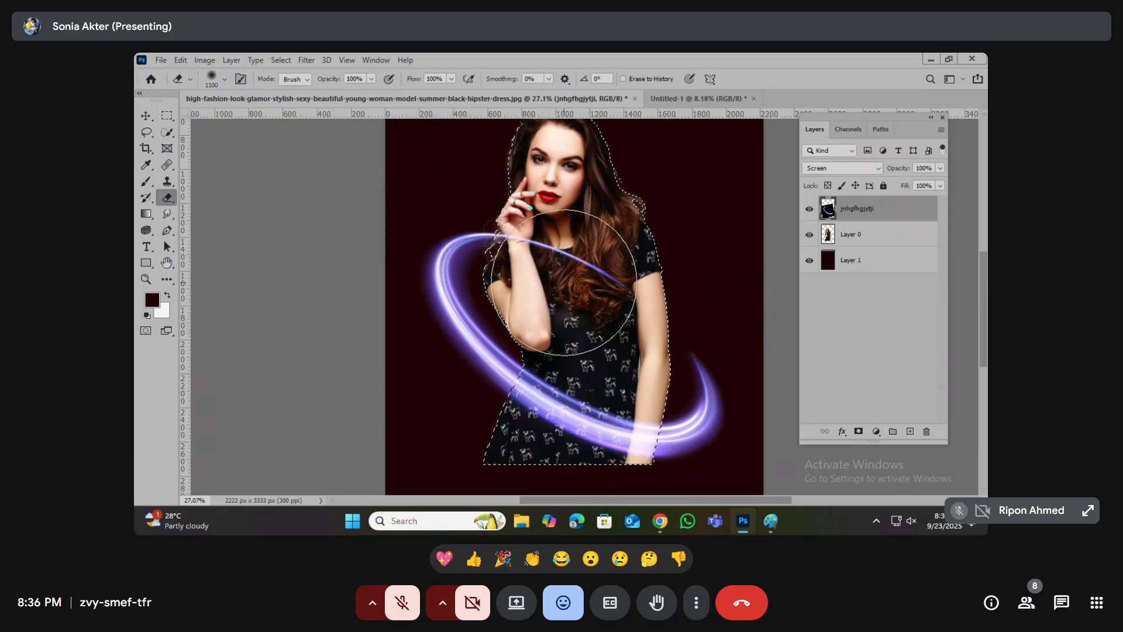
key("bracketleft")
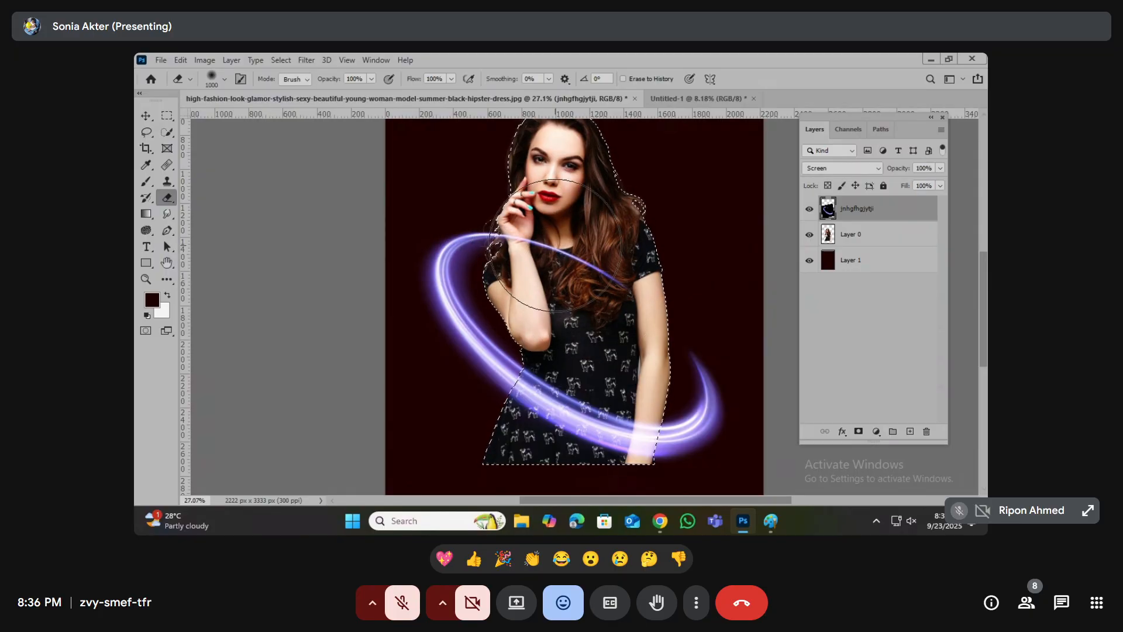
mouse_move(555, 245)
left_mouse_down()
mouse_move(579, 245)
mouse_move(588, 263)
mouse_move(620, 257)
mouse_move(571, 230)
left_mouse_up()
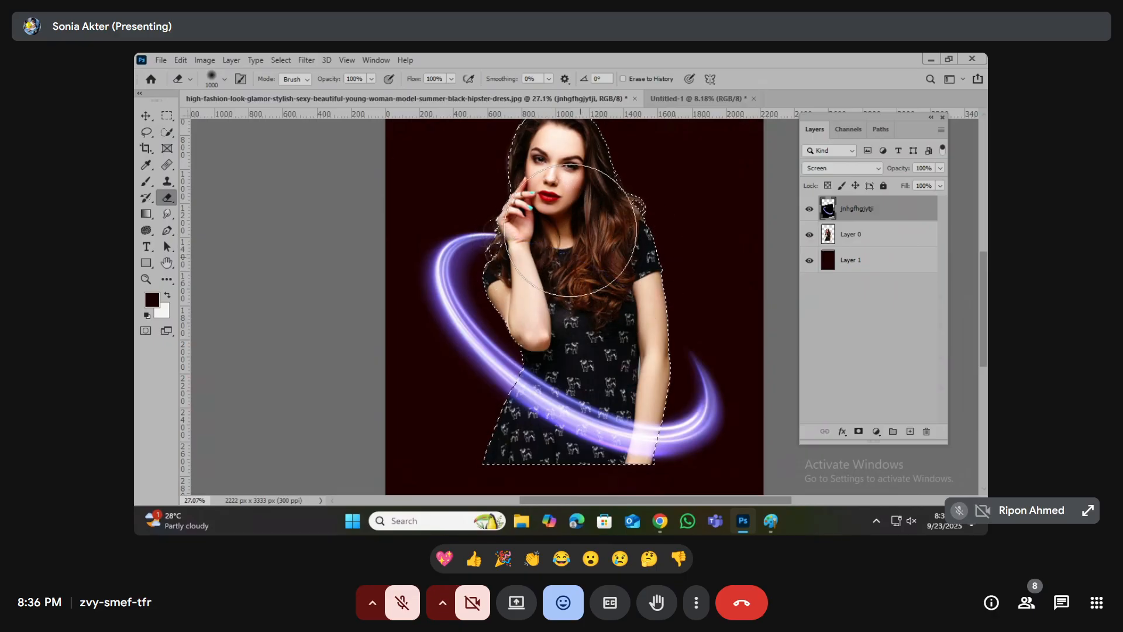
scroll(490, 236, "down", 2)
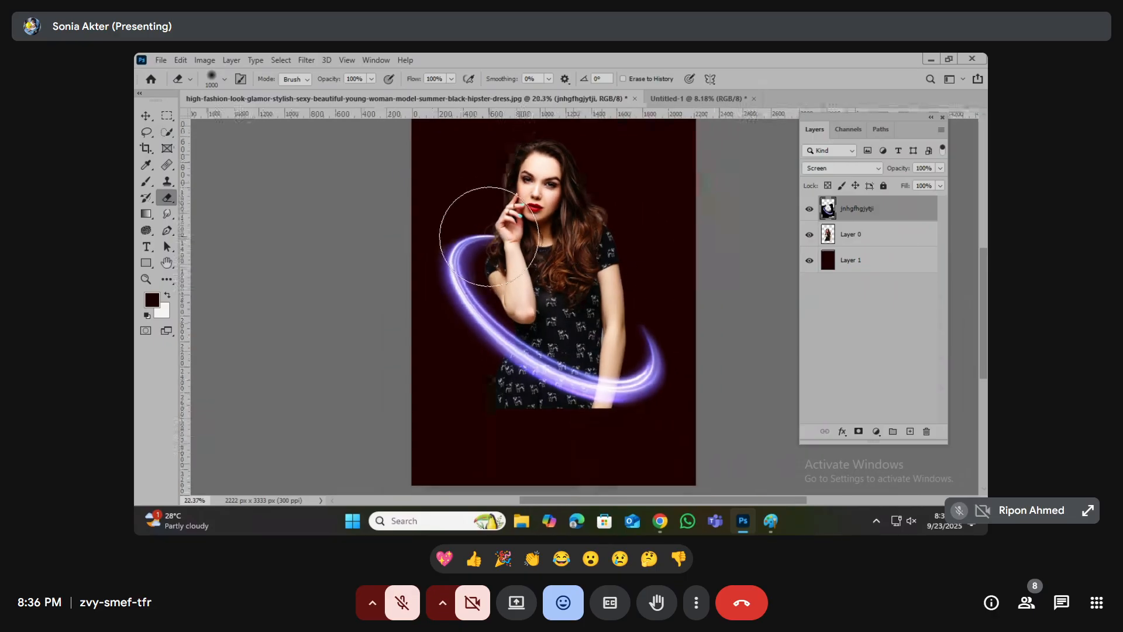
scroll(540, 421, "up", 2)
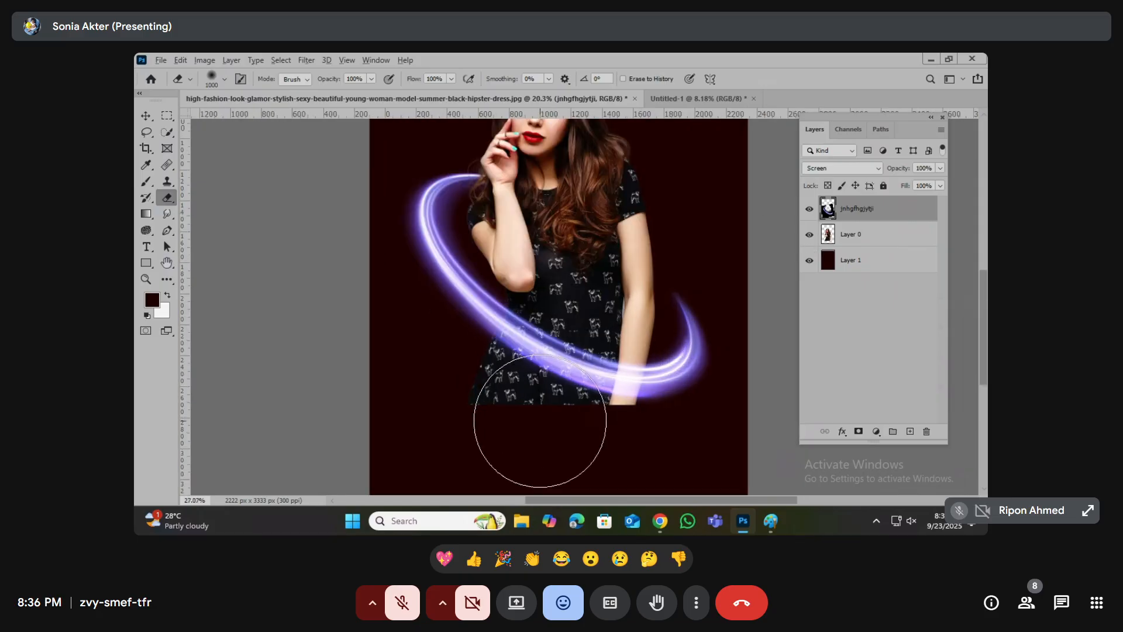
- Erase the dress hem below the neon ring on Layer 0 with a 250 px Eraser
scroll(540, 421, "up", 8)
left_click(843, 234)
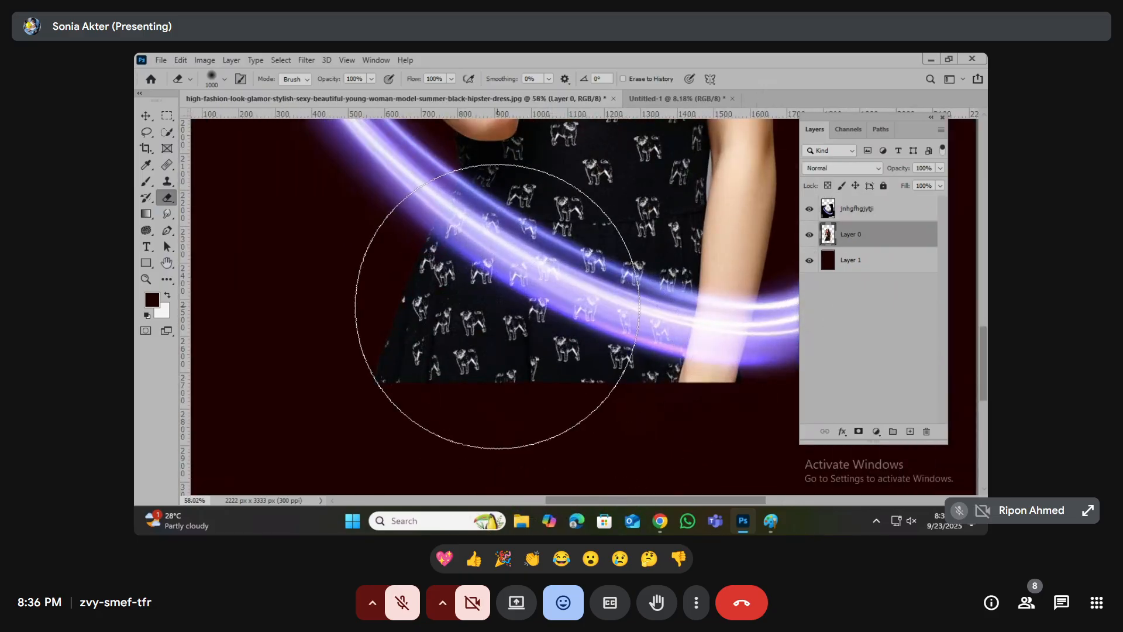
key("bracketleft")
key("bracketleft")
key("bracketleft")
key("bracketleft")
key("bracketleft")
key("bracketleft")
key("bracketleft")
key("bracketleft")
mouse_move(425, 259)
left_mouse_down()
mouse_move(471, 291)
mouse_move(416, 253)
mouse_move(542, 316)
mouse_move(423, 229)
mouse_move(573, 316)
mouse_move(542, 305)
mouse_move(689, 369)
mouse_move(757, 368)
mouse_move(411, 331)
mouse_move(502, 366)
mouse_move(692, 385)
mouse_move(428, 385)
mouse_move(648, 416)
left_mouse_up()
scroll(562, 386, "down", 5)
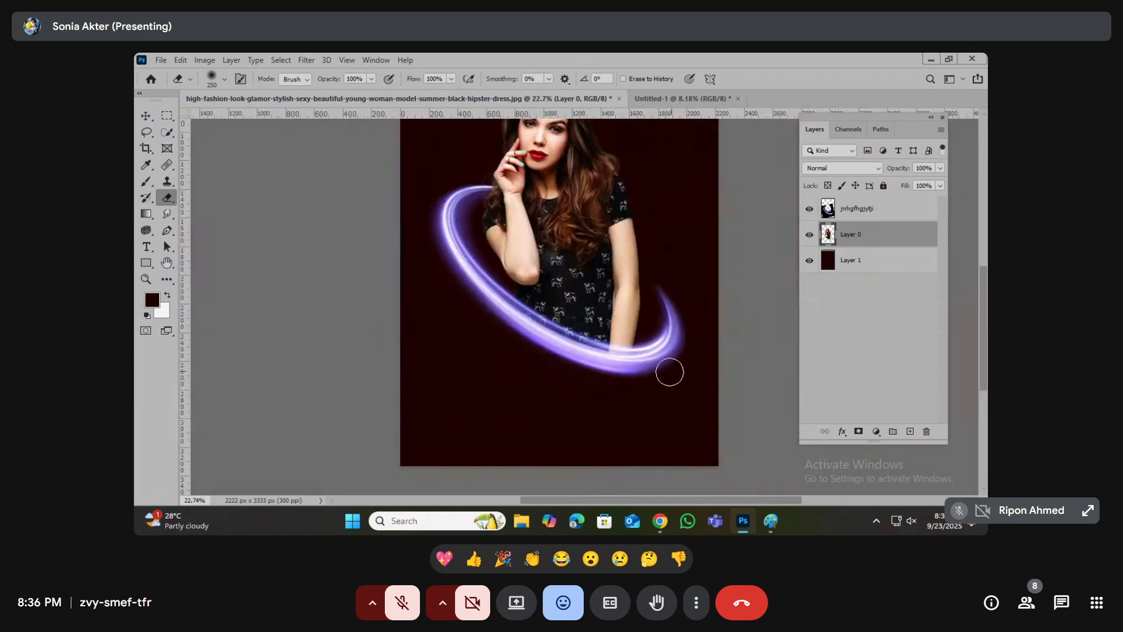
scroll(568, 354, "down", 1)
scroll(618, 310, "up", 1)
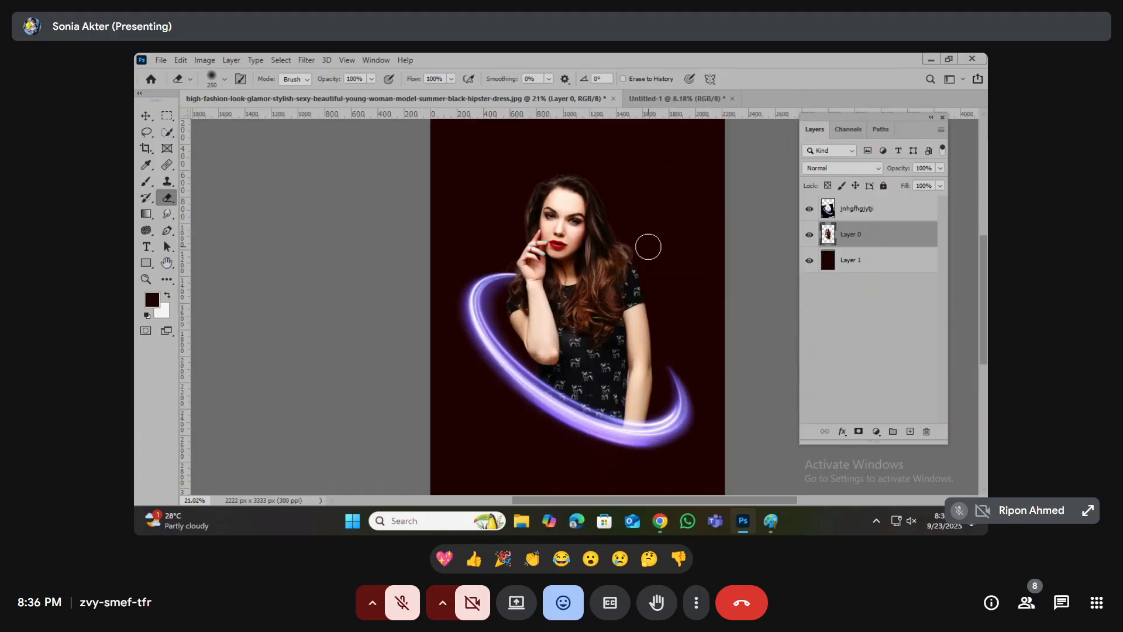
scroll(642, 283, "down", 1)
- Add a gradient fill layer directly above Layer 1 and choose the Blue_13 preset from the Blues group
left_click(858, 218)
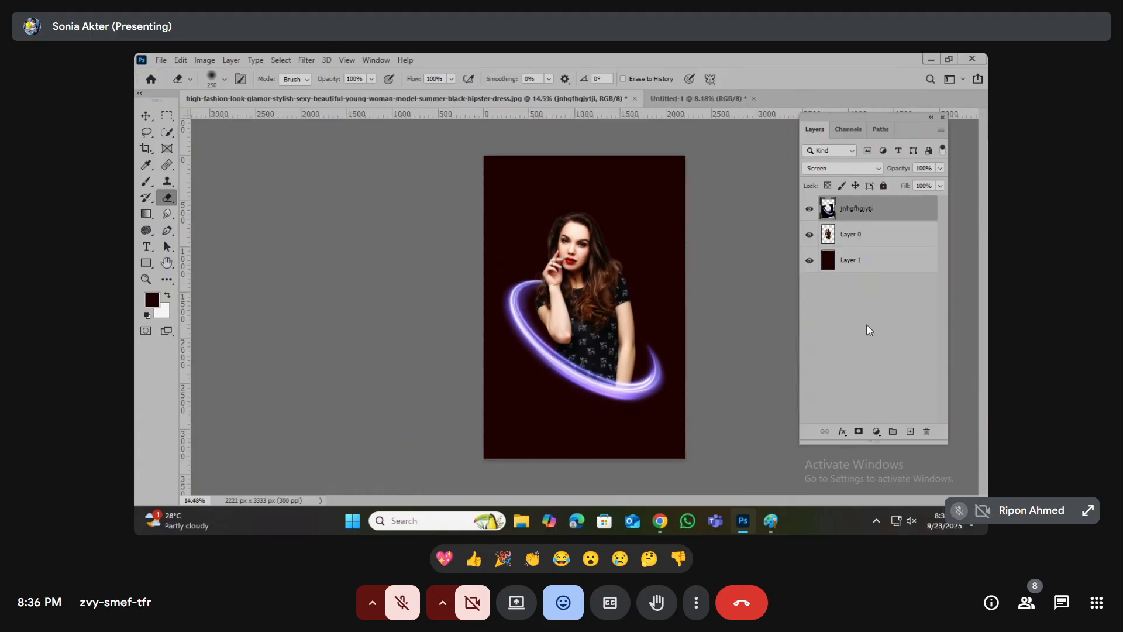
left_click(872, 261)
left_click(876, 432)
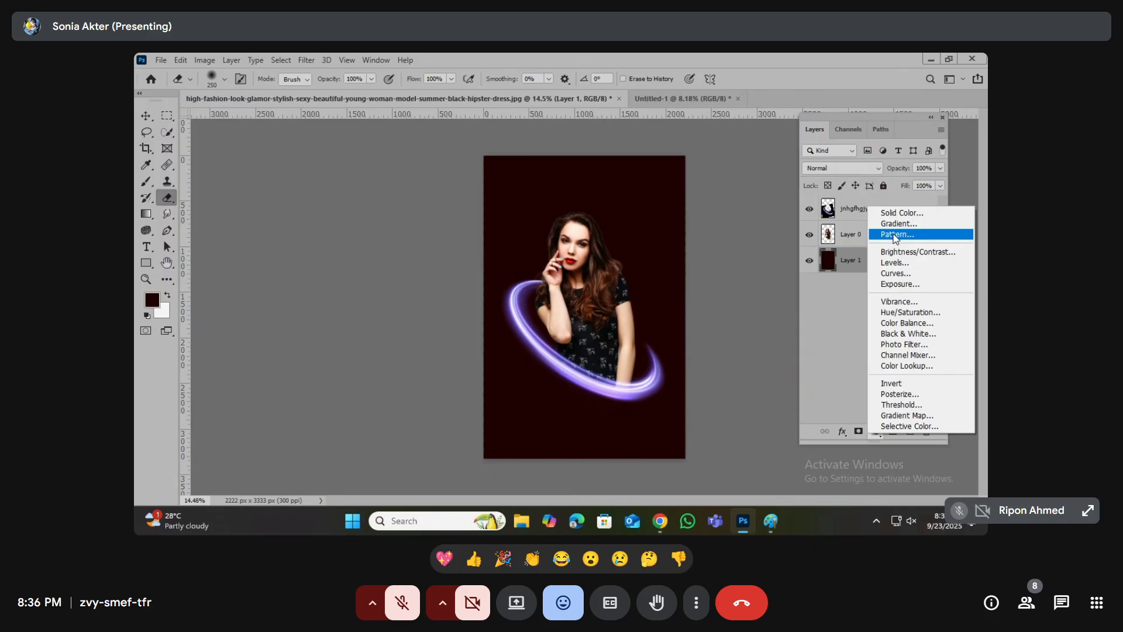
left_click(874, 227)
left_click(856, 237)
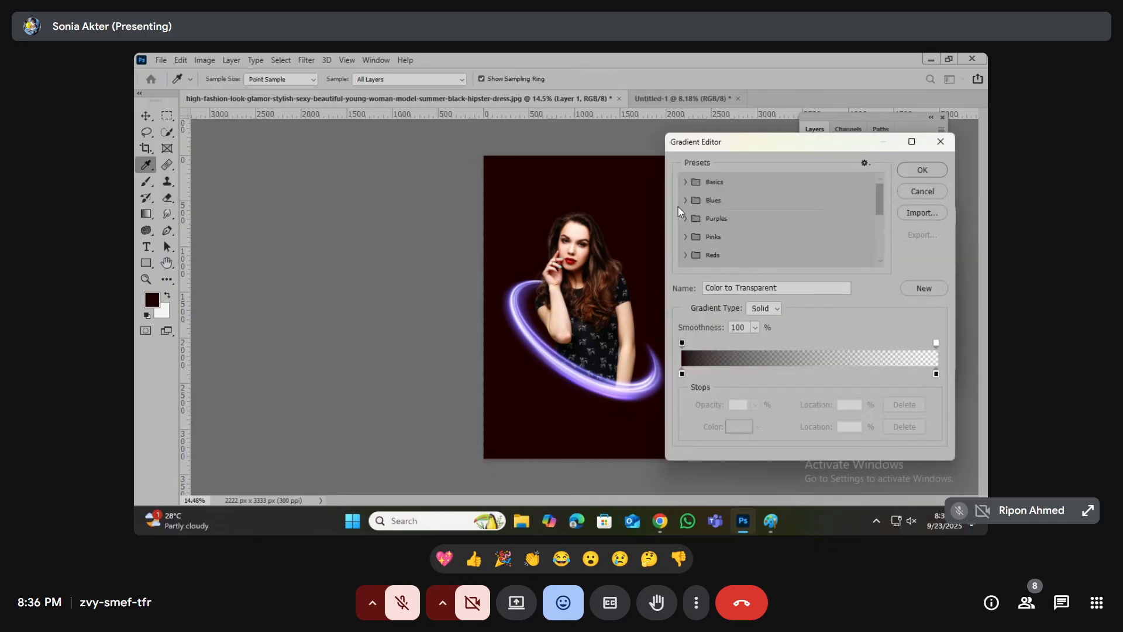
left_click(761, 238)
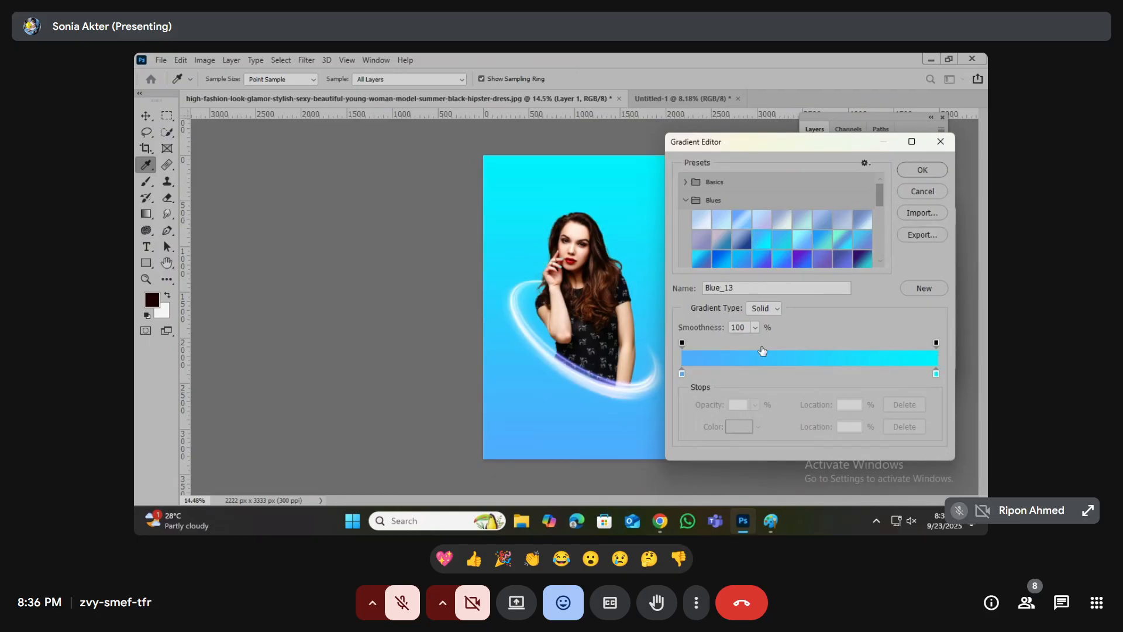
- Set the gradient's starting color stop to dark red 1e0000
double_click(682, 375)
left_click_drag(786, 385, 796, 416)
left_click_drag(818, 300, 820, 268)
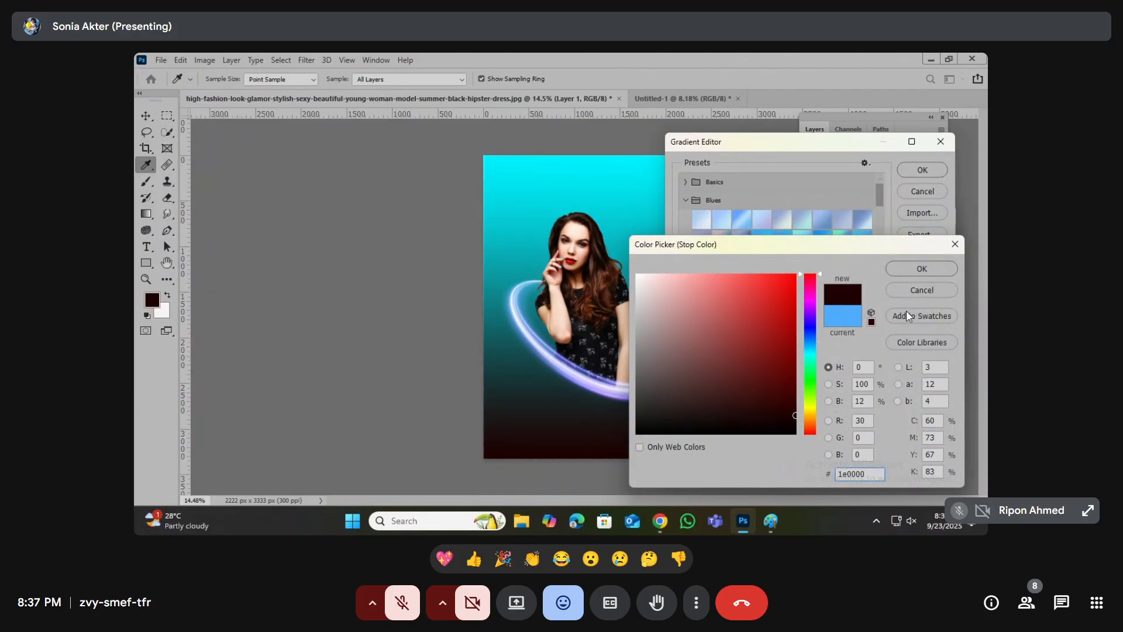
left_click(915, 269)
- Set the gradient's ending color stop to dark blue 021a7d
double_click(935, 375)
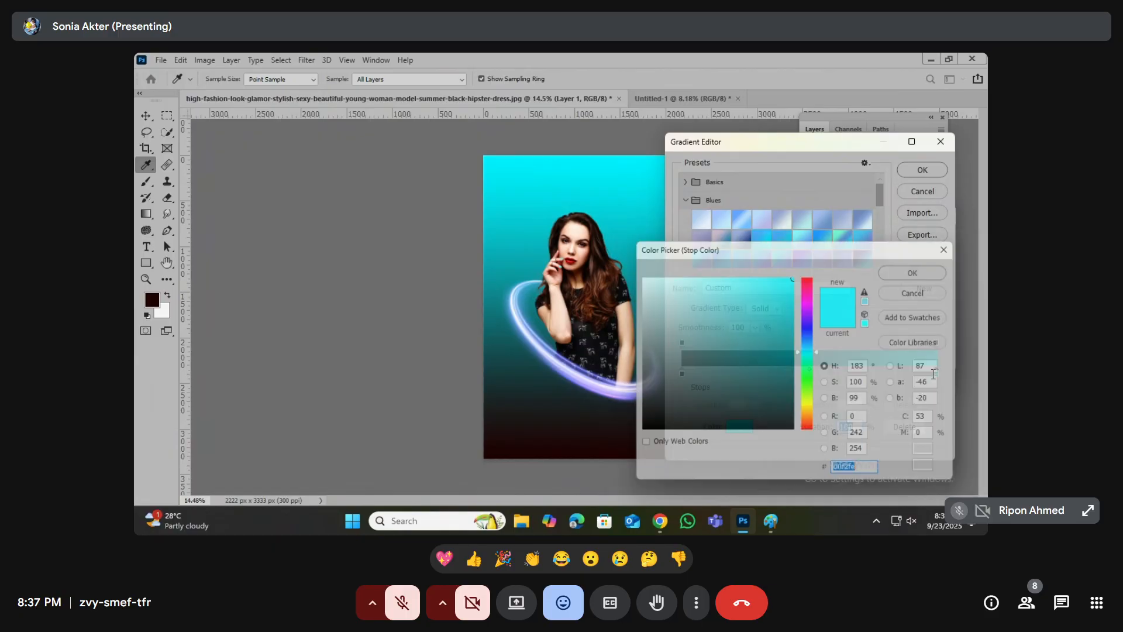
left_click_drag(811, 354, 807, 280)
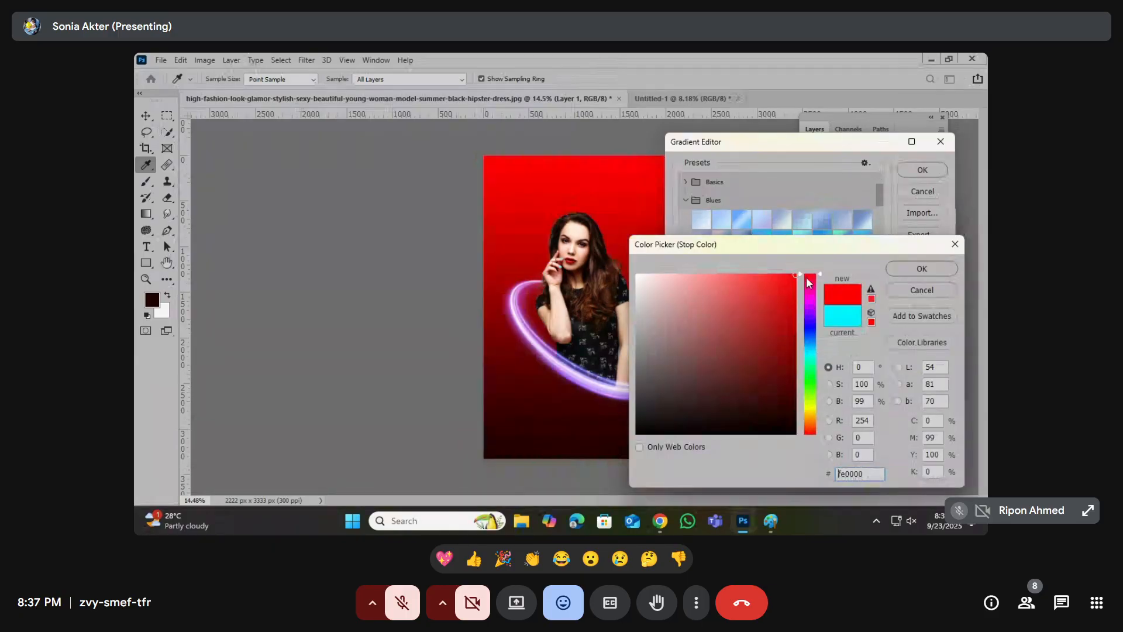
left_click(794, 353)
left_click(811, 332)
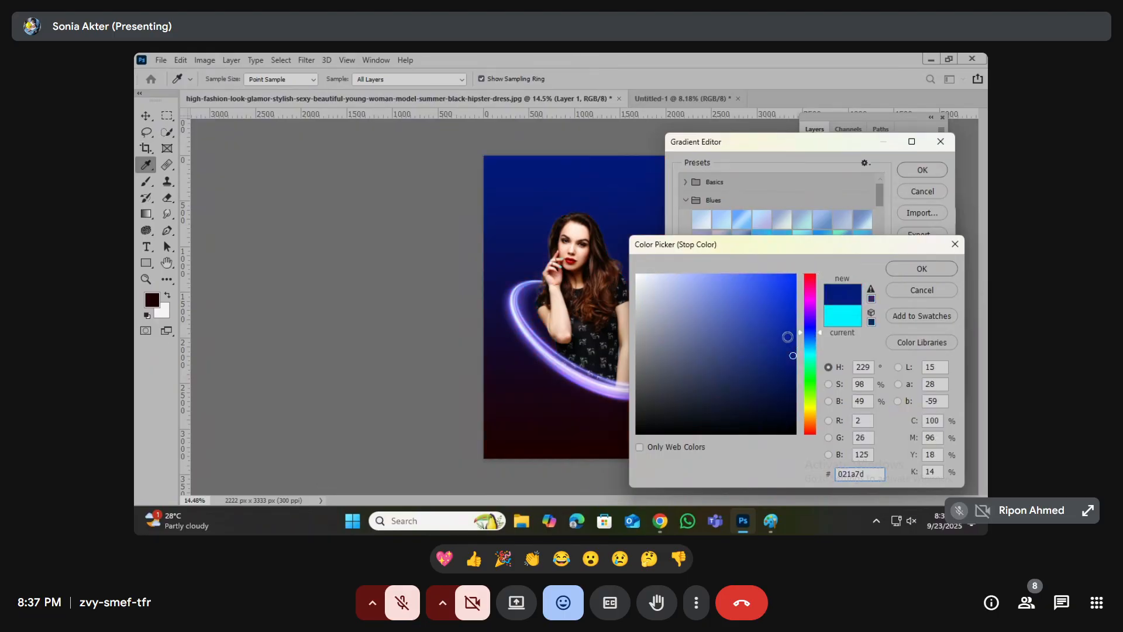
left_click(919, 273)
- Change the gradient's starting color stop to near-black blue 01001e and accept the edited gradient
left_click(682, 375)
double_click(682, 375)
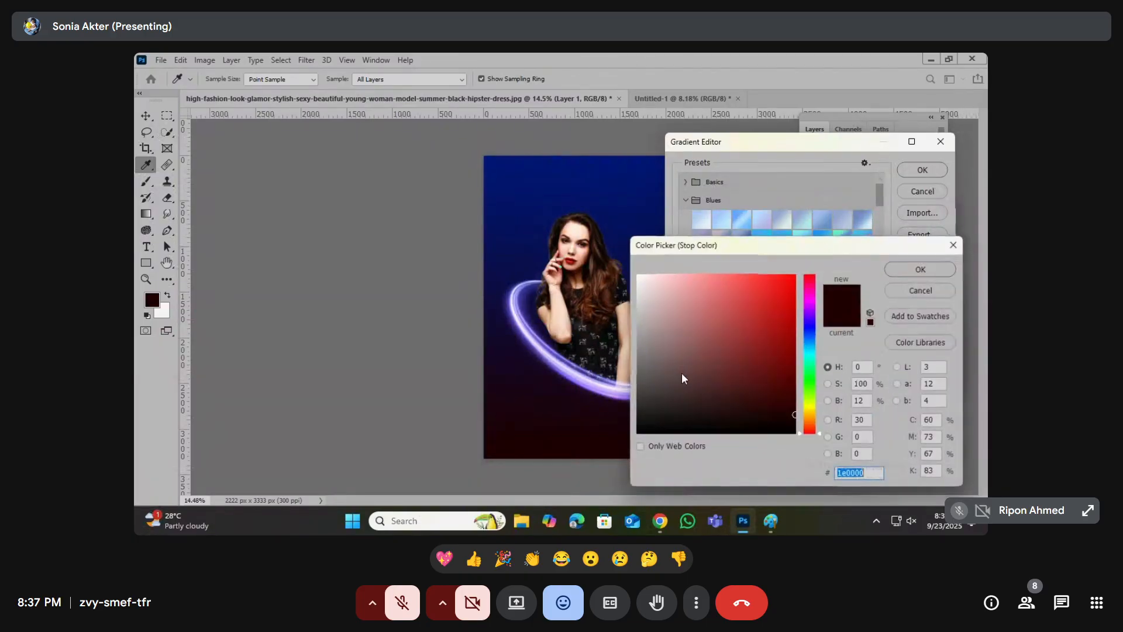
left_click(812, 326)
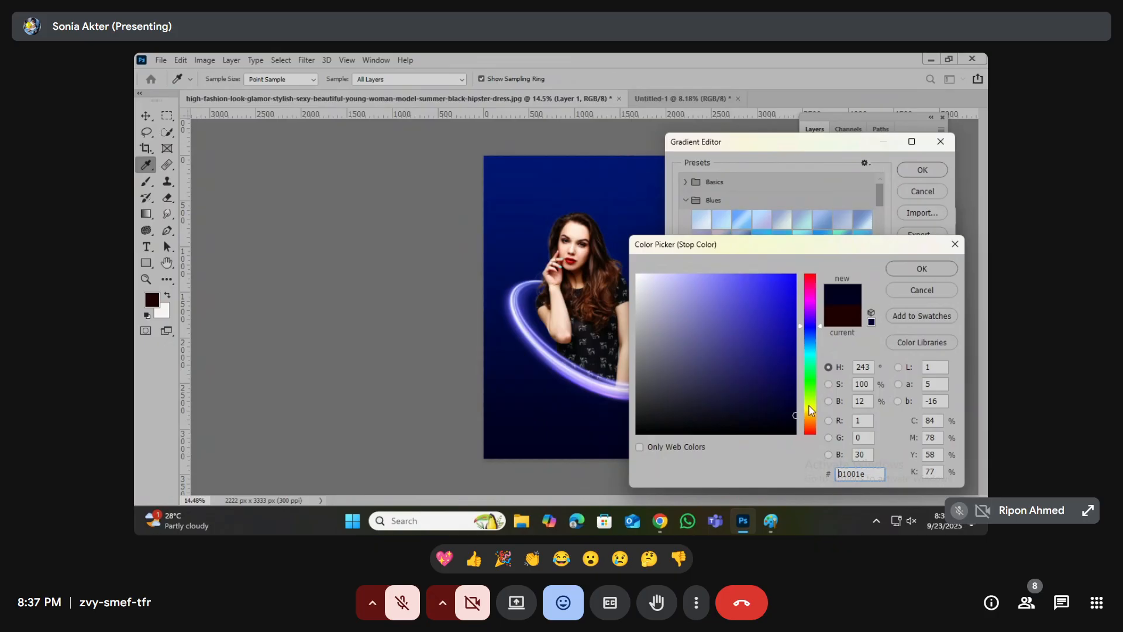
left_click(908, 272)
left_click(908, 171)
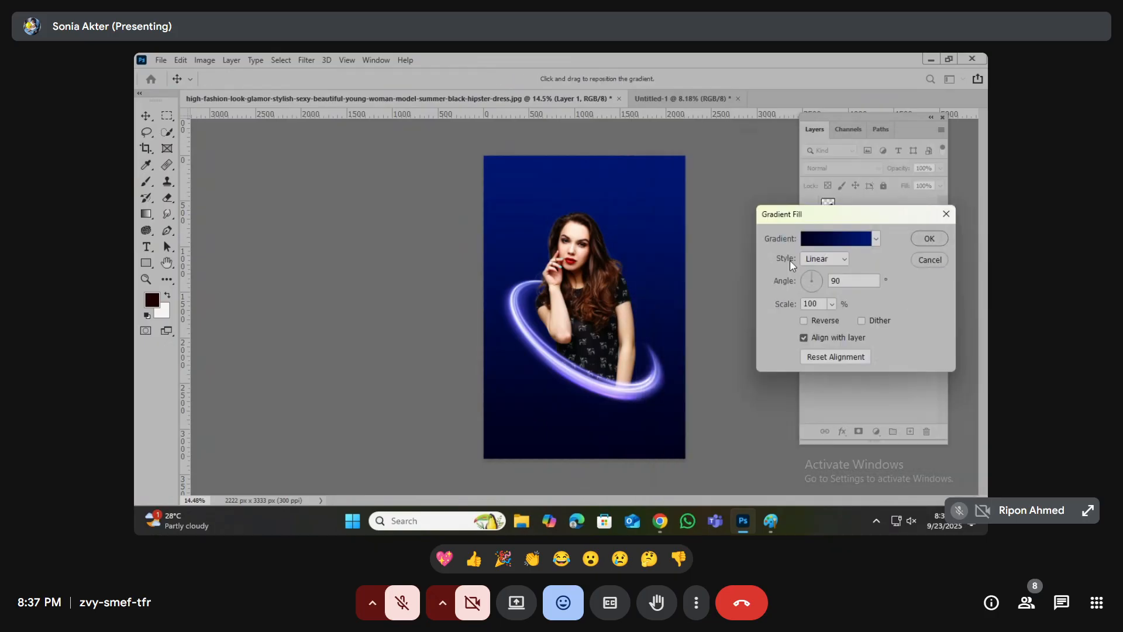
- Make the gradient fill Radial and reversed, adjust its scale, and apply it
left_click(827, 264)
left_click(819, 282)
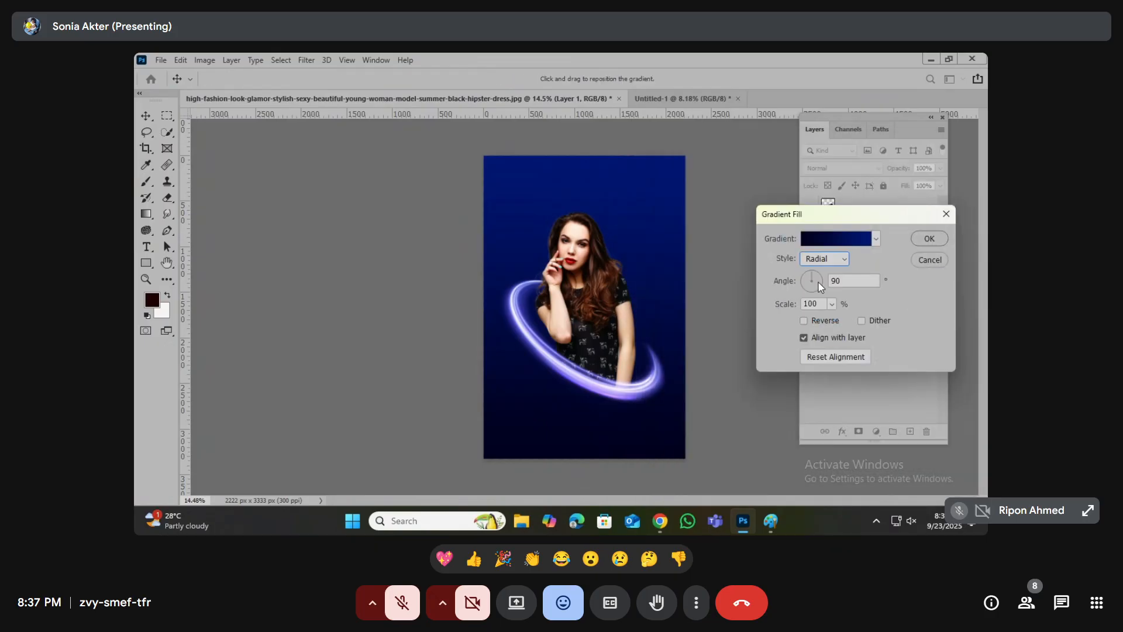
left_click(805, 322)
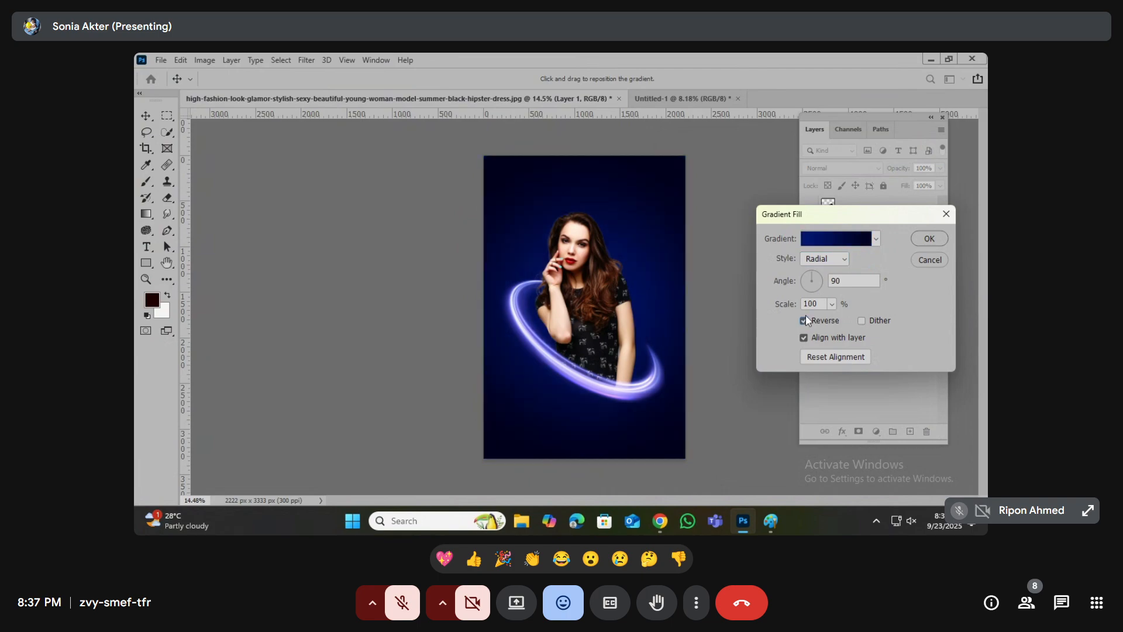
left_click_drag(830, 311, 836, 322)
left_click(929, 239)
key("e")
scroll(624, 301, "up", 2)
scroll(624, 301, "down", 3)
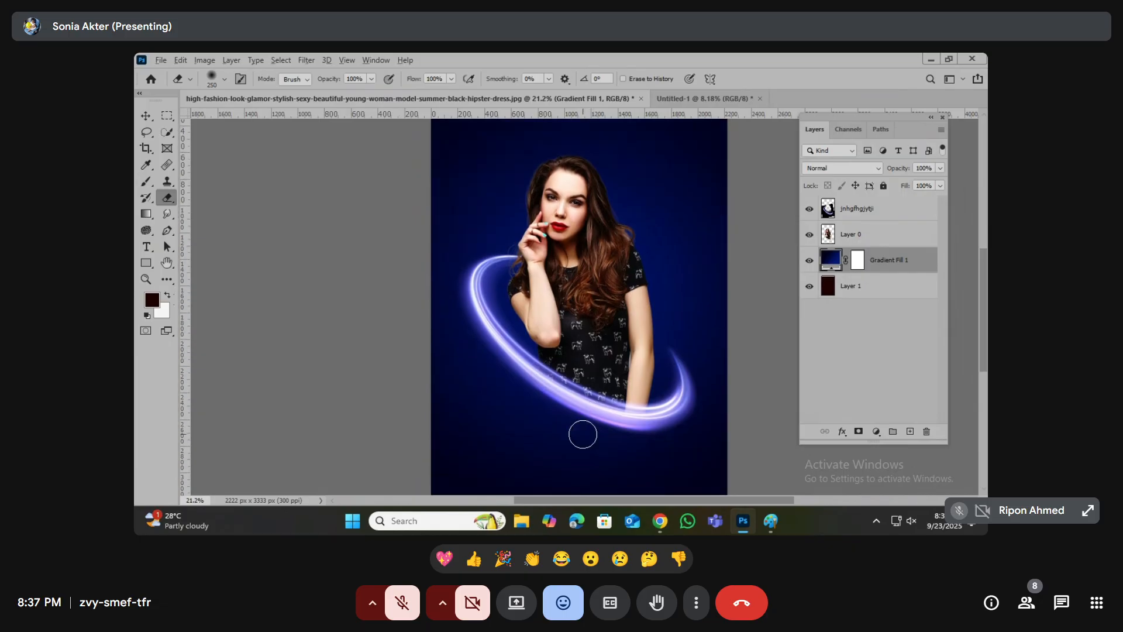
scroll(582, 434, "up", 2)
scroll(560, 370, "down", 6)
scroll(562, 366, "up", 8)
scroll(562, 338, "down", 2)
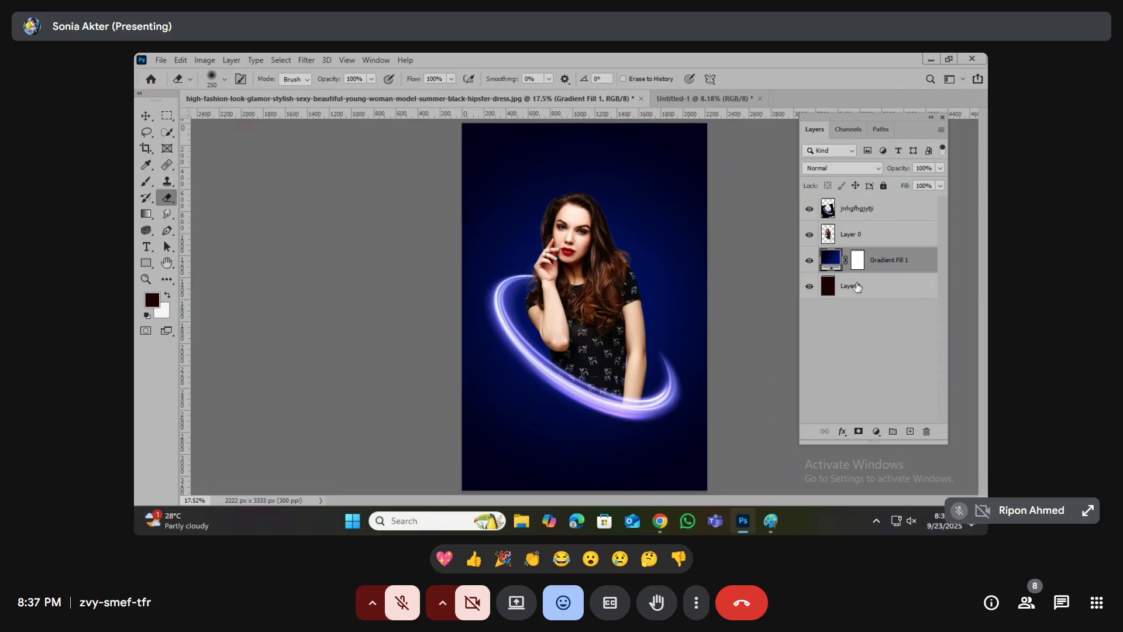
- Duplicate the jnhgfhgjytji ring layer, flip the copy horizontally and position it so the two rings cross in front of the model
left_click(858, 212)
key("ctrl+j")
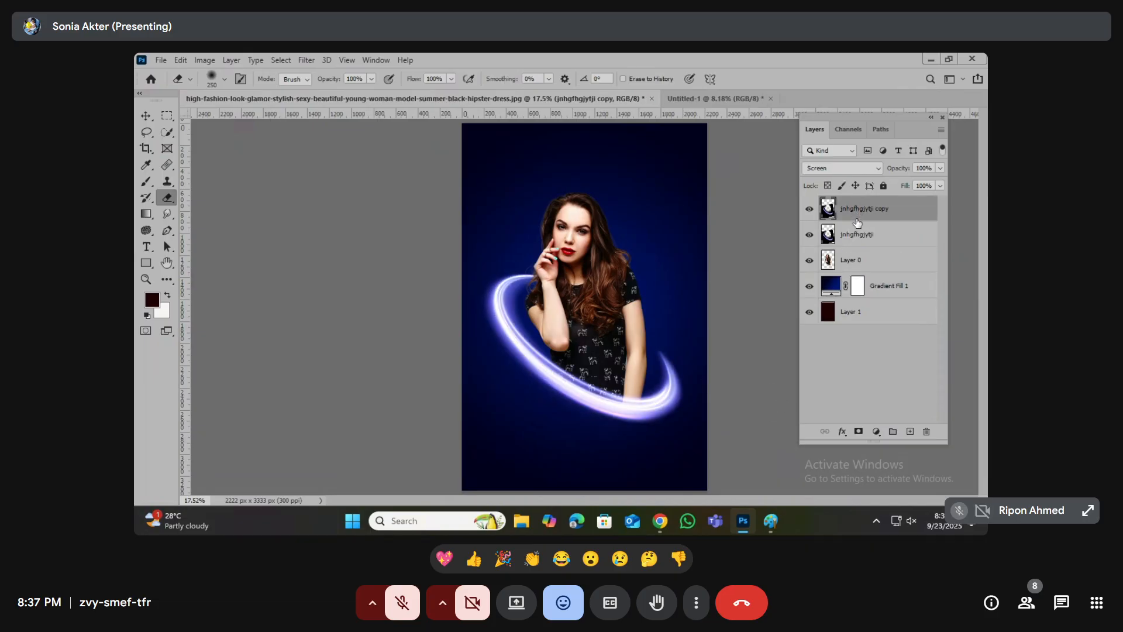
key("ctrl+t")
right_click(662, 305)
left_click(696, 287)
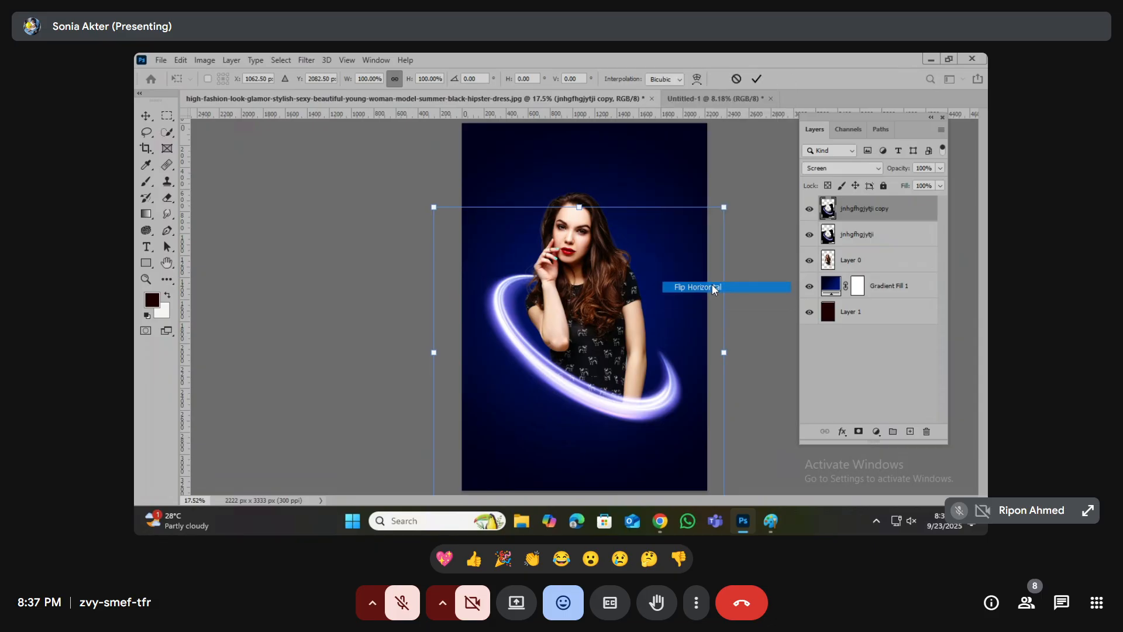
mouse_move(651, 353)
left_mouse_down()
mouse_move(665, 345)
mouse_move(654, 344)
left_mouse_up()
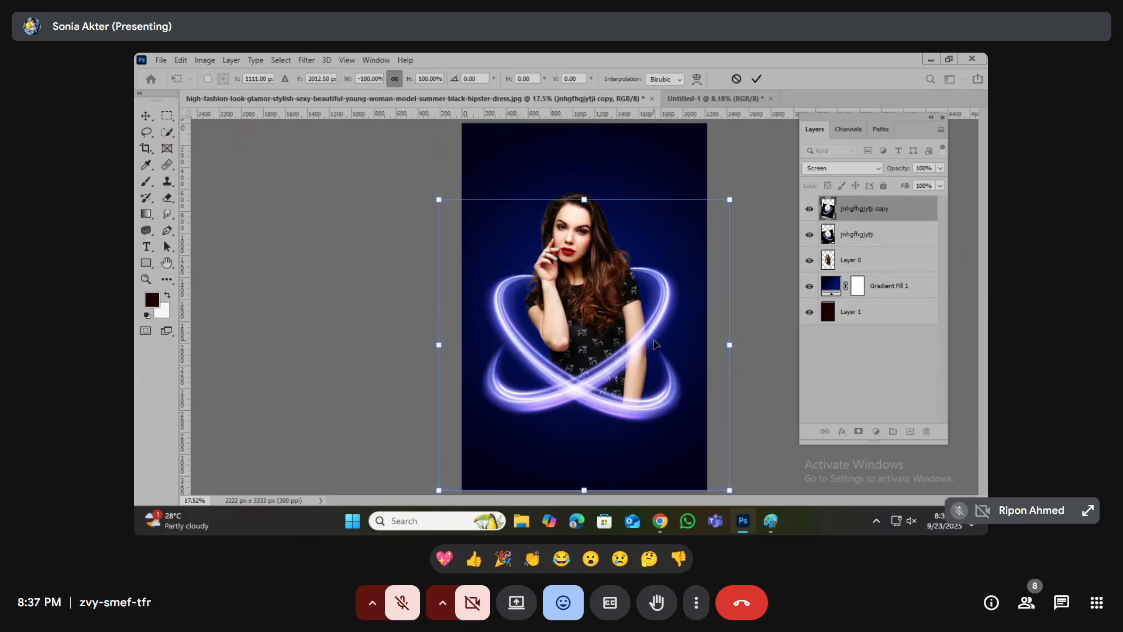
key("Return")
- Load Layer 0's outline as a selection, erase the copied ring's glow across the model's forearm with the 250 px Eraser, then deselect
scroll(704, 377, "down", 6)
scroll(629, 331, "up", 4)
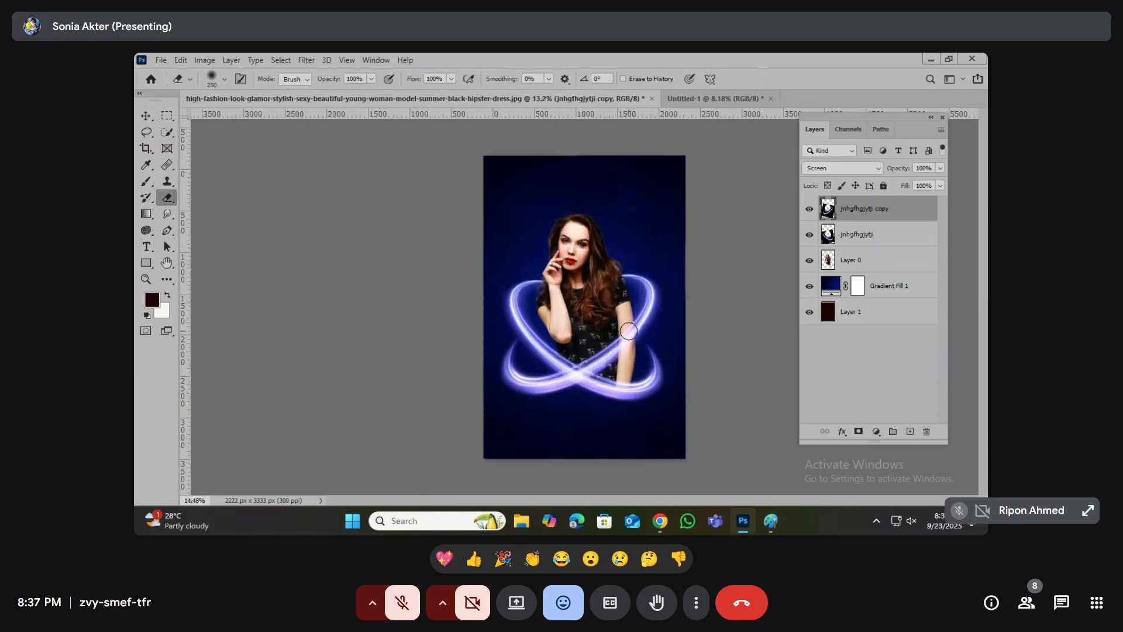
scroll(629, 331, "up", 8)
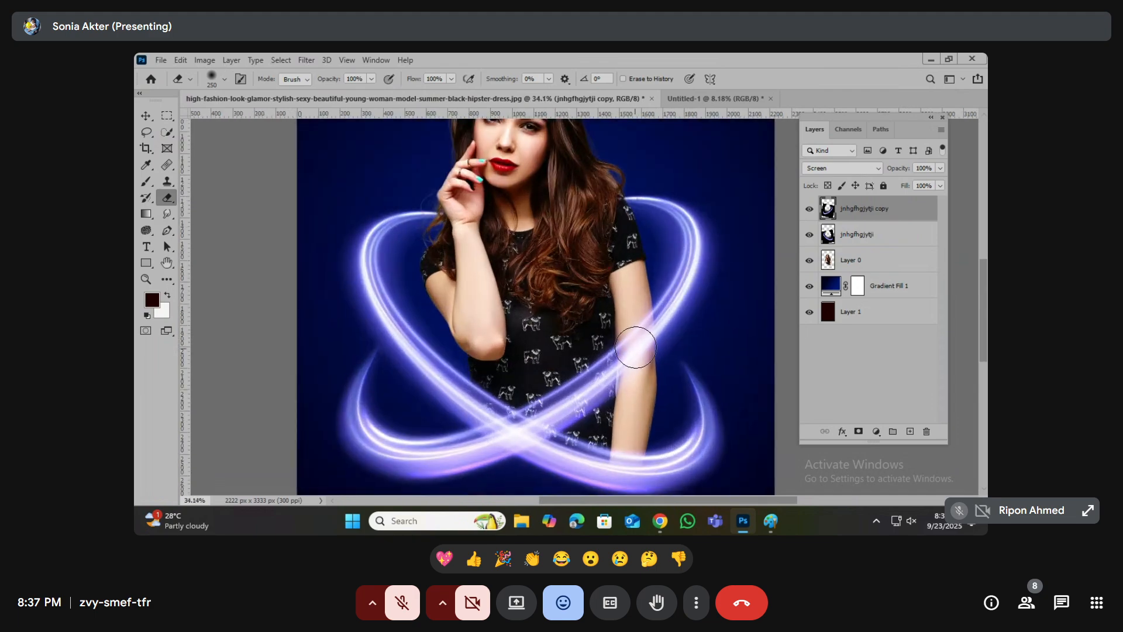
left_click(828, 260, "ctrl")
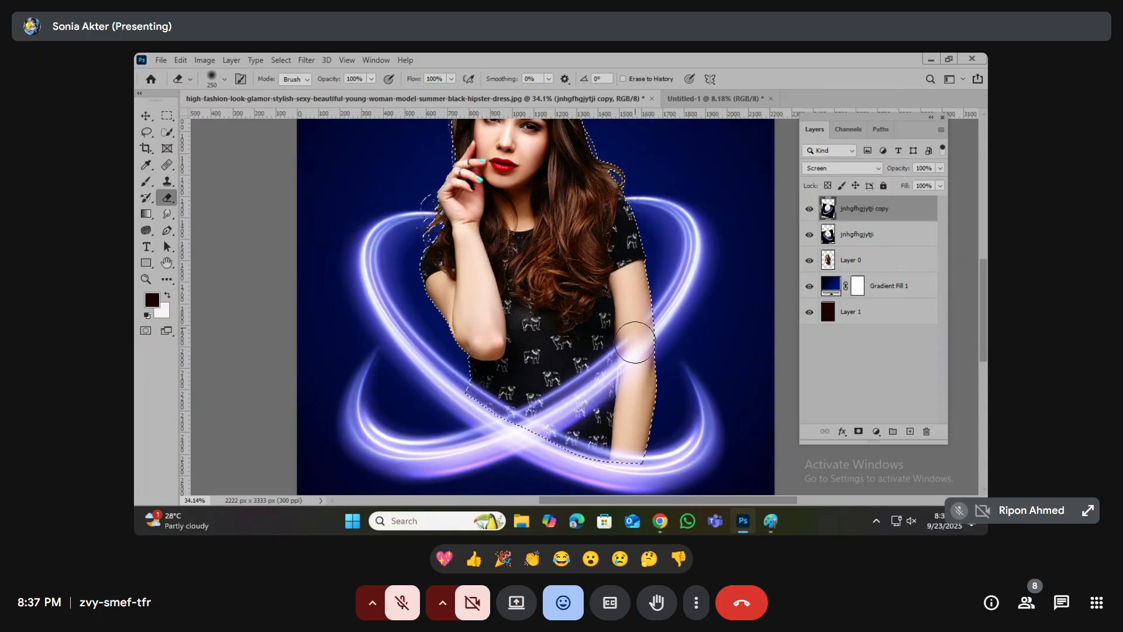
mouse_move(635, 342)
left_mouse_down()
mouse_move(636, 328)
mouse_move(639, 404)
left_mouse_up()
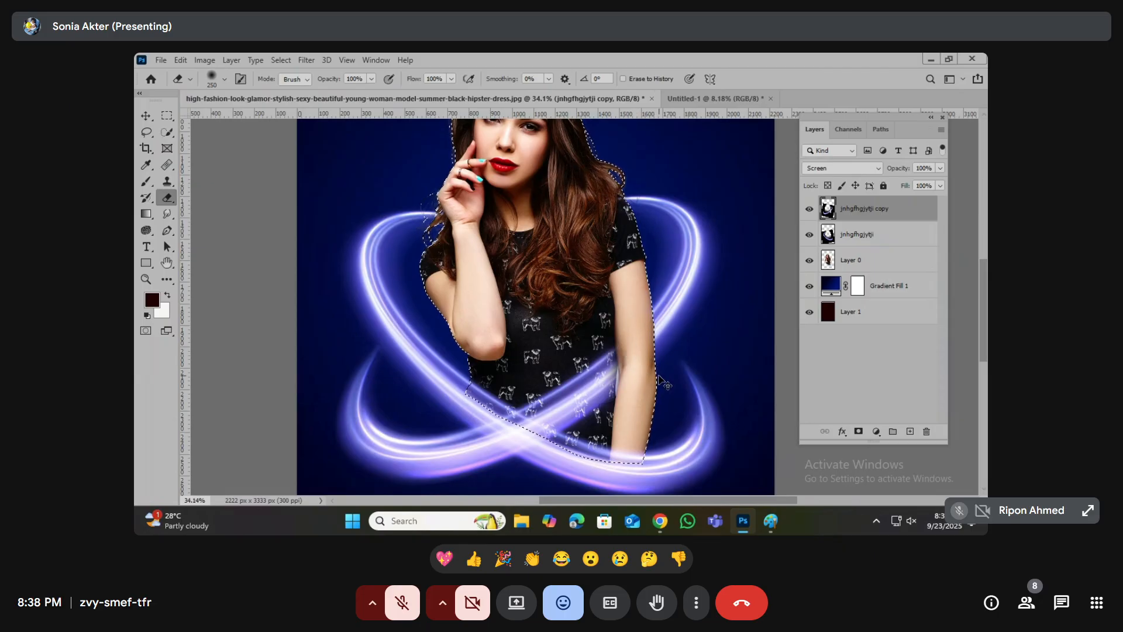
scroll(666, 357, "down", 3)
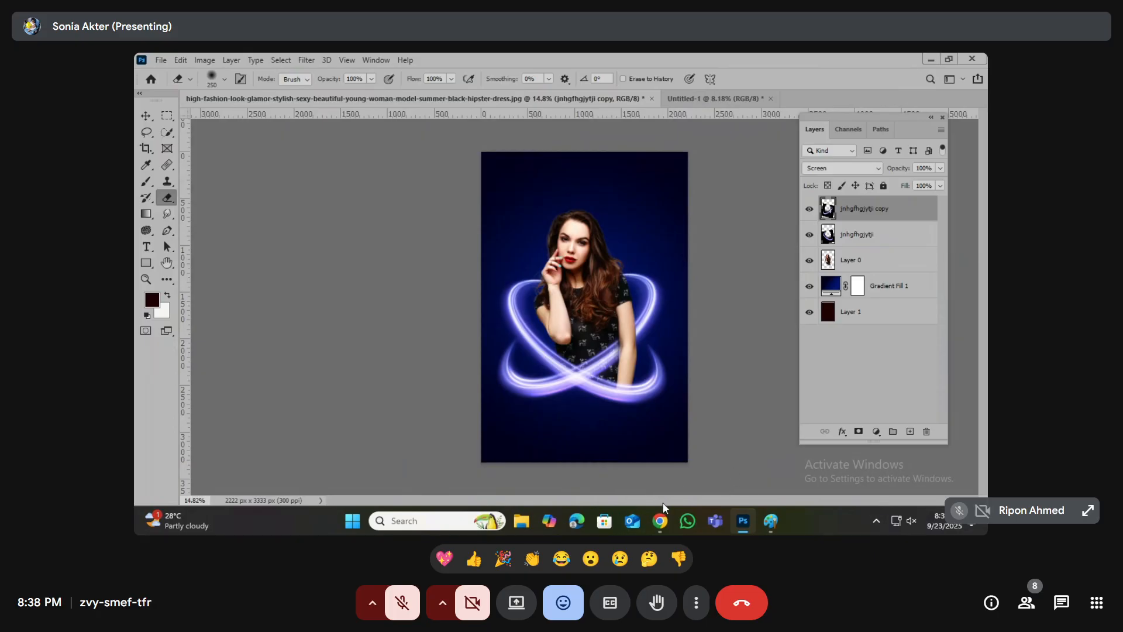
- Switch to Chrome and search Google Images for "magazine design"
mouse_move(660, 519)
left_click(588, 462)
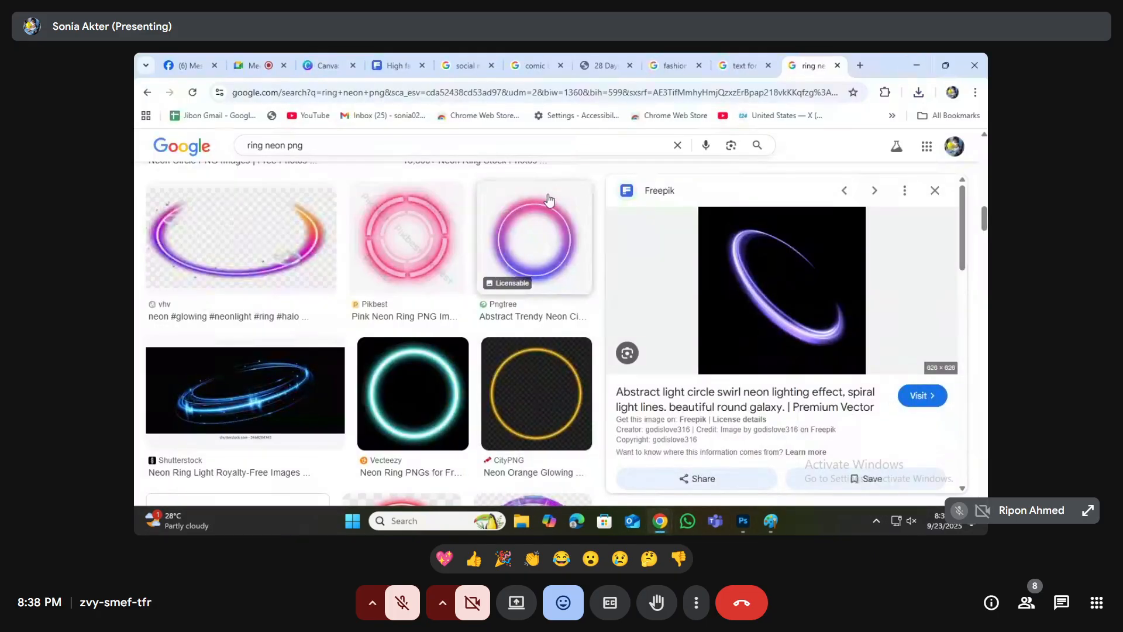
left_click_drag(376, 145, 202, 167)
type("maf")
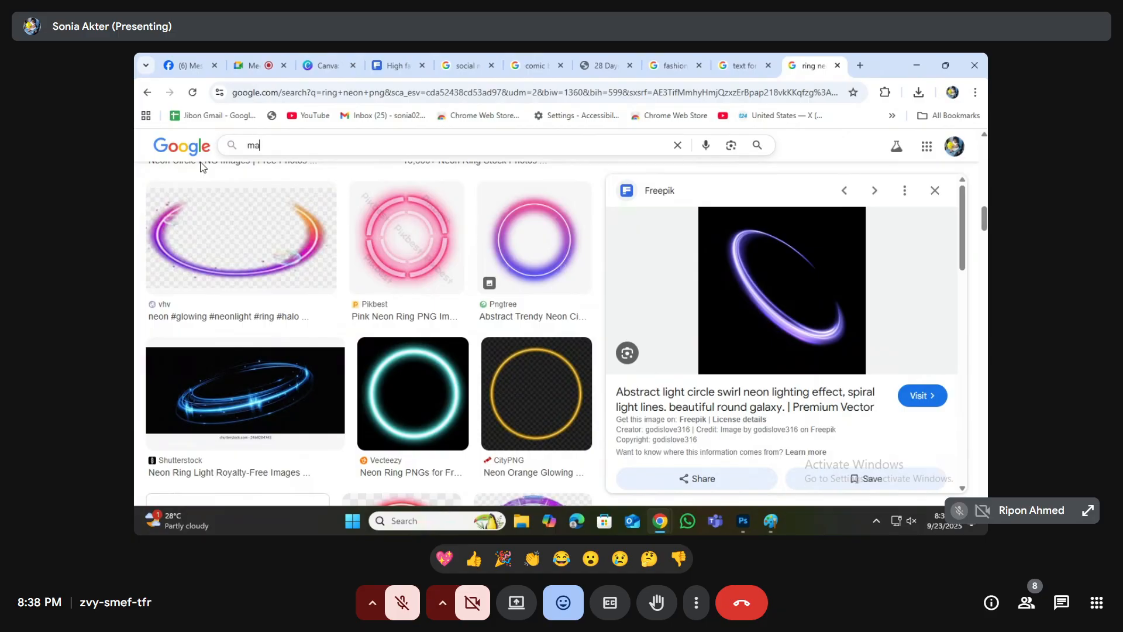
key("BackSpace")
key("BackSpace")
key("BackSpace")
type("m")
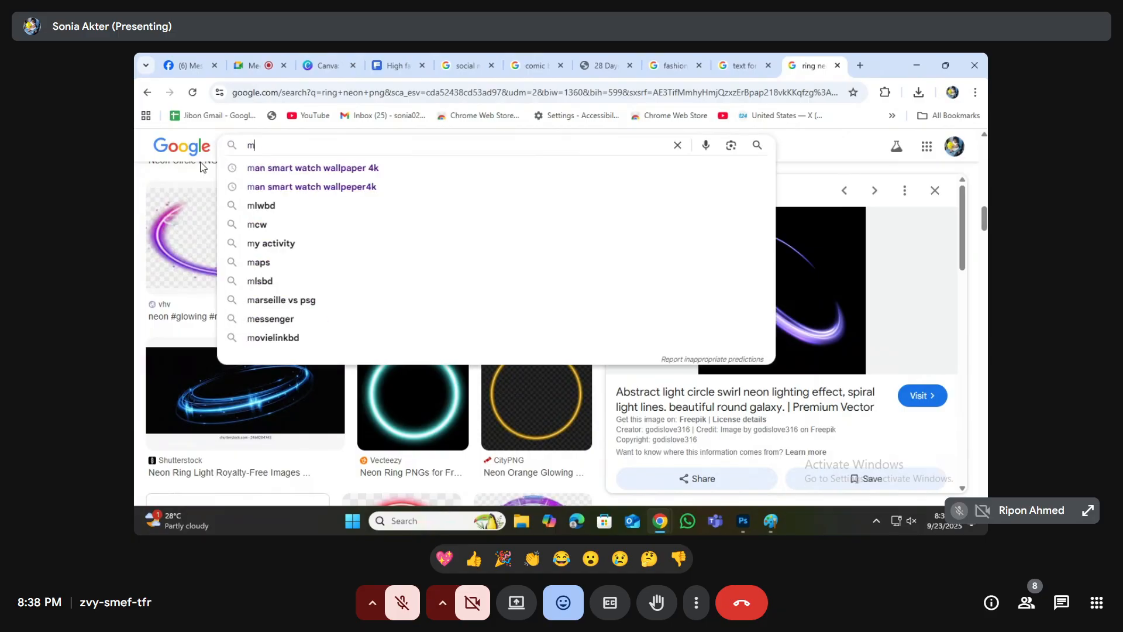
type("agazine design")
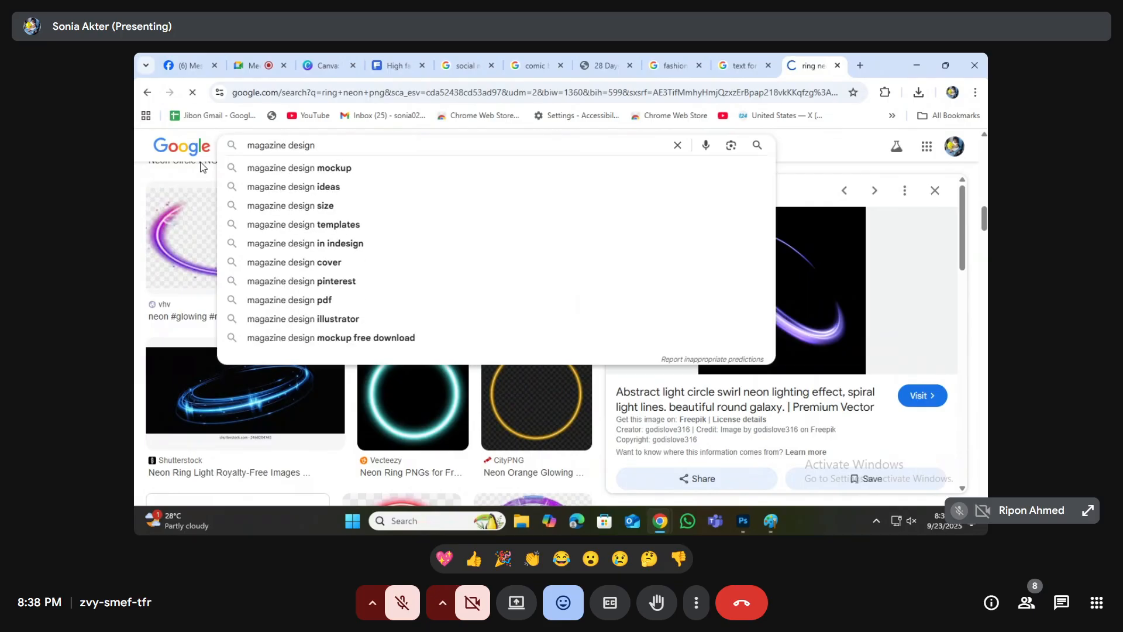
key("Return")
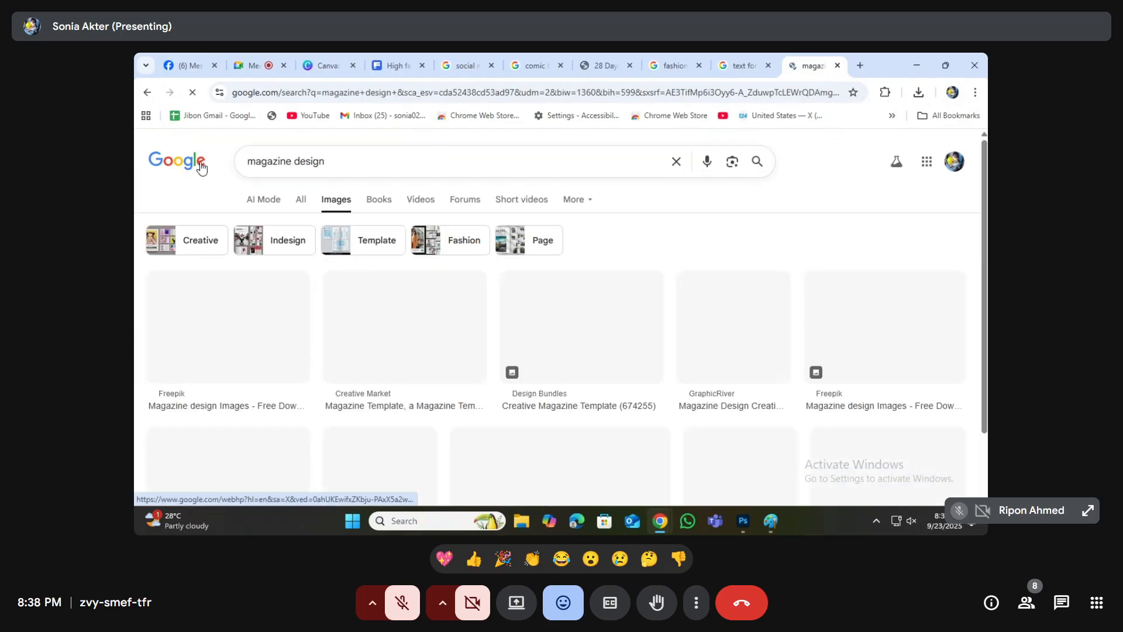
- Browse the magazine design images and open the preview of Dribbble's yellow fashion magazine layout
scroll(335, 278, "down", 3)
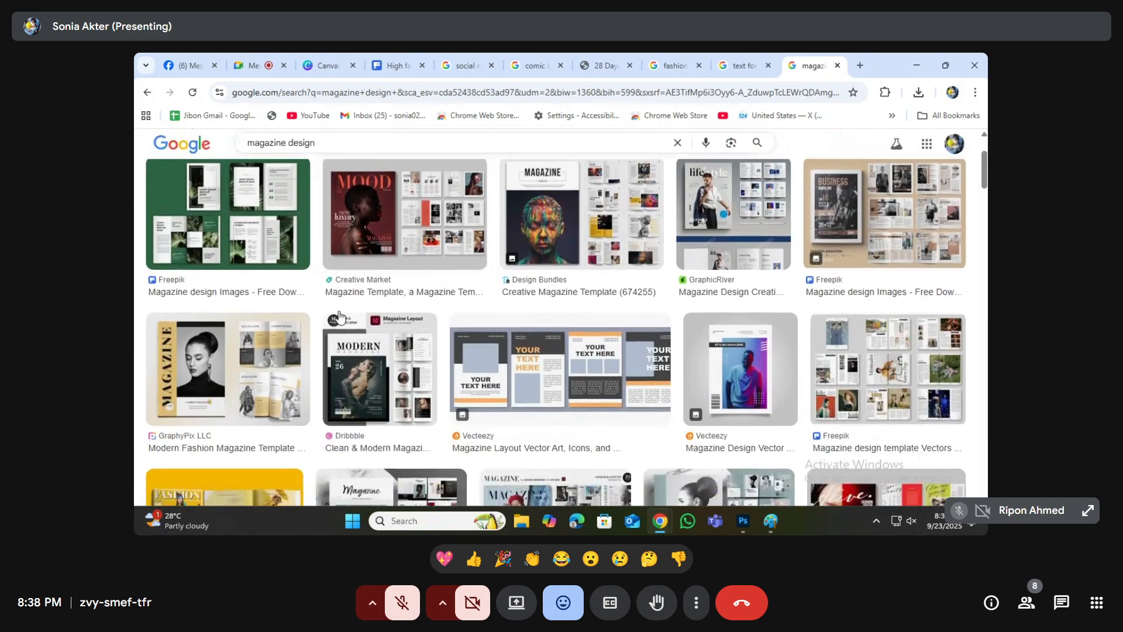
scroll(696, 365, "down", 1)
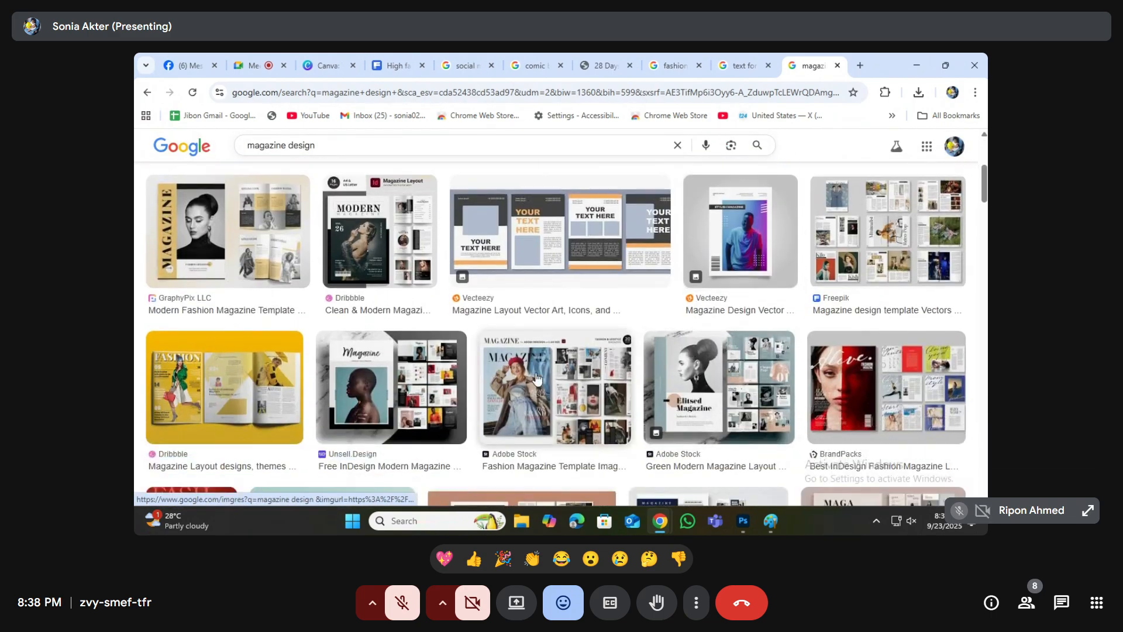
scroll(888, 378, "down", 2)
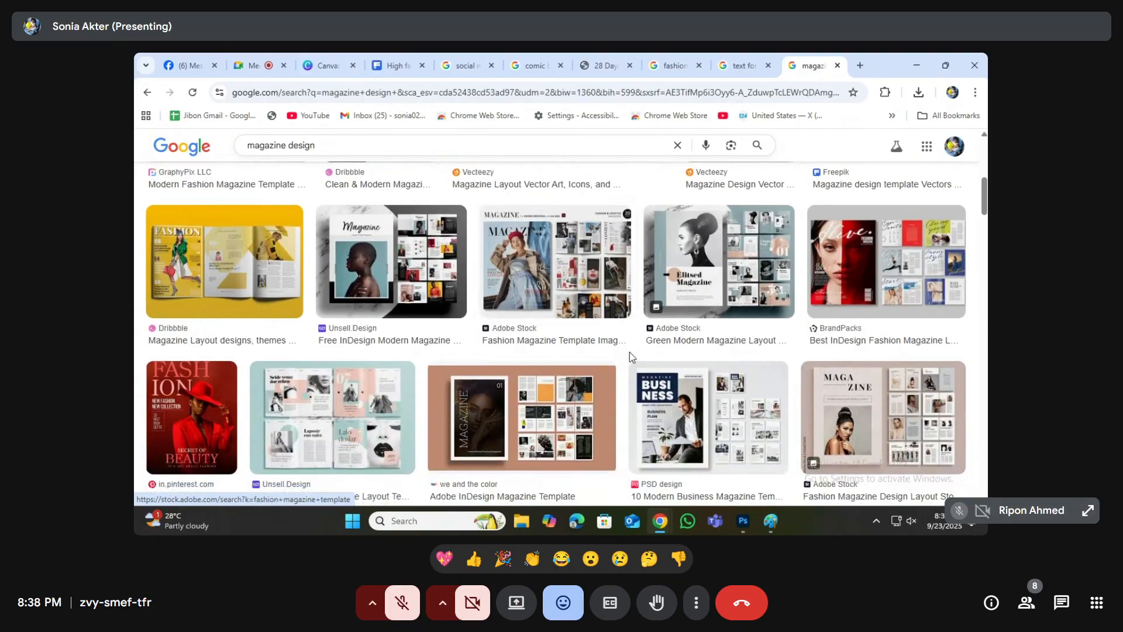
left_click(250, 264)
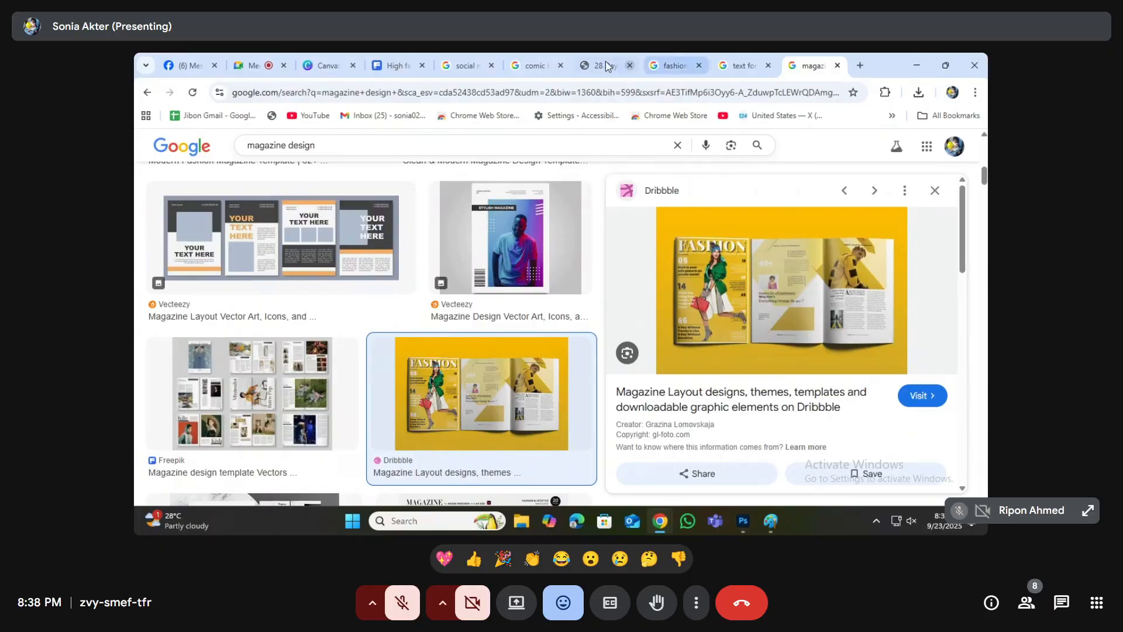
- Close the open Freepik photo preview and browse the free "model girl" photo results
left_click(398, 65)
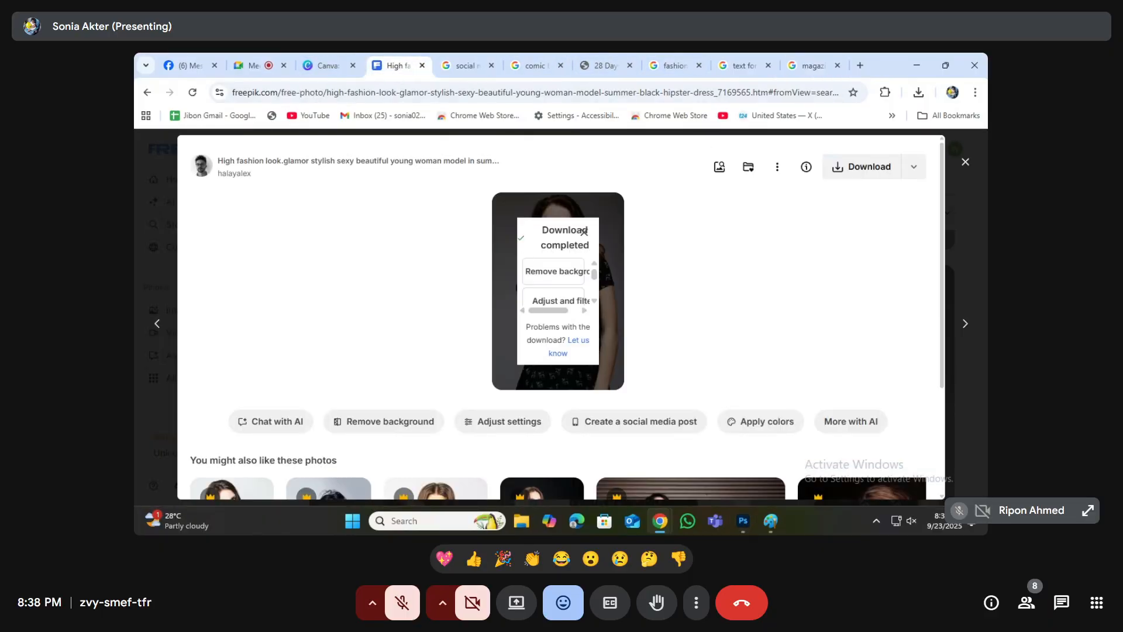
left_click(966, 164)
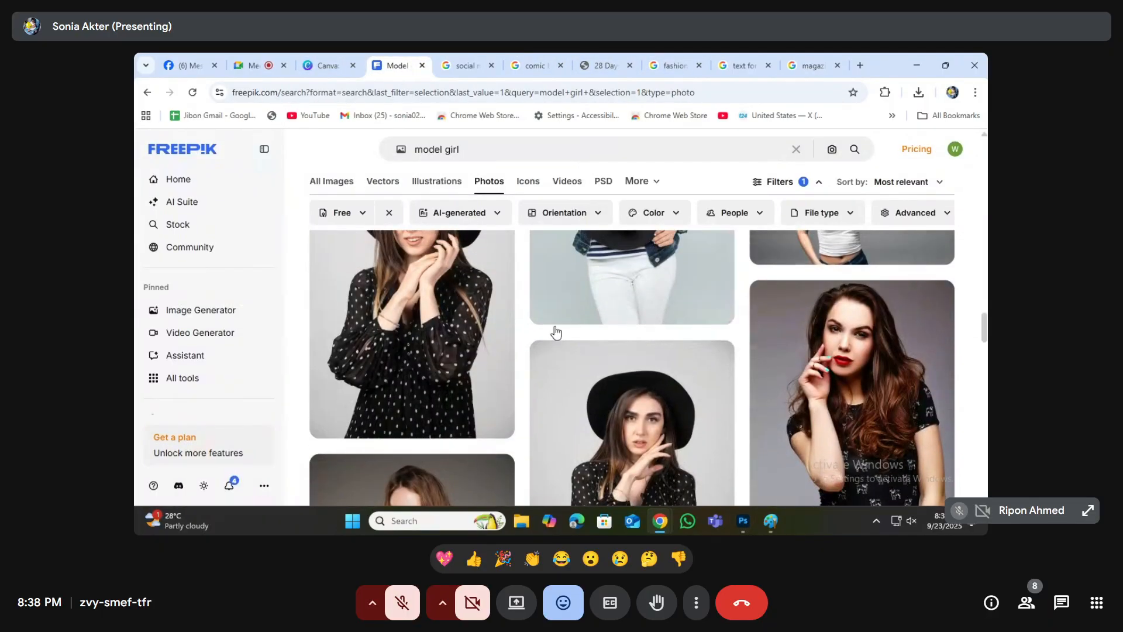
scroll(602, 308, "down", 5)
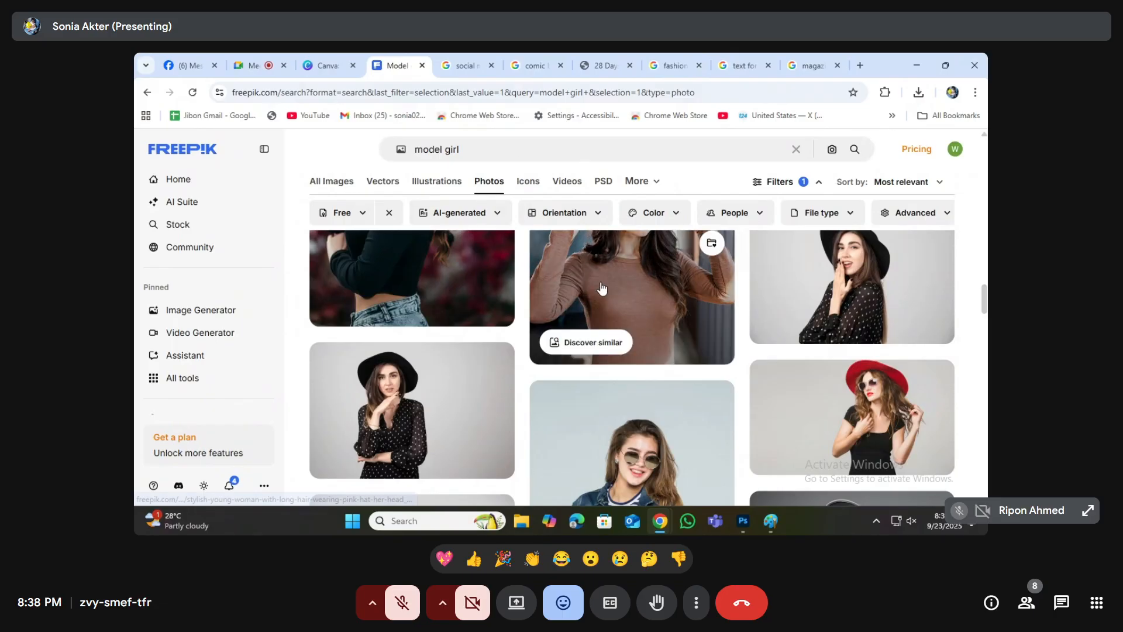
scroll(601, 286, "up", 2)
scroll(625, 377, "down", 1)
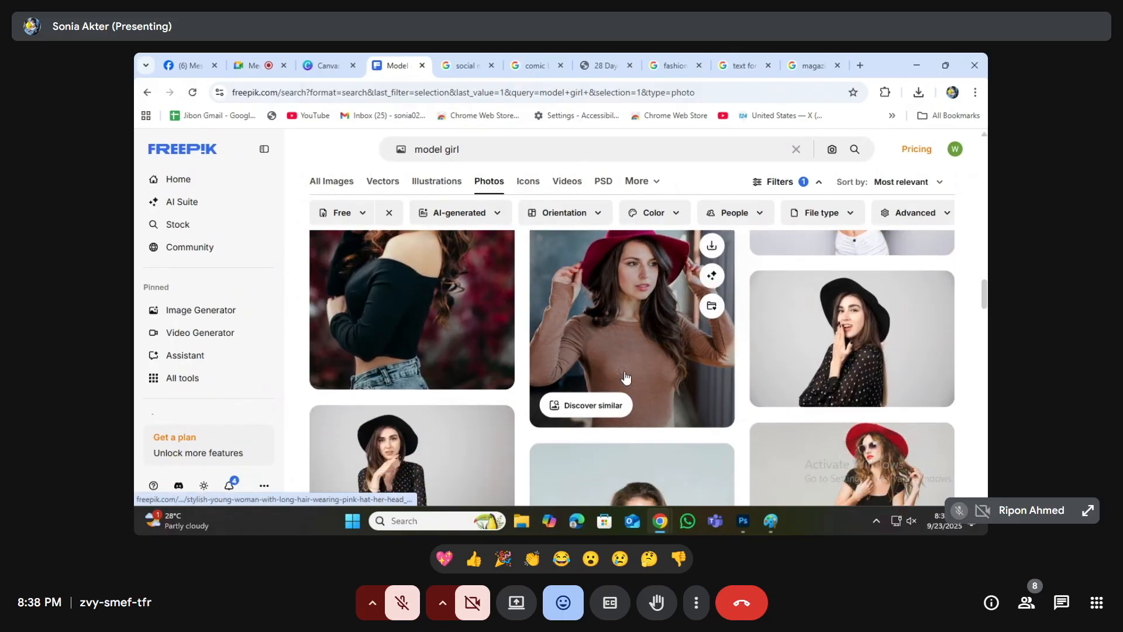
- Switch to Photoshop and shift the hue of the jnhgfhgjytji copy ring to pinkish red with Hue/Saturation, then activate the Move tool
left_click(746, 521)
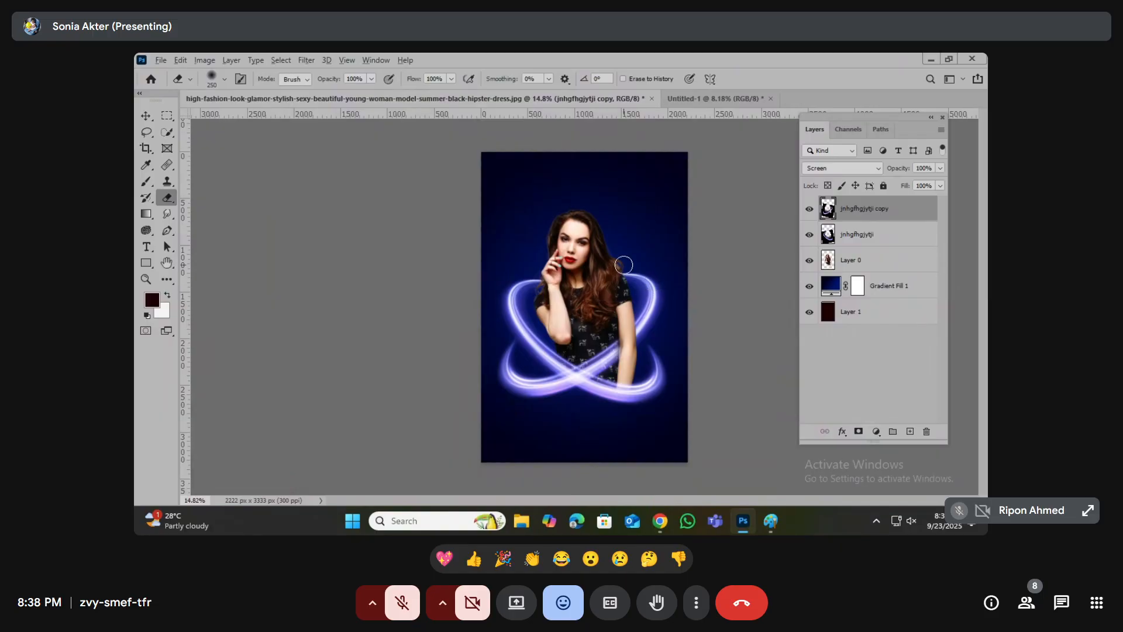
scroll(624, 266, "up", 3)
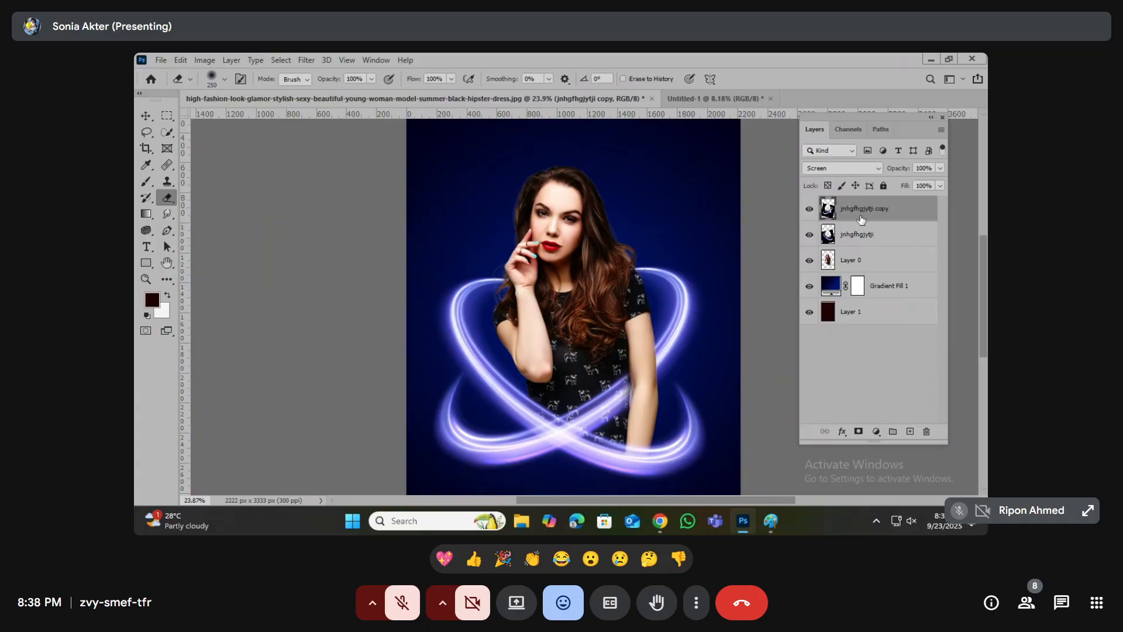
key("ctrl+u")
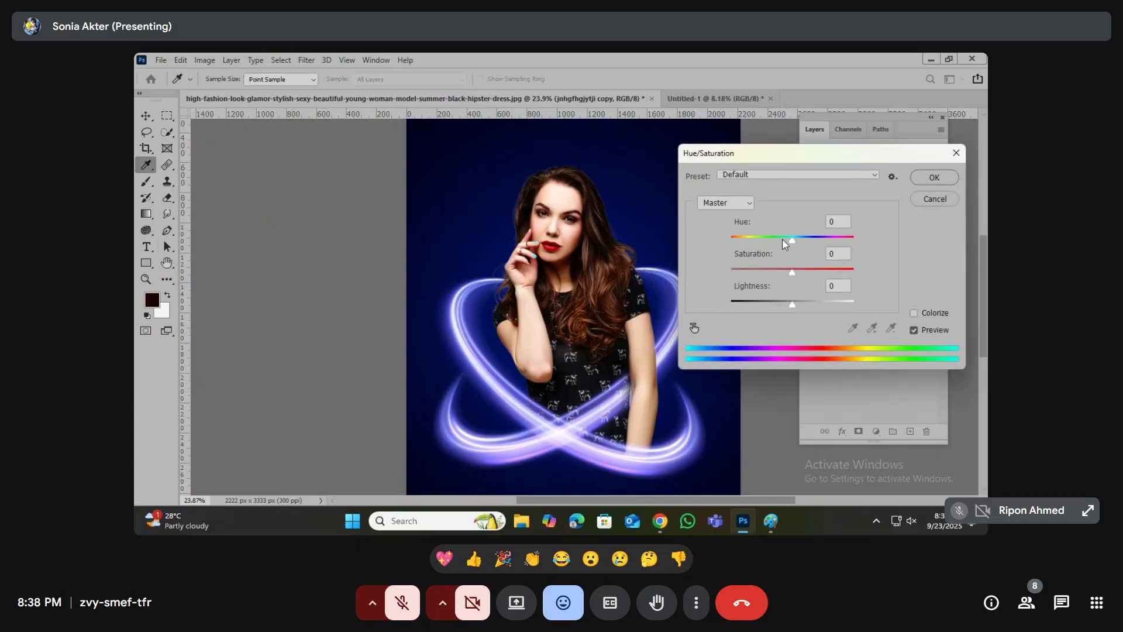
left_click_drag(785, 243, 841, 238)
left_click(935, 182)
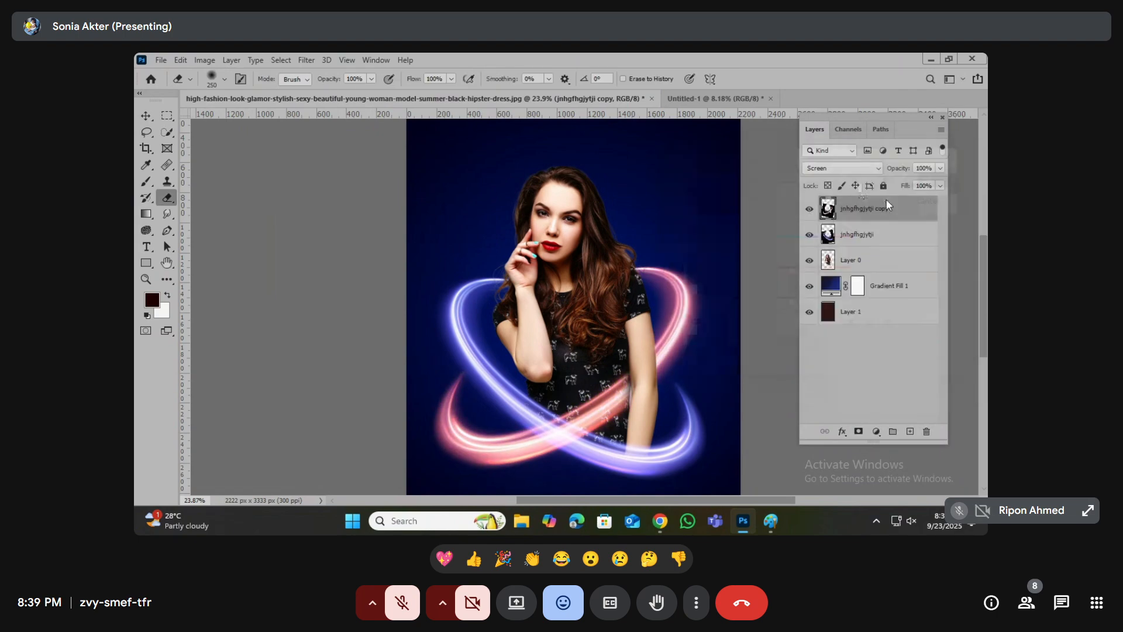
left_click(148, 115)
scroll(518, 269, "down", 1)
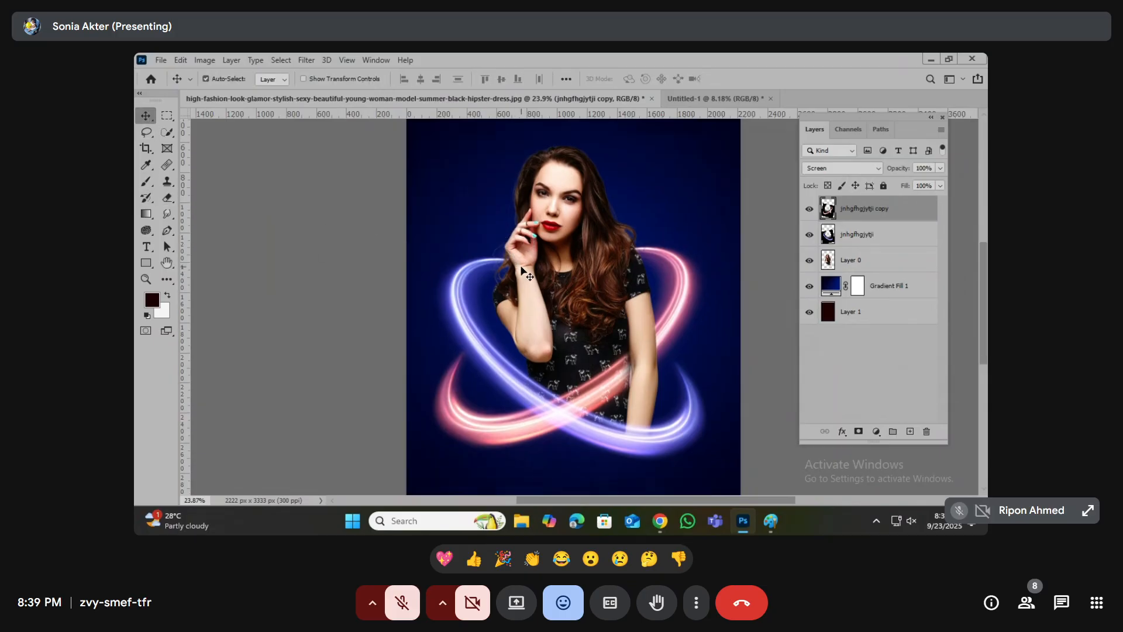
scroll(516, 391, "up", 2)
- Switch to Chrome, search Google Images for "star neon png" in a new tab and browse the results
mouse_move(665, 521)
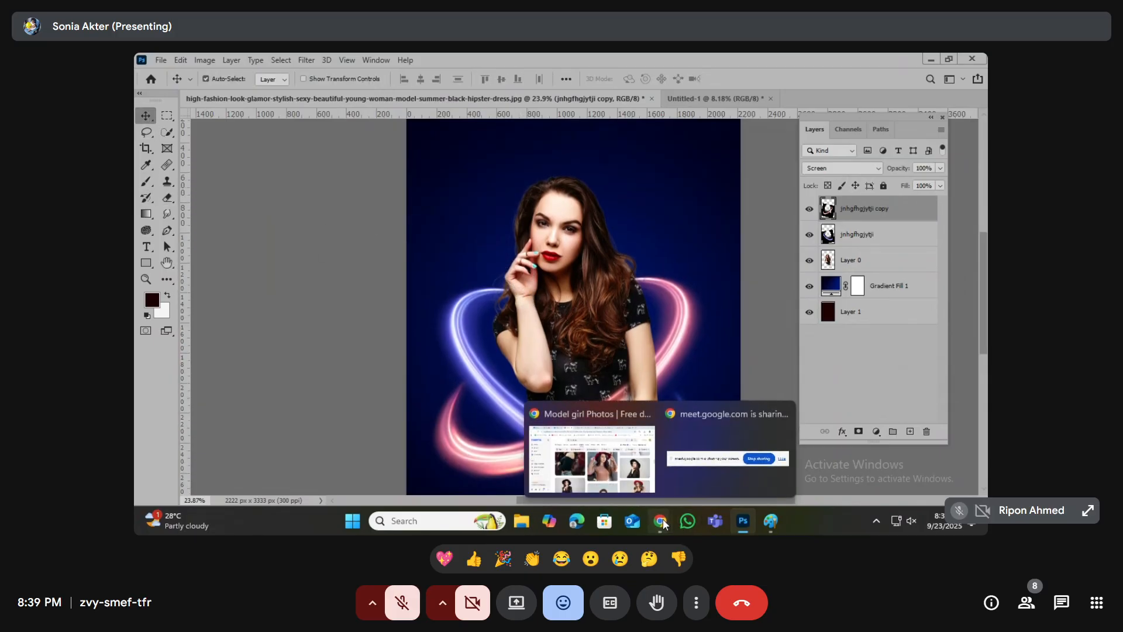
left_click(628, 457)
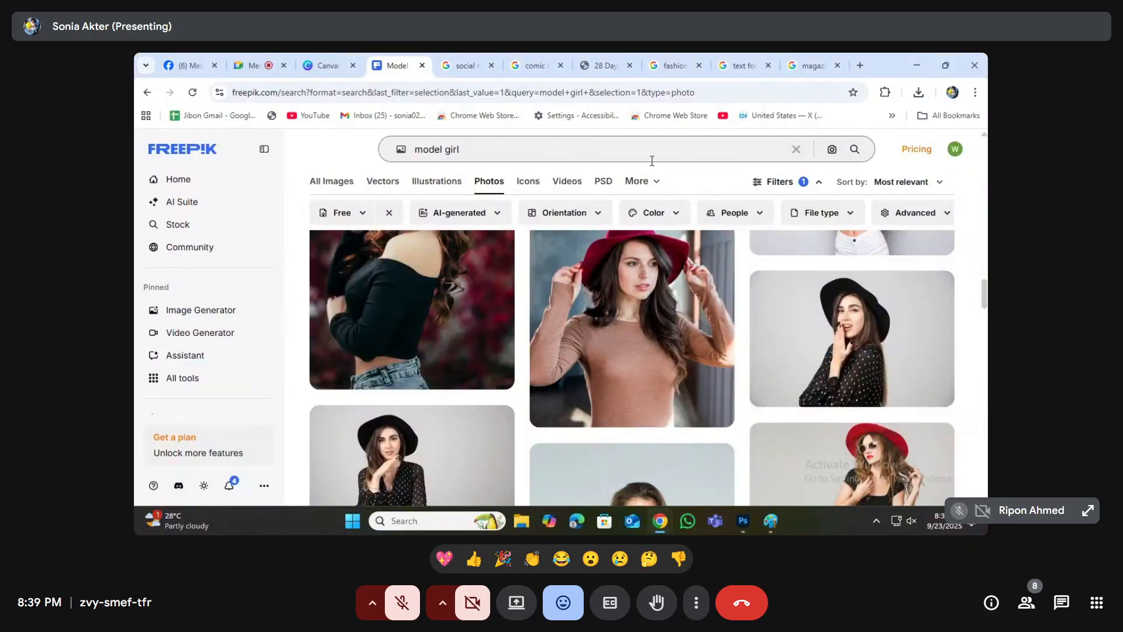
left_click(860, 65)
type("s")
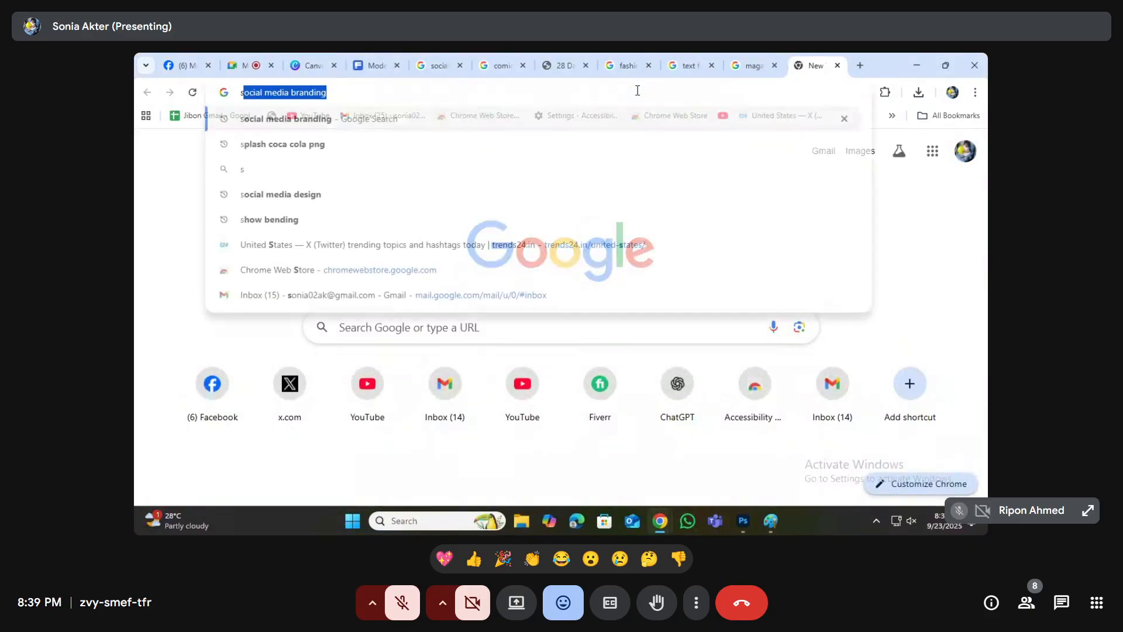
type("tar neon png")
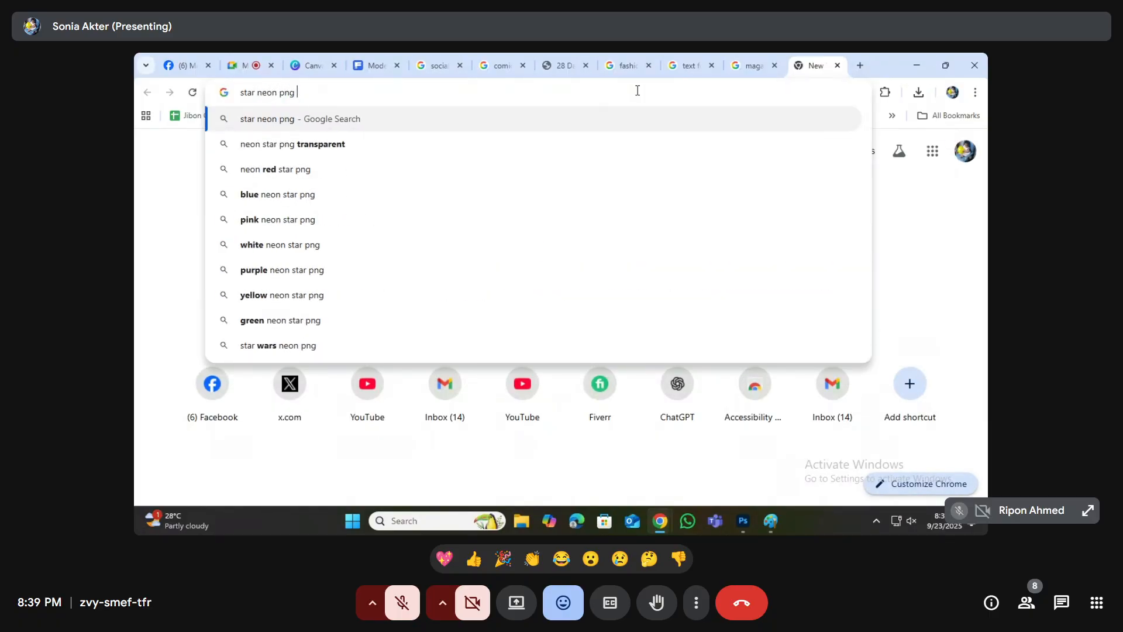
key("Return")
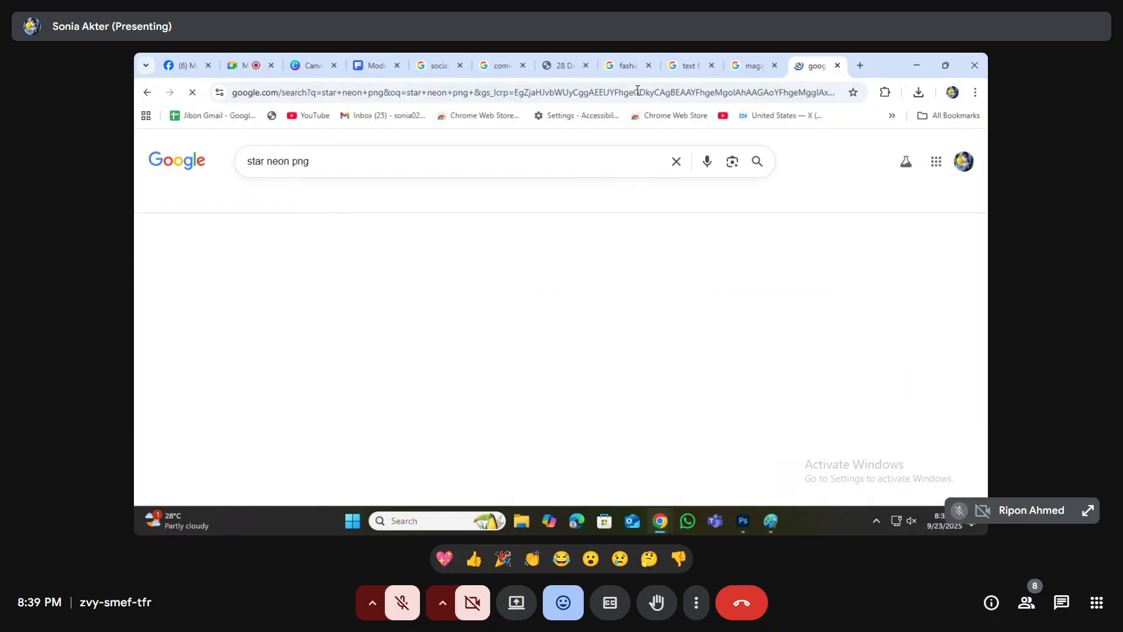
scroll(466, 305, "down", 1)
scroll(466, 304, "down", 3)
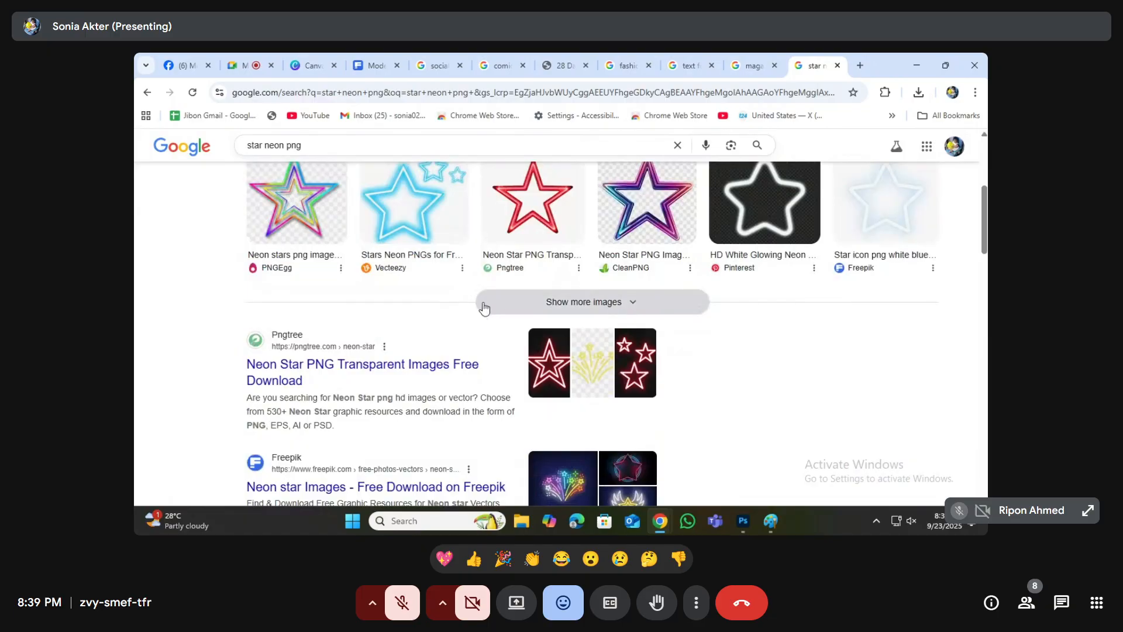
scroll(484, 306, "up", 4)
left_click(326, 202)
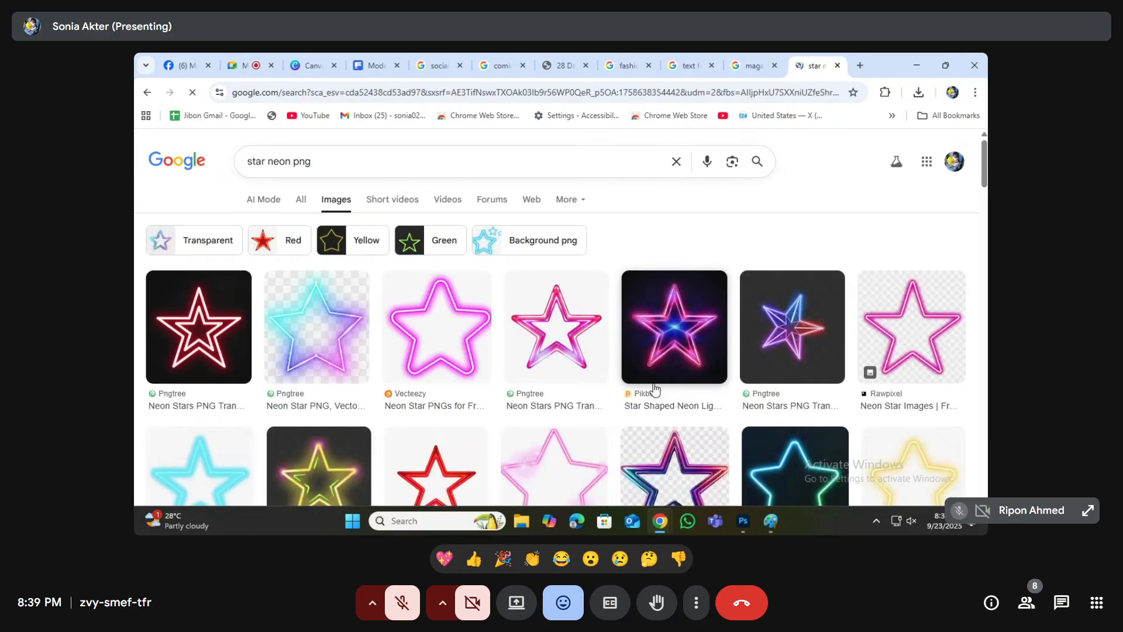
scroll(669, 399, "down", 6)
scroll(669, 399, "down", 1)
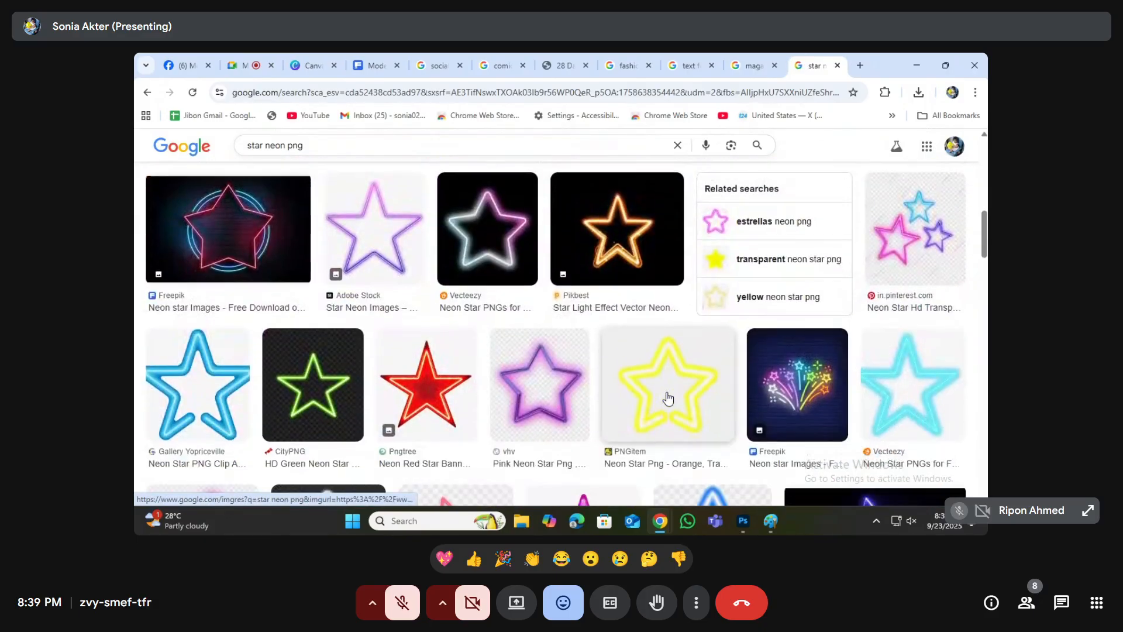
scroll(669, 391, "down", 4)
- Refine the image search to "star galaxy neon png" and look through the results for a starfield
left_click(262, 146)
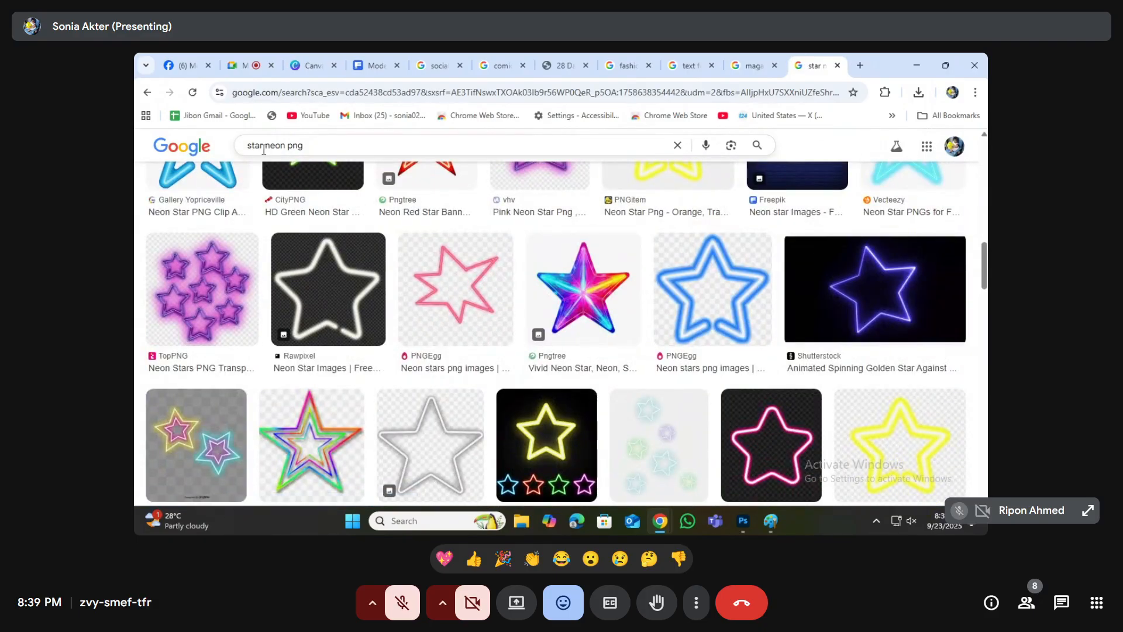
left_click(266, 148)
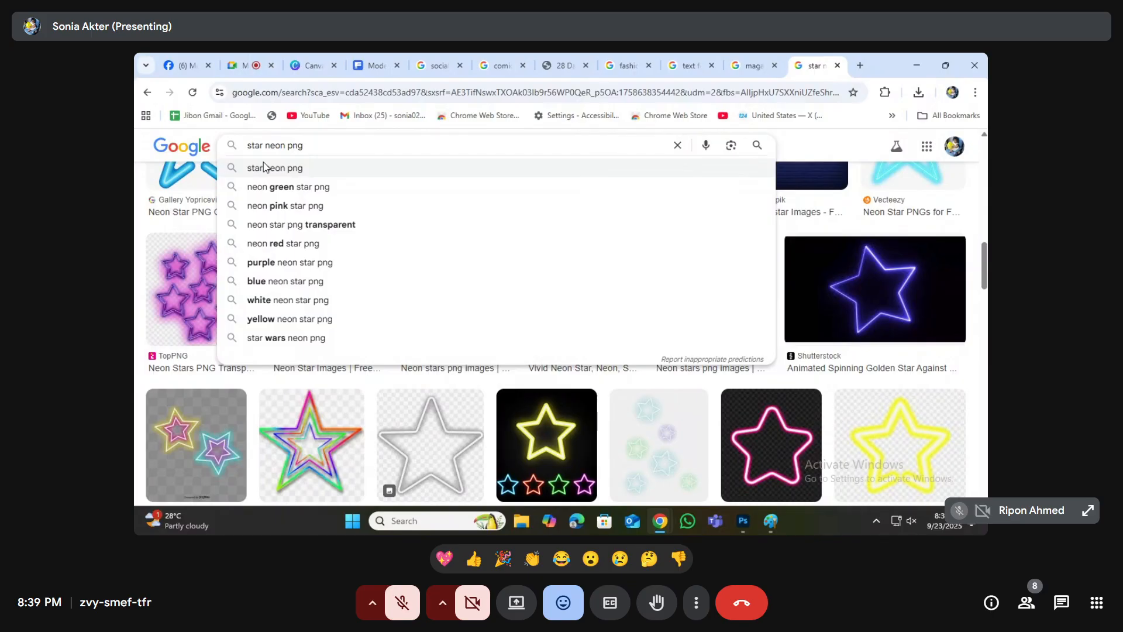
type("galax")
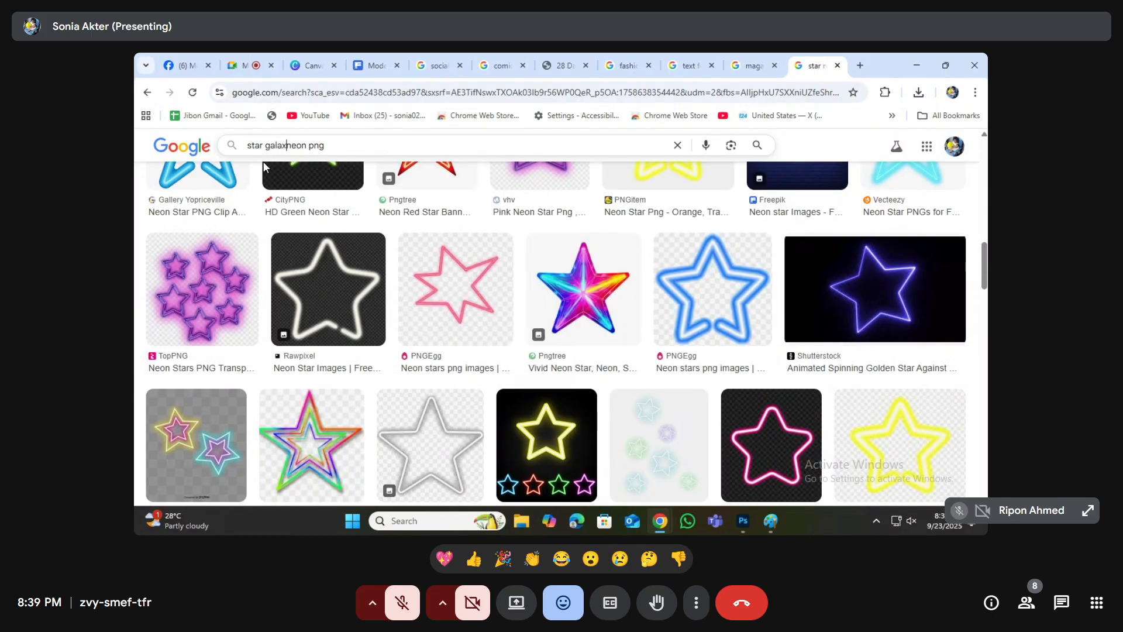
type("y")
key("Return")
scroll(429, 296, "down", 2)
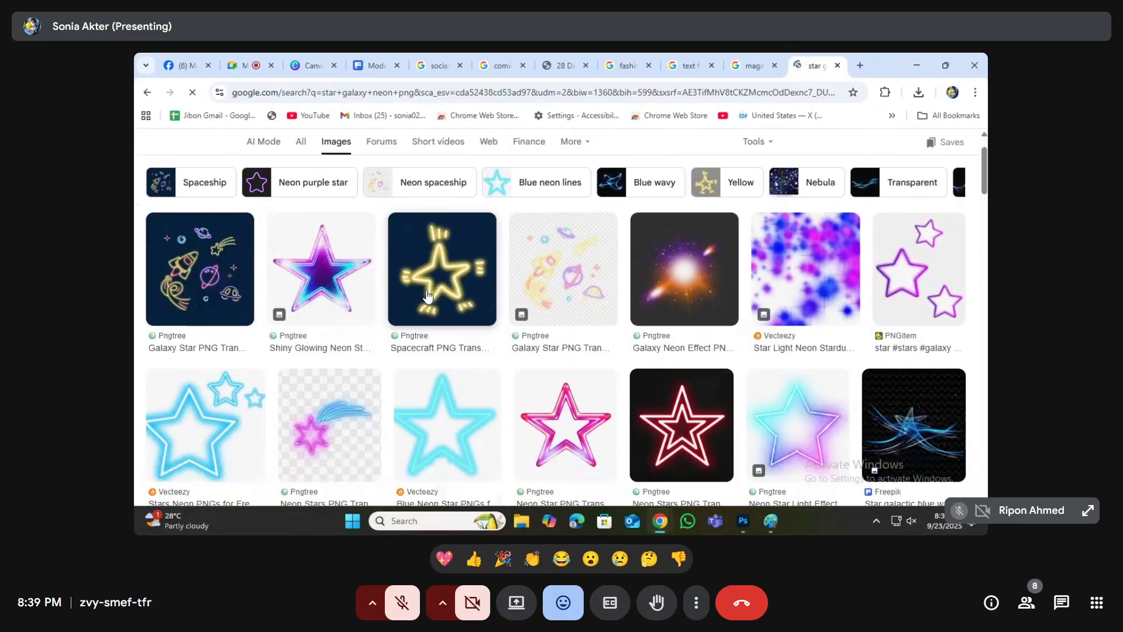
scroll(445, 296, "down", 1)
scroll(454, 292, "down", 8)
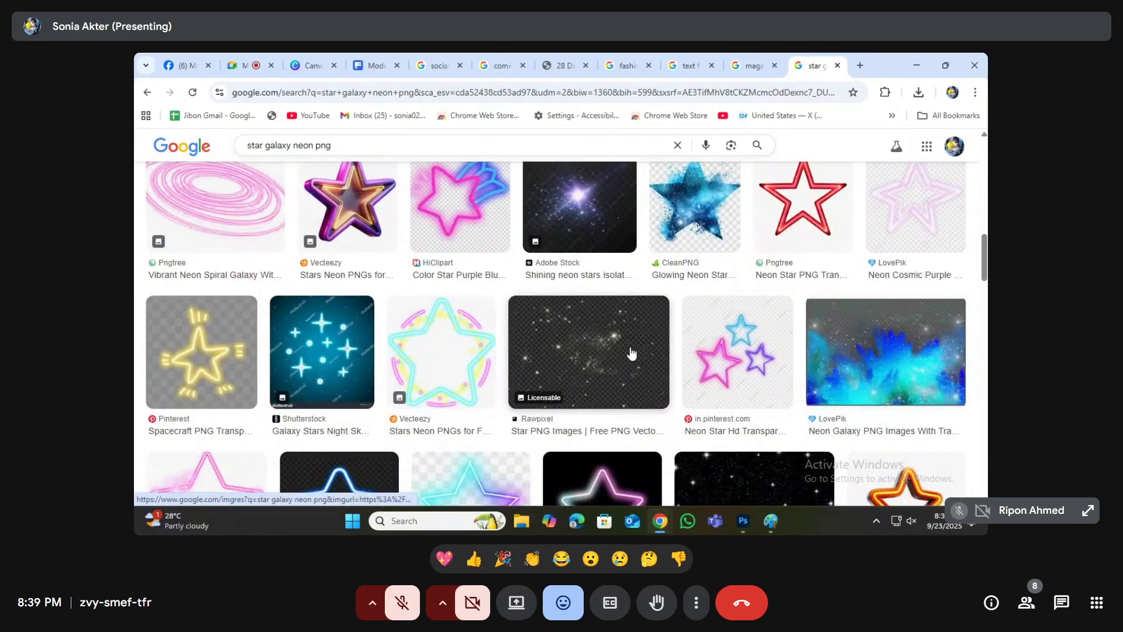
- Open the preview of Rawpixel's starfield PNG and save the image to the Desktop under its suggested name
left_click(611, 343)
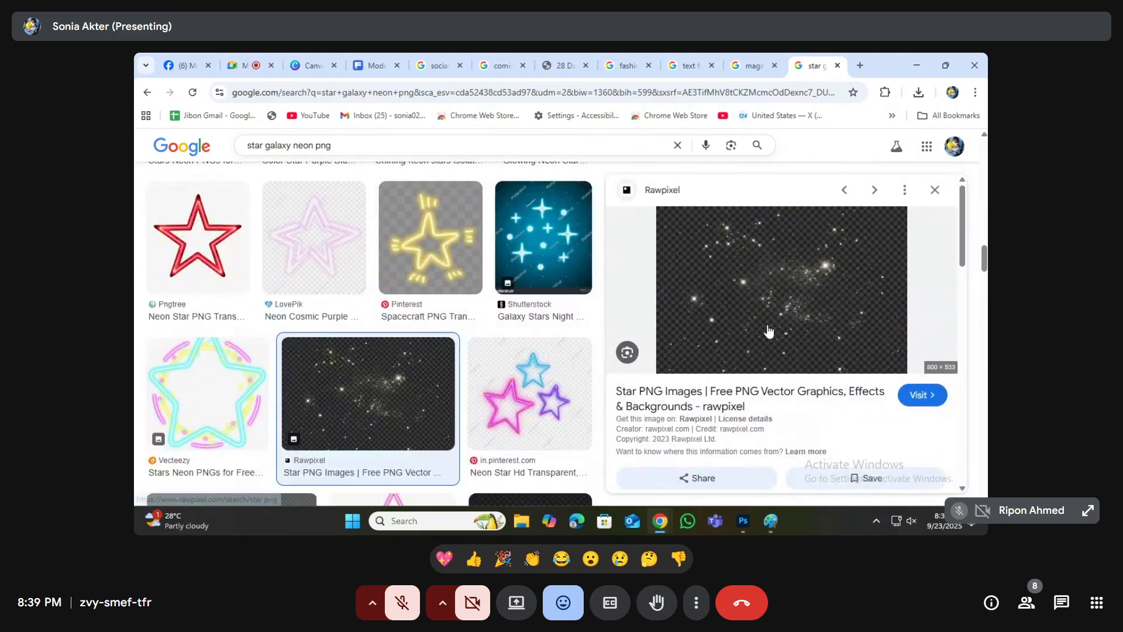
scroll(720, 328, "down", 3)
scroll(770, 335, "down", 3)
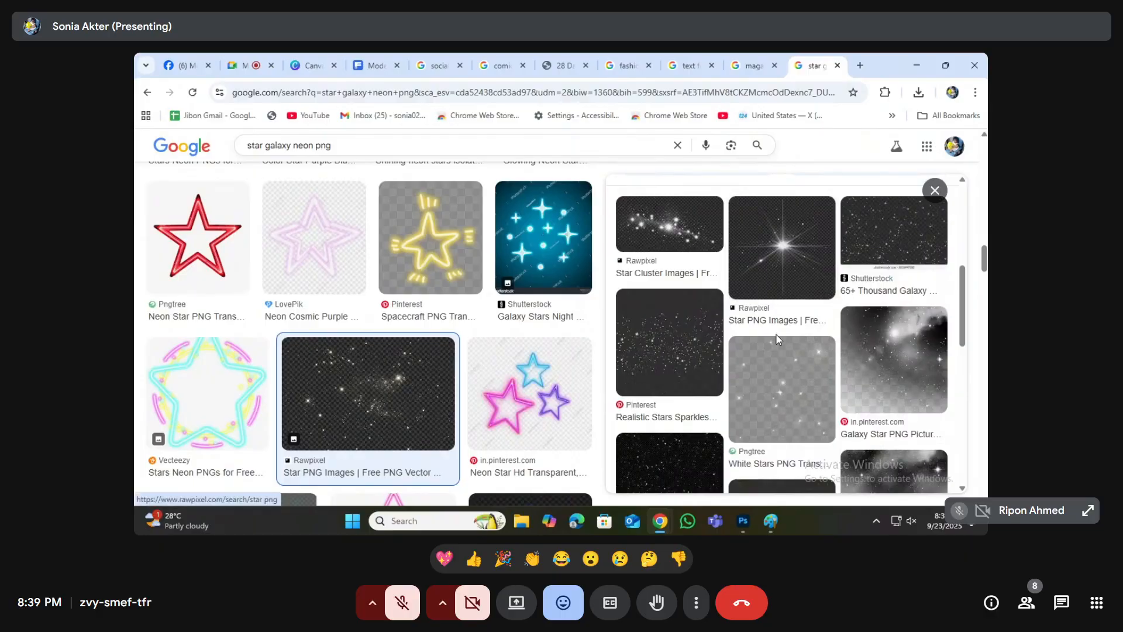
scroll(776, 333, "up", 6)
right_click(780, 319)
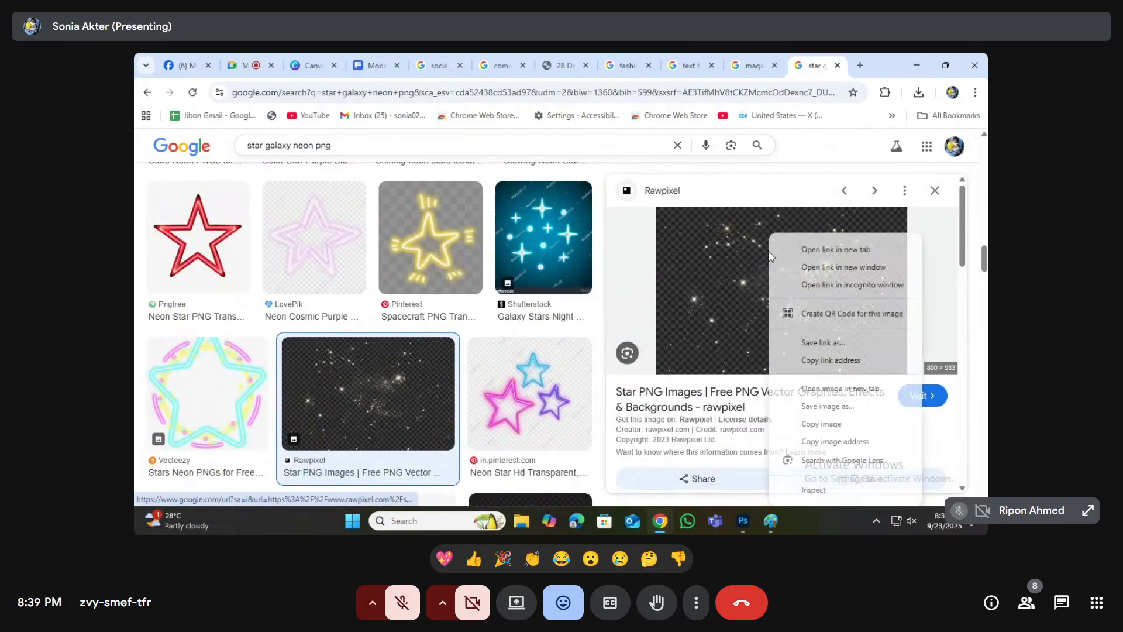
left_click(819, 417)
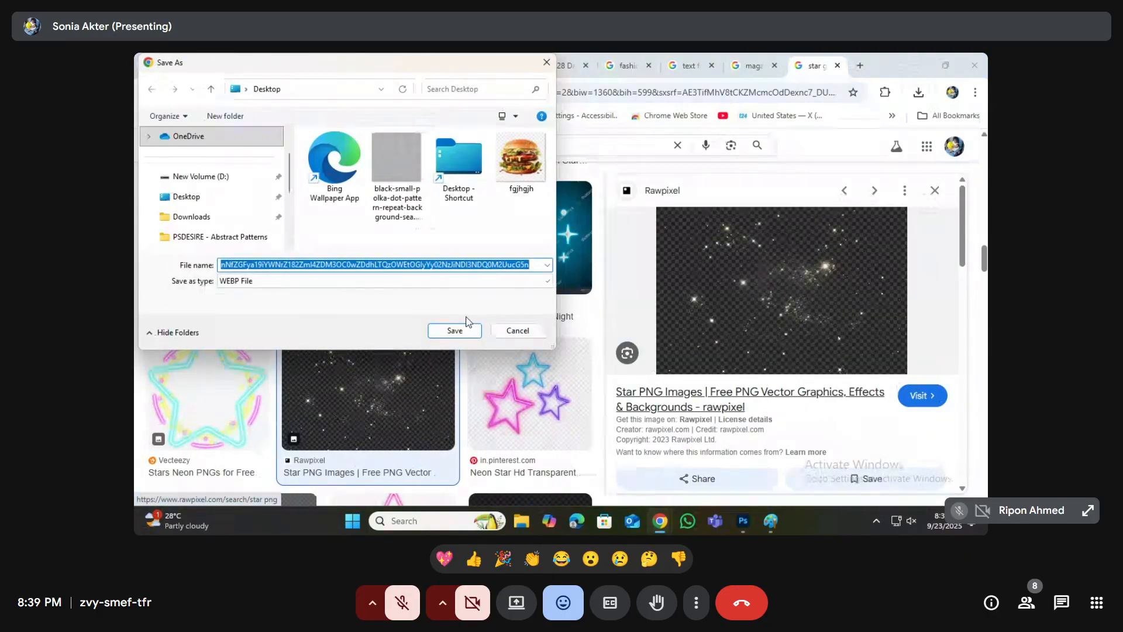
left_click(453, 328)
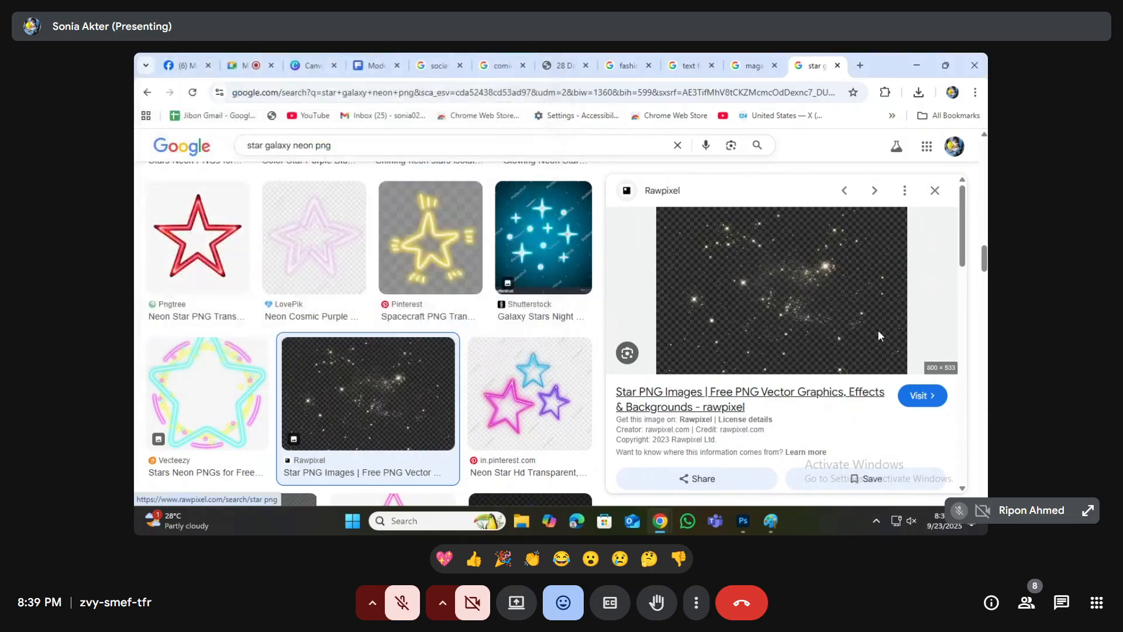
- Show the downloaded star image in its Desktop folder and open it with Paint
left_click(919, 92)
left_click(876, 123)
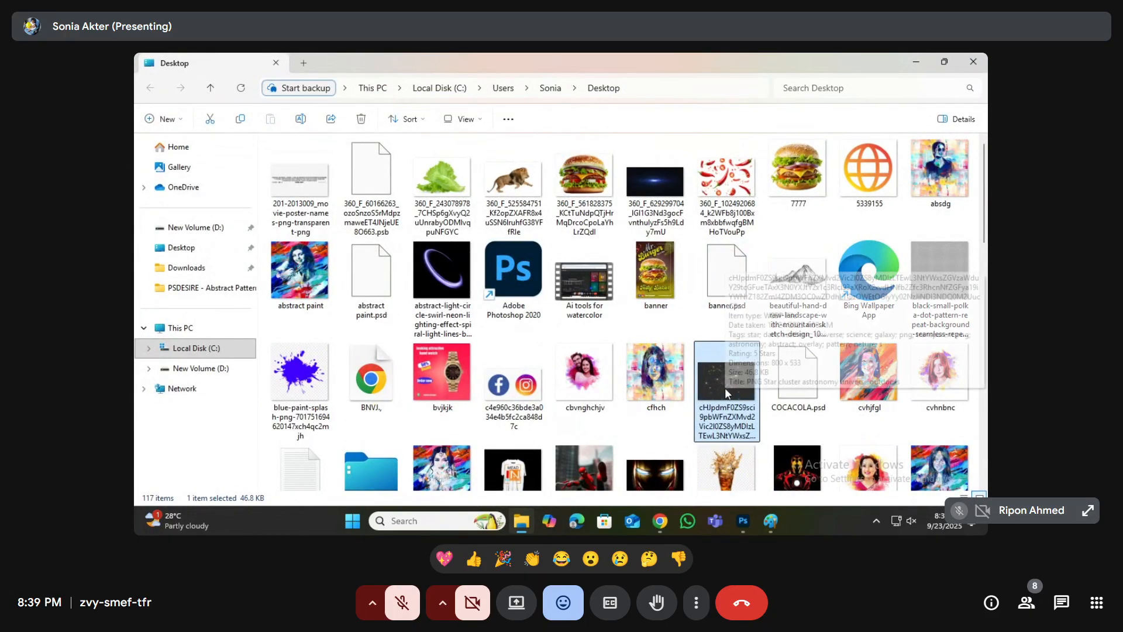
right_click(725, 388)
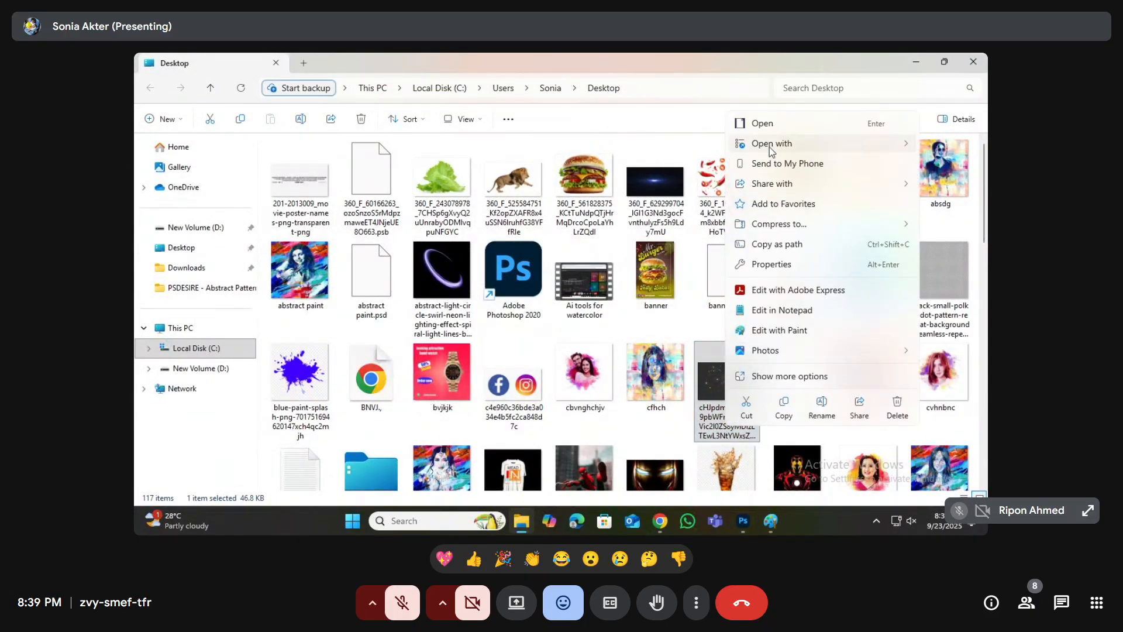
mouse_move(770, 146)
left_click(623, 207)
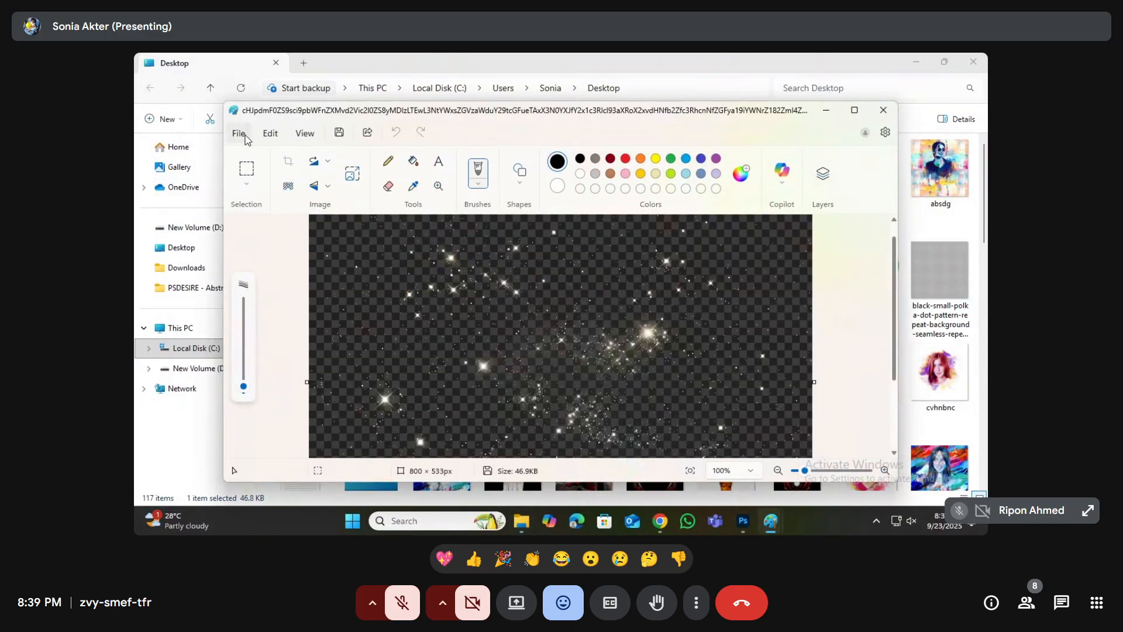
- Save the star image as a JPEG picture named dtyjutgyjhg on the Desktop
left_click(245, 138)
mouse_move(275, 258)
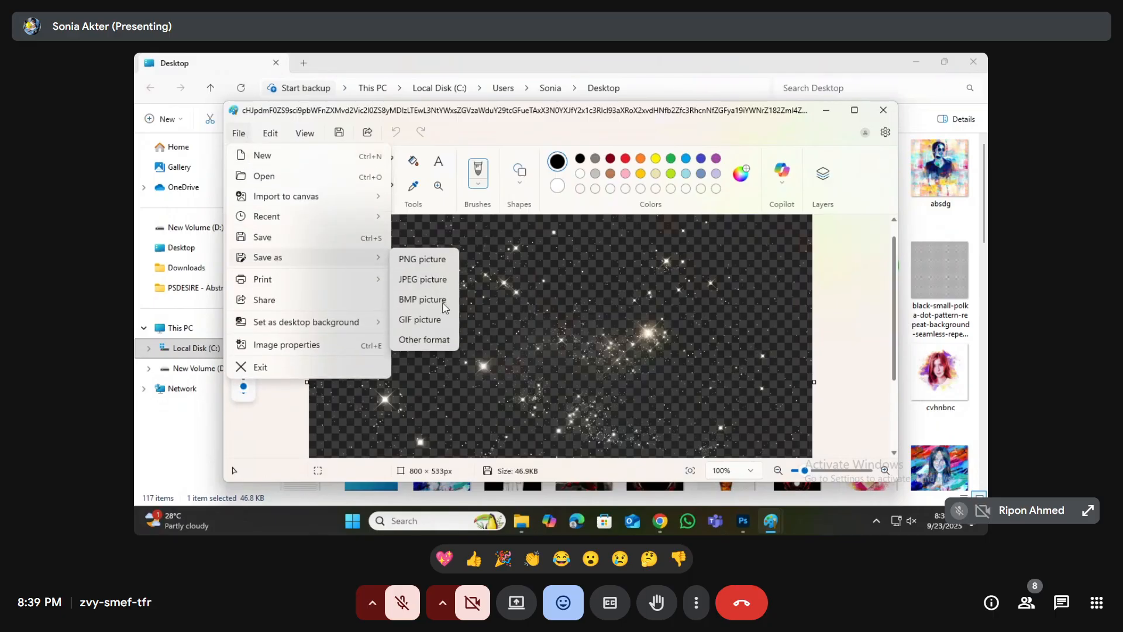
left_click(418, 281)
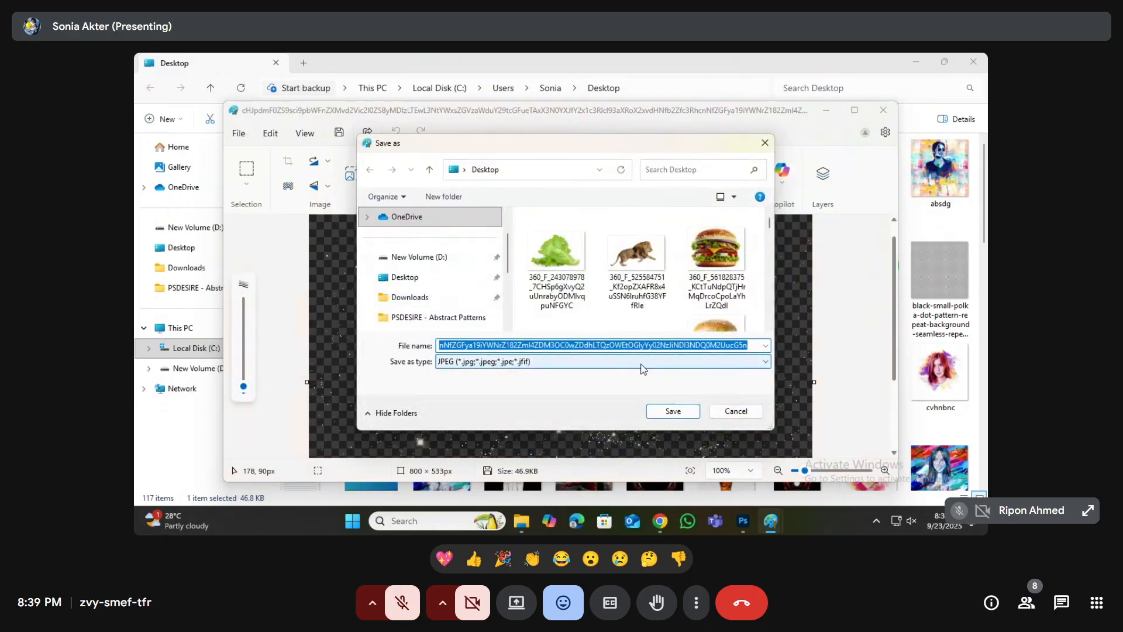
type("dtyjutgyjhg")
left_click(673, 411)
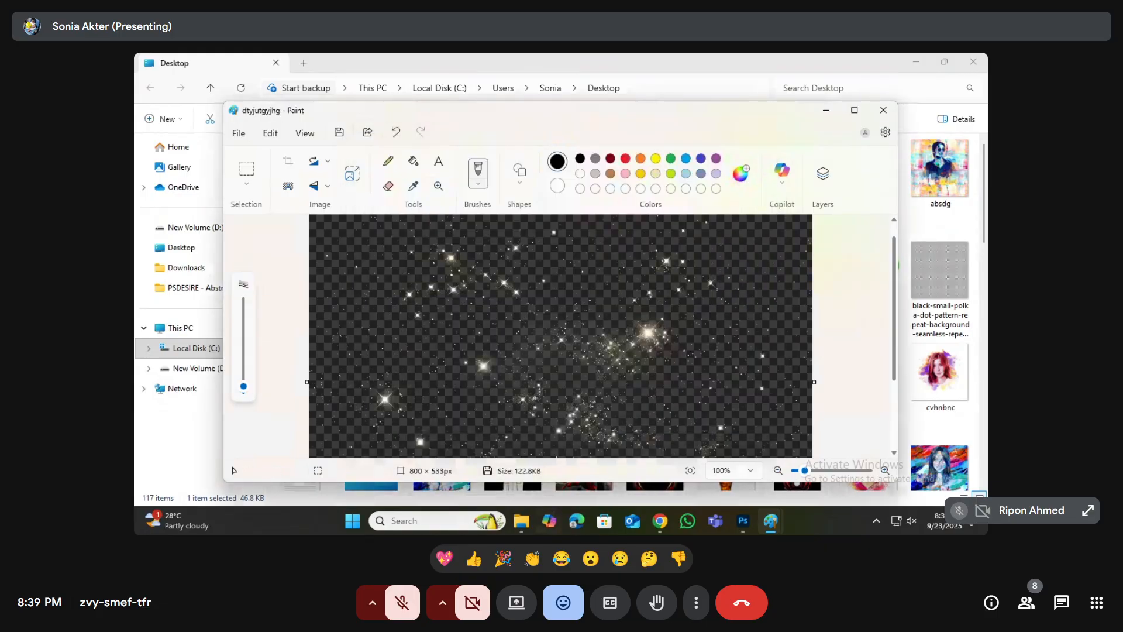
- Switch to Photoshop and place the Desktop image dtyjutgyjhg as an embedded object directly above the Gradient Fill 1 layer
left_click(743, 521)
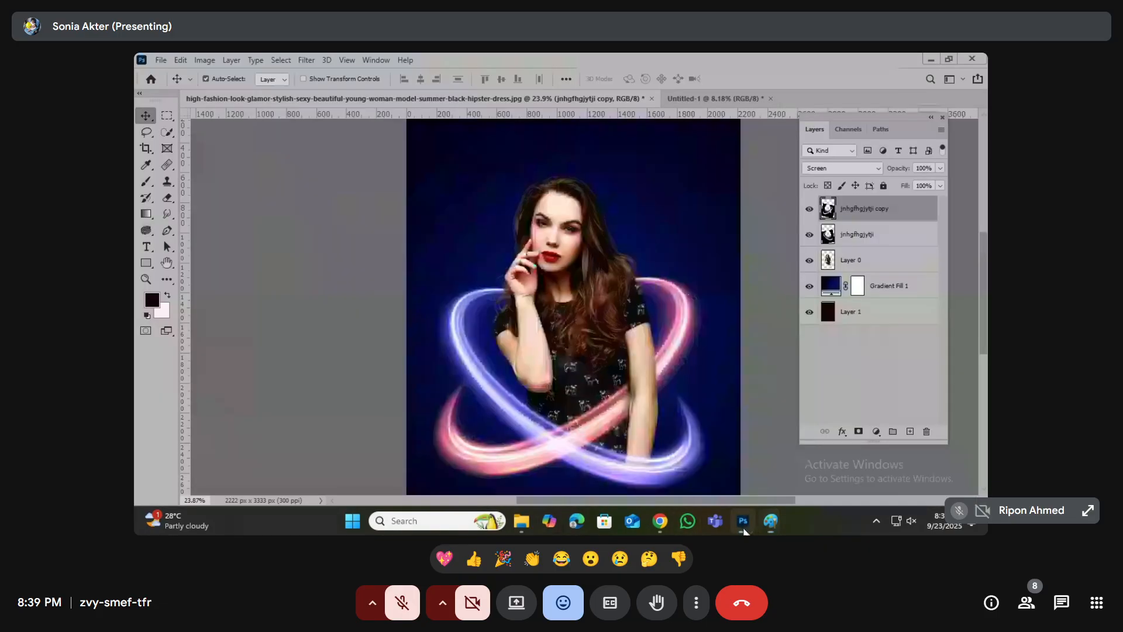
left_click(880, 287)
left_click(161, 60)
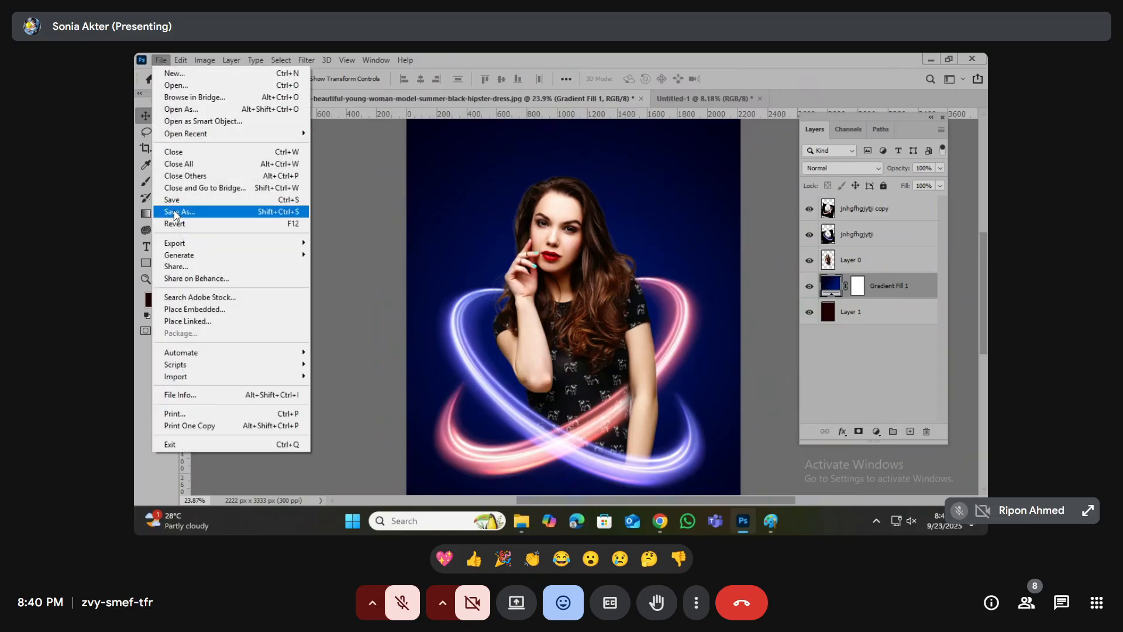
left_click(194, 308)
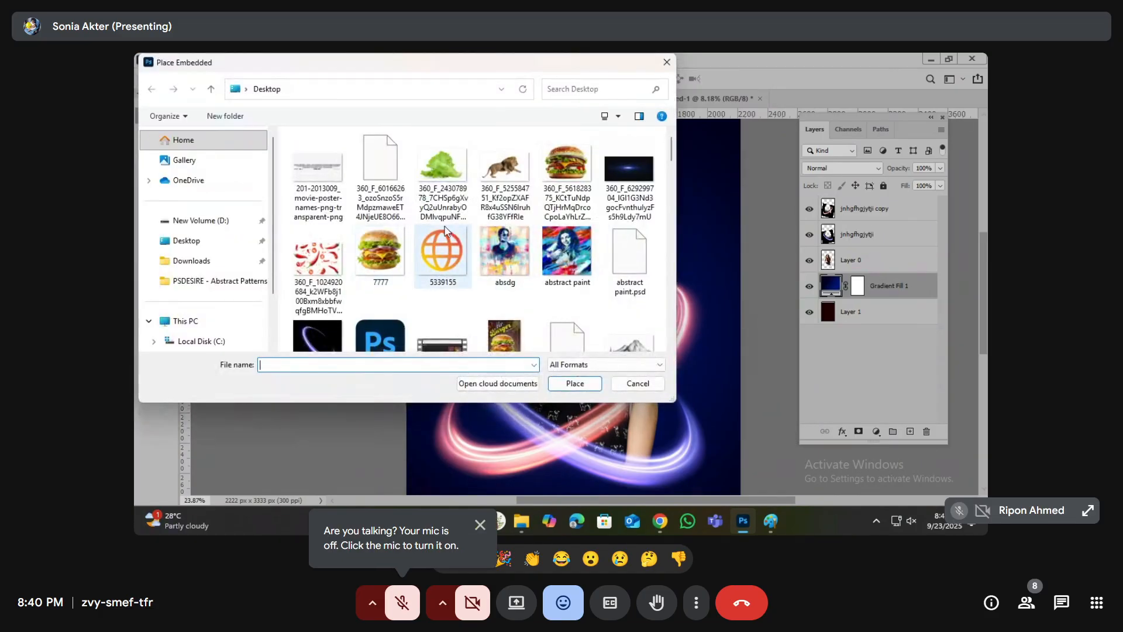
scroll(445, 230, "down", 4)
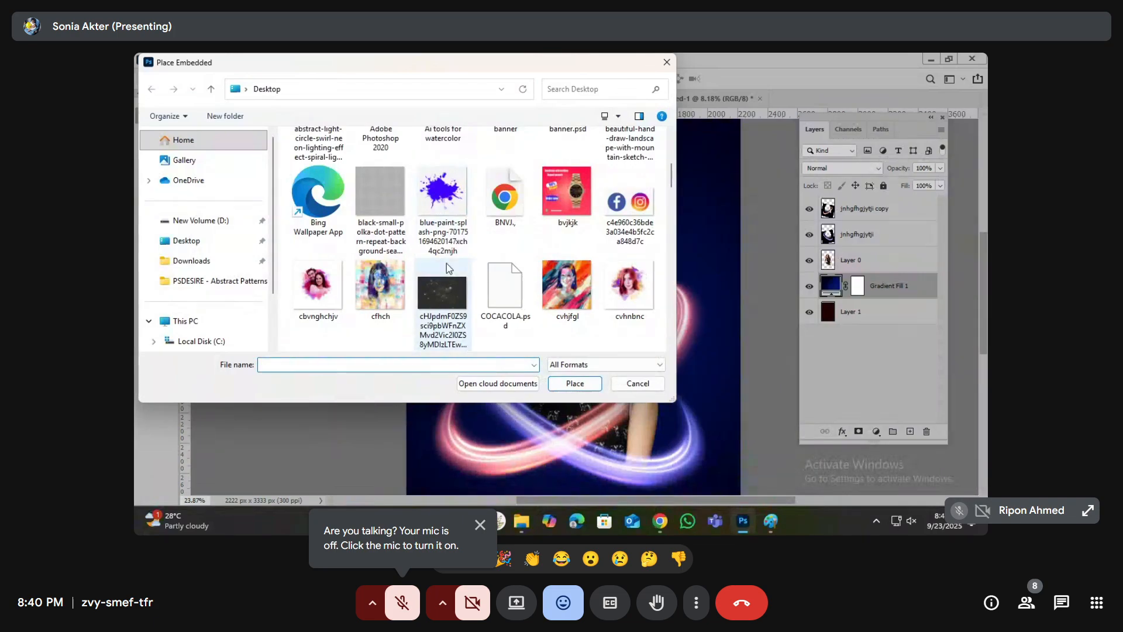
scroll(441, 278, "down", 3)
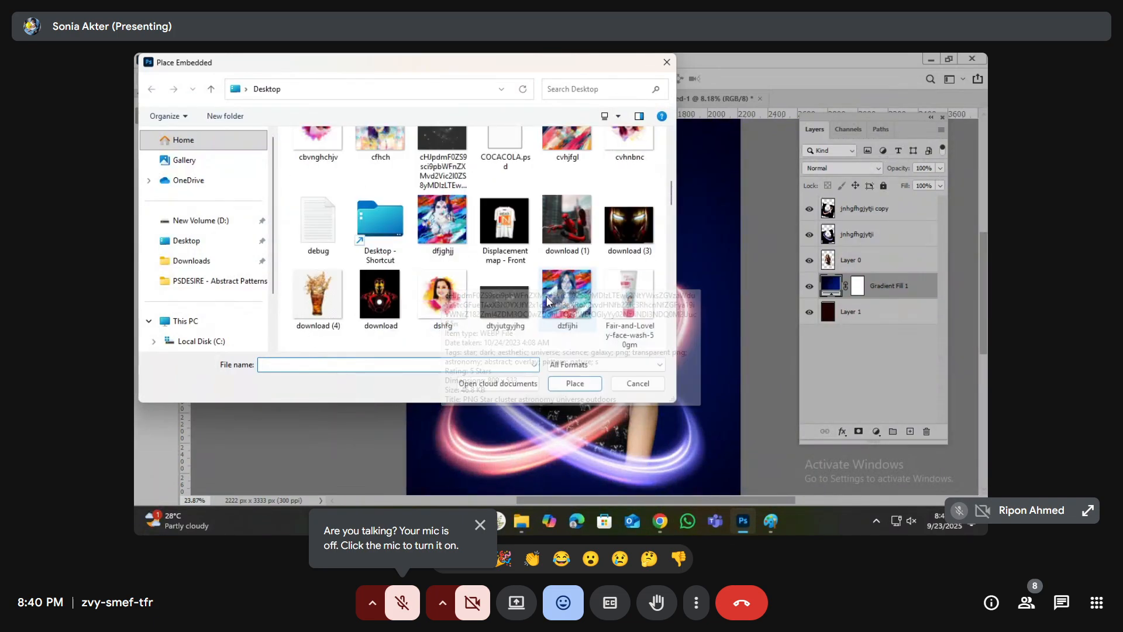
left_click(502, 292)
double_click(502, 291)
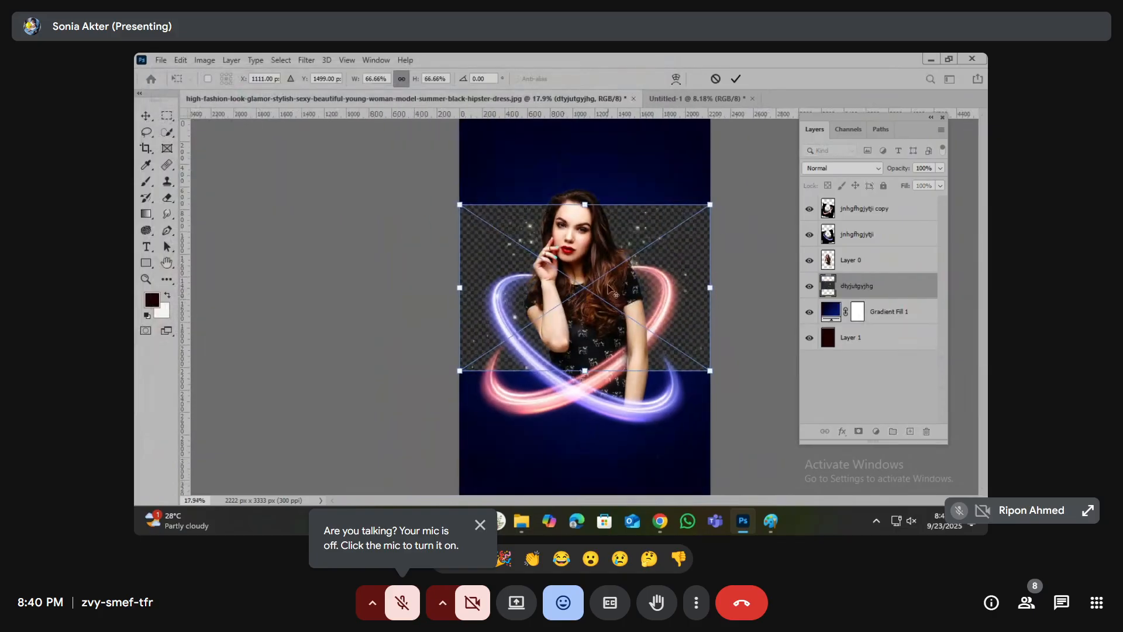
- Rotate the placed star image 90 degrees, enlarge it to cover the whole canvas, and set its blend mode to Screen
left_click_drag(721, 197, 728, 500)
scroll(644, 381, "down", 5)
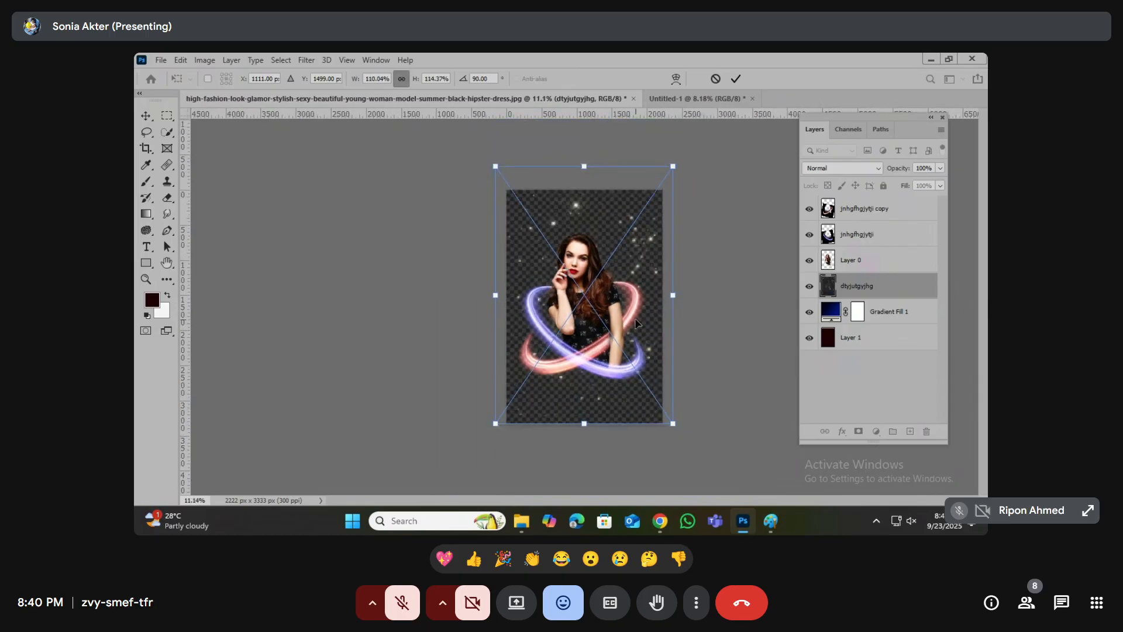
key("Return")
left_click(843, 168)
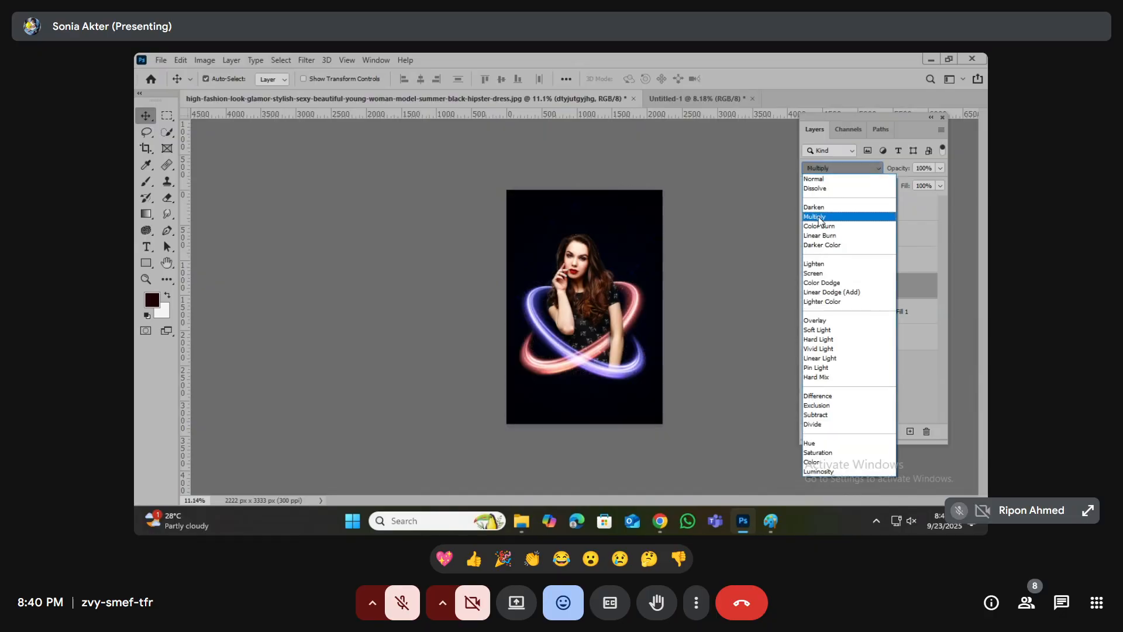
left_click(819, 274)
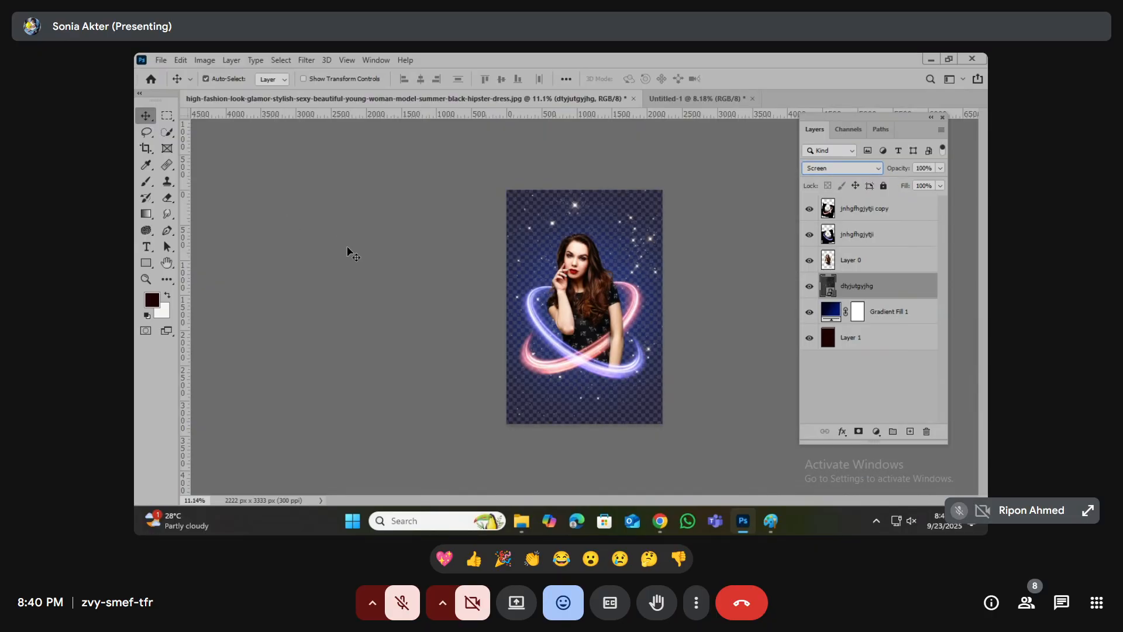
- Rasterize the star layer and erase its checkered pattern with the Background Eraser across the canvas, keeping the stars
left_click(168, 198)
left_click(234, 209)
left_click(574, 276)
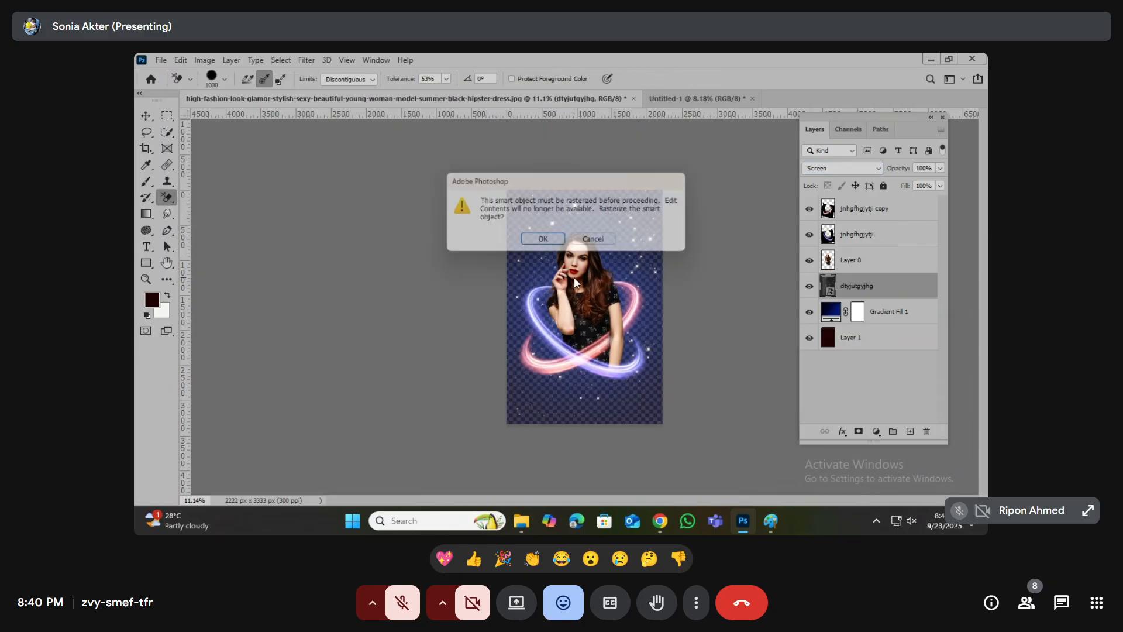
left_click(541, 240)
mouse_move(590, 199)
left_mouse_down()
mouse_move(582, 185)
mouse_move(742, 201)
mouse_move(477, 248)
mouse_move(740, 297)
mouse_move(643, 340)
mouse_move(459, 355)
mouse_move(643, 409)
mouse_move(419, 430)
left_mouse_up()
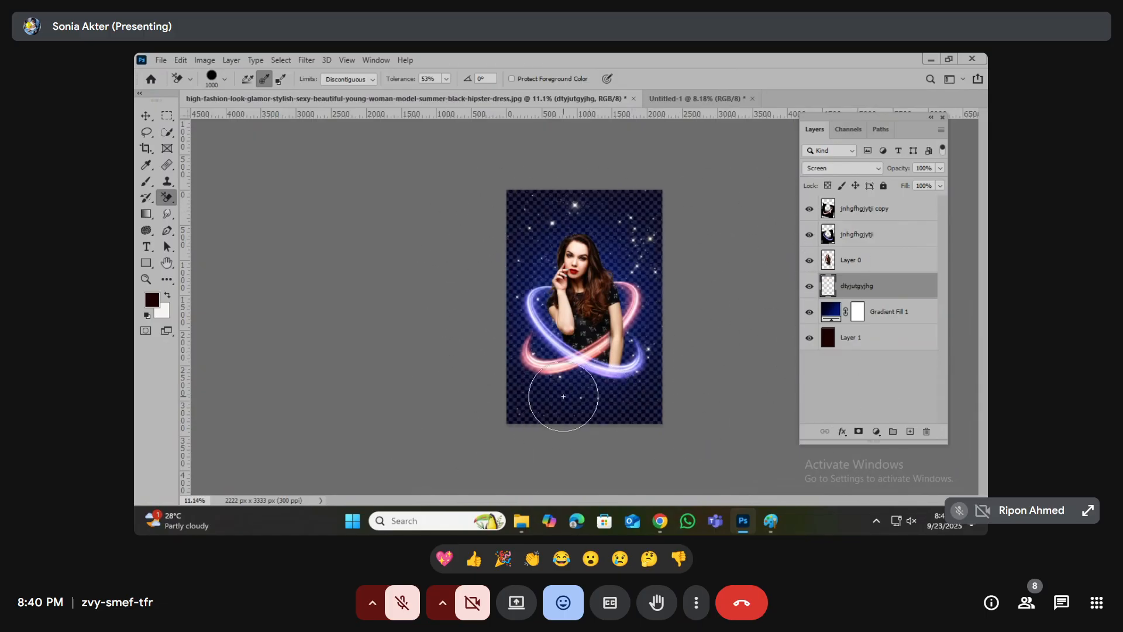
mouse_move(573, 386)
left_mouse_down()
mouse_move(880, 398)
mouse_move(333, 334)
mouse_move(880, 287)
mouse_move(424, 269)
mouse_move(876, 192)
mouse_move(405, 257)
mouse_move(853, 362)
mouse_move(357, 436)
mouse_move(828, 183)
left_mouse_up()
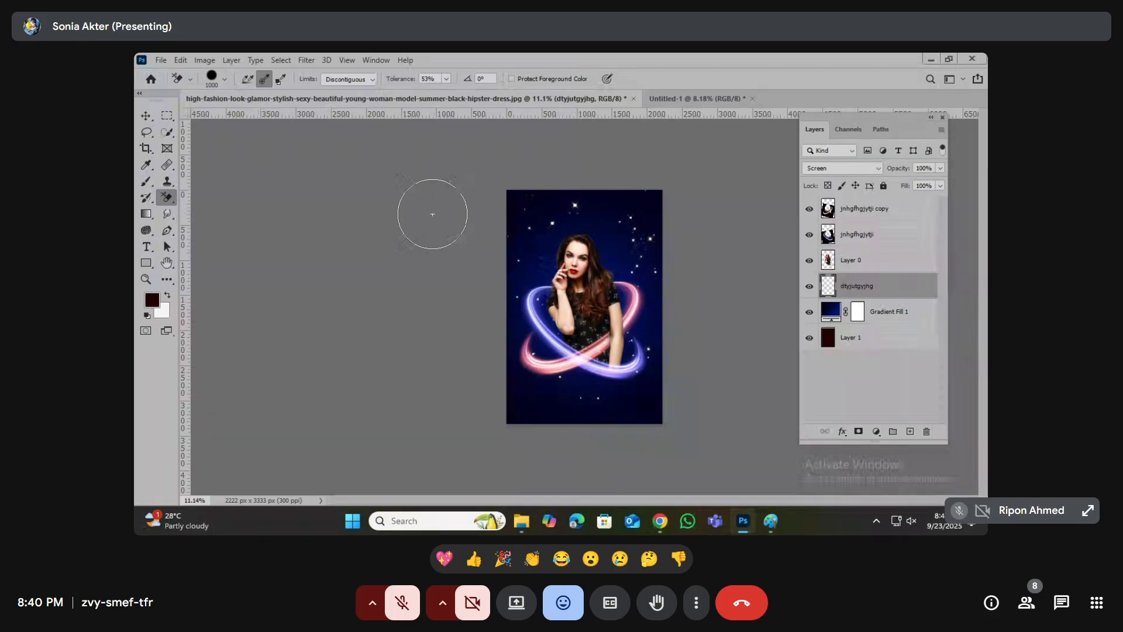
left_click(146, 116)
- Blur the stars on the dtyjutgyjhg layer with a Gaussian Blur of 19.4 pixels radius
key("ctrl+plus")
scroll(678, 297, "up", 5)
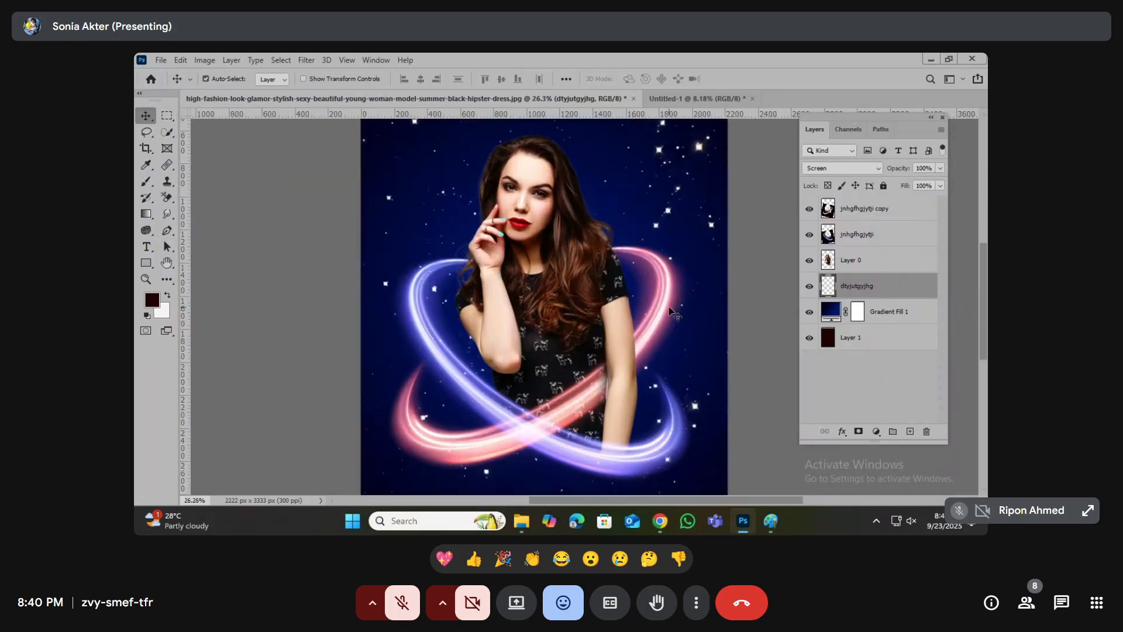
scroll(546, 322, "up", 2)
scroll(534, 254, "up", 2)
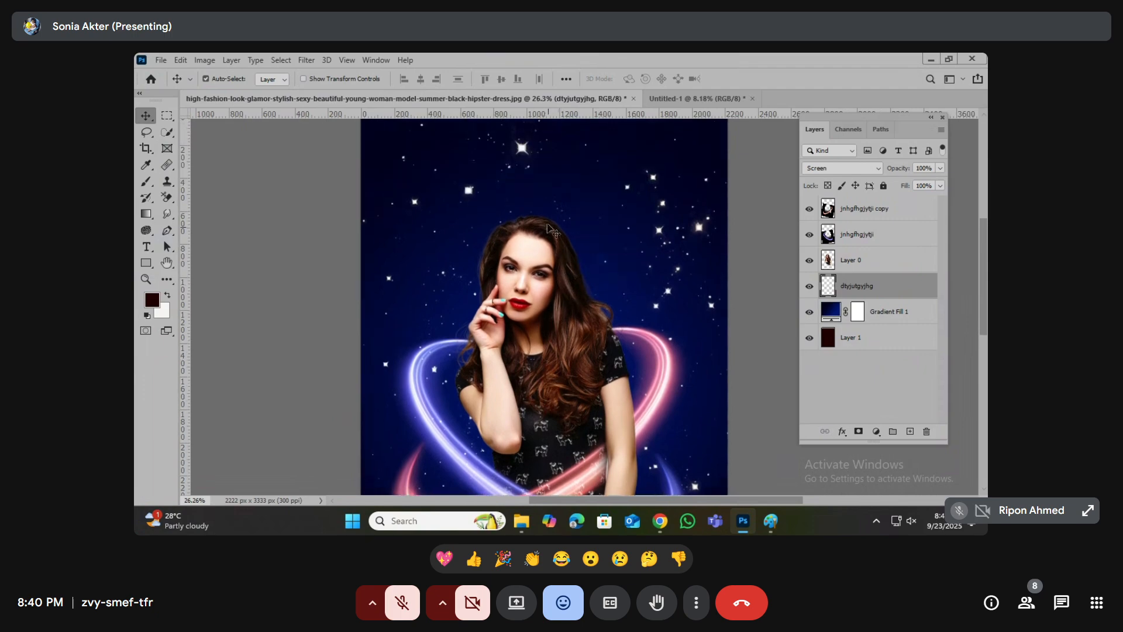
scroll(531, 203, "down", 2)
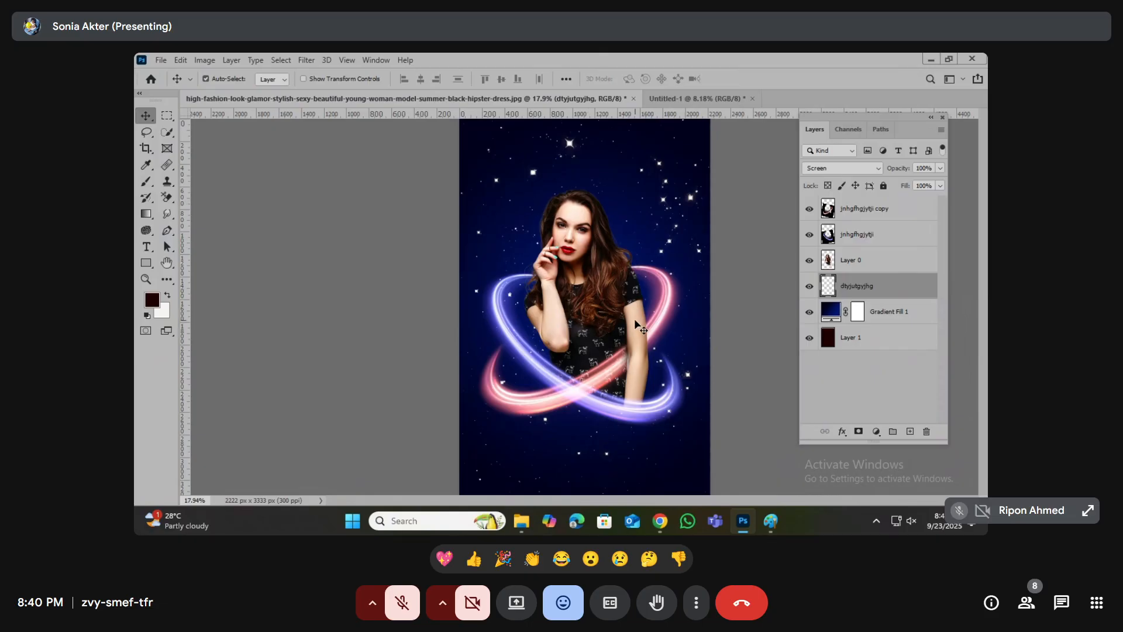
scroll(644, 319, "down", 2)
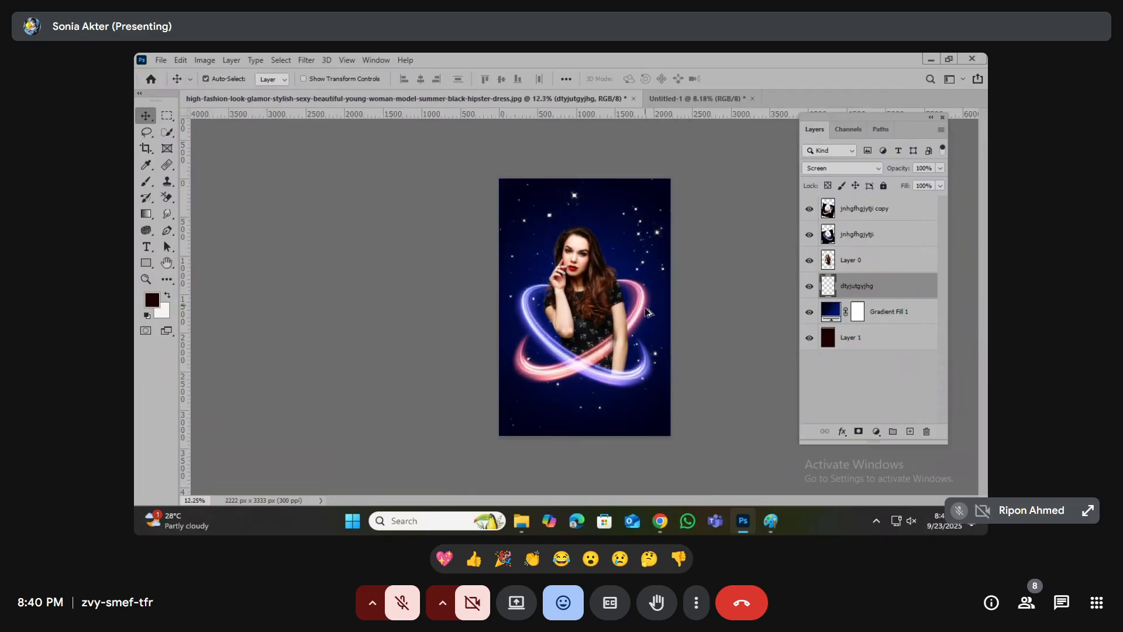
scroll(649, 316, "up", 3)
left_click(306, 60)
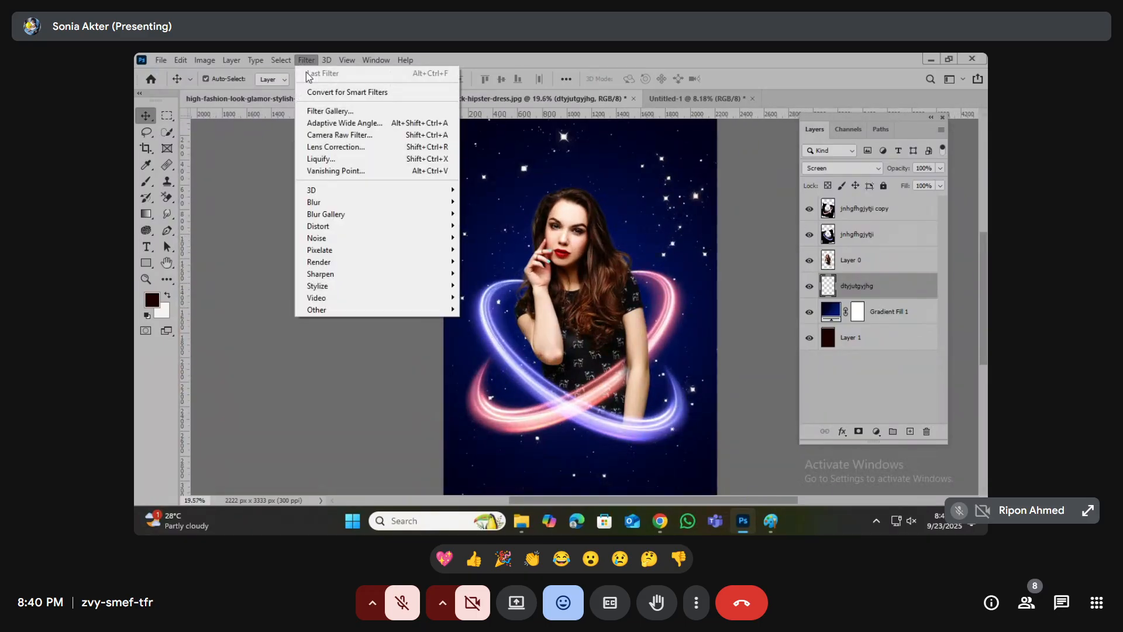
mouse_move(326, 204)
left_click(493, 249)
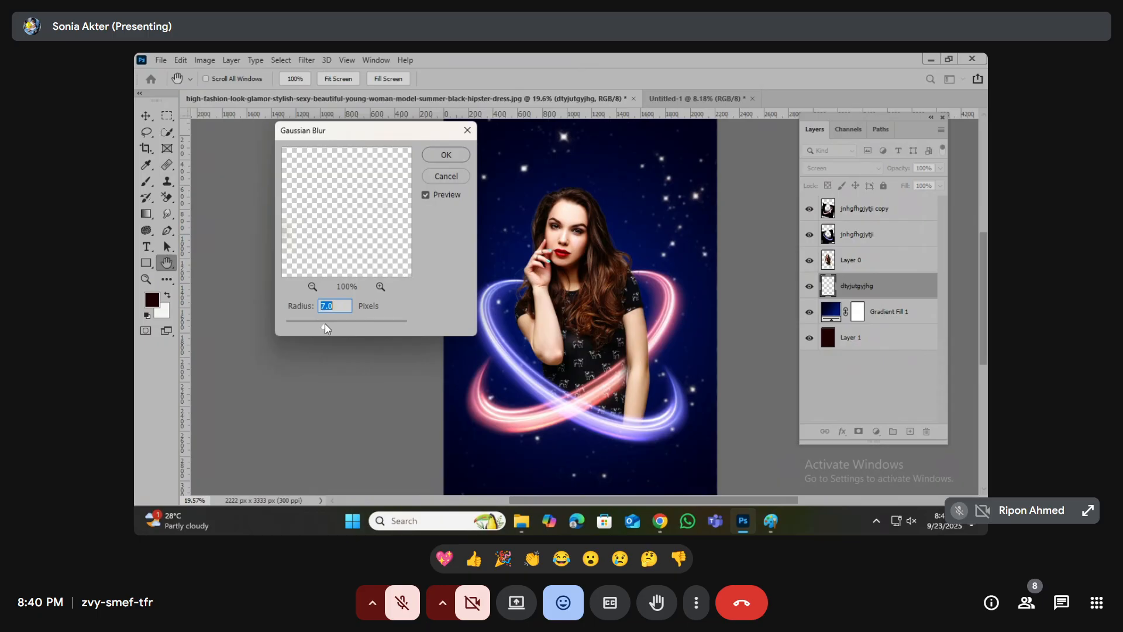
left_click_drag(331, 325, 339, 325)
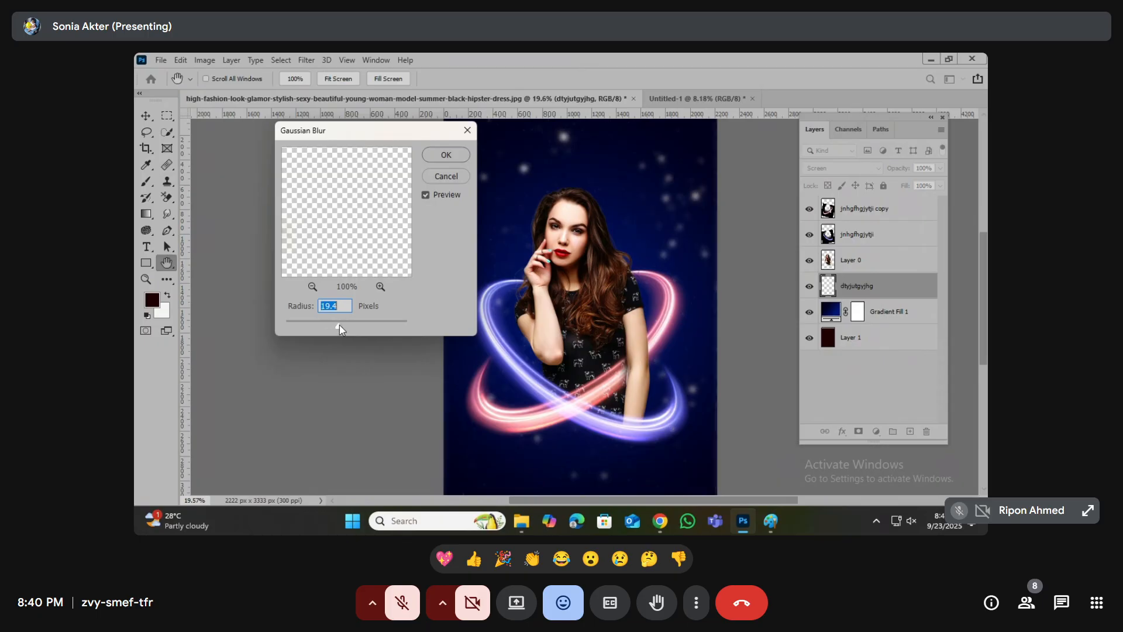
left_click(445, 156)
scroll(570, 274, "down", 4)
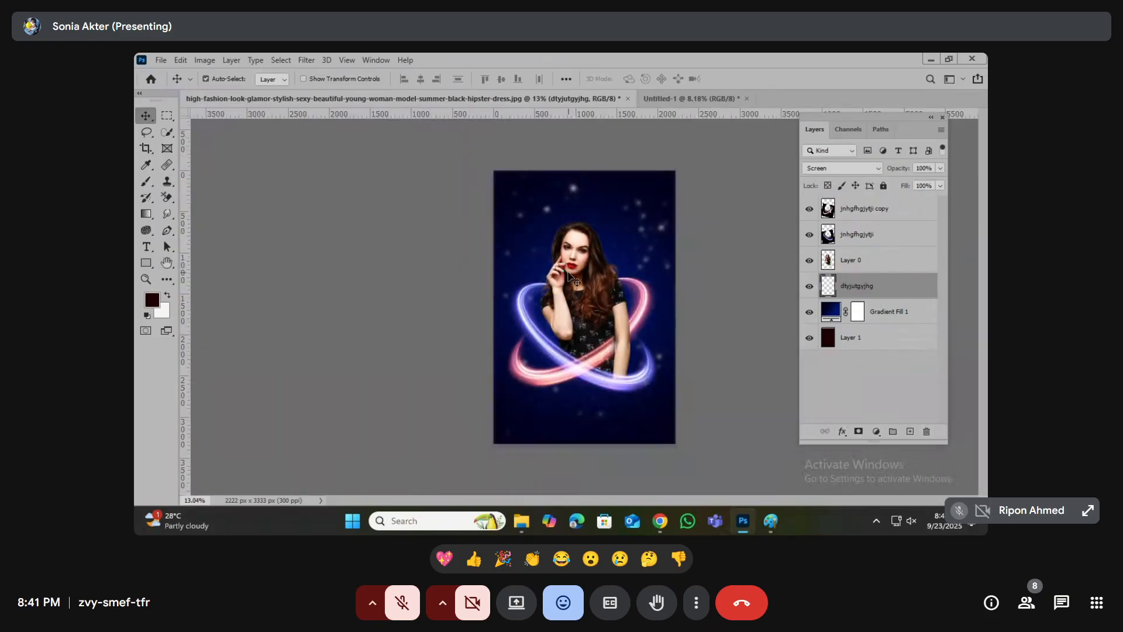
scroll(611, 303, "up", 4)
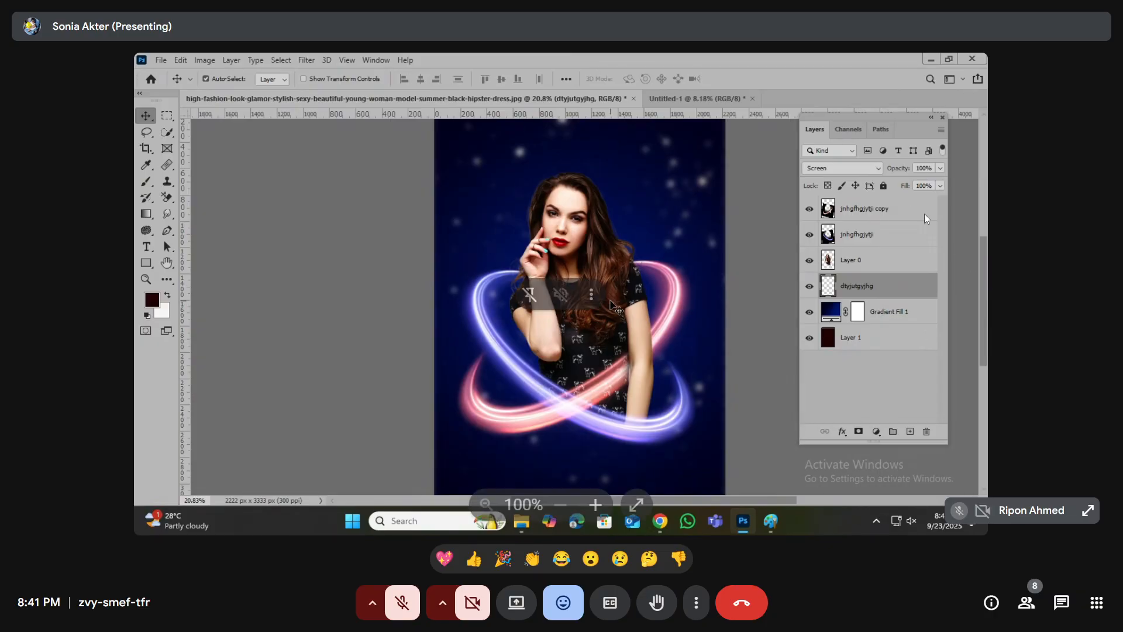
mouse_move(678, 5)
left_click(565, 51)
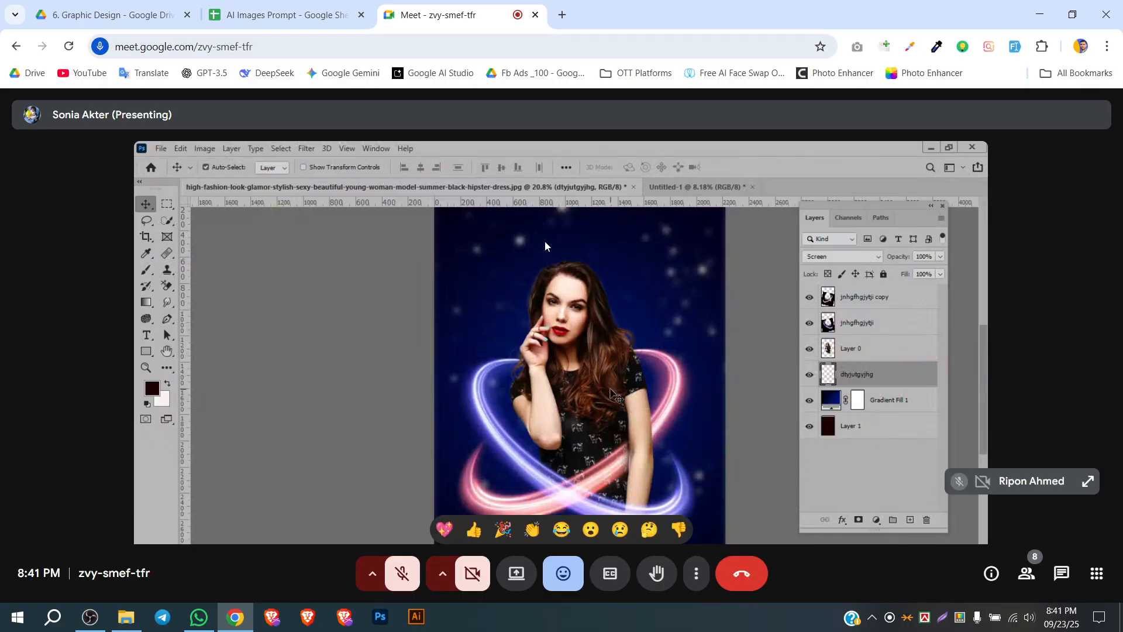